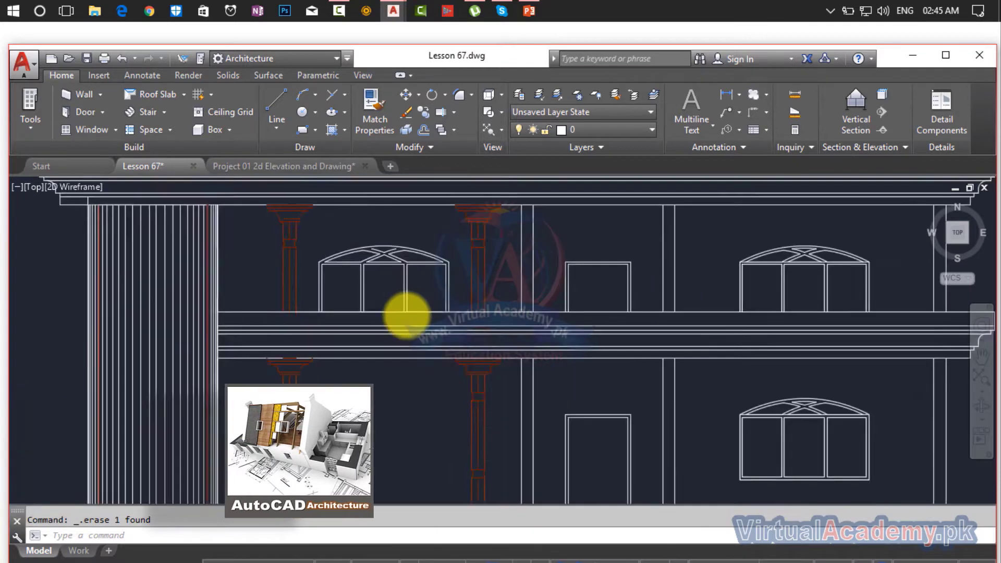
# - Trim the arch's base line at the right corner and above the right mullion of the upper-floor right window
pyautogui.scroll(5, 406, 315)
pyautogui.scroll(-2, 493, 423)
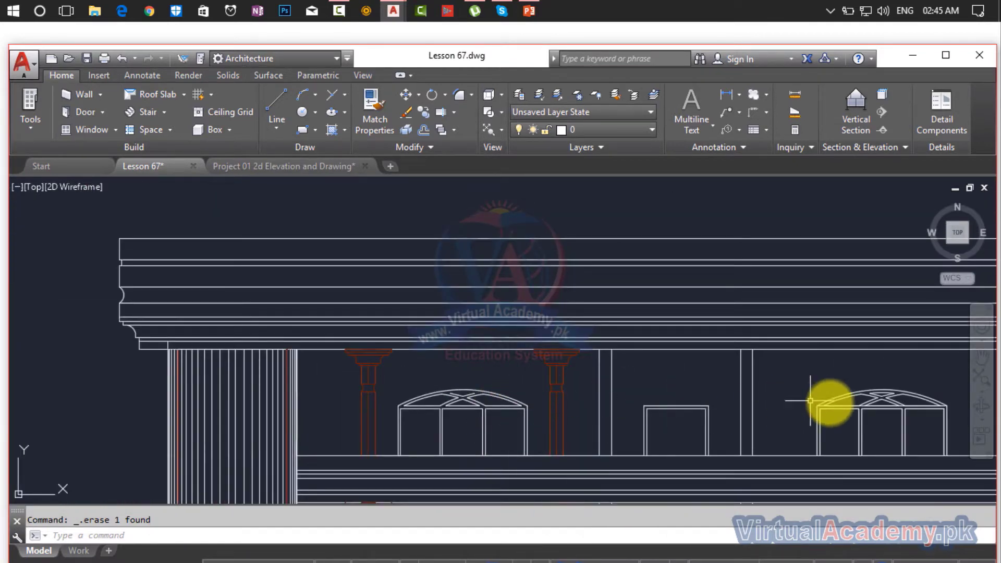
pyautogui.scroll(8, 733, 344)
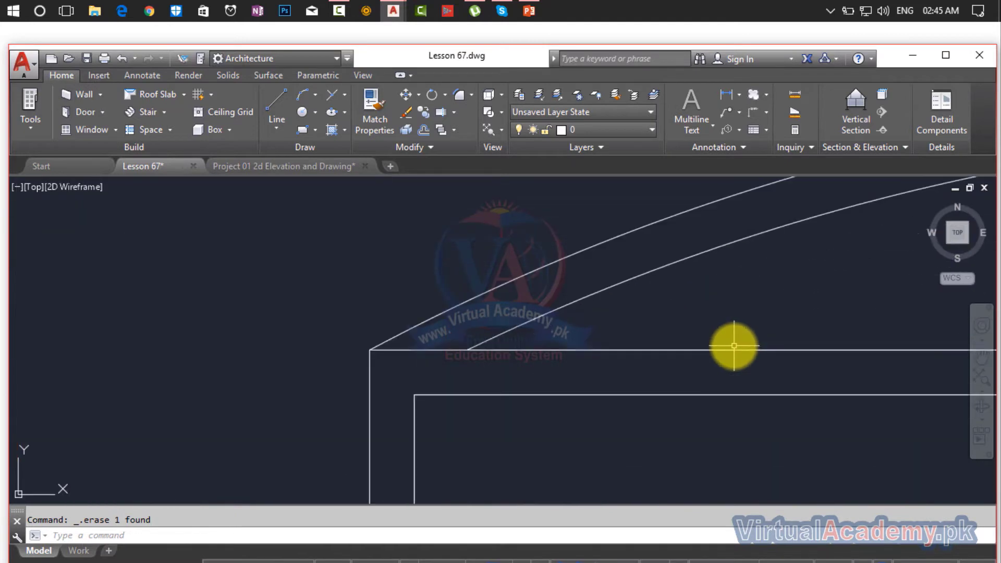
pyautogui.press('Return')
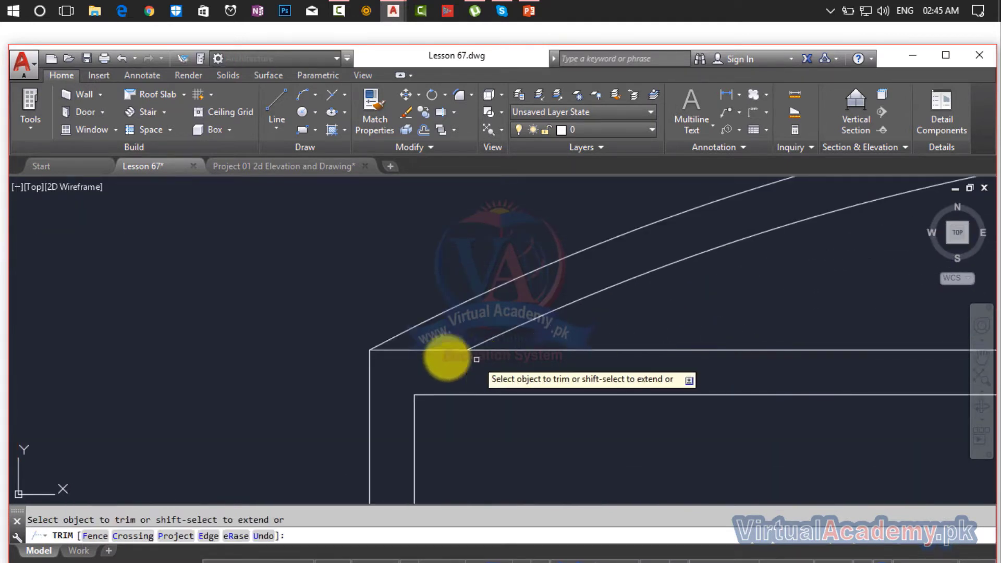
pyautogui.scroll(-6, 536, 346)
pyautogui.scroll(6, 722, 379)
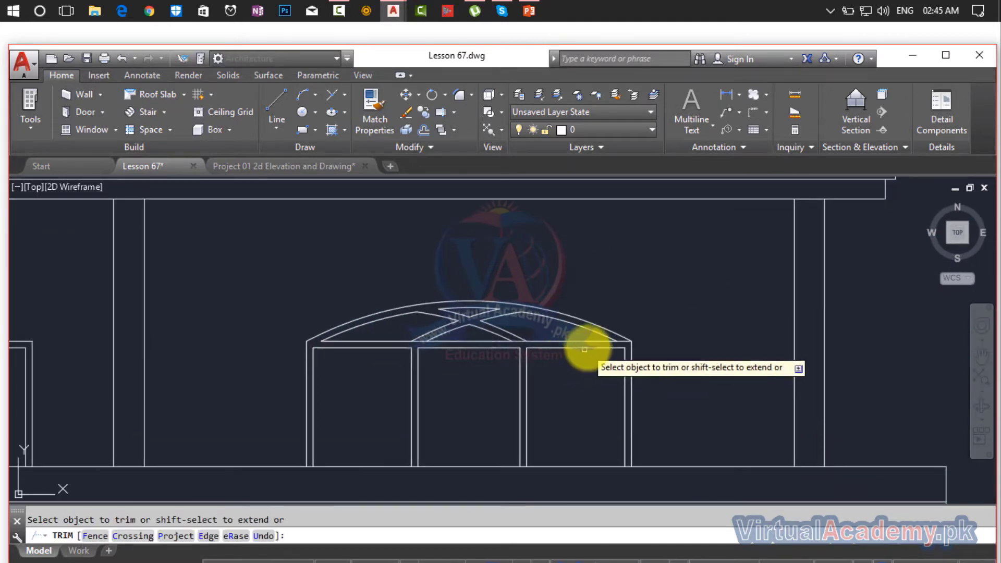
pyautogui.click(772, 316)
pyautogui.moveTo(308, 320); pyautogui.dragTo(707, 325, button='middle')
pyautogui.click(505, 311)
pyautogui.click(515, 348)
pyautogui.scroll(-3, 704, 359)
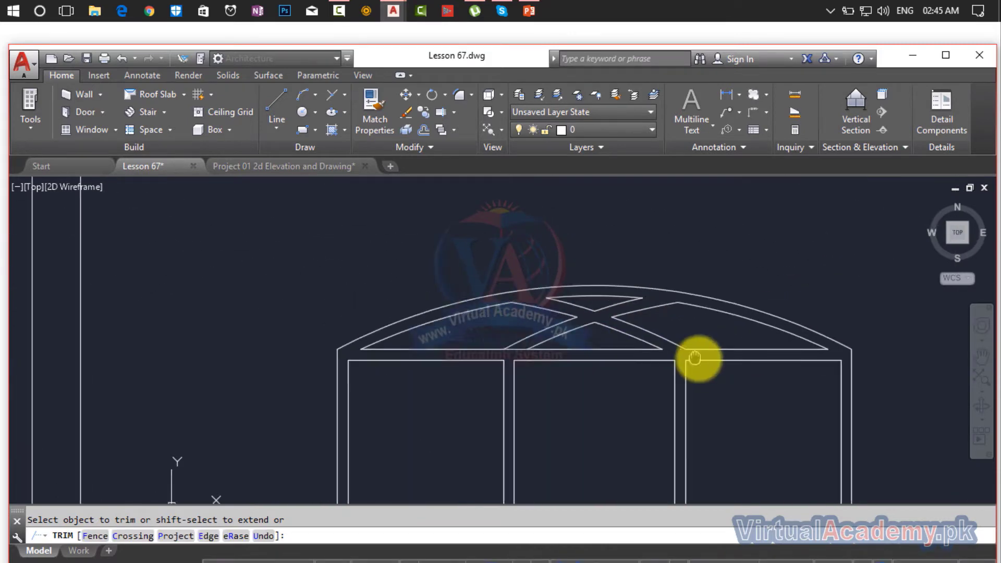
# - Trim the arch's base line between the crossing arch bars above the same window's left mullion
pyautogui.scroll(4, 521, 374)
pyautogui.click(519, 210)
pyautogui.click(485, 259)
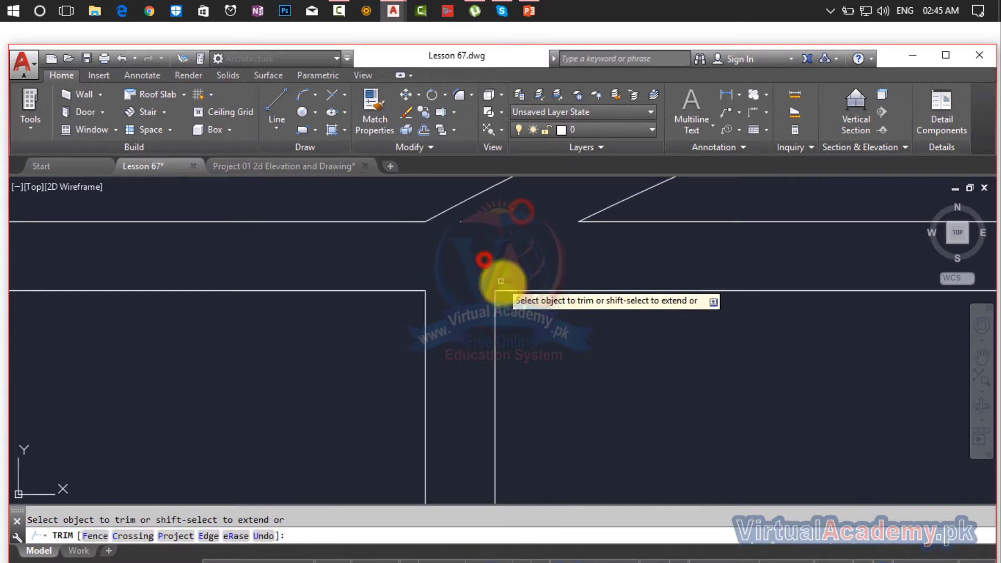
pyautogui.scroll(-4, 503, 284)
# - Draw a horizontal line across the base of the large fluted column, joining the bottom ends of its two red vertical lines
pyautogui.scroll(-6, 550, 324)
pyautogui.moveTo(551, 325); pyautogui.dragTo(918, 290, button='middle')
pyautogui.scroll(-2, 577, 321)
pyautogui.moveTo(671, 259); pyautogui.dragTo(770, 243, button='middle')
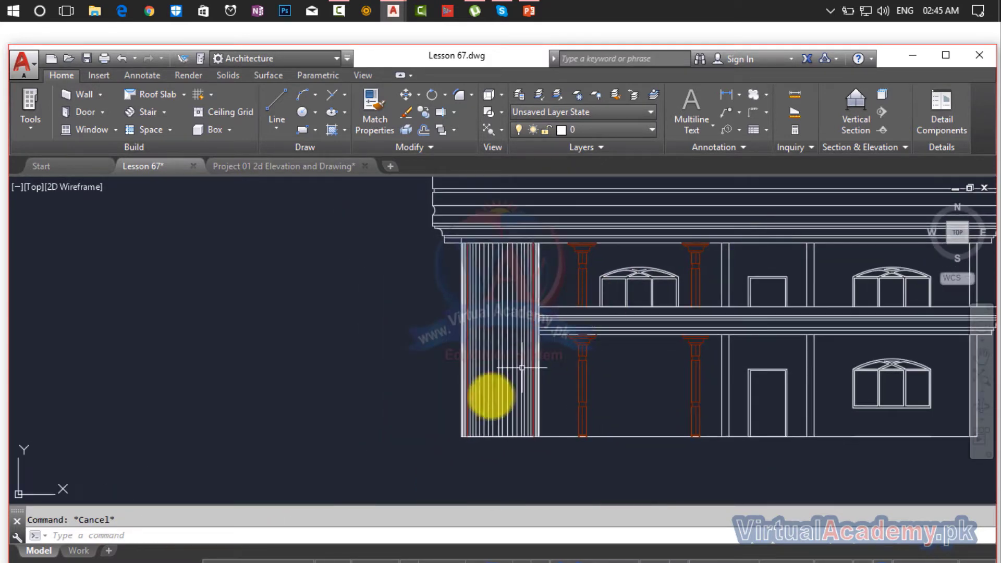
pyautogui.scroll(8, 503, 447)
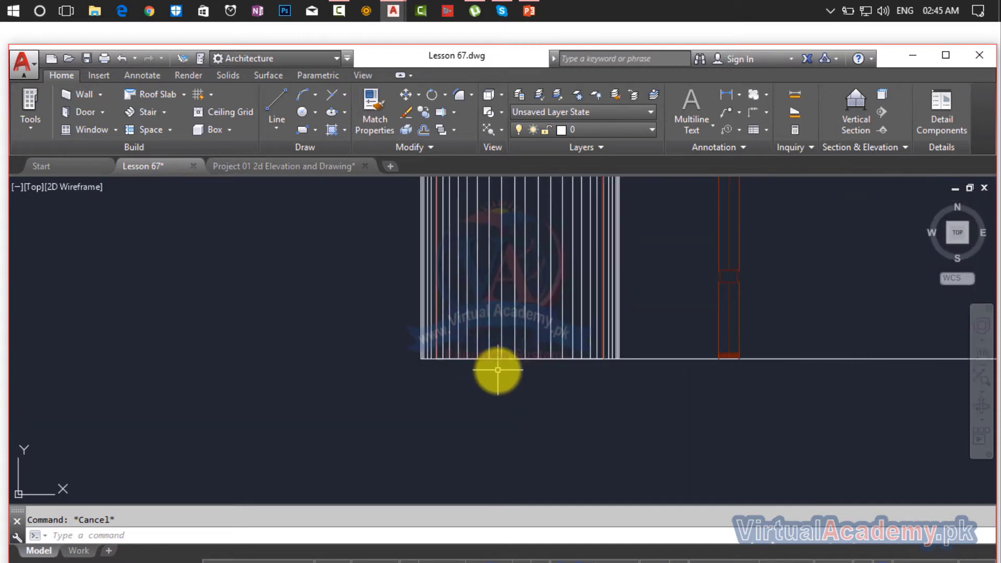
pyautogui.scroll(-6, 498, 370)
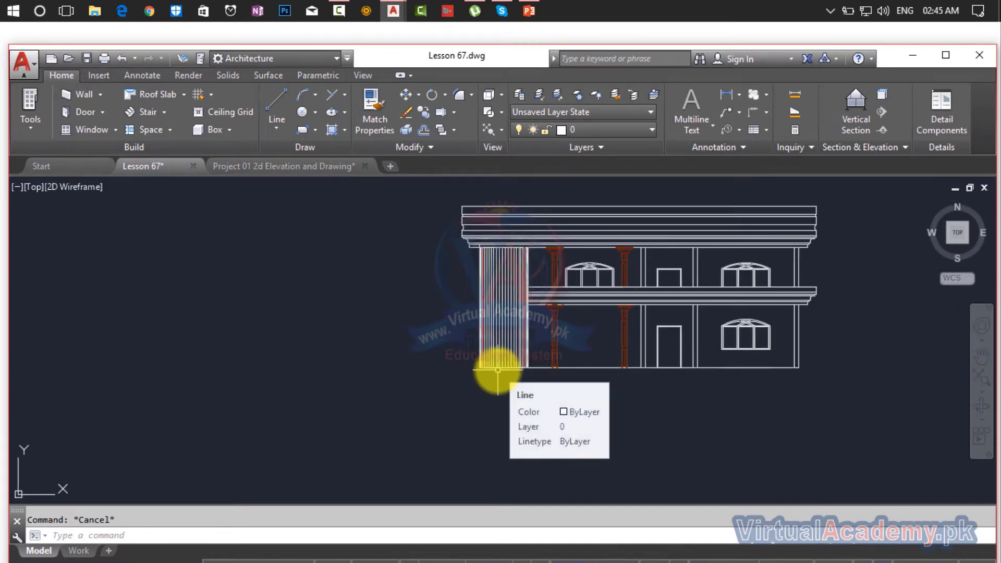
pyautogui.scroll(8, 498, 369)
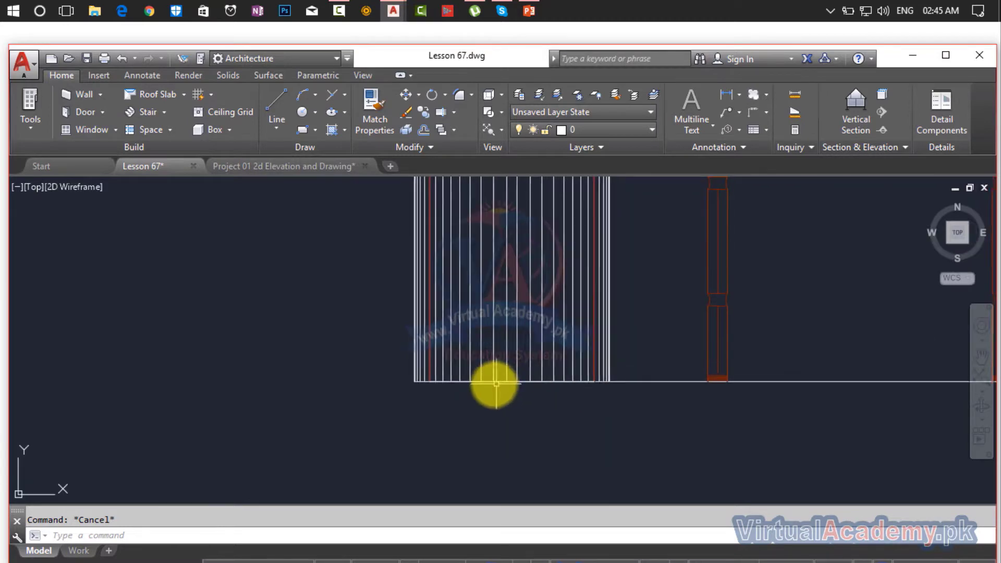
pyautogui.press('Return')
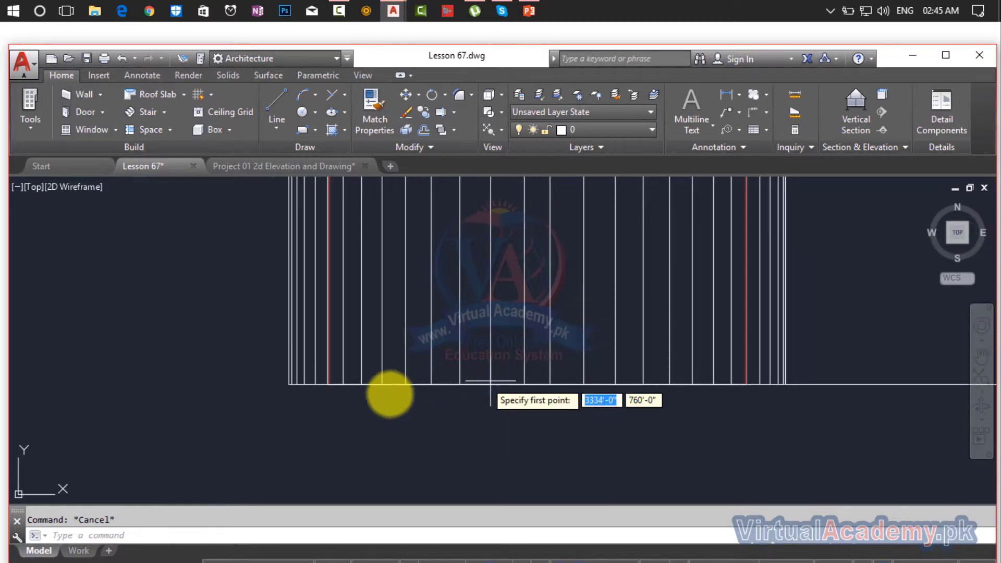
pyautogui.click(327, 386)
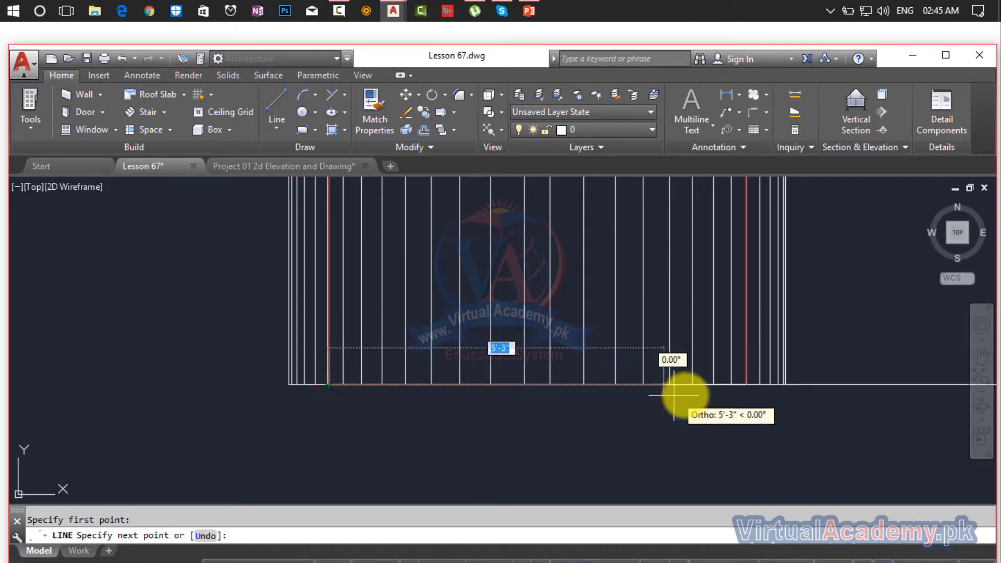
pyautogui.click(746, 384)
pyautogui.press('Return')
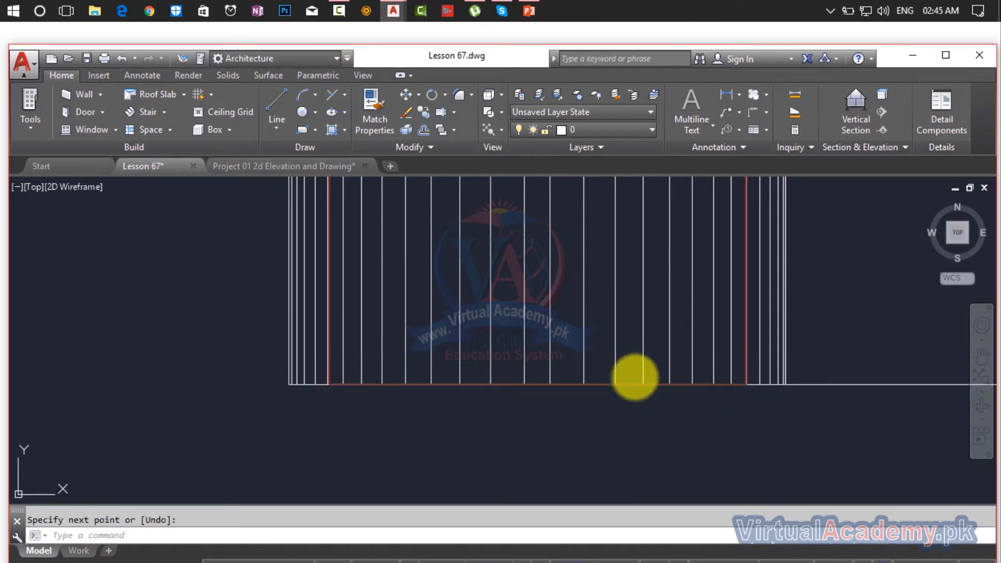
# - Draw a horizontal line across the top of the fluted column, joining the top ends of its two red vertical lines
pyautogui.scroll(-4, 632, 521)
pyautogui.scroll(4, 593, 302)
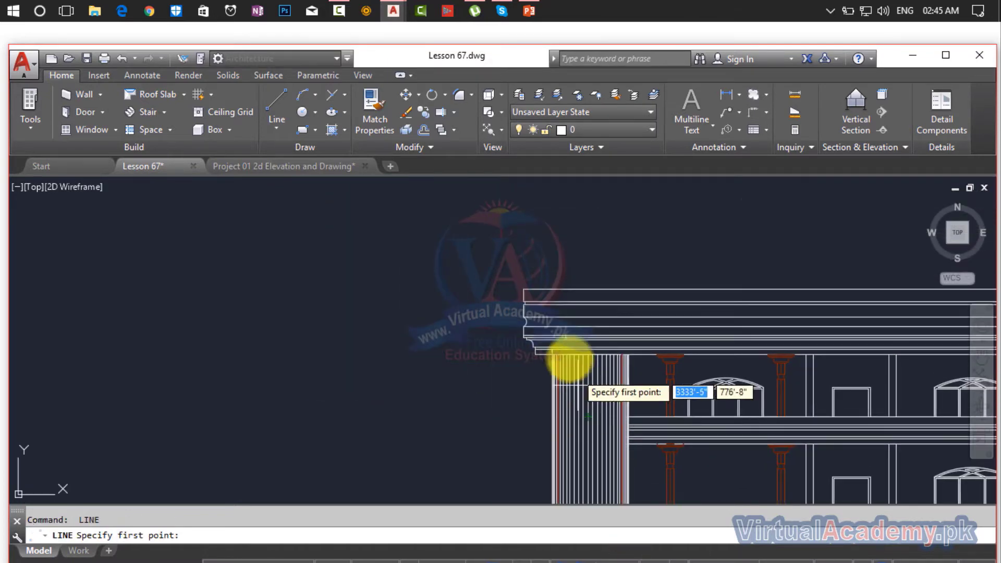
pyautogui.scroll(4, 509, 357)
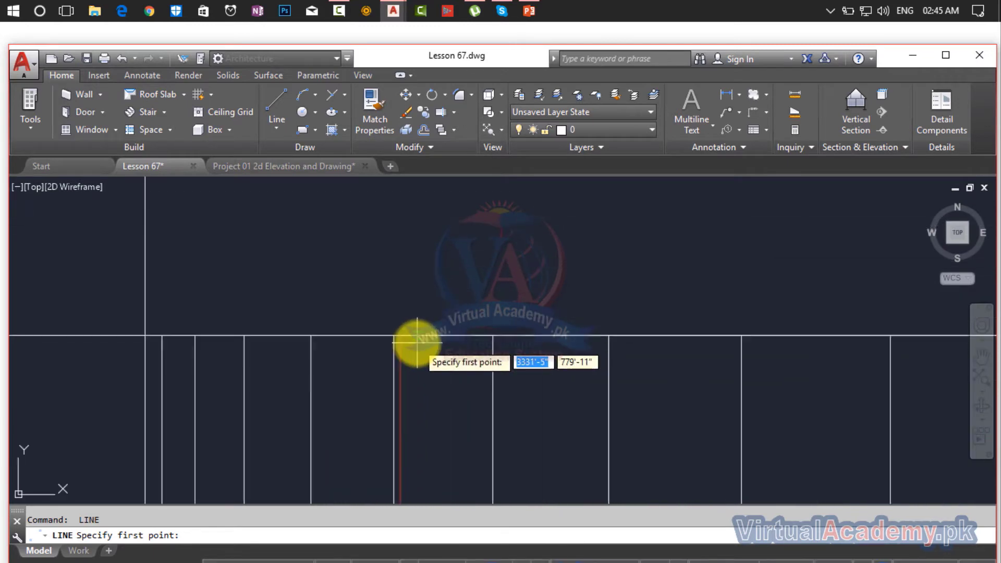
pyautogui.click(412, 339)
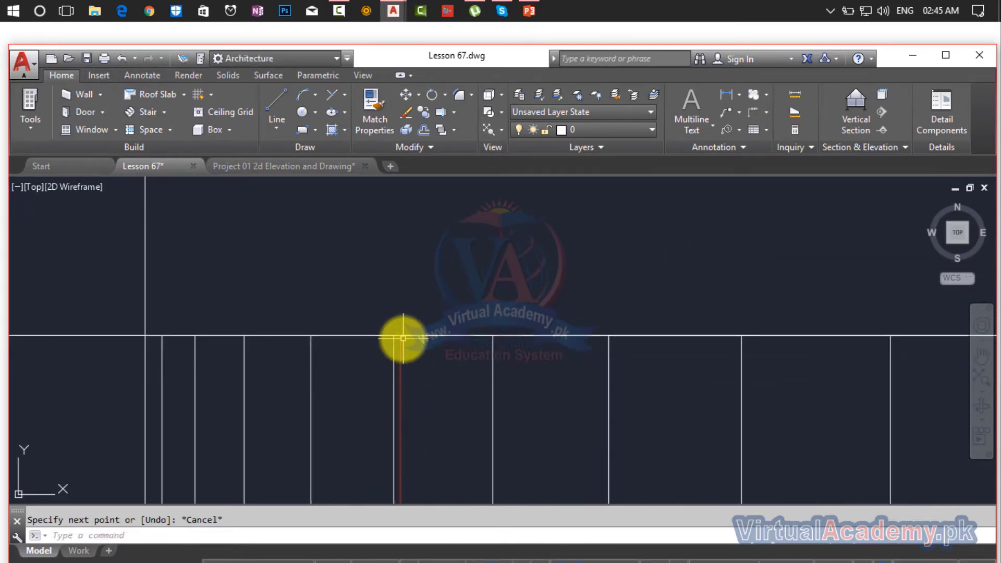
pyautogui.press('Return')
pyautogui.click(402, 337)
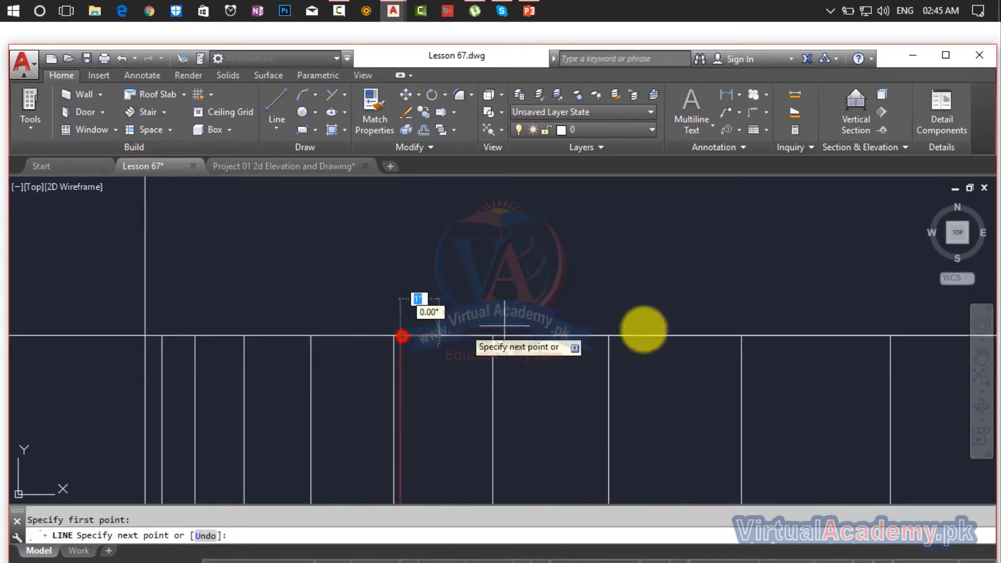
pyautogui.scroll(-2, 677, 344)
pyautogui.moveTo(702, 358); pyautogui.dragTo(324, 344, button='middle')
pyautogui.moveTo(699, 351); pyautogui.dragTo(291, 331, button='middle')
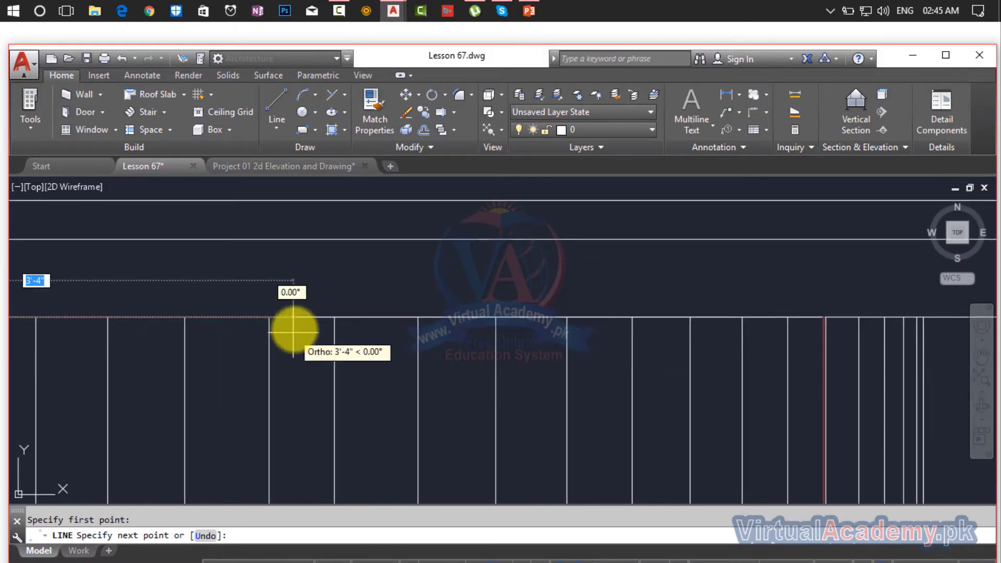
pyautogui.click(823, 318)
pyautogui.press('Return')
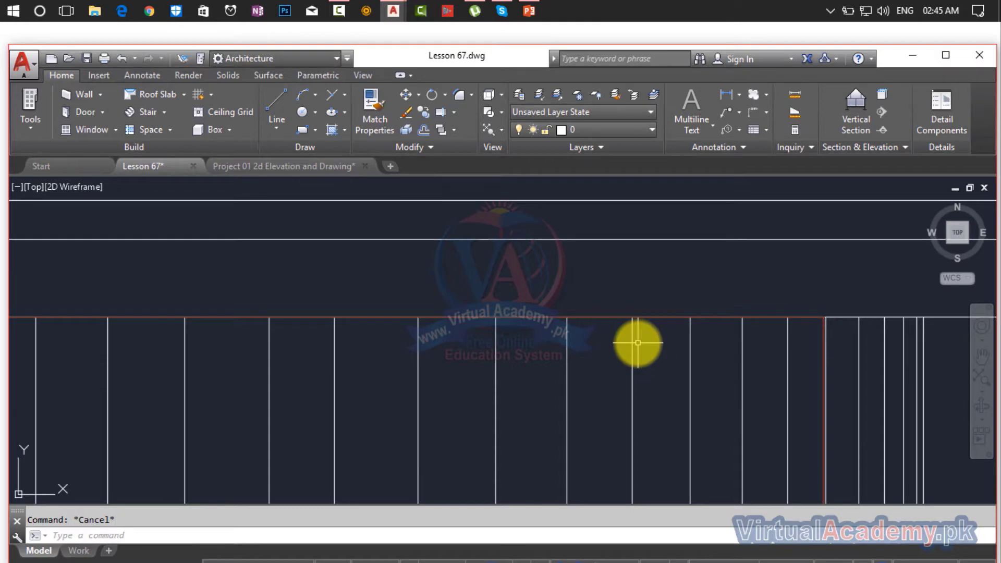
# - Offset the fluted column's top horizontal line 2' downward
pyautogui.write('o2')
pyautogui.press('Return')
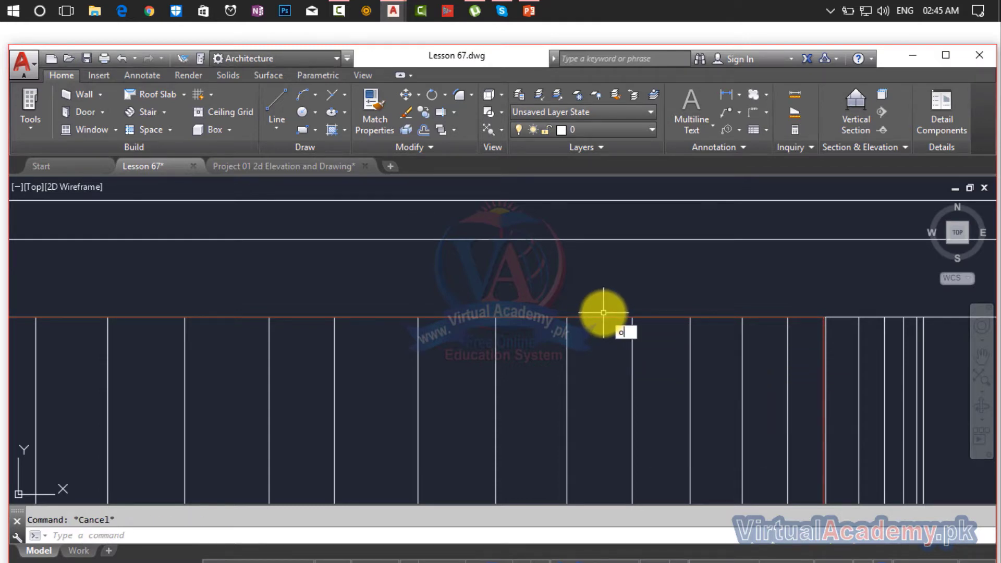
pyautogui.press('Return')
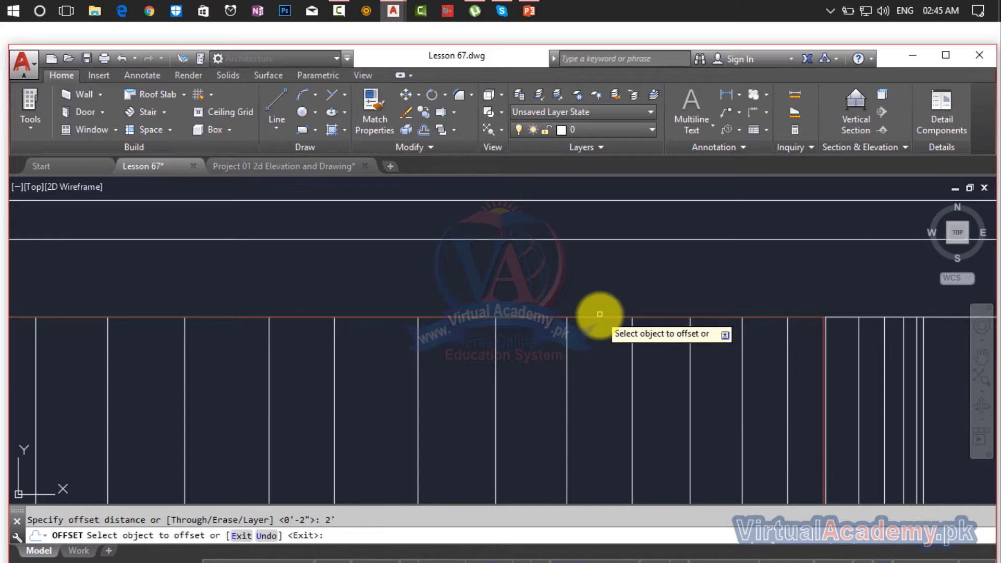
pyautogui.click(598, 316)
pyautogui.click(593, 396)
# - Offset the fluted column's base line upward by the same 2' distance
pyautogui.scroll(-5, 603, 424)
pyautogui.scroll(2, 604, 425)
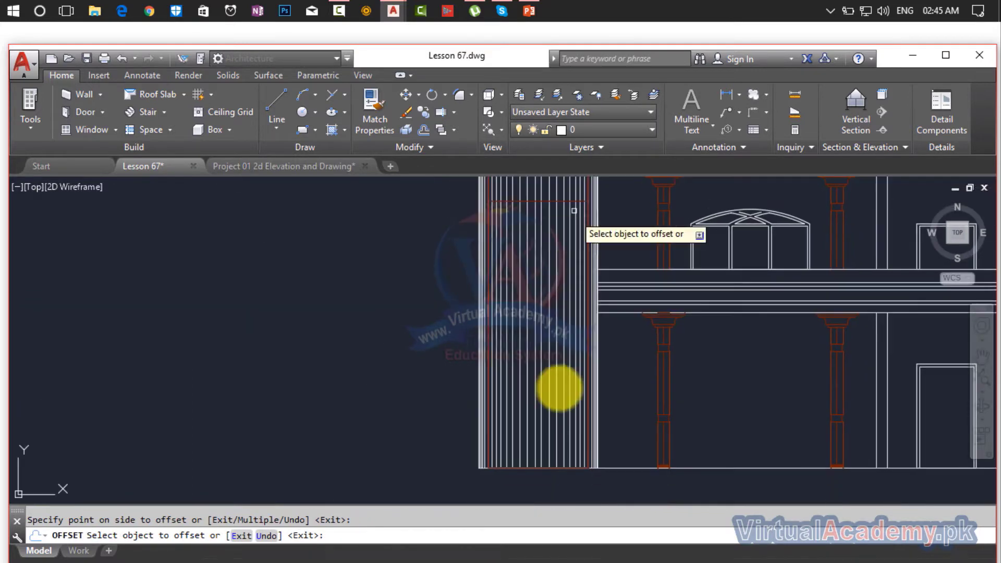
pyautogui.scroll(3, 542, 464)
pyautogui.click(541, 471)
pyautogui.click(541, 393)
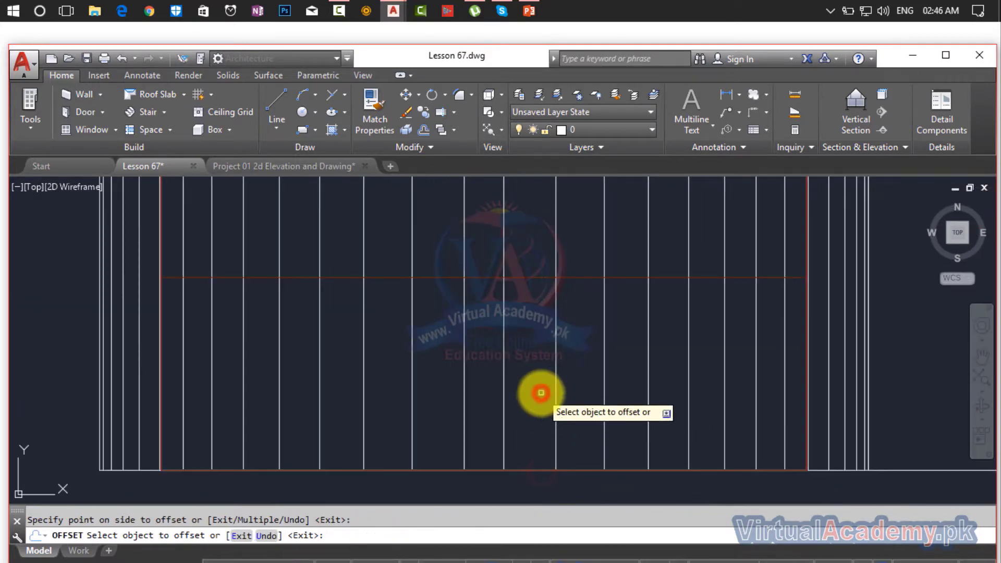
pyautogui.press('Escape')
# - Trim the vertical fluting lines between the red verticals above the column's lower offset line
pyautogui.scroll(-6, 563, 358)
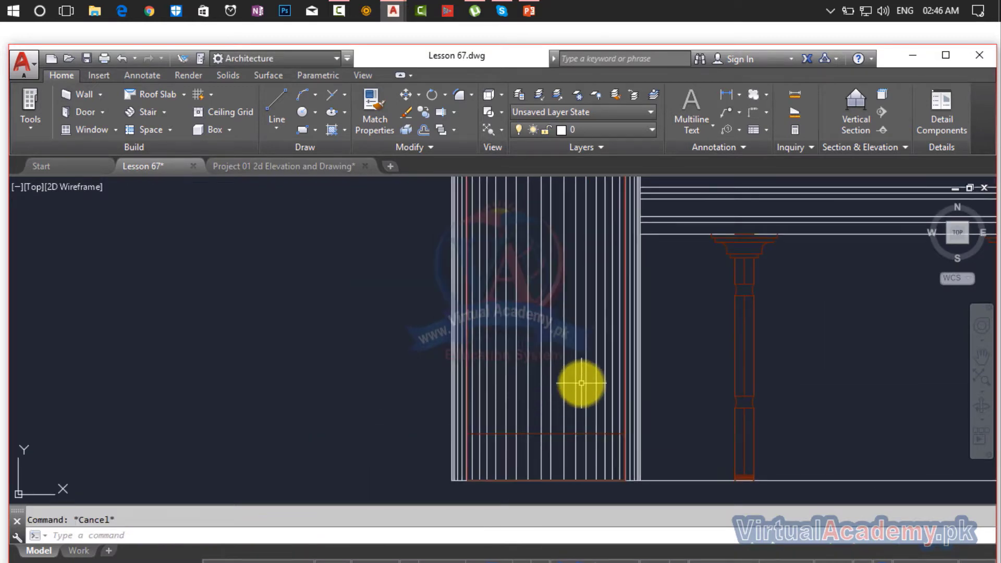
pyautogui.press('Return')
pyautogui.press('Return')
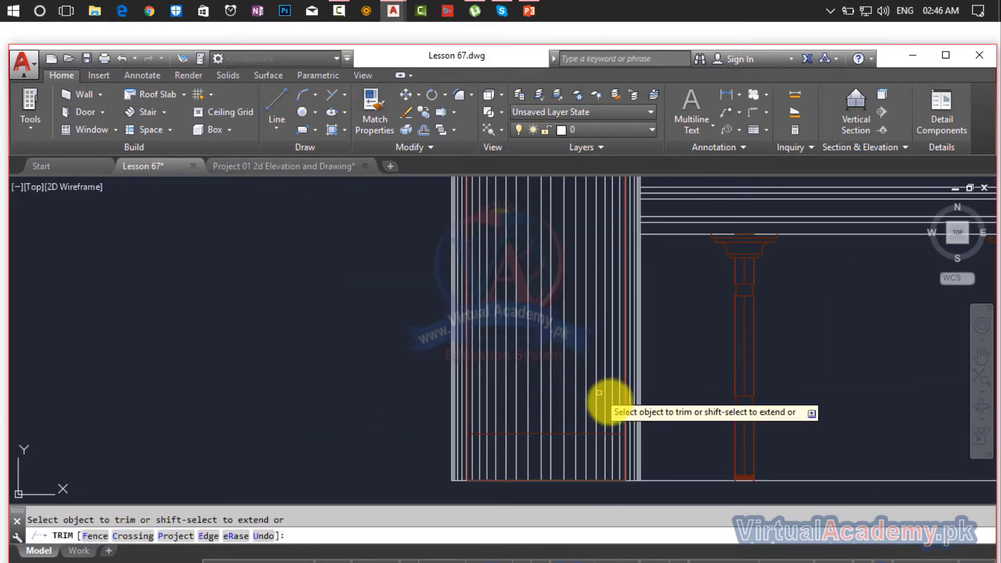
pyautogui.scroll(3, 613, 399)
pyautogui.scroll(3, 656, 391)
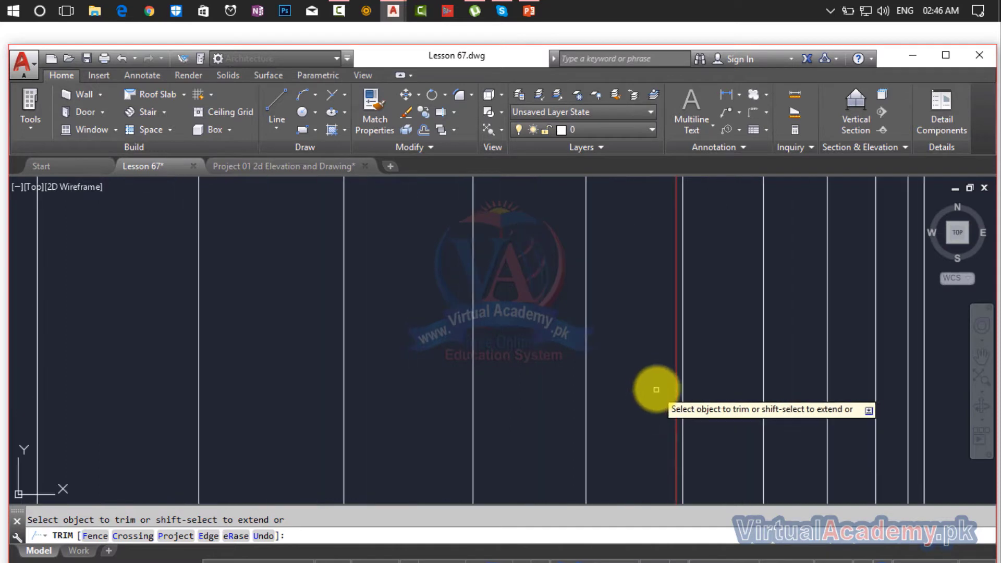
pyautogui.click(657, 390)
pyautogui.scroll(-3, 471, 393)
pyautogui.moveTo(493, 393); pyautogui.dragTo(634, 326, button='middle')
pyautogui.moveTo(570, 357); pyautogui.dragTo(776, 236, button='middle')
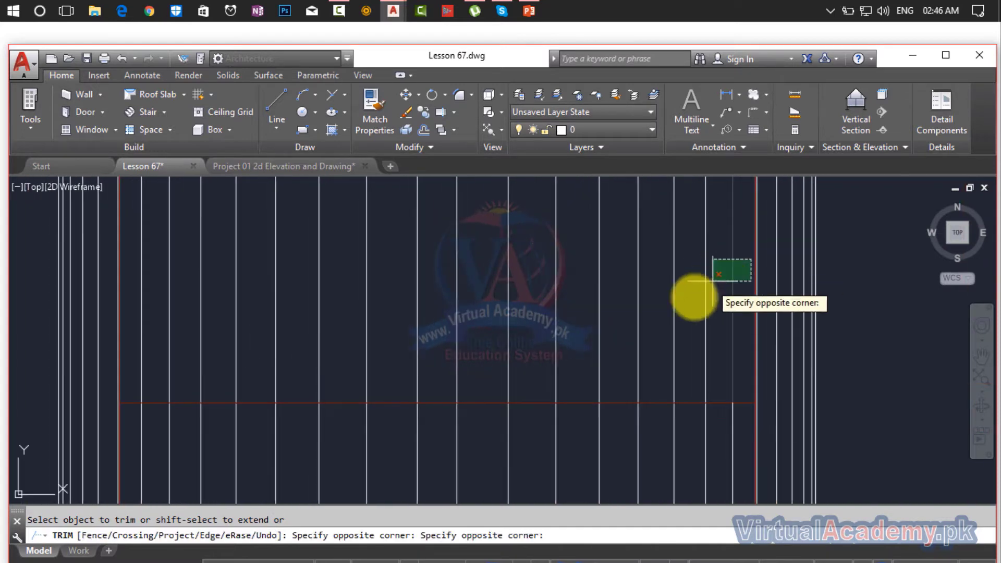
pyautogui.click(139, 367)
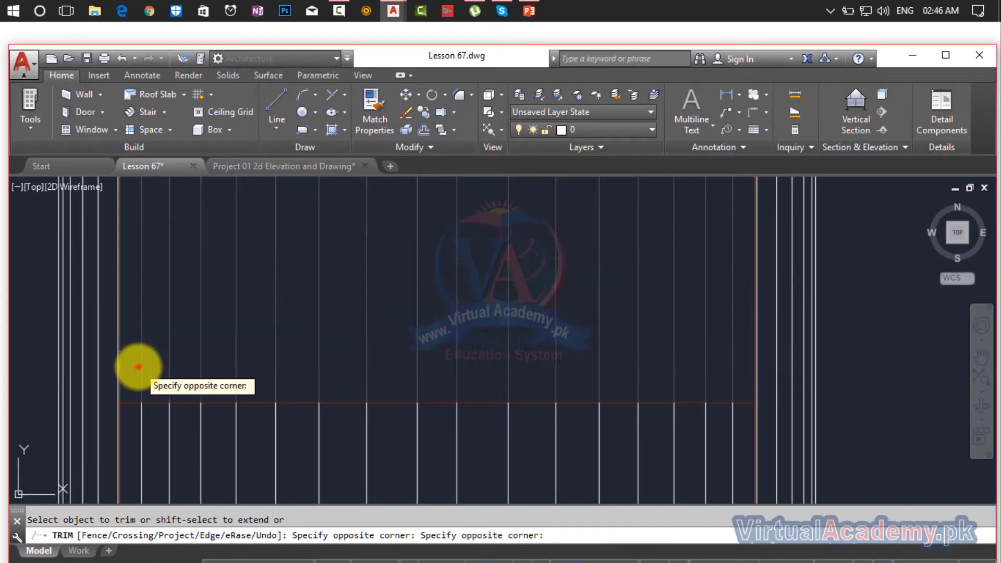
# - Trim the remaining vertical fluting lines directly below the column's upper offset line
pyautogui.scroll(-4, 257, 290)
pyautogui.moveTo(333, 299); pyautogui.dragTo(403, 540, button='middle')
pyautogui.scroll(5, 396, 358)
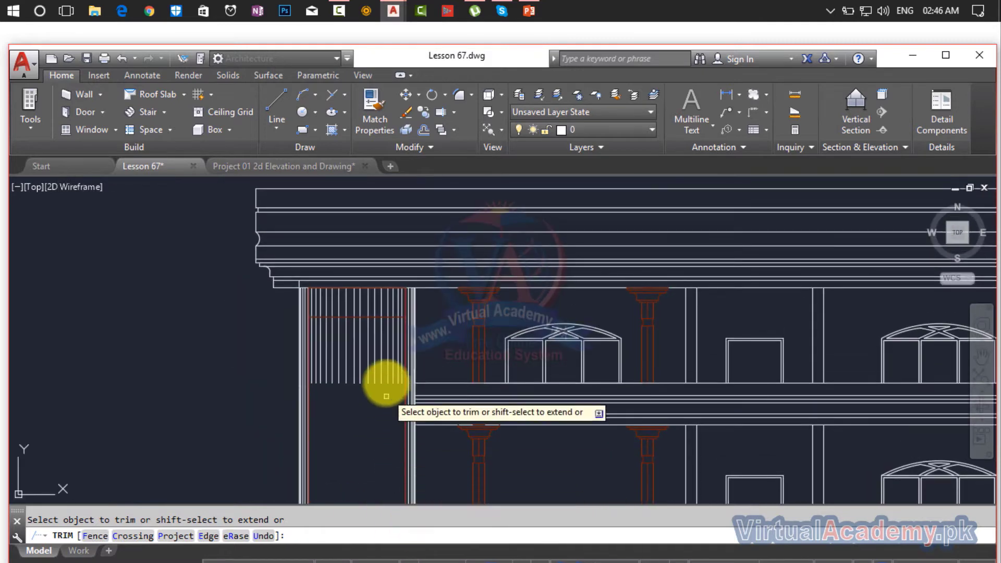
pyautogui.scroll(6, 410, 298)
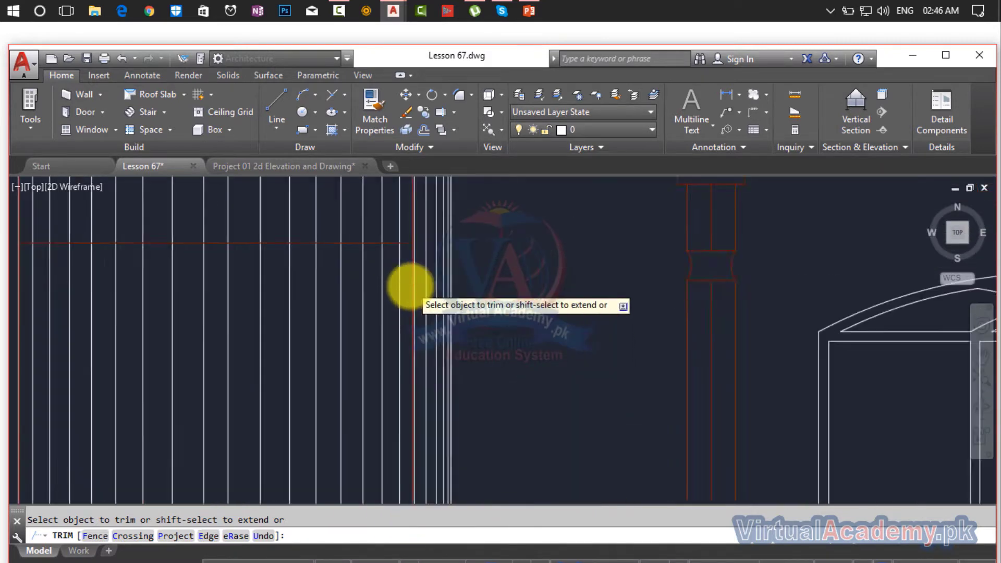
pyautogui.click(389, 264)
pyautogui.scroll(-2, 218, 315)
pyautogui.scroll(-3, 273, 330)
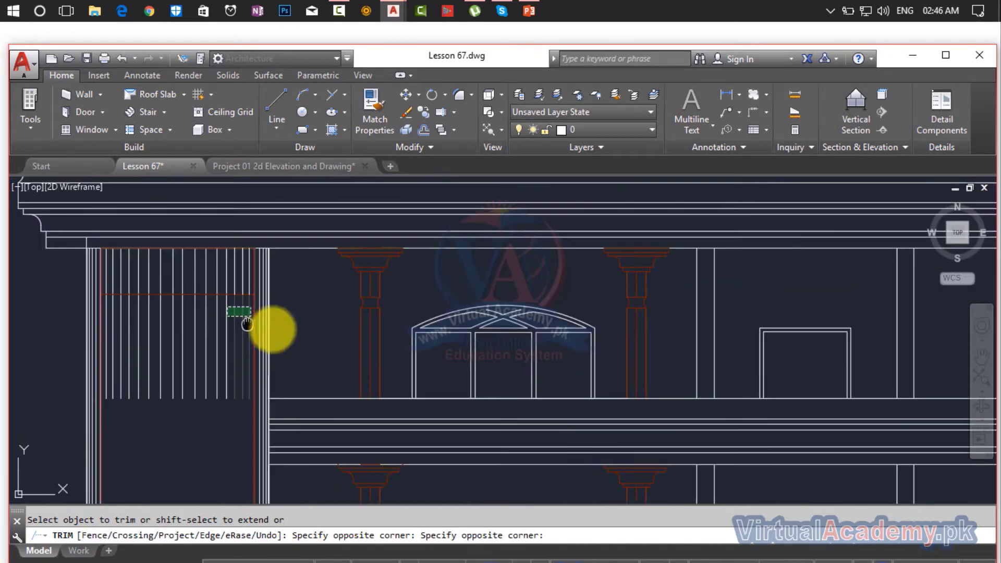
pyautogui.scroll(5, 628, 368)
pyautogui.scroll(3, 508, 378)
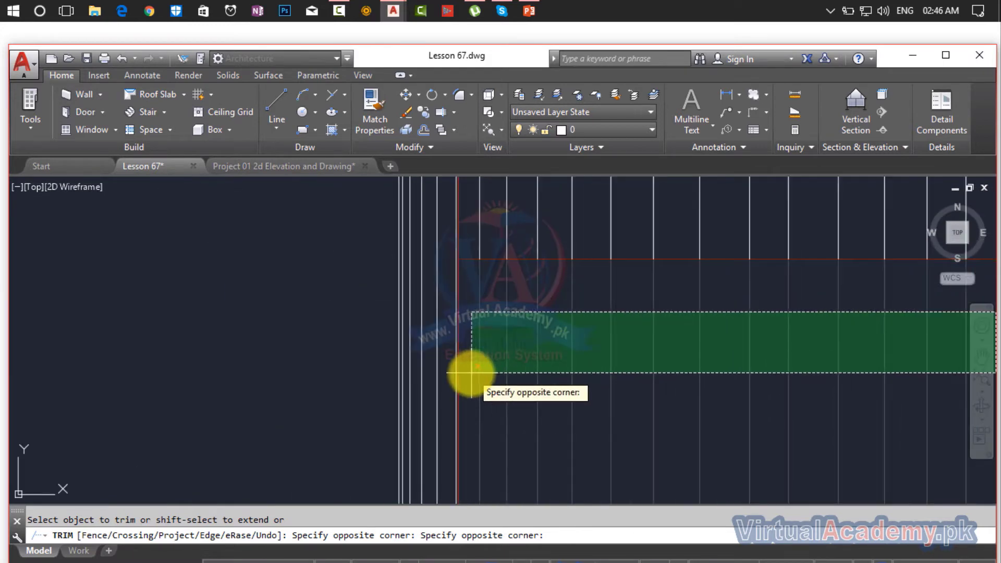
pyautogui.click(509, 378)
# - Trim the leftover fluting pieces beside the right red vertical, below the upper offset line
pyautogui.scroll(-4, 500, 396)
pyautogui.moveTo(507, 374); pyautogui.dragTo(536, 329, button='middle')
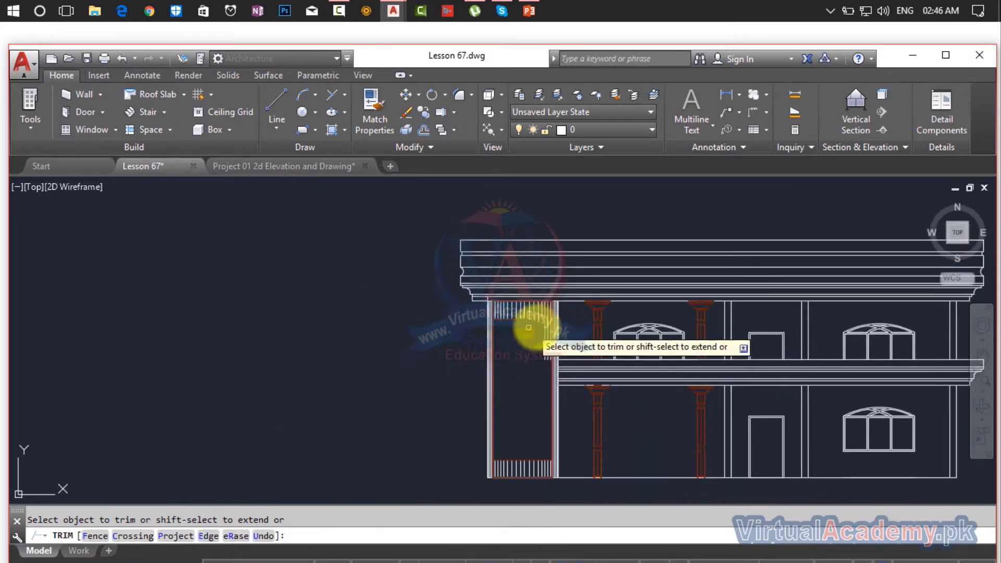
pyautogui.scroll(6, 548, 331)
pyautogui.click(617, 308)
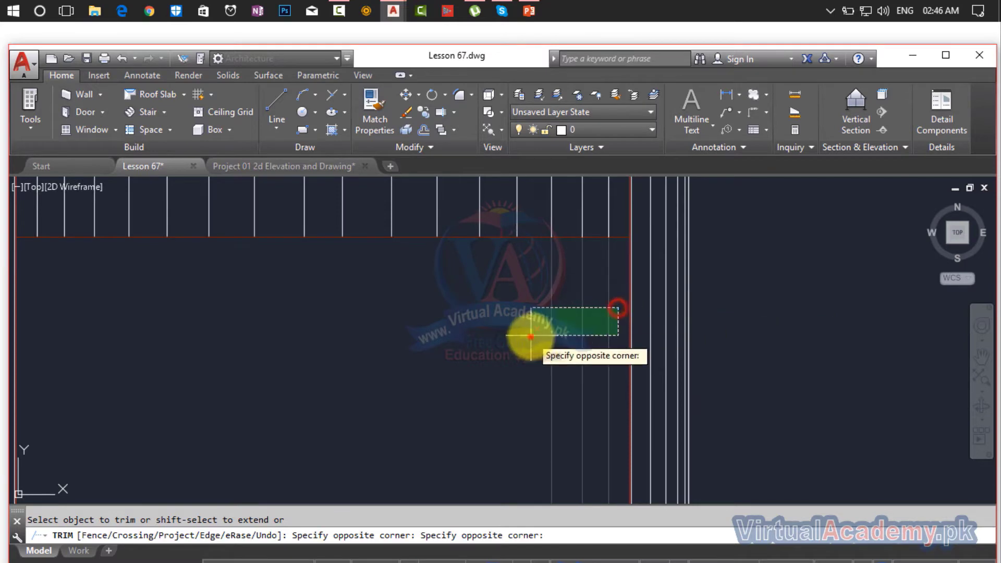
pyautogui.click(527, 335)
pyautogui.scroll(-5, 532, 336)
pyautogui.moveTo(531, 359); pyautogui.dragTo(590, 243, button='middle')
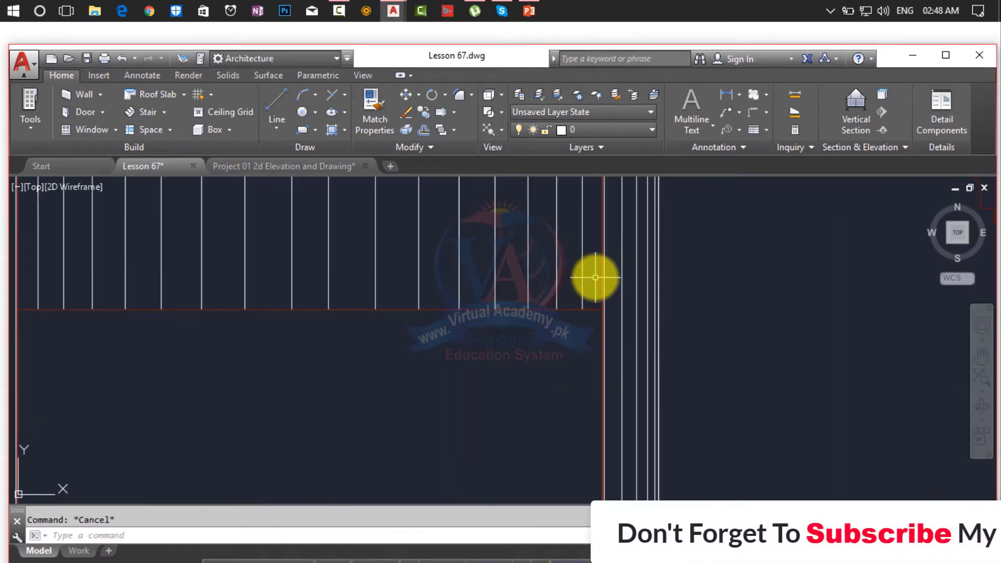
# - Draw a vertical line along the fluted column's right red edge, from its upper corner down to its base line
pyautogui.write('l')
pyautogui.press('Return')
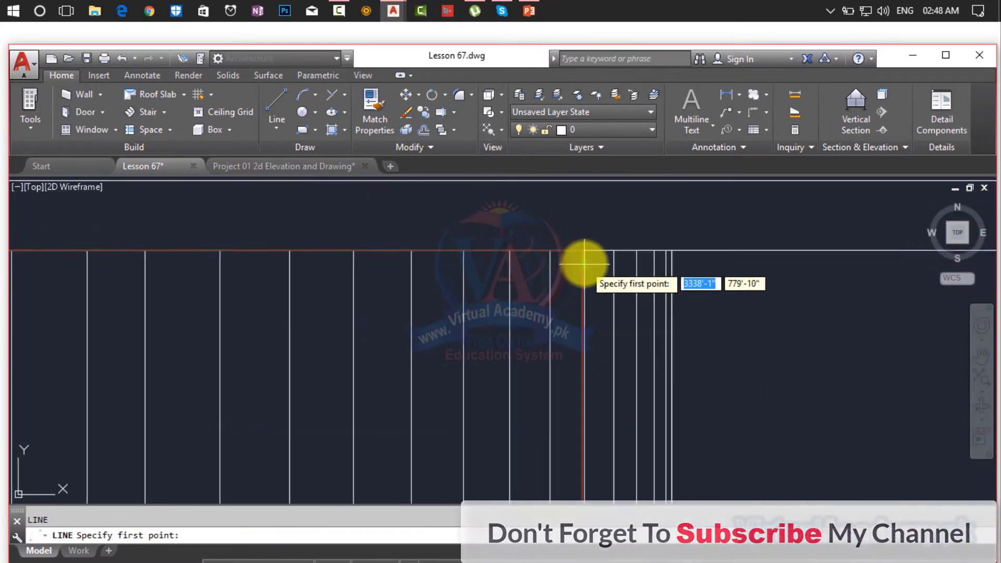
pyautogui.scroll(2, 584, 263)
pyautogui.click(577, 232)
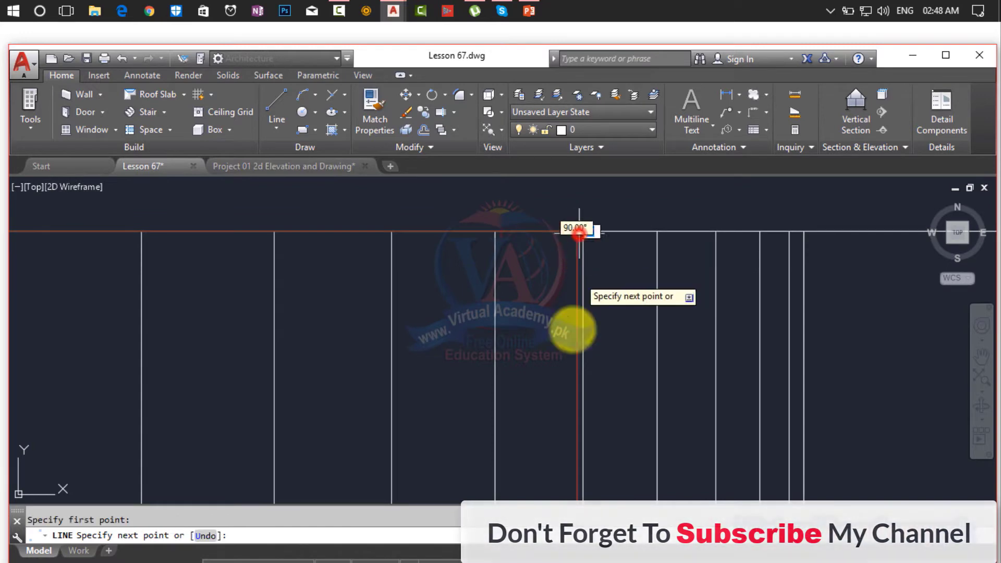
pyautogui.scroll(-3, 572, 332)
pyautogui.scroll(4, 572, 380)
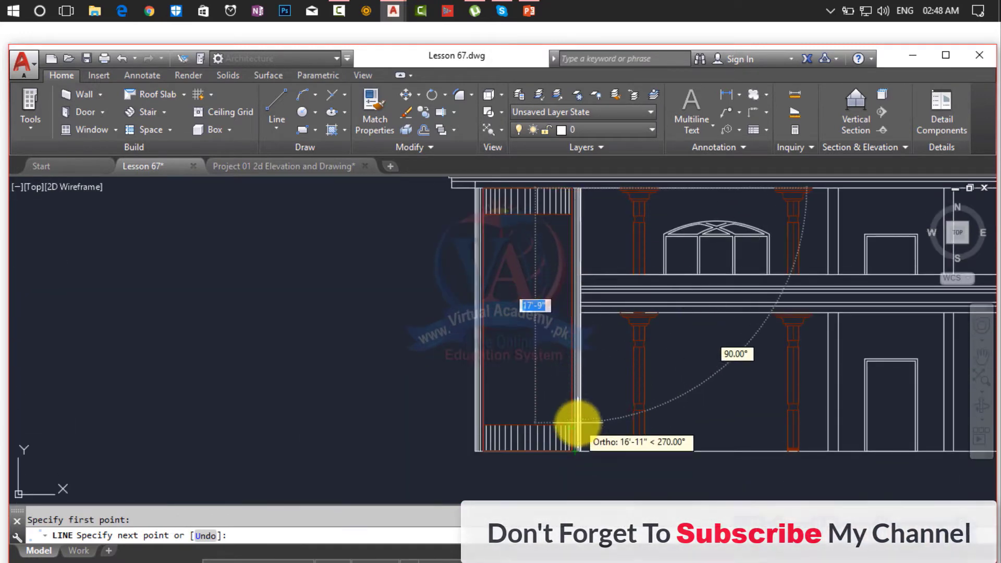
pyautogui.scroll(4, 573, 335)
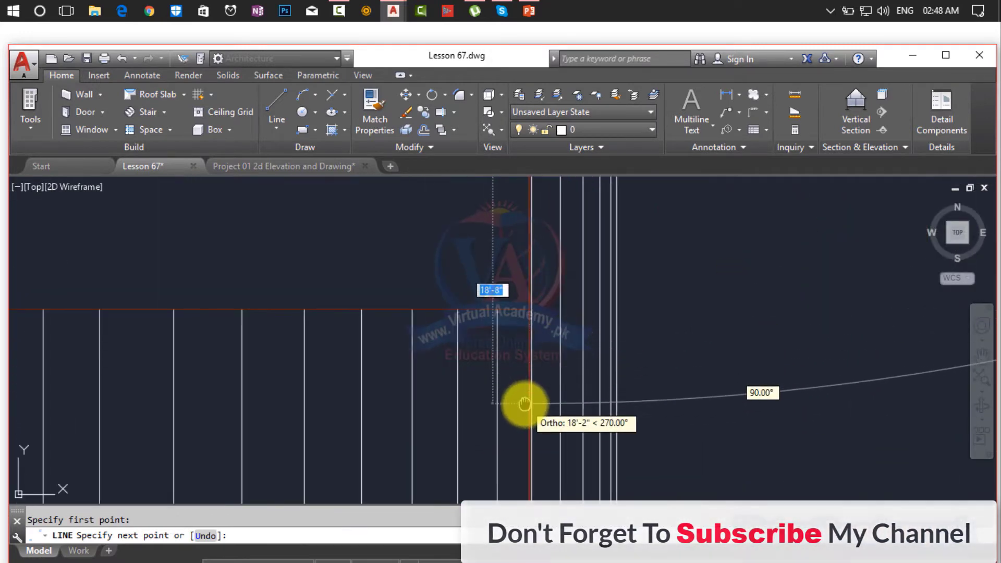
pyautogui.moveTo(525, 406); pyautogui.dragTo(570, 168, button='middle')
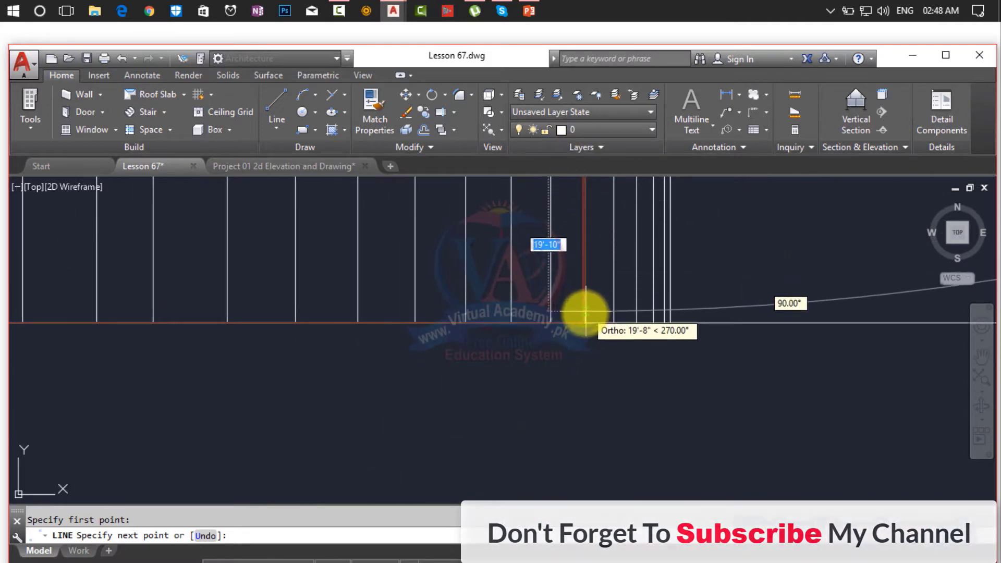
pyautogui.scroll(2, 578, 312)
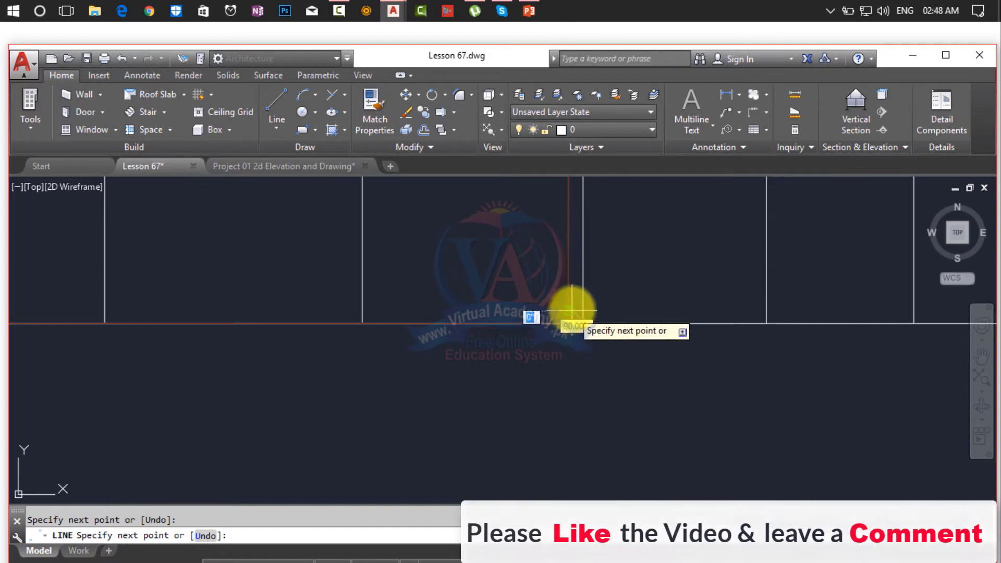
pyautogui.press('Return')
# - Draw a horizontal line across the column from the midpoint of the right red vertical to the left red vertical
pyautogui.scroll(-4, 577, 286)
pyautogui.moveTo(576, 285); pyautogui.dragTo(579, 560, button='middle')
pyautogui.scroll(-2, 556, 310)
pyautogui.moveTo(556, 313); pyautogui.dragTo(568, 435, button='middle')
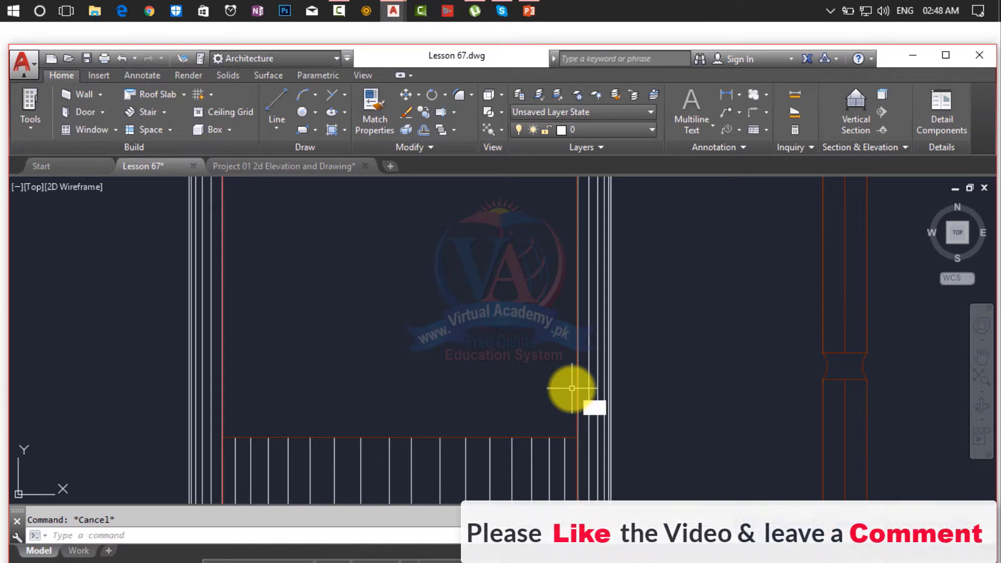
pyautogui.write('l')
pyautogui.press('Return')
pyautogui.moveTo(572, 395); pyautogui.dragTo(574, 511, button='middle')
pyautogui.scroll(-6, 568, 431)
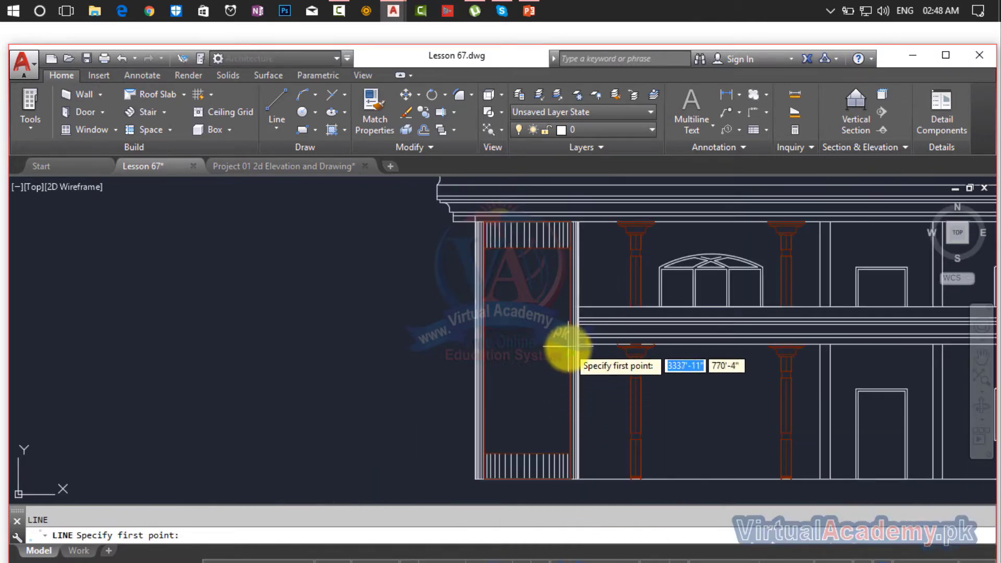
pyautogui.scroll(5, 569, 350)
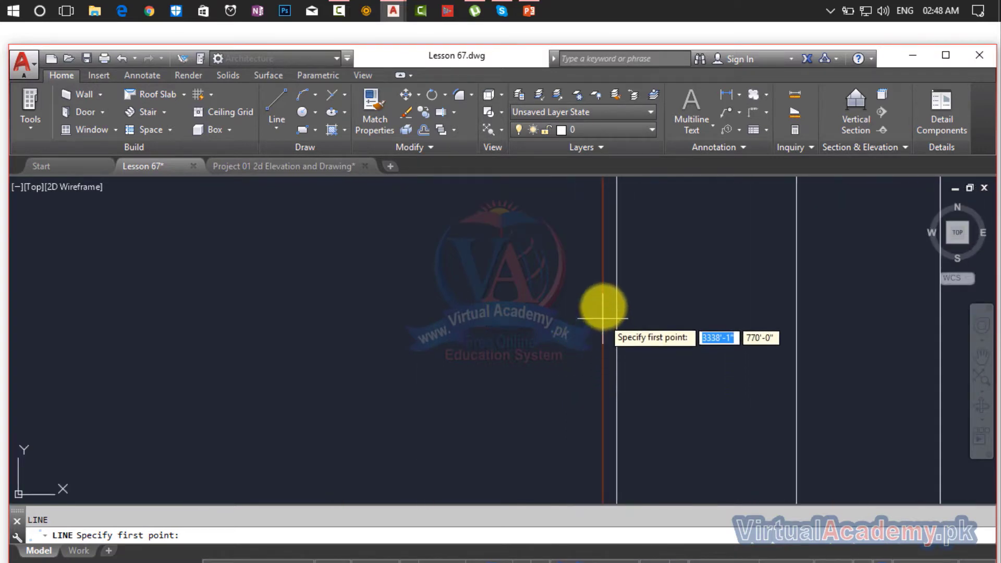
pyautogui.scroll(-4, 603, 383)
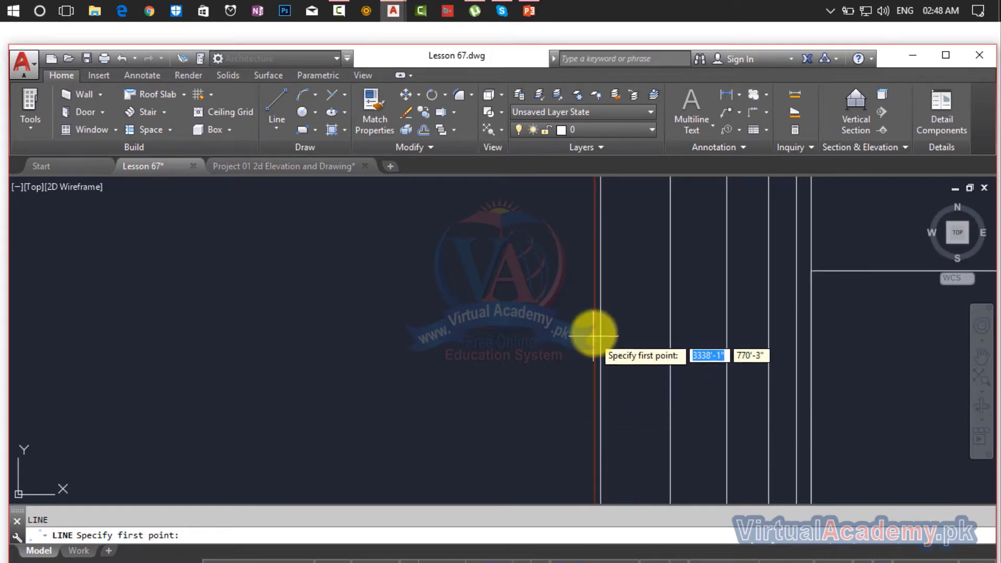
pyautogui.scroll(-4, 595, 288)
pyautogui.scroll(-5, 595, 287)
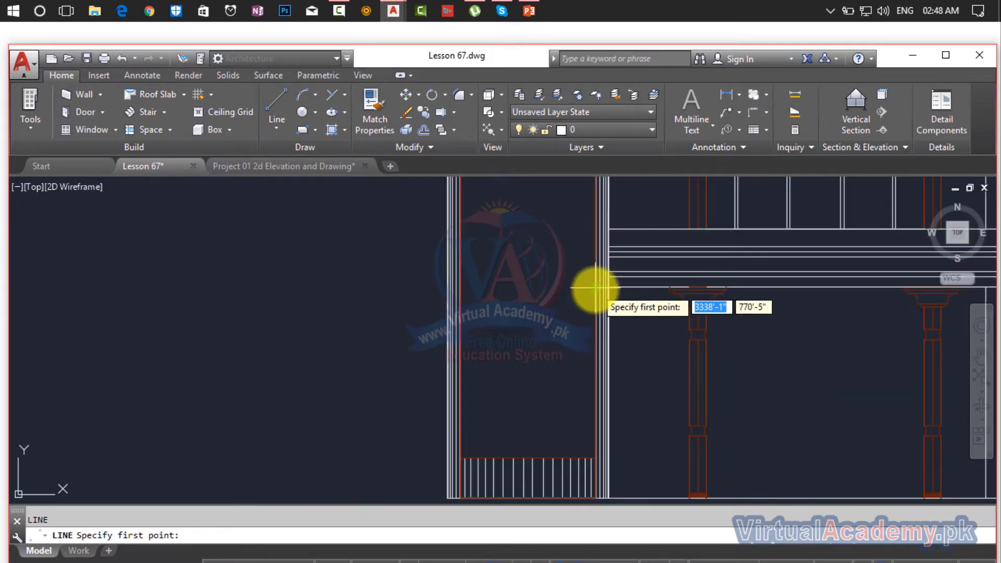
pyautogui.moveTo(595, 290)
pyautogui.mouseDown(button='middle')
pyautogui.moveTo(603, 444)
pyautogui.moveTo(606, 362)
pyautogui.mouseUp(button='middle')
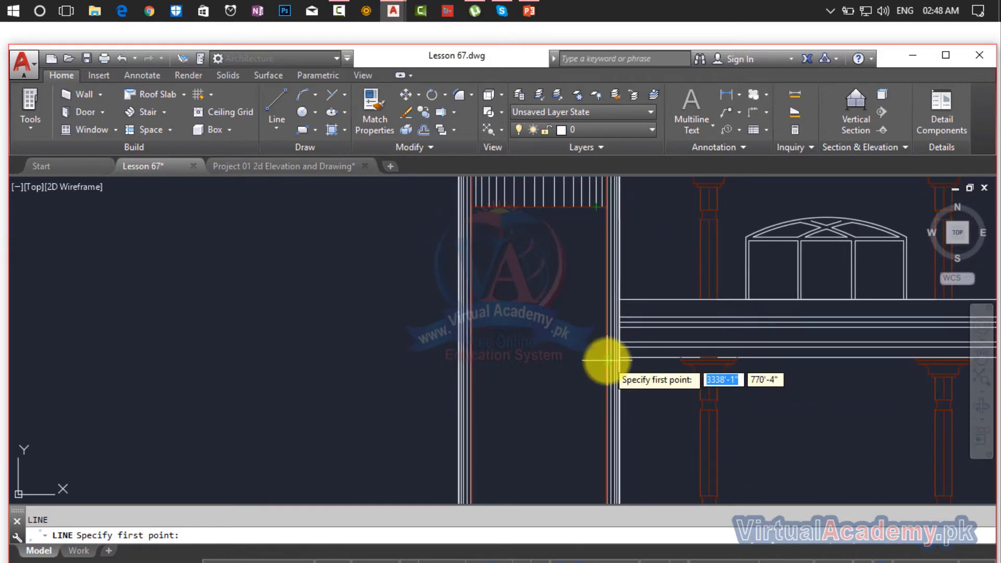
pyautogui.click(606, 367)
pyautogui.scroll(-4, 537, 372)
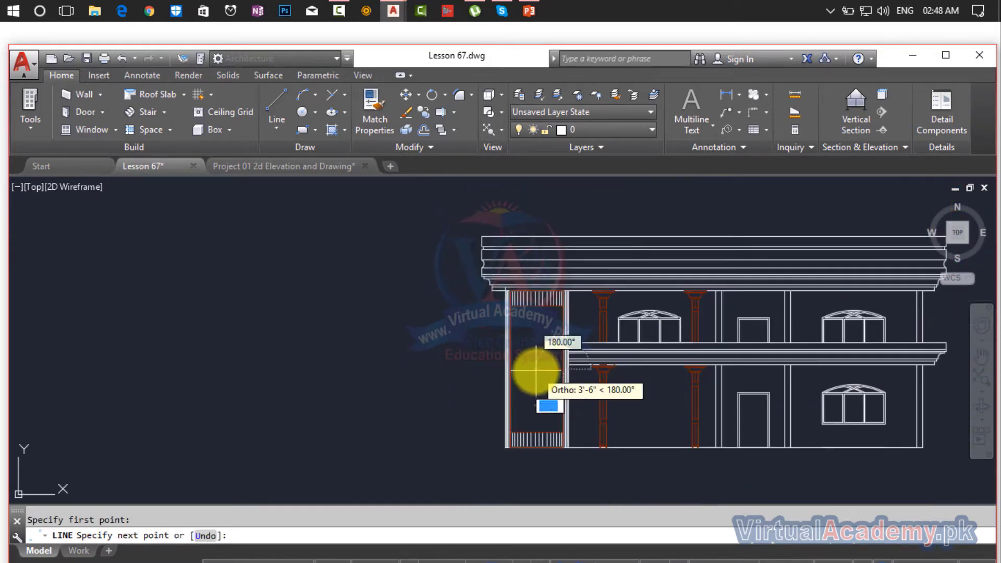
pyautogui.scroll(8, 536, 371)
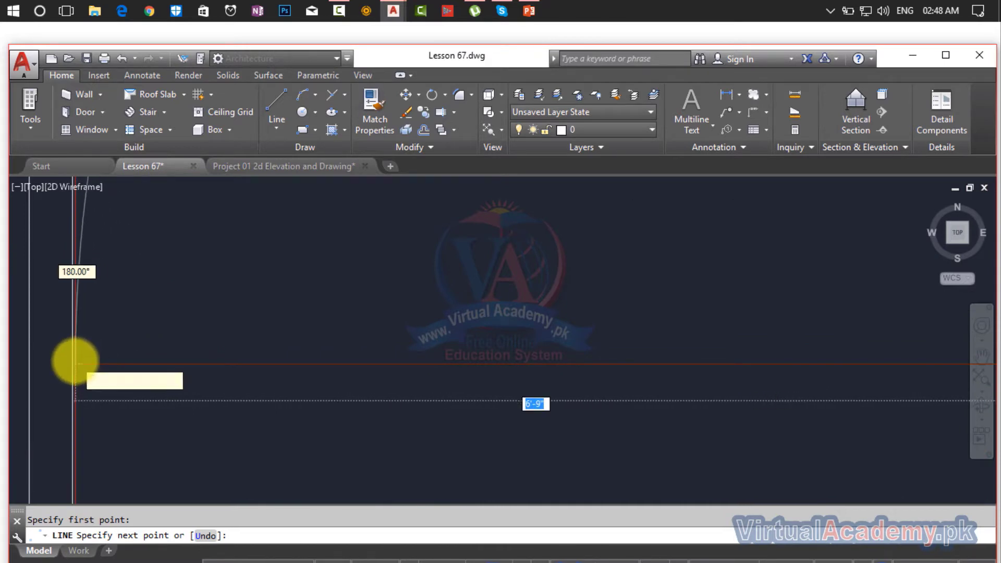
pyautogui.moveTo(74, 363)
pyautogui.mouseDown(button='middle')
pyautogui.moveTo(183, 357)
pyautogui.moveTo(268, 375)
pyautogui.mouseUp(button='middle')
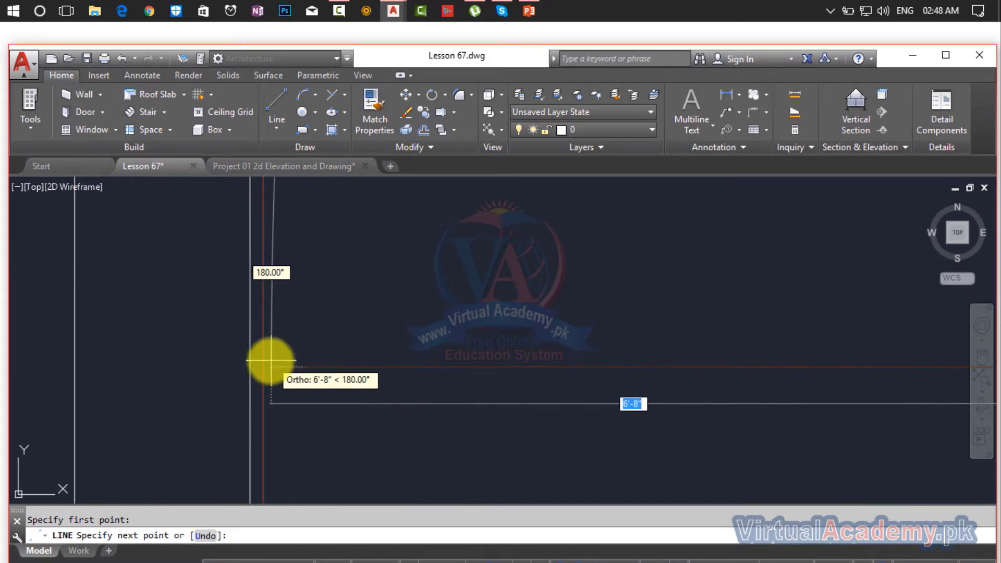
pyautogui.click(262, 365)
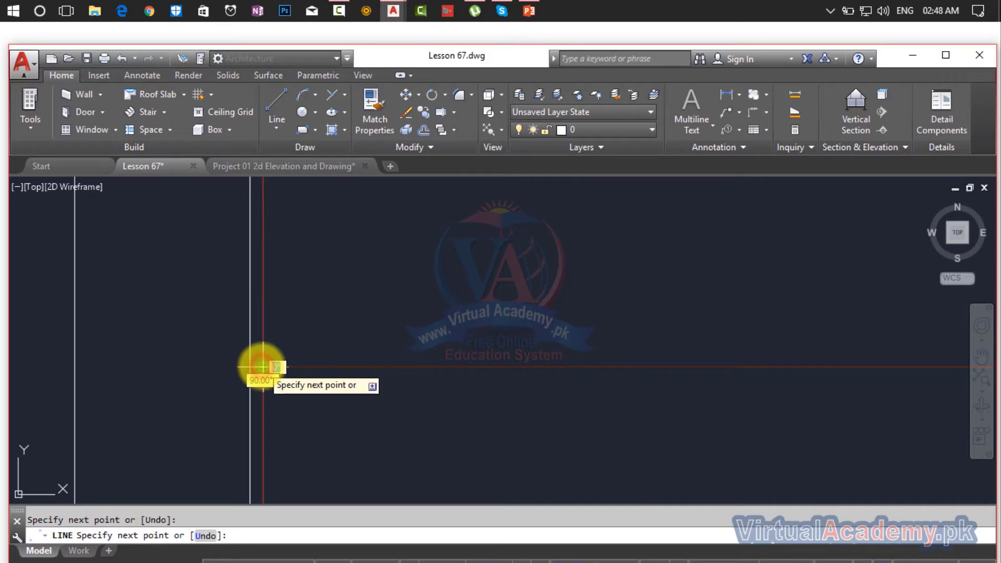
pyautogui.press('Return')
# - Draw a vertical line along the column's left red edge from the upper offset line down to the middle horizontal line
pyautogui.scroll(-4, 464, 321)
pyautogui.moveTo(599, 333)
pyautogui.mouseDown(button='middle')
pyautogui.moveTo(563, 346)
pyautogui.moveTo(313, 357)
pyautogui.mouseUp(button='middle')
pyautogui.scroll(-3, 628, 347)
pyautogui.moveTo(628, 348)
pyautogui.mouseDown(button='middle')
pyautogui.moveTo(509, 354)
pyautogui.moveTo(886, 542)
pyautogui.mouseUp(button='middle')
pyautogui.scroll(4, 605, 353)
pyautogui.scroll(4, 525, 353)
pyautogui.scroll(-4, 525, 353)
pyautogui.scroll(-4, 525, 393)
pyautogui.moveTo(525, 396); pyautogui.dragTo(949, 405, button='middle')
pyautogui.scroll(-2, 709, 355)
pyautogui.moveTo(696, 364); pyautogui.dragTo(616, 443, button='middle')
pyautogui.scroll(3, 574, 269)
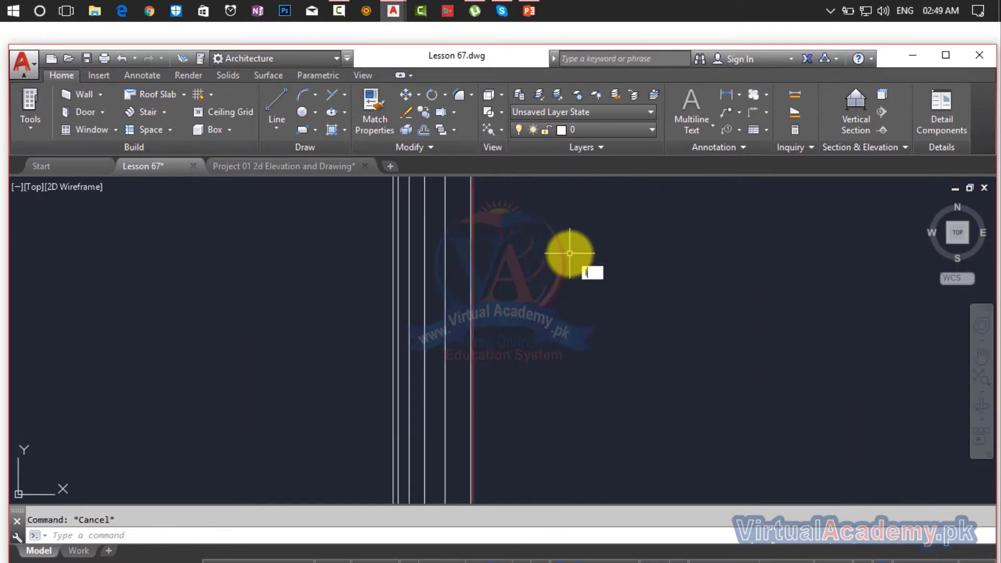
pyautogui.moveTo(570, 253); pyautogui.dragTo(577, 437, button='middle')
pyautogui.scroll(3, 494, 316)
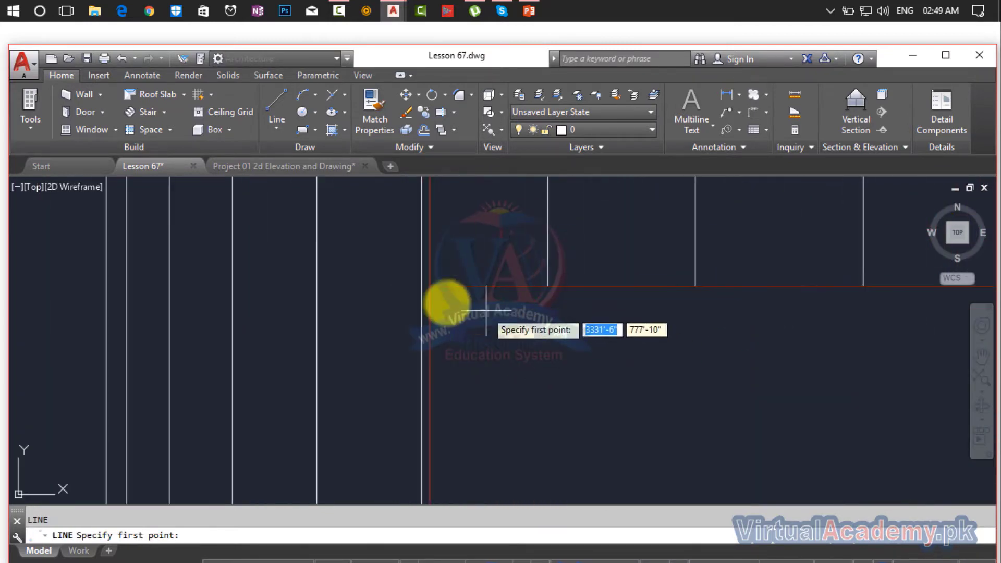
pyautogui.click(430, 287)
pyautogui.scroll(-2, 438, 420)
pyautogui.scroll(1, 440, 408)
pyautogui.moveTo(440, 408); pyautogui.dragTo(451, 222, button='middle')
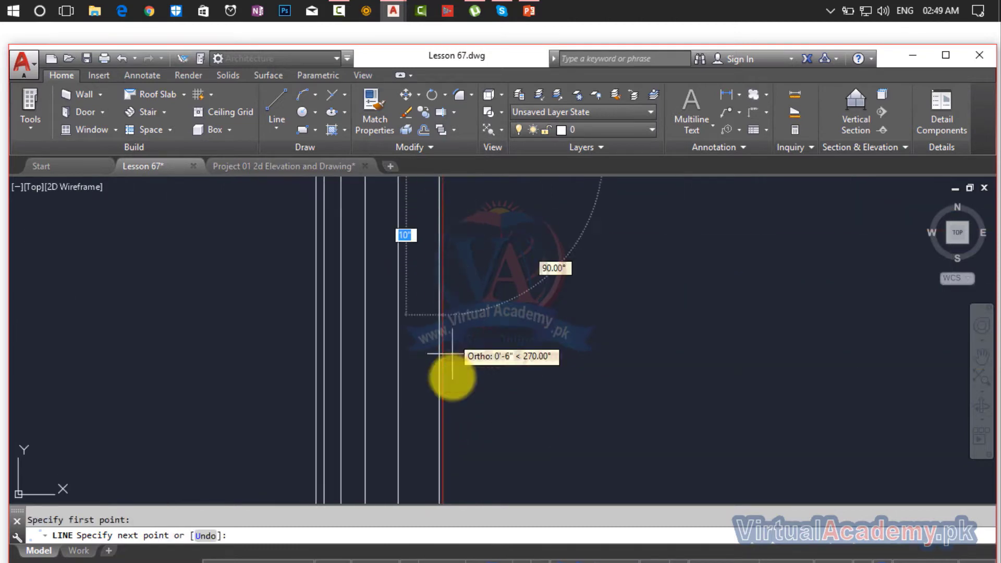
pyautogui.scroll(-4, 452, 360)
pyautogui.moveTo(451, 390); pyautogui.dragTo(478, 197, button='middle')
pyautogui.scroll(-4, 500, 429)
pyautogui.moveTo(500, 432); pyautogui.dragTo(490, 303, button='middle')
pyautogui.scroll(4, 493, 306)
pyautogui.scroll(1, 449, 414)
pyautogui.moveTo(449, 413)
pyautogui.mouseDown(button='middle')
pyautogui.moveTo(447, 232)
pyautogui.moveTo(485, 159)
pyautogui.mouseUp(button='middle')
pyautogui.scroll(3, 453, 286)
pyautogui.moveTo(359, 438)
pyautogui.mouseDown(button='middle')
pyautogui.moveTo(377, 402)
pyautogui.moveTo(412, 171)
pyautogui.mouseUp(button='middle')
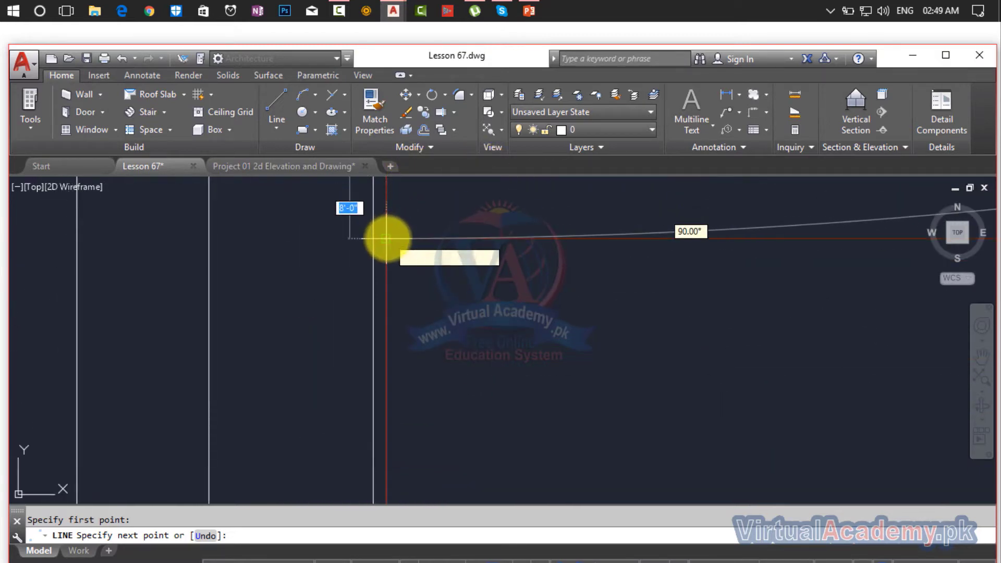
pyautogui.press('Return')
# - Divide the left vertical line between the upper offset line and the middle line into 2 equal segments
pyautogui.scroll(-3, 407, 217)
pyautogui.moveTo(406, 218); pyautogui.dragTo(431, 350, button='middle')
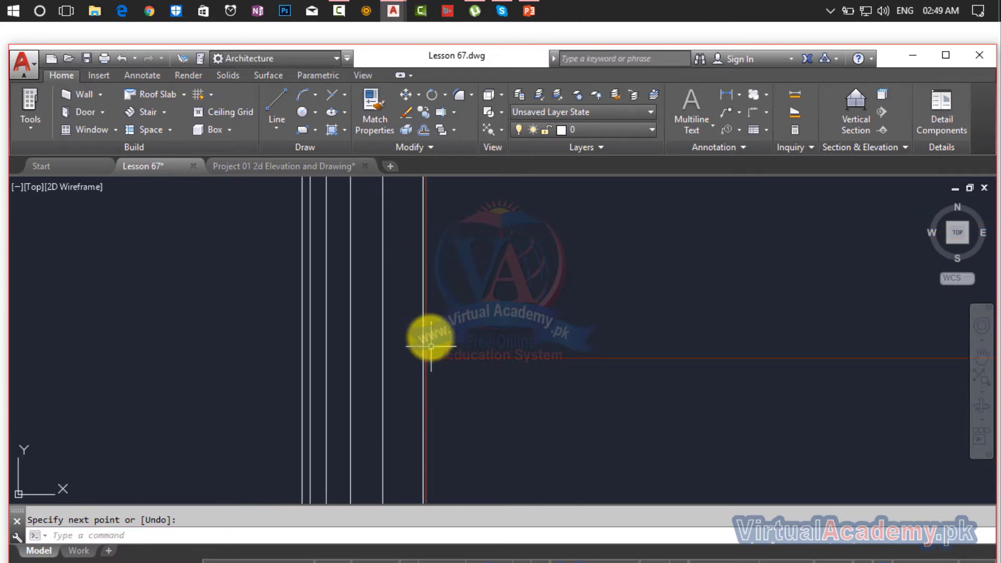
pyautogui.write('d')
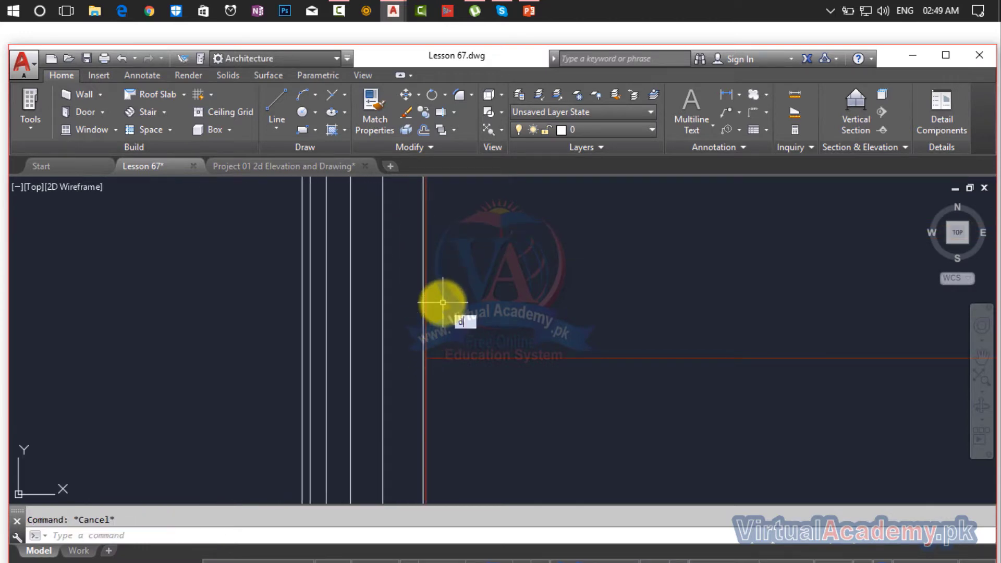
pyautogui.write('iv')
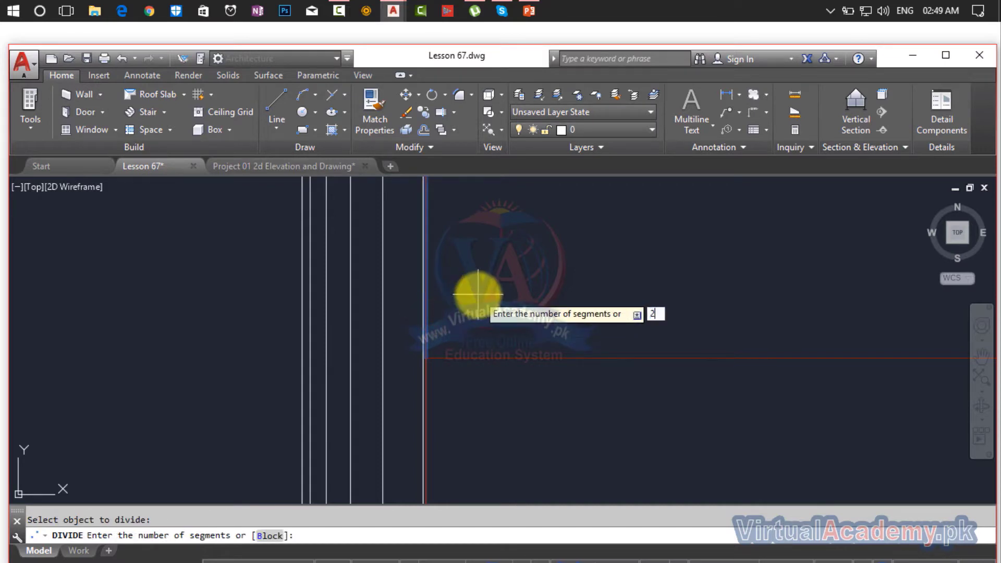
pyautogui.scroll(-5, 479, 288)
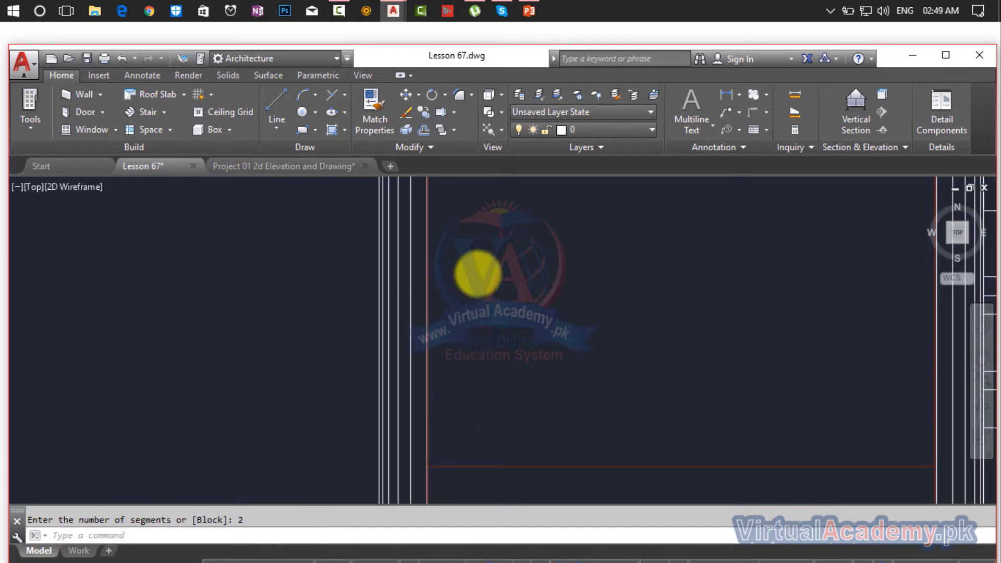
# - Draw a horizontal line across the column from the left vertical segment's midpoint, and erase the stray horizontal line above it
pyautogui.scroll(4, 444, 308)
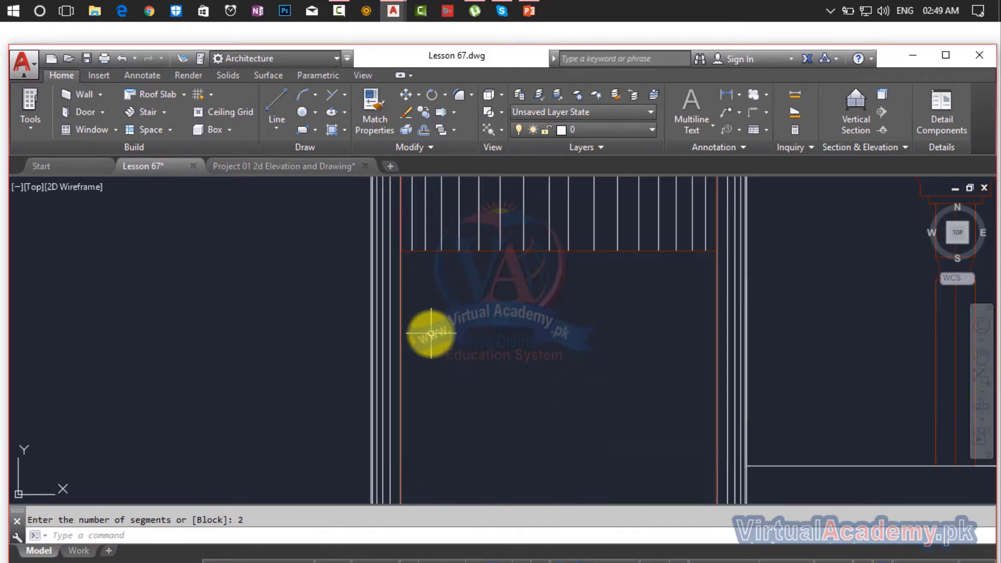
pyautogui.write('l')
pyautogui.press('Return')
pyautogui.scroll(5, 402, 264)
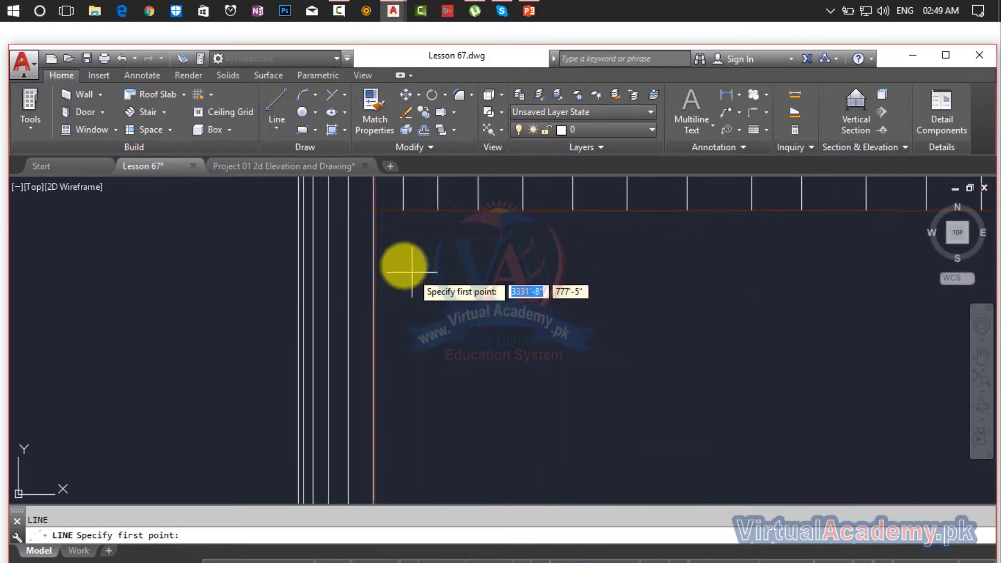
pyautogui.scroll(-4, 547, 347)
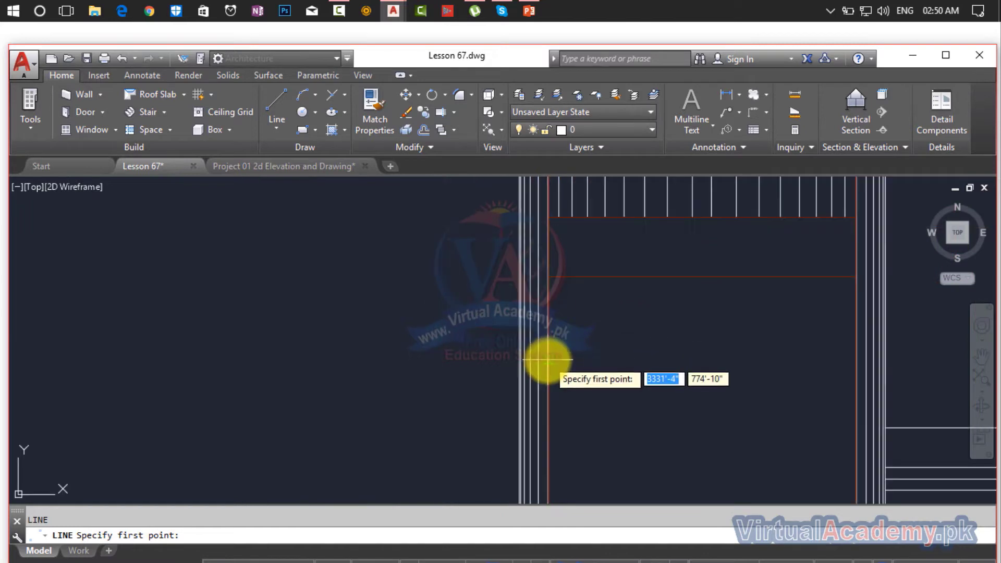
pyautogui.moveTo(547, 347); pyautogui.dragTo(534, 269, button='middle')
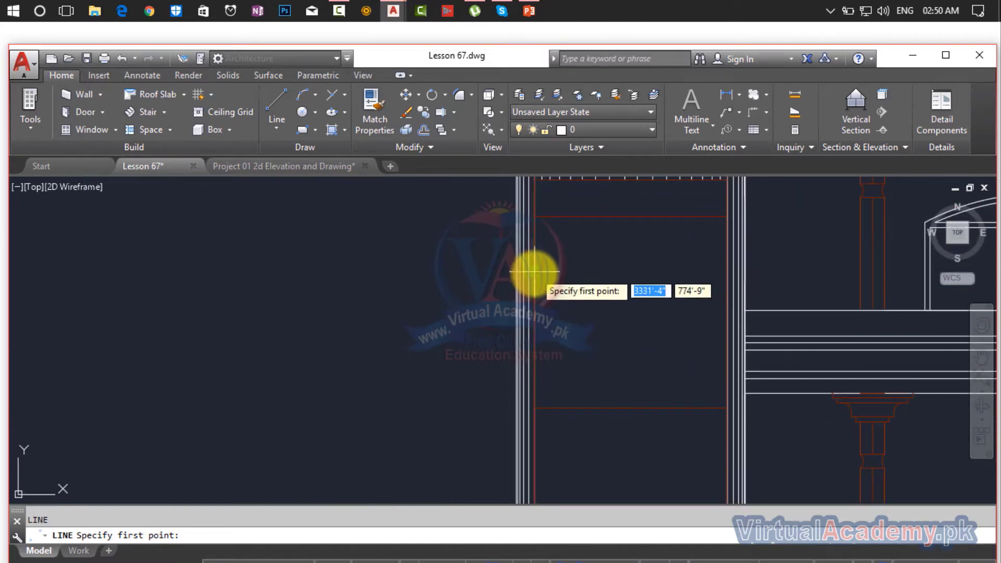
pyautogui.click(535, 295)
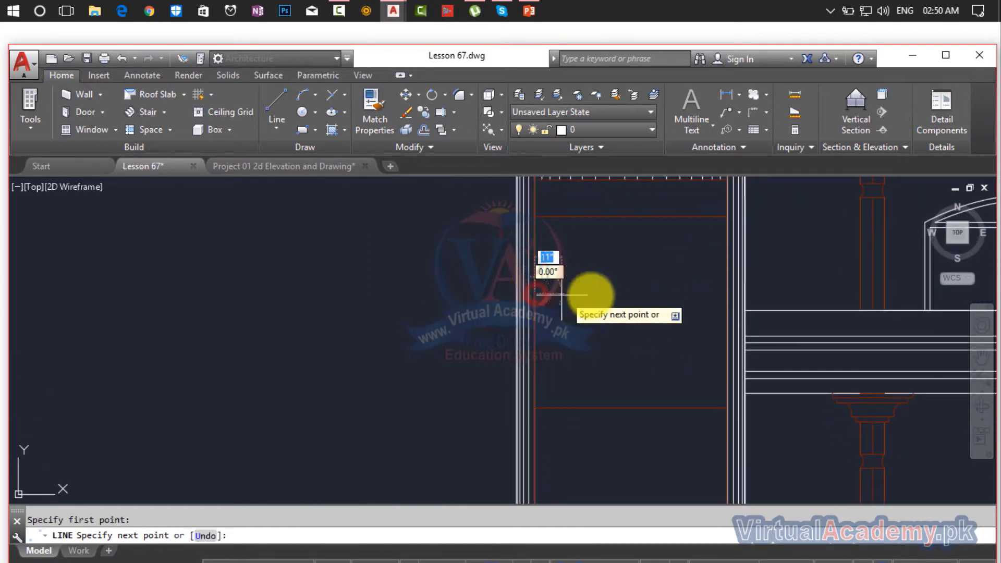
pyautogui.click(725, 296)
pyautogui.press('Return')
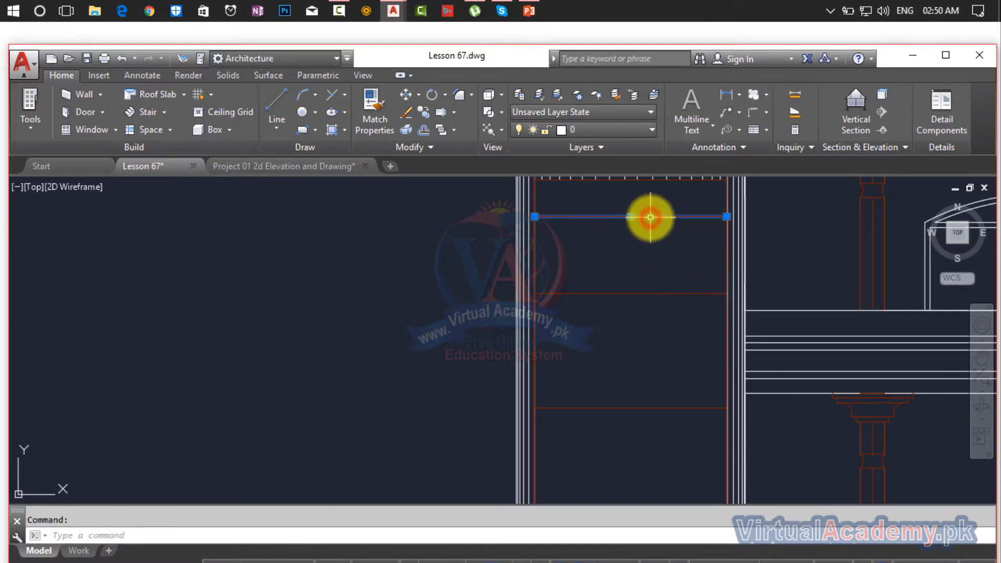
pyautogui.scroll(-2, 642, 258)
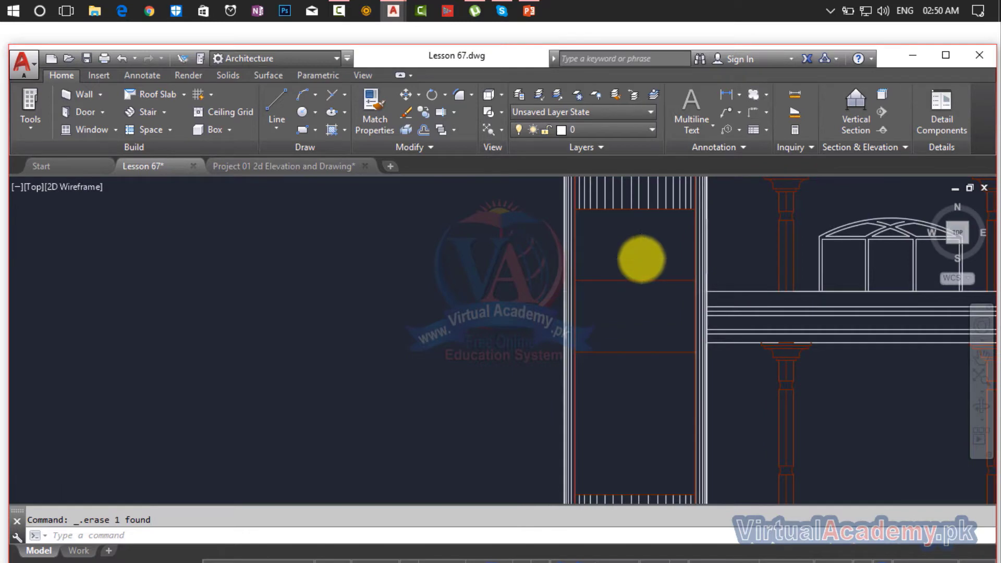
pyautogui.scroll(1, 638, 258)
pyautogui.scroll(-1, 637, 257)
pyautogui.moveTo(637, 257); pyautogui.dragTo(631, 275, button='middle')
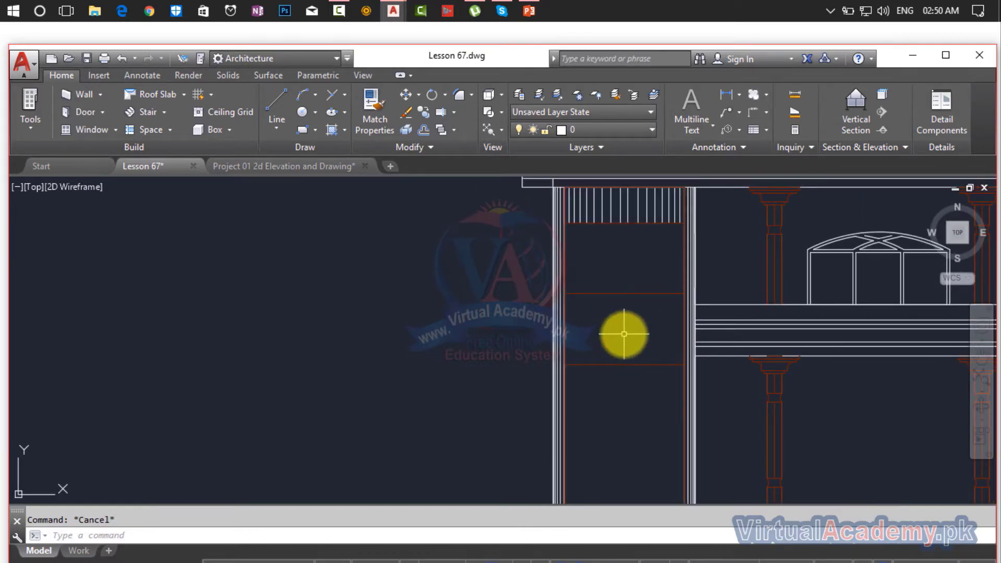
pyautogui.moveTo(624, 331)
pyautogui.mouseDown(button='middle')
pyautogui.moveTo(608, 265)
pyautogui.moveTo(599, 379)
pyautogui.mouseUp(button='middle')
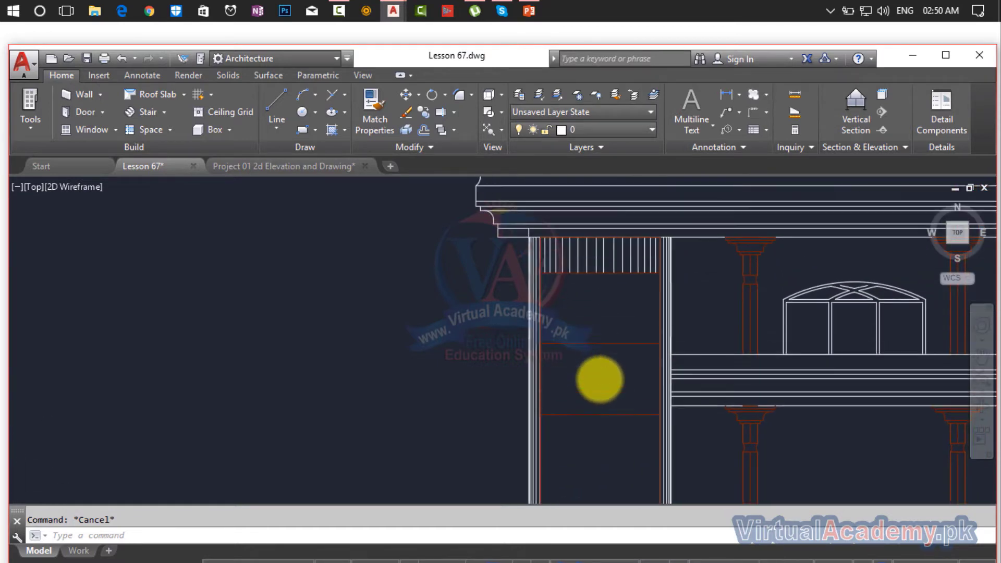
pyautogui.scroll(-3, 598, 345)
pyautogui.moveTo(598, 345); pyautogui.dragTo(586, 297, button='middle')
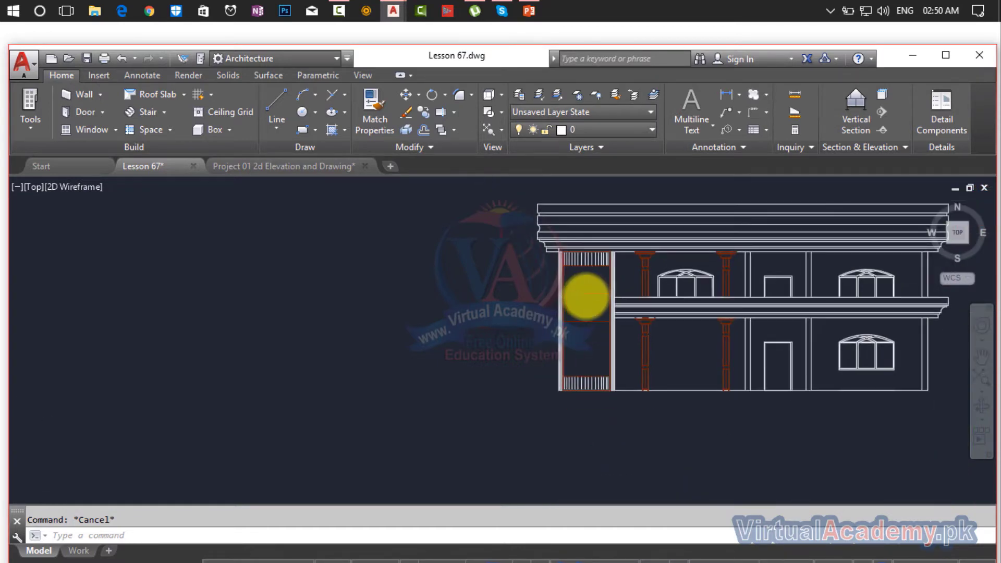
pyautogui.scroll(3, 585, 297)
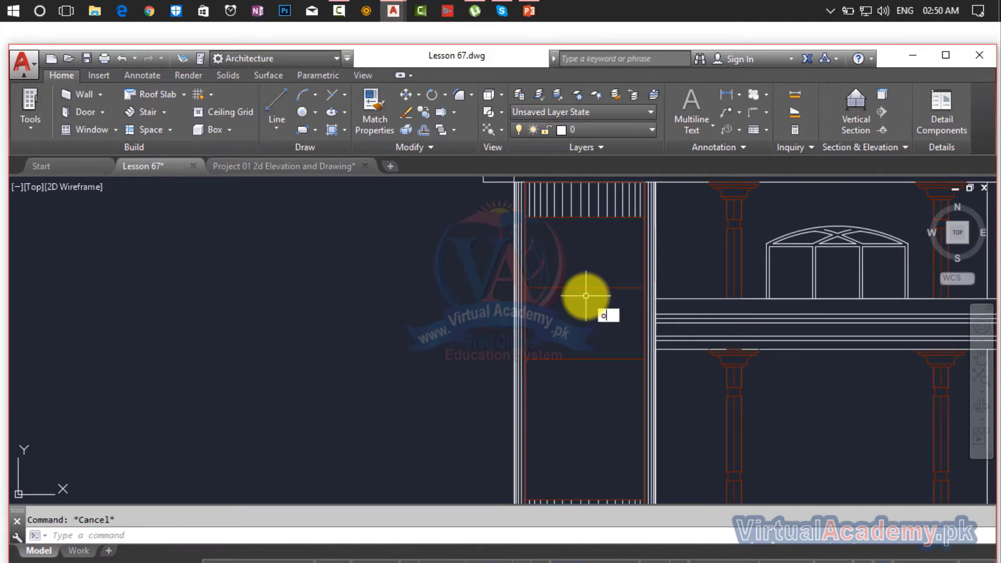
# - Mirror the column's upper division line about the middle horizontal line, keeping the original
pyautogui.press('Return')
pyautogui.press('Escape')
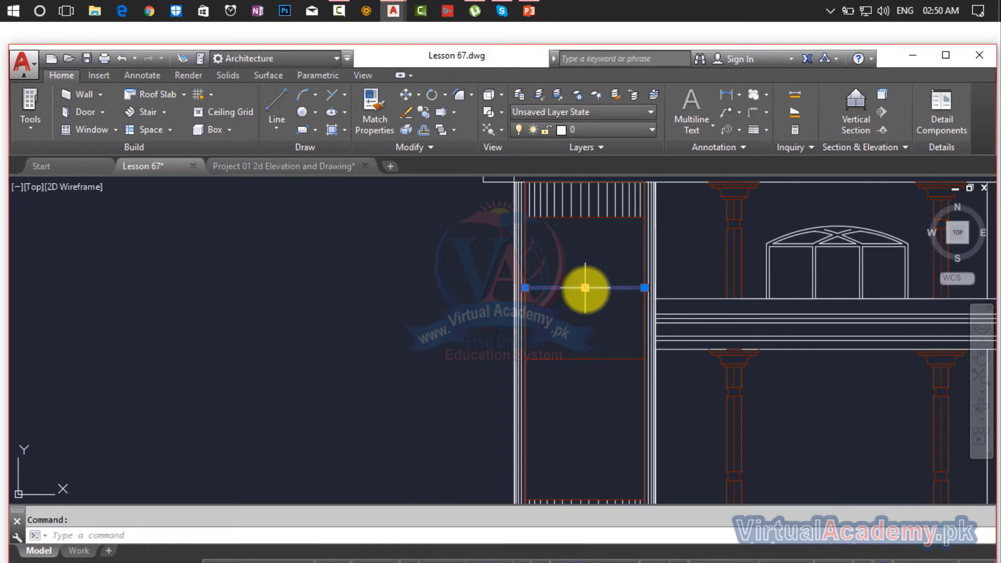
pyautogui.write('mi')
pyautogui.press('Return')
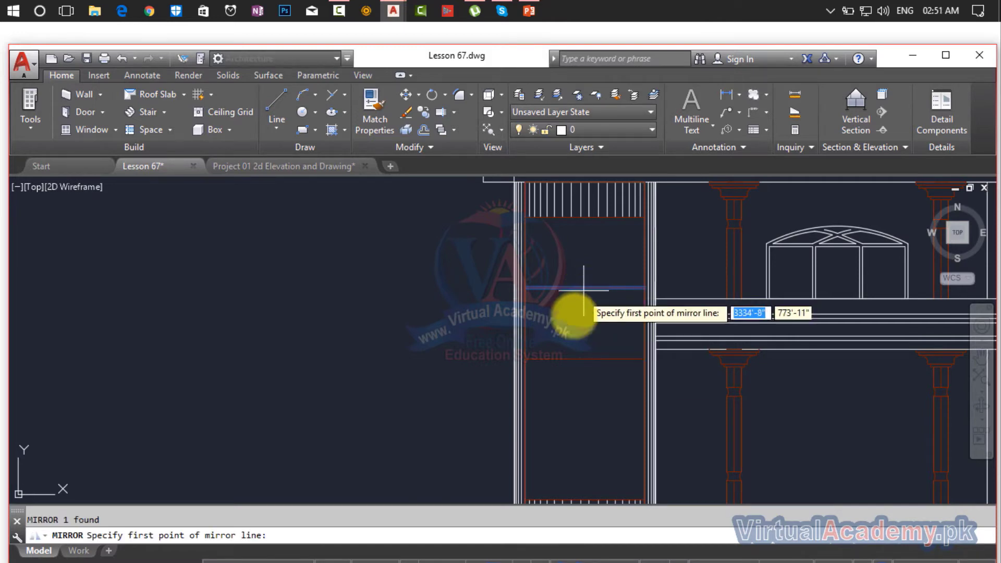
pyautogui.scroll(3, 537, 365)
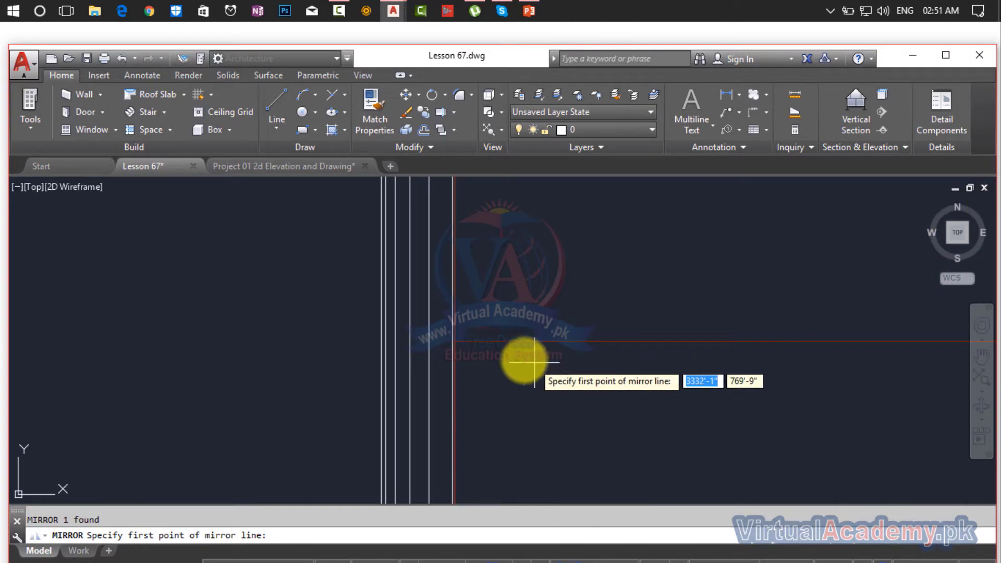
pyautogui.click(454, 341)
pyautogui.scroll(-2, 736, 341)
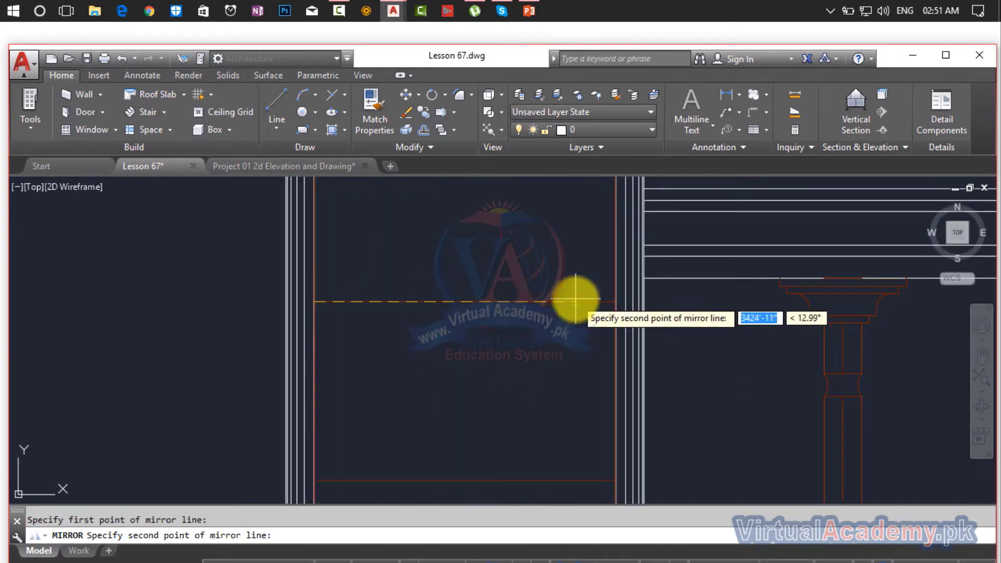
pyautogui.scroll(6, 576, 297)
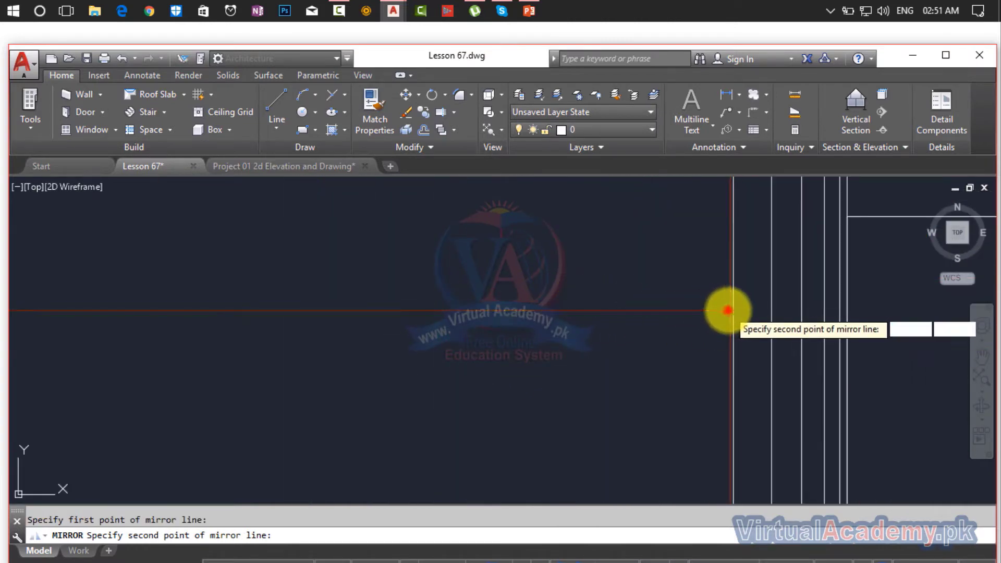
pyautogui.press('Return')
pyautogui.scroll(-5, 626, 287)
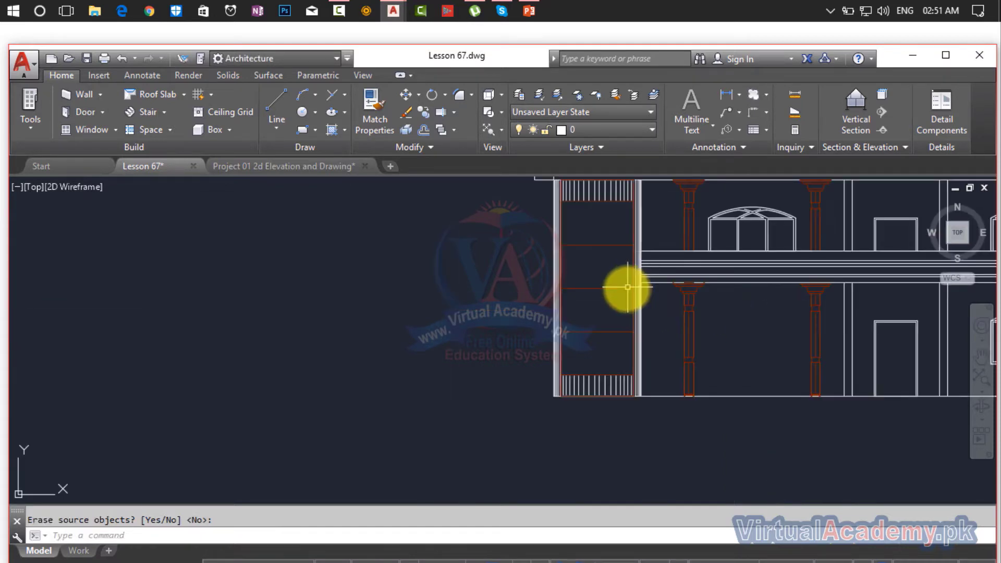
# - Draw a vertical line from the midpoint of the column's upper offset line down to the first division line below it
pyautogui.scroll(5, 584, 325)
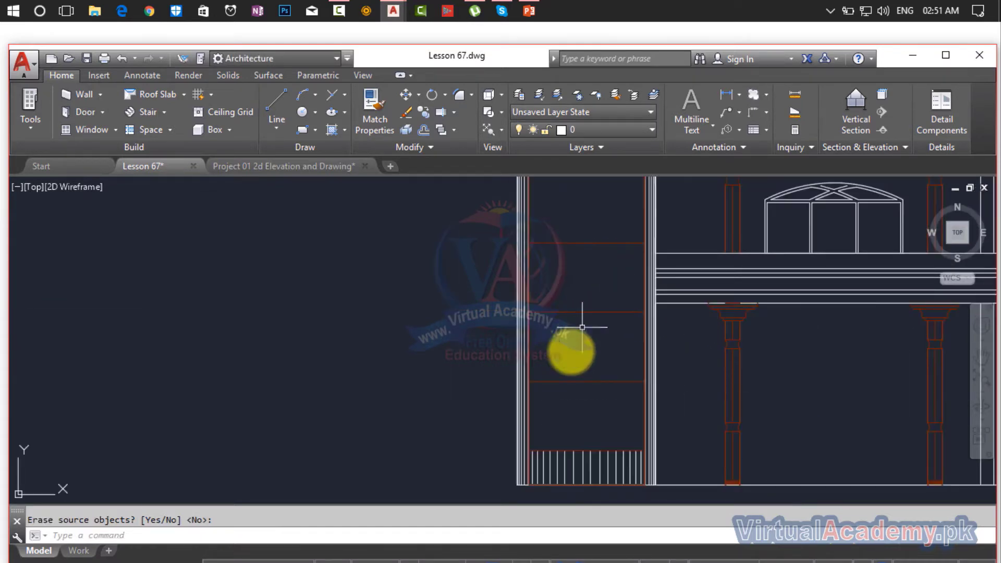
pyautogui.press('Escape')
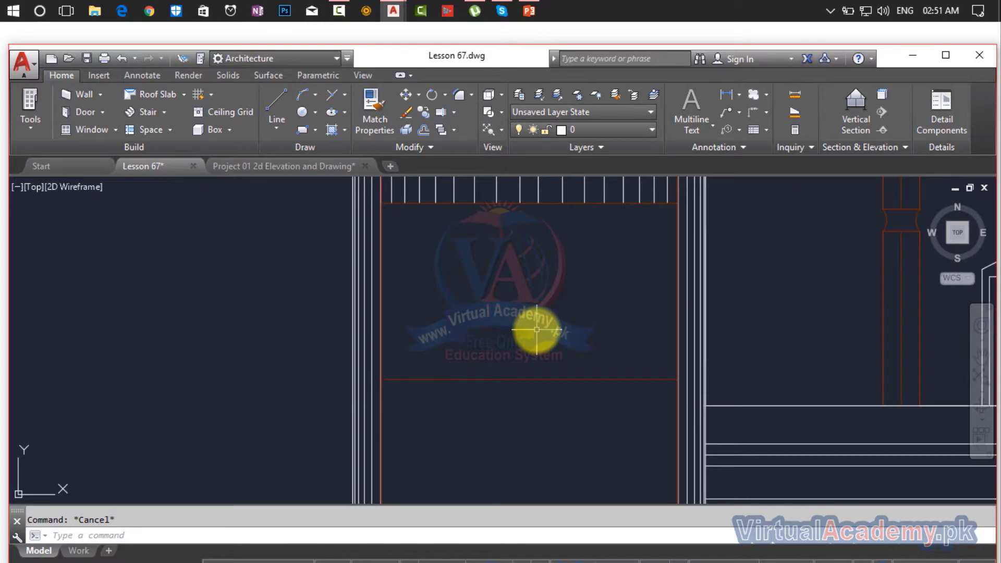
pyautogui.write('l')
pyautogui.press('Return')
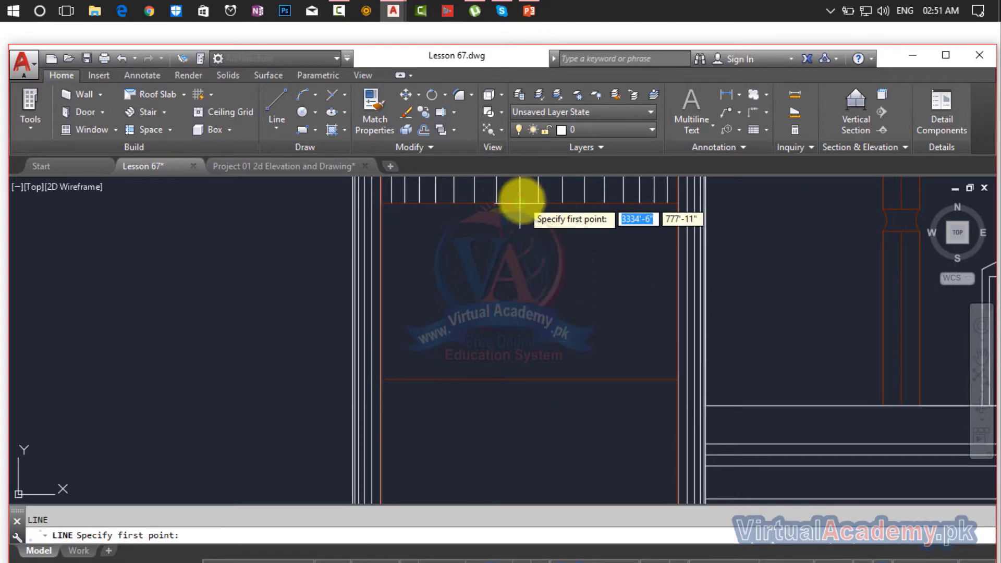
pyautogui.scroll(5, 519, 203)
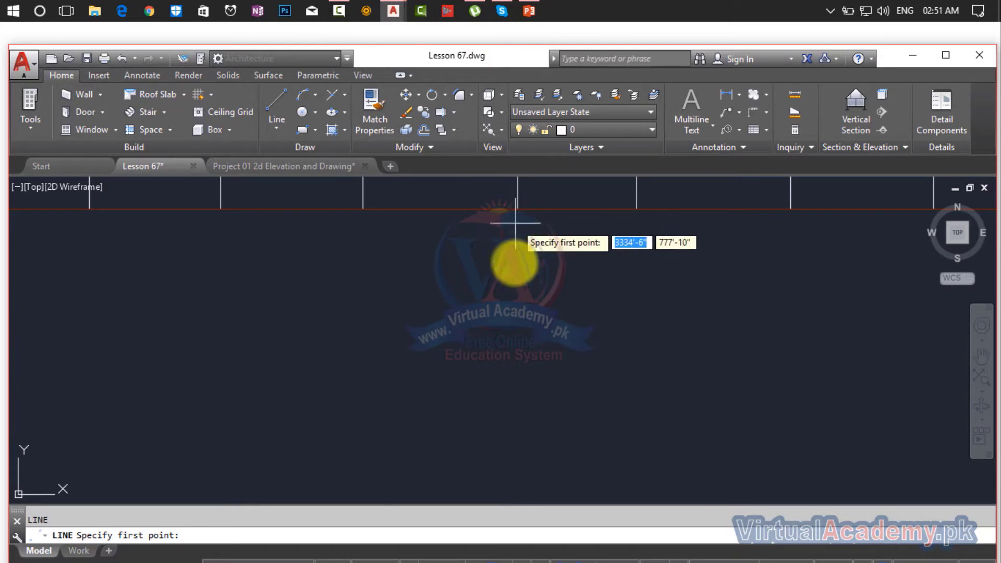
pyautogui.scroll(-5, 519, 365)
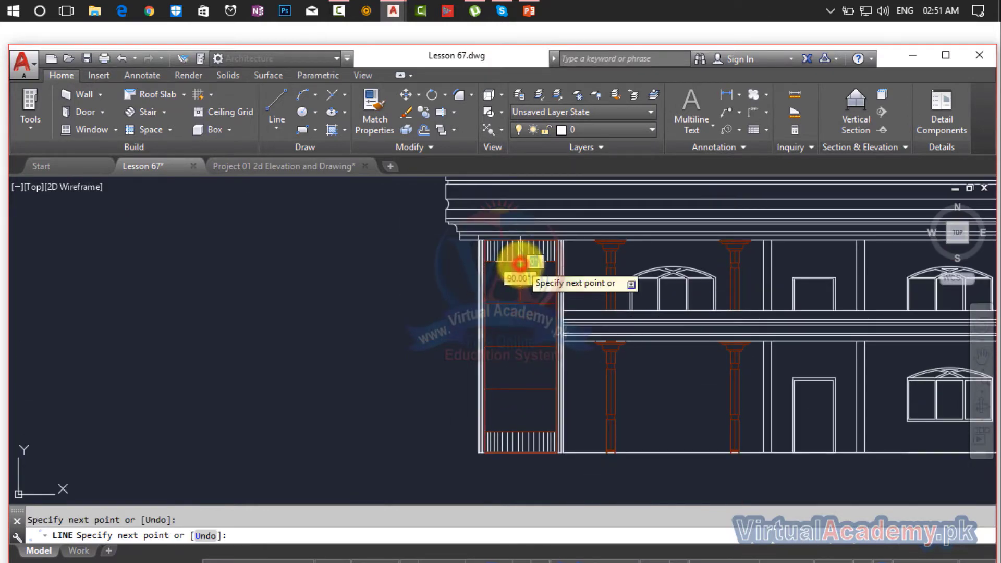
pyautogui.press('Return')
# - Draw a vertical centre line from the first division line's midpoint down to the line above the bottom fluting
pyautogui.scroll(4, 524, 299)
pyautogui.press('Return')
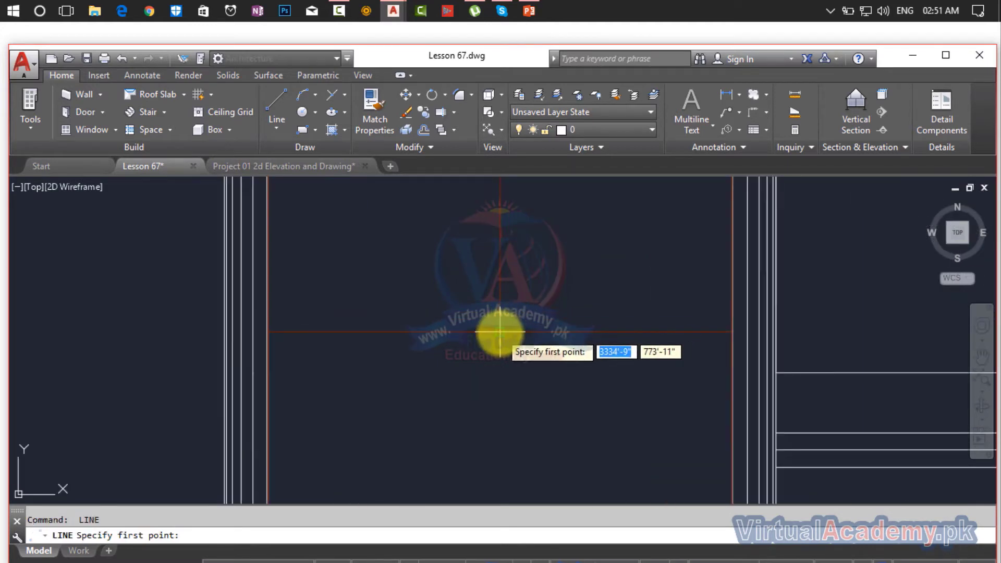
pyautogui.scroll(-5, 514, 424)
pyautogui.moveTo(515, 426); pyautogui.dragTo(521, 237, button='middle')
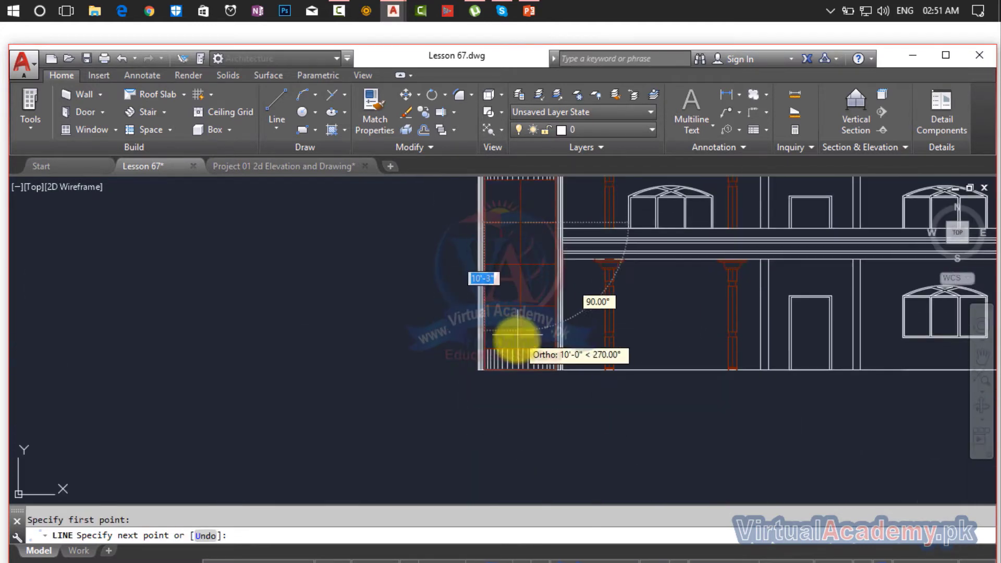
pyautogui.scroll(5, 517, 340)
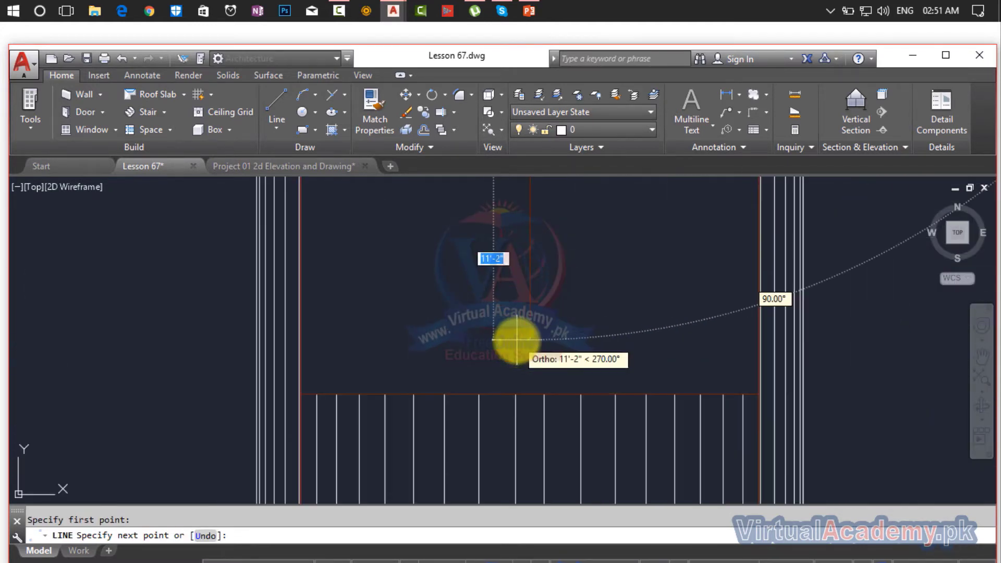
pyautogui.click(528, 398)
pyautogui.press('Return')
pyautogui.scroll(-4, 528, 443)
pyautogui.scroll(1, 531, 371)
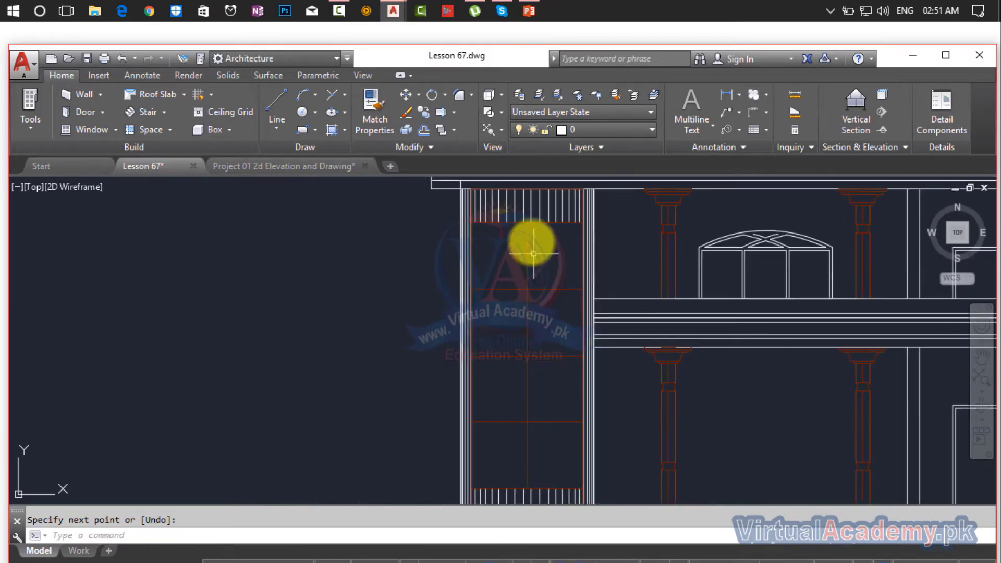
pyautogui.scroll(1, 532, 240)
pyautogui.scroll(2, 531, 239)
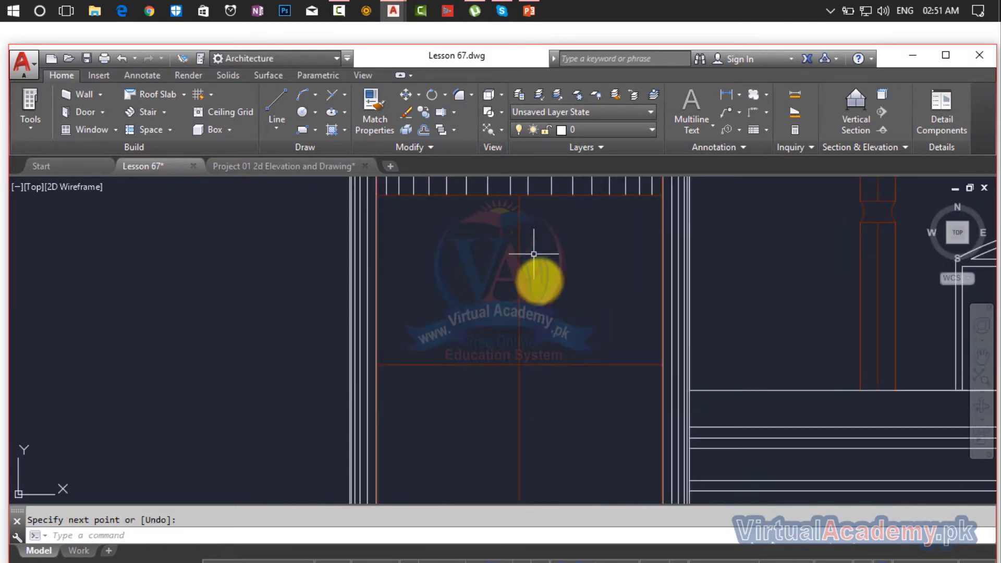
pyautogui.scroll(-5, 534, 254)
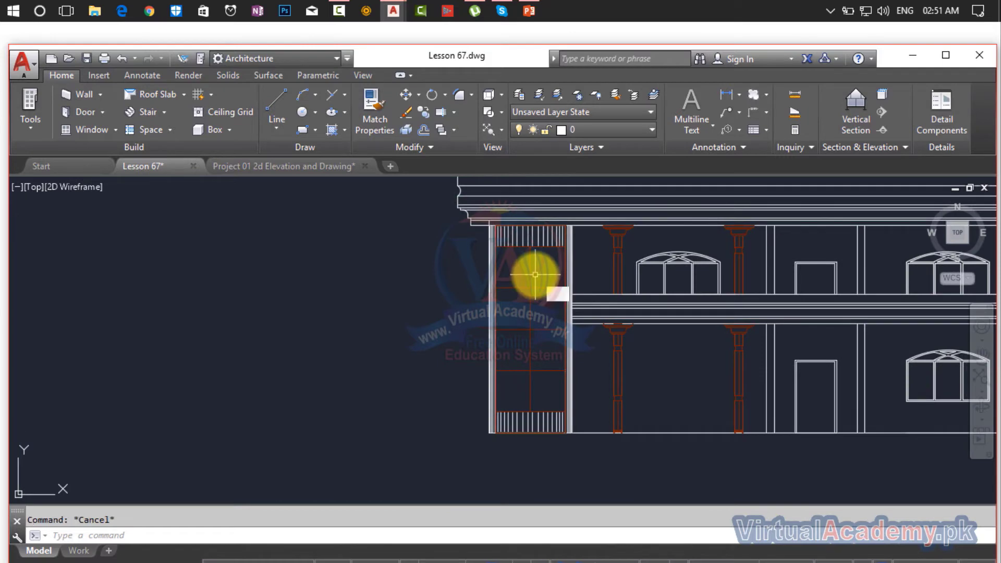
pyautogui.write('o')
pyautogui.press('Return')
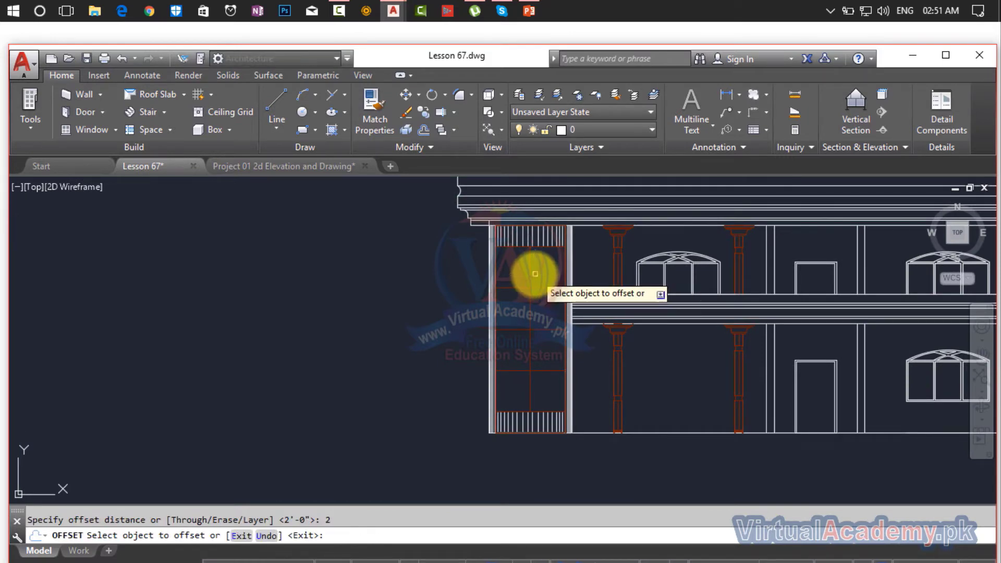
pyautogui.scroll(6, 535, 274)
pyautogui.scroll(-6, 516, 266)
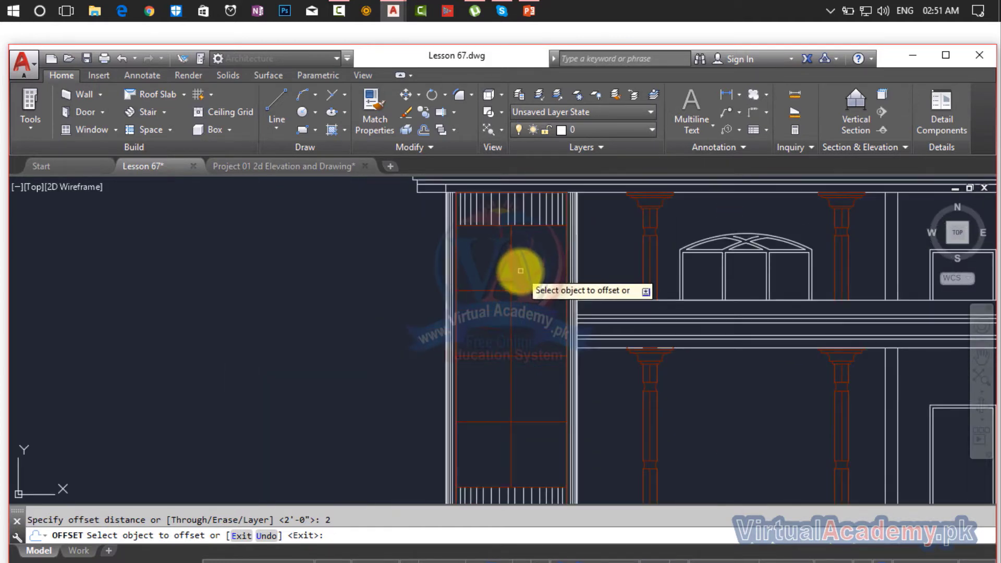
pyautogui.moveTo(520, 270); pyautogui.dragTo(524, 310, button='middle')
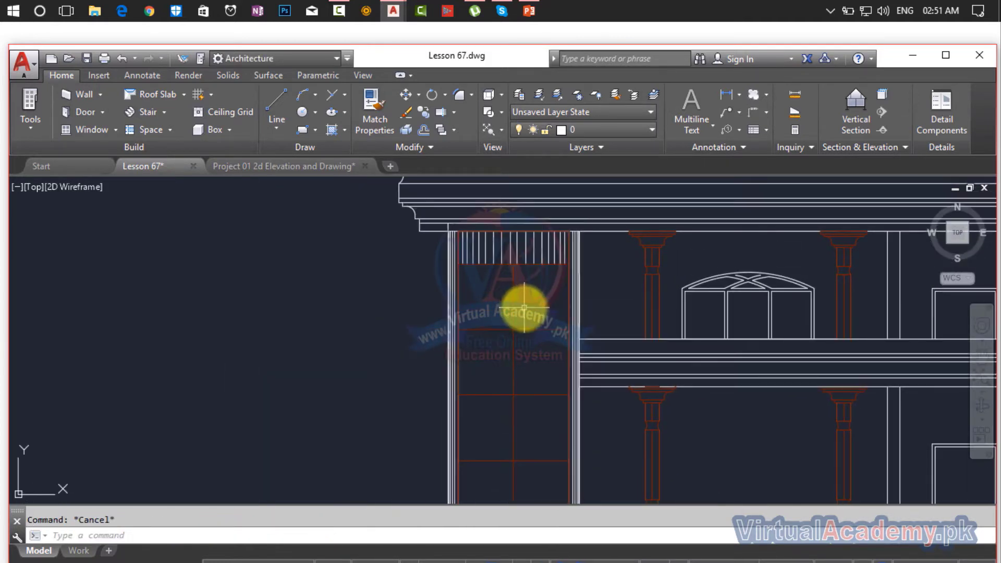
# - Offset the horizontal line under the column's top fluting 2" downward
pyautogui.press('Return')
pyautogui.write('2')
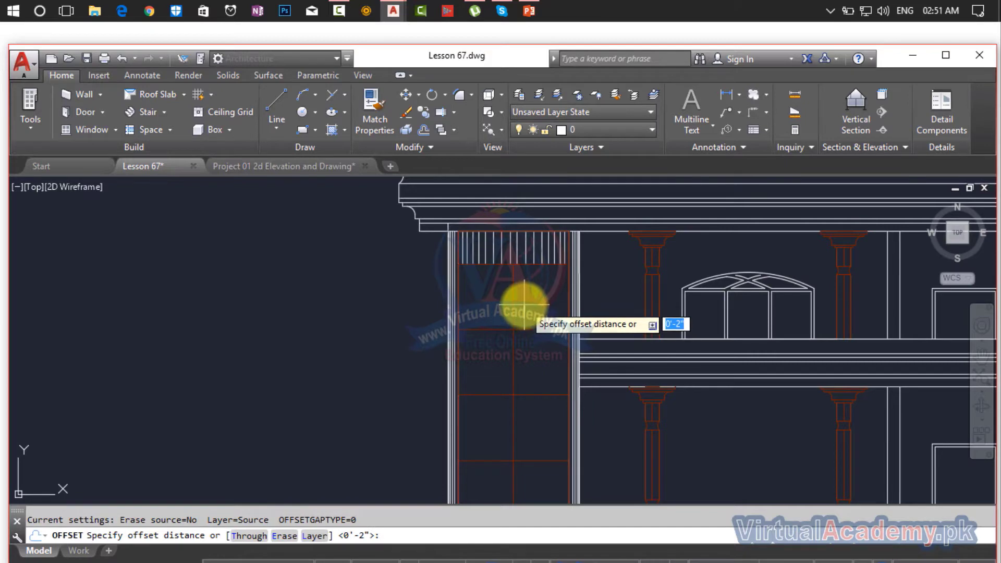
pyautogui.press('Return')
pyautogui.scroll(6, 521, 274)
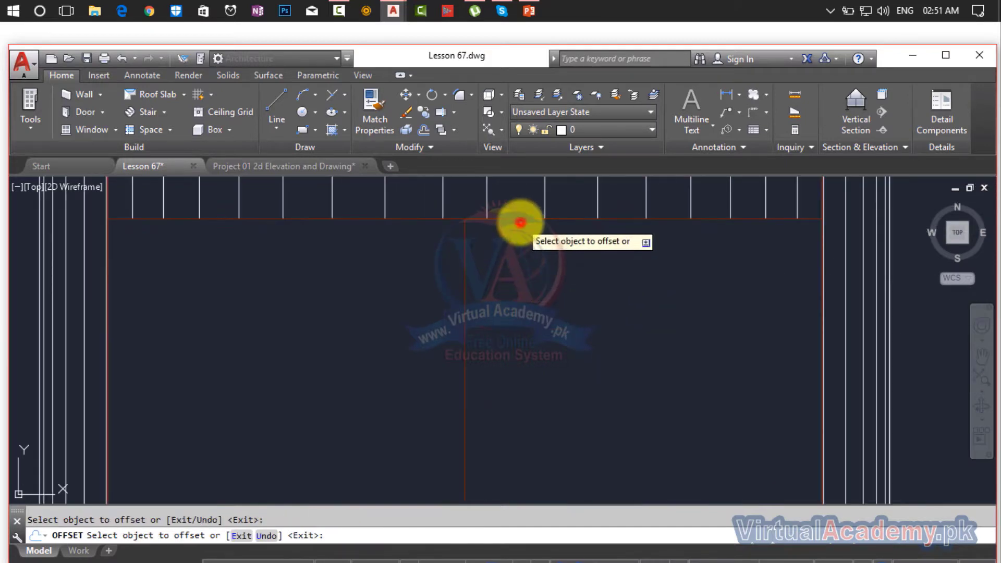
pyautogui.click(520, 215)
pyautogui.click(529, 330)
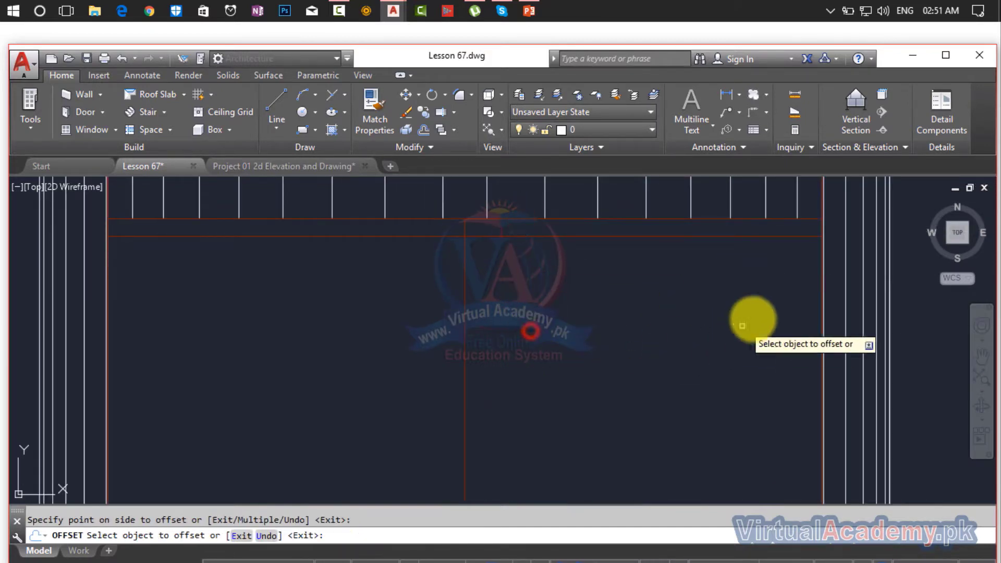
# - Offset the column's right red vertical edge 2" inward
pyautogui.scroll(2, 811, 291)
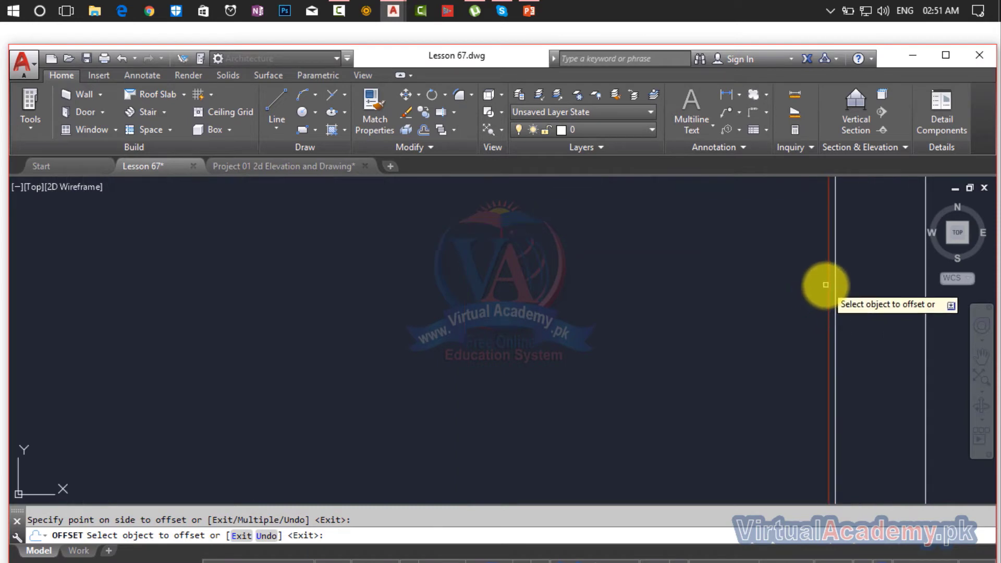
pyautogui.click(826, 284)
pyautogui.click(827, 282)
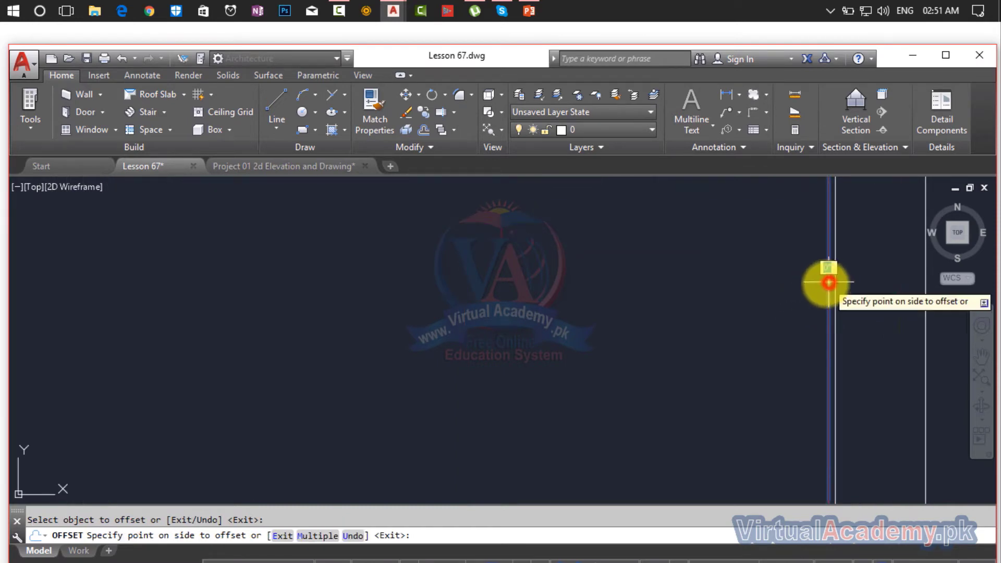
pyautogui.click(528, 312)
pyautogui.scroll(-4, 528, 315)
# - Offset the upper half of the column's left red vertical edge 2" inward
pyautogui.moveTo(533, 322); pyautogui.dragTo(838, 237, button='middle')
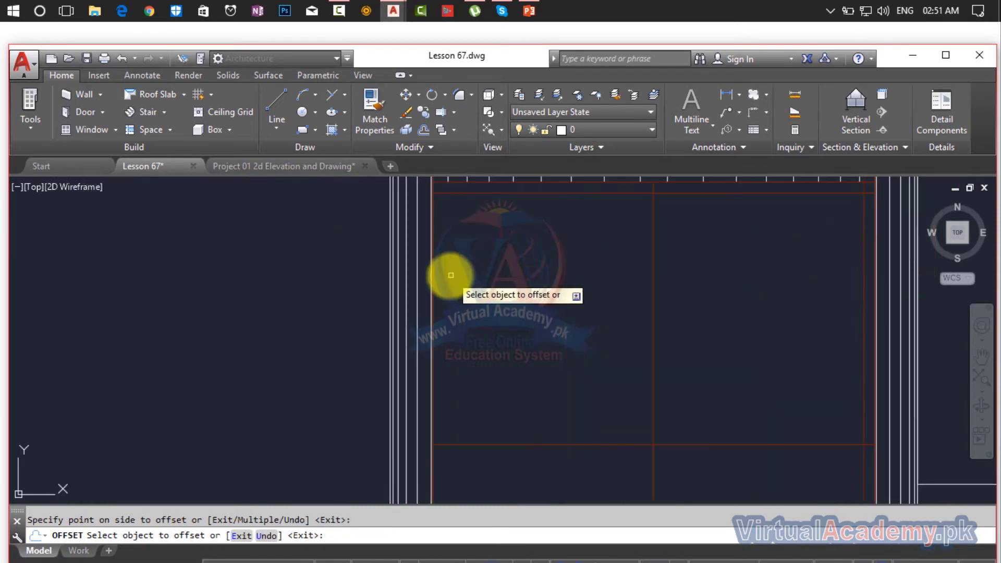
pyautogui.scroll(5, 447, 274)
pyautogui.click(317, 282)
pyautogui.click(443, 301)
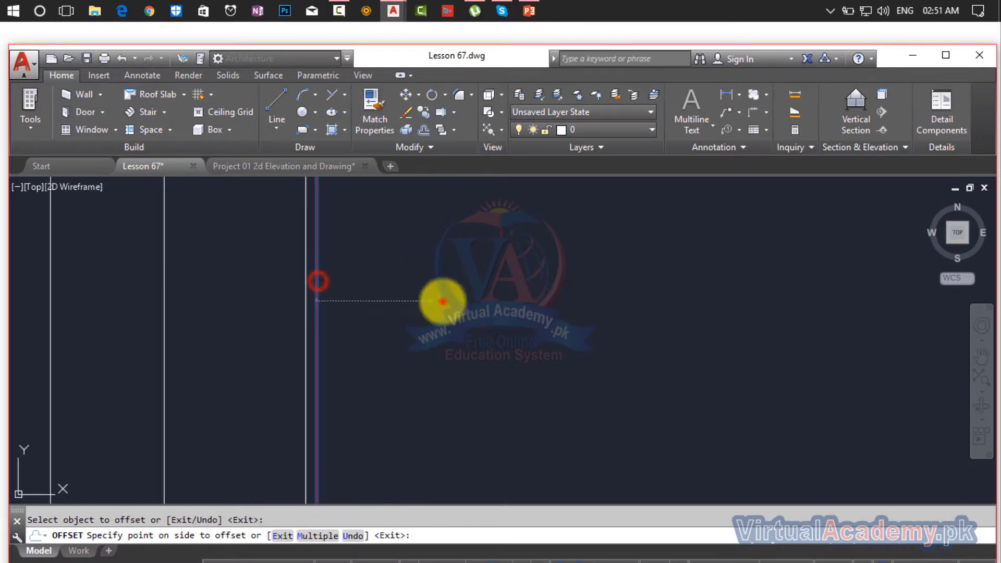
pyautogui.scroll(-6, 487, 339)
# - Offset the column's left red vertical edge below the middle line 2" inward
pyautogui.moveTo(489, 284); pyautogui.dragTo(490, 167, button='middle')
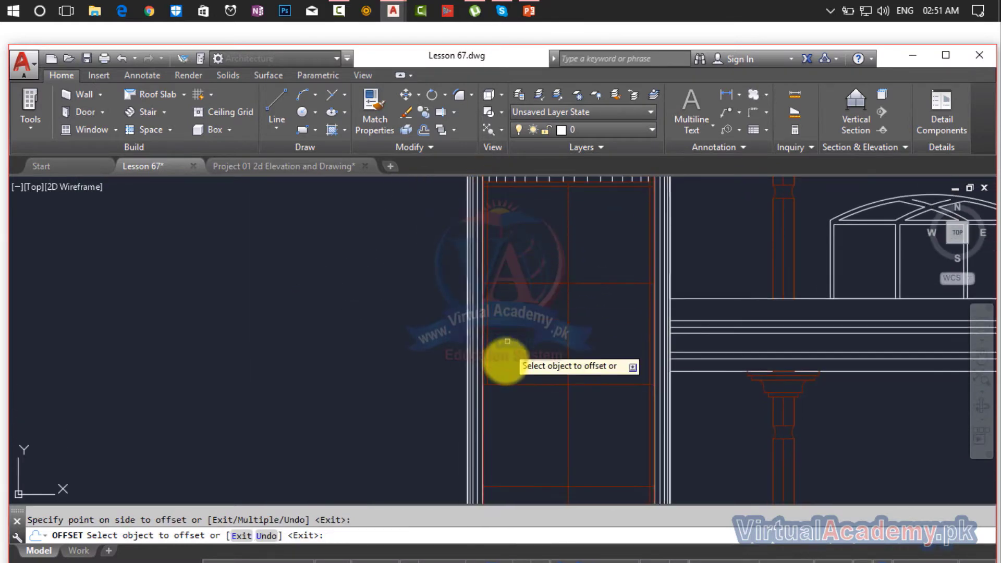
pyautogui.moveTo(505, 363); pyautogui.dragTo(504, 254, button='middle')
pyautogui.scroll(3, 497, 314)
pyautogui.scroll(2, 495, 313)
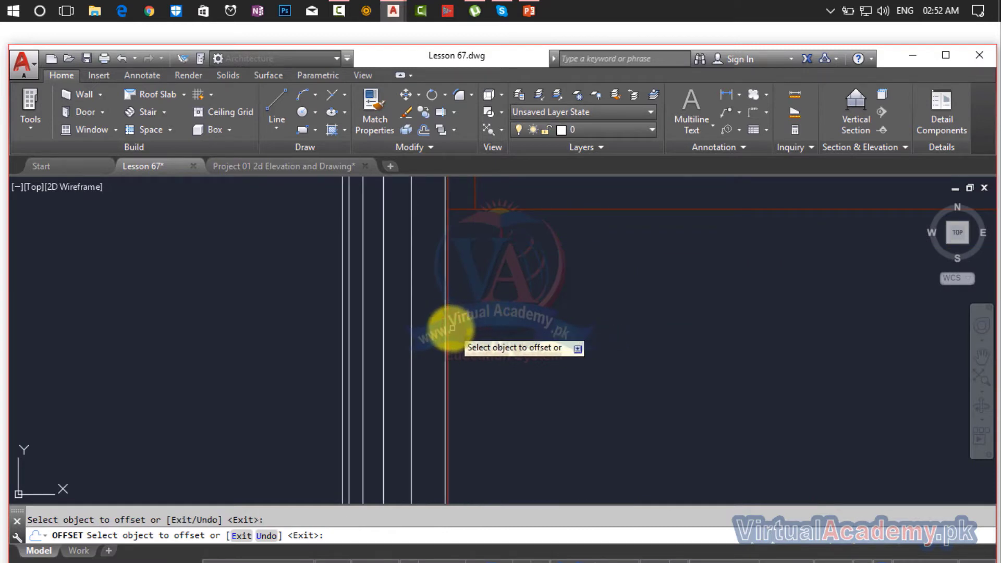
pyautogui.click(465, 332)
pyautogui.scroll(-4, 537, 365)
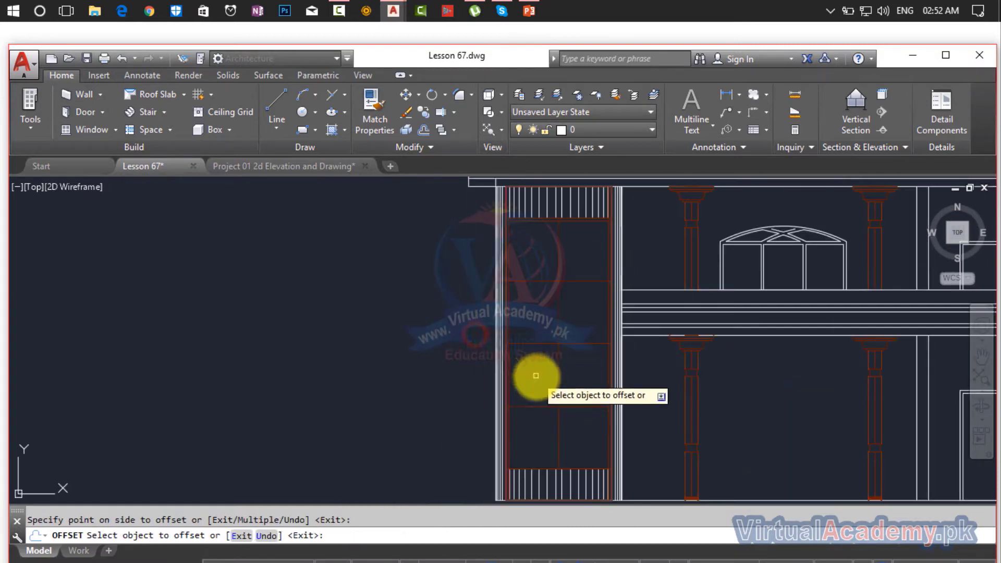
# - Offset the horizontal line above the column's bottom fluting 2" upward
pyautogui.scroll(3, 500, 330)
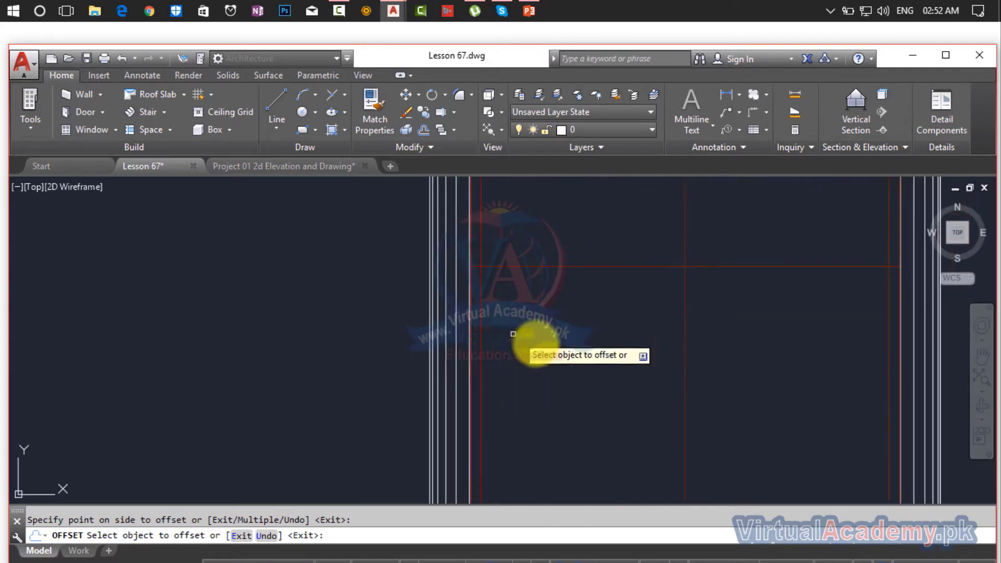
pyautogui.moveTo(546, 339); pyautogui.dragTo(480, 183, button='middle')
pyautogui.click(518, 361)
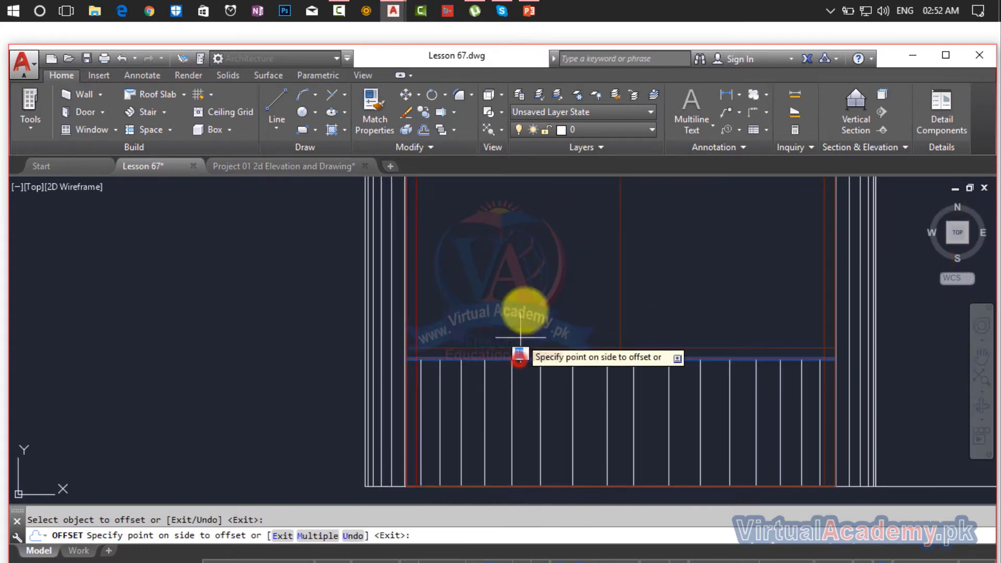
pyautogui.click(520, 313)
# - Fillet the inner frame's left vertical line with its bottom horizontal line into a sharp corner
pyautogui.scroll(3, 411, 352)
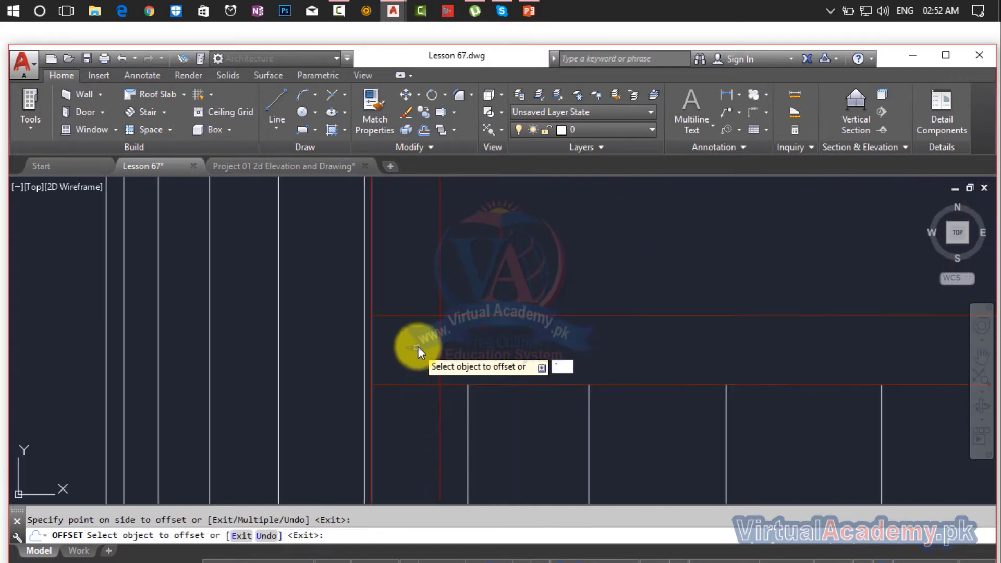
pyautogui.press('Escape')
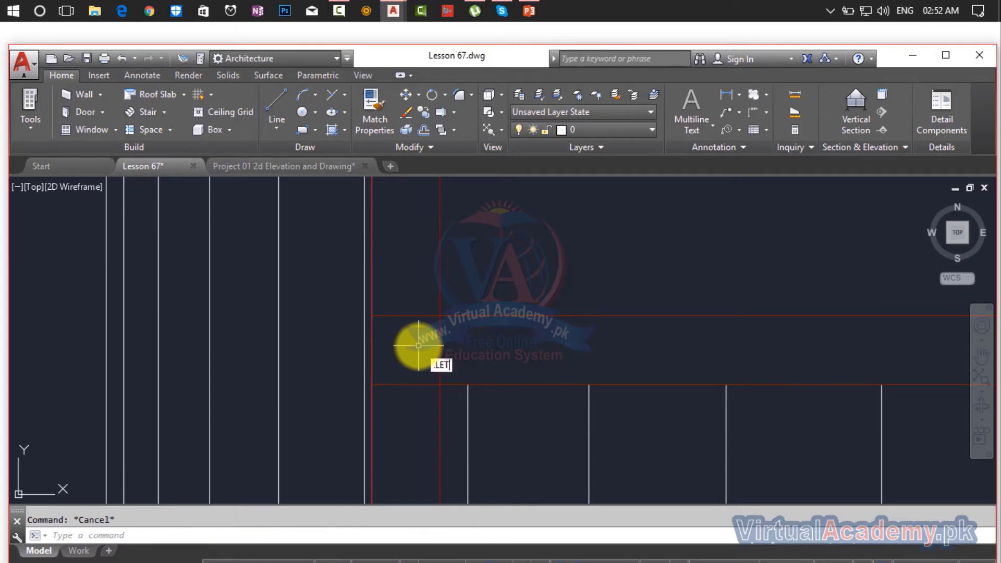
pyautogui.press('Return')
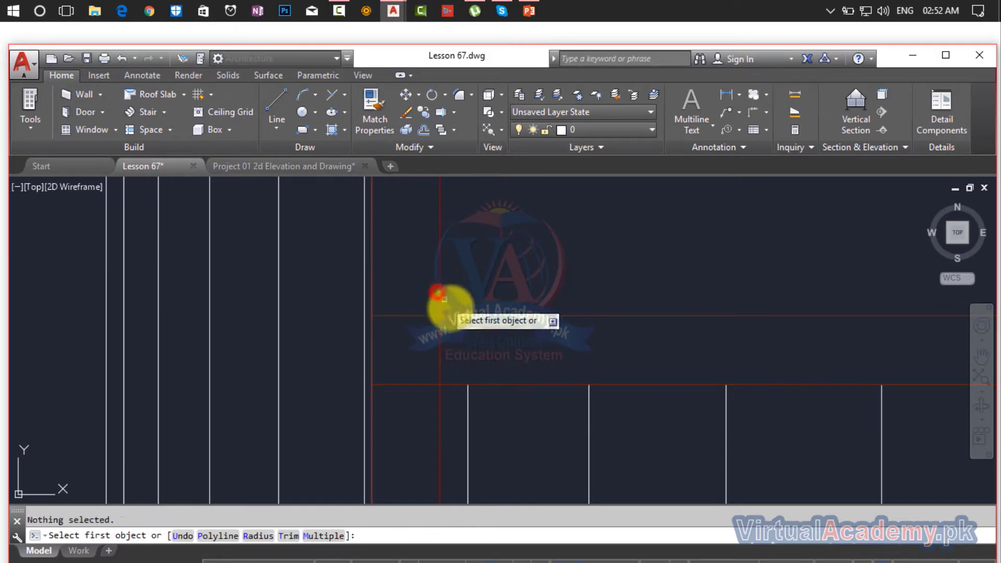
pyautogui.click(468, 315)
# - Fillet the inner frame's bottom-right lines into a sharp corner
pyautogui.scroll(-3, 547, 312)
pyautogui.moveTo(625, 317); pyautogui.dragTo(50, 312, button='middle')
pyautogui.moveTo(484, 285); pyautogui.dragTo(369, 304, button='middle')
pyautogui.scroll(5, 471, 322)
pyautogui.press('Return')
pyautogui.click(482, 316)
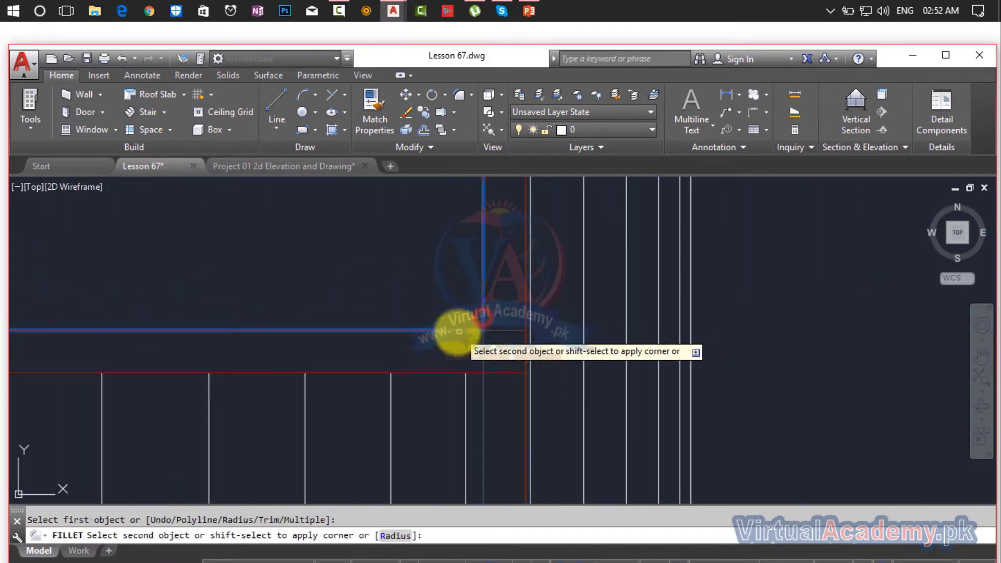
# - Fillet the inner frame's top-right lines below the upper fluting into a sharp corner
pyautogui.scroll(-6, 481, 298)
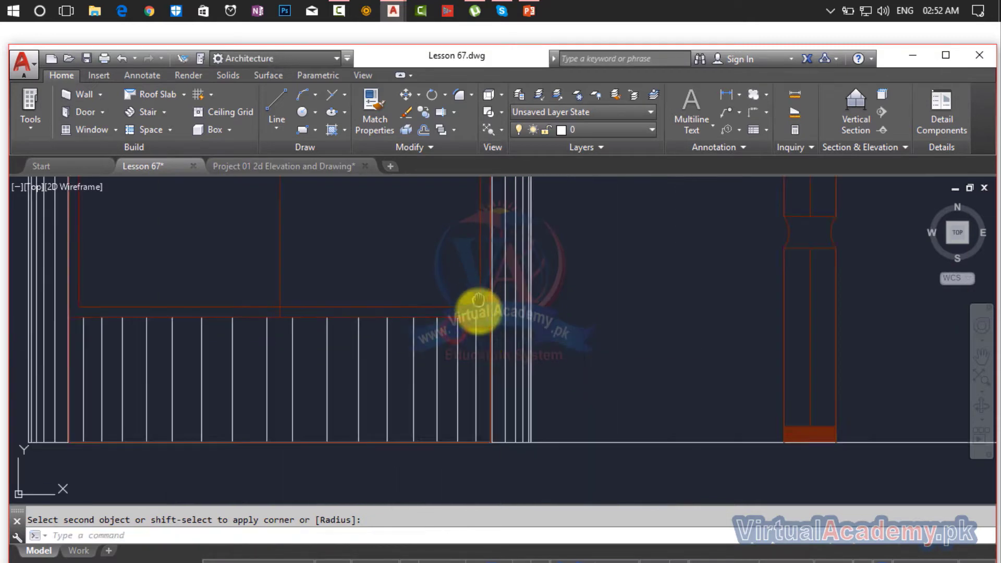
pyautogui.moveTo(480, 313); pyautogui.dragTo(509, 494, button='middle')
pyautogui.scroll(-2, 488, 329)
pyautogui.moveTo(492, 326); pyautogui.dragTo(515, 473, button='middle')
pyautogui.moveTo(493, 271); pyautogui.dragTo(500, 562, button='middle')
pyautogui.scroll(5, 508, 490)
pyautogui.press('Return')
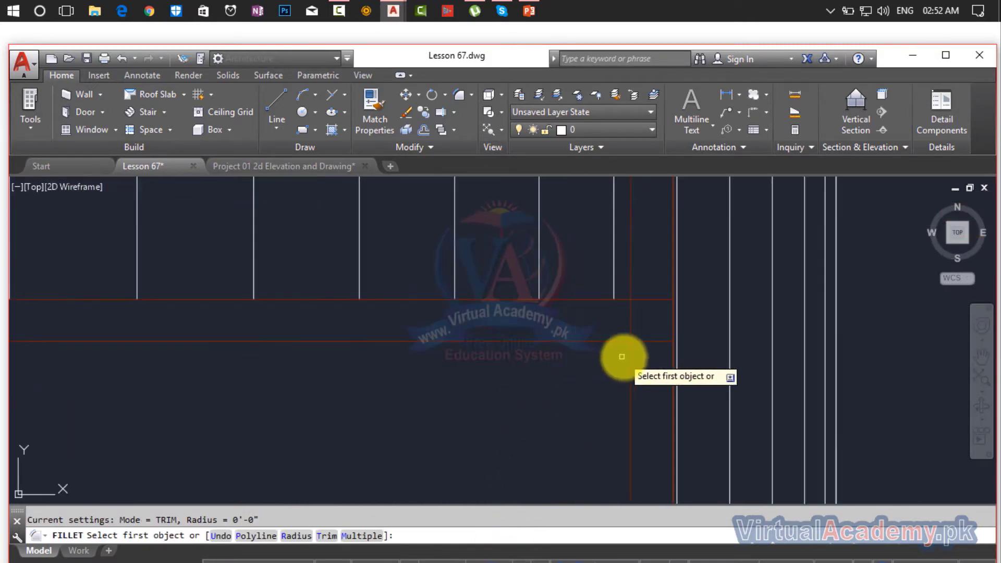
pyautogui.click(629, 350)
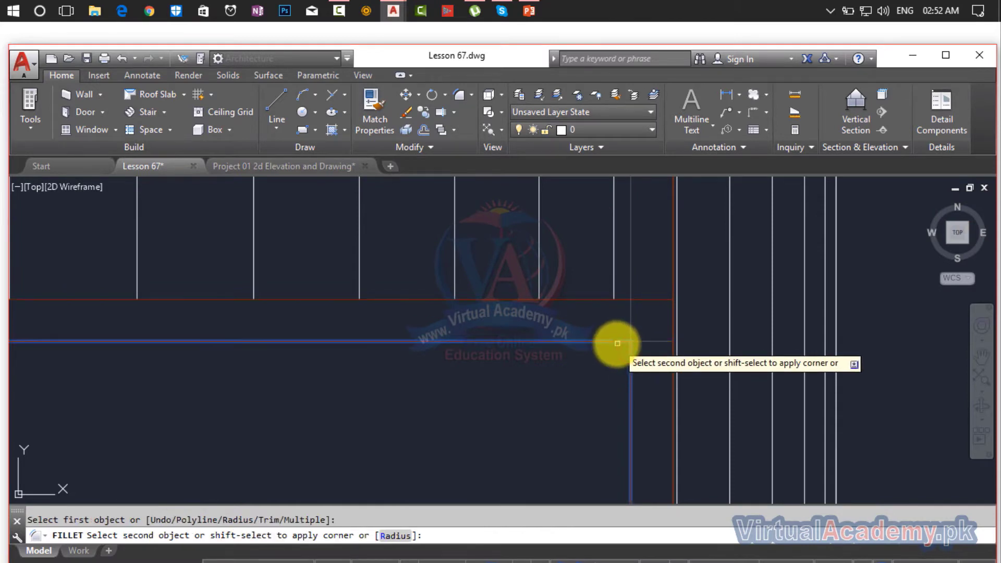
pyautogui.click(615, 342)
# - Fillet the inner frame's top-left lines below the upper fluting into a sharp corner
pyautogui.scroll(-4, 513, 348)
pyautogui.moveTo(512, 353); pyautogui.dragTo(877, 353, button='middle')
pyautogui.scroll(3, 637, 340)
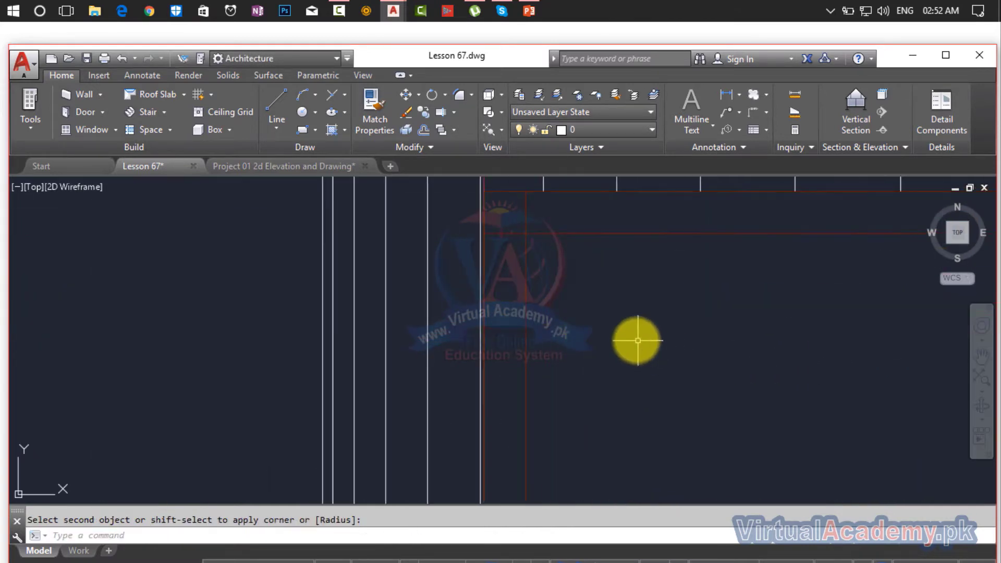
pyautogui.click(527, 307)
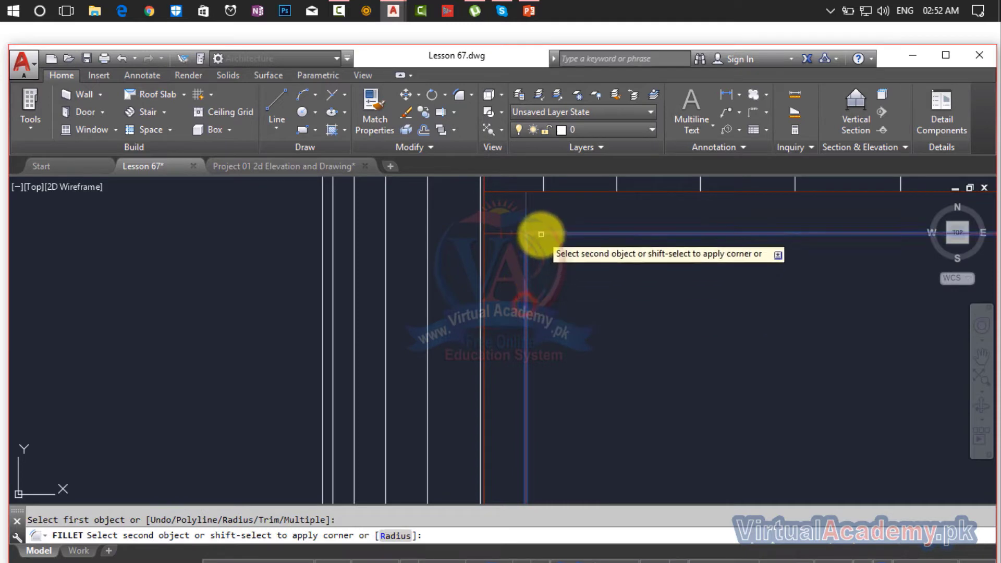
pyautogui.click(538, 230)
pyautogui.scroll(-4, 604, 313)
pyautogui.moveTo(635, 312); pyautogui.dragTo(552, 267, button='middle')
pyautogui.press('Escape')
# - Offset the column's vertical centre line above the uppermost divider 1" to both sides
pyautogui.scroll(-4, 659, 290)
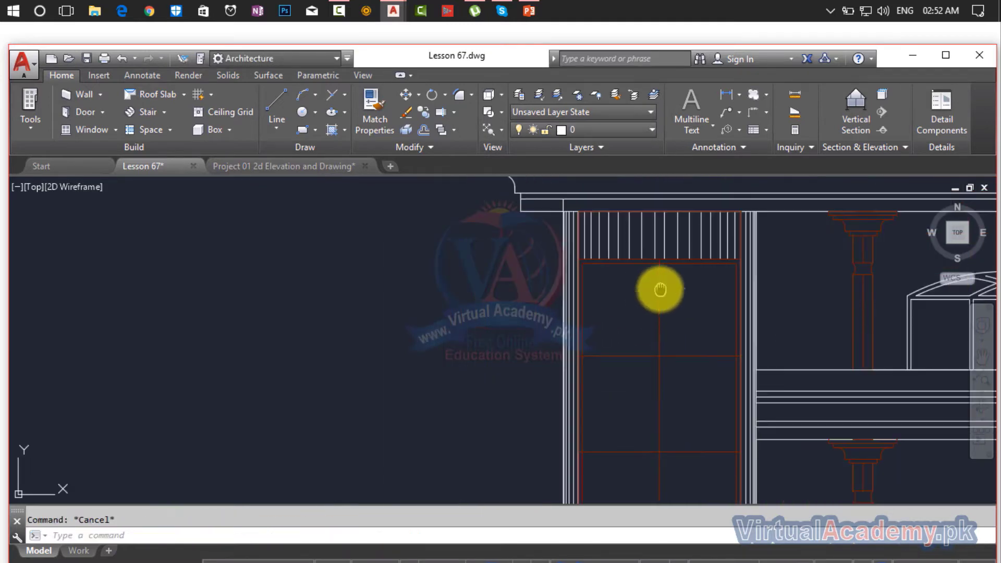
pyautogui.moveTo(659, 289); pyautogui.dragTo(554, 228, button='middle')
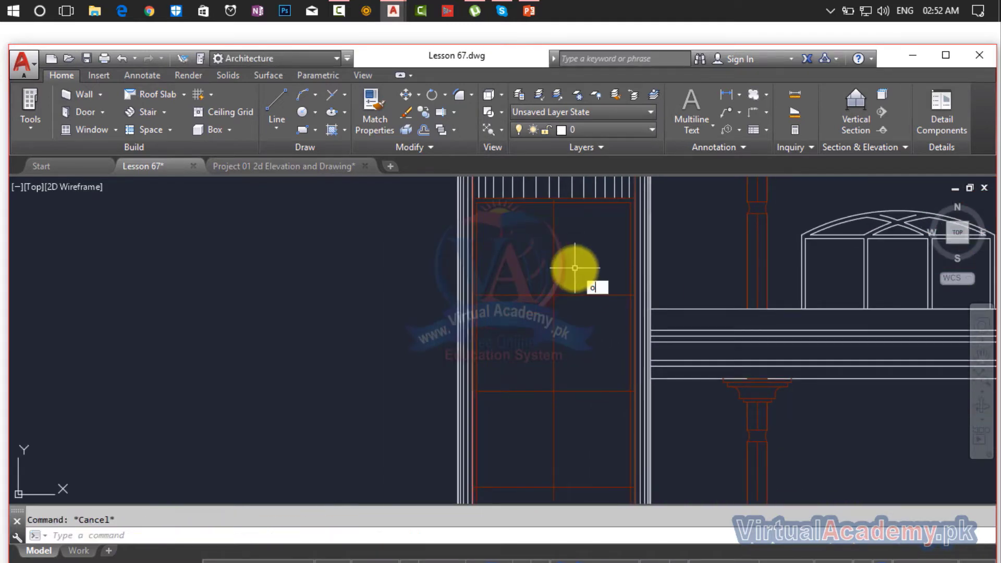
pyautogui.press('Return')
pyautogui.press('Return')
pyautogui.scroll(4, 547, 265)
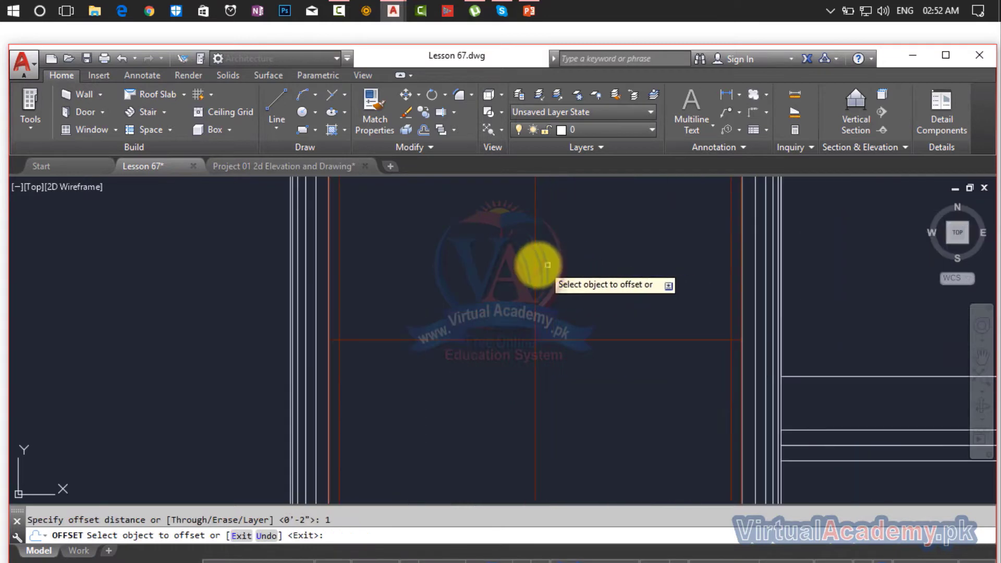
pyautogui.click(536, 264)
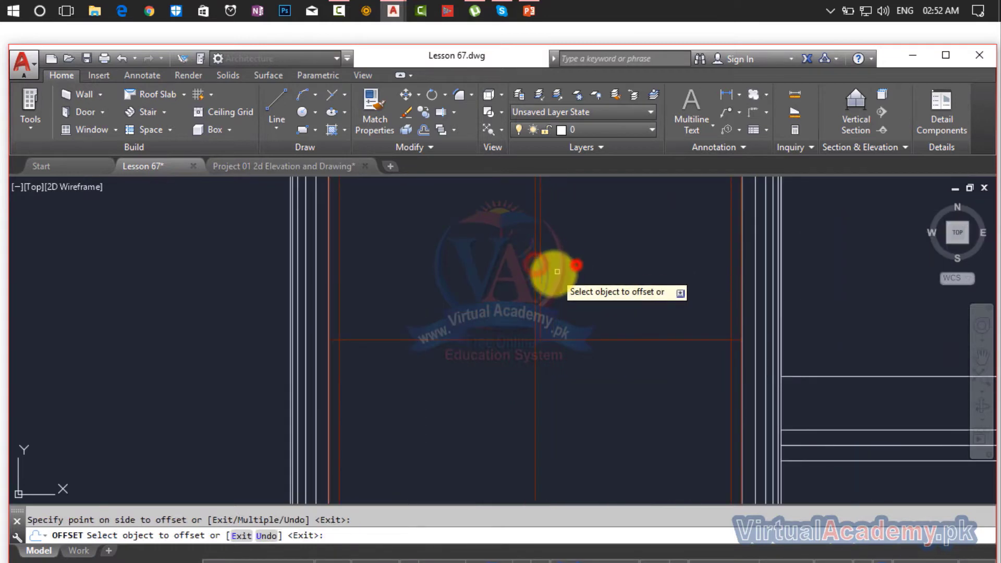
pyautogui.scroll(3, 527, 274)
pyautogui.click(524, 277)
pyautogui.click(440, 284)
# - Offset the column's vertical centre line below the uppermost divider 1" to both sides
pyautogui.scroll(-2, 541, 355)
pyautogui.moveTo(549, 346); pyautogui.dragTo(559, 271, button='middle')
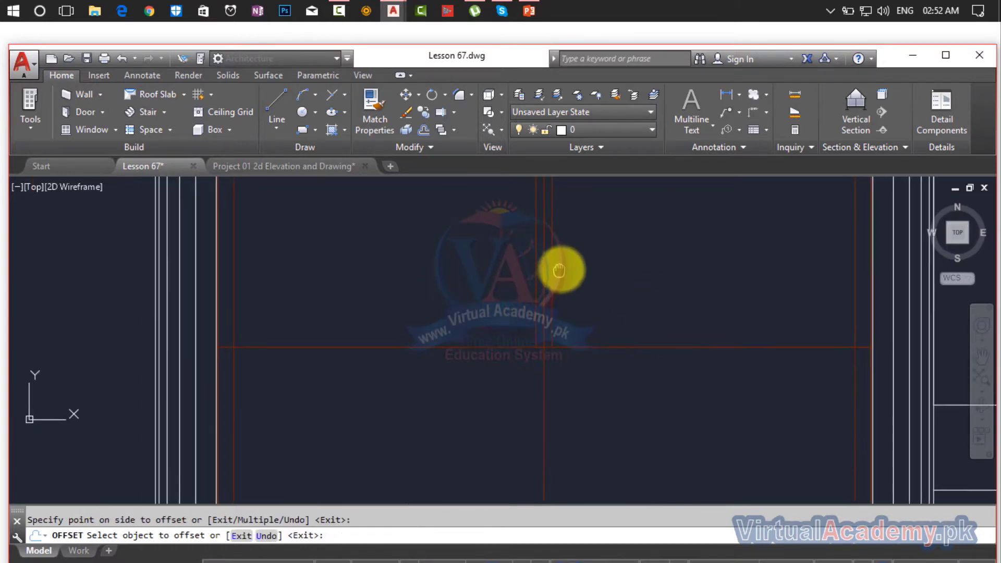
pyautogui.click(542, 380)
pyautogui.click(601, 379)
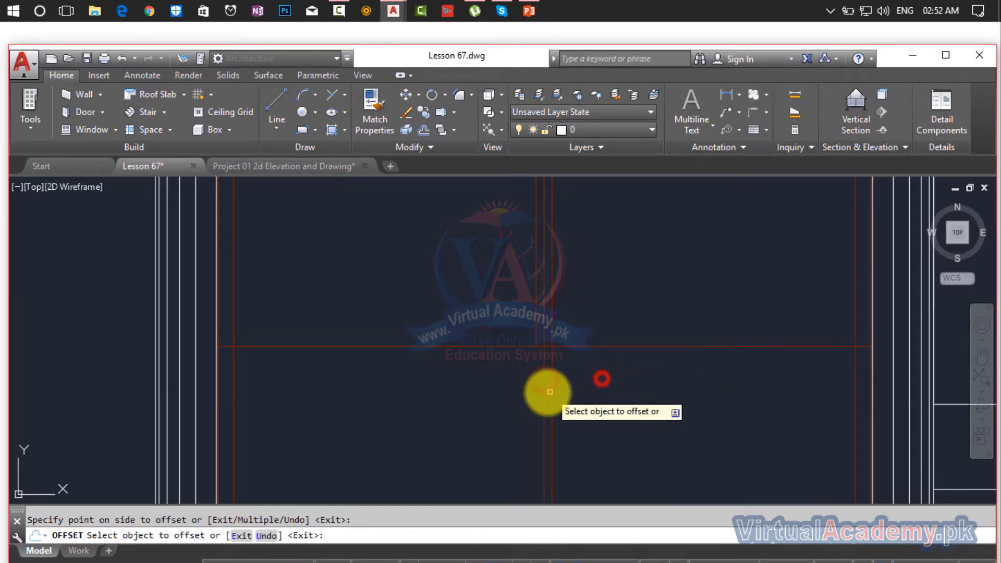
pyautogui.click(543, 392)
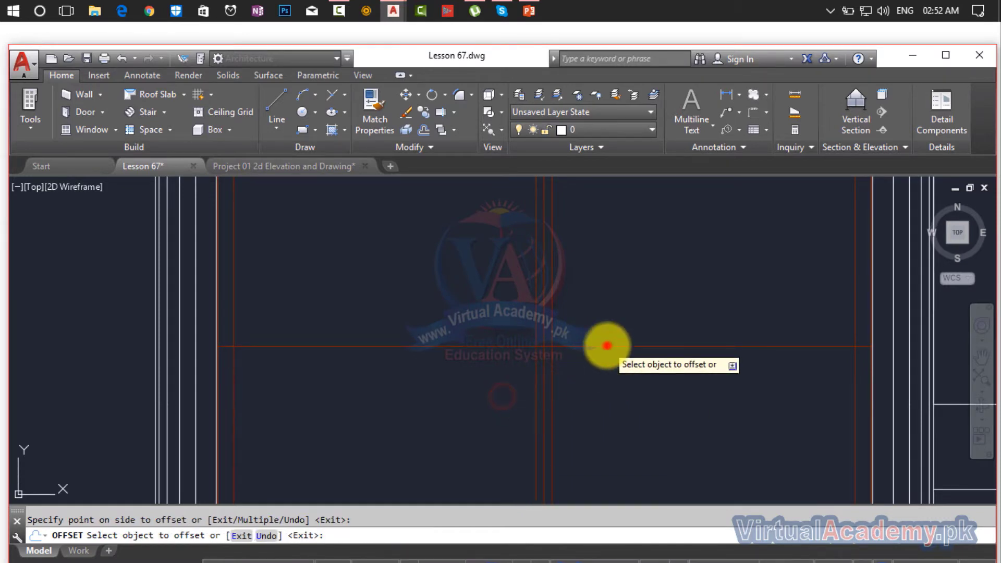
# - Offset the column's uppermost horizontal divider 1" upward and 1" downward
pyautogui.click(603, 345)
pyautogui.click(611, 269)
pyautogui.click(604, 348)
pyautogui.click(608, 400)
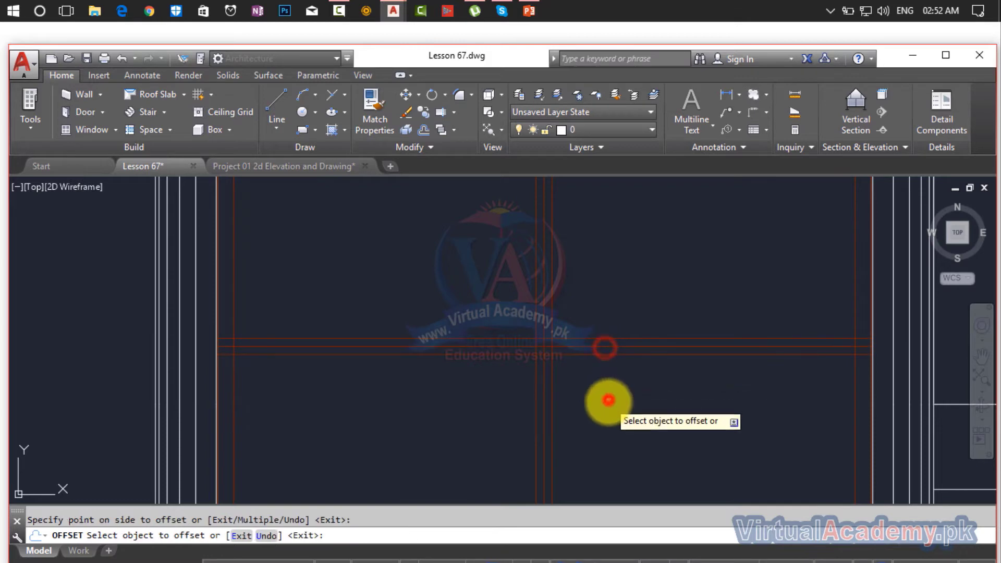
# - Offset the second horizontal divider from the top 1" upward and 1" downward
pyautogui.scroll(-6, 608, 399)
pyautogui.moveTo(607, 400); pyautogui.dragTo(604, 249, button='middle')
pyautogui.scroll(2, 613, 327)
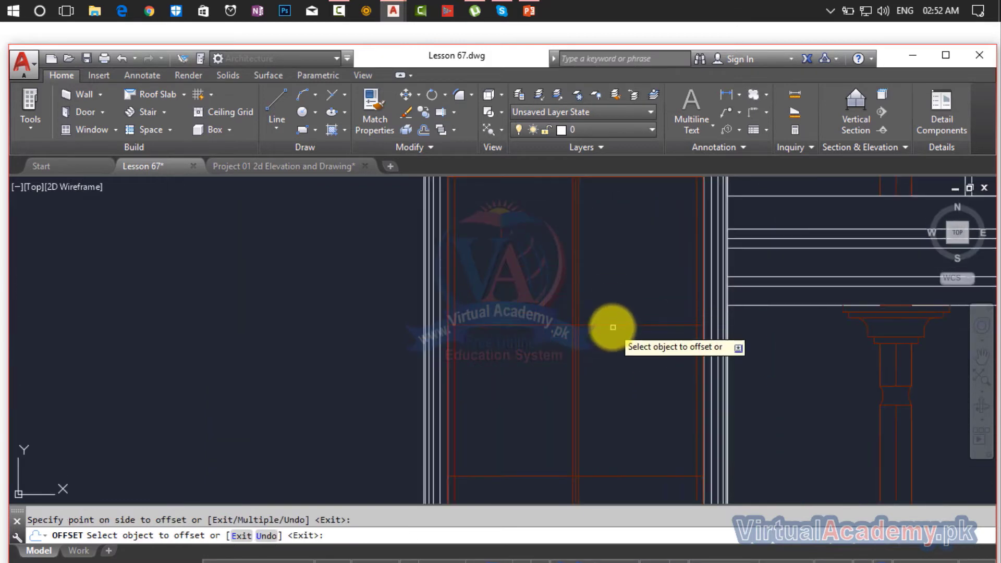
pyautogui.click(613, 327)
pyautogui.click(610, 285)
pyautogui.scroll(4, 599, 322)
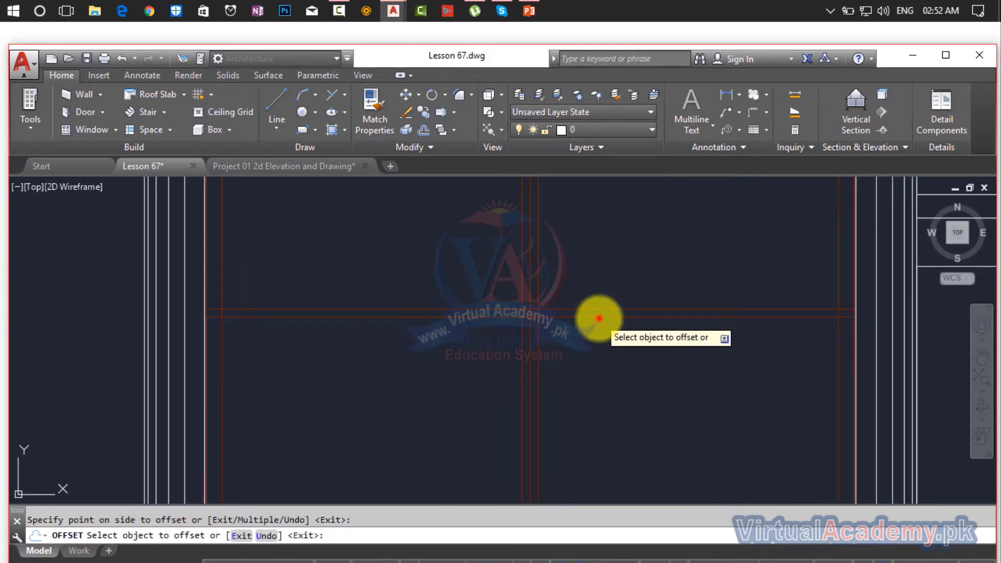
pyautogui.scroll(-4, 602, 360)
pyautogui.scroll(2, 592, 297)
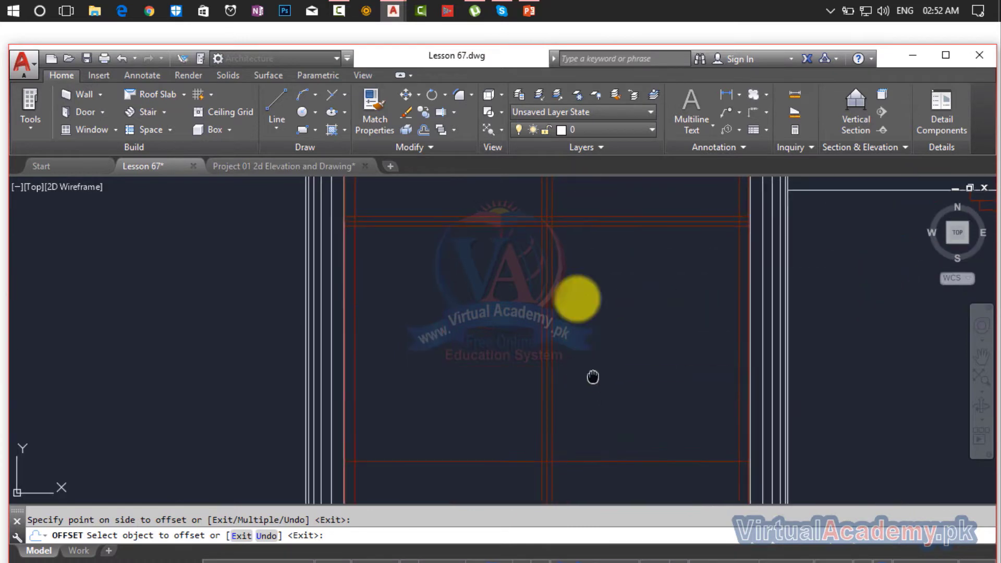
# - Offset the third horizontal divider from the top 1" upward and 1" downward
pyautogui.moveTo(593, 377); pyautogui.dragTo(563, 194, button='middle')
pyautogui.scroll(1, 563, 293)
pyautogui.click(563, 267)
pyautogui.click(562, 228)
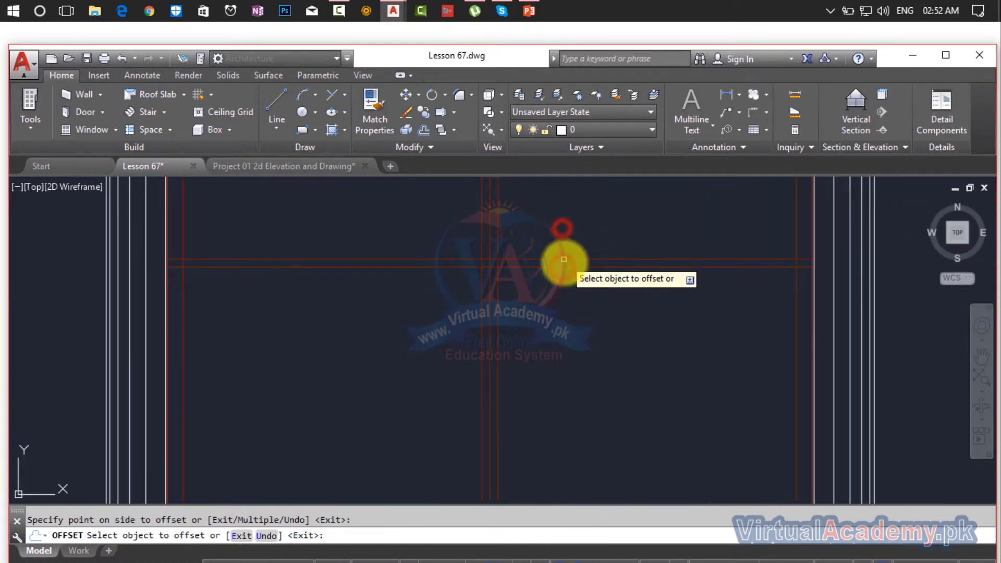
pyautogui.click(566, 270)
pyautogui.click(562, 265)
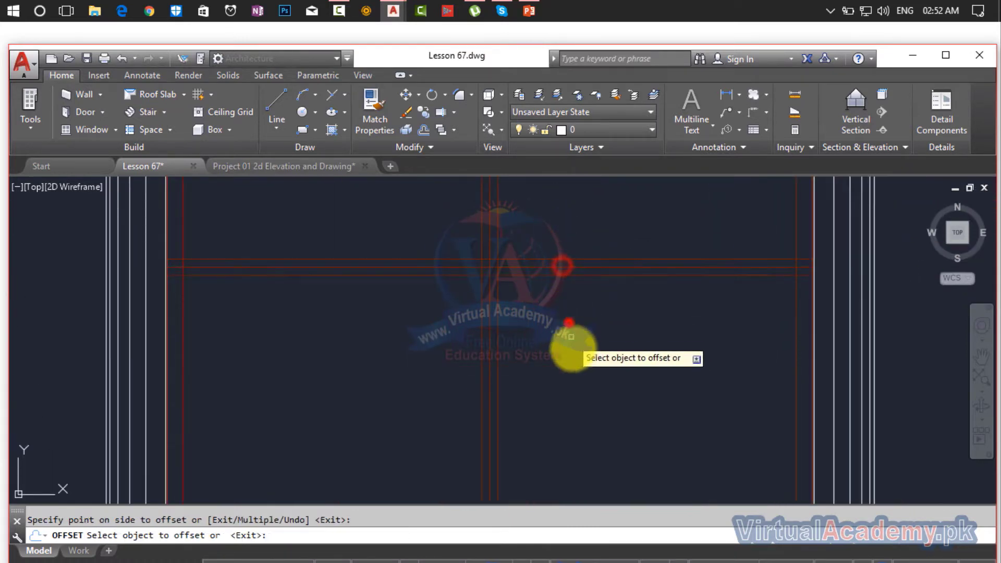
pyautogui.scroll(-3, 570, 346)
pyautogui.moveTo(577, 346); pyautogui.dragTo(593, 268, button='middle')
pyautogui.press('Escape')
# - Delete the original vertical centre line and the middle line of the uppermost horizontal divider
pyautogui.scroll(5, 582, 245)
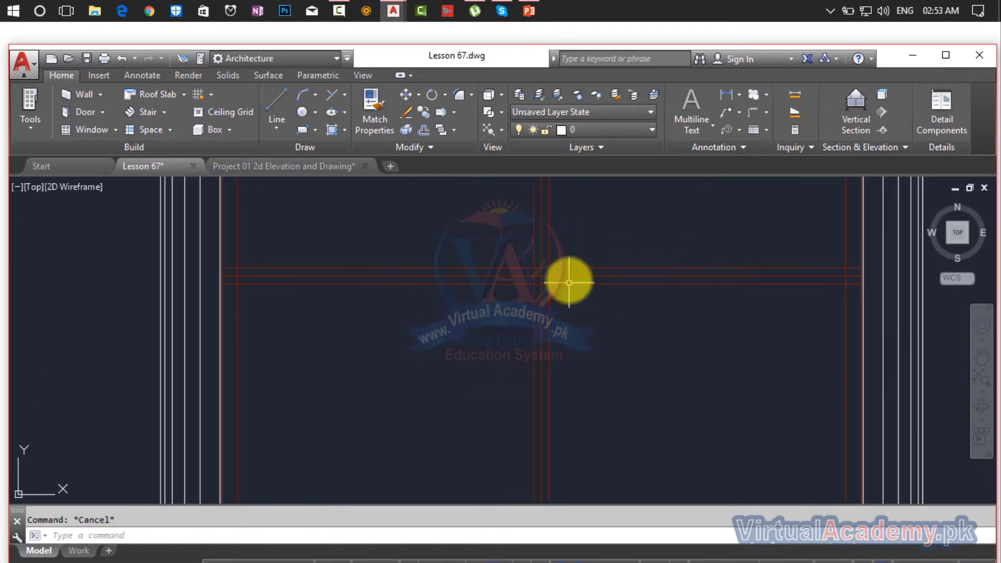
pyautogui.moveTo(570, 264); pyautogui.dragTo(578, 555, button='middle')
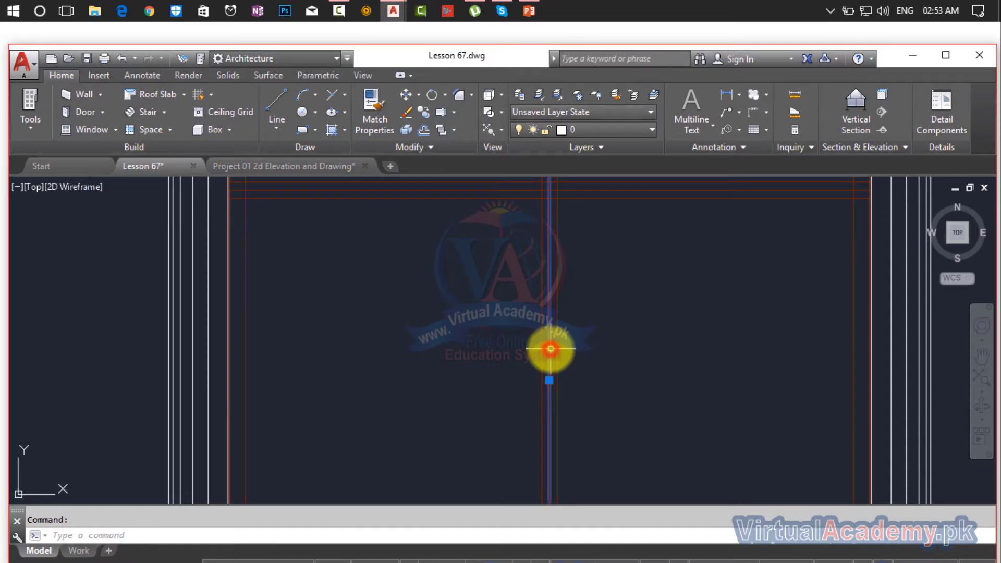
pyautogui.press('Delete')
pyautogui.scroll(-5, 550, 348)
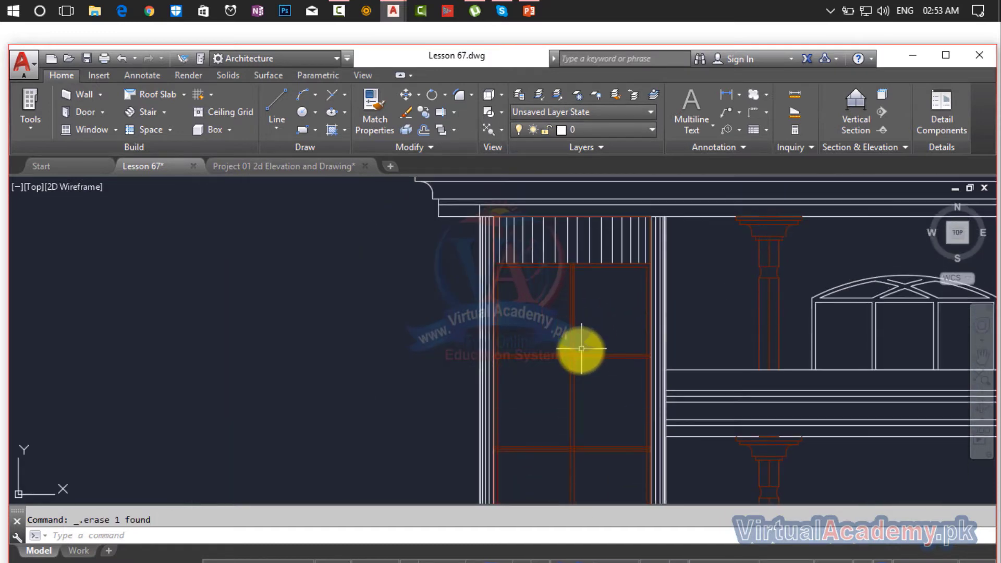
pyautogui.scroll(5, 581, 348)
pyautogui.click(576, 373)
pyautogui.click(574, 375)
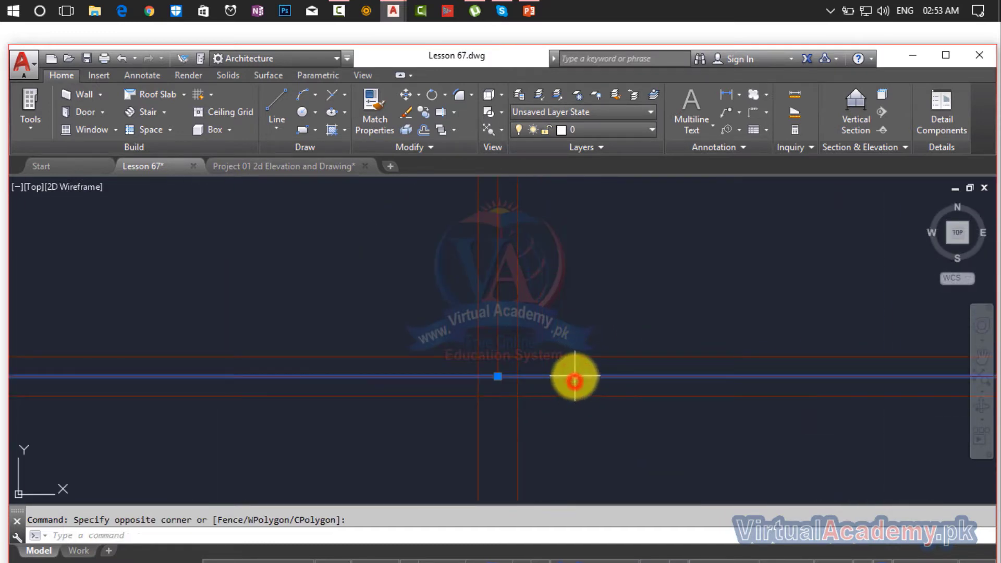
pyautogui.press('Delete')
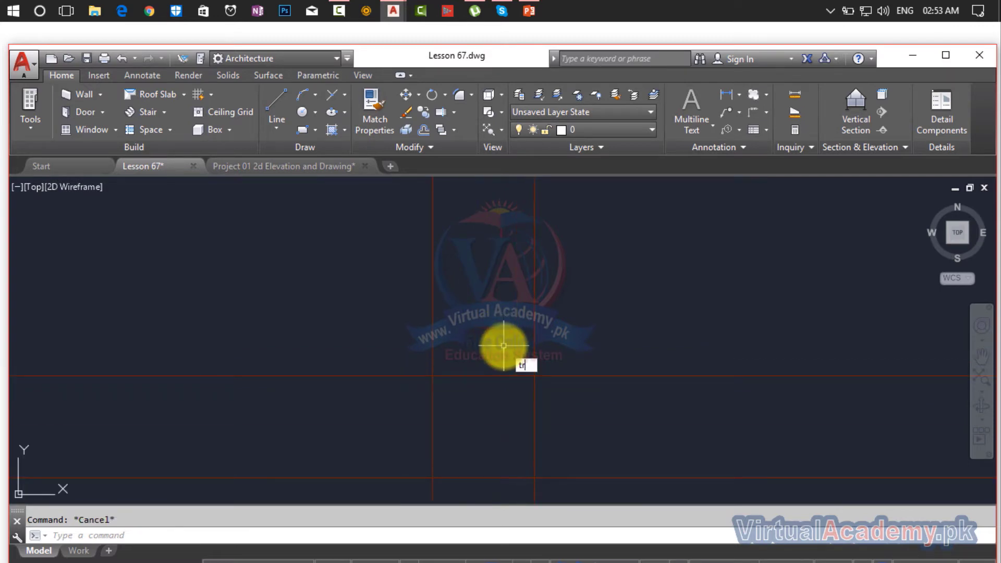
# - Trim the crossing line segments where the vertical mullion meets the uppermost horizontal divider
pyautogui.press('Return')
pyautogui.press('Return')
pyautogui.click(504, 339)
pyautogui.click(475, 495)
pyautogui.click(562, 427)
pyautogui.click(354, 437)
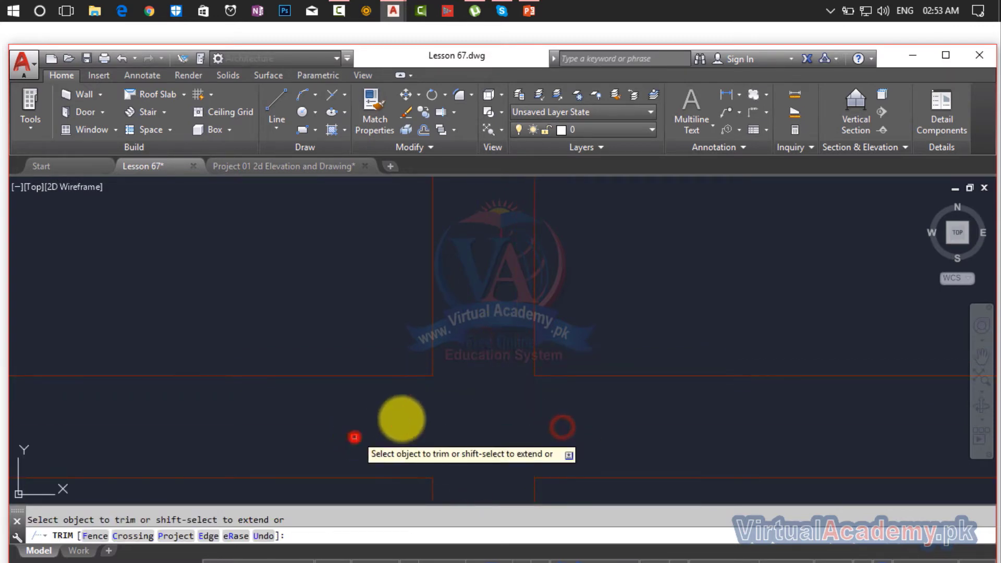
# - Trim the uppermost divider's left ends back to the inner frame line and cut the frame segment between its two rails
pyautogui.scroll(-4, 414, 417)
pyautogui.moveTo(432, 420); pyautogui.dragTo(740, 414, button='middle')
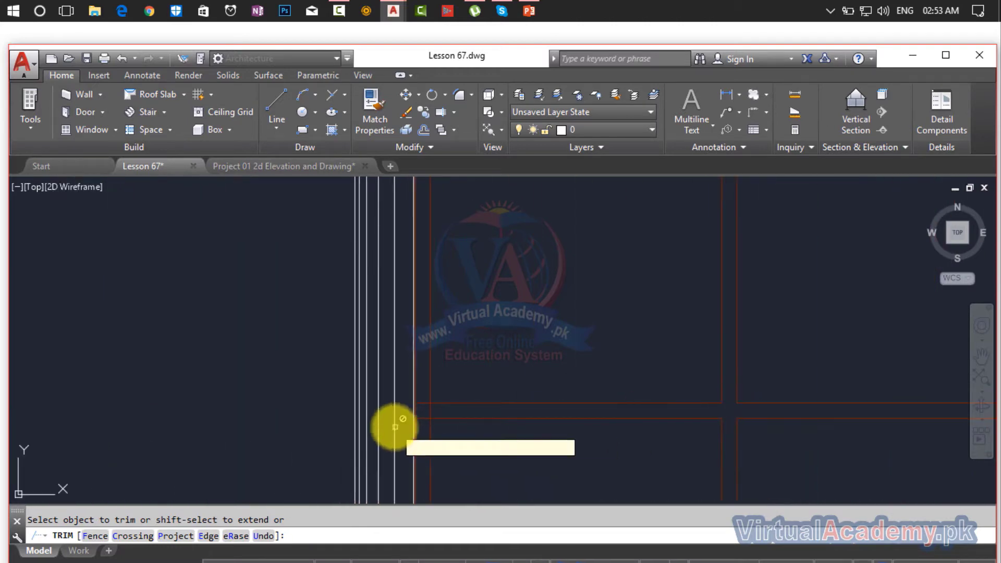
pyautogui.scroll(4, 395, 426)
pyautogui.click(486, 458)
pyautogui.click(548, 365)
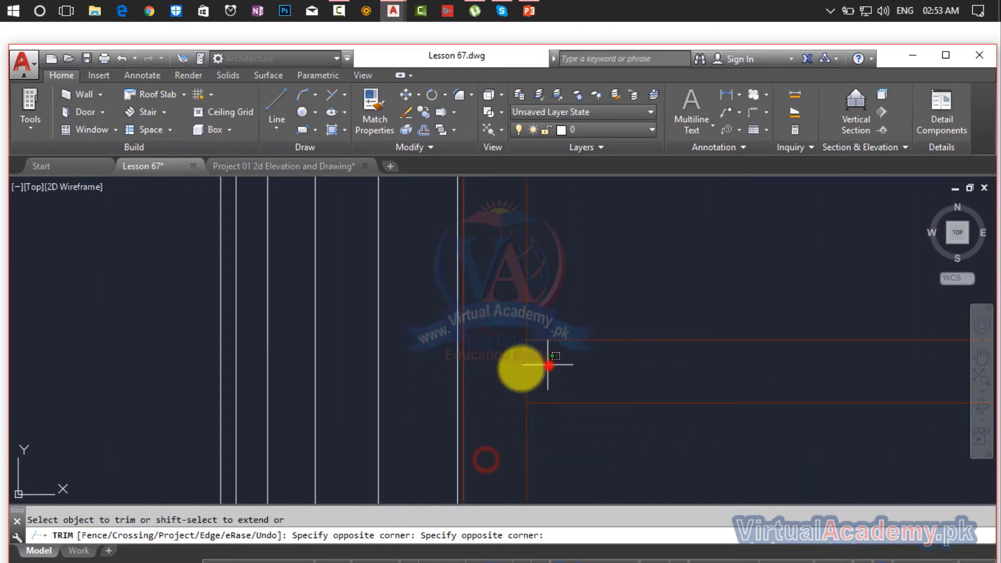
pyautogui.click(492, 375)
# - Trim the mullion lines above the inner frame's top line and the top line's segment between the two mullion lines
pyautogui.scroll(-7, 514, 376)
pyautogui.moveTo(524, 261); pyautogui.dragTo(542, 562, button='middle')
pyautogui.scroll(3, 537, 466)
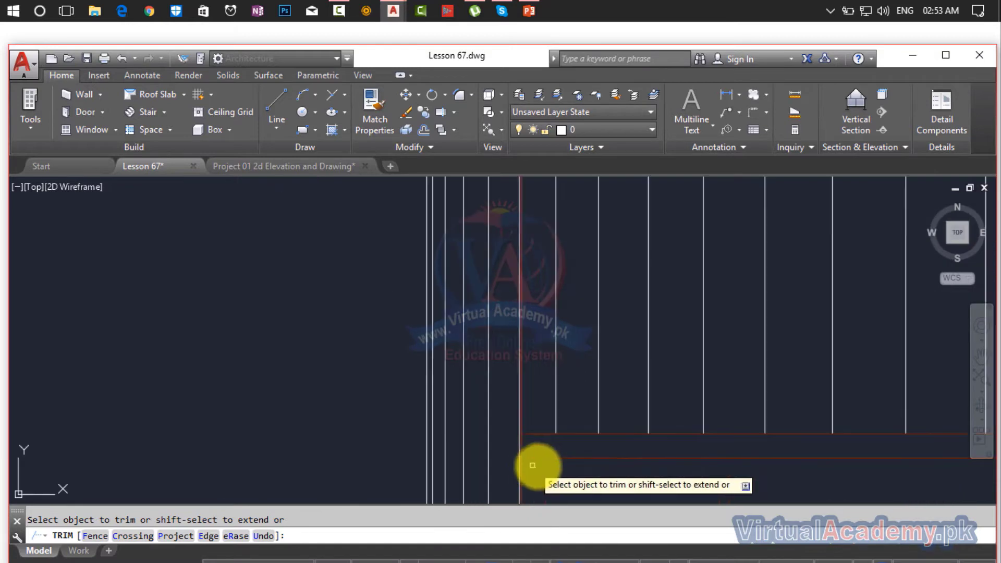
pyautogui.scroll(-2, 677, 482)
pyautogui.moveTo(678, 483); pyautogui.dragTo(500, 380, button='middle')
pyautogui.scroll(3, 645, 359)
pyautogui.click(636, 364)
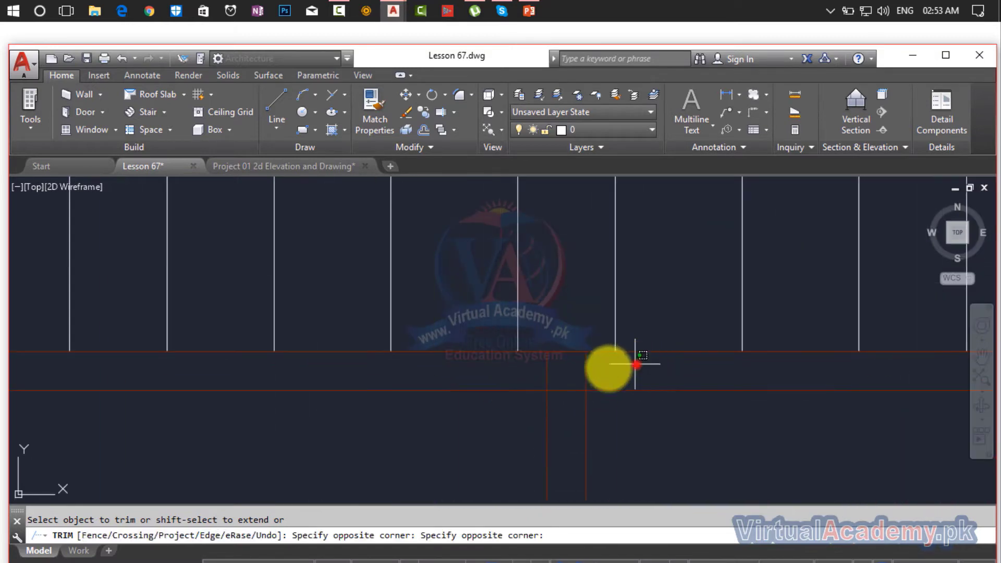
pyautogui.click(498, 371)
pyautogui.click(570, 374)
pyautogui.click(564, 436)
pyautogui.scroll(-3, 633, 439)
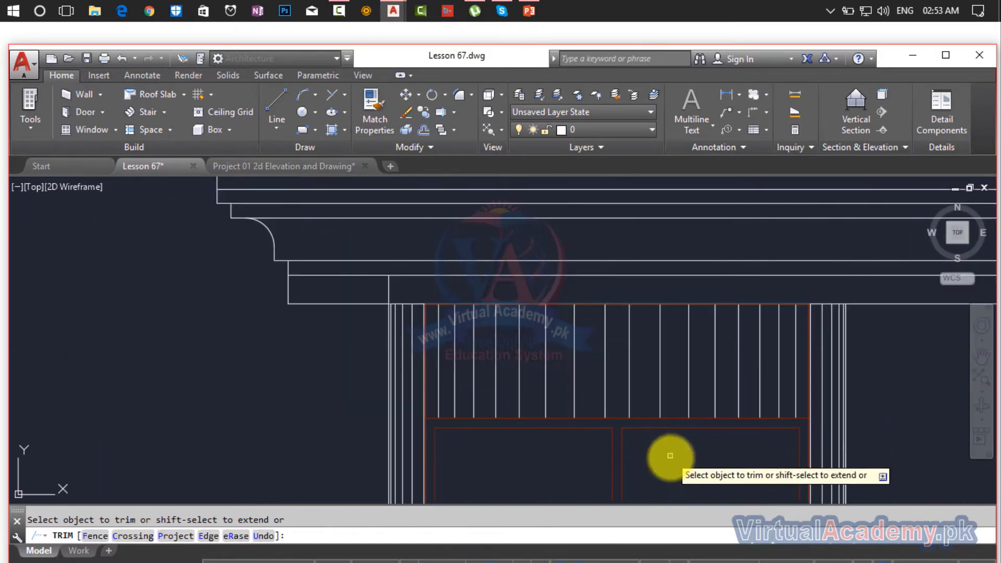
# - Trim the uppermost divider's right ends back to the inner frame line and cut the frame segment between its two rails
pyautogui.moveTo(670, 455); pyautogui.dragTo(621, 212, button='middle')
pyautogui.moveTo(599, 442); pyautogui.dragTo(419, 384, button='middle')
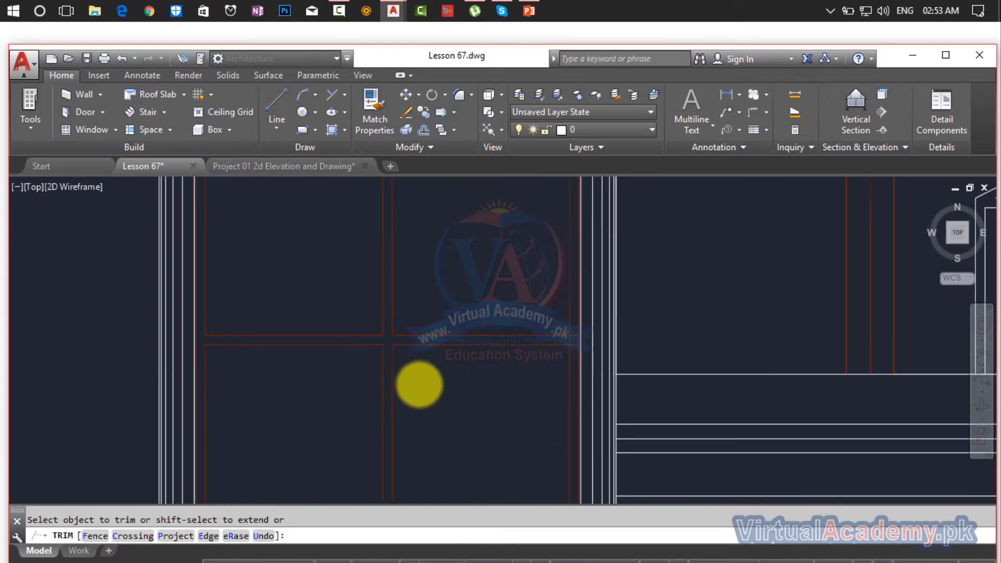
pyautogui.scroll(3, 586, 346)
pyautogui.click(543, 287)
pyautogui.click(540, 382)
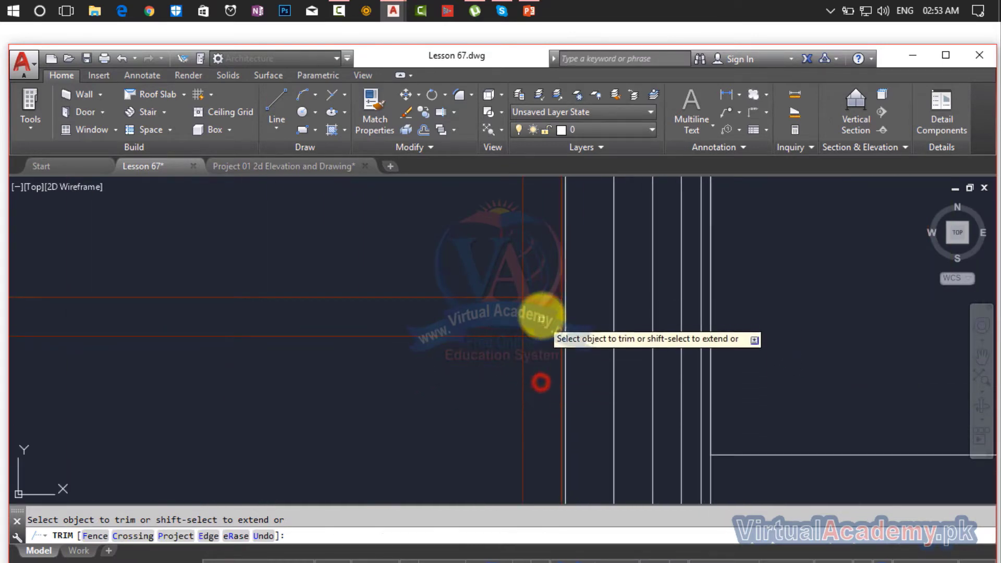
pyautogui.click(541, 314)
pyautogui.click(462, 323)
pyautogui.click(549, 273)
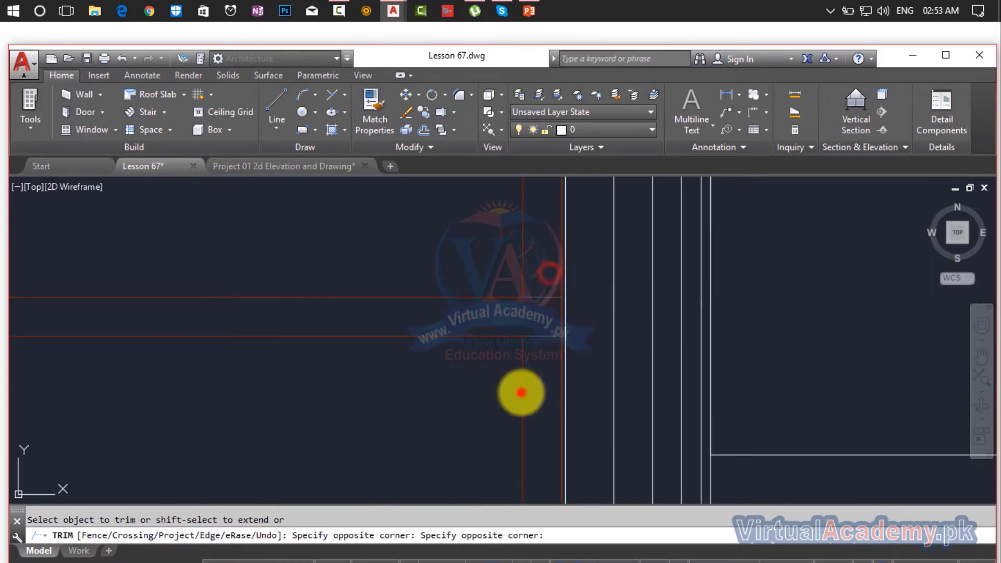
pyautogui.click(521, 393)
# - Delete the middle line of the second horizontal divider in the left column
pyautogui.scroll(-3, 536, 394)
pyautogui.scroll(-1, 536, 394)
pyautogui.moveTo(535, 394); pyautogui.dragTo(593, 224, button='middle')
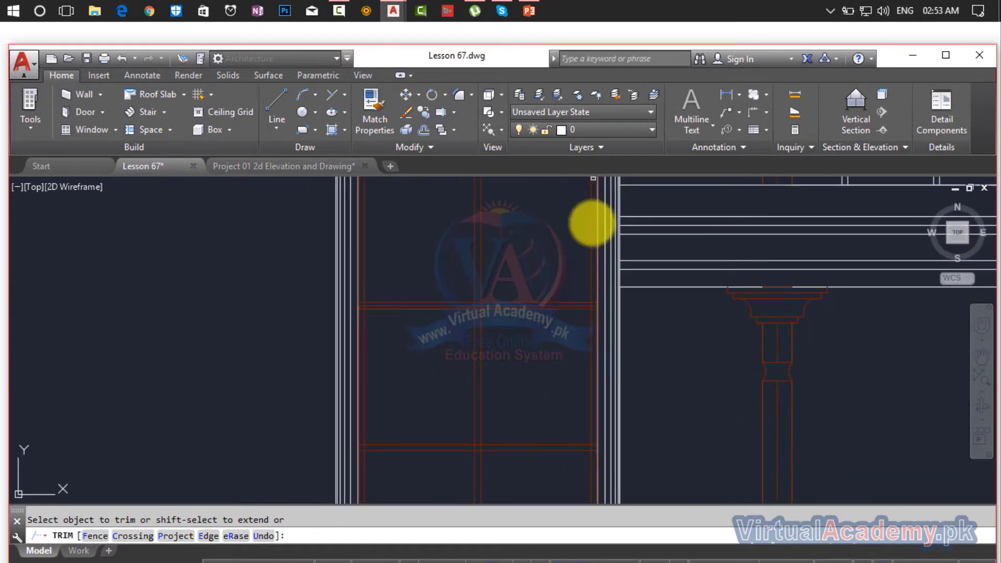
pyautogui.scroll(4, 579, 308)
pyautogui.scroll(3, 641, 281)
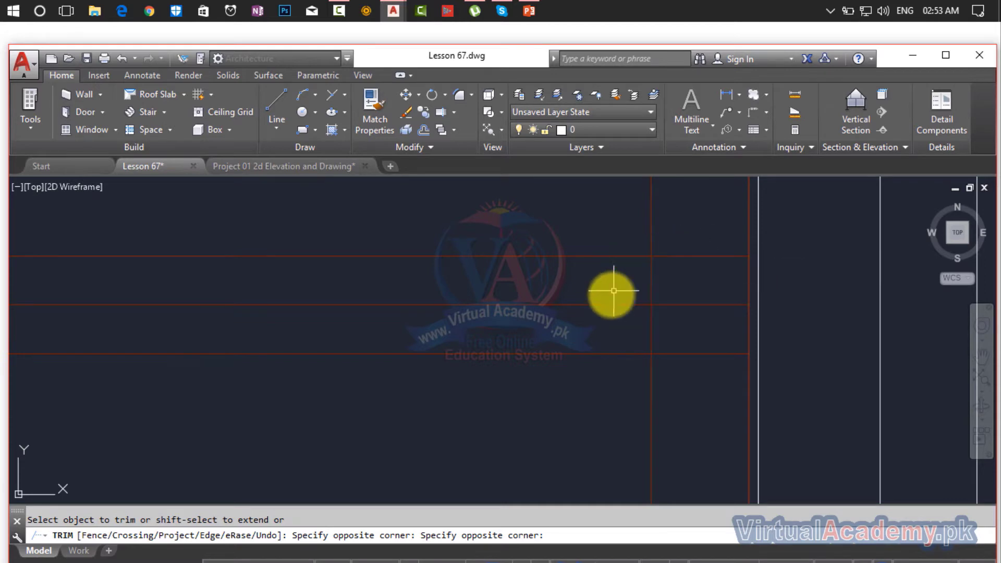
pyautogui.press('Escape')
pyautogui.click(605, 305)
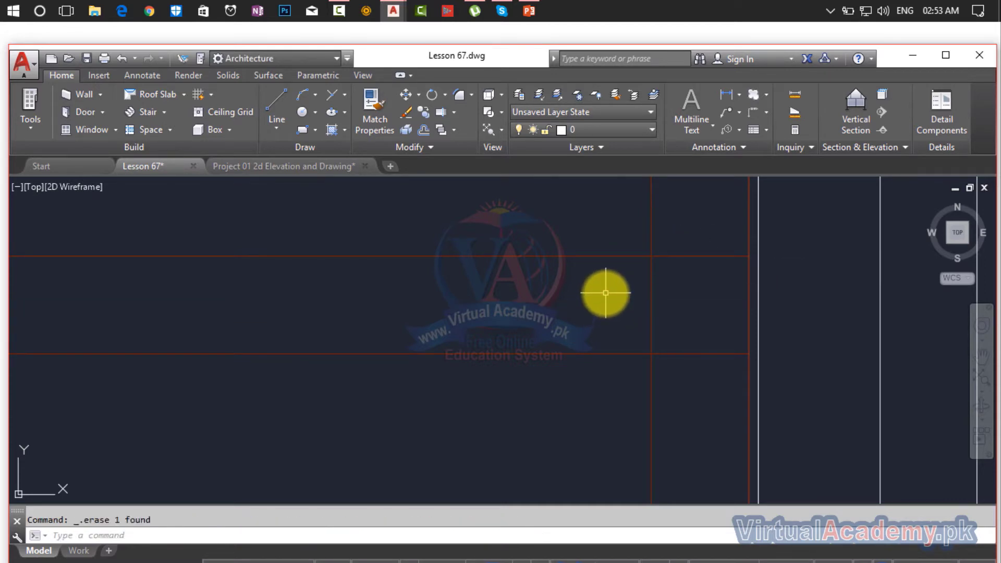
# - Trim the second divider's right ends at the inner frame line and remove the frame segment between its rails
pyautogui.press('Return')
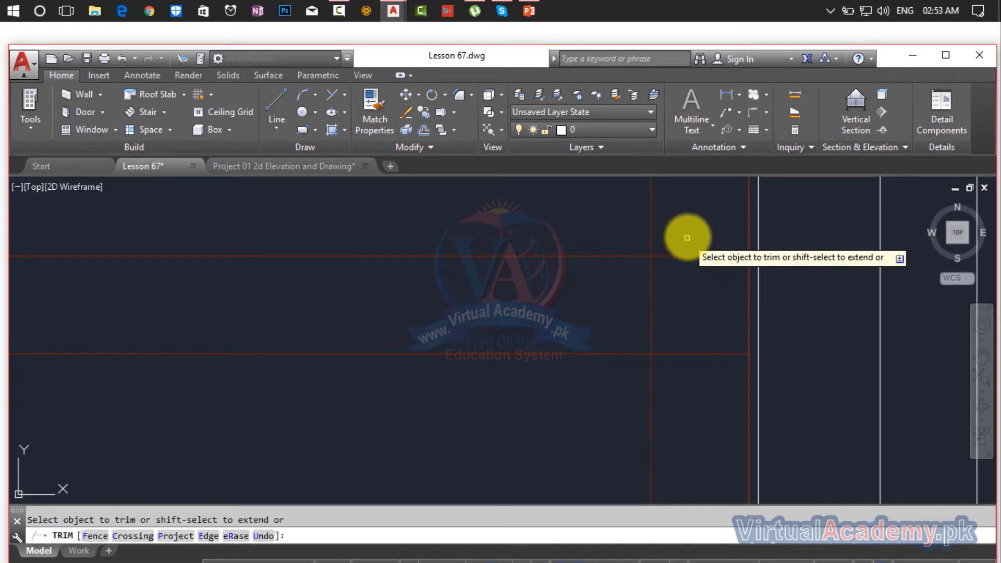
pyautogui.click(686, 237)
pyautogui.click(681, 420)
pyautogui.click(674, 302)
pyautogui.click(520, 320)
# - Trim the crossing line segments where the vertical mullion meets the second horizontal divider
pyautogui.scroll(-3, 519, 320)
pyautogui.moveTo(314, 320); pyautogui.dragTo(990, 346, button='middle')
pyautogui.scroll(5, 705, 352)
pyautogui.moveTo(895, 326); pyautogui.dragTo(702, 380, button='middle')
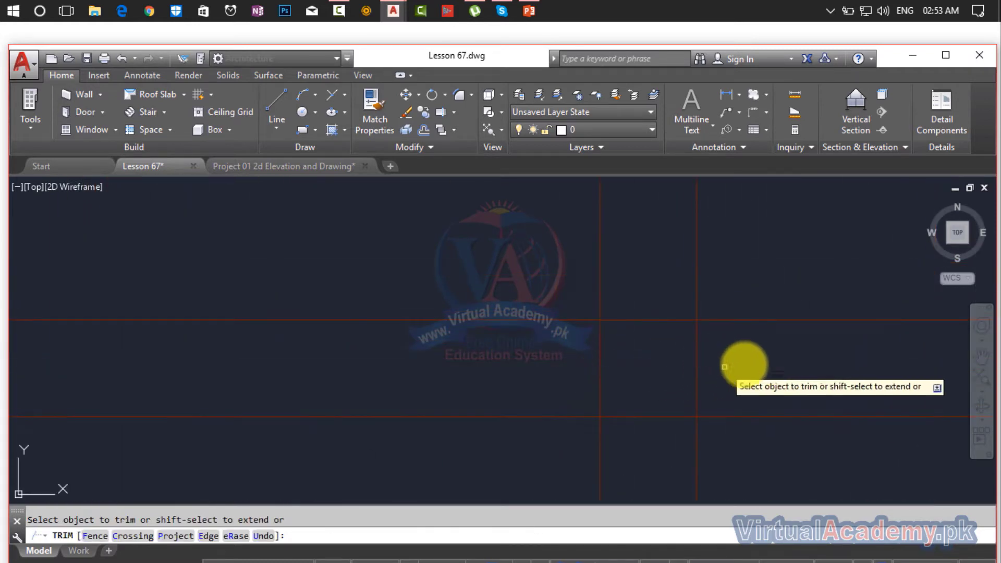
pyautogui.click(743, 361)
pyautogui.click(476, 370)
pyautogui.click(609, 268)
pyautogui.click(650, 443)
# - Trim the second divider's left ends back to the inner frame line and cut the frame segment between its rails
pyautogui.scroll(-3, 639, 425)
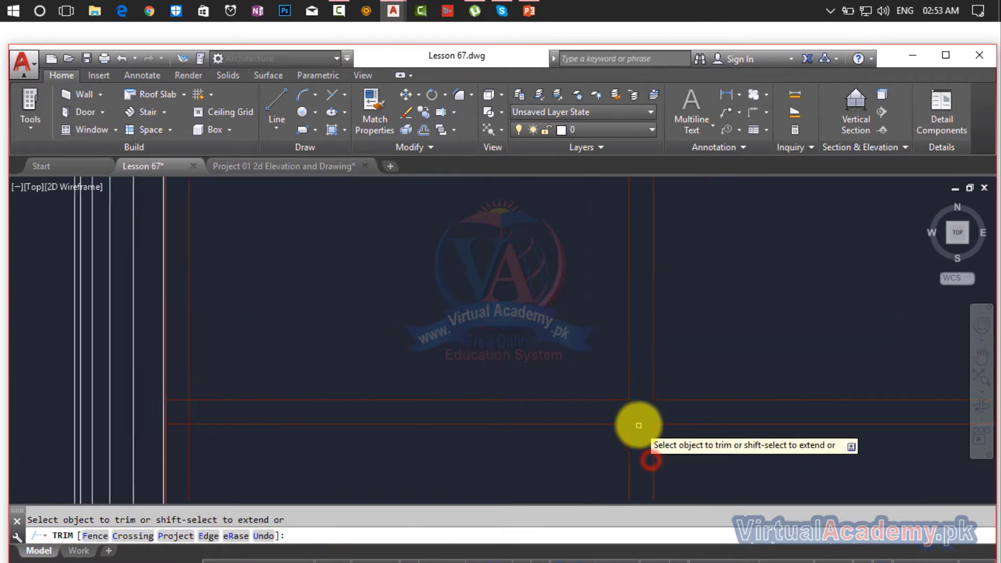
pyautogui.moveTo(639, 424); pyautogui.dragTo(941, 374, button='middle')
pyautogui.scroll(4, 446, 365)
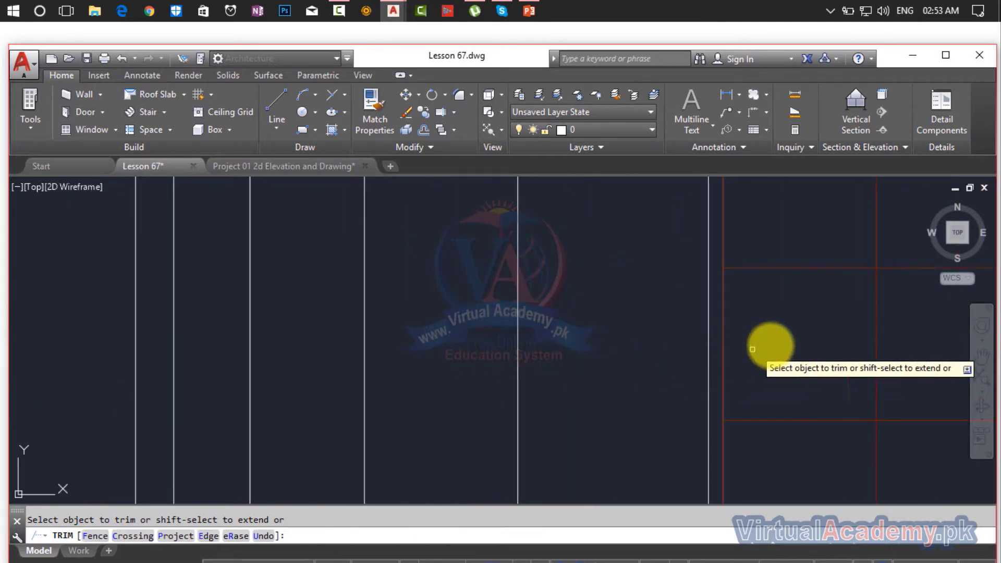
pyautogui.click(901, 327)
pyautogui.click(843, 362)
pyautogui.click(819, 254)
pyautogui.click(806, 419)
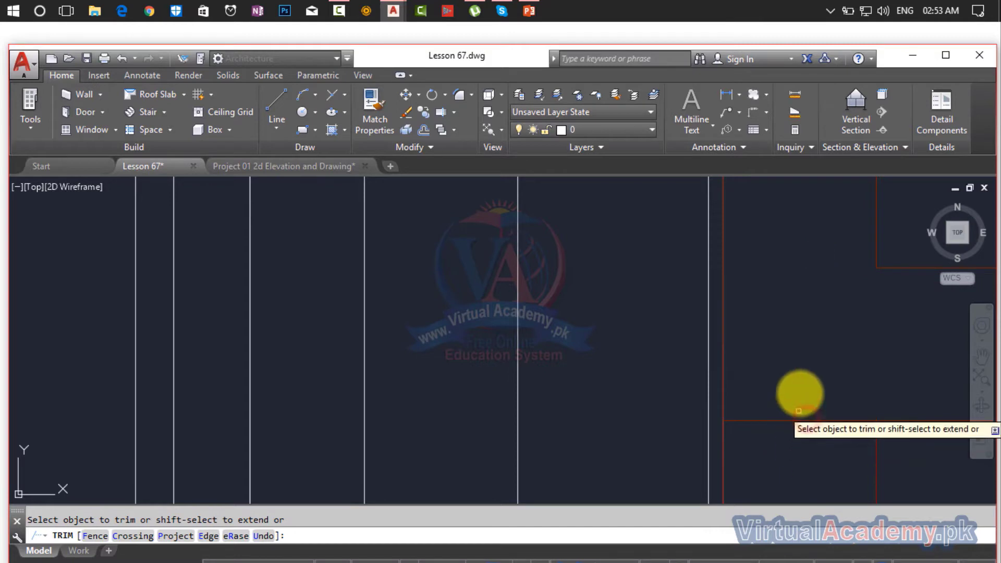
pyautogui.click(799, 391)
pyautogui.click(776, 476)
# - Trim the crossing line segments where the vertical mullion meets the lowest horizontal divider
pyautogui.scroll(-2, 776, 477)
pyautogui.moveTo(780, 478); pyautogui.dragTo(458, 201, button='middle')
pyautogui.scroll(-3, 583, 263)
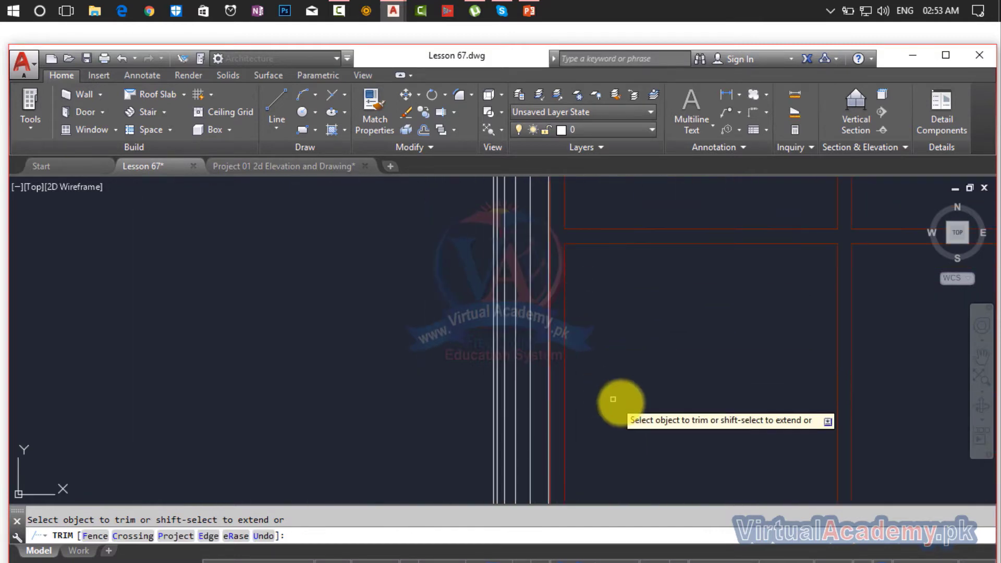
pyautogui.scroll(-1, 622, 400)
pyautogui.moveTo(640, 404); pyautogui.dragTo(469, 203, button='middle')
pyautogui.scroll(3, 570, 304)
pyautogui.scroll(4, 642, 329)
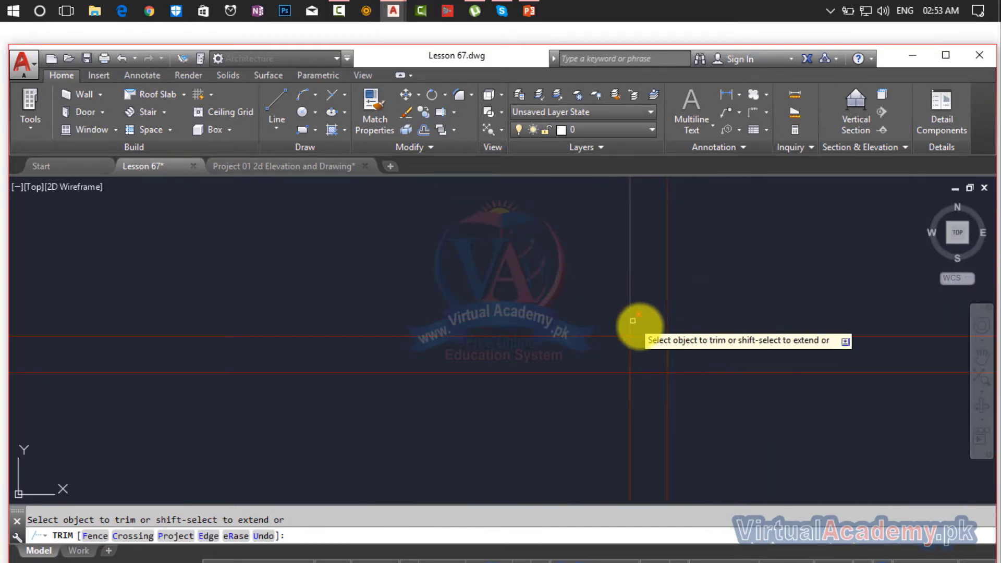
pyautogui.click(642, 331)
pyautogui.click(637, 469)
pyautogui.click(732, 403)
pyautogui.click(528, 395)
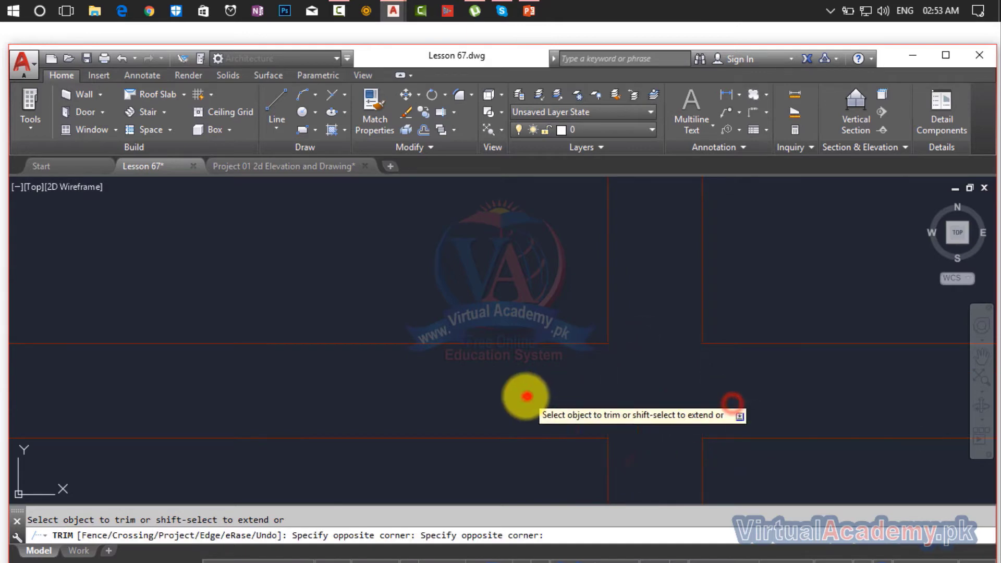
# - Trim the lowest divider's left ends back to the inner frame line and cut the frame segment between its rails
pyautogui.scroll(-4, 527, 396)
pyautogui.moveTo(527, 396); pyautogui.dragTo(804, 370, button='middle')
pyautogui.scroll(3, 568, 364)
pyautogui.click(518, 355)
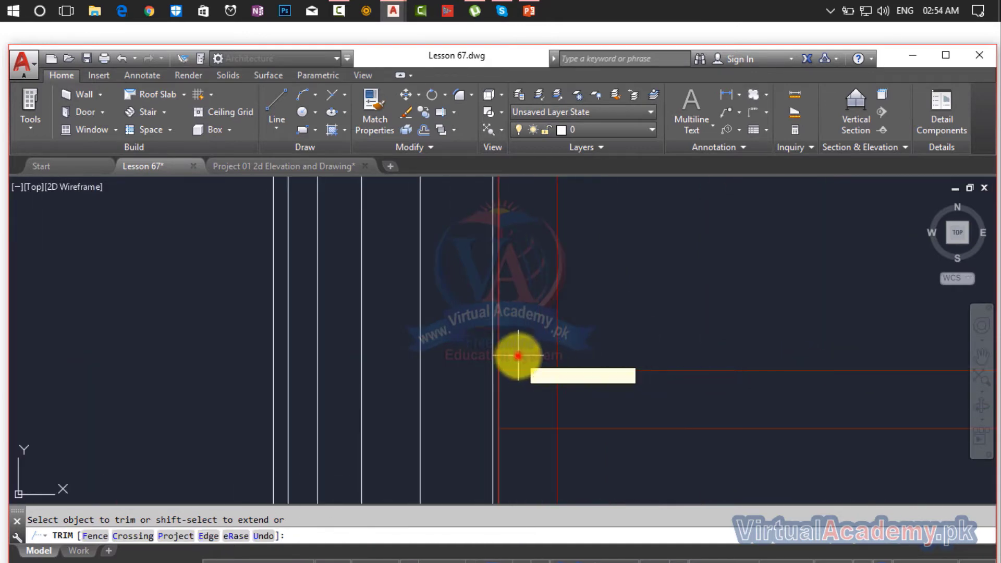
pyautogui.click(529, 453)
pyautogui.click(604, 391)
# - Trim the lowest divider's right ends back to the inner frame line and cut the frame segment between its rails
pyautogui.scroll(-4, 691, 405)
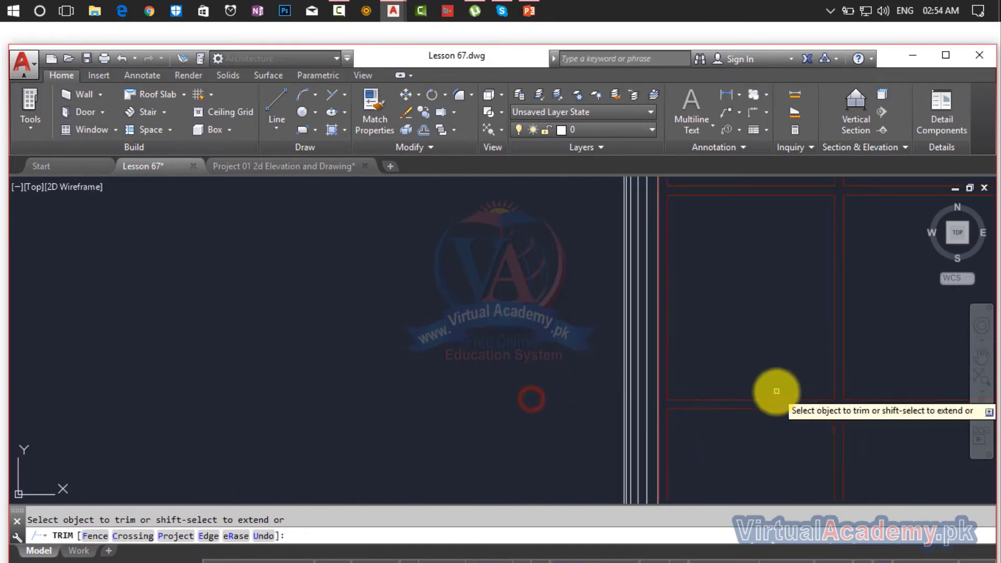
pyautogui.moveTo(646, 372); pyautogui.dragTo(252, 288, button='middle')
pyautogui.scroll(2, 579, 331)
pyautogui.scroll(1, 586, 332)
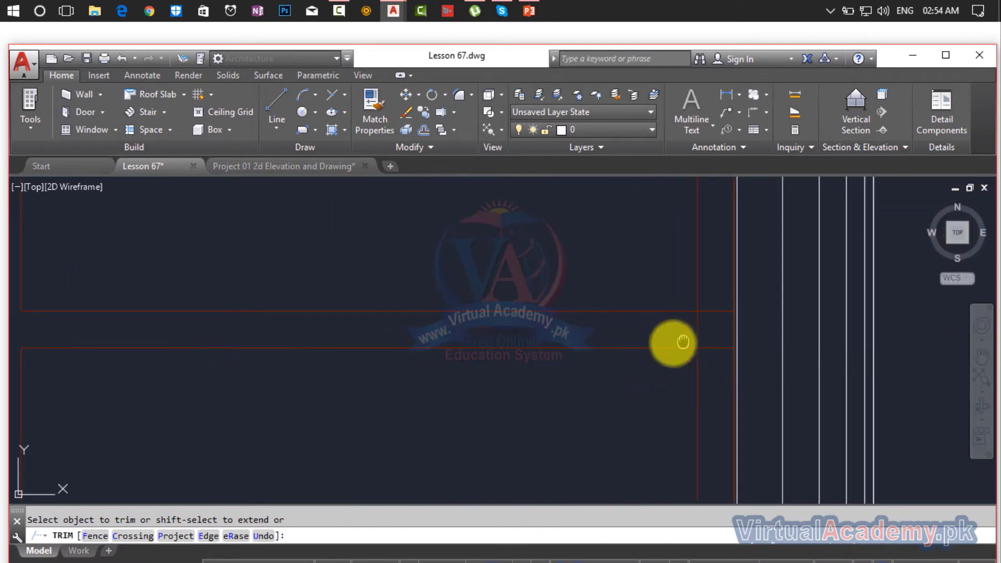
pyautogui.moveTo(674, 342); pyautogui.dragTo(423, 346, button='middle')
pyautogui.scroll(3, 463, 321)
pyautogui.click(469, 276)
pyautogui.click(474, 463)
pyautogui.click(460, 353)
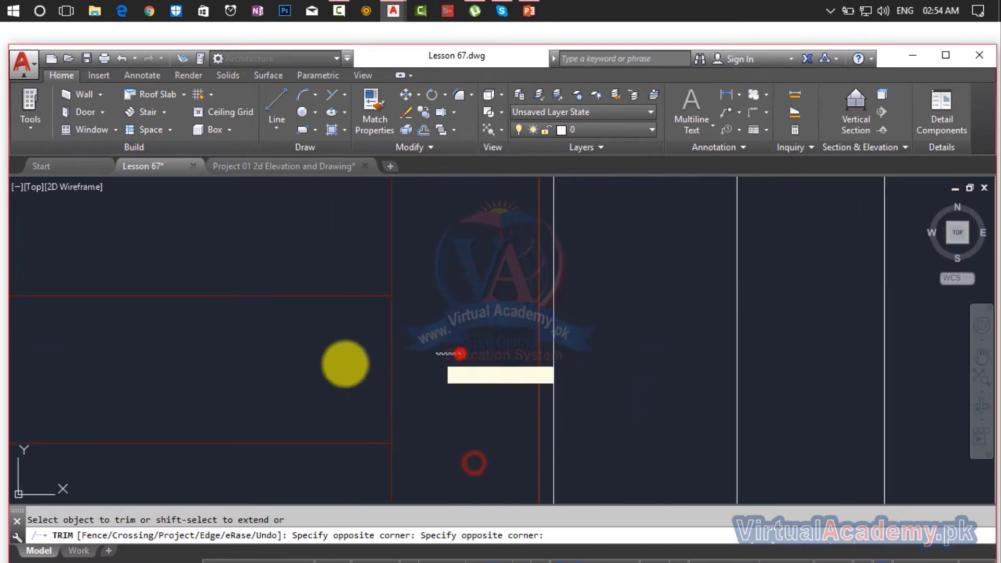
pyautogui.click(310, 374)
# - Trim the mullion lines below the inner frame's bottom line and the bottom line's segment between the two mullion lines
pyautogui.scroll(-2, 309, 380)
pyautogui.scroll(-2, 308, 380)
pyautogui.moveTo(353, 349); pyautogui.dragTo(531, 245, button='middle')
pyautogui.scroll(-2, 532, 244)
pyautogui.scroll(-2, 508, 315)
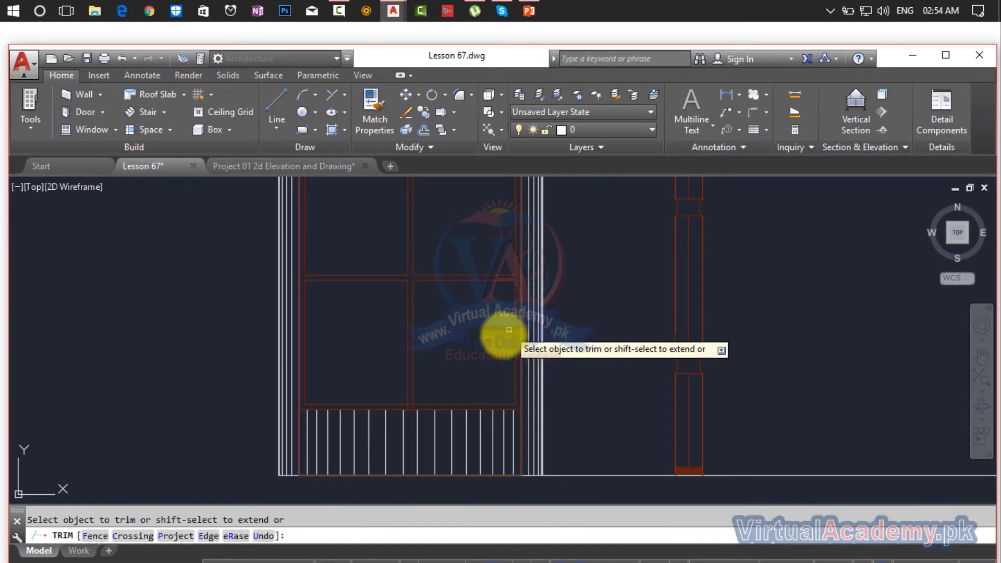
pyautogui.scroll(2, 417, 399)
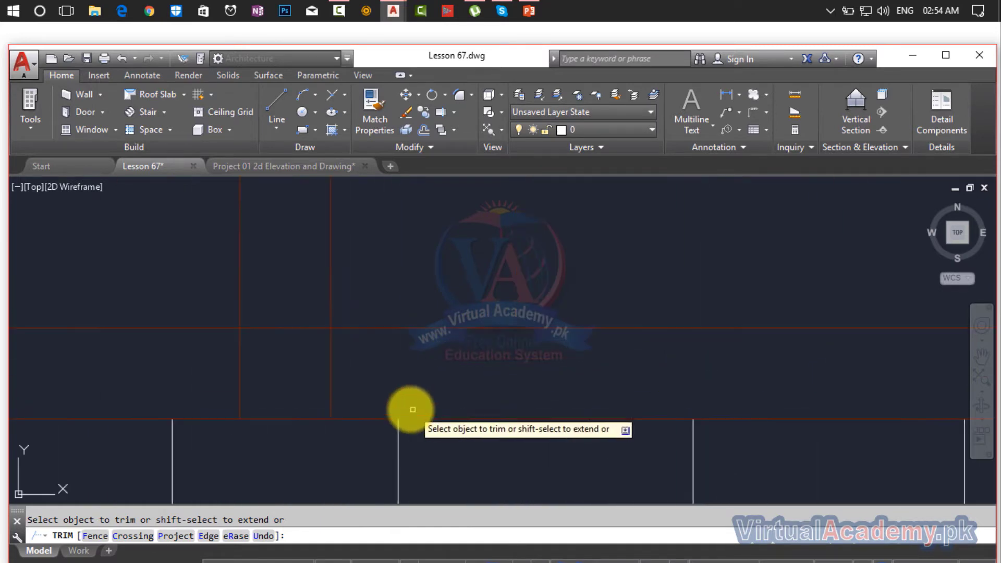
pyautogui.scroll(1, 275, 315)
pyautogui.click(251, 267)
pyautogui.click(237, 330)
pyautogui.click(367, 352)
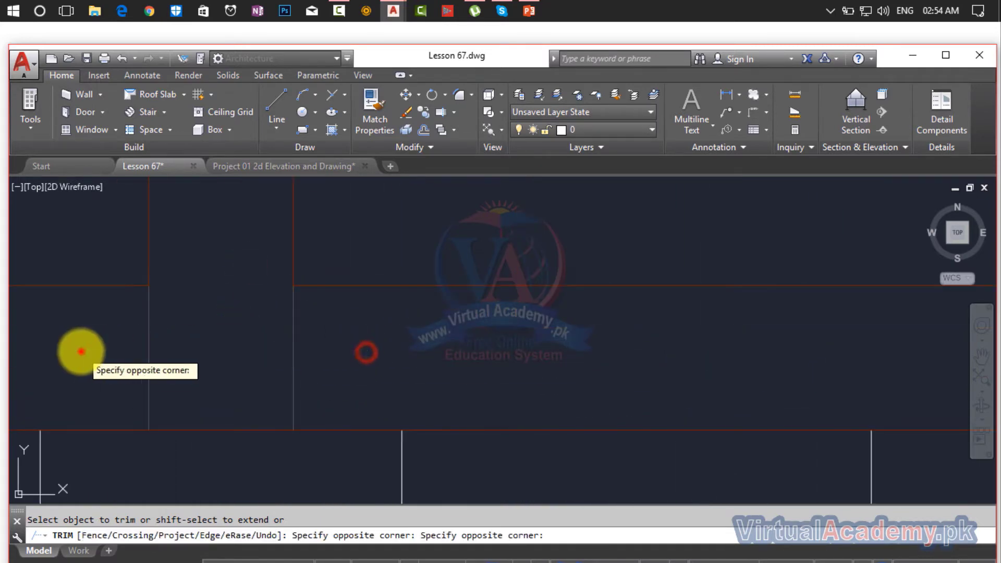
pyautogui.click(81, 350)
# - Leave Trim and erase the horizontal line along the top edge of the left column's upper fluted band
pyautogui.scroll(-3, 286, 346)
pyautogui.moveTo(297, 351)
pyautogui.mouseDown(button='middle')
pyautogui.moveTo(349, 429)
pyautogui.moveTo(416, 465)
pyautogui.mouseUp(button='middle')
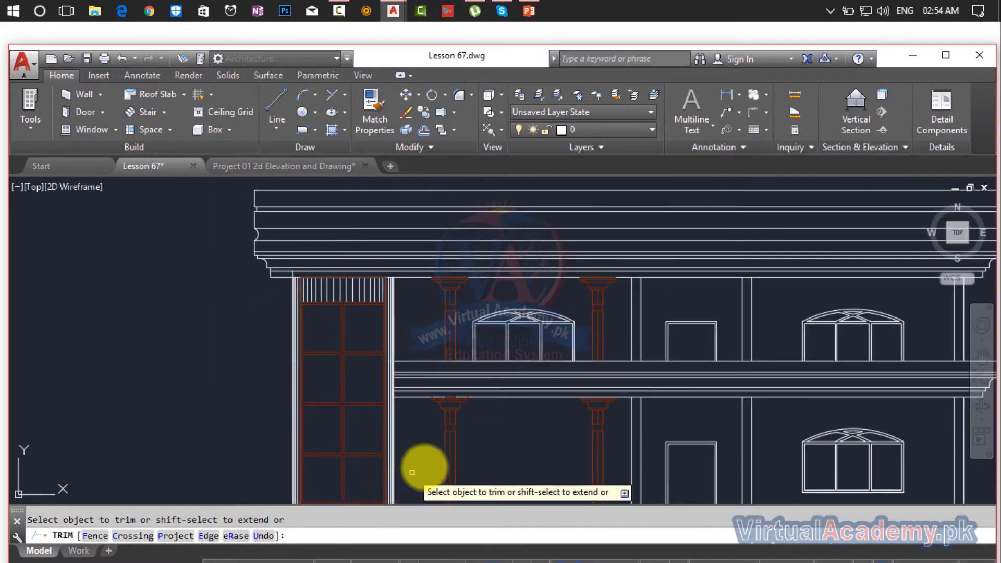
pyautogui.press('Escape')
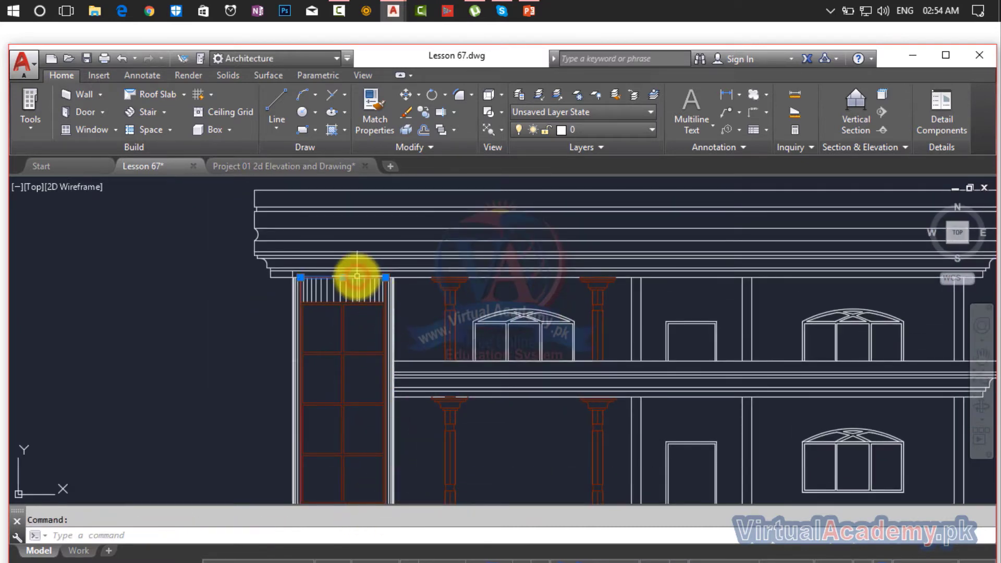
pyautogui.scroll(-3, 354, 306)
pyautogui.scroll(6, 357, 264)
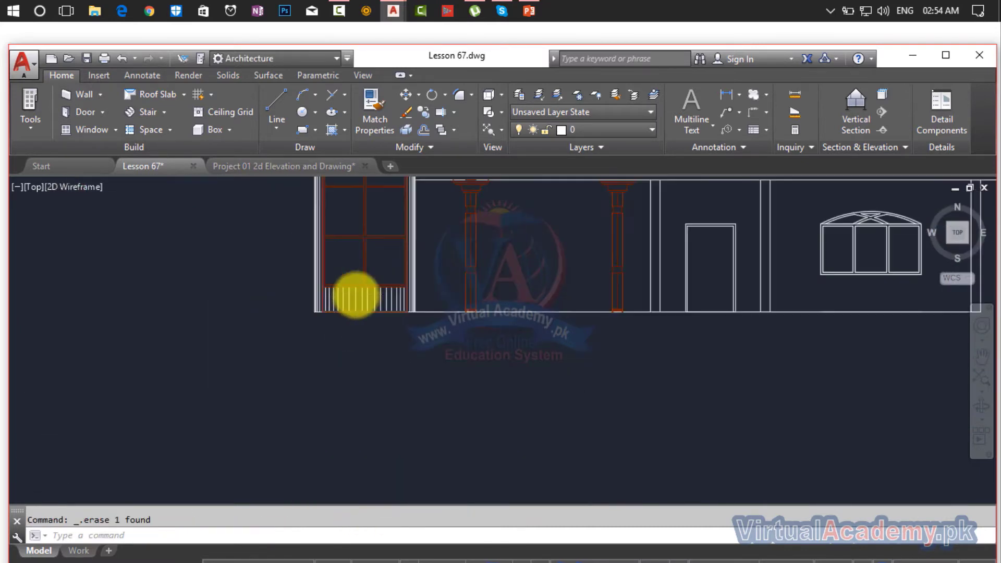
# - Try offsetting the elevation's ground line 2" downward, and erase the offset copy
pyautogui.scroll(-3, 403, 337)
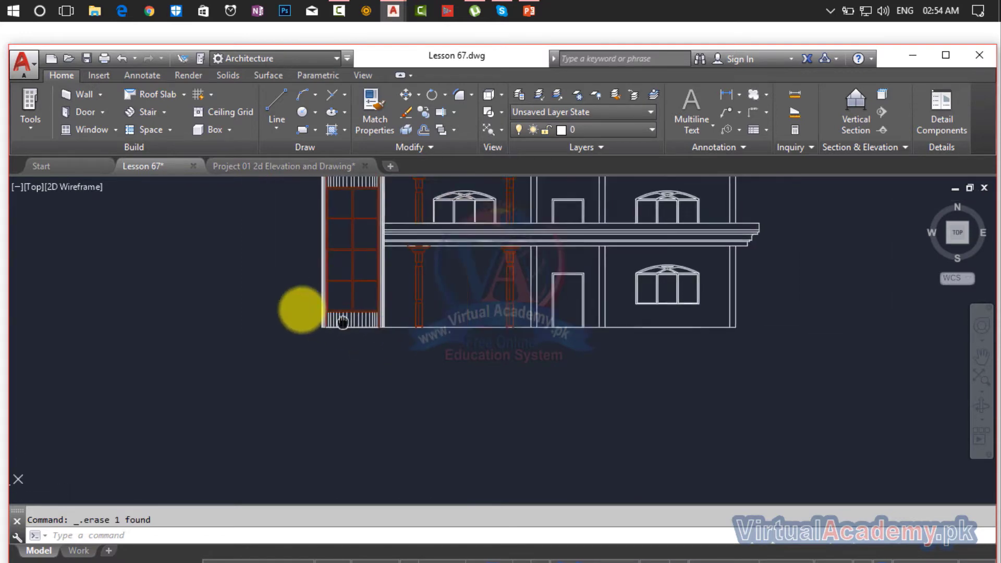
pyautogui.scroll(-4, 496, 324)
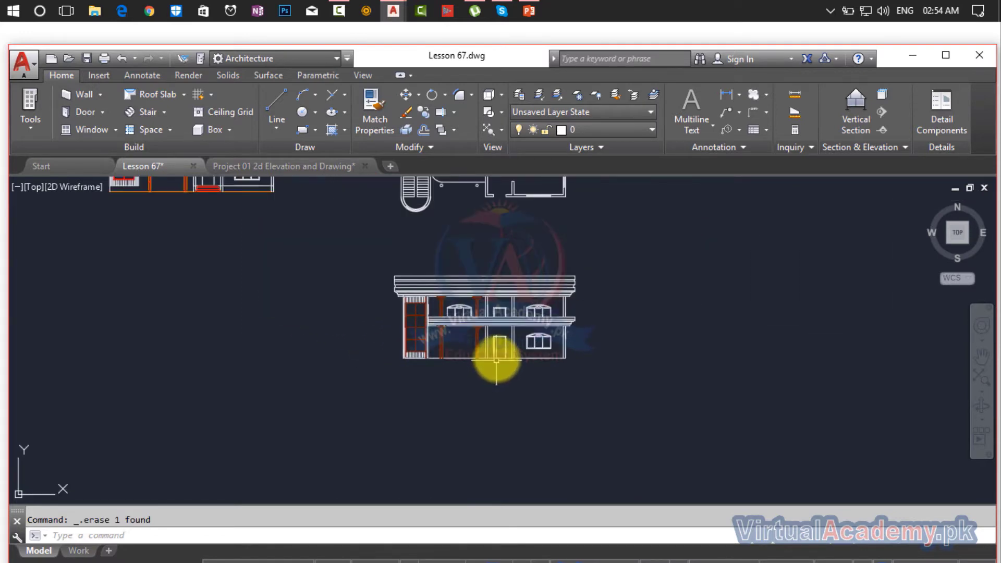
pyautogui.scroll(5, 496, 377)
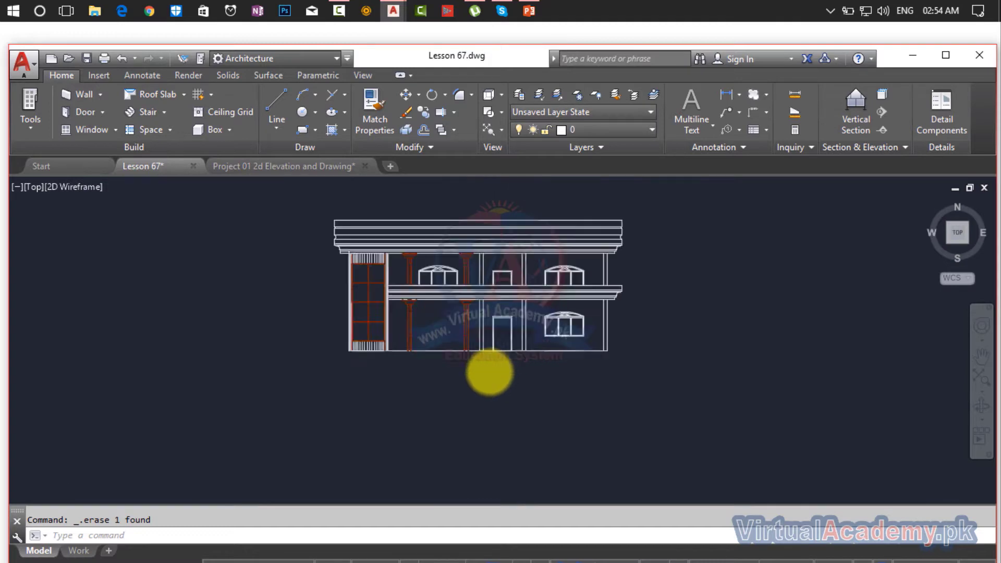
pyautogui.scroll(-4, 560, 347)
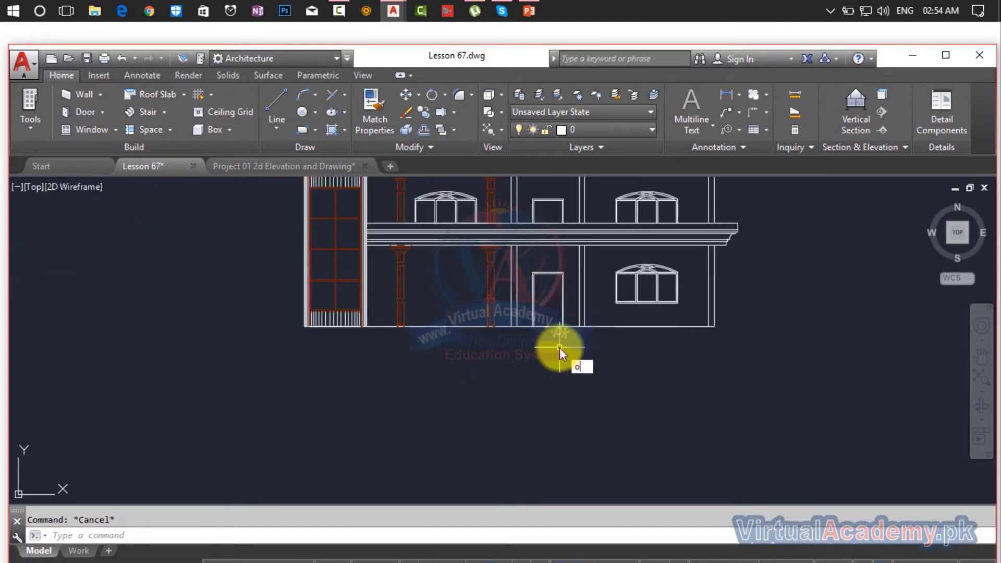
pyautogui.press('Return')
pyautogui.write('2')
pyautogui.press('Return')
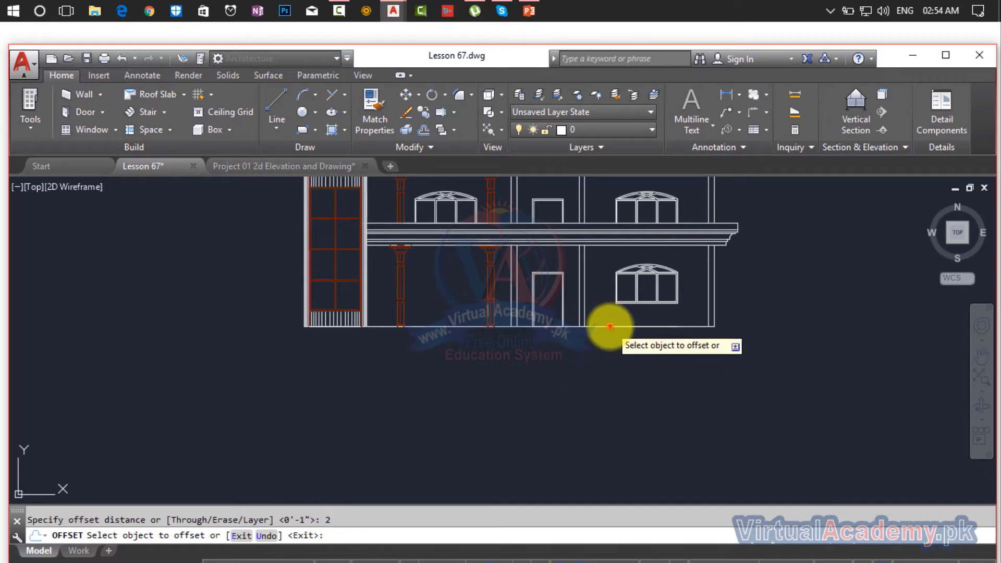
pyautogui.click(609, 326)
pyautogui.click(601, 392)
pyautogui.press('Escape')
pyautogui.scroll(5, 606, 342)
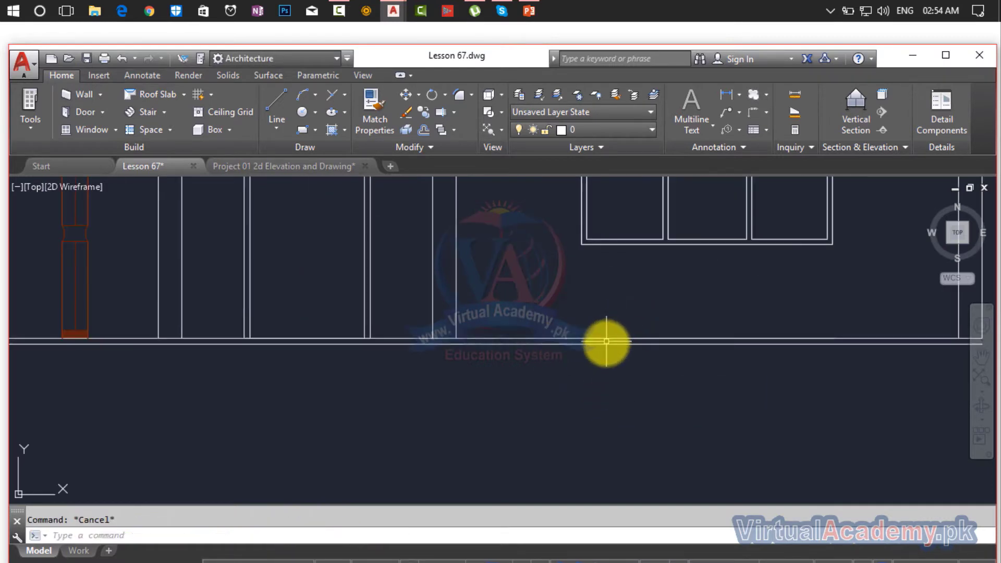
pyautogui.click(605, 347)
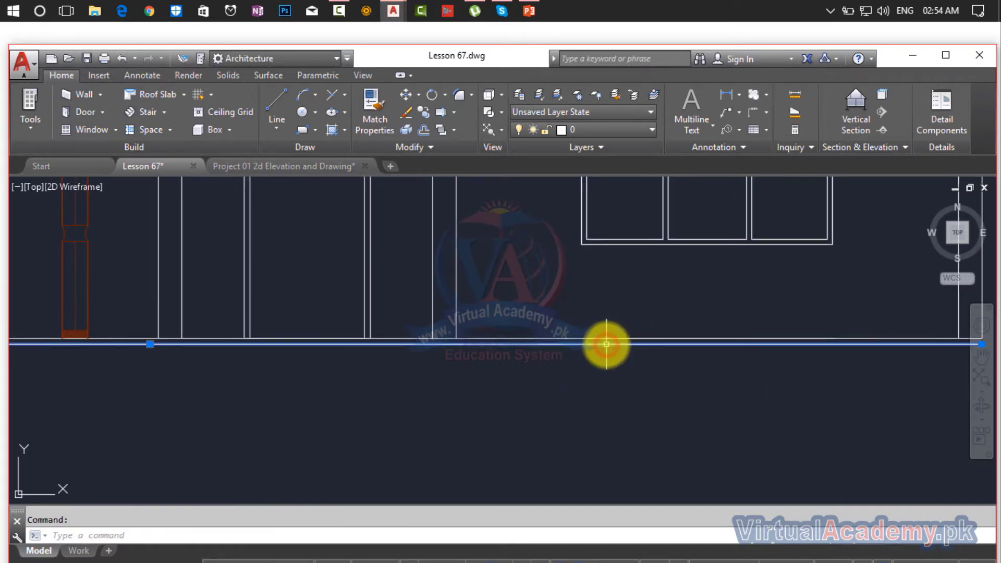
pyautogui.press('Delete')
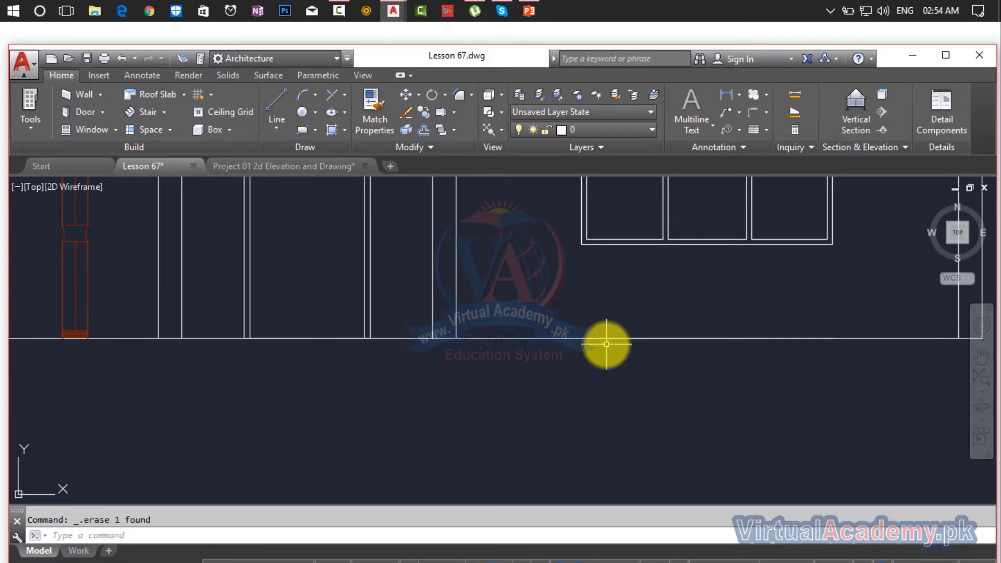
# - Offset the short ground segment below the ground-floor window and the full ground line 2' downward
pyautogui.write('o')
pyautogui.press('Return')
pyautogui.write('2')
pyautogui.press('Return')
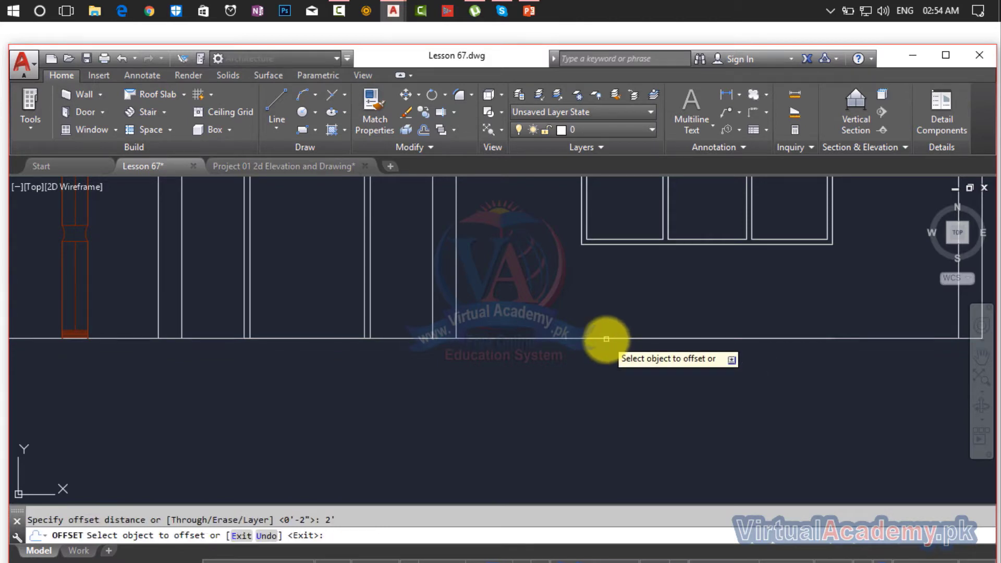
pyautogui.click(603, 339)
pyautogui.click(603, 412)
pyautogui.click(500, 339)
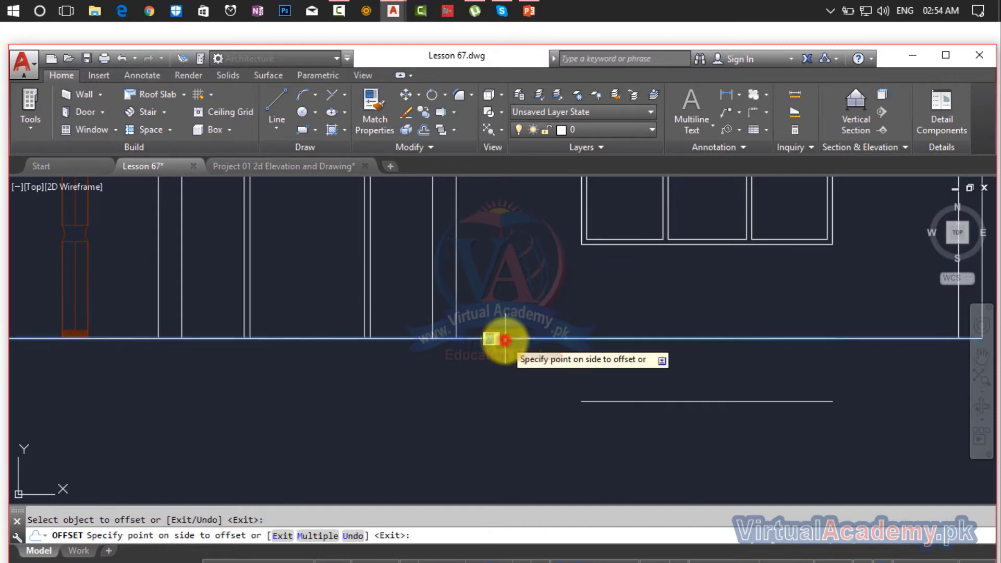
pyautogui.click(510, 414)
pyautogui.scroll(-4, 629, 421)
pyautogui.press('Escape')
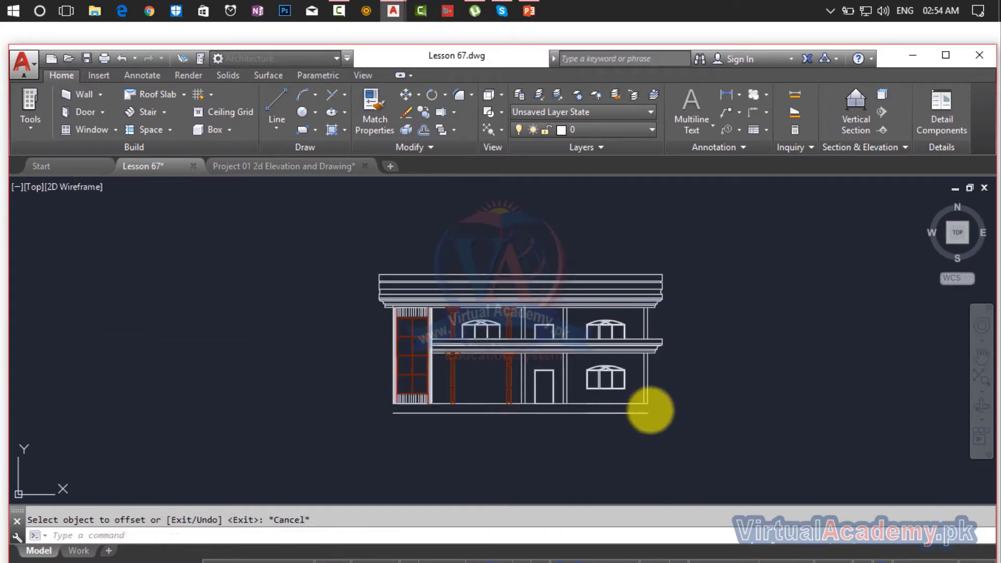
pyautogui.scroll(5, 644, 406)
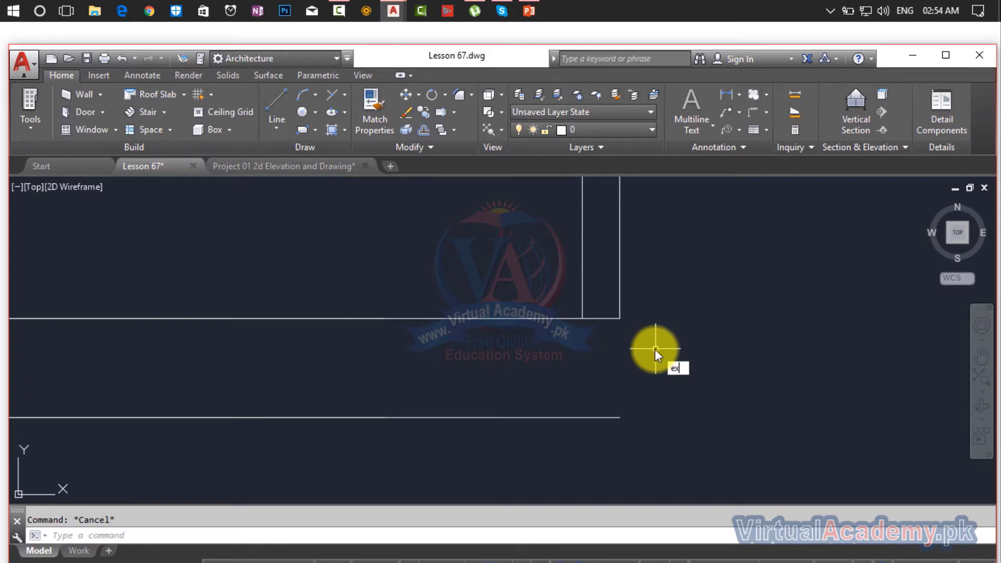
pyautogui.write('ex')
pyautogui.press('Return')
pyautogui.click(578, 417)
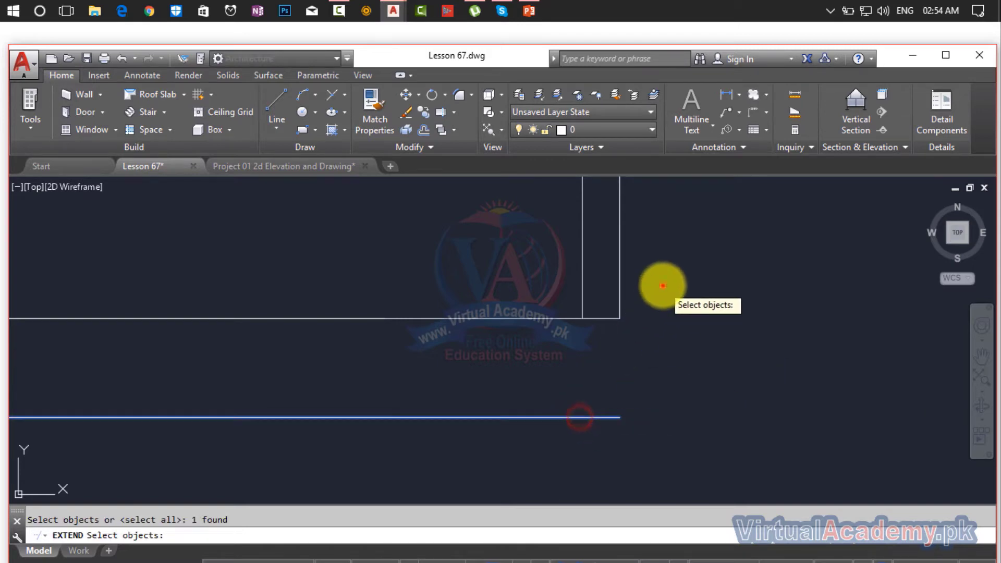
pyautogui.click(662, 286)
pyautogui.click(555, 285)
pyautogui.press('Escape')
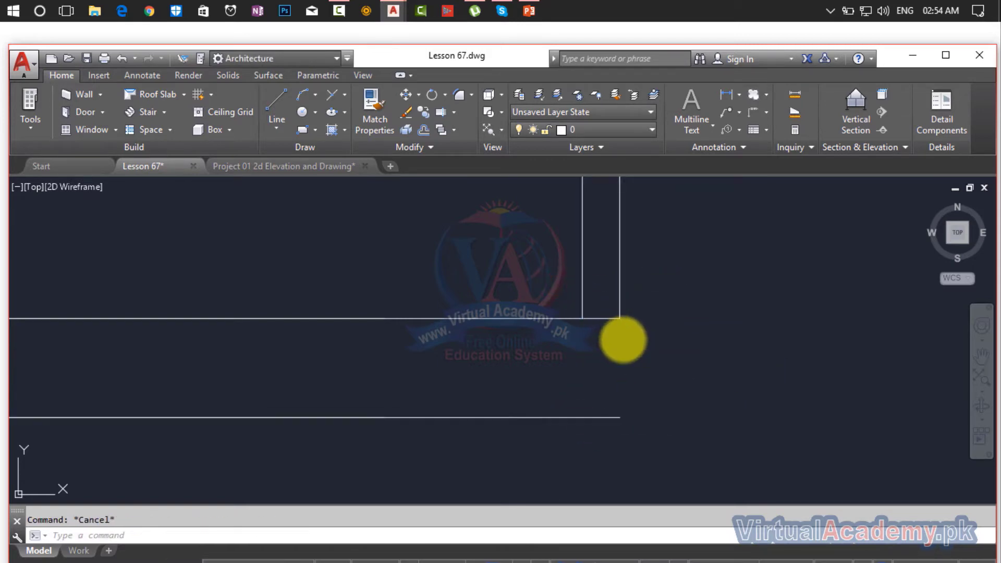
# - Extend the two vertical wall lines at the elevation's right end down to the new base line
pyautogui.write('ex')
pyautogui.press('Return')
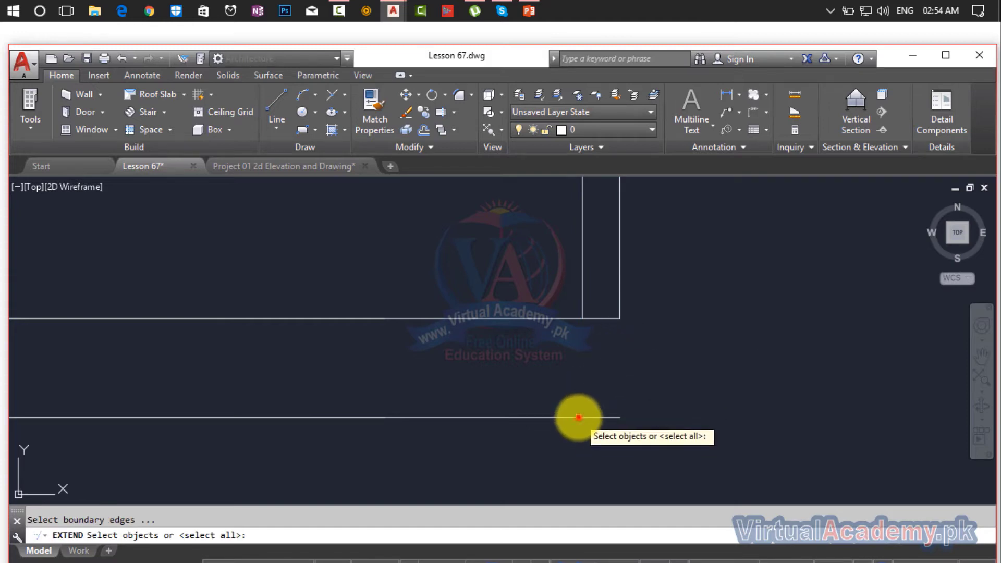
pyautogui.click(578, 417)
pyautogui.press('Return')
pyautogui.click(671, 283)
pyautogui.click(543, 283)
# - Extend the pair of wall lines to the right of the ground-floor door down to the base line
pyautogui.scroll(-6, 546, 289)
pyautogui.moveTo(550, 293); pyautogui.dragTo(912, 323, button='middle')
pyautogui.scroll(5, 737, 308)
pyautogui.click(744, 309)
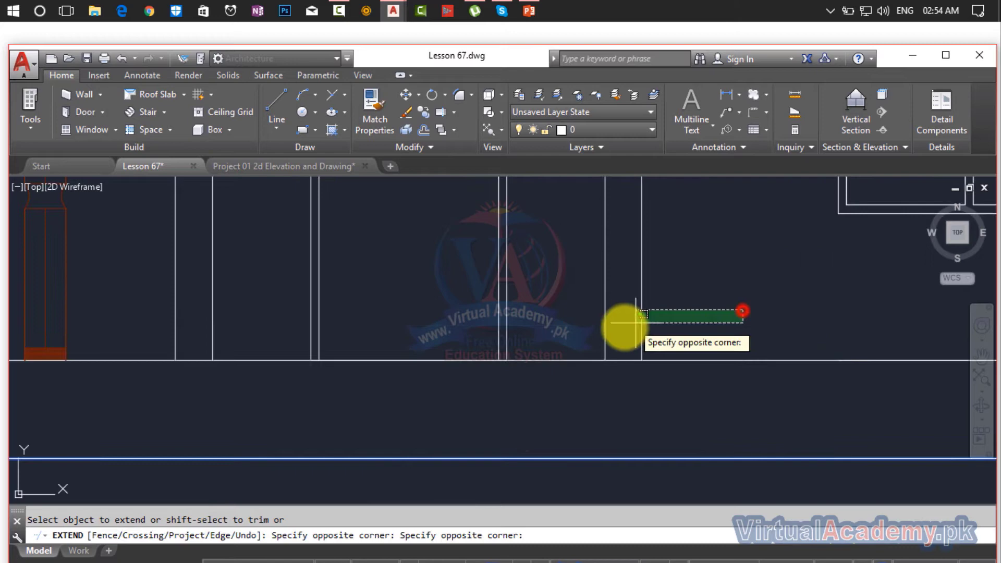
pyautogui.click(594, 336)
# - Extend the pair of wall lines to the left of the ground-floor door down to the base line
pyautogui.scroll(-5, 599, 338)
pyautogui.moveTo(601, 341); pyautogui.dragTo(827, 346, button='middle')
pyautogui.scroll(5, 732, 346)
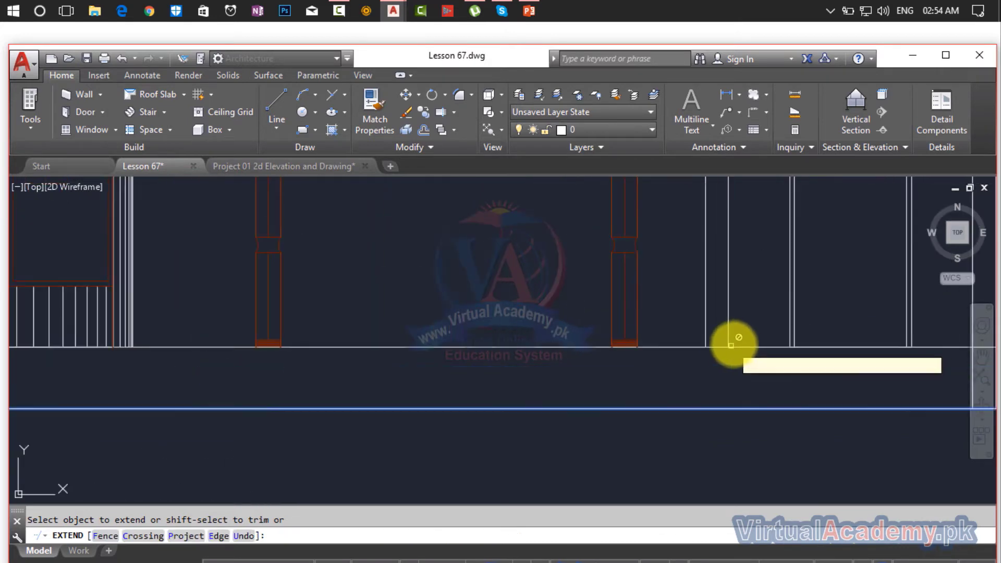
pyautogui.click(745, 331)
pyautogui.click(703, 328)
pyautogui.click(744, 315)
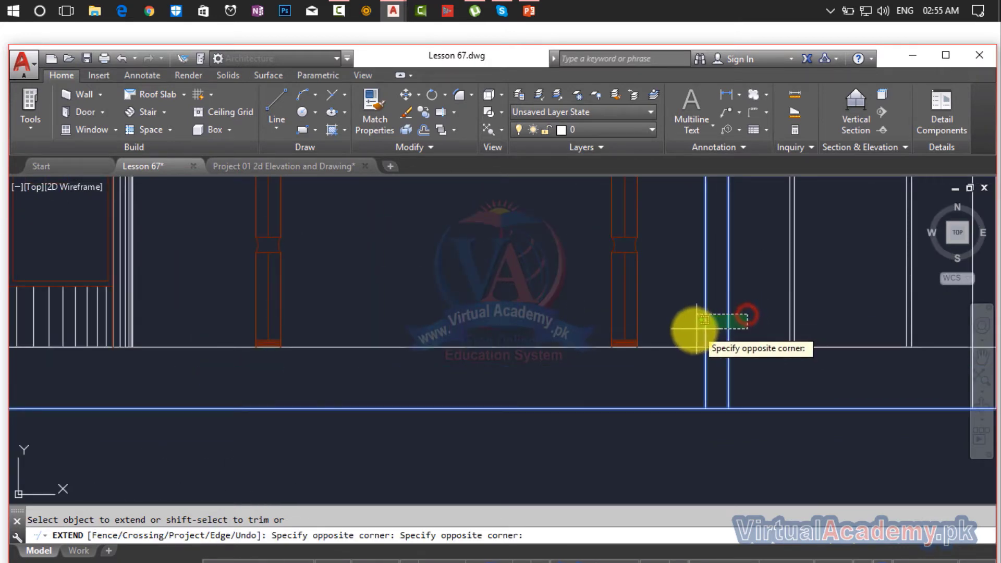
pyautogui.click(693, 332)
# - Extend the fluted column's outer left edge and the two brown porch columns down to the base line, and leave Extend
pyautogui.scroll(-2, 728, 364)
pyautogui.scroll(4, 387, 361)
pyautogui.moveTo(586, 380); pyautogui.dragTo(274, 369, button='middle')
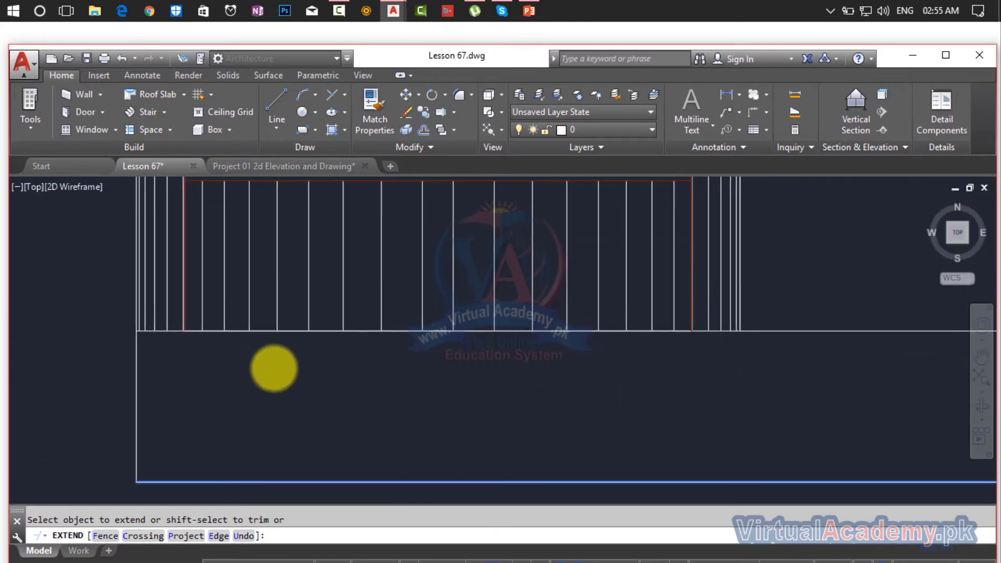
pyautogui.scroll(-3, 549, 381)
pyautogui.moveTo(619, 398); pyautogui.dragTo(343, 394, button='middle')
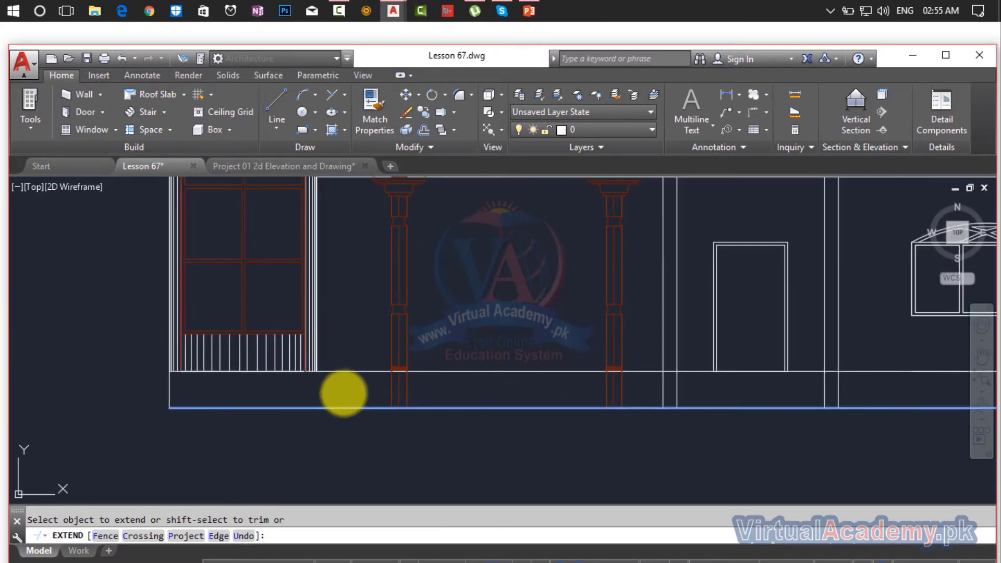
pyautogui.press('Escape')
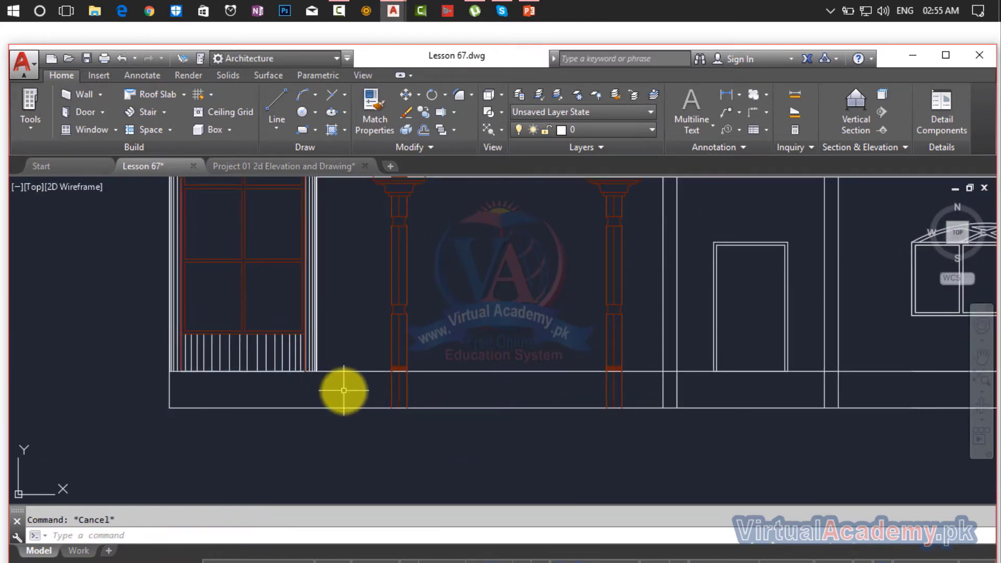
# - Trim the ground line between the fluted column, the two brown porch columns and the wall left of the door
pyautogui.write('trim')
pyautogui.press('Return')
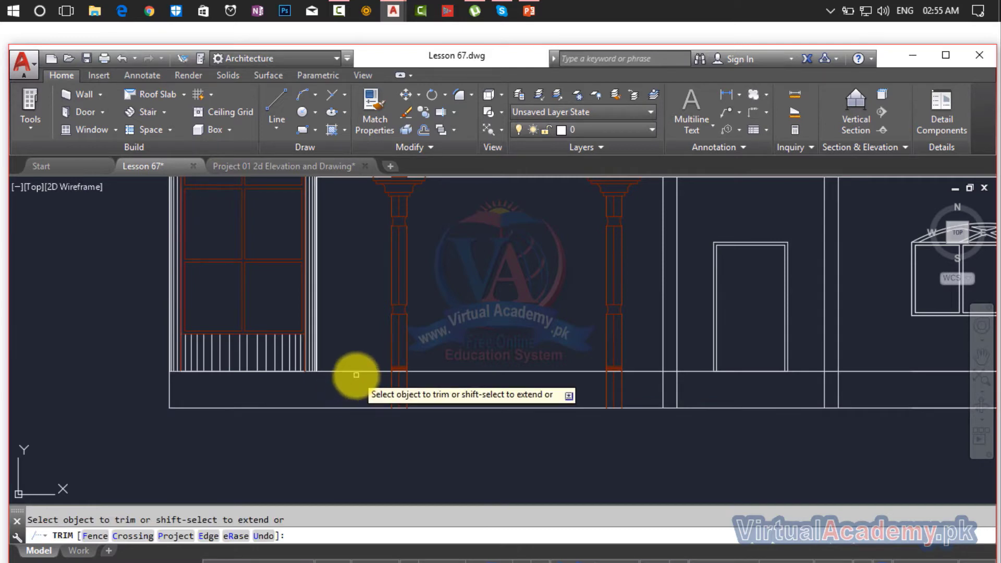
pyautogui.click(509, 335)
pyautogui.click(494, 382)
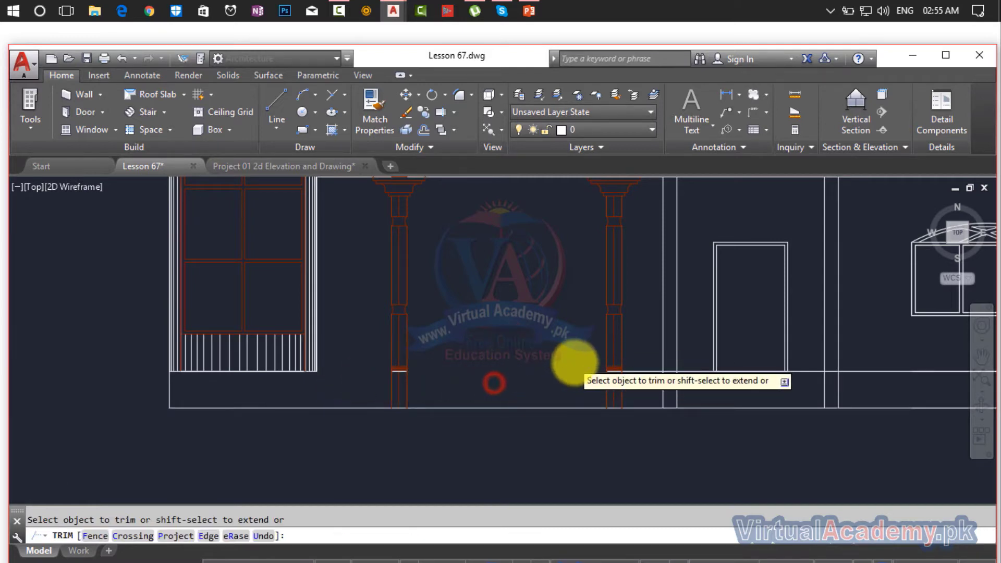
pyautogui.scroll(-2, 398, 353)
pyautogui.scroll(3, 438, 373)
pyautogui.click(436, 328)
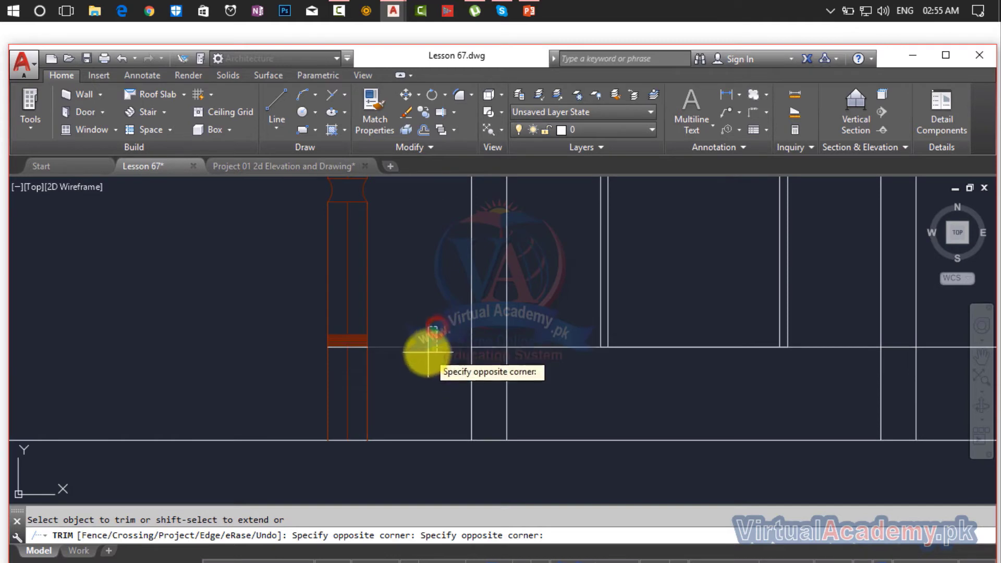
pyautogui.click(420, 358)
pyautogui.scroll(-5, 422, 381)
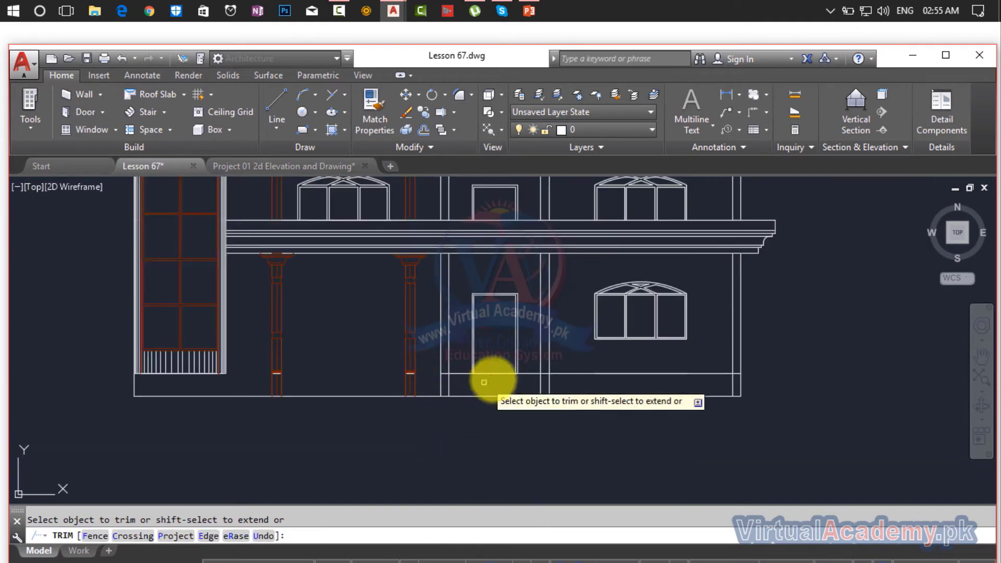
pyautogui.scroll(4, 546, 387)
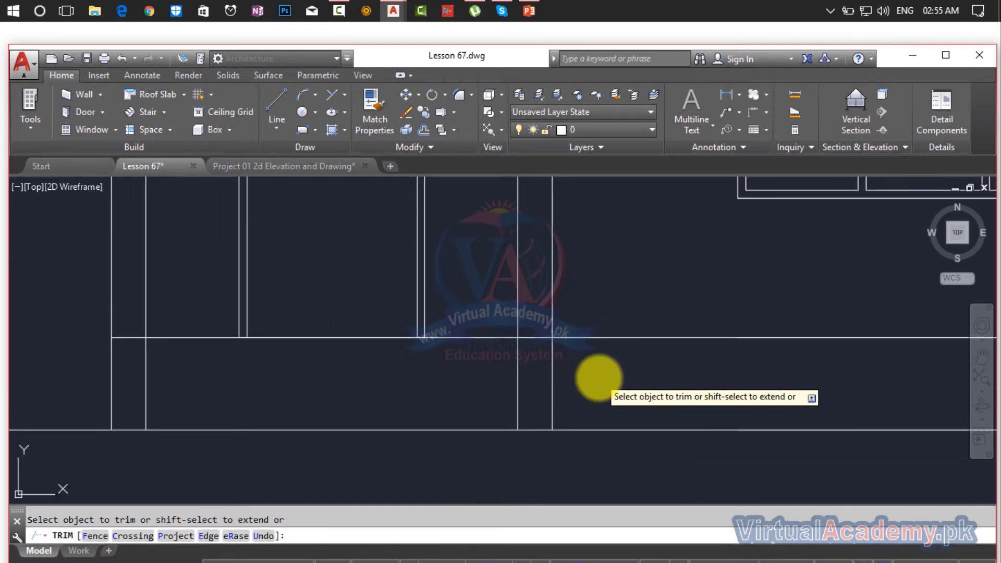
pyautogui.press('Escape')
# - Erase the leftover white ground line segments beneath the base bands of both brown porch columns
pyautogui.scroll(-5, 599, 380)
pyautogui.moveTo(599, 380); pyautogui.dragTo(410, 370, button='middle')
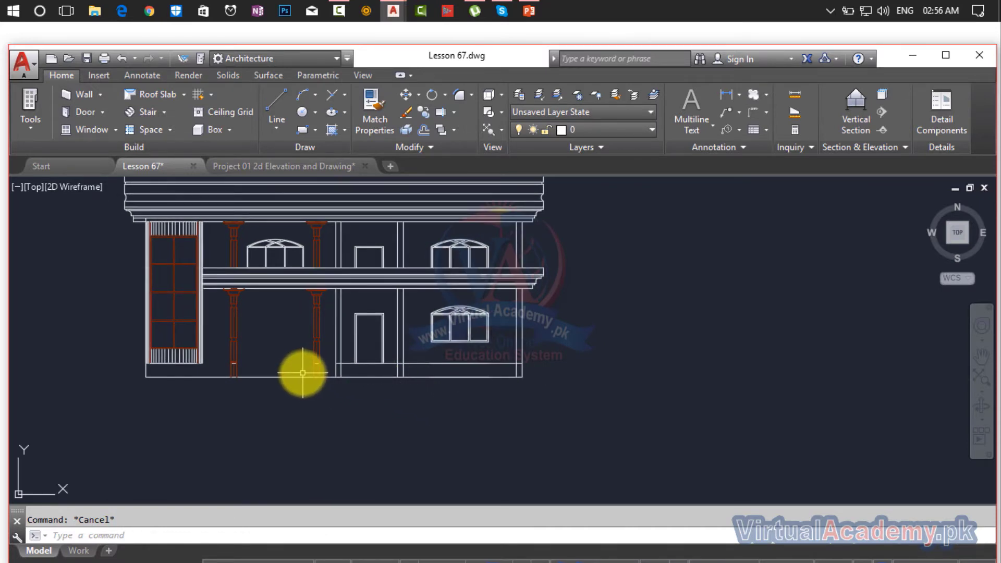
pyautogui.scroll(10, 339, 357)
pyautogui.click(423, 199)
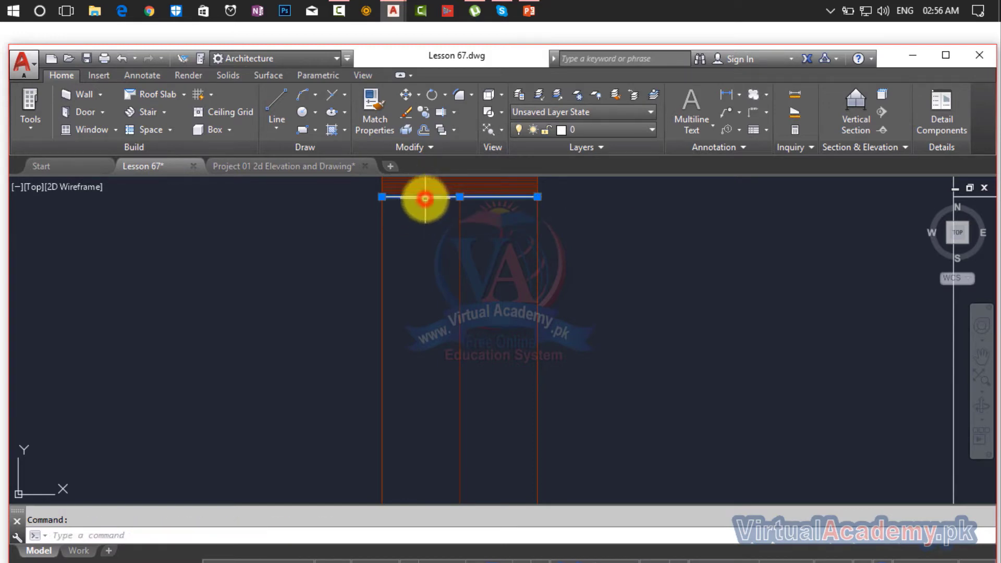
pyautogui.scroll(-6, 621, 245)
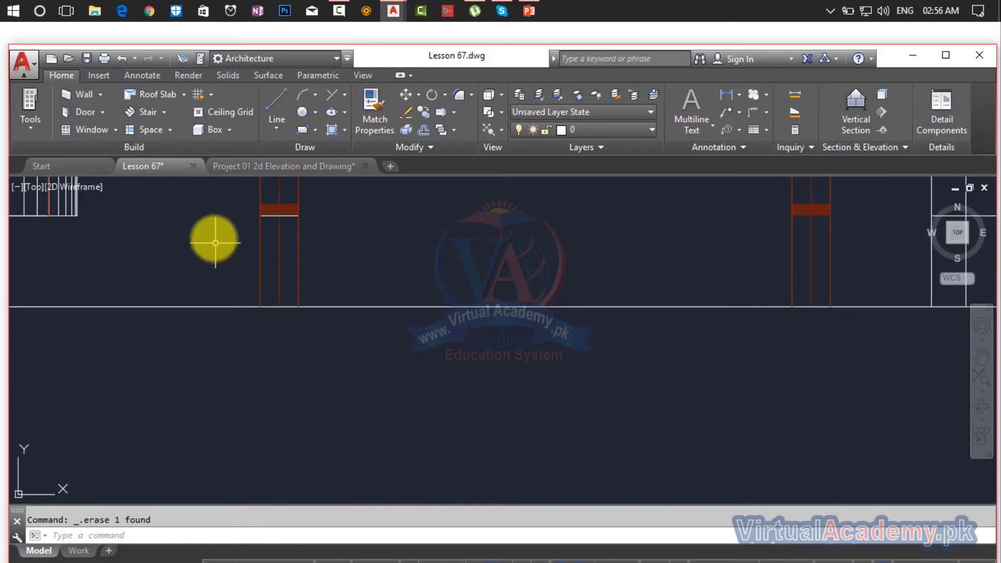
pyautogui.scroll(6, 284, 201)
pyautogui.scroll(6, 276, 235)
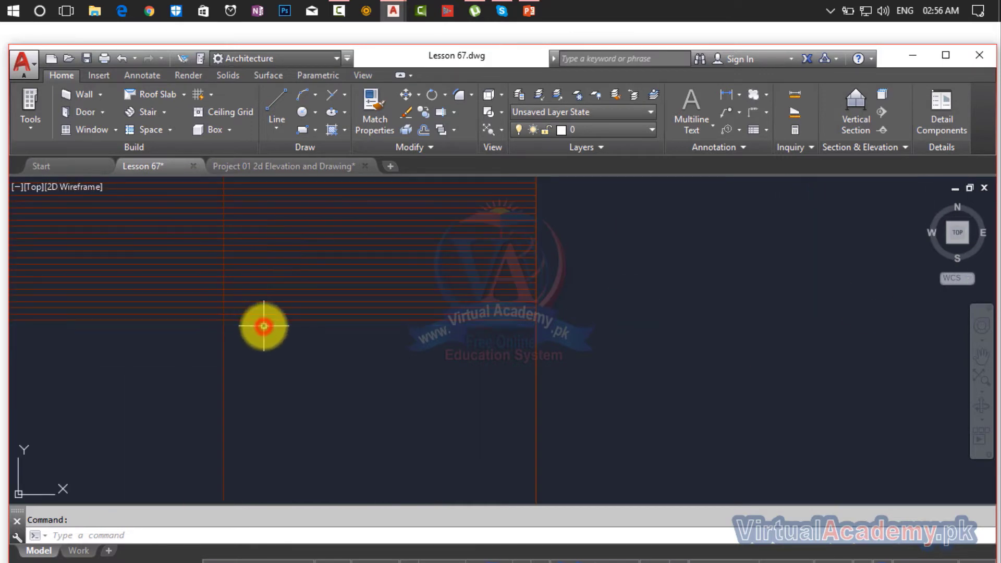
pyautogui.scroll(-5, 265, 324)
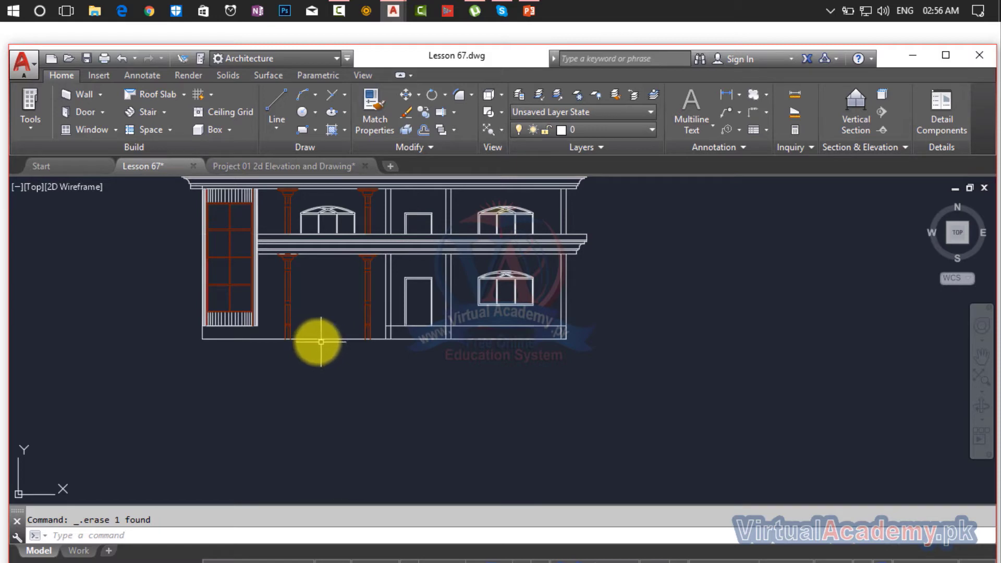
# - Examine the plinth below the door and the entrance steps drawn in the finished reference elevation
pyautogui.scroll(7, 285, 337)
pyautogui.scroll(-4, 271, 277)
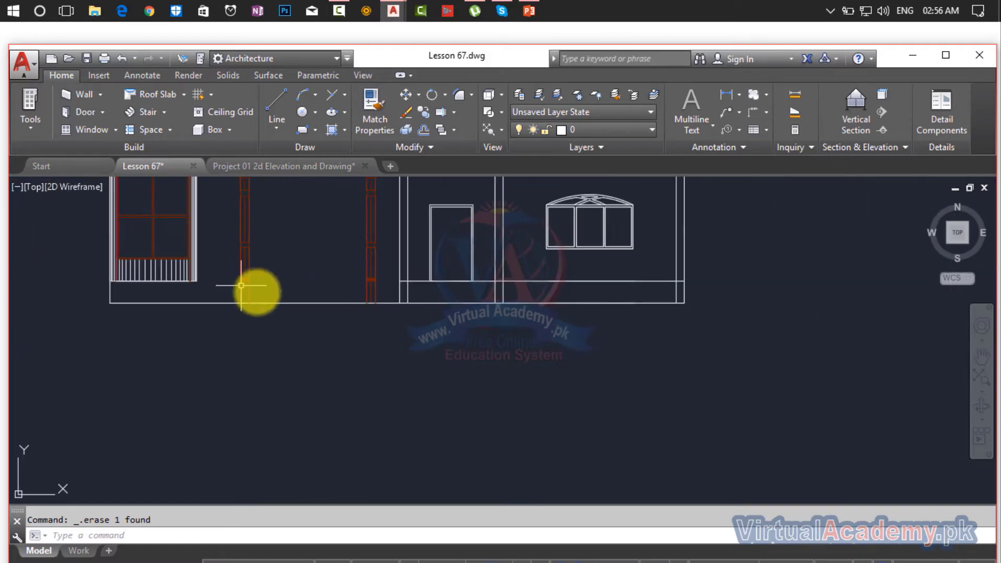
pyautogui.scroll(-2, 341, 316)
pyautogui.scroll(-2, 435, 324)
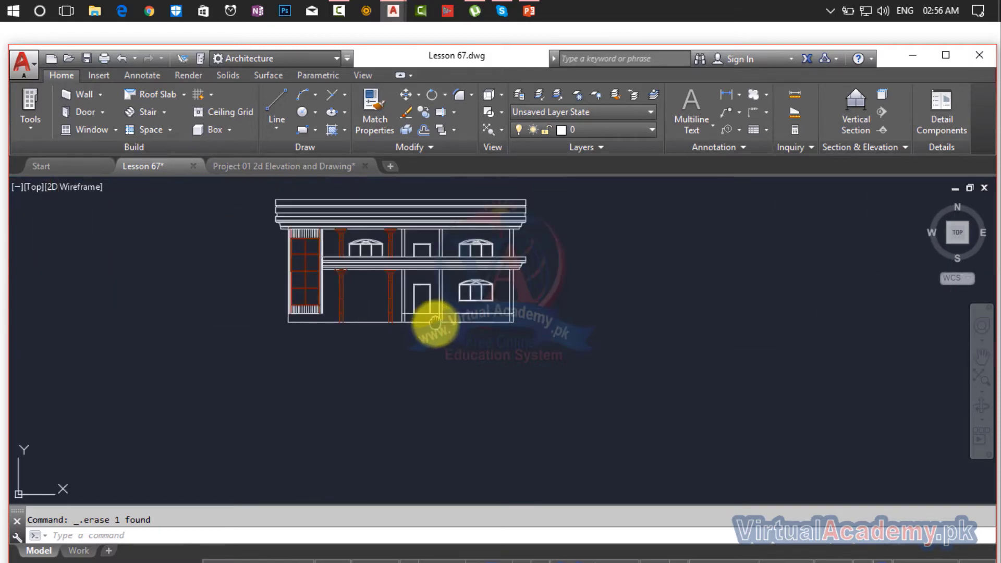
pyautogui.moveTo(431, 321); pyautogui.dragTo(387, 330, button='middle')
pyautogui.scroll(6, 376, 332)
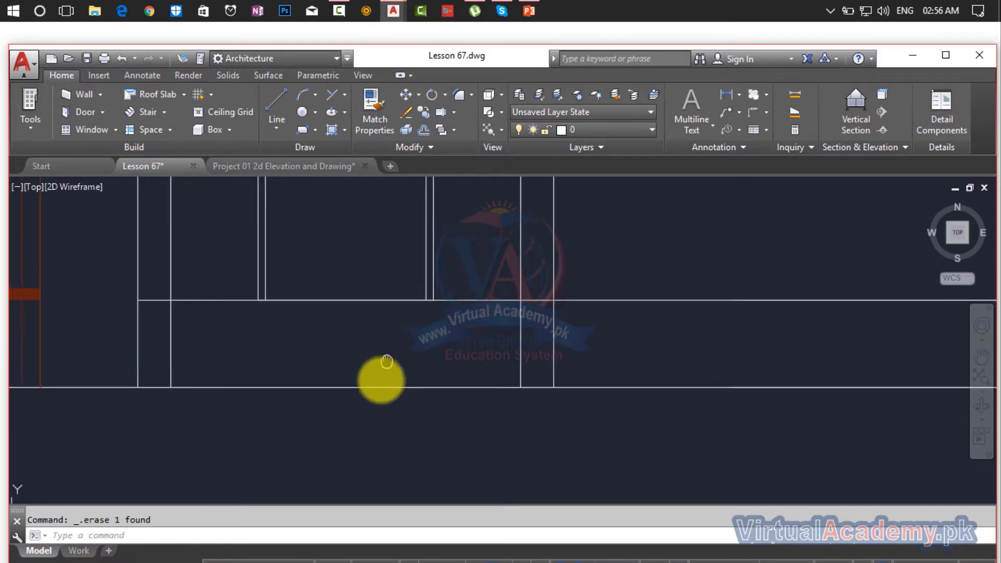
pyautogui.scroll(-6, 433, 337)
pyautogui.moveTo(436, 338); pyautogui.dragTo(969, 341, button='middle')
pyautogui.scroll(-5, 593, 353)
pyautogui.moveTo(595, 359); pyautogui.dragTo(660, 470, button='middle')
pyautogui.scroll(6, 506, 311)
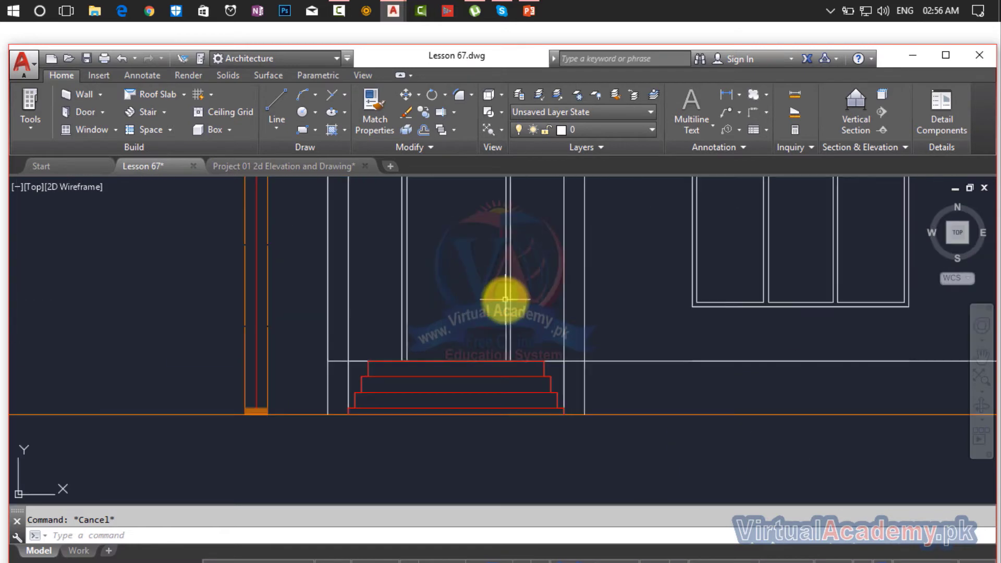
pyautogui.scroll(-6, 444, 398)
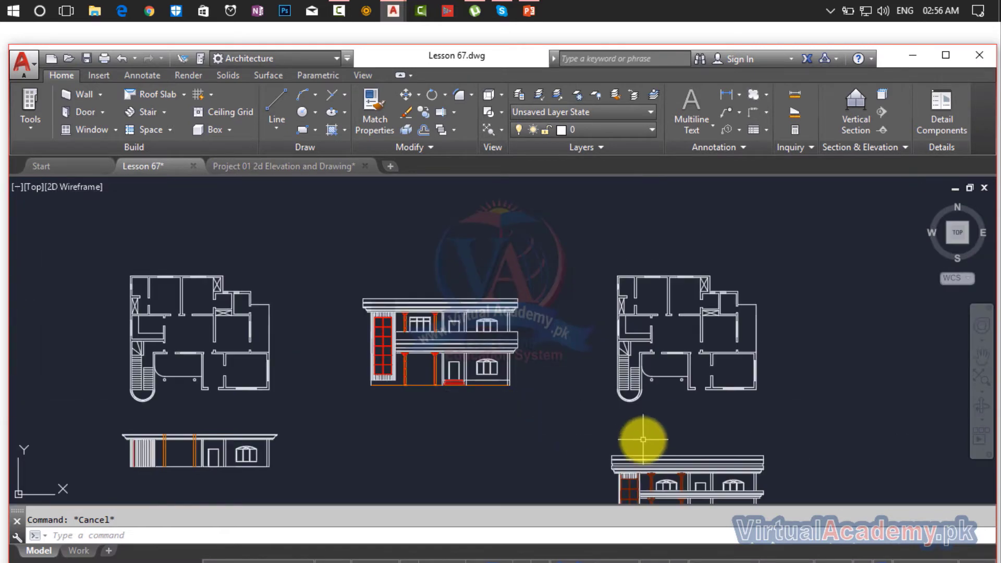
# - Draw vertical lines from the ground line to the base line along the inner wall edges on both sides of the door
pyautogui.scroll(2, 380, 280)
pyautogui.scroll(3, 420, 343)
pyautogui.scroll(3, 420, 343)
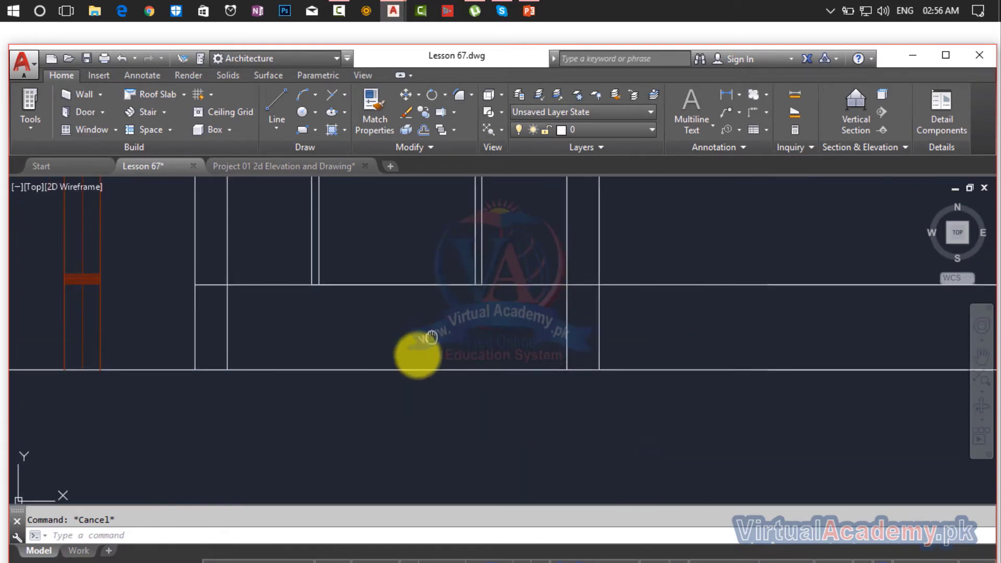
pyautogui.scroll(2, 417, 353)
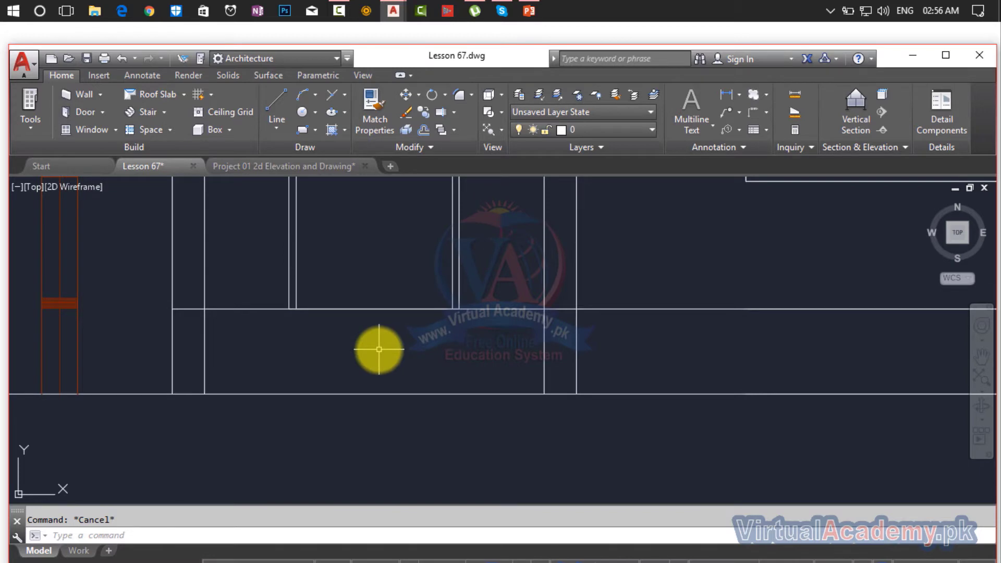
pyautogui.press('Return')
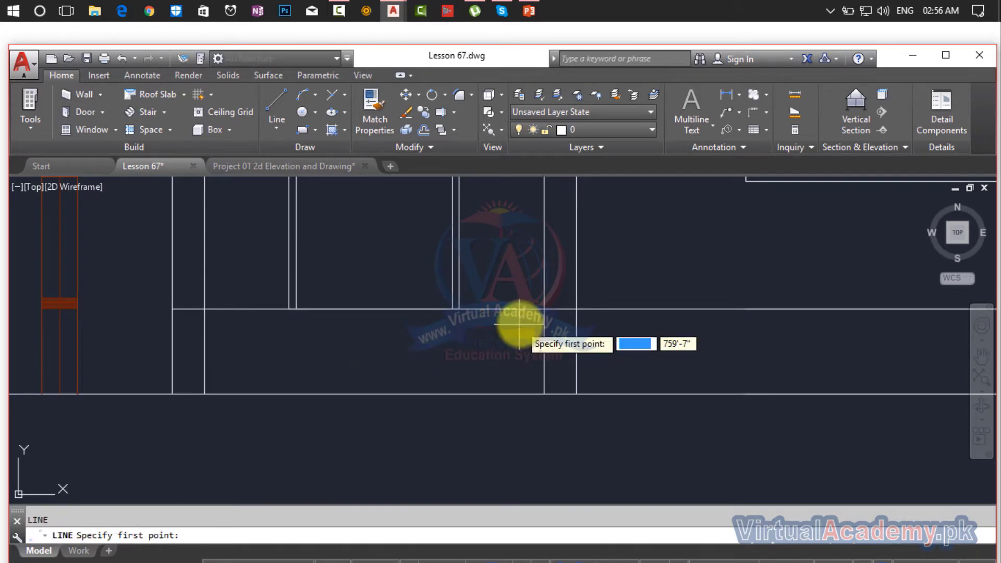
pyautogui.click(542, 310)
pyautogui.click(544, 394)
pyautogui.press('Return')
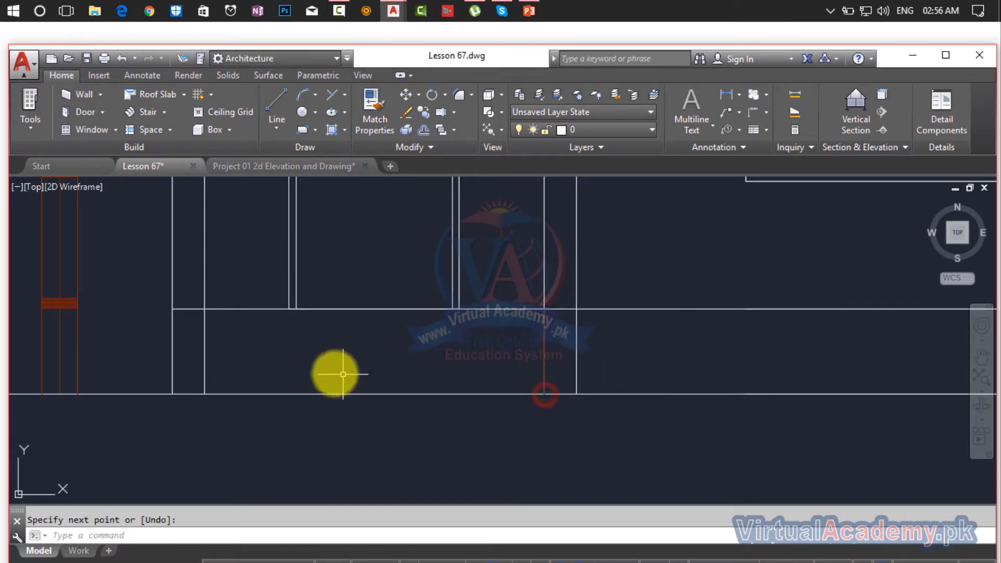
pyautogui.press('Return')
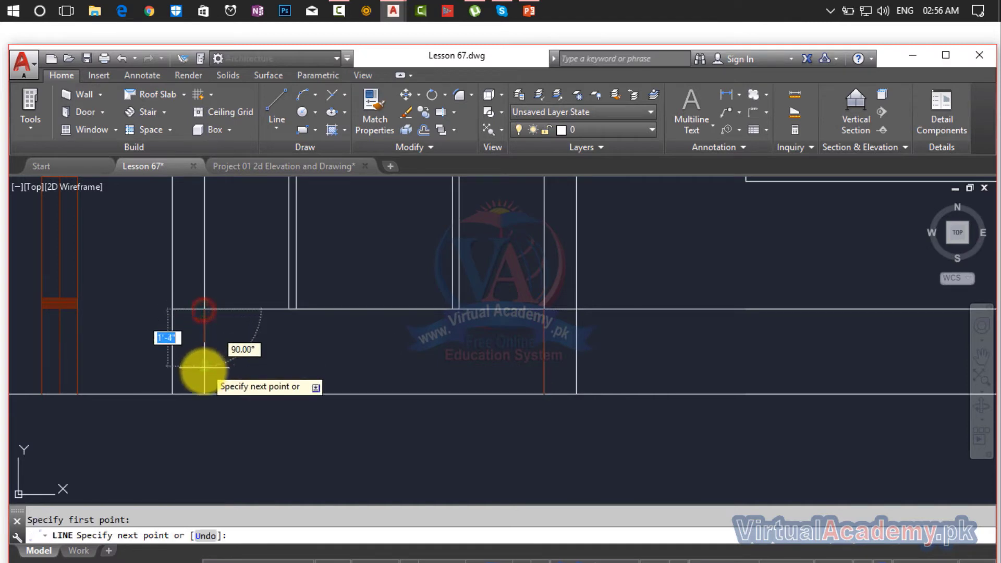
pyautogui.click(201, 392)
pyautogui.press('Return')
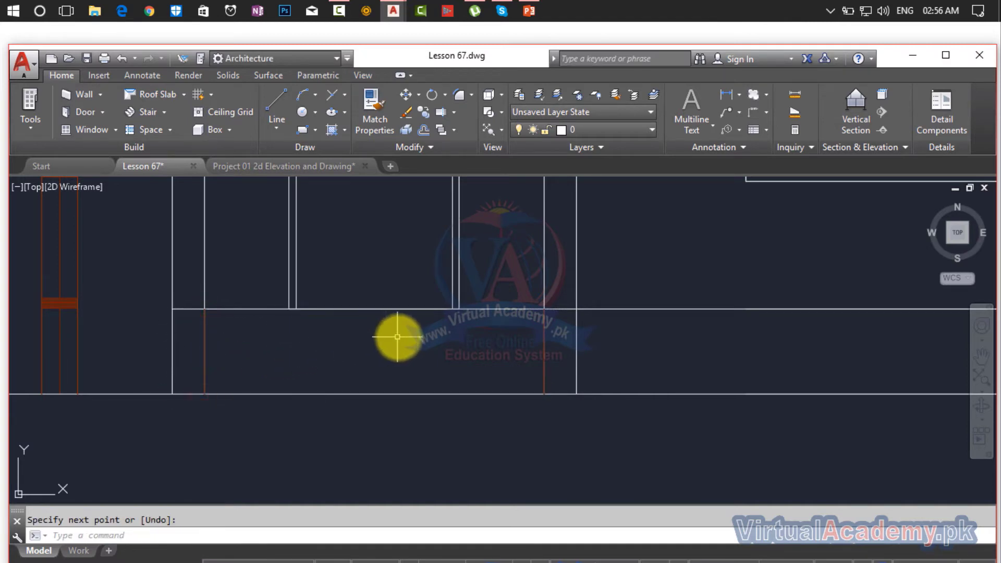
# - Draw a horizontal line under the door along the ground line, joining the tops of the two new vertical lines
pyautogui.moveTo(398, 335); pyautogui.dragTo(489, 360, button='middle')
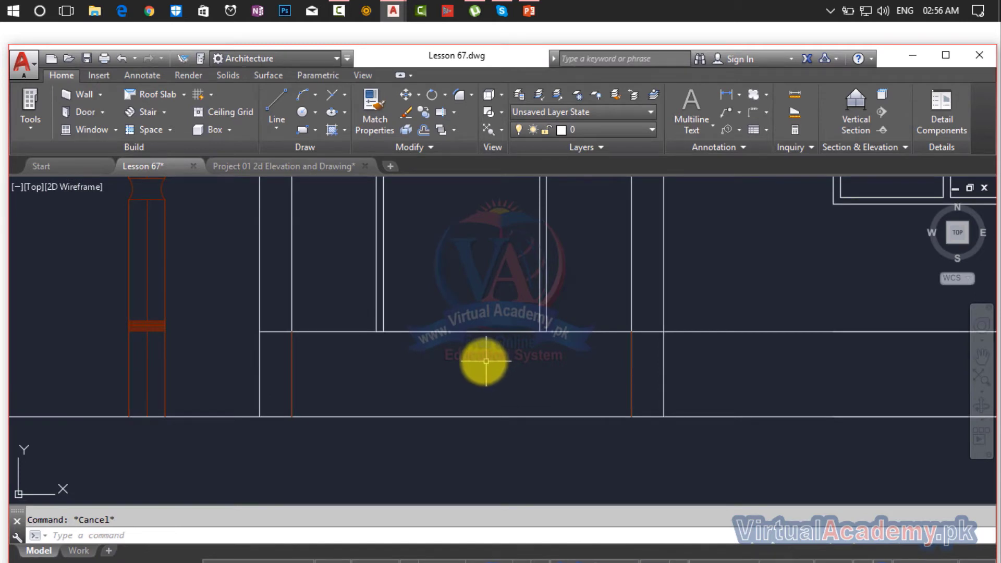
pyautogui.click(291, 332)
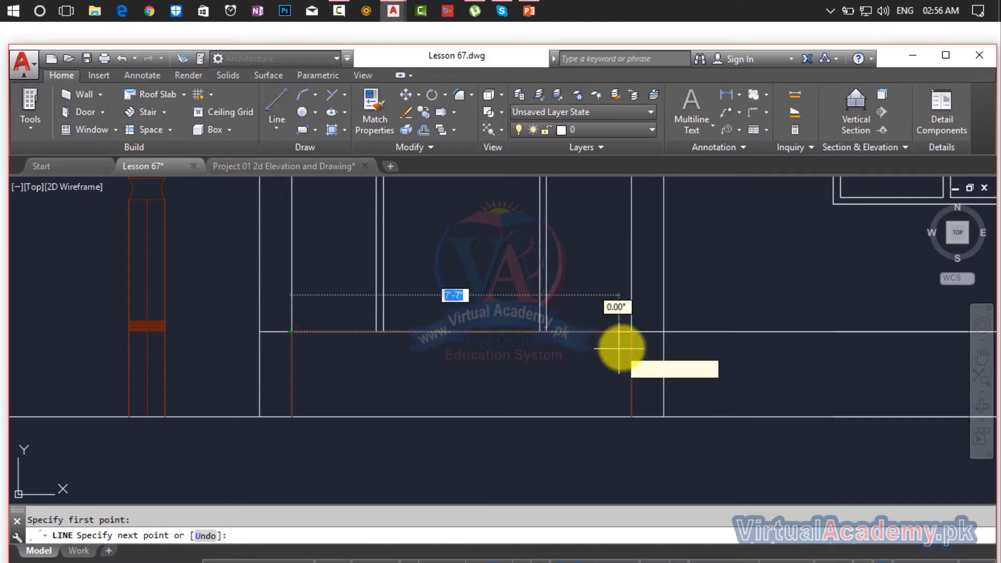
pyautogui.click(632, 332)
pyautogui.press('Return')
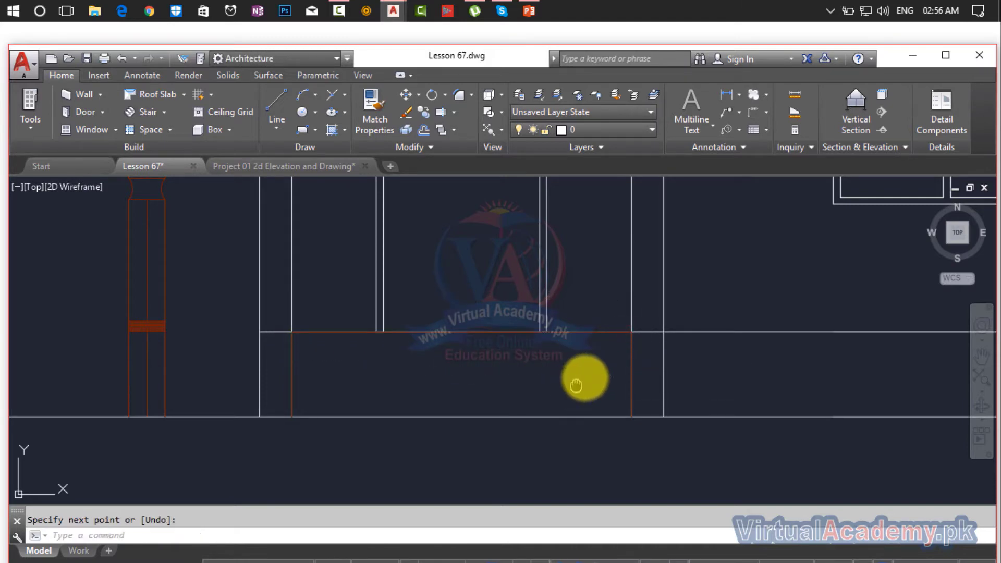
pyautogui.moveTo(576, 386); pyautogui.dragTo(591, 372, button='middle')
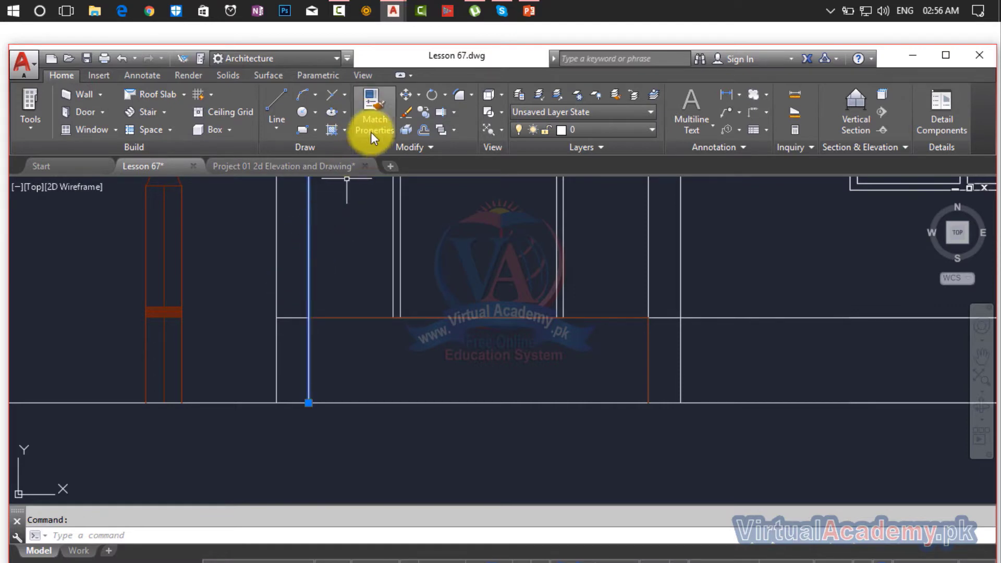
# - Match the brown lines outlining the plinth below the door to the properties of the white door frame line
pyautogui.press('Escape')
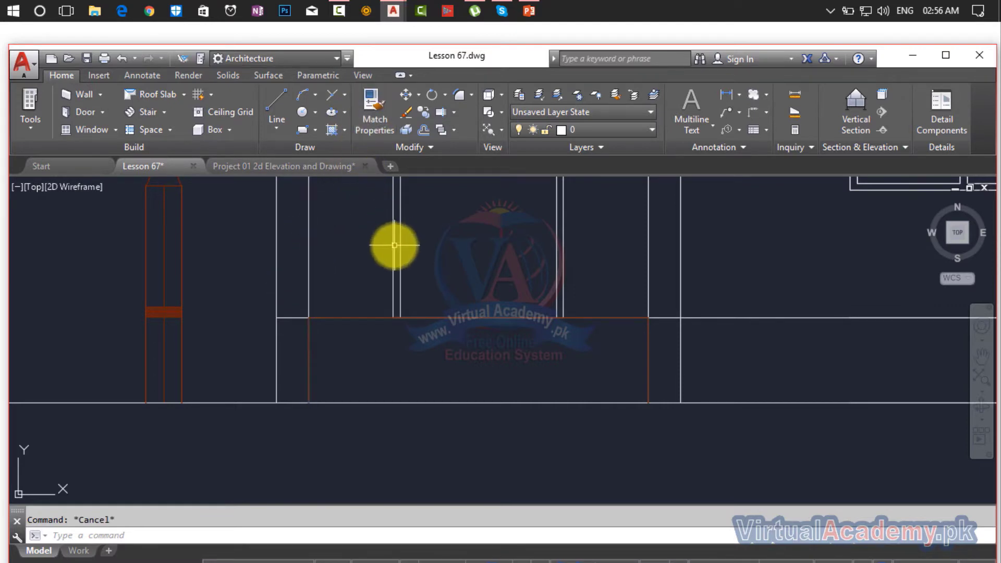
pyautogui.click(370, 119)
pyautogui.click(346, 309)
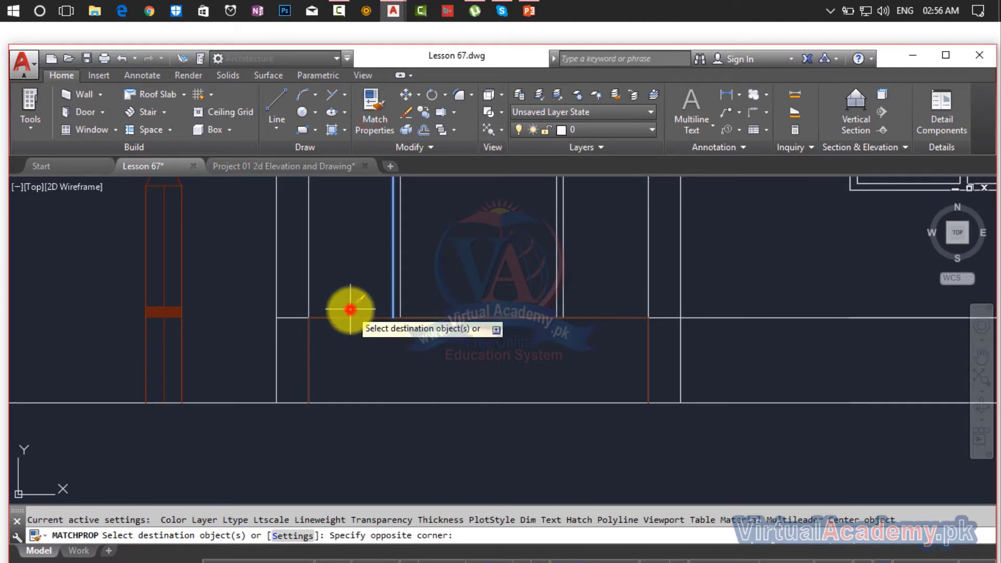
pyautogui.click(340, 350)
pyautogui.click(342, 354)
pyautogui.click(286, 380)
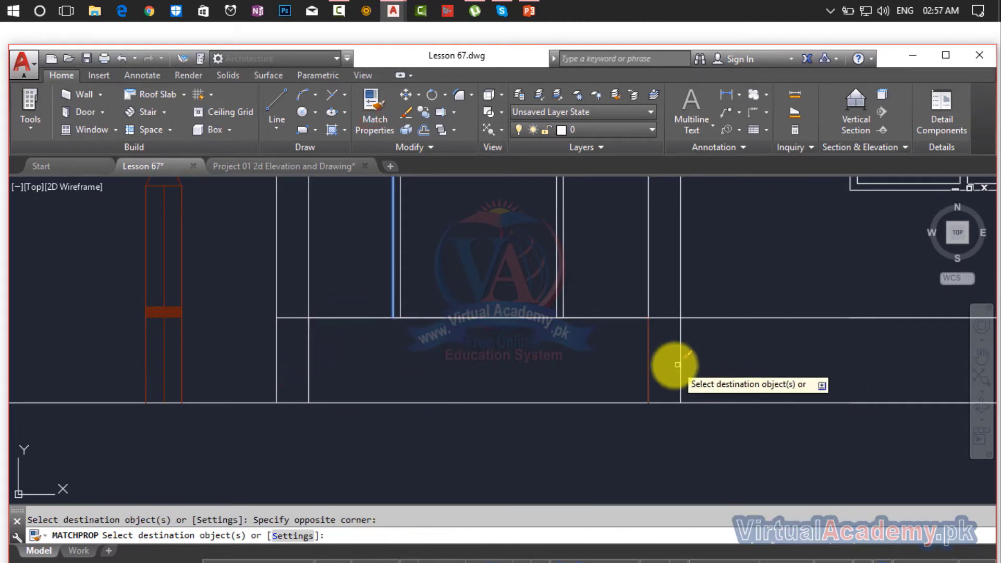
pyautogui.click(661, 357)
pyautogui.click(620, 372)
pyautogui.press('Escape')
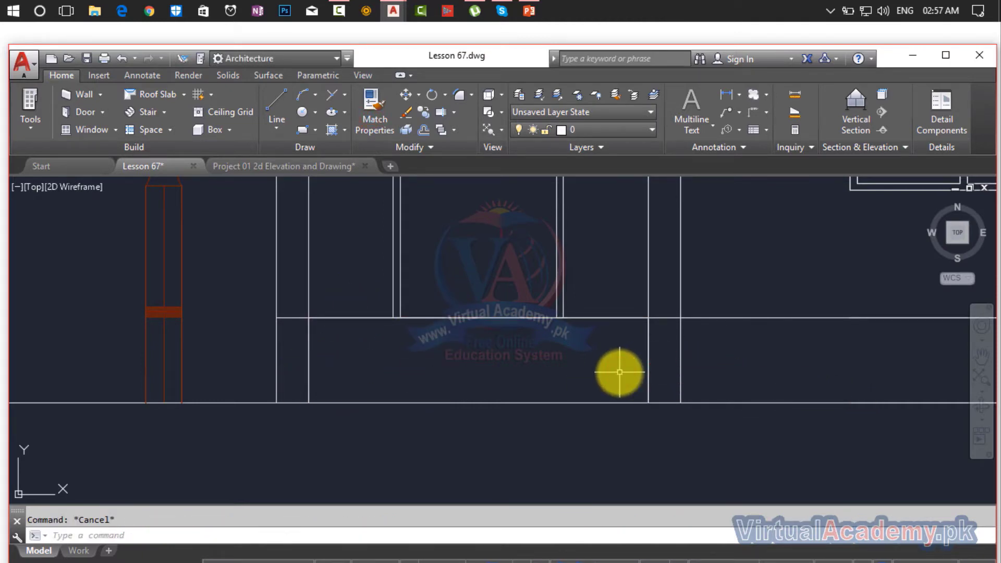
# - Offset the line under the door downward by 7" three times in succession to form the horizontal step lines
pyautogui.write('o')
pyautogui.press('Return')
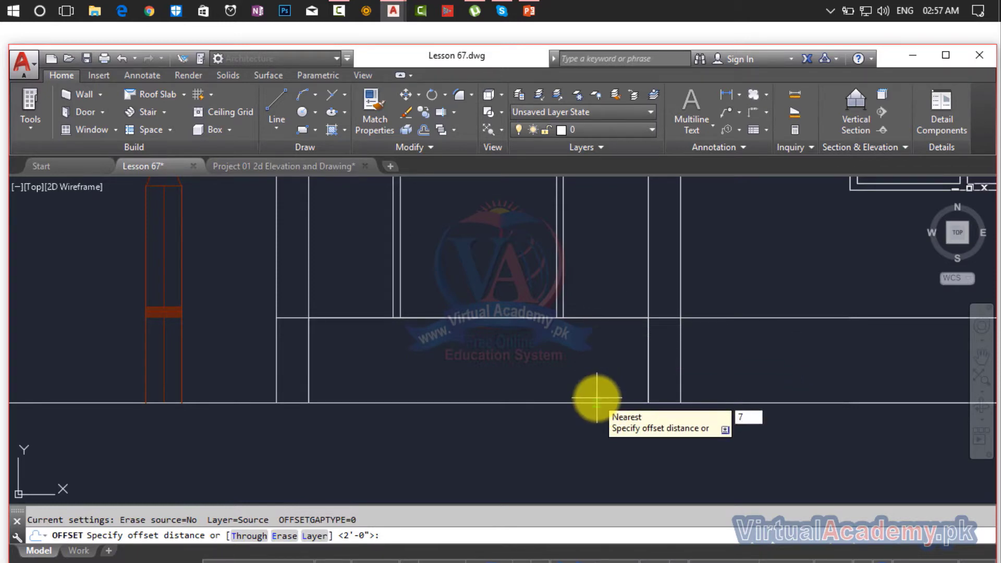
pyautogui.press('Return')
pyautogui.click(599, 316)
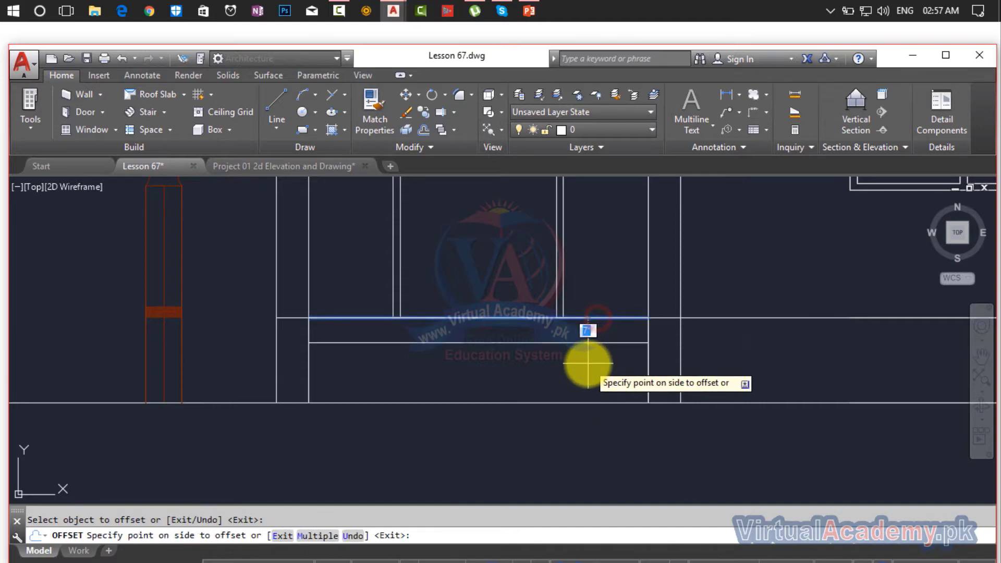
pyautogui.click(584, 348)
pyautogui.click(585, 343)
pyautogui.click(580, 372)
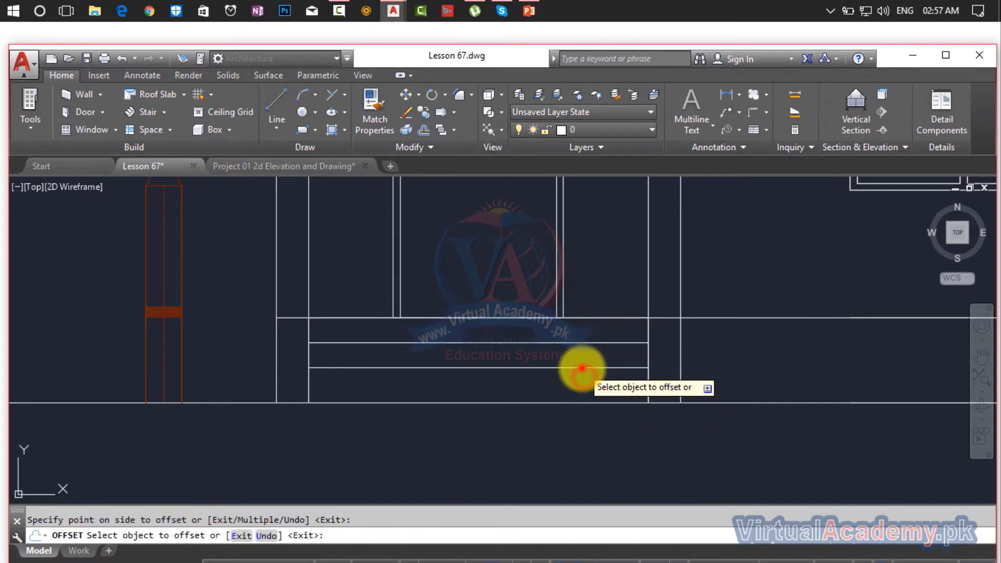
pyautogui.click(576, 368)
pyautogui.click(575, 396)
pyautogui.press('Escape')
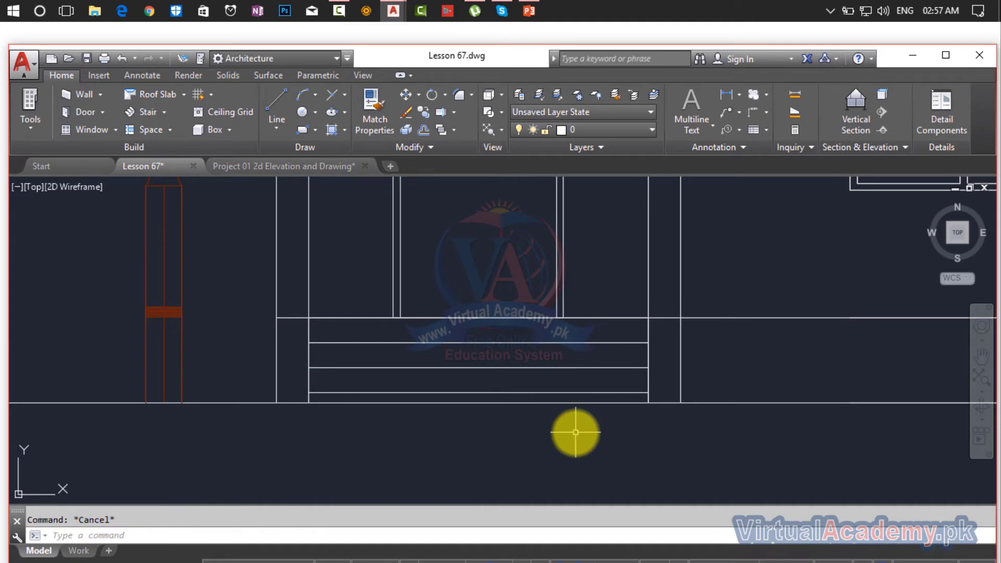
# - Offset the right edge of the entrance steps inward by 3", creating two successive vertical guide lines
pyautogui.press('Return')
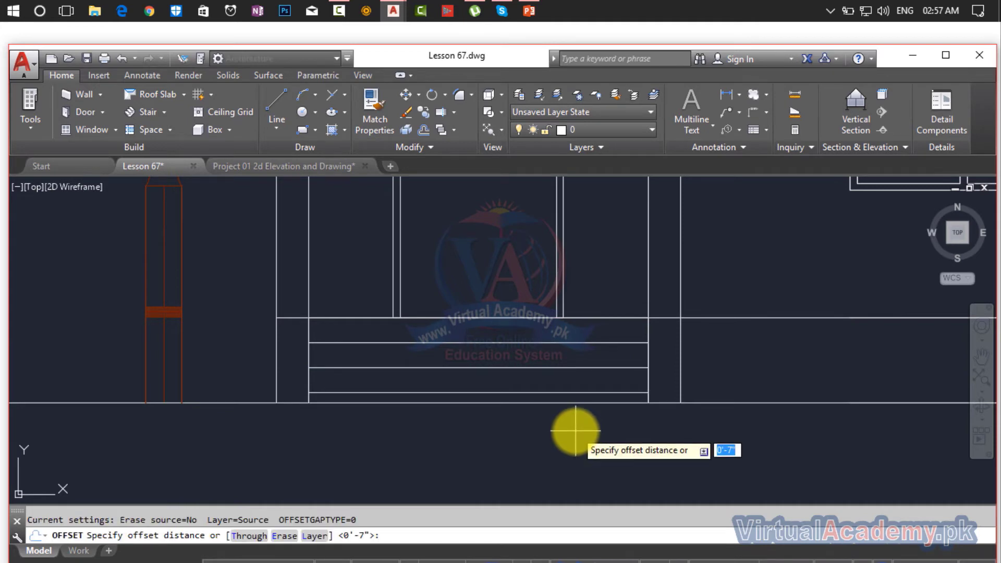
pyautogui.press('Return')
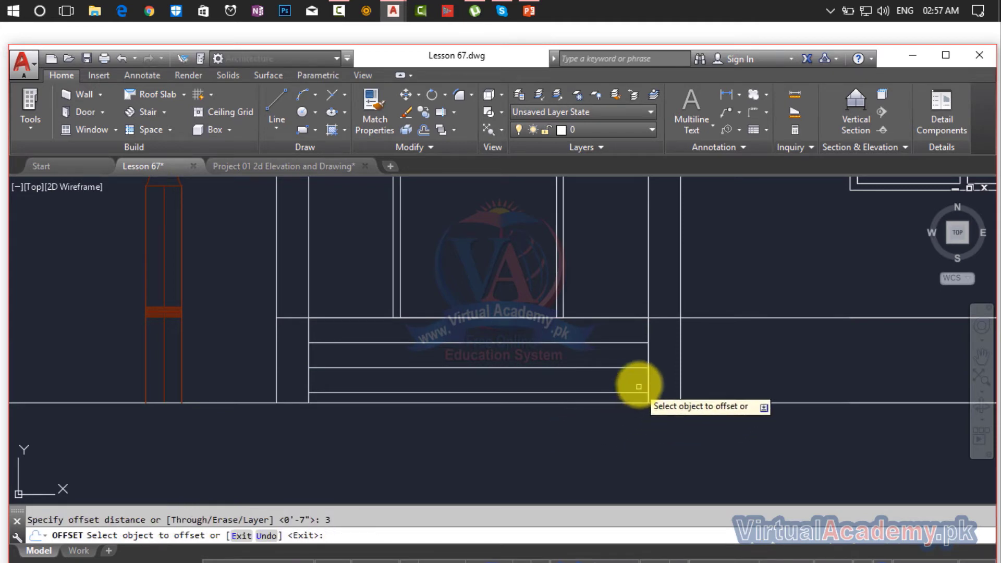
pyautogui.click(648, 353)
pyautogui.click(627, 361)
pyautogui.click(637, 356)
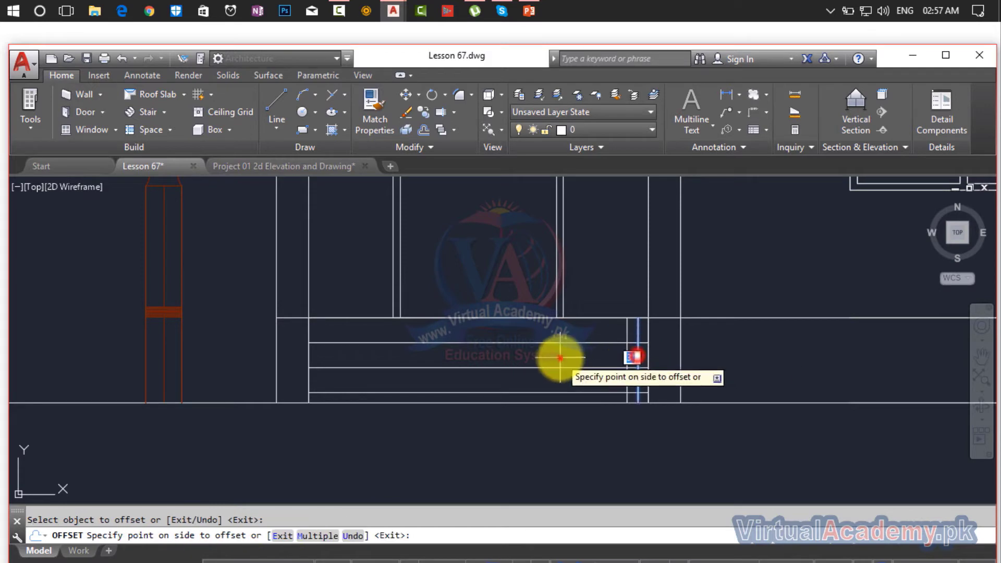
pyautogui.click(542, 357)
# - Offset the left edge of the entrance steps inward three times by 3" and add a third 3" offset on the right side
pyautogui.click(308, 355)
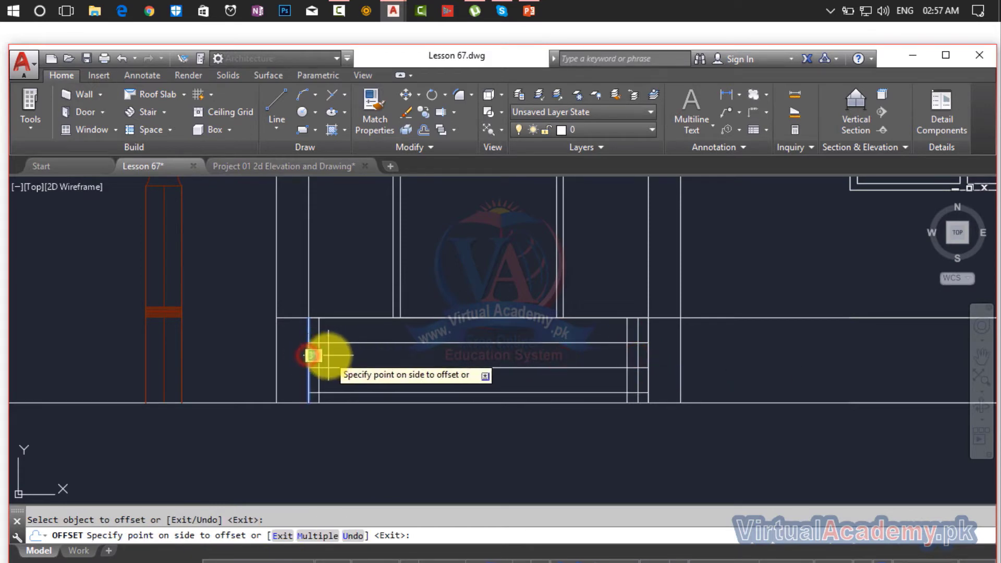
pyautogui.click(325, 356)
pyautogui.click(319, 357)
pyautogui.click(343, 357)
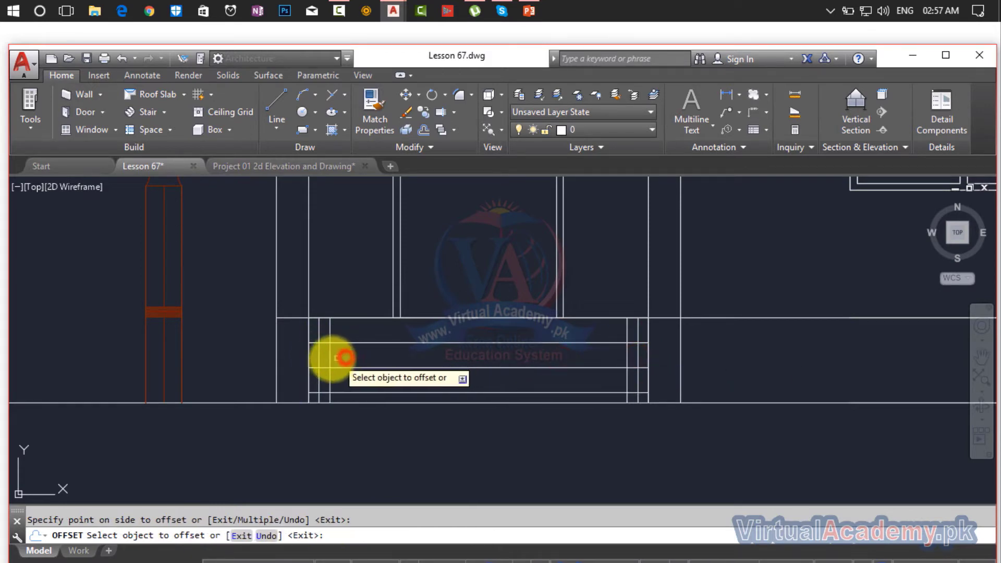
pyautogui.click(330, 358)
pyautogui.click(340, 357)
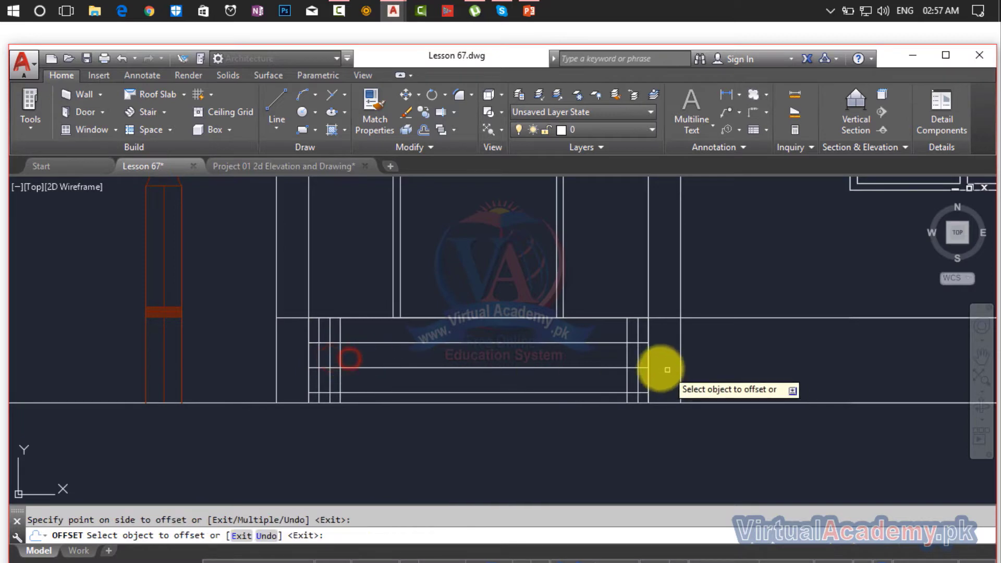
pyautogui.click(627, 358)
pyautogui.click(579, 360)
pyautogui.press('Escape')
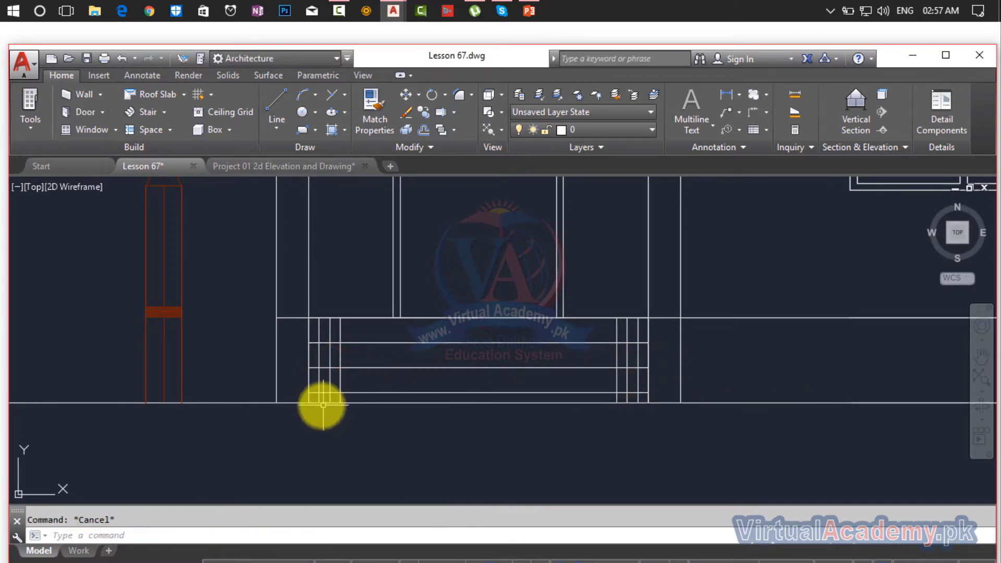
# - Draw a stepped polyline from the left base corner up through the guide line intersections to the line under the door
pyautogui.scroll(5, 320, 402)
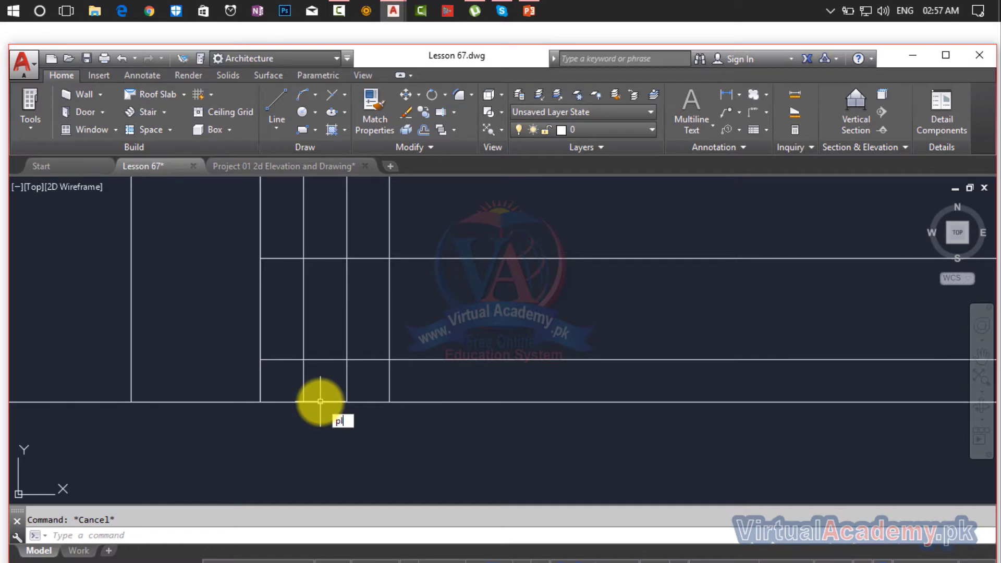
pyautogui.press('Return')
pyautogui.click(260, 402)
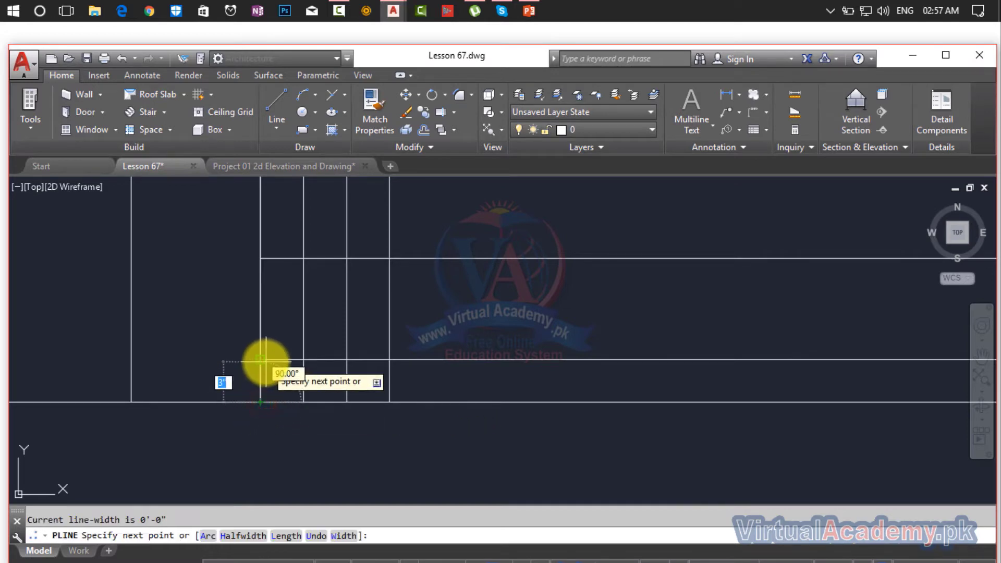
pyautogui.click(260, 360)
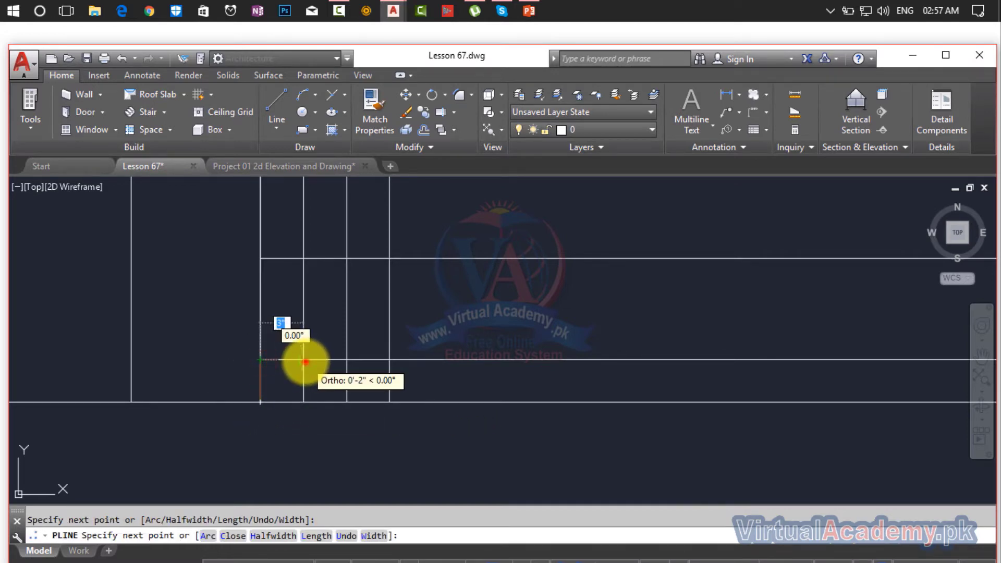
pyautogui.click(304, 361)
pyautogui.click(303, 258)
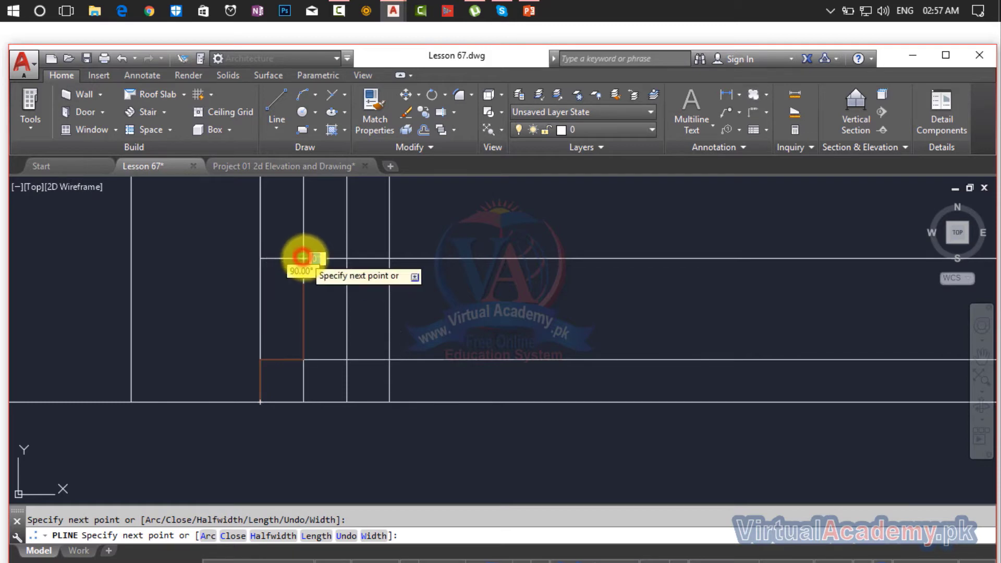
pyautogui.moveTo(303, 258); pyautogui.dragTo(343, 474, button='middle')
pyautogui.click(341, 372)
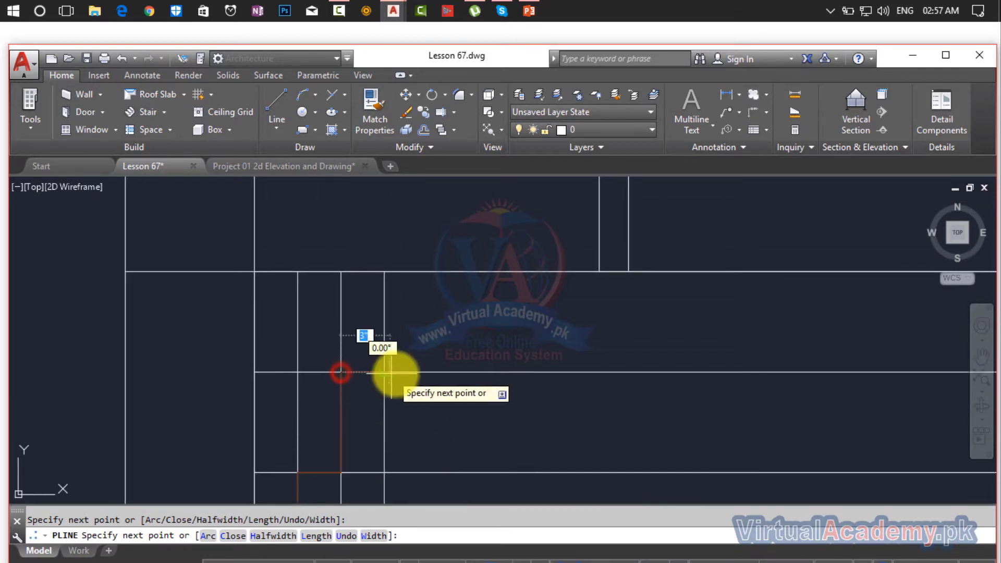
pyautogui.click(385, 373)
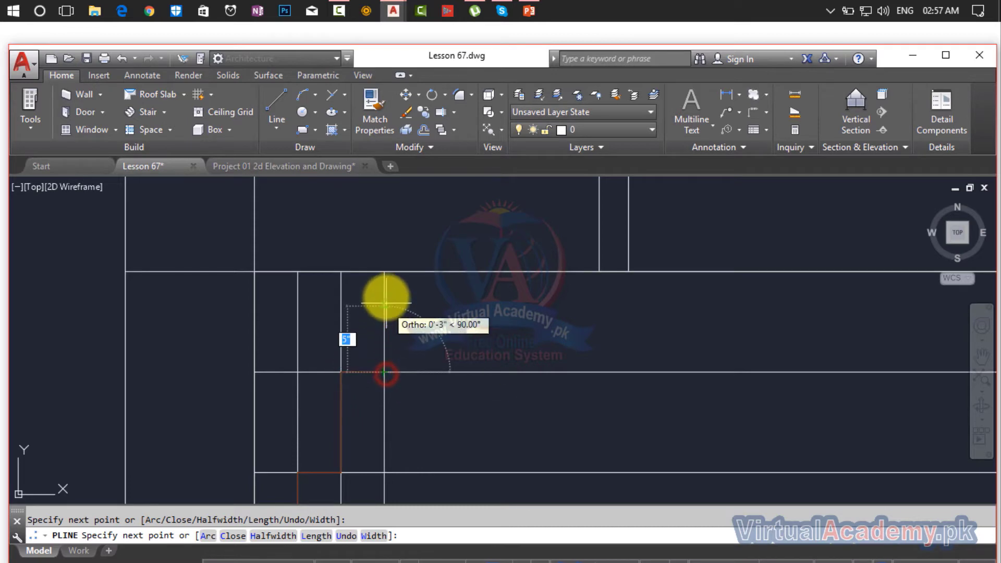
pyautogui.click(383, 273)
pyautogui.press('Return')
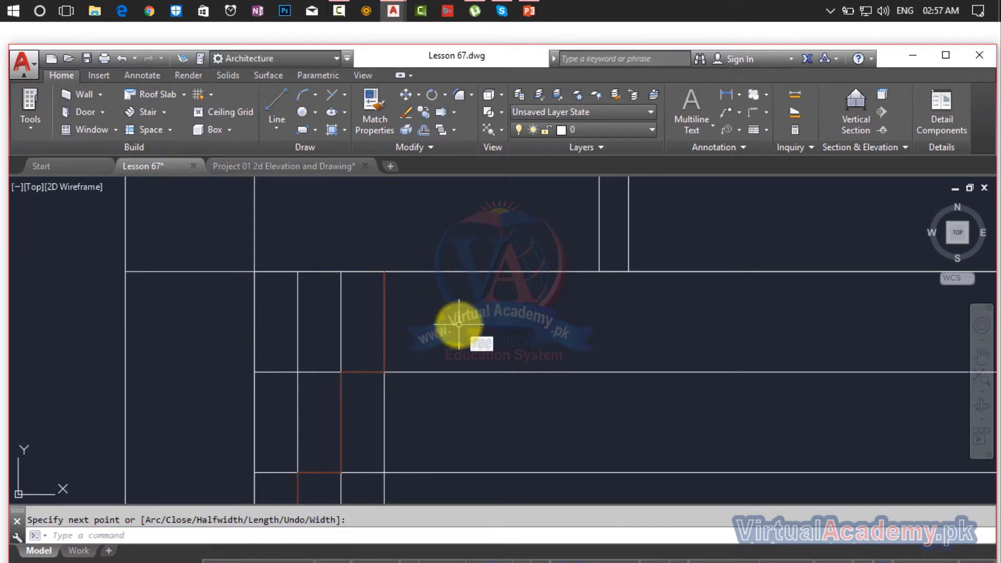
# - Mirror the stepped polyline about the vertical centre line of the door onto the right side, keeping the original
pyautogui.press('Return')
pyautogui.click(384, 337)
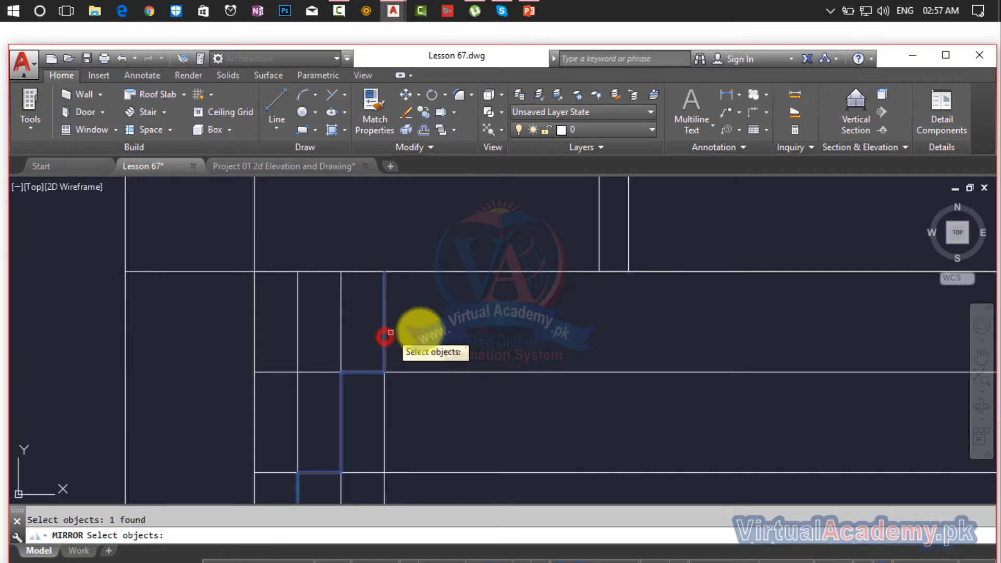
pyautogui.press('Return')
pyautogui.scroll(-3, 617, 335)
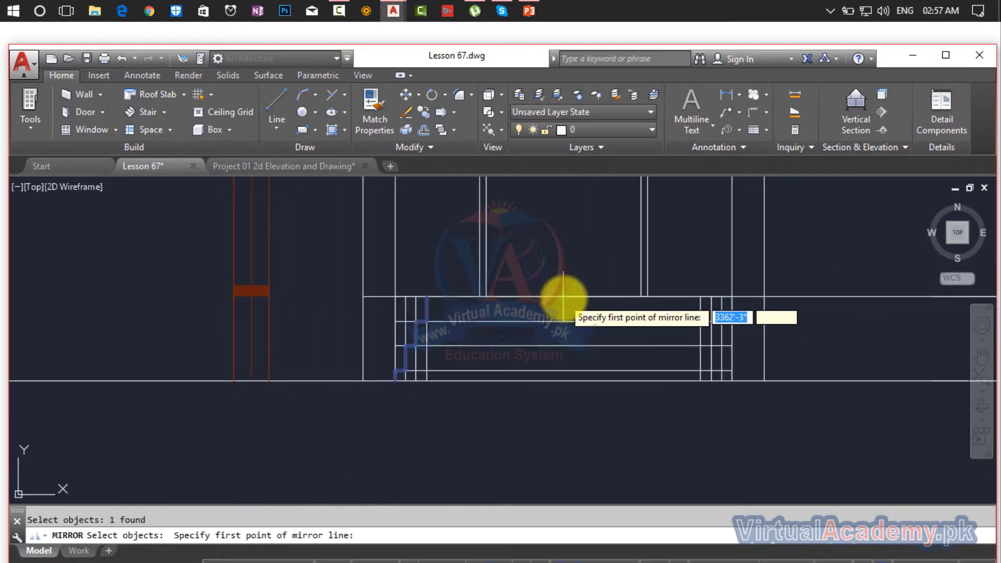
pyautogui.click(563, 296)
pyautogui.click(564, 443)
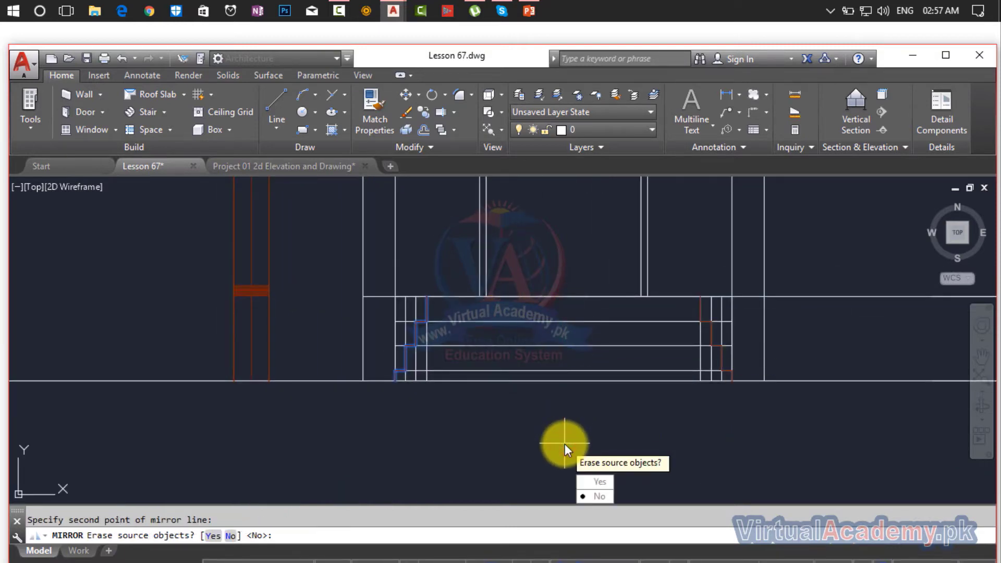
pyautogui.press('Return')
pyautogui.scroll(4, 480, 365)
pyautogui.press('Escape')
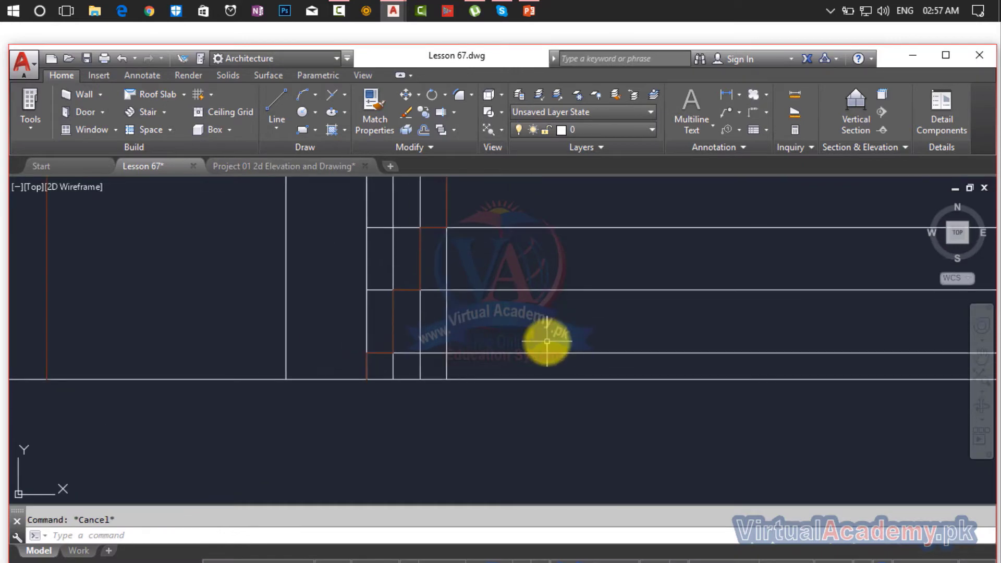
# - Trim the vertical guide lines beneath the treads of the left stepped profile, row by row from the base upward
pyautogui.write('tr')
pyautogui.press('Return')
pyautogui.scroll(5, 464, 360)
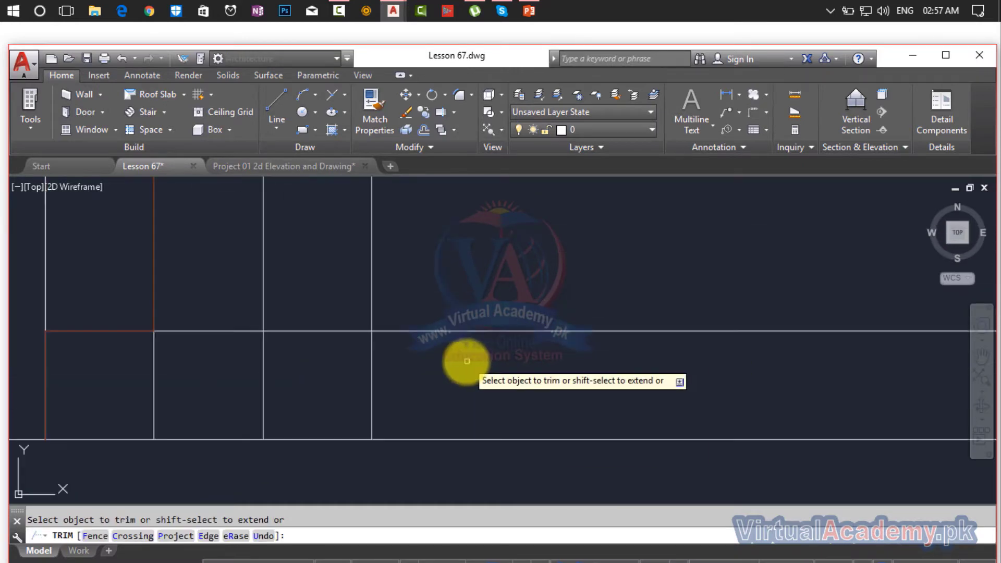
pyautogui.click(464, 364)
pyautogui.click(252, 399)
pyautogui.scroll(-4, 313, 417)
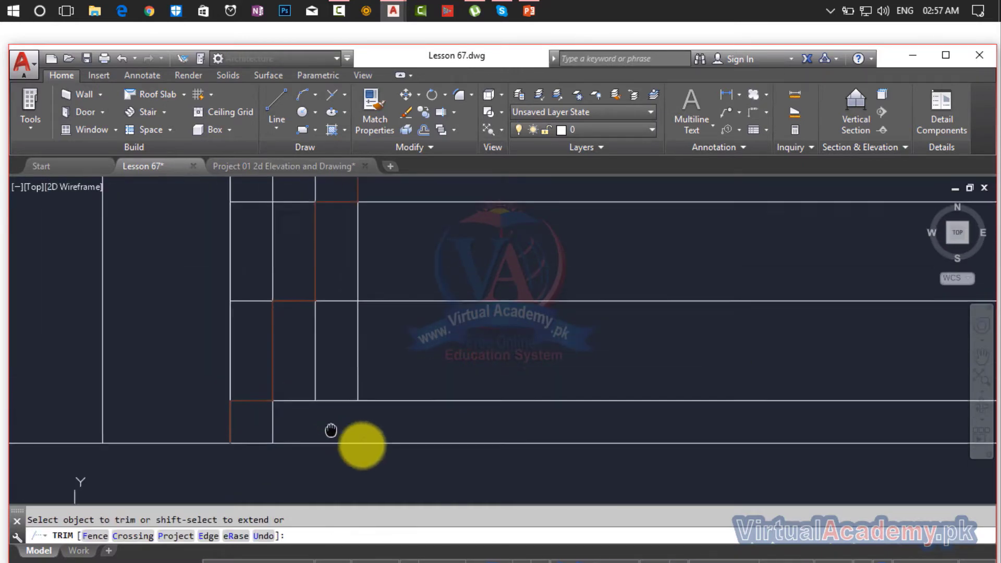
pyautogui.click(450, 383)
pyautogui.click(369, 393)
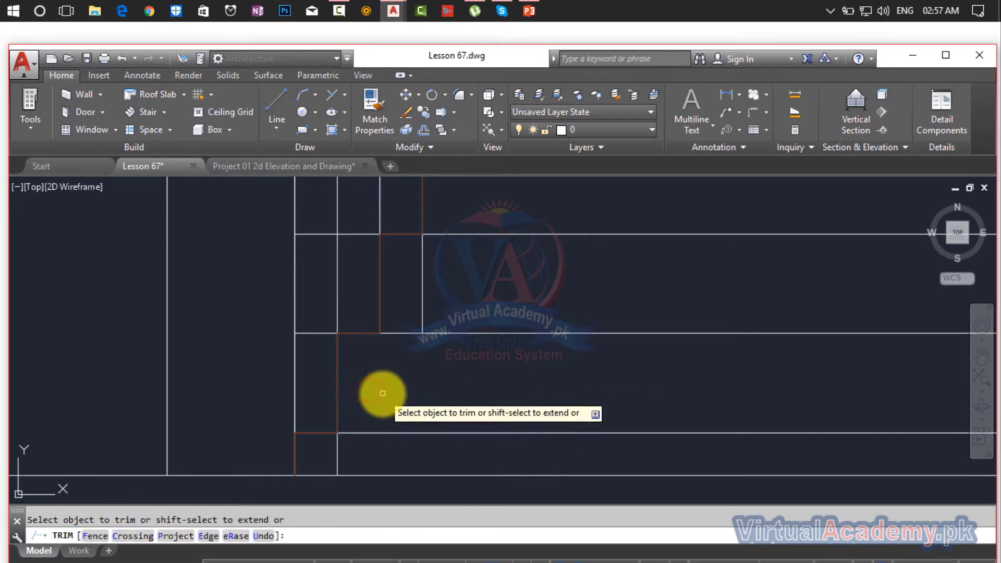
pyautogui.moveTo(393, 378); pyautogui.dragTo(408, 434, button='middle')
pyautogui.click(450, 347)
pyautogui.click(424, 346)
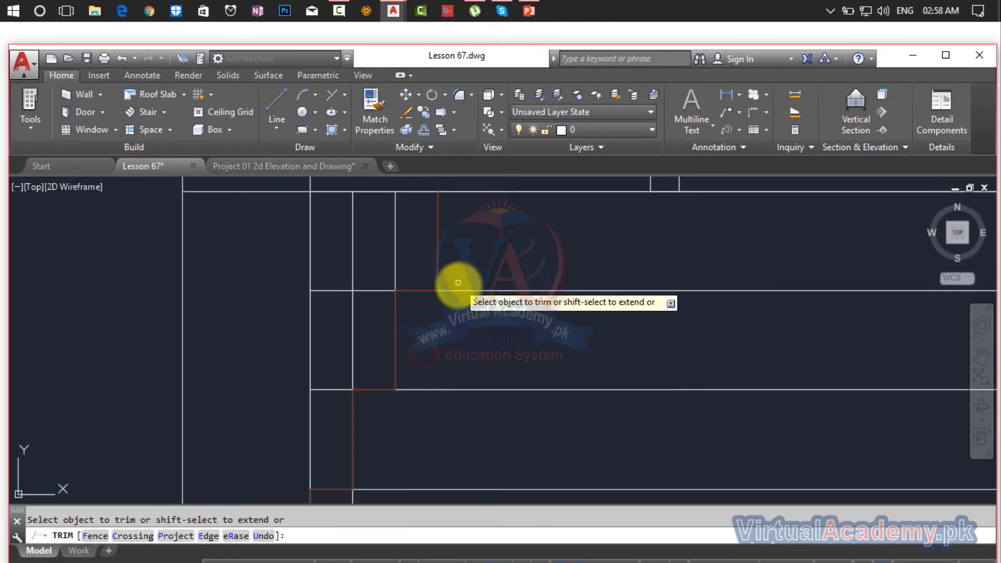
# - Trim the vertical guide lines above the left stepped profile and the horizontal segment joining the middle tread's guide to the profile
pyautogui.moveTo(458, 361); pyautogui.dragTo(459, 418, button='middle')
pyautogui.click(412, 306)
pyautogui.click(339, 313)
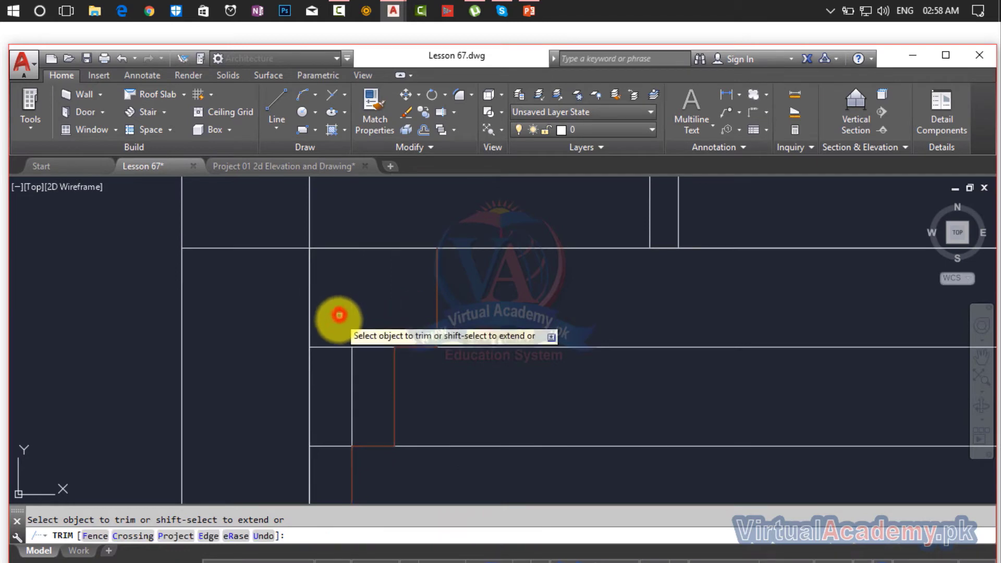
pyautogui.click(365, 327)
pyautogui.click(349, 364)
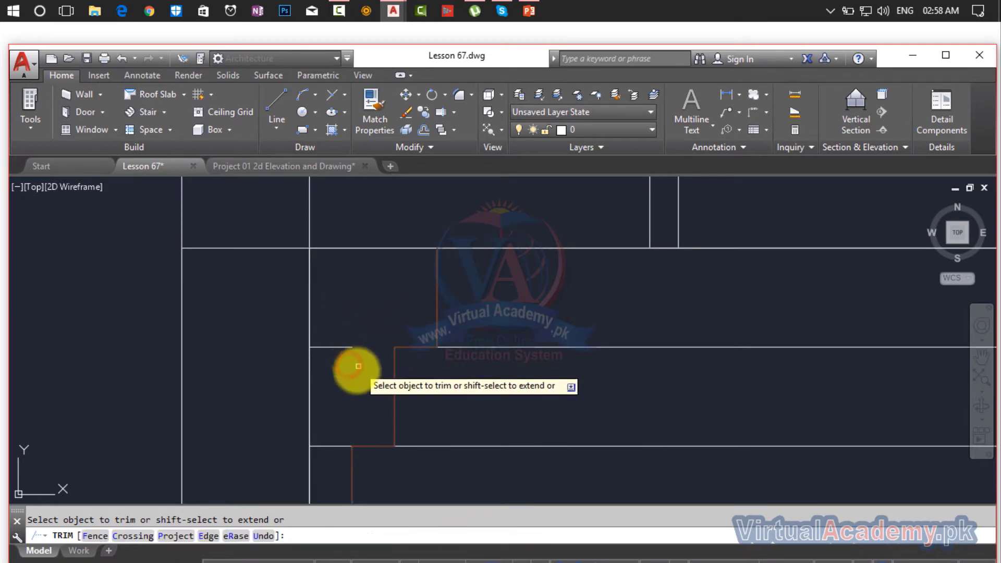
# - Trim the horizontal tread guide lines that extend outward past the left stepped profile, from the upper tread down to the lowest
pyautogui.click(348, 340)
pyautogui.click(335, 363)
pyautogui.moveTo(338, 385); pyautogui.dragTo(378, 304, button='middle')
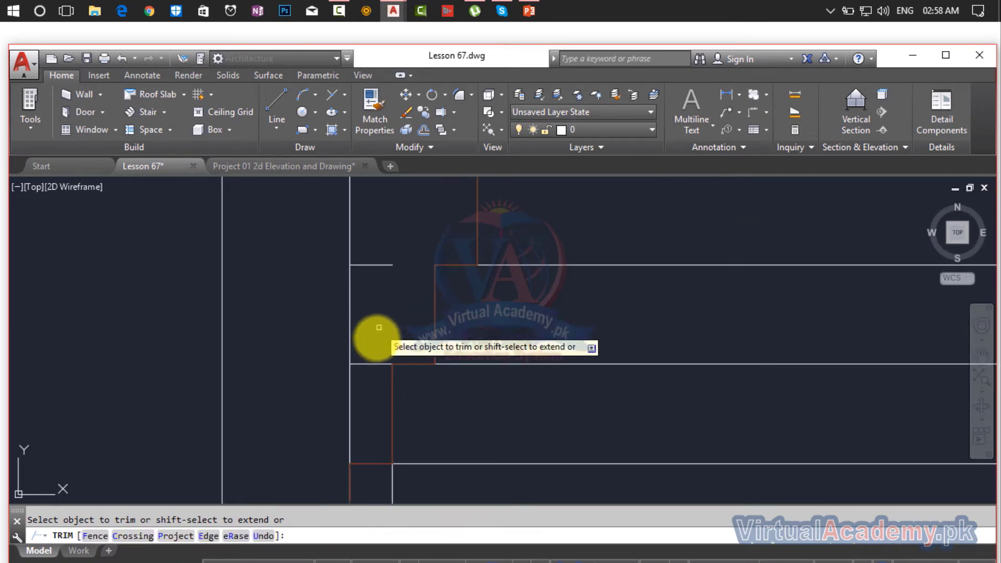
pyautogui.click(376, 341)
pyautogui.click(366, 390)
pyautogui.scroll(-1, 369, 412)
pyautogui.moveTo(372, 402); pyautogui.dragTo(388, 305, button='middle')
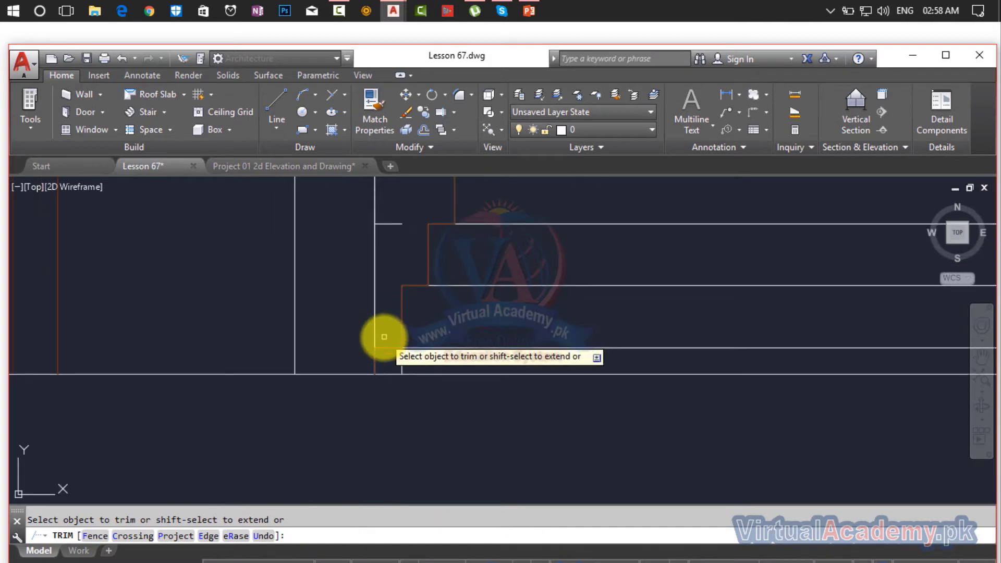
pyautogui.click(384, 337)
pyautogui.click(384, 398)
pyautogui.moveTo(384, 354); pyautogui.dragTo(387, 485, button='middle')
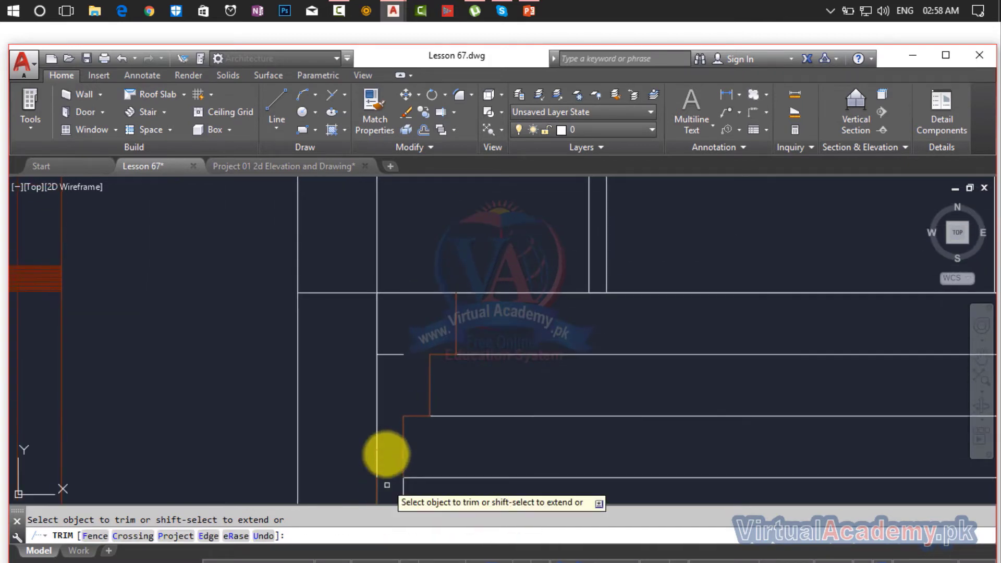
# - Erase the detached short horizontal segment left over beside the left stepped profile
pyautogui.press('Escape')
pyautogui.click(387, 349)
pyautogui.click(388, 357)
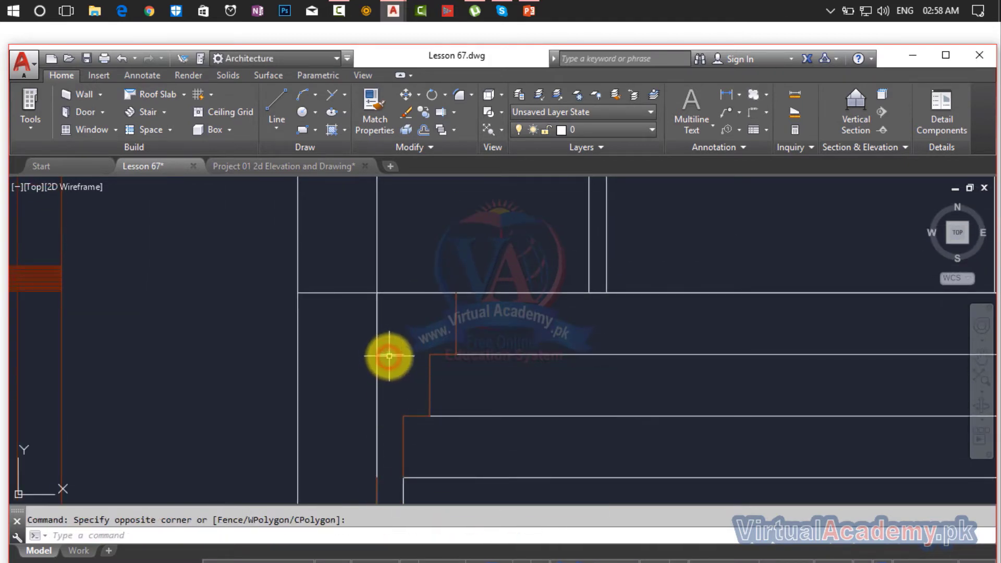
pyautogui.scroll(-5, 412, 380)
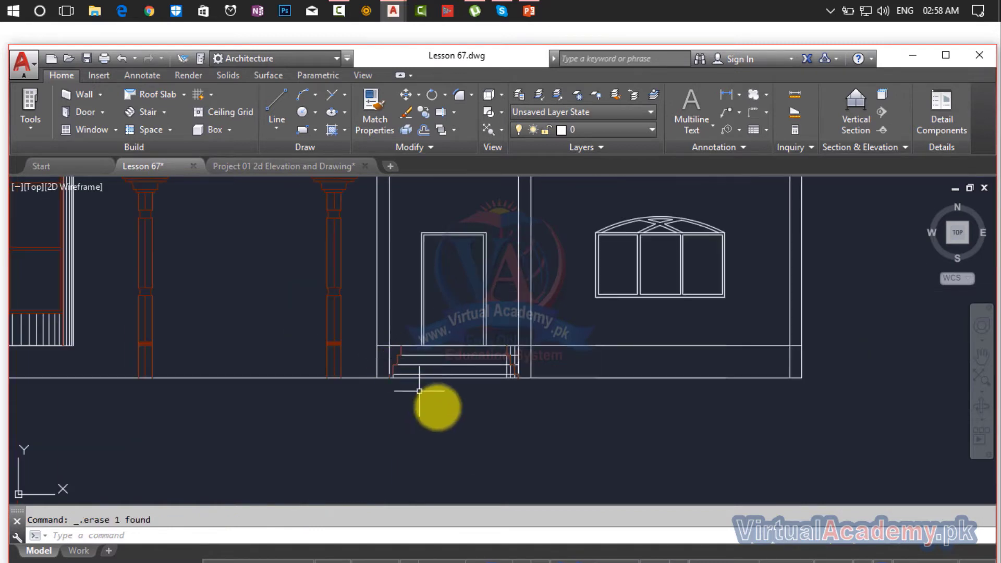
# - Fillet the left profile's lowest riser with the bottom tread line to form a sharp corner at radius 0"
pyautogui.scroll(5, 408, 390)
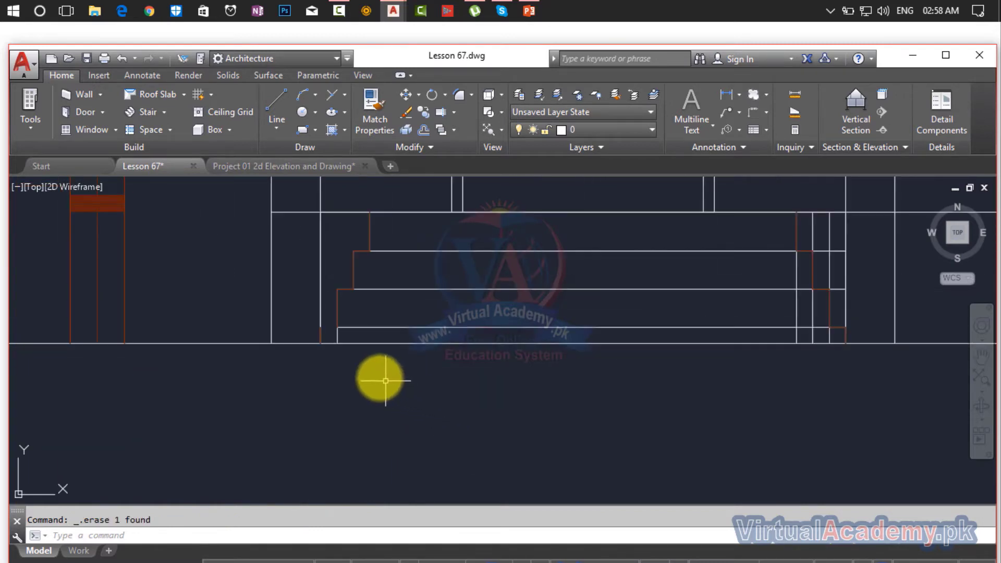
pyautogui.scroll(3, 337, 344)
pyautogui.scroll(-3, 336, 344)
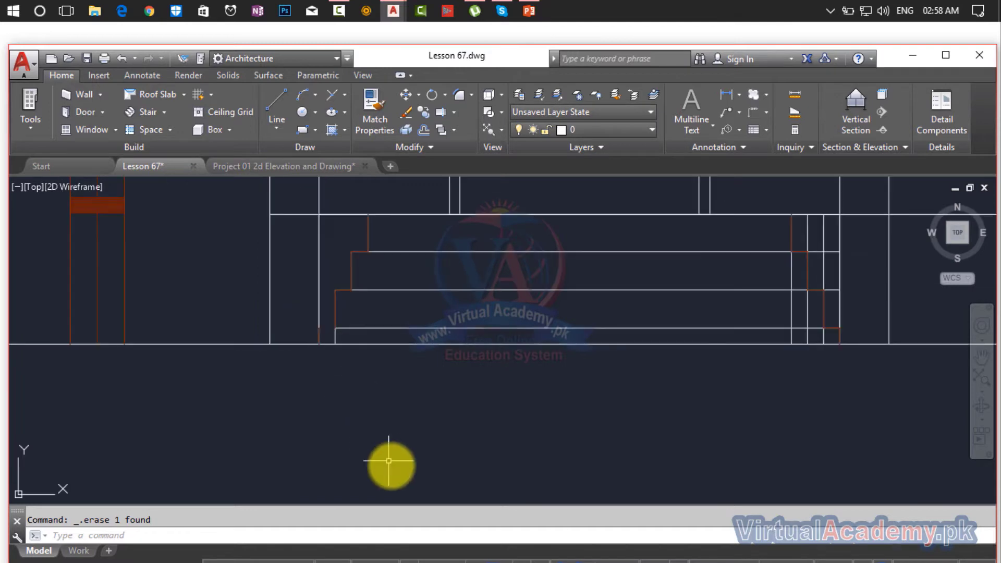
pyautogui.scroll(3, 330, 345)
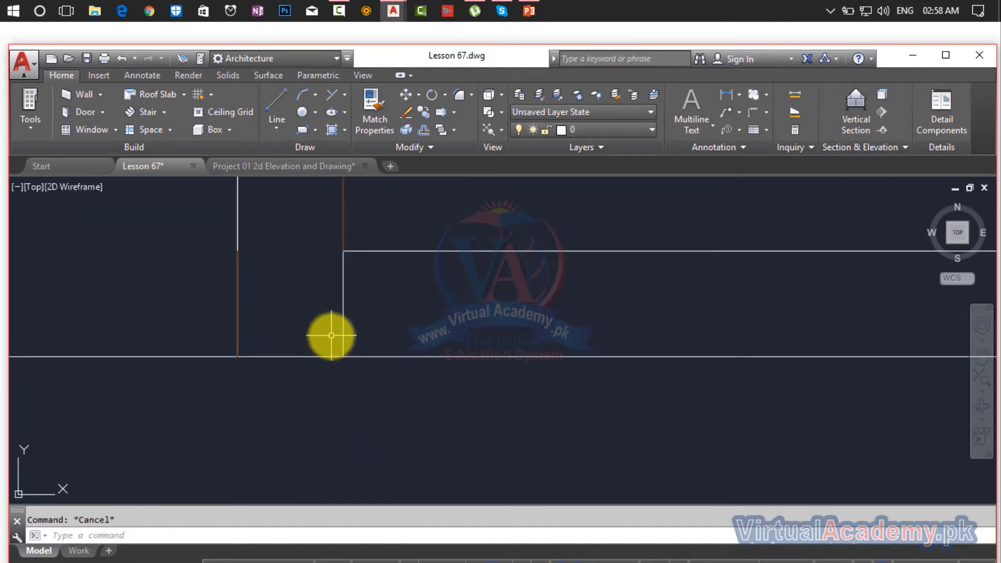
pyautogui.press('Return')
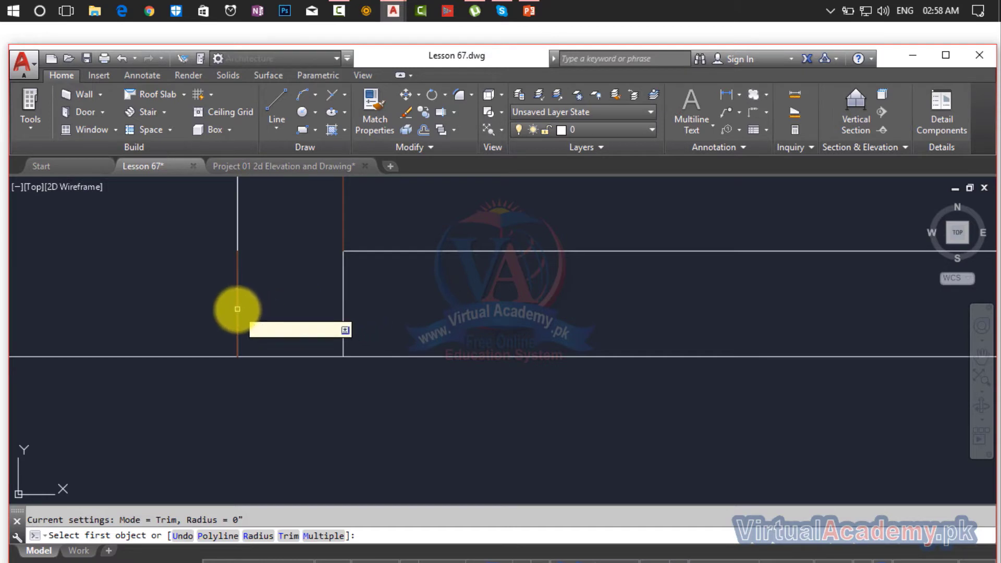
pyautogui.click(237, 308)
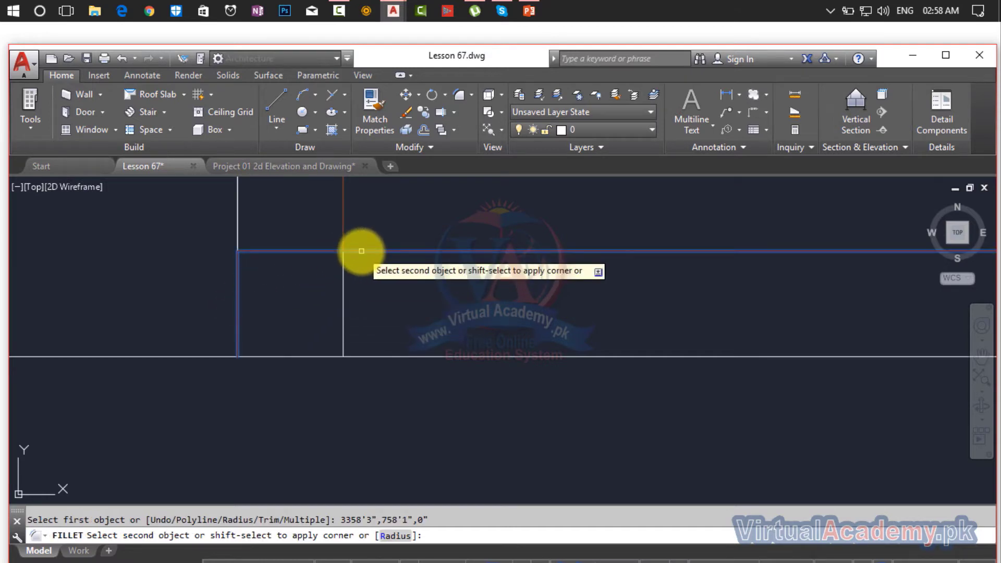
pyautogui.click(361, 251)
pyautogui.scroll(-2, 361, 318)
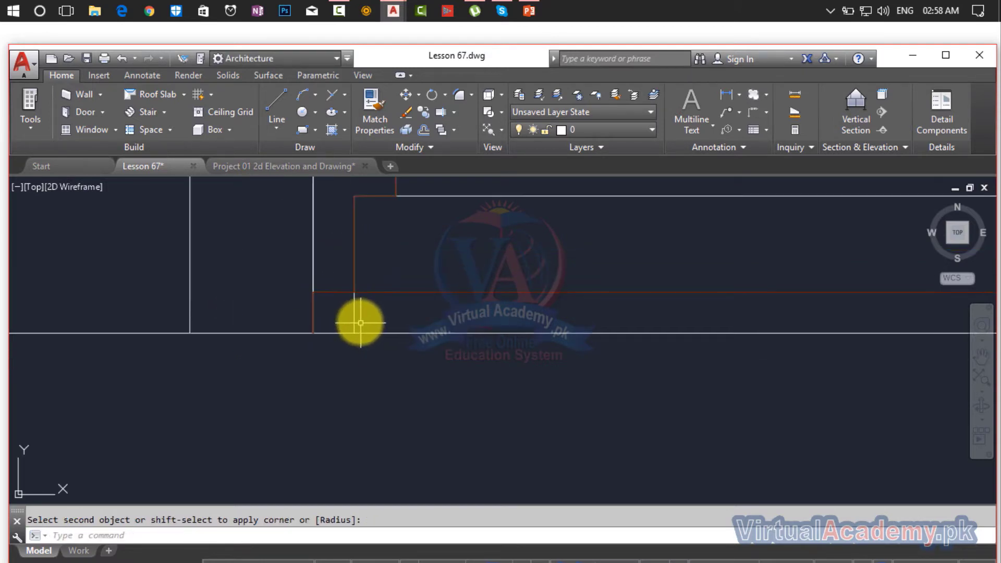
pyautogui.click(357, 316)
pyautogui.click(353, 316)
pyautogui.press('Escape')
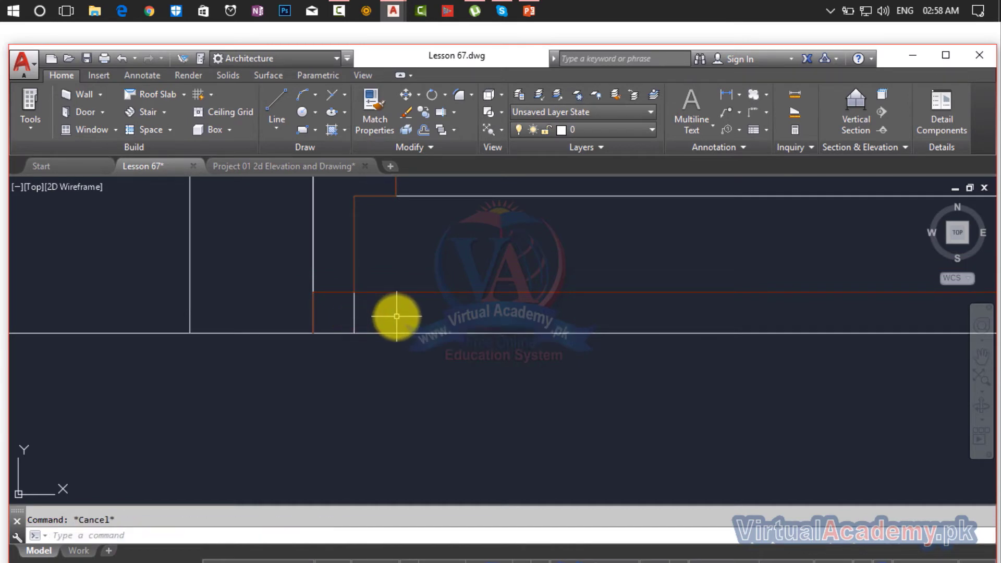
# - Trim the vertical guide segment between the bottom tread line and the ground line at the left end of the steps
pyautogui.write('tr')
pyautogui.press('Return')
pyautogui.press('Return')
pyautogui.click(371, 307)
pyautogui.click(342, 318)
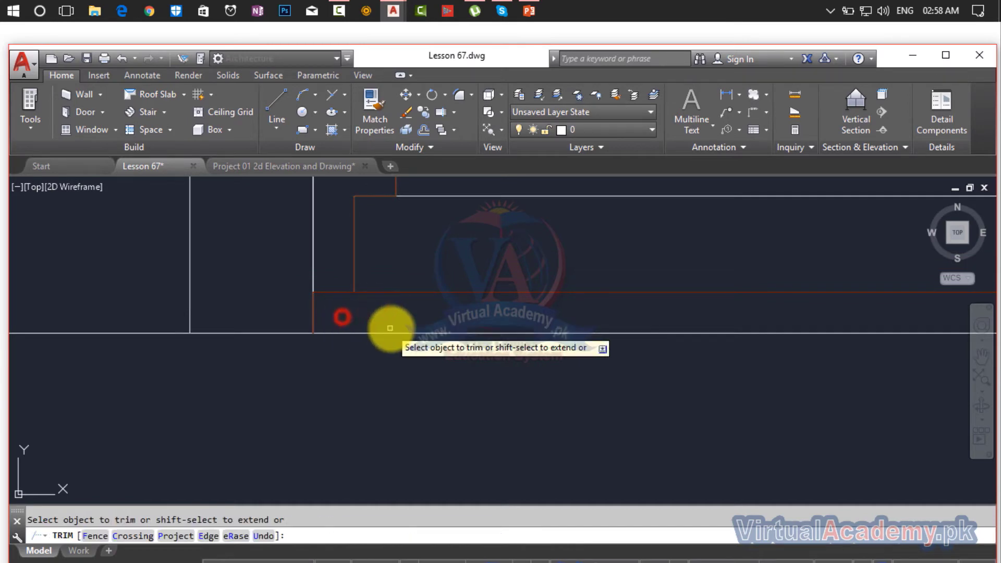
# - Trim the three vertical guide segments between the bottom tread line and the ground line at the right end of the steps
pyautogui.scroll(-4, 394, 330)
pyautogui.moveTo(507, 348); pyautogui.dragTo(397, 369, button='middle')
pyautogui.scroll(5, 492, 331)
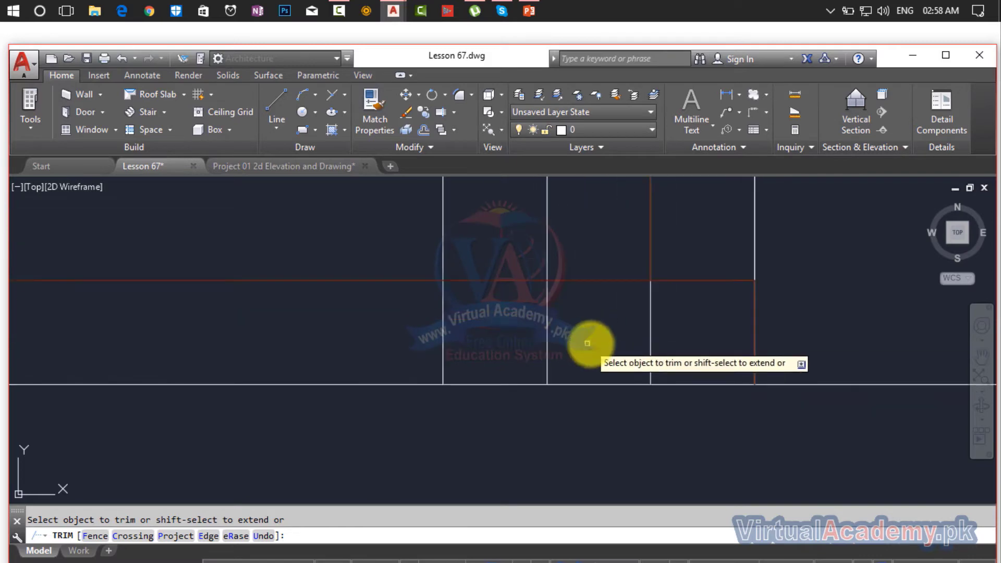
pyautogui.click(678, 332)
pyautogui.click(382, 360)
pyautogui.scroll(-5, 371, 417)
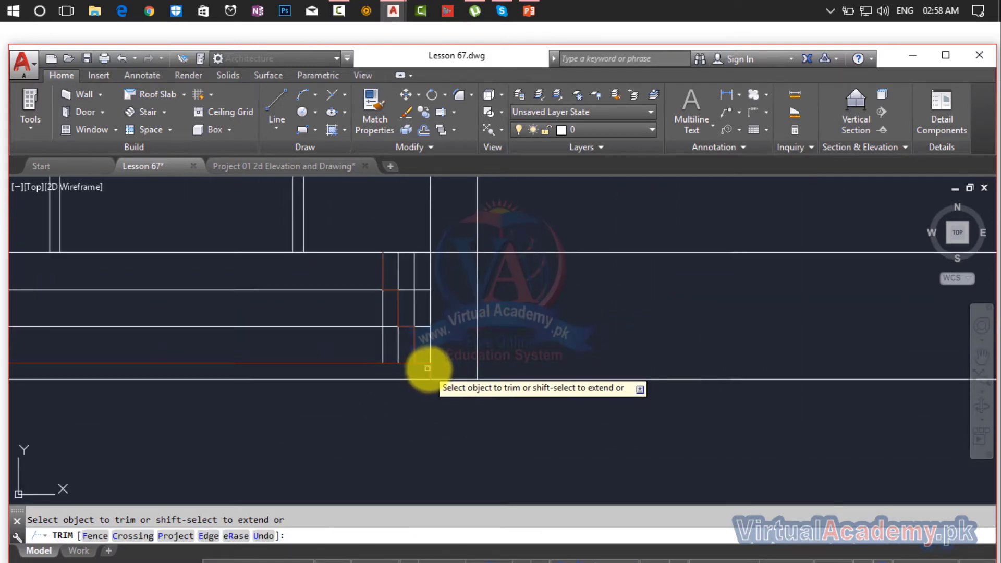
# - Trim the vertical guide segments on both sides of the right profile in the row just above the bottom tread
pyautogui.click(443, 345)
pyautogui.click(427, 348)
pyautogui.scroll(2, 405, 348)
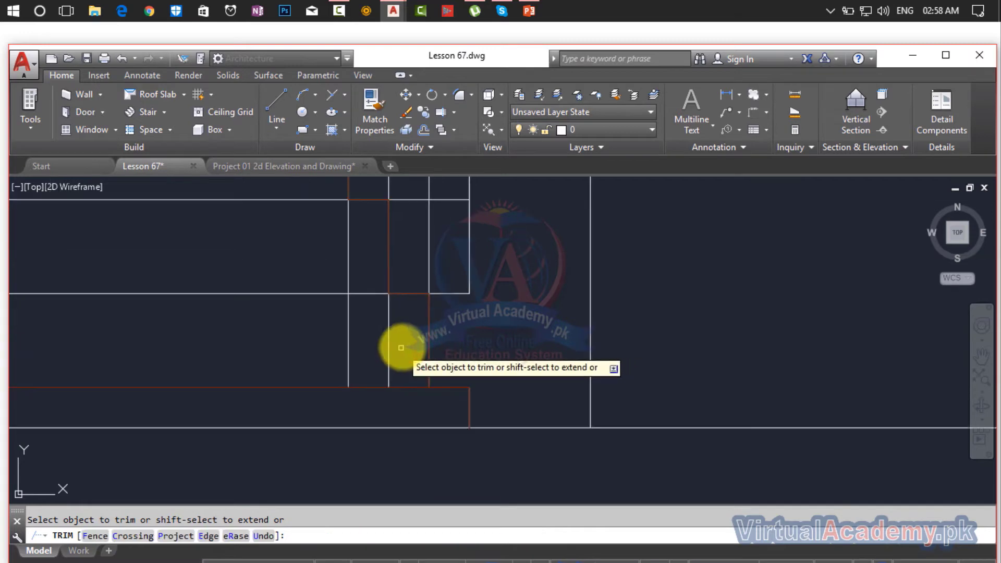
pyautogui.click(405, 344)
pyautogui.click(314, 349)
# - Trim the vertical guide segments on both sides of the right profile in the row below the top step
pyautogui.click(480, 262)
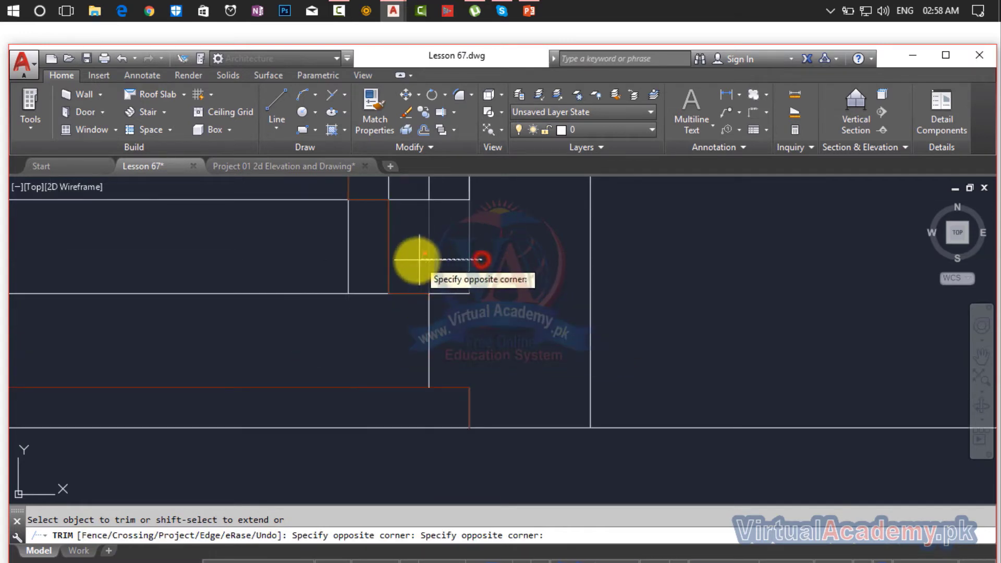
pyautogui.click(415, 261)
pyautogui.click(360, 262)
pyautogui.click(321, 263)
# - Remove the vertical guide segments beside the top riser of the right profile by trimming and erasing them
pyautogui.moveTo(332, 300); pyautogui.dragTo(359, 501, button='middle')
pyautogui.click(508, 365)
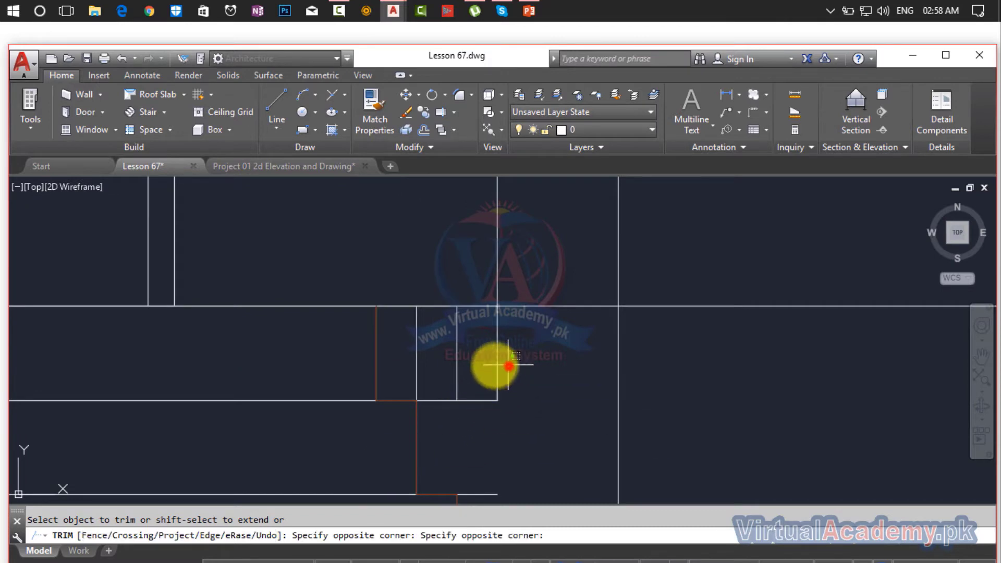
pyautogui.click(417, 367)
pyautogui.click(462, 359)
pyautogui.click(432, 360)
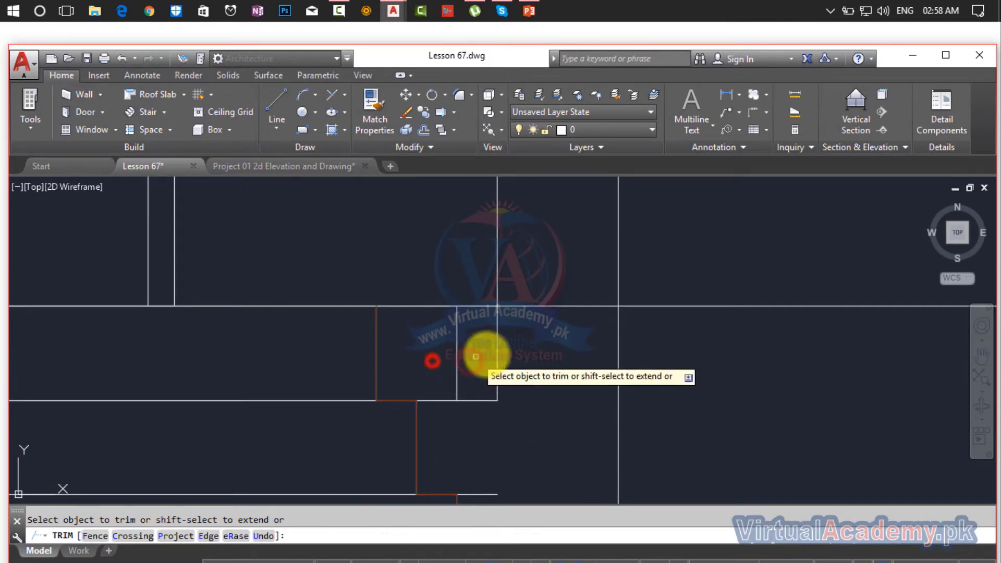
pyautogui.click(508, 348)
pyautogui.click(449, 356)
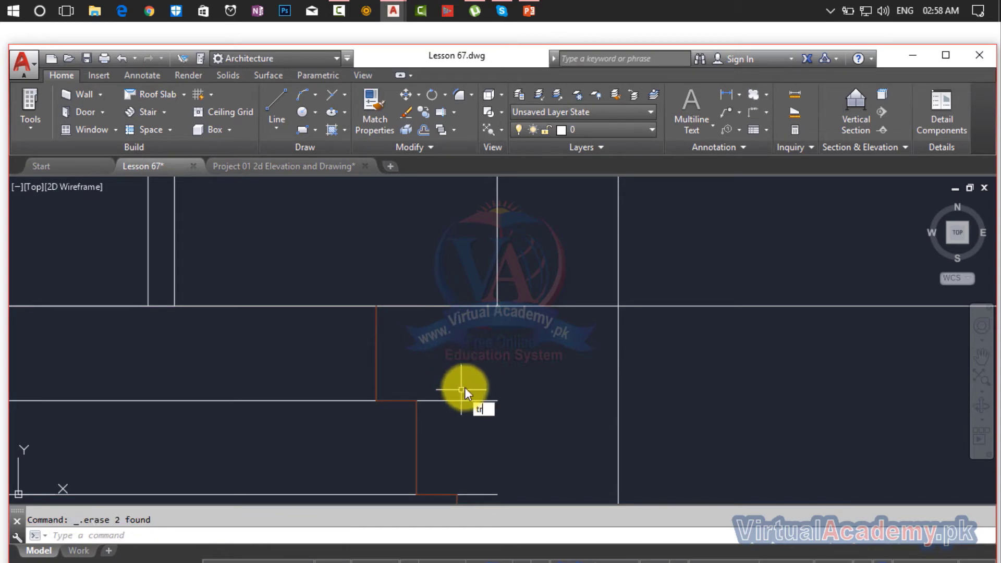
# - Trim the horizontal tread line ends that project outward past the right stepped profile
pyautogui.press('Return')
pyautogui.scroll(-2, 476, 438)
pyautogui.click(493, 441)
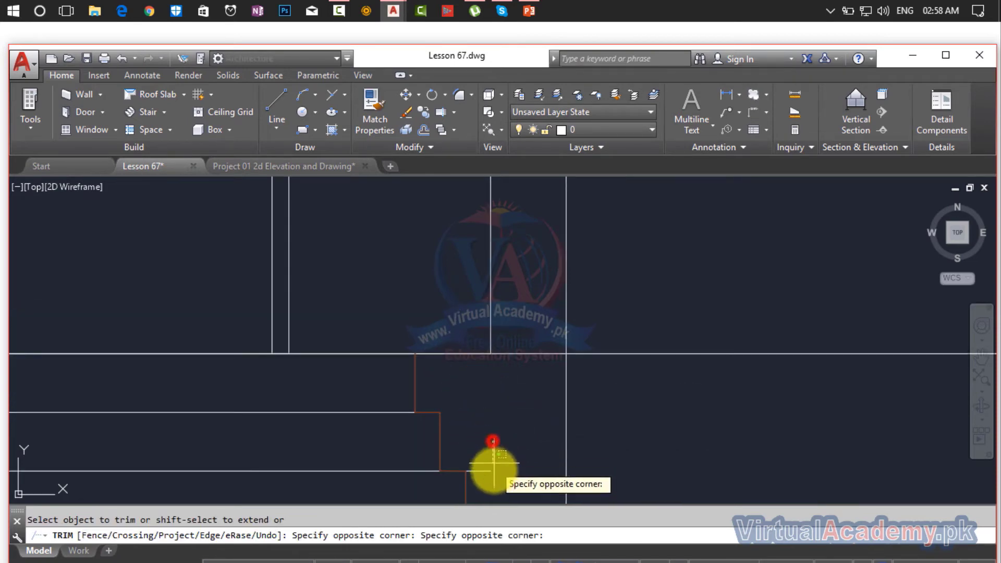
pyautogui.click(493, 464)
pyautogui.scroll(-3, 481, 472)
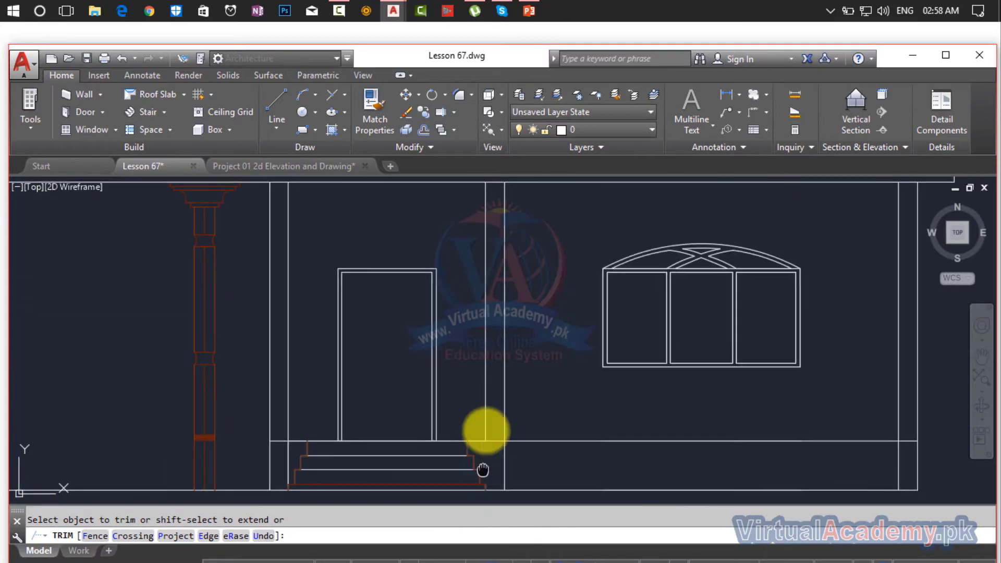
pyautogui.press('Escape')
pyautogui.press('Escape')
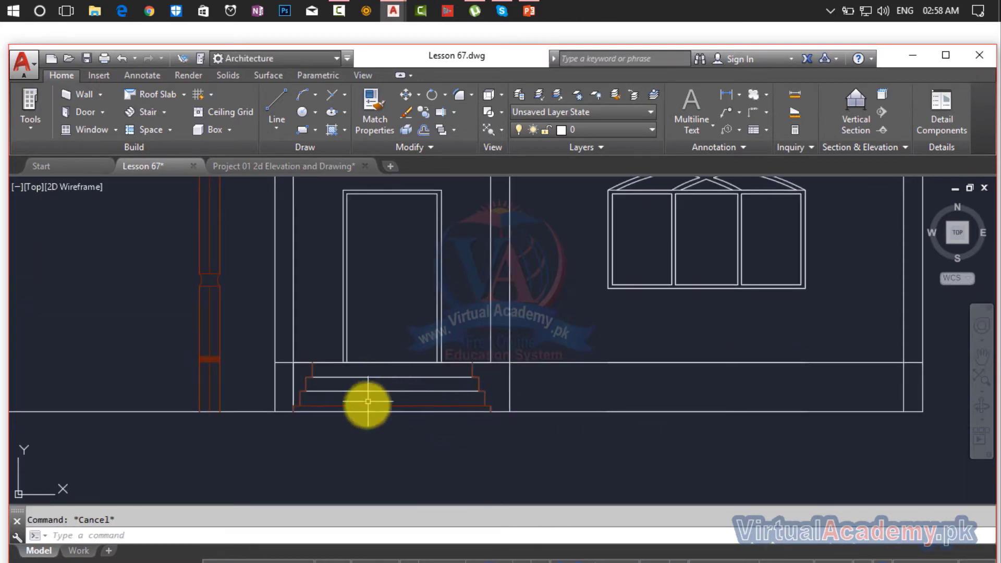
# - Match the properties of the bottom tread line onto the two white tread lines above it
pyautogui.scroll(5, 385, 411)
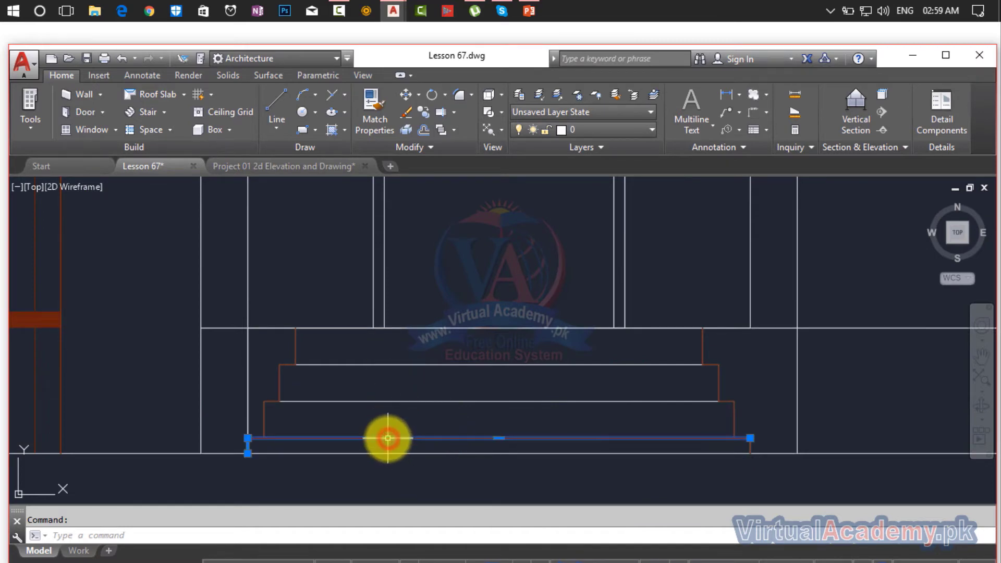
pyautogui.click(373, 119)
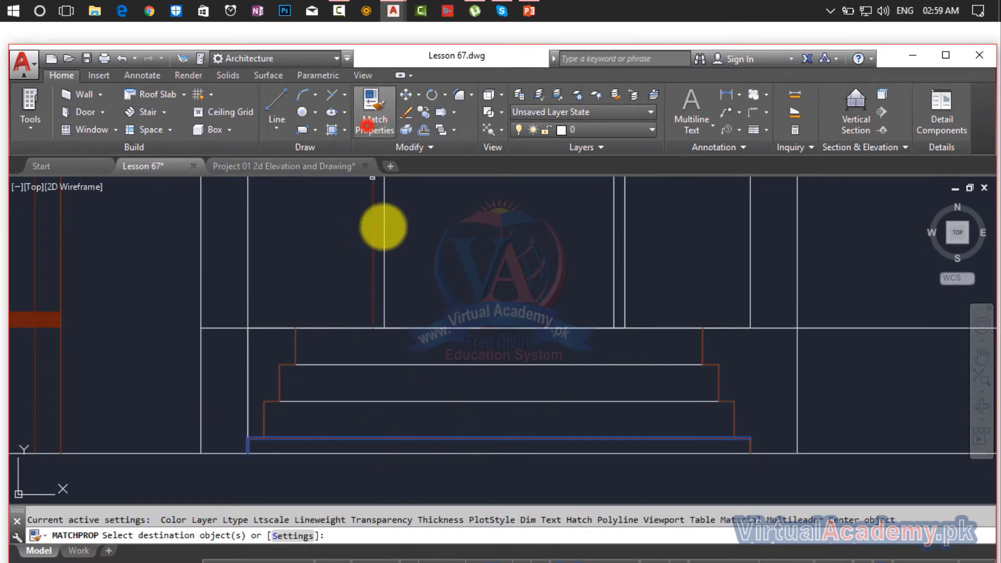
pyautogui.click(414, 354)
pyautogui.click(416, 404)
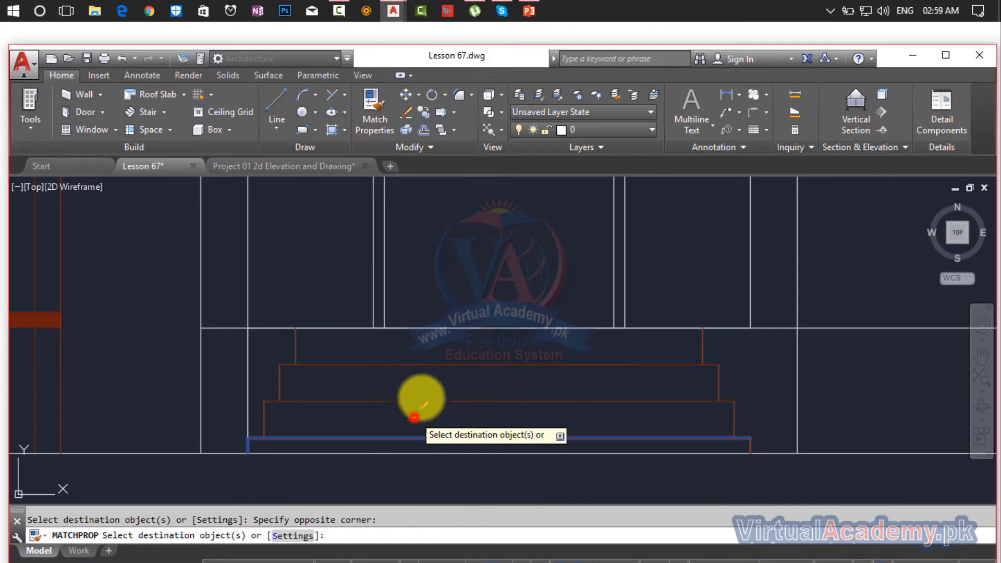
pyautogui.click(452, 307)
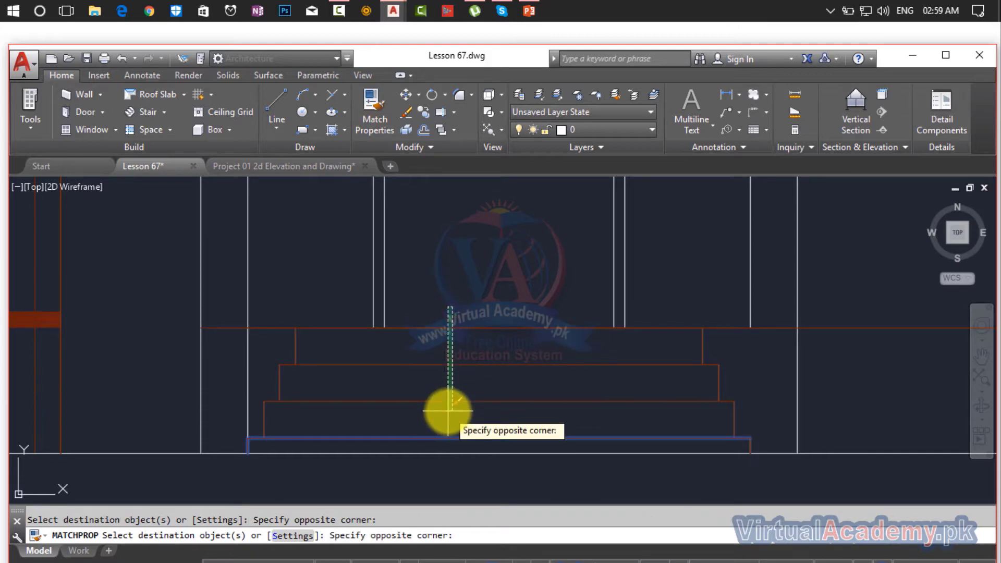
pyautogui.press('Escape')
pyautogui.press('Escape')
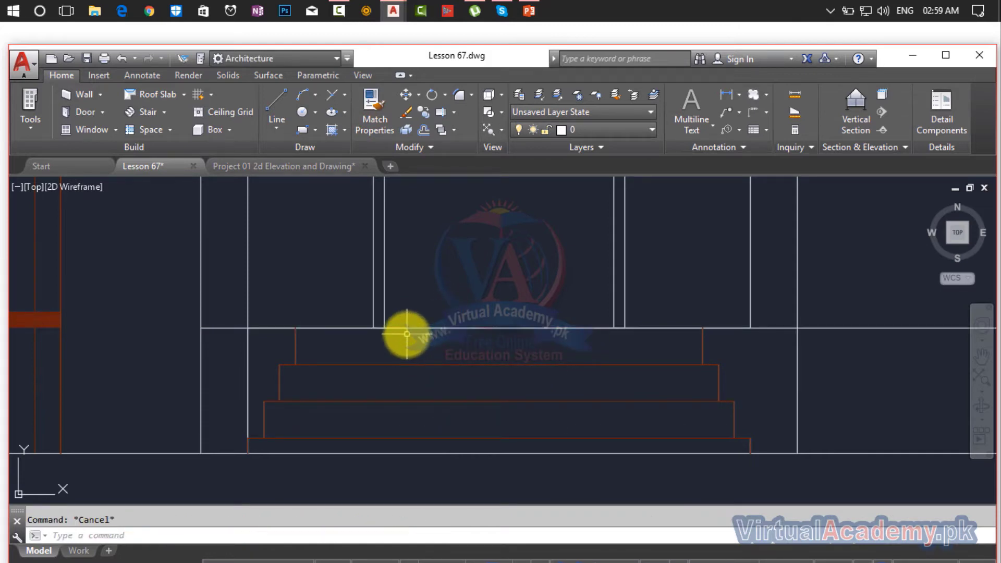
# - Draw a line along the door base between the upper ends of the left and right stepped profiles
pyautogui.press('Return')
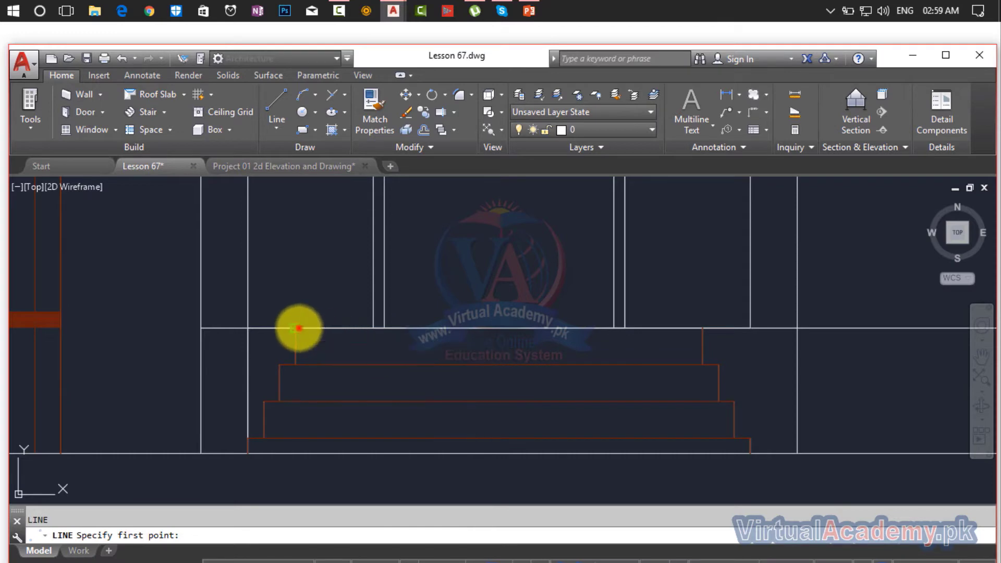
pyautogui.click(297, 328)
pyautogui.click(701, 328)
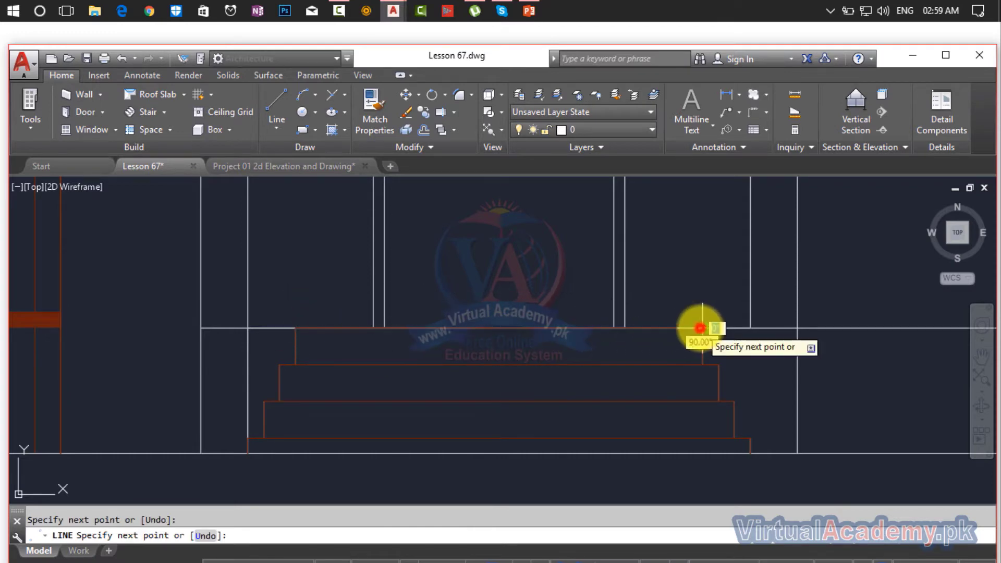
pyautogui.press('Escape')
# - Examine the whole elevation with its entrance steps alongside the reference elevation and floor plan
pyautogui.scroll(-4, 573, 386)
pyautogui.scroll(-5, 621, 388)
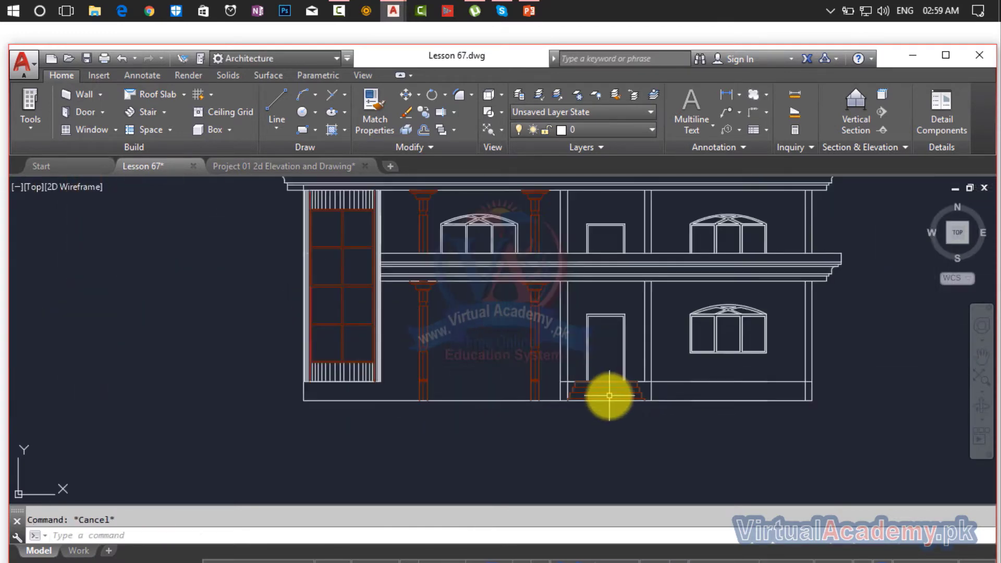
pyautogui.moveTo(608, 396); pyautogui.dragTo(509, 409, button='middle')
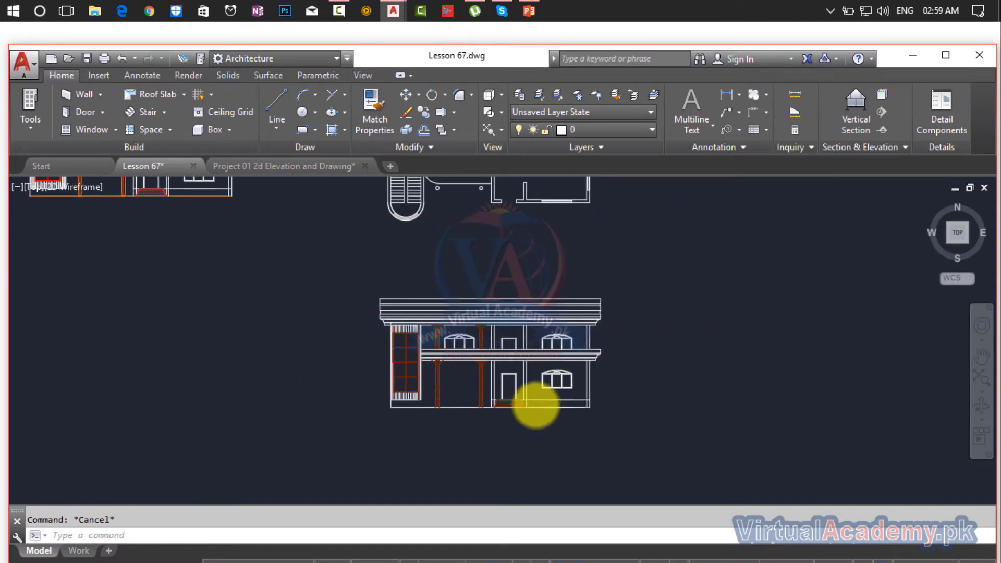
pyautogui.scroll(-2, 535, 405)
pyautogui.scroll(2, 484, 395)
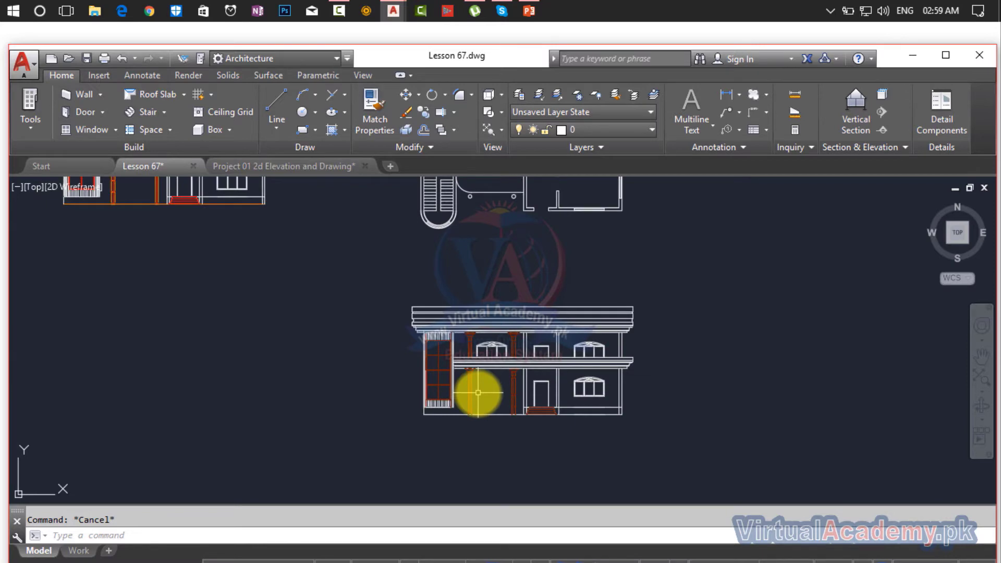
pyautogui.scroll(-2, 478, 394)
pyautogui.moveTo(475, 396); pyautogui.dragTo(413, 402, button='middle')
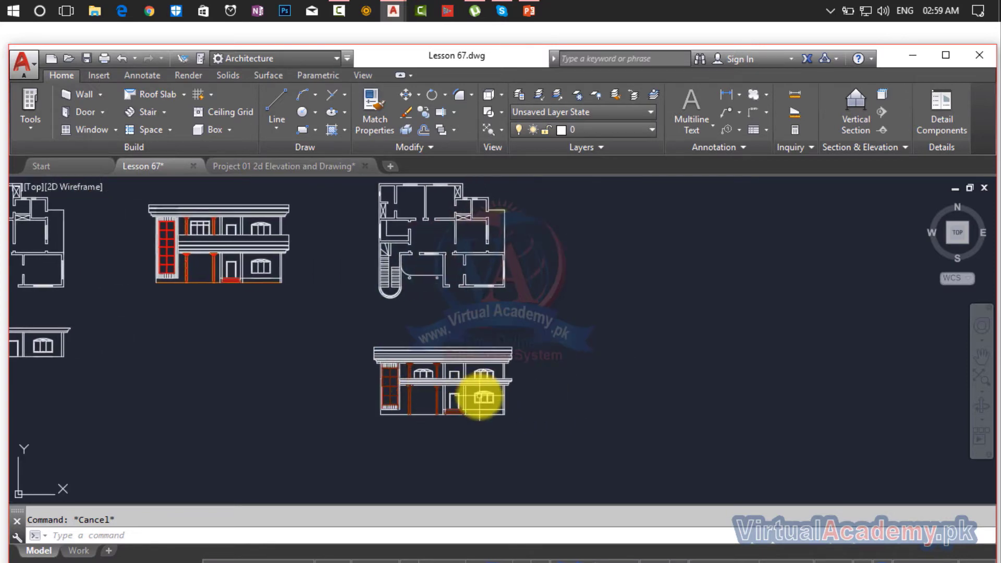
pyautogui.scroll(2, 477, 398)
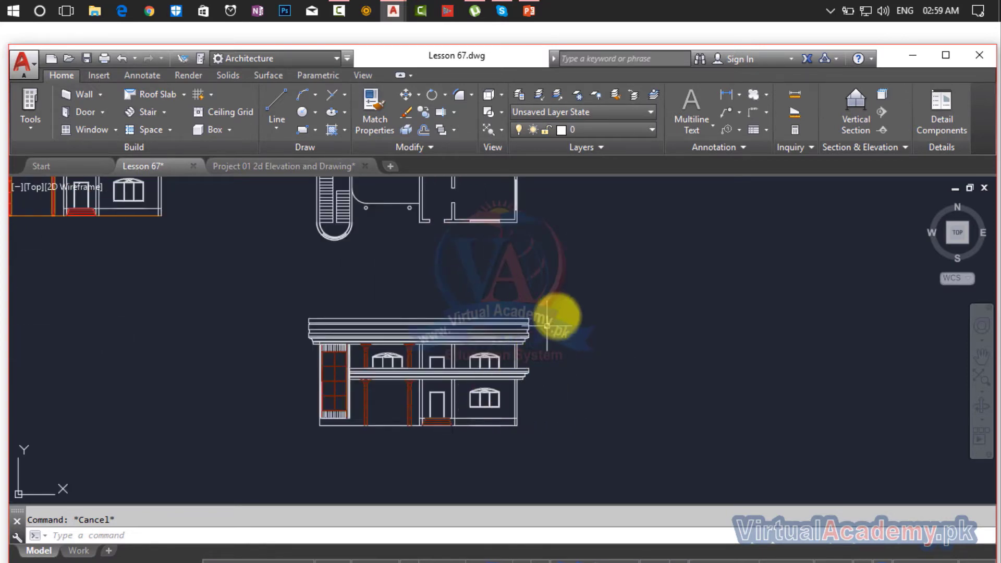
# - Copy the whole finished elevation horizontally to the empty area on its right, using its lower-right base corner as the base point
pyautogui.click(581, 287)
pyautogui.click(294, 443)
pyautogui.write('c')
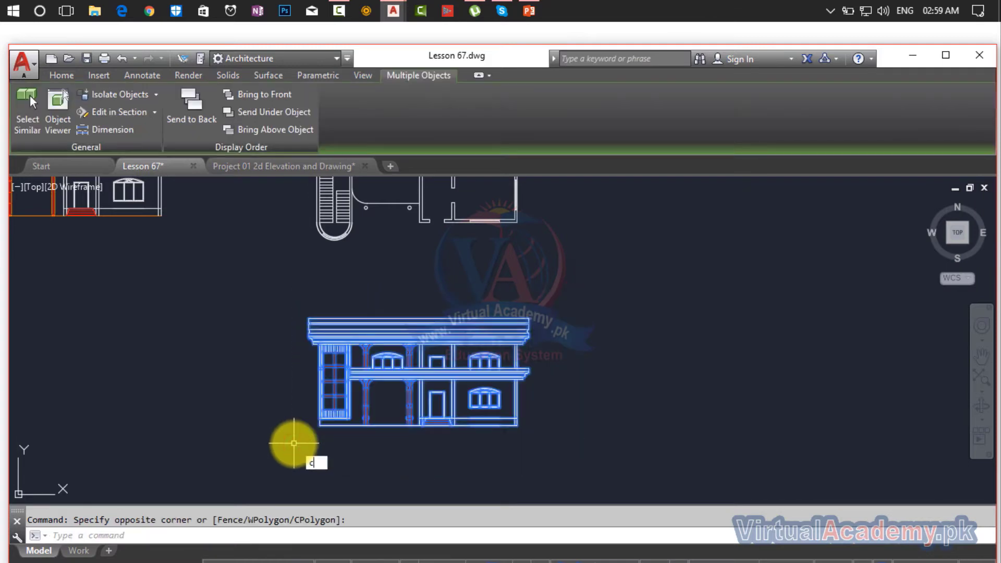
pyautogui.write('o')
pyautogui.press('Return')
pyautogui.click(515, 427)
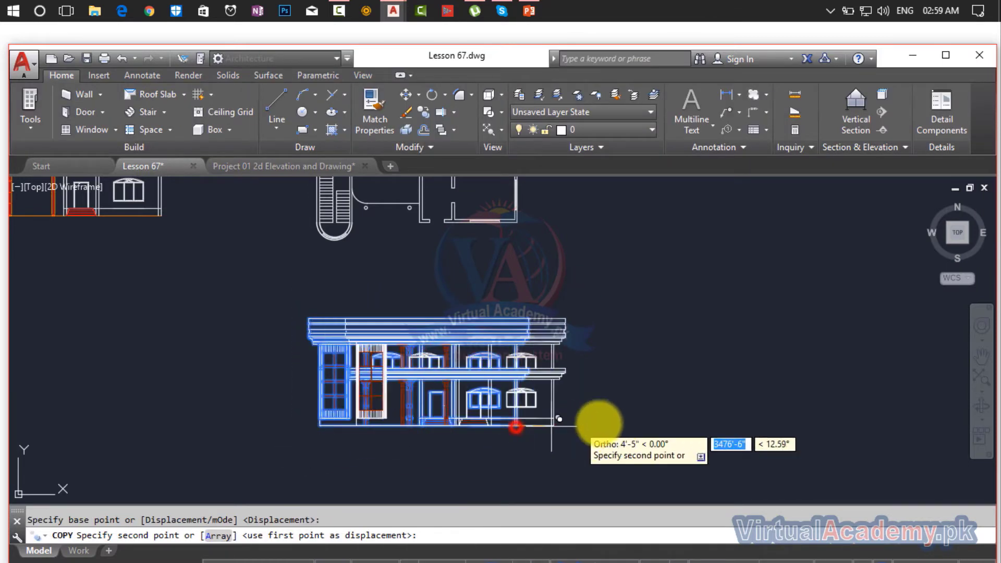
pyautogui.moveTo(599, 420); pyautogui.dragTo(380, 417, button='middle')
pyautogui.click(592, 415)
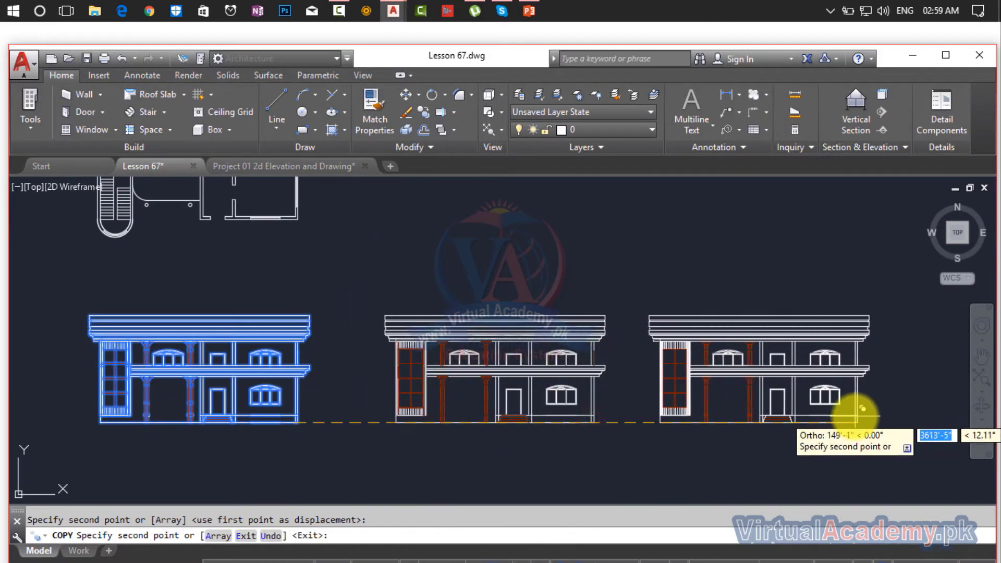
pyautogui.press('Escape')
# - Delete the horizontal parapet lines and left-end profile above the roof cornice on the copied elevation
pyautogui.scroll(5, 577, 354)
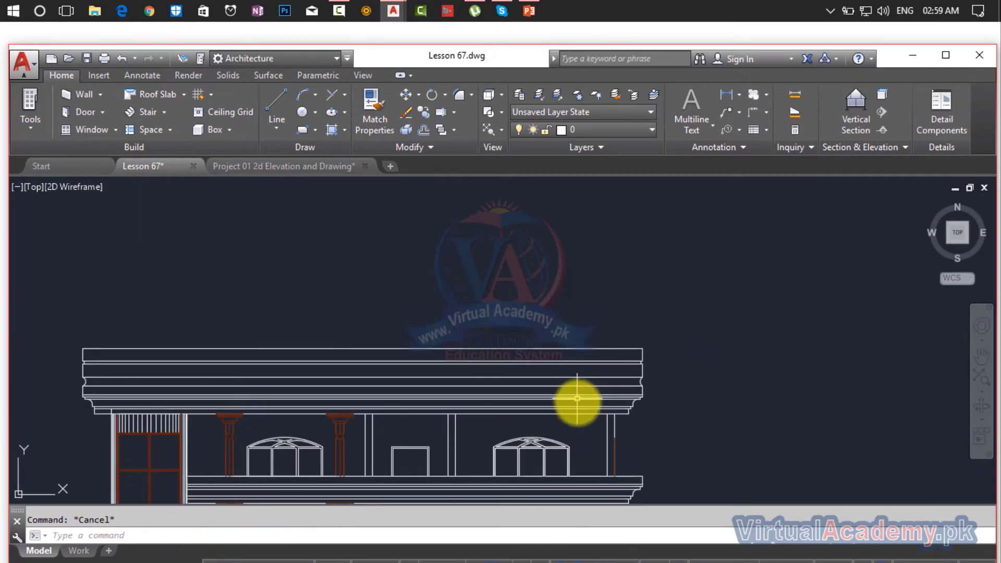
pyautogui.scroll(-4, 85, 384)
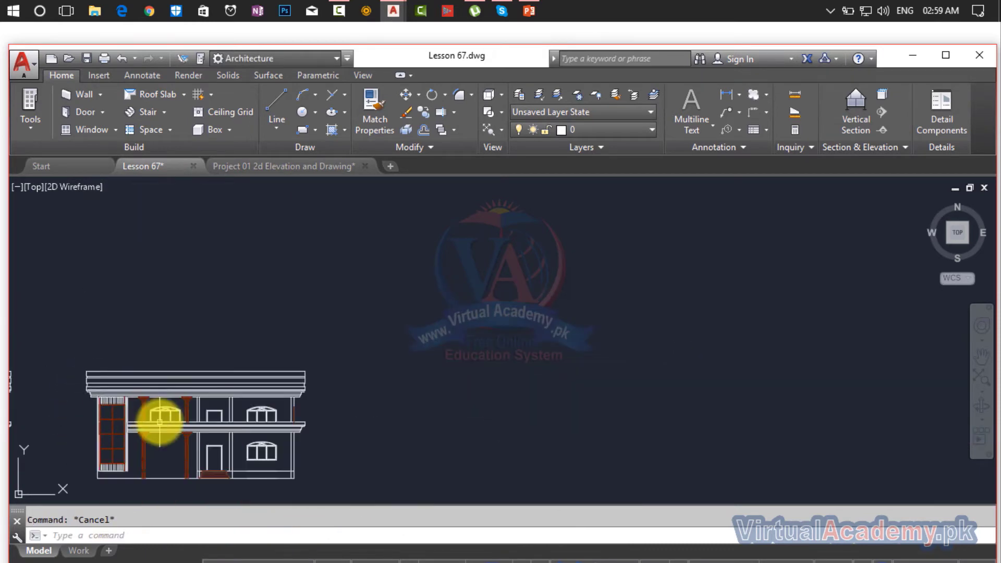
pyautogui.moveTo(134, 413); pyautogui.dragTo(468, 405, button='middle')
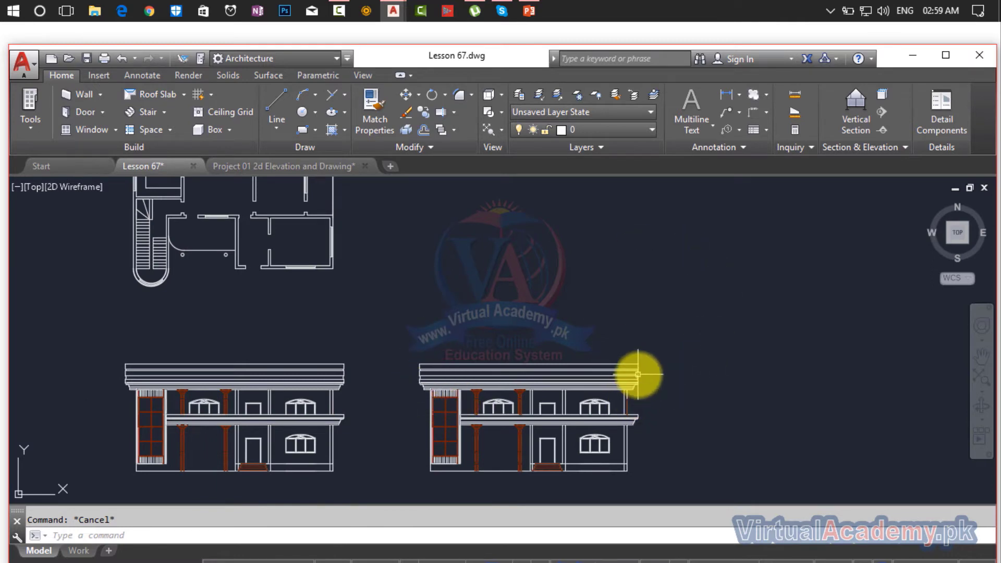
pyautogui.scroll(5, 638, 375)
pyautogui.click(695, 297)
pyautogui.scroll(-2, 390, 417)
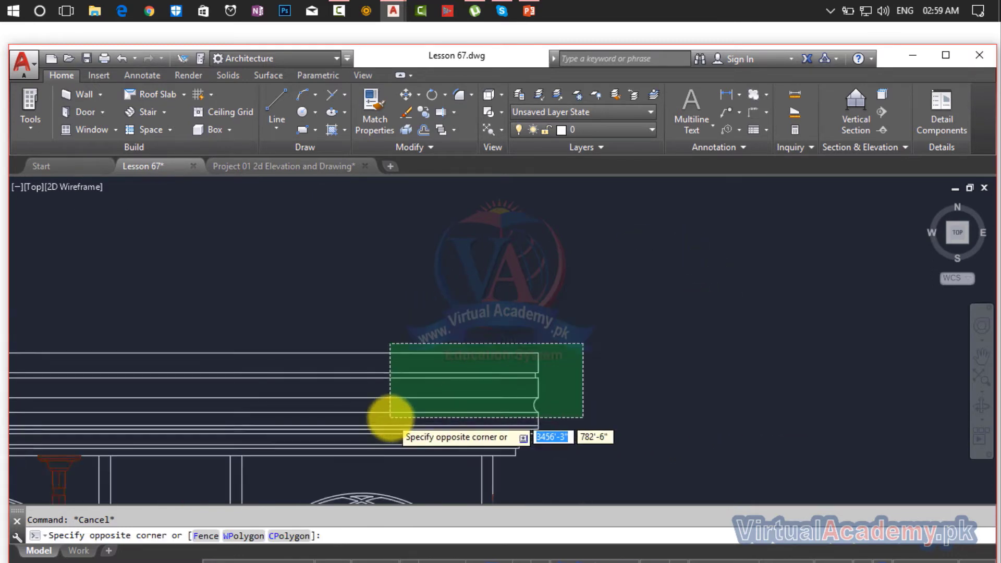
pyautogui.scroll(-1, 390, 417)
pyautogui.moveTo(390, 417); pyautogui.dragTo(987, 337, button='middle')
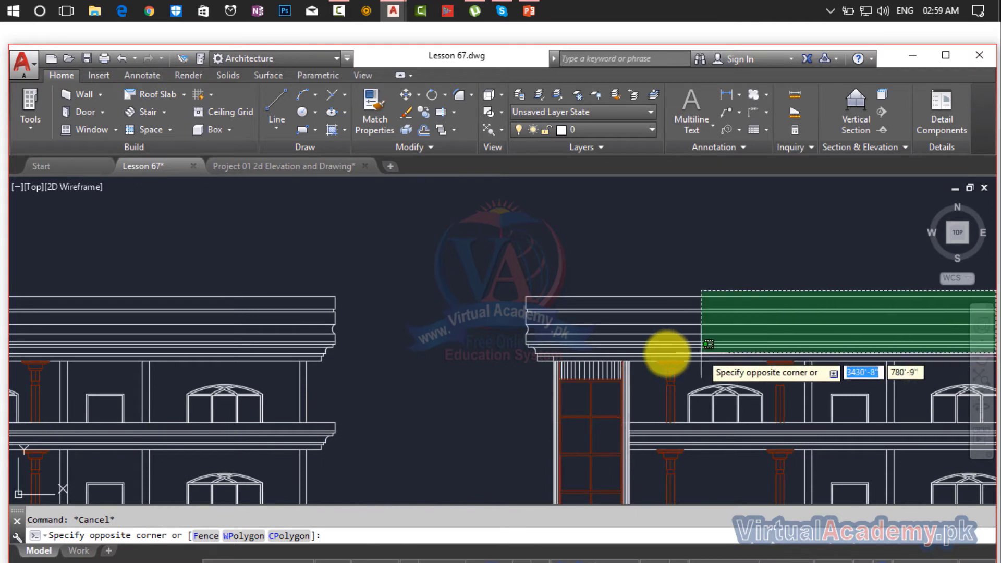
pyautogui.click(525, 337)
pyautogui.press('Delete')
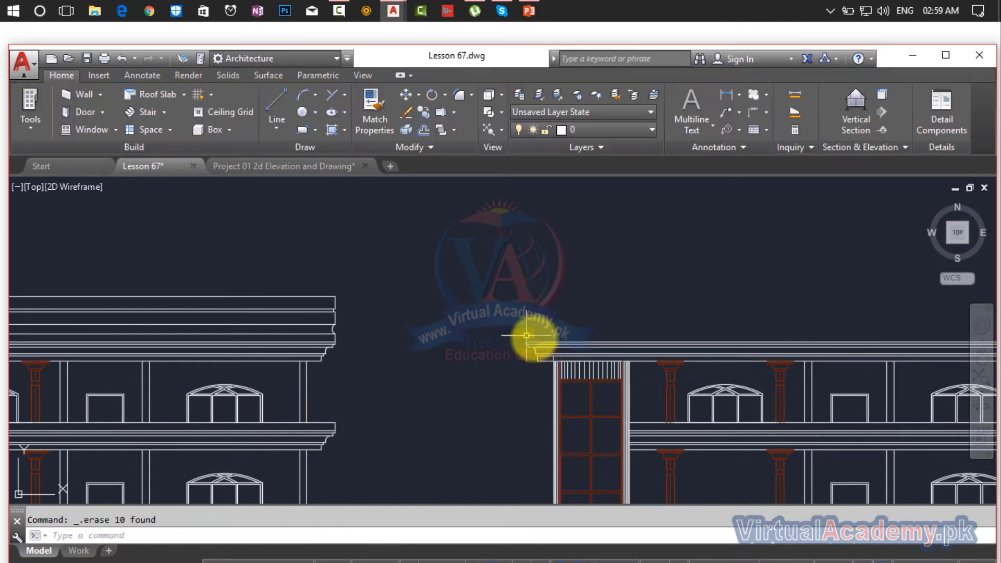
# - Delete the leftover vertical and curved parapet profile pieces above the cornice's right end on the copied elevation
pyautogui.scroll(4, 528, 344)
pyautogui.moveTo(531, 364)
pyautogui.mouseDown(button='middle')
pyautogui.moveTo(624, 369)
pyautogui.moveTo(78, 382)
pyautogui.mouseUp(button='middle')
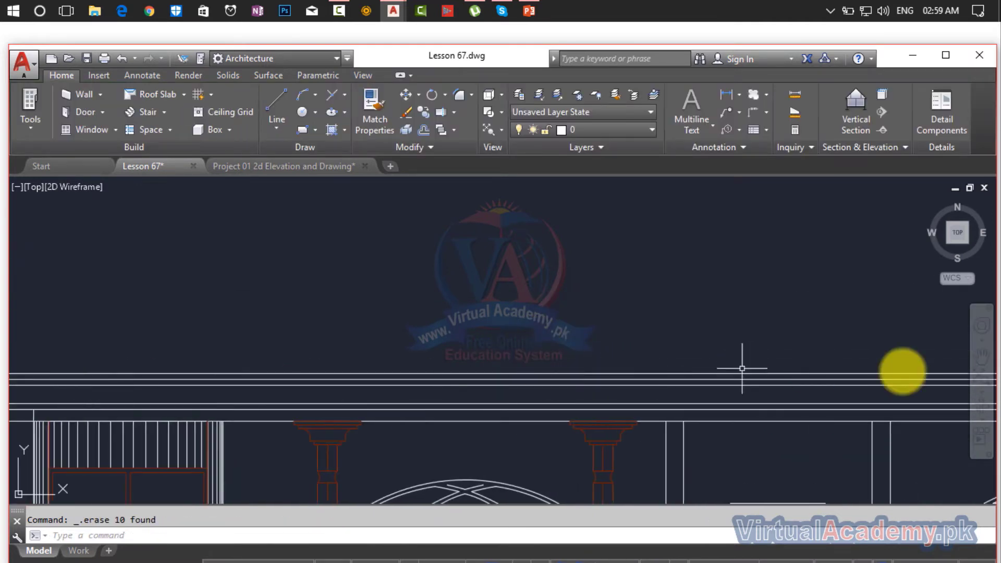
pyautogui.scroll(-4, 903, 373)
pyautogui.moveTo(886, 386); pyautogui.dragTo(339, 416, button='middle')
pyautogui.scroll(6, 478, 420)
pyautogui.click(703, 264)
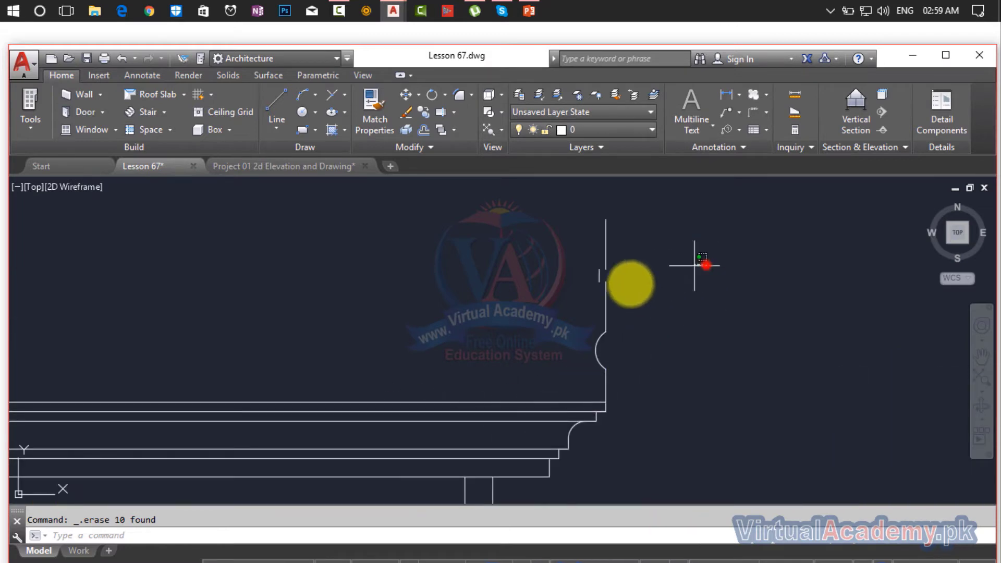
pyautogui.click(577, 376)
pyautogui.press('Delete')
# - Examine the copied elevation beside the original, including its entrance steps below the door
pyautogui.scroll(-4, 576, 414)
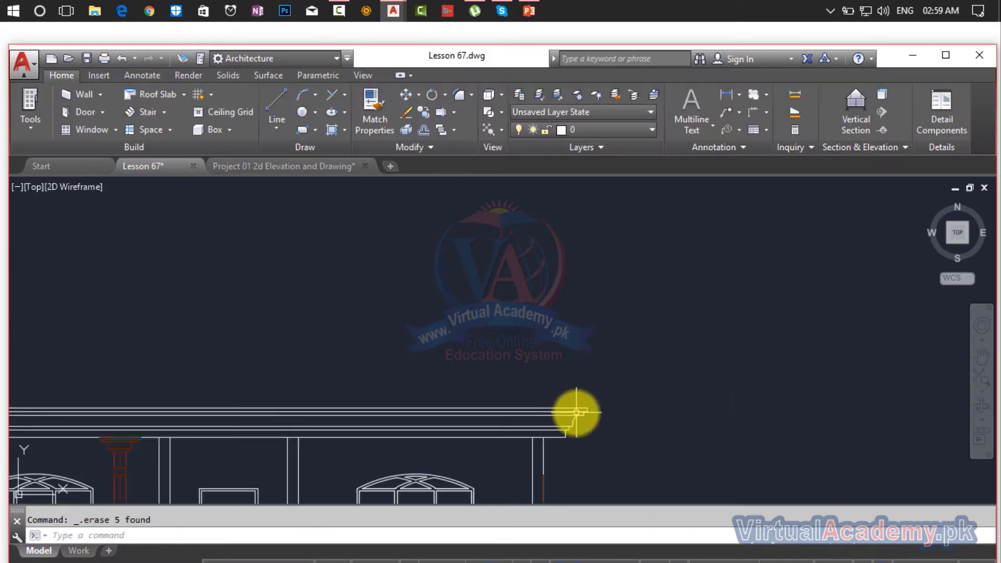
pyautogui.moveTo(446, 416); pyautogui.dragTo(915, 404, button='middle')
pyautogui.scroll(-4, 468, 394)
pyautogui.moveTo(467, 394); pyautogui.dragTo(466, 396, button='middle')
pyautogui.scroll(-3, 466, 396)
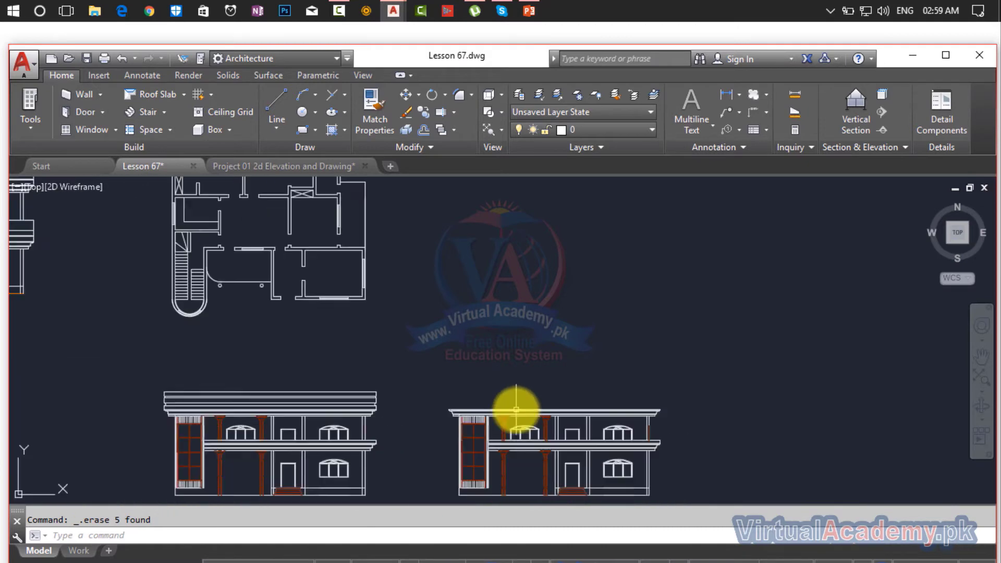
pyautogui.scroll(-2, 501, 336)
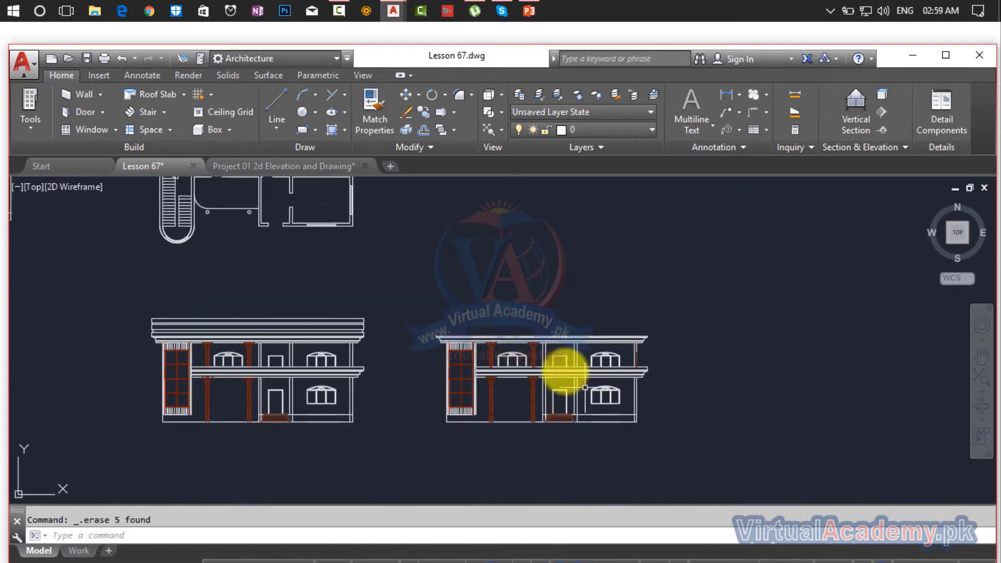
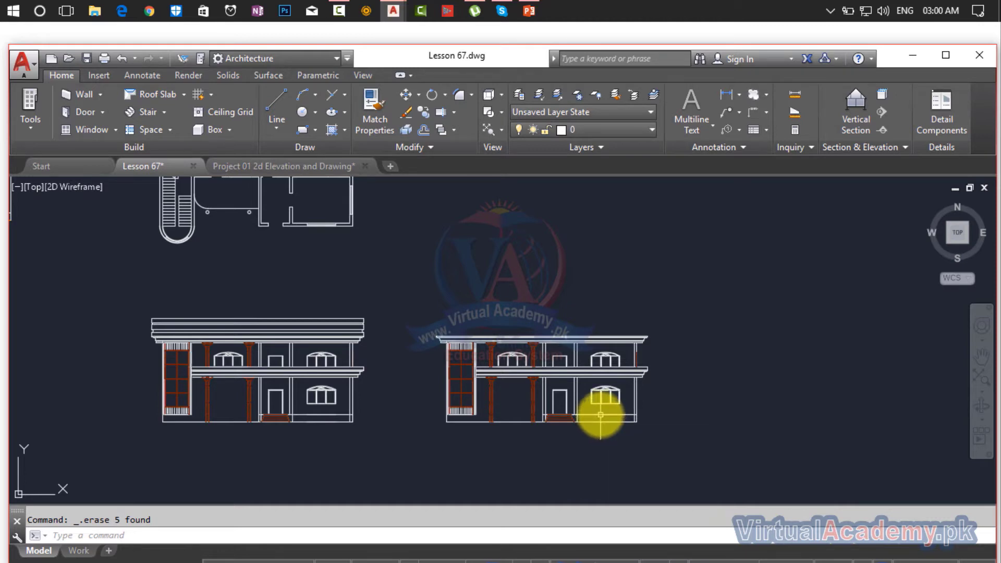
pyautogui.scroll(6, 550, 417)
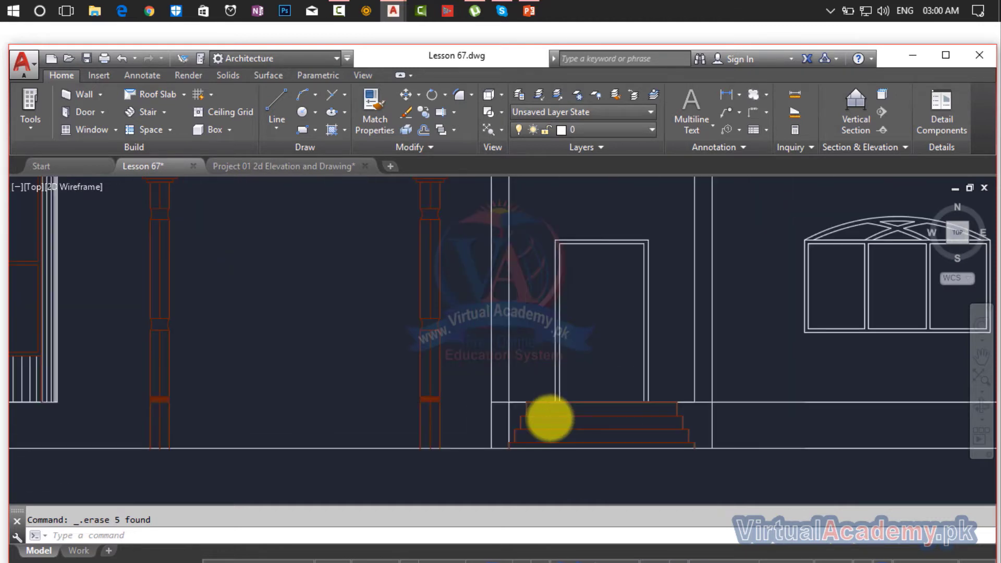
pyautogui.scroll(-6, 550, 417)
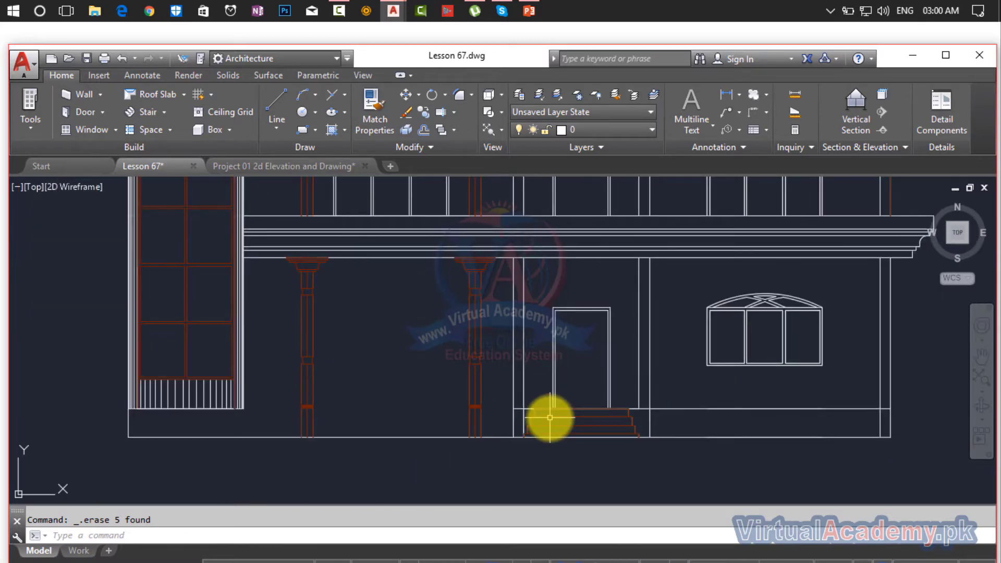
pyautogui.scroll(5, 550, 417)
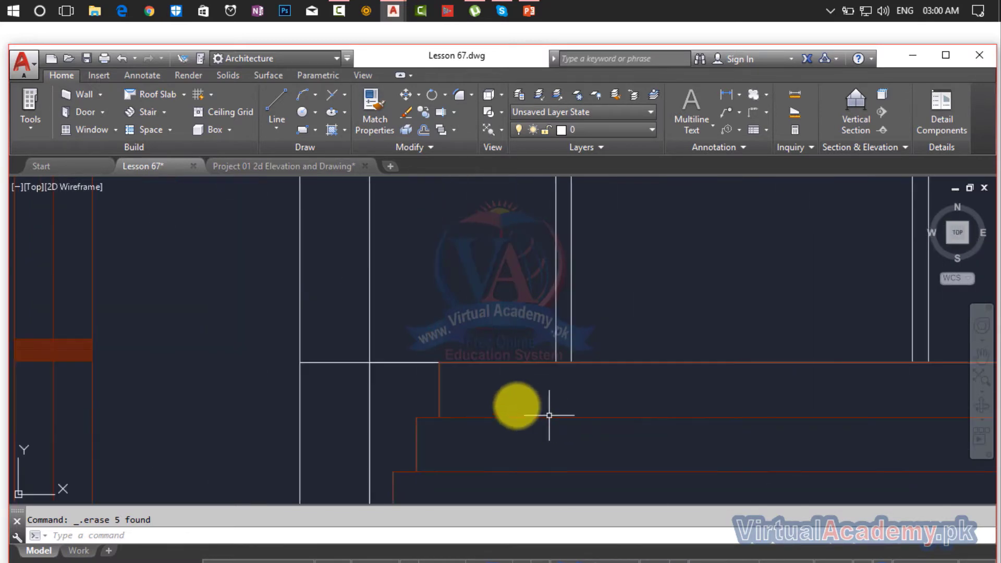
# - Trim the plinth line segments between the entrance steps and the adjacent wall lines on both sides of the door
pyautogui.press('Escape')
pyautogui.click(361, 335)
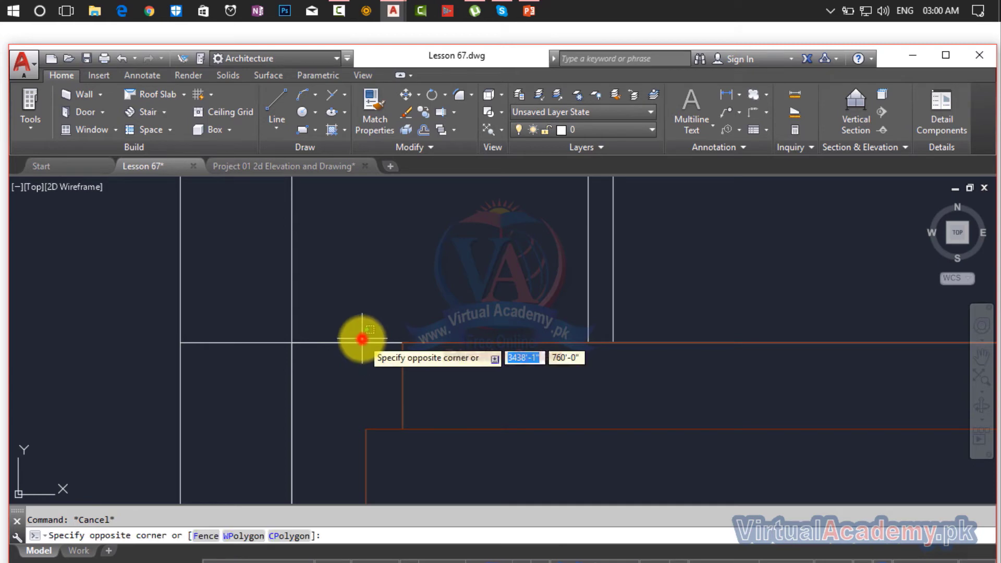
pyautogui.press('Escape')
pyautogui.press('Return')
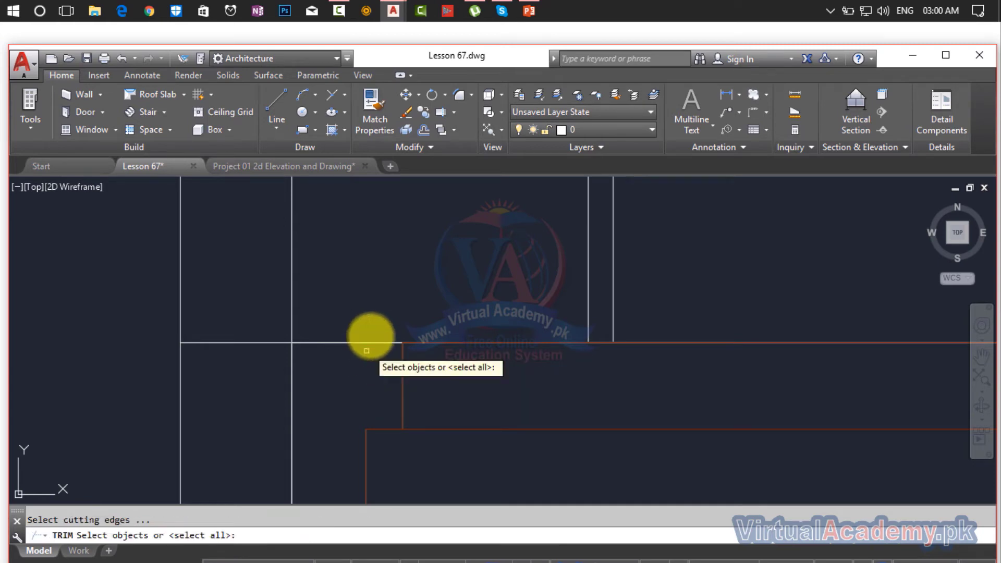
pyautogui.press('Return')
pyautogui.click(374, 312)
pyautogui.click(354, 373)
pyautogui.scroll(-6, 365, 366)
pyautogui.moveTo(665, 345); pyautogui.dragTo(538, 343, button='middle')
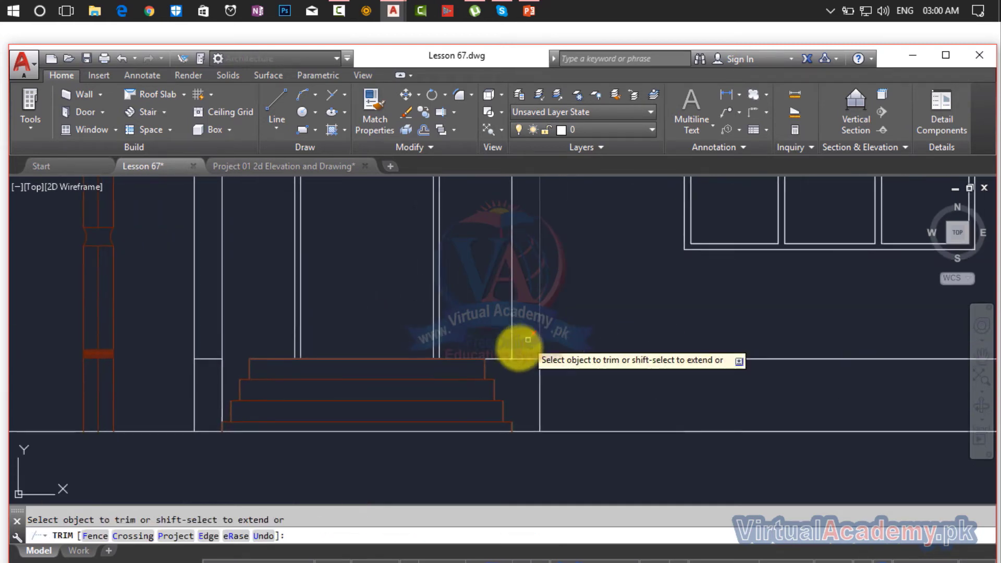
pyautogui.scroll(6, 505, 355)
pyautogui.click(496, 350)
pyautogui.click(490, 397)
pyautogui.scroll(-8, 493, 397)
pyautogui.scroll(-4, 497, 398)
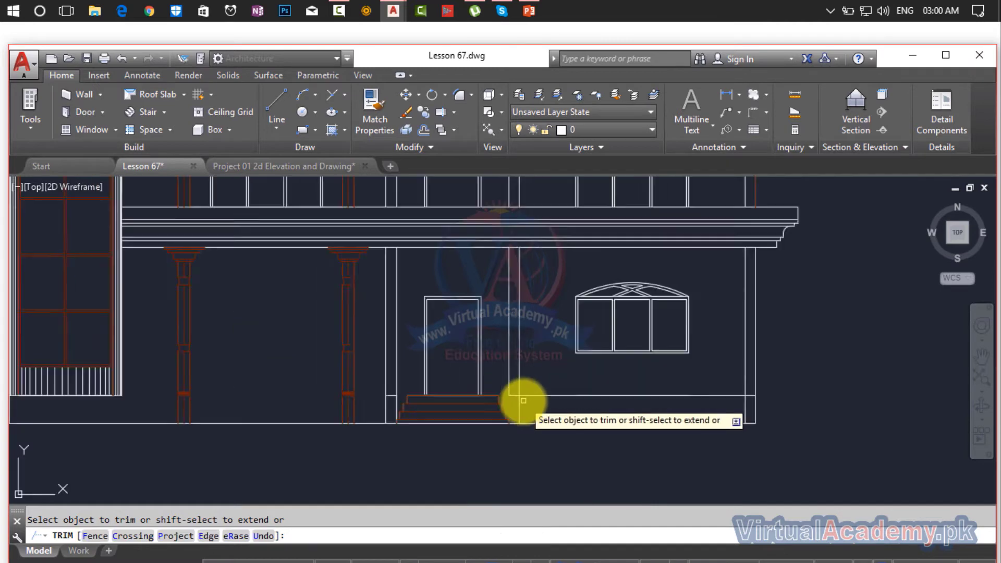
pyautogui.scroll(8, 512, 402)
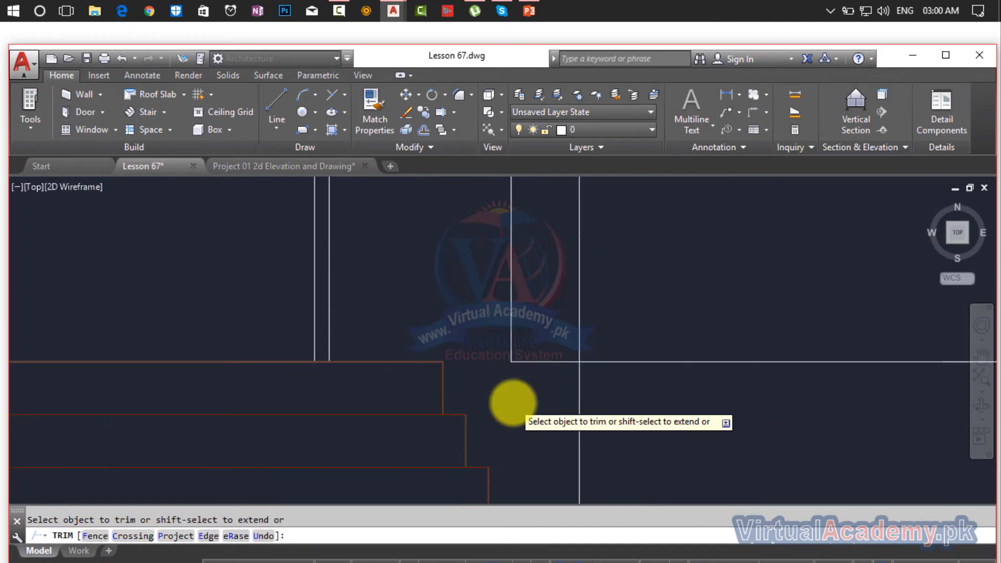
pyautogui.press('Escape')
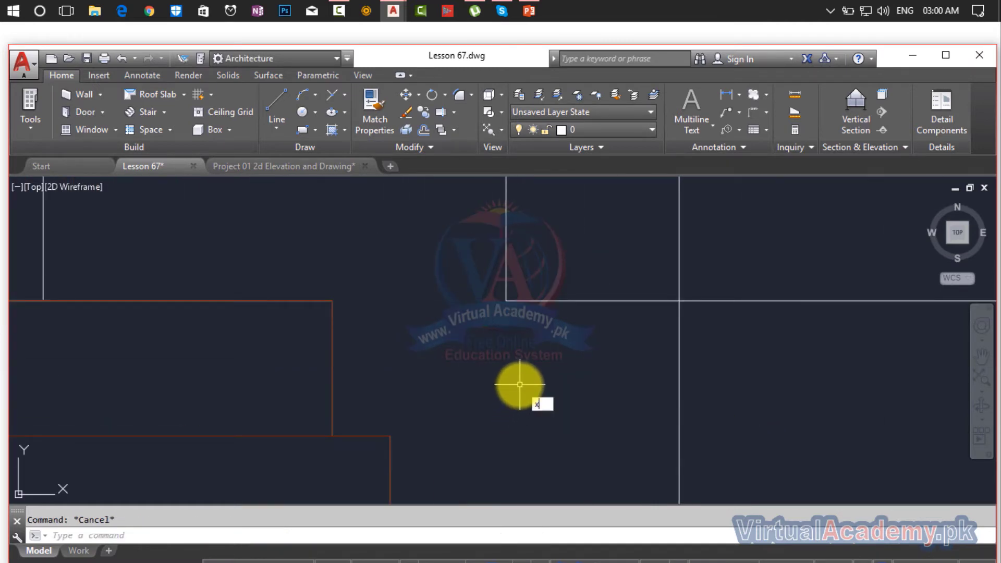
pyautogui.press('BackSpace')
pyautogui.write('ex')
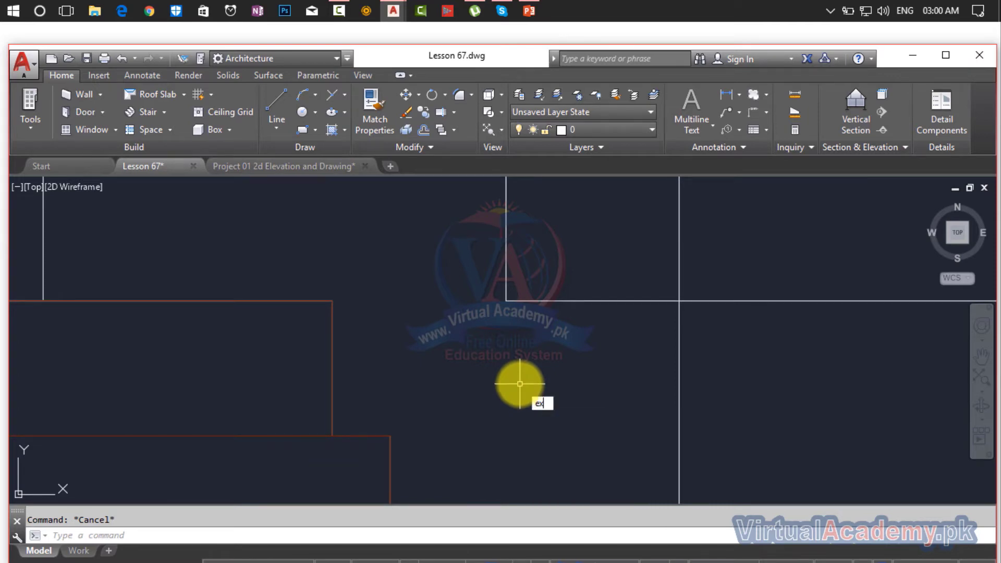
pyautogui.press('Return')
pyautogui.scroll(-5, 518, 380)
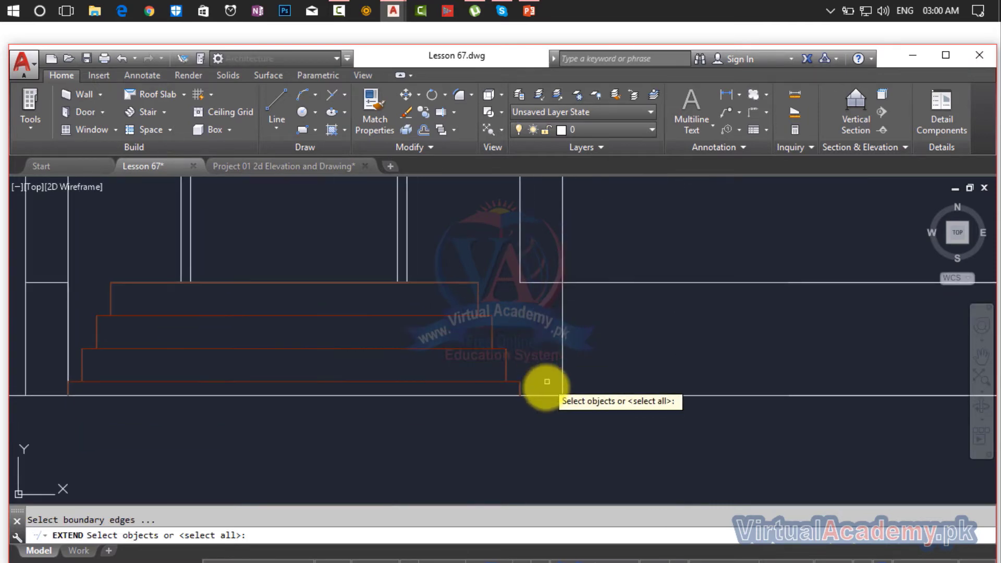
pyautogui.click(545, 395)
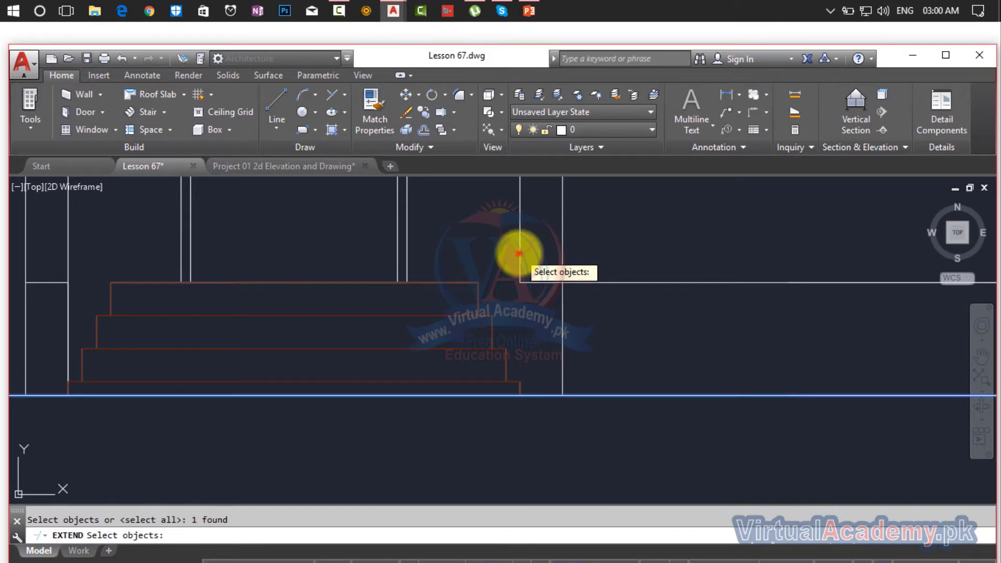
pyautogui.press('Escape')
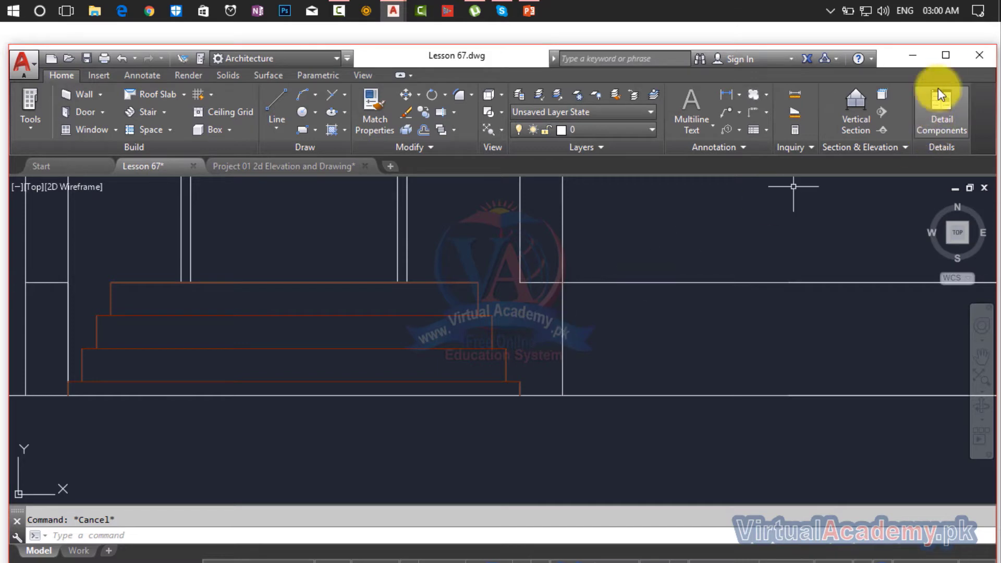
# - Maximize the drawing window and extend the wall line right of the entrance steps down to the ground line
pyautogui.click(945, 54)
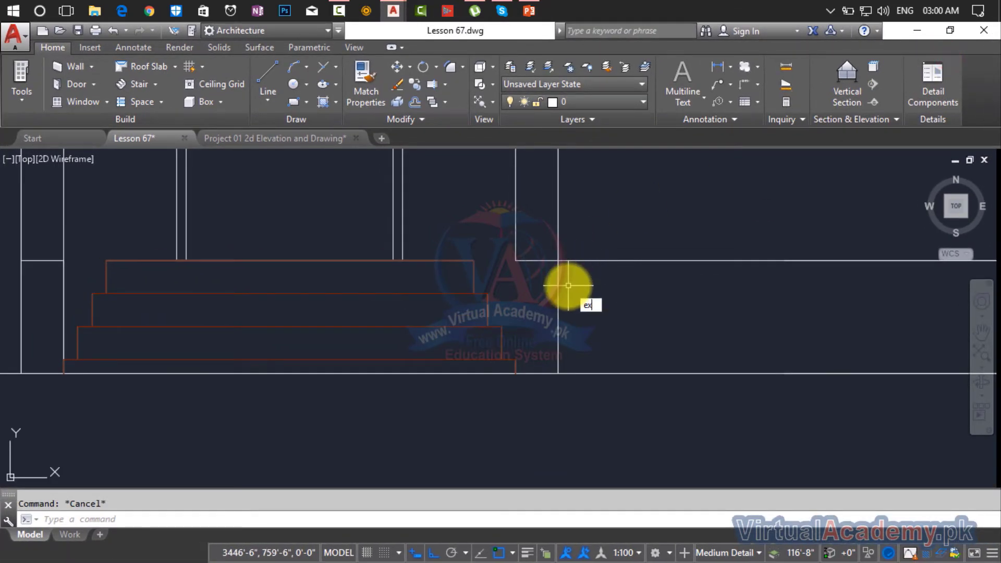
pyautogui.press('Return')
pyautogui.click(543, 373)
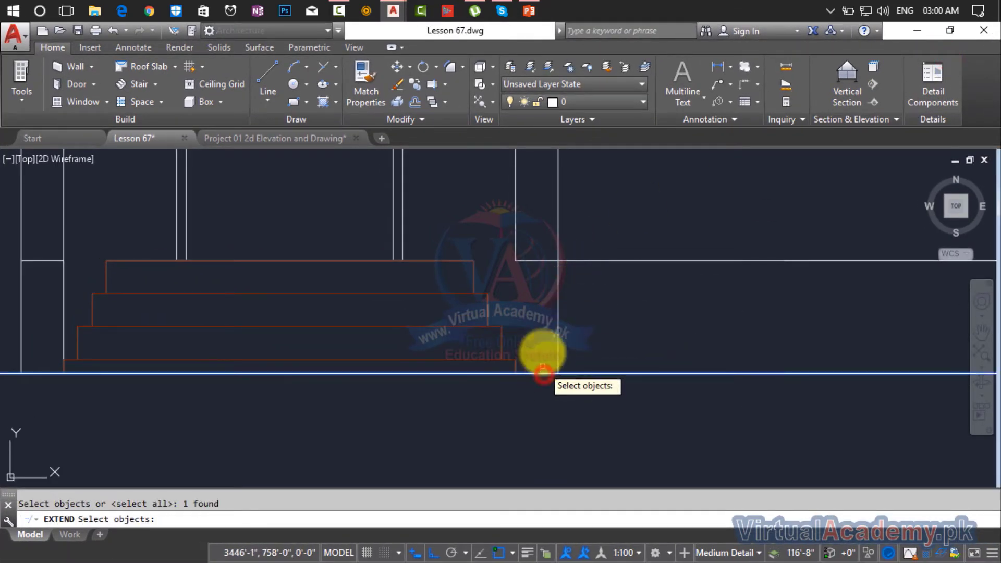
pyautogui.press('Return')
pyautogui.scroll(-5, 517, 306)
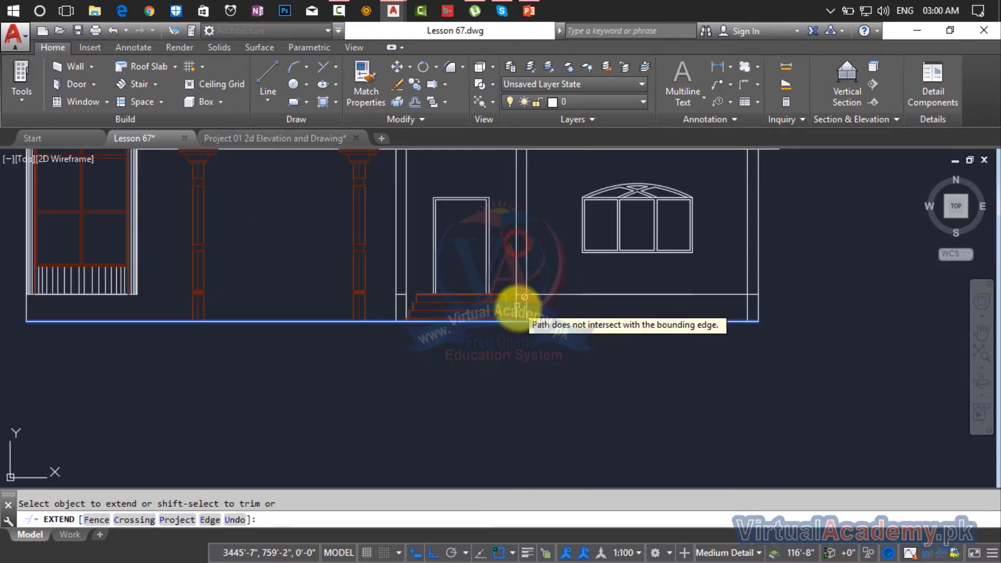
pyautogui.moveTo(516, 305); pyautogui.dragTo(671, 295, button='middle')
pyautogui.scroll(-5, 580, 336)
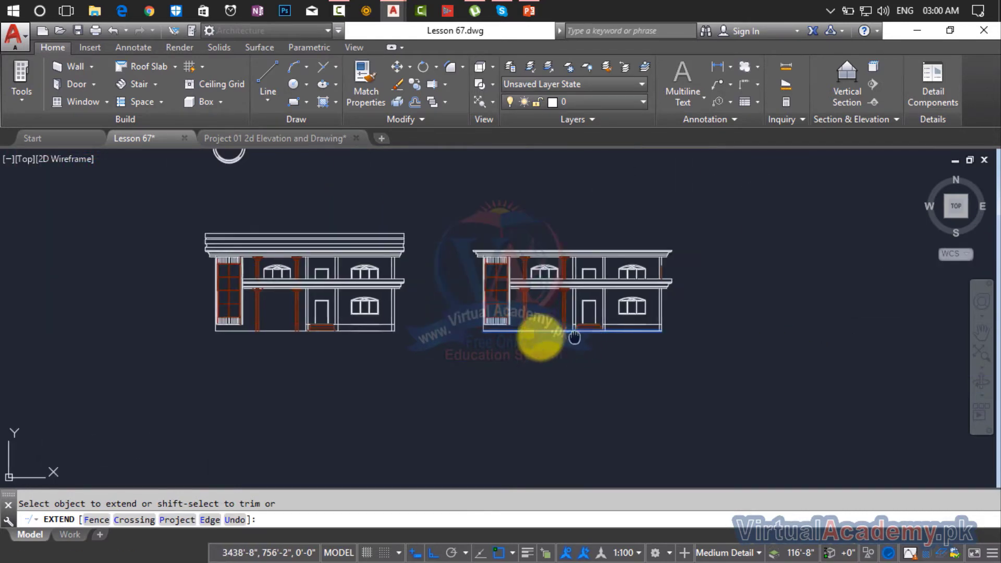
pyautogui.click(518, 328)
pyautogui.press('Escape')
pyautogui.scroll(6, 525, 327)
pyautogui.scroll(-2, 537, 326)
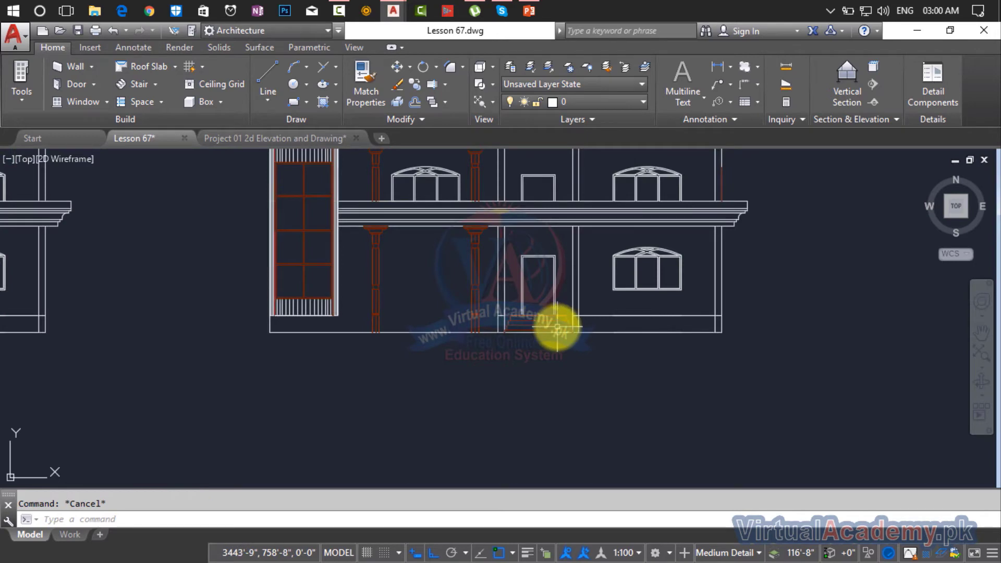
pyautogui.scroll(6, 557, 326)
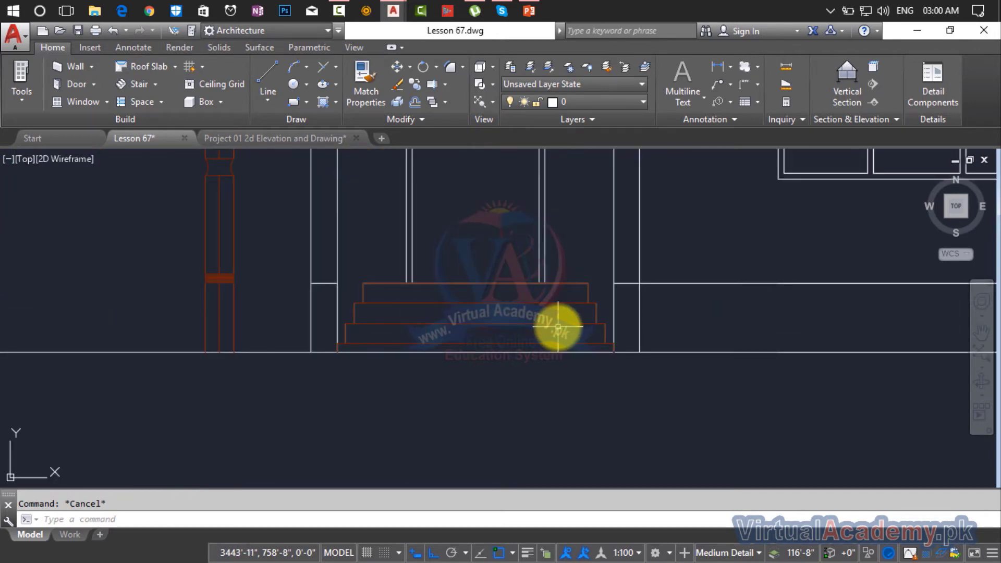
pyautogui.scroll(-8, 558, 327)
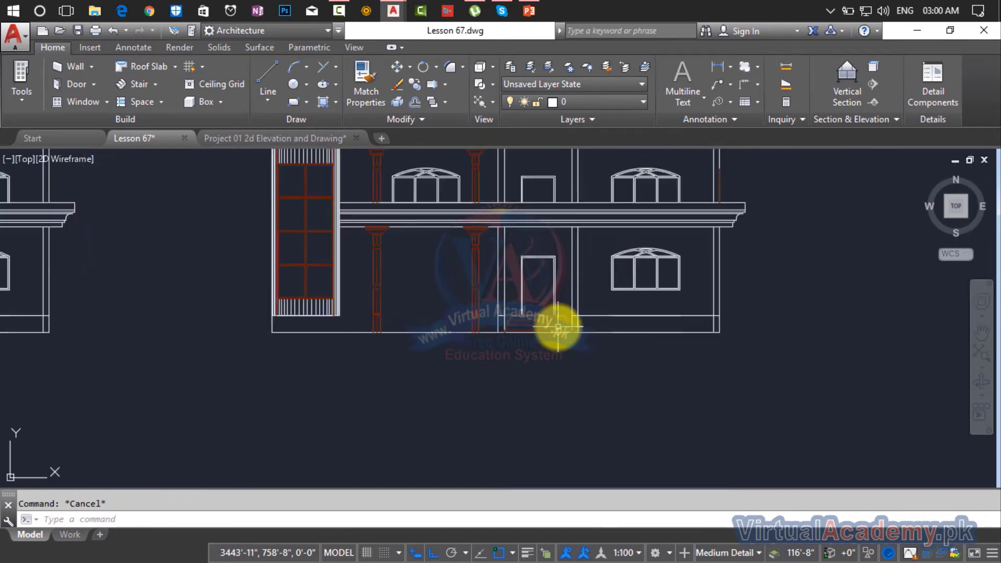
# - Draw a sloping roof line upward and inward from the top corner of the cornice's left end on the copied elevation
pyautogui.moveTo(563, 331); pyautogui.dragTo(593, 358, button='middle')
pyautogui.moveTo(492, 289); pyautogui.dragTo(545, 370, button='middle')
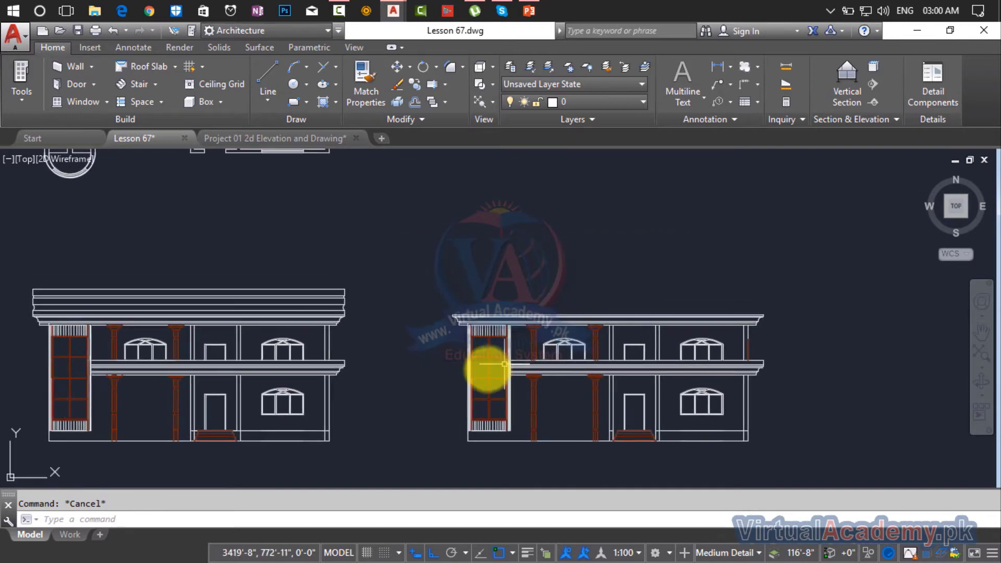
pyautogui.scroll(2, 473, 312)
pyautogui.scroll(4, 473, 312)
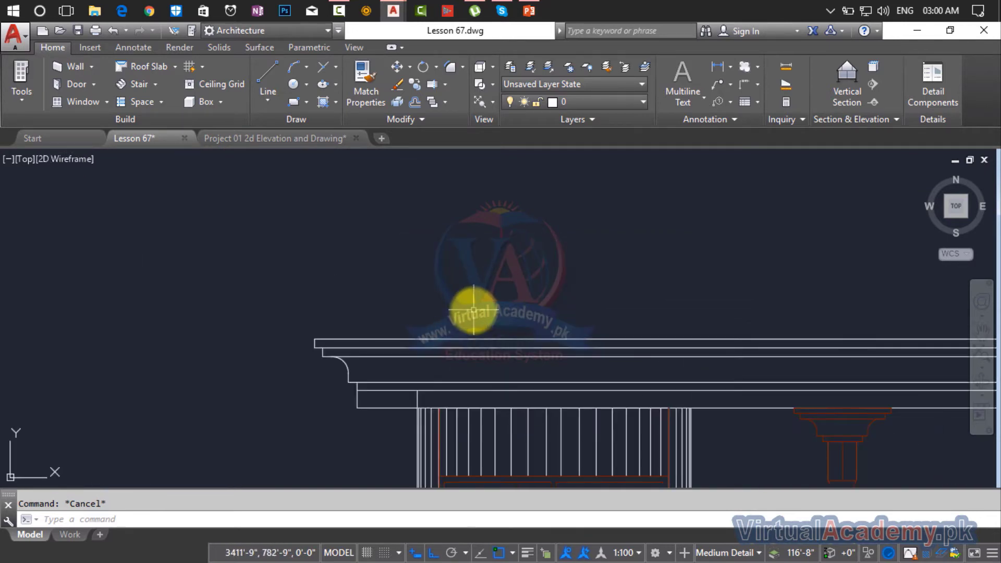
pyautogui.write('l')
pyautogui.press('Return')
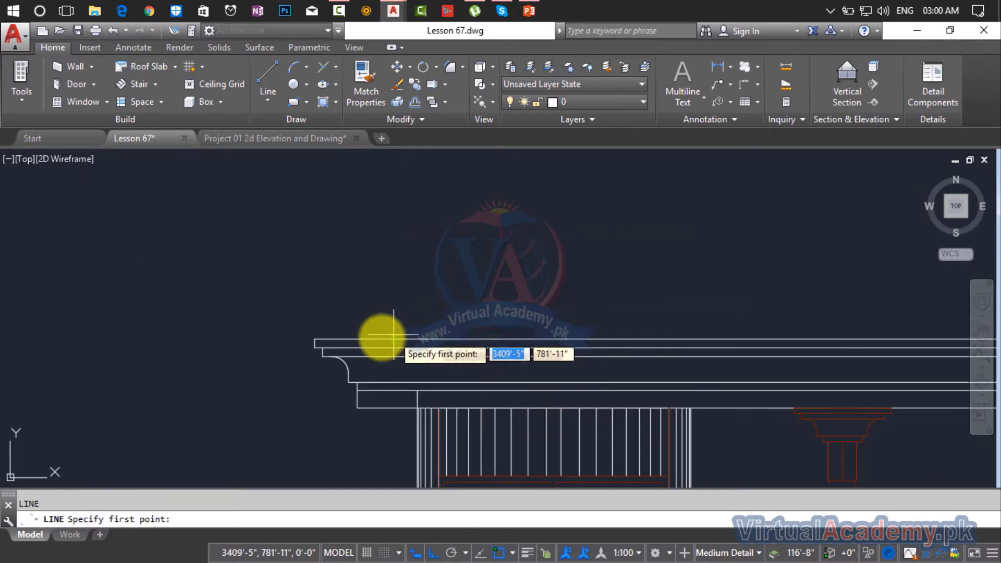
pyautogui.click(317, 338)
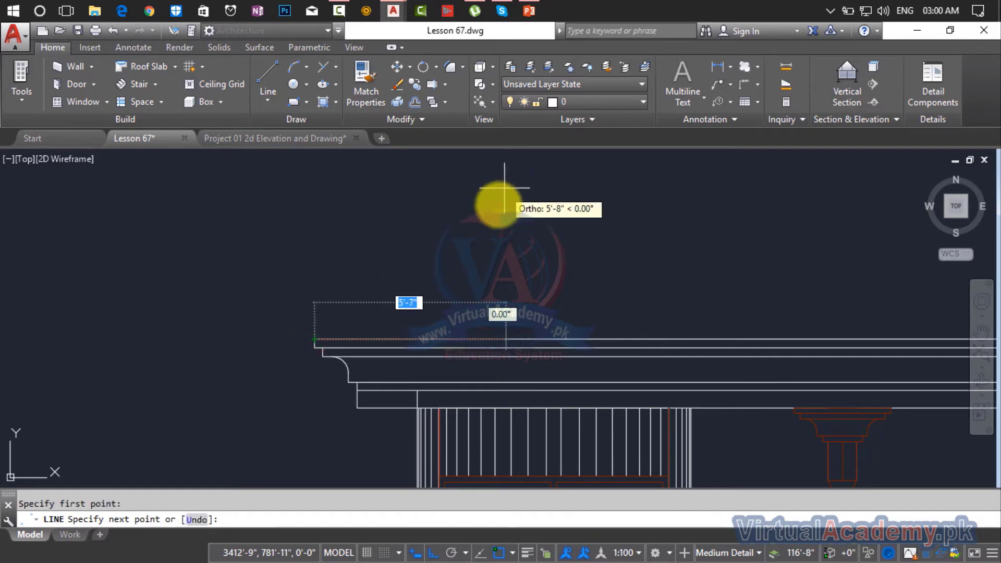
pyautogui.moveTo(490, 249); pyautogui.dragTo(476, 358, button='middle')
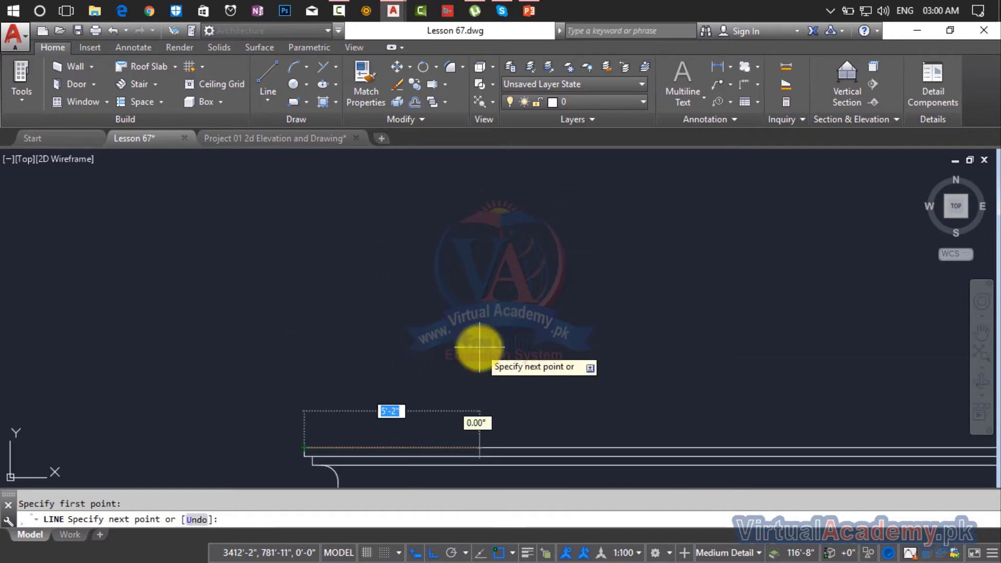
pyautogui.press('F8')
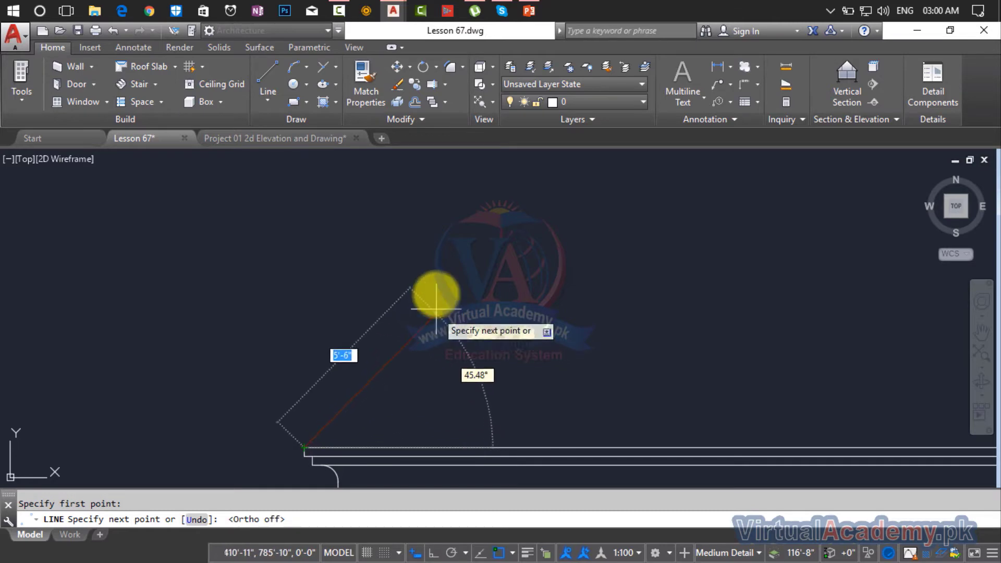
pyautogui.click(456, 250)
pyautogui.scroll(-2, 537, 262)
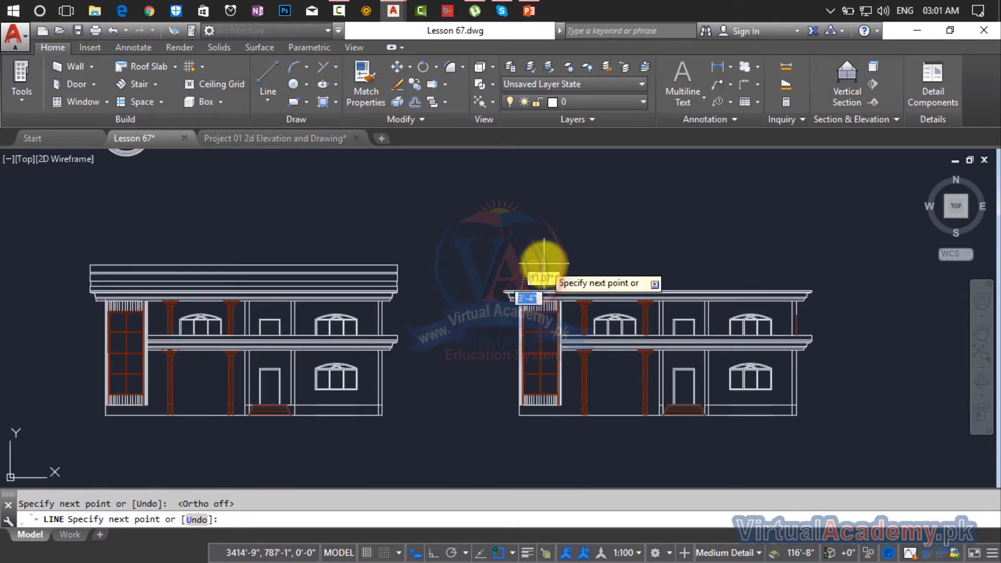
pyautogui.press('Return')
# - Stretch the upper end of the sloping roof line farther up along the same slope
pyautogui.moveTo(592, 255)
pyautogui.mouseDown(button='middle')
pyautogui.moveTo(435, 254)
pyautogui.moveTo(426, 264)
pyautogui.mouseUp(button='middle')
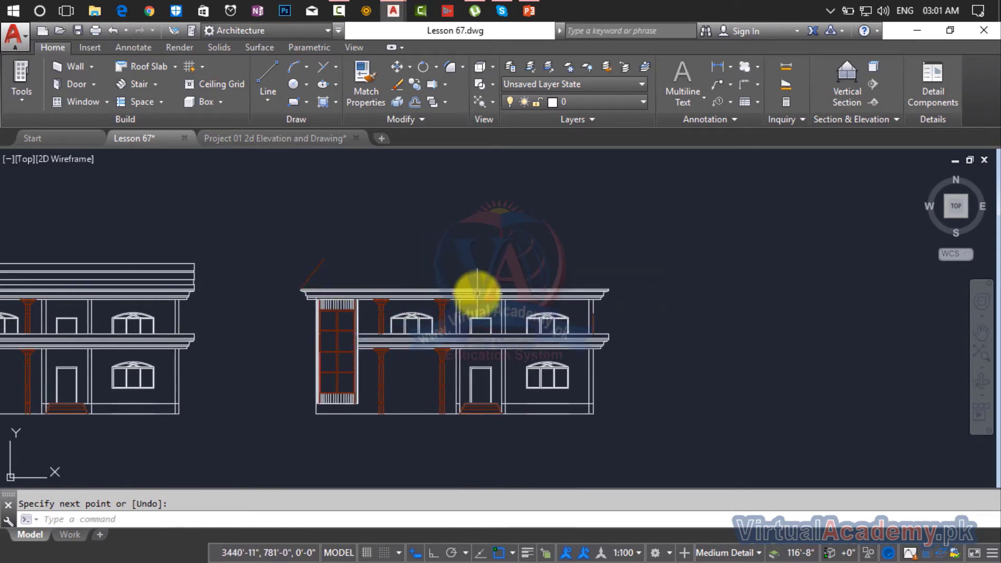
pyautogui.scroll(5, 324, 258)
pyautogui.click(321, 252)
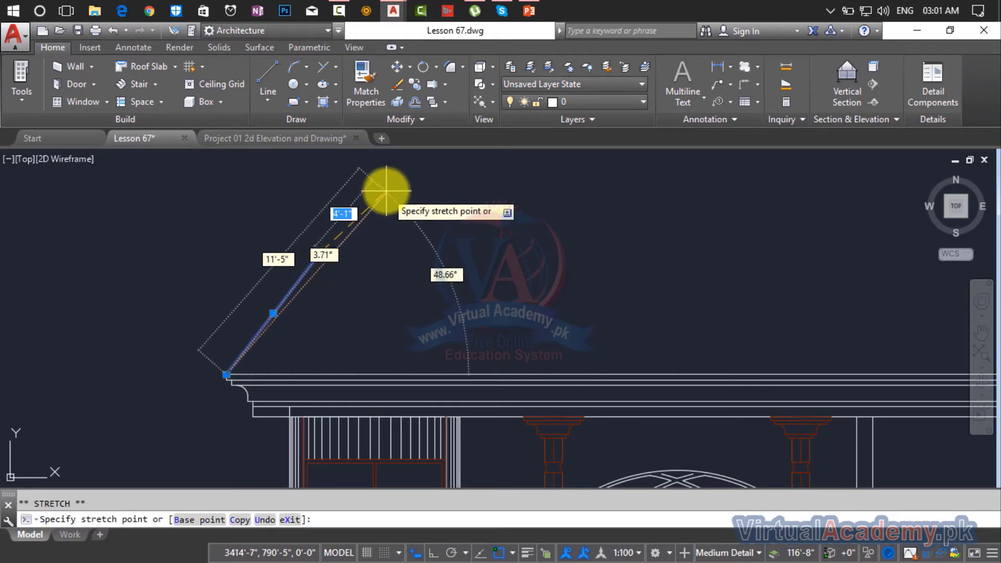
pyautogui.scroll(-5, 431, 252)
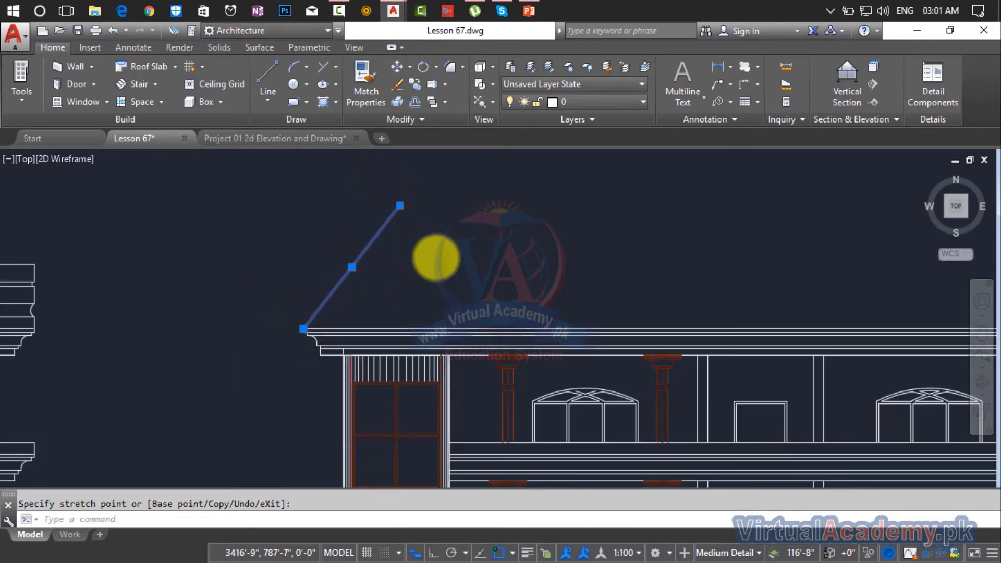
pyautogui.press('Escape')
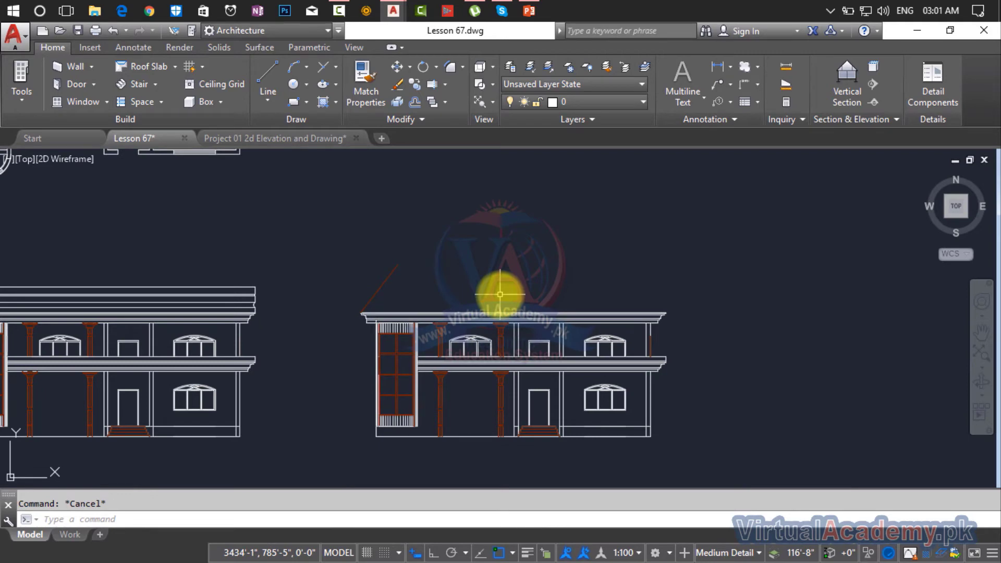
pyautogui.write('l')
pyautogui.press('Return')
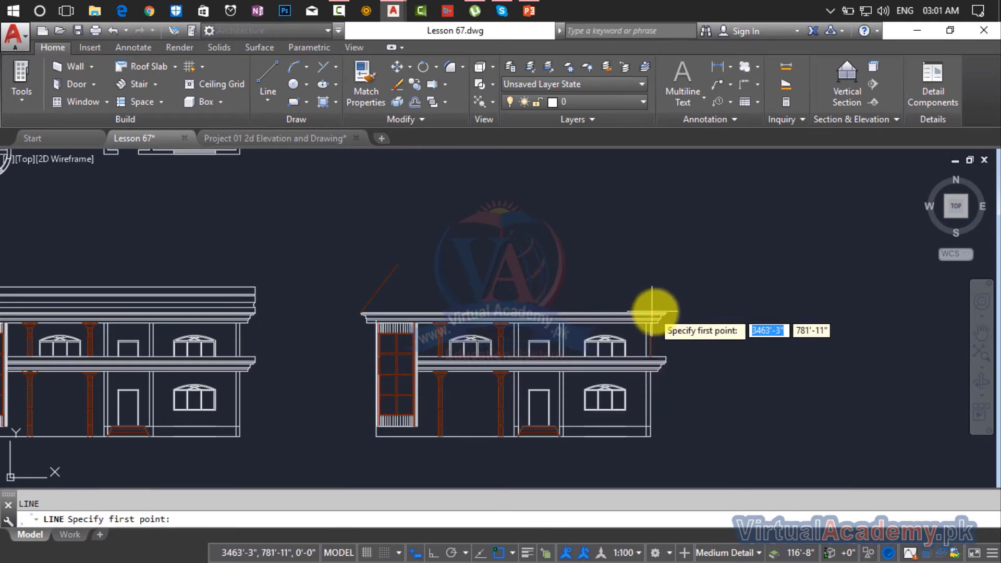
pyautogui.press('Escape')
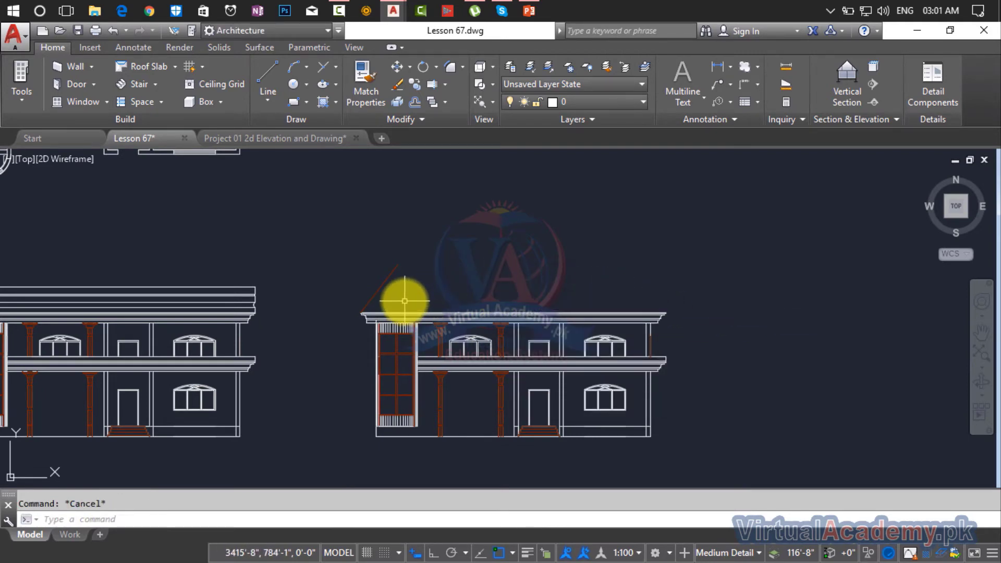
# - Mirror the sloping roof line about a vertical axis through the cornice's midpoint, keeping the source line
pyautogui.press('Return')
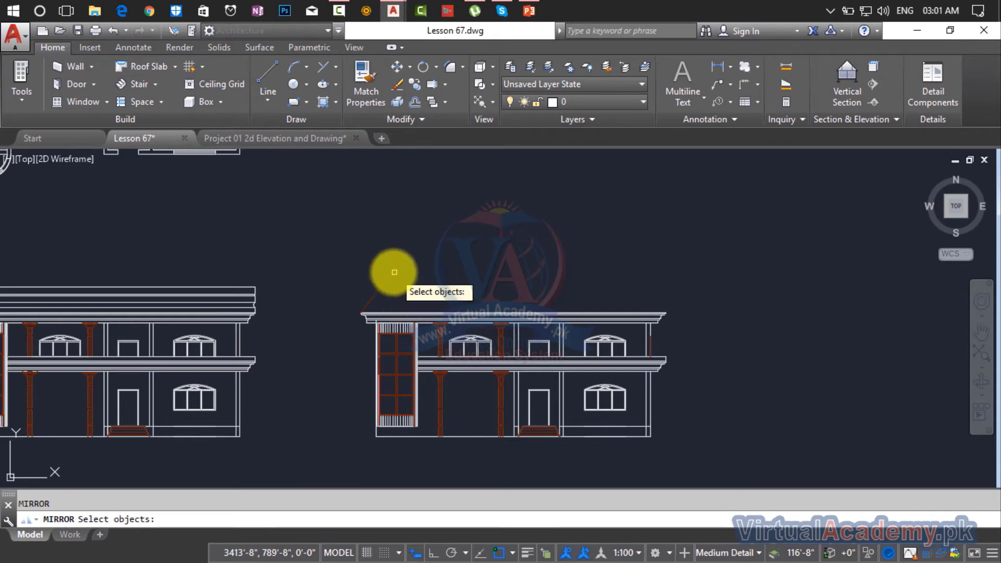
pyautogui.press('Return')
pyautogui.scroll(6, 516, 320)
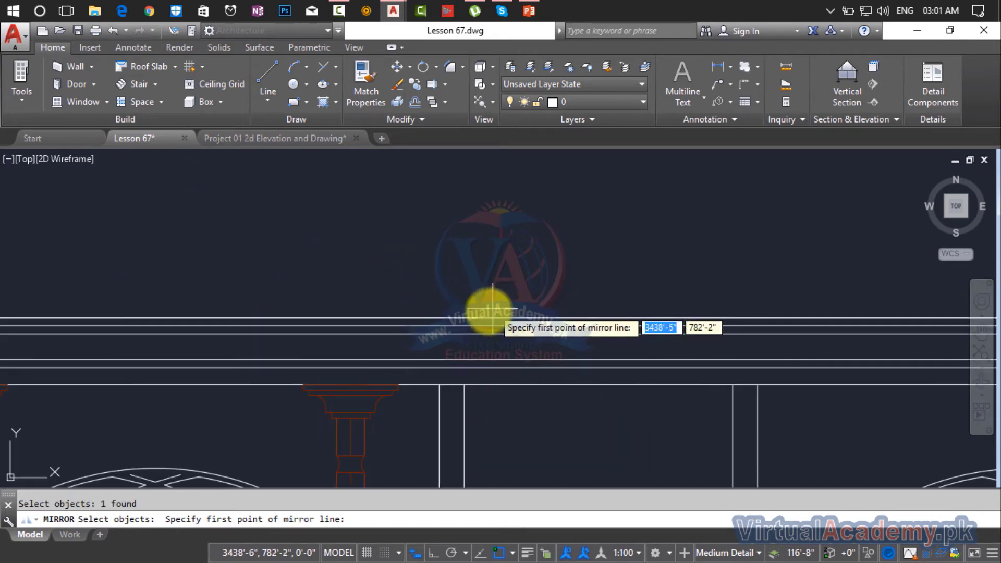
pyautogui.scroll(-3, 481, 312)
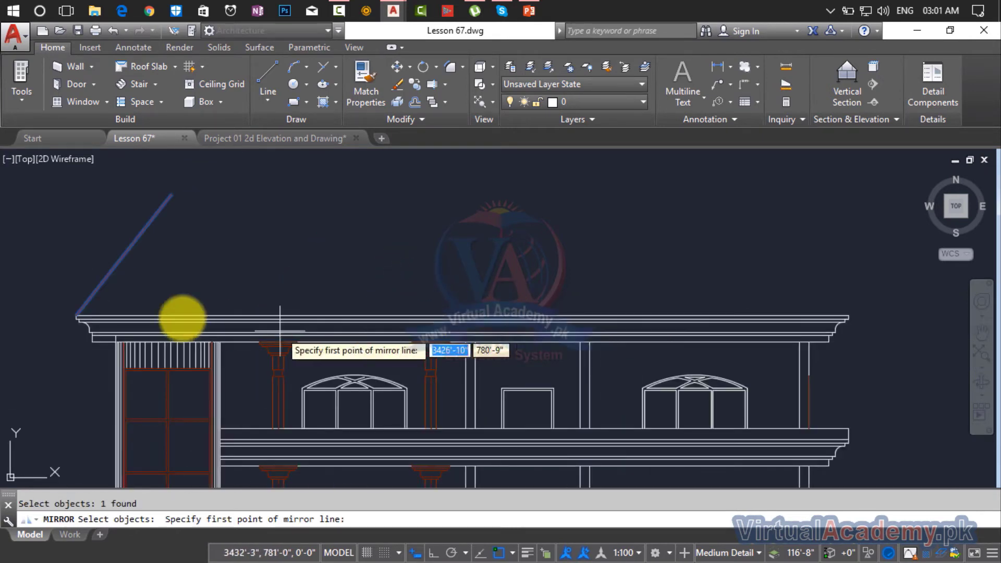
pyautogui.click(458, 315)
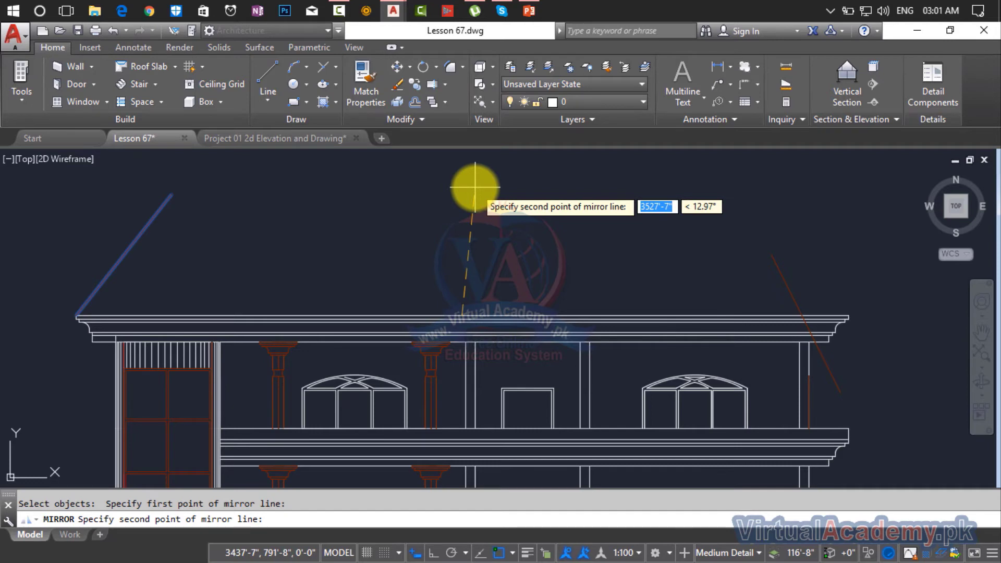
pyautogui.press('F8')
pyautogui.click(468, 179)
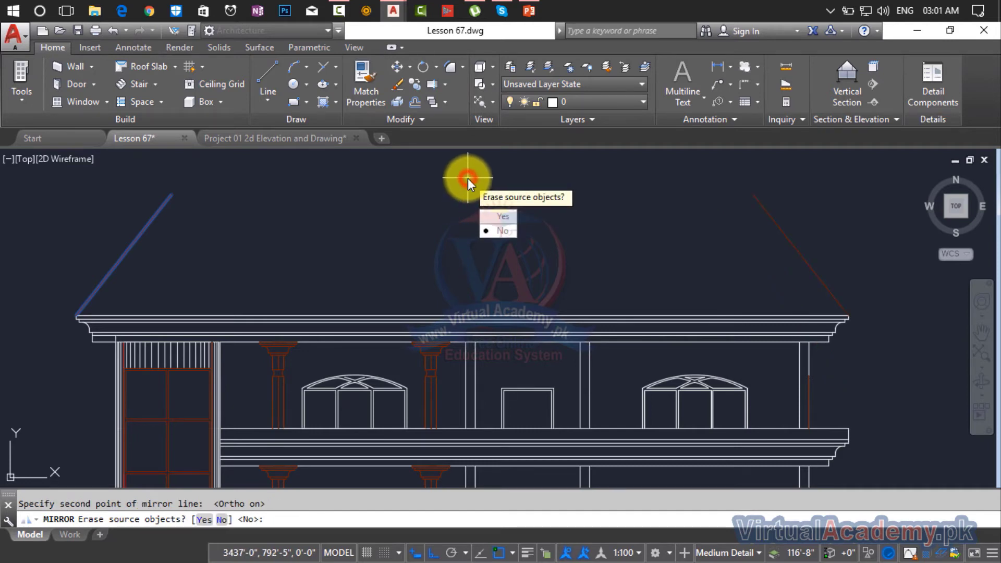
pyautogui.press('Return')
pyautogui.press('Escape')
pyautogui.scroll(-2, 496, 297)
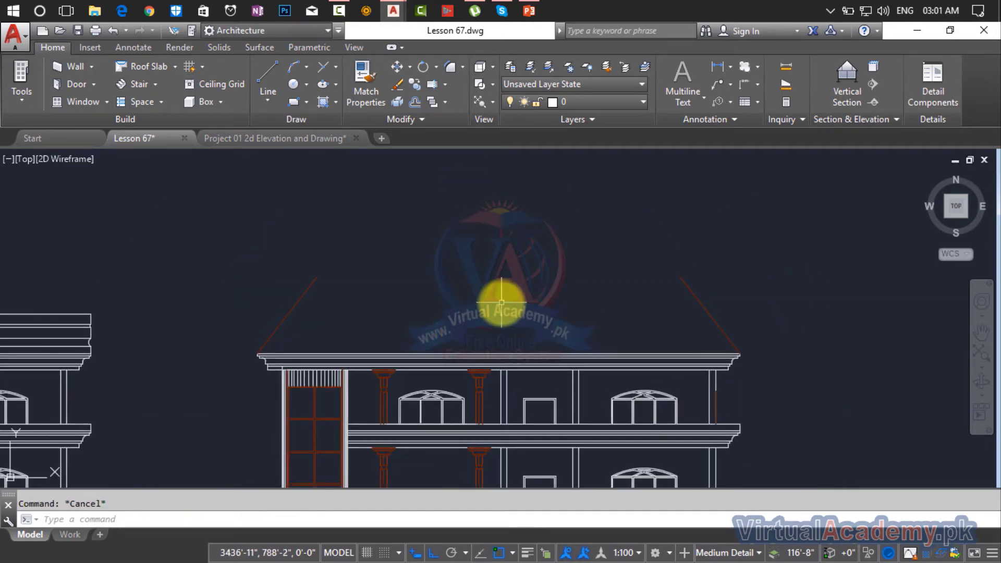
# - Draw a horizontal ridge line connecting the upper ends of the two sloping roof lines
pyautogui.write('l')
pyautogui.press('Return')
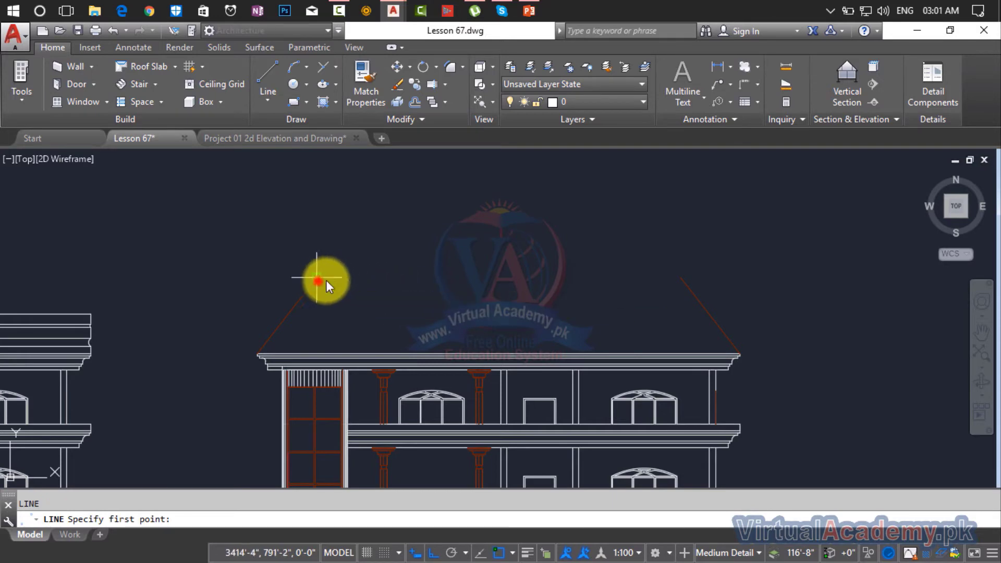
pyautogui.click(316, 277)
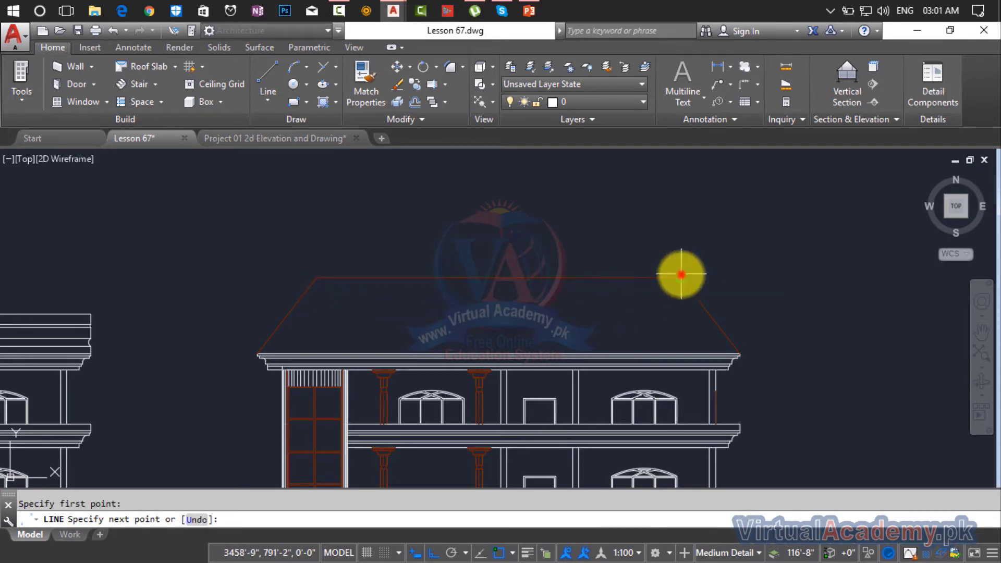
pyautogui.click(680, 277)
pyautogui.press('Escape')
pyautogui.scroll(-3, 542, 295)
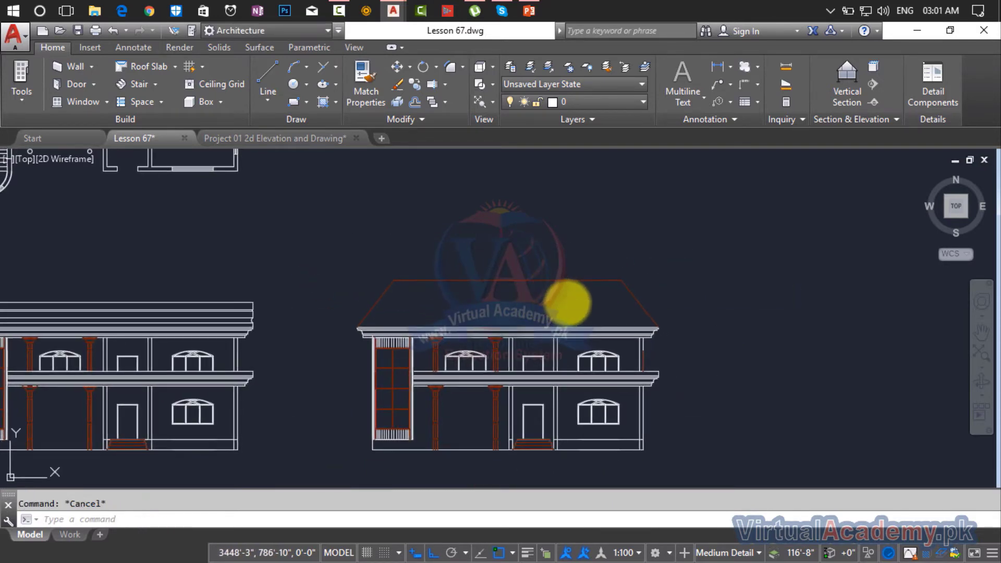
# - Offset the roof's ridge line and right sloping line inward by 2 inches
pyautogui.scroll(5, 567, 302)
pyautogui.press('Return')
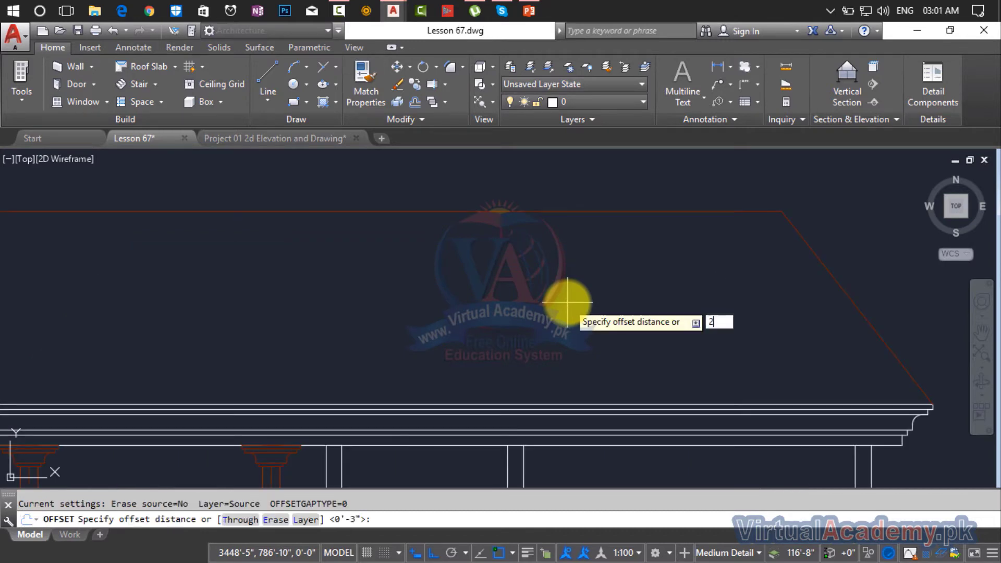
pyautogui.write('2')
pyautogui.press('Return')
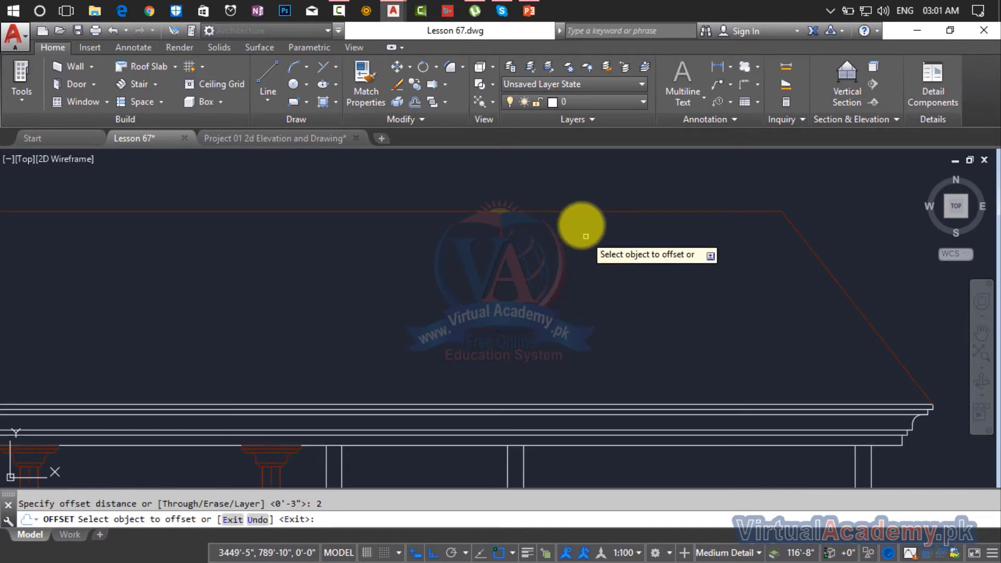
pyautogui.click(571, 212)
pyautogui.click(585, 265)
pyautogui.click(852, 299)
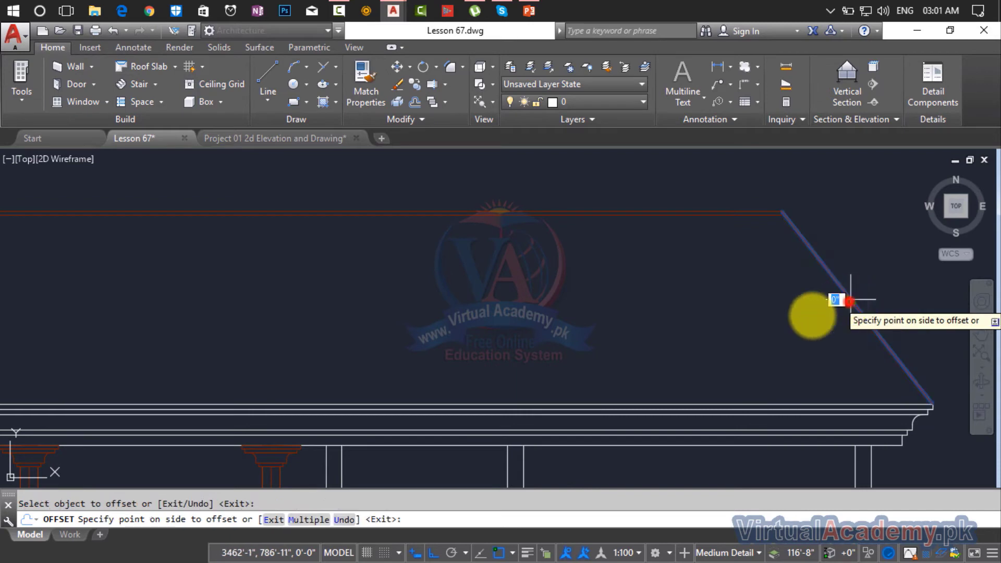
pyautogui.click(781, 328)
pyautogui.scroll(-5, 773, 331)
pyautogui.scroll(6, 585, 330)
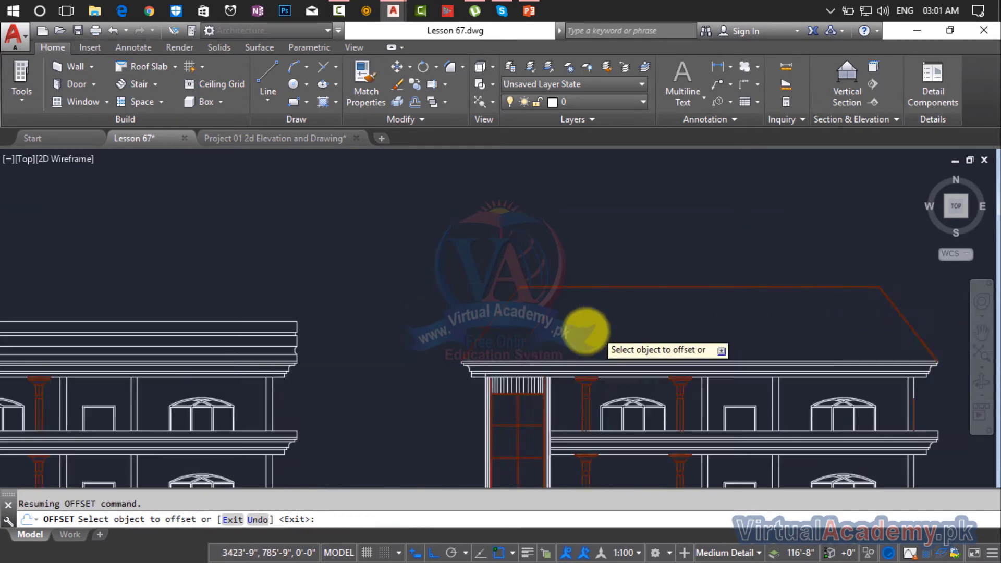
# - Offset the left sloping line of the red roof outline inward to match the other doubled edges
pyautogui.click(271, 233)
pyautogui.click(302, 266)
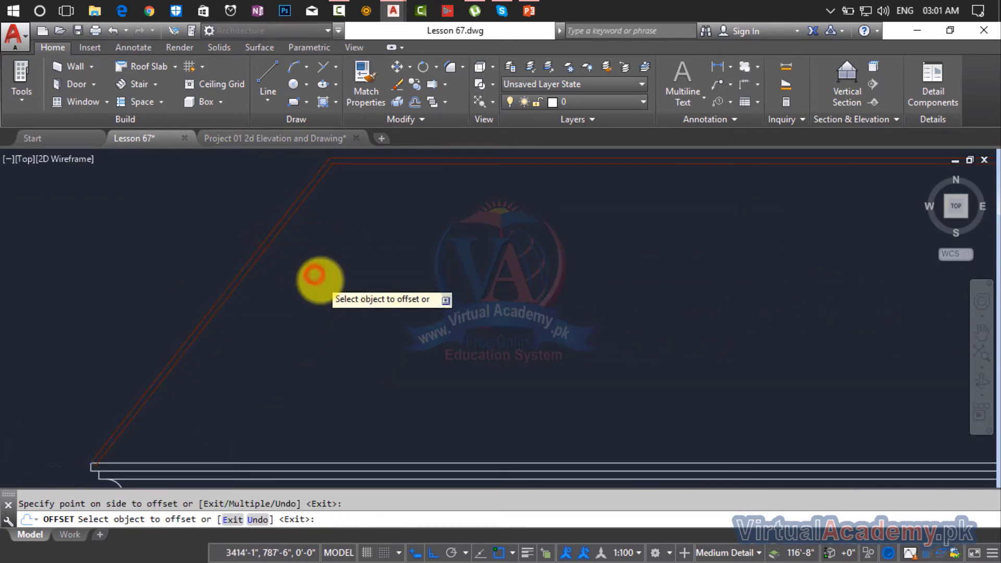
pyautogui.scroll(-3, 574, 274)
pyautogui.scroll(3, 590, 204)
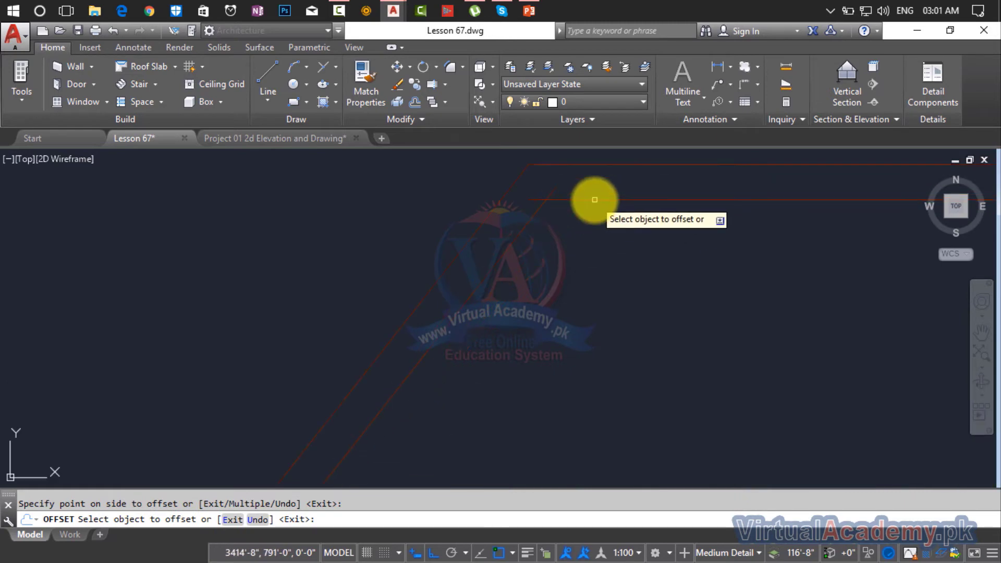
pyautogui.scroll(2, 565, 298)
pyautogui.press('Escape')
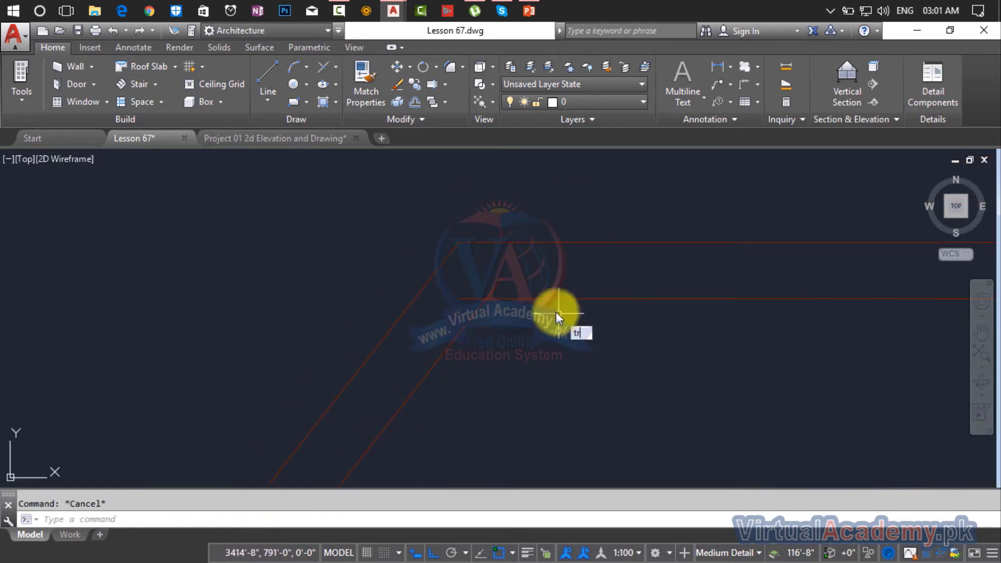
# - Trim the overlapping ends of the inner offset lines at the roof's upper-left corner
pyautogui.press('Return')
pyautogui.press('Return')
pyautogui.click(525, 278)
pyautogui.click(485, 287)
pyautogui.click(477, 287)
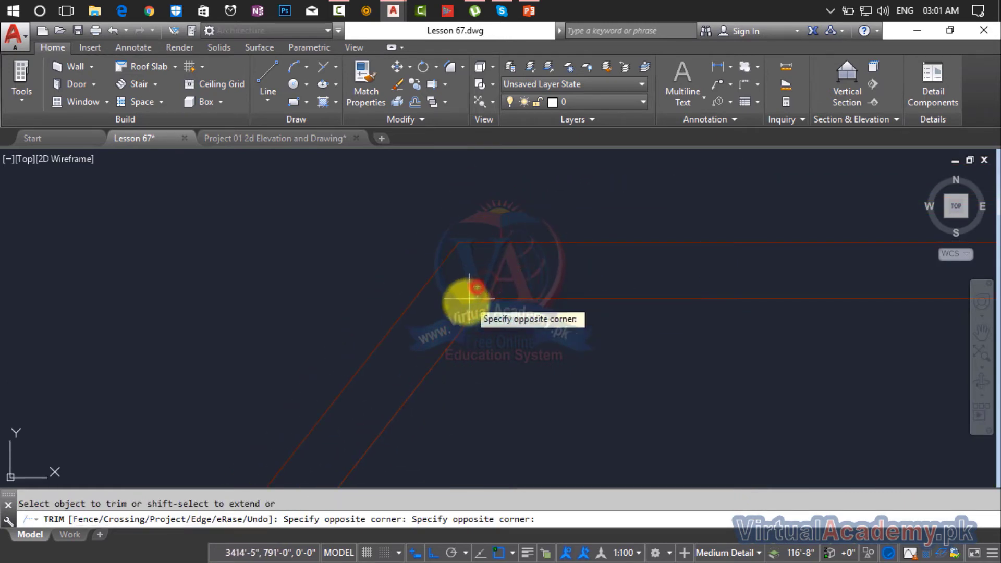
pyautogui.click(461, 302)
pyautogui.scroll(-5, 689, 328)
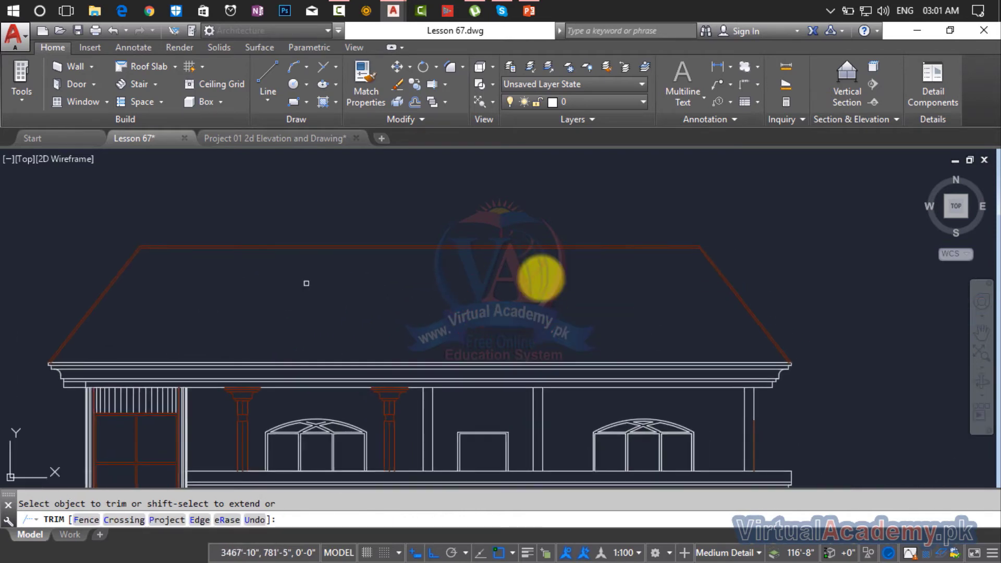
# - Trim the overlapping ends of the inner offset lines at the roof's upper-right corner
pyautogui.scroll(5, 699, 223)
pyautogui.scroll(2, 592, 306)
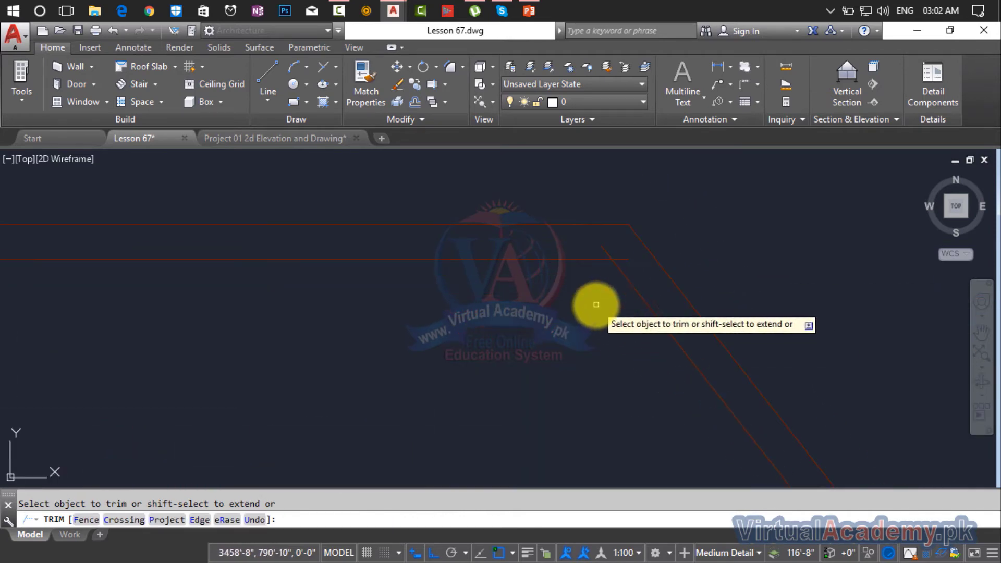
pyautogui.click(620, 250)
pyautogui.click(623, 262)
pyautogui.click(621, 249)
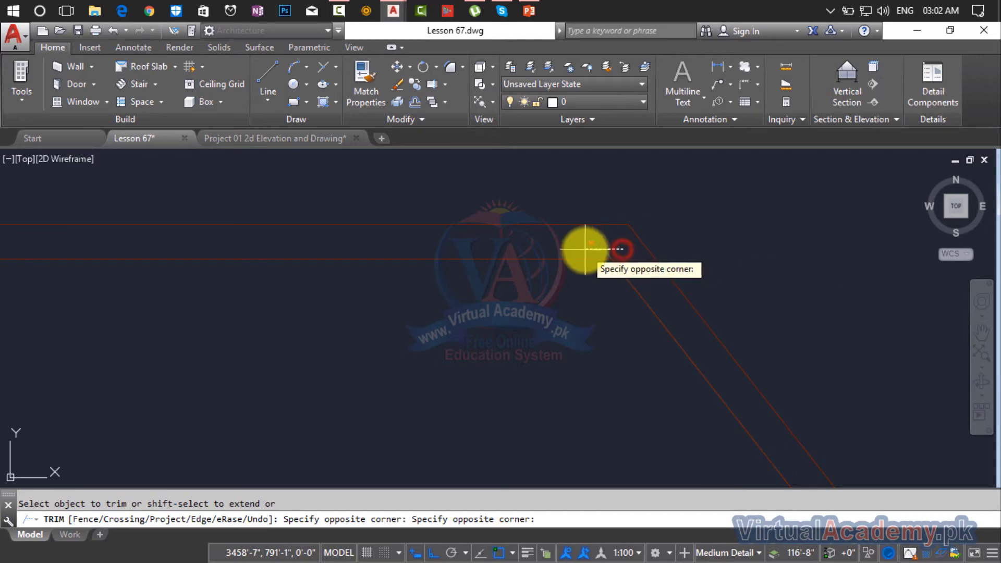
pyautogui.click(585, 249)
pyautogui.scroll(-5, 661, 362)
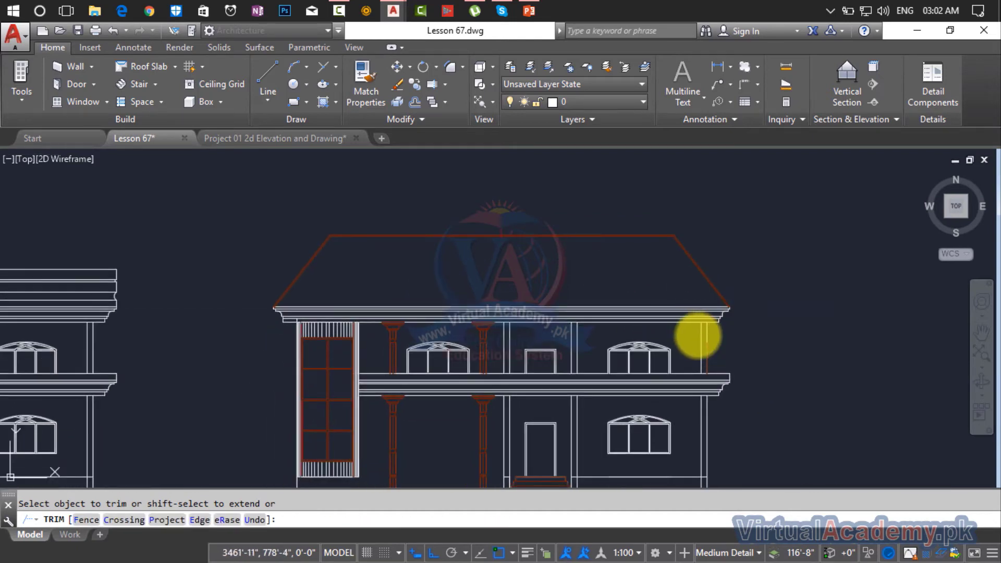
pyautogui.press('Escape')
# - Copy the whole elevation with the sloped roof horizontally into the empty space to its right
pyautogui.scroll(3, 274, 315)
pyautogui.scroll(-2, 276, 317)
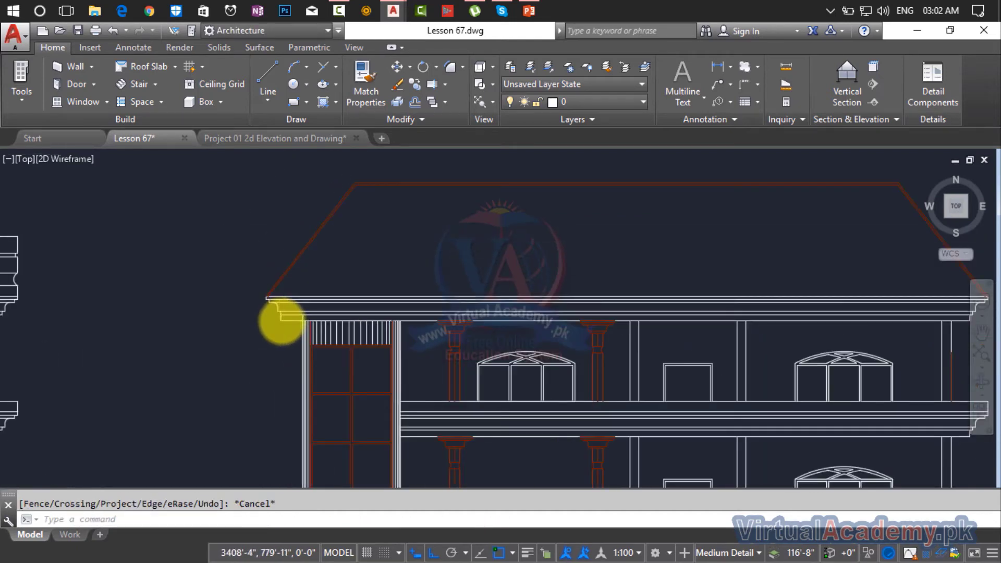
pyautogui.scroll(-6, 282, 319)
pyautogui.moveTo(442, 391); pyautogui.dragTo(523, 385, button='middle')
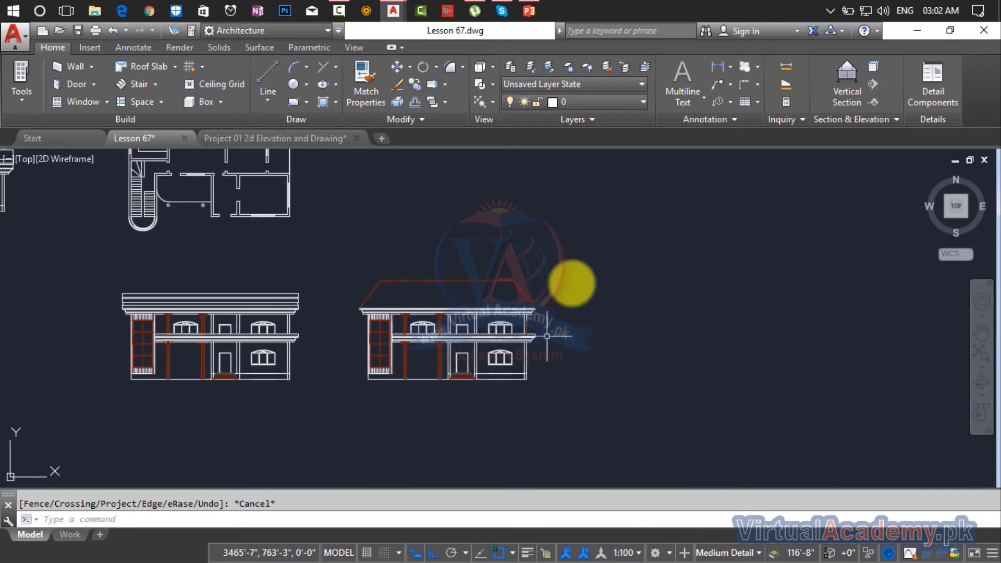
pyautogui.write('cp')
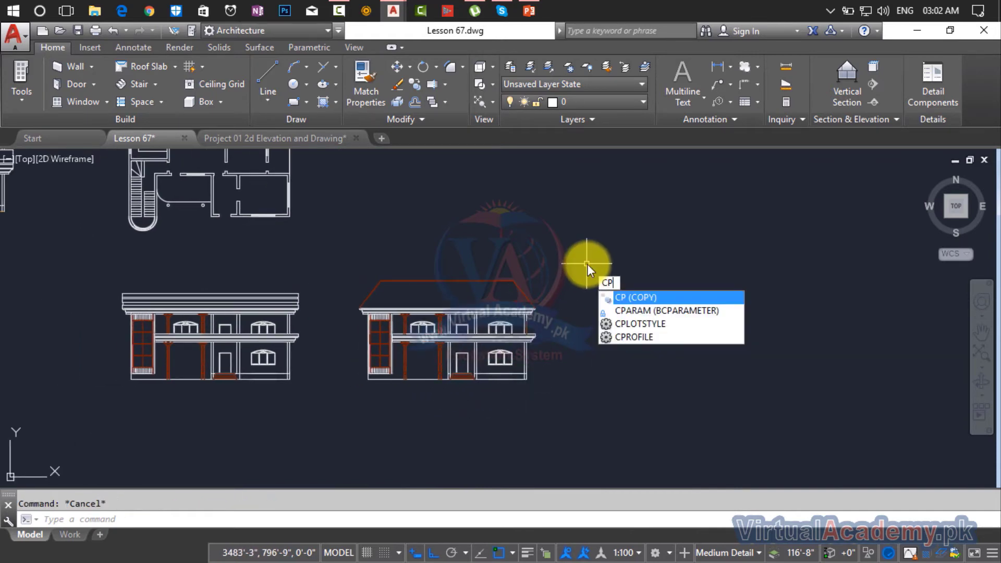
pyautogui.press('Return')
pyautogui.click(605, 243)
pyautogui.click(374, 381)
pyautogui.press('Return')
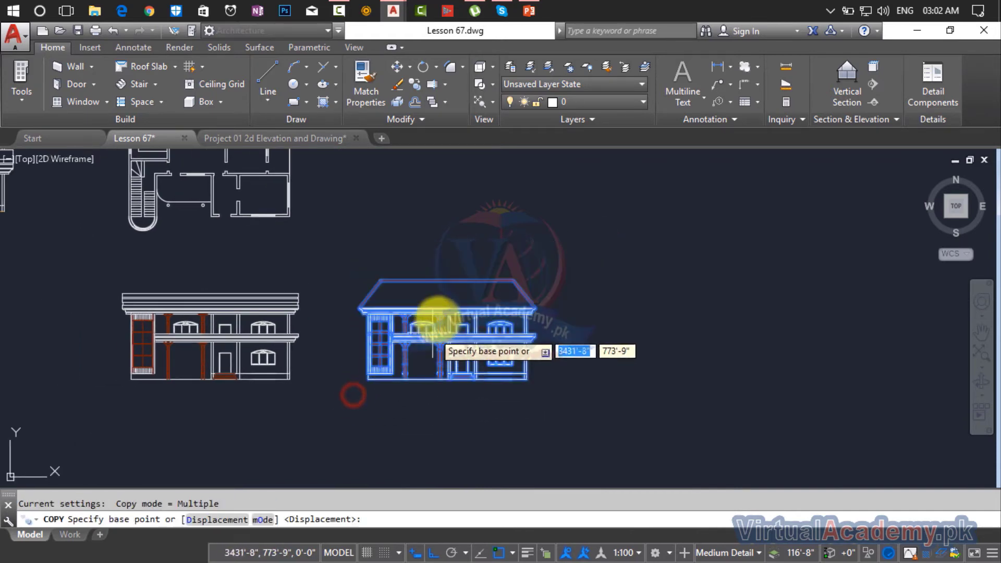
pyautogui.click(440, 317)
pyautogui.click(713, 310)
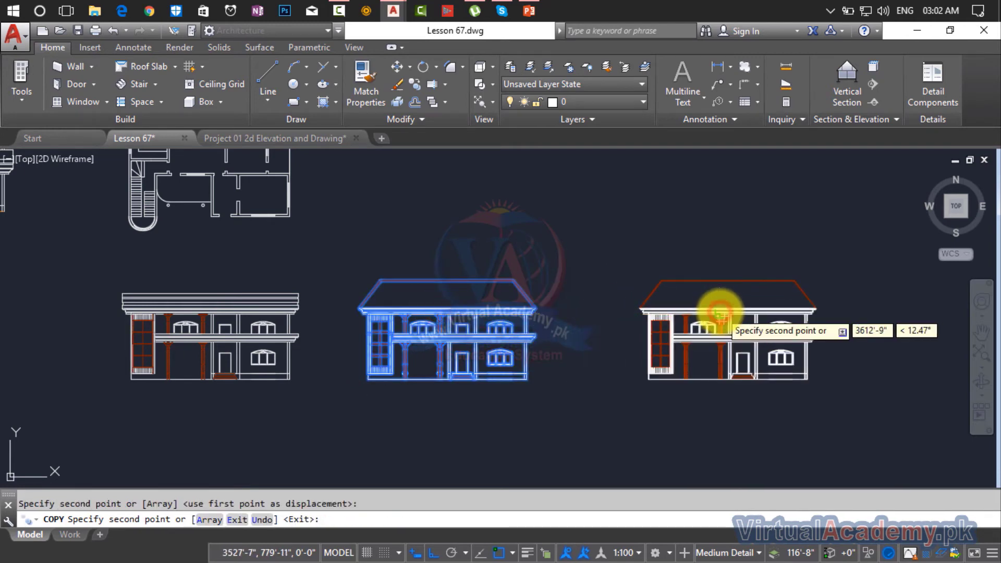
pyautogui.press('Escape')
# - Erase all red roof lines above the cornice of the copied elevation
pyautogui.scroll(5, 715, 295)
pyautogui.moveTo(720, 300); pyautogui.dragTo(462, 313, button='middle')
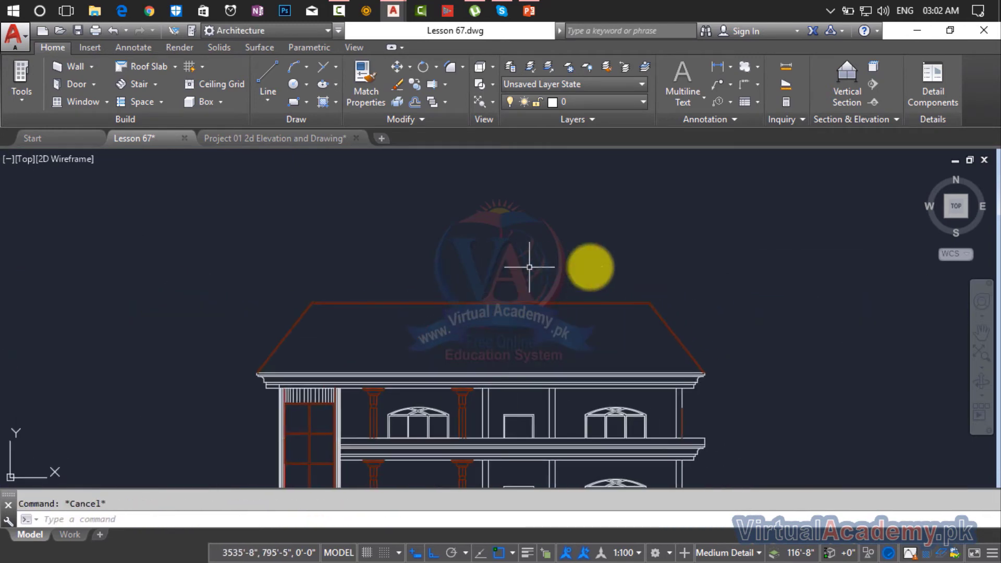
pyautogui.click(699, 266)
pyautogui.click(561, 318)
pyautogui.press('Delete')
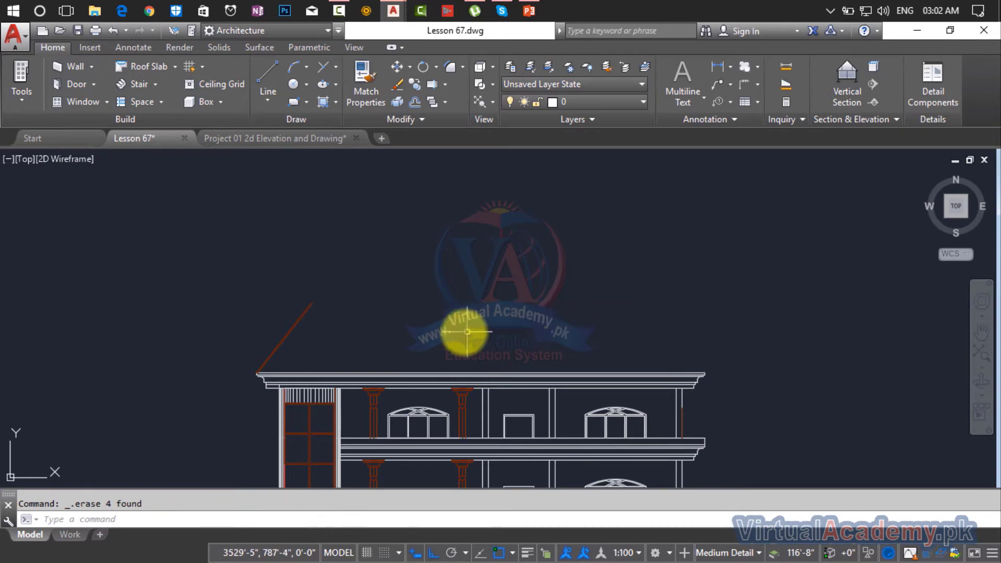
pyautogui.click(493, 328)
pyautogui.click(262, 323)
pyautogui.press('Delete')
# - Draw a sloping roof line from the cornice's top-left corner up and to the right, with Ortho off
pyautogui.scroll(8, 333, 349)
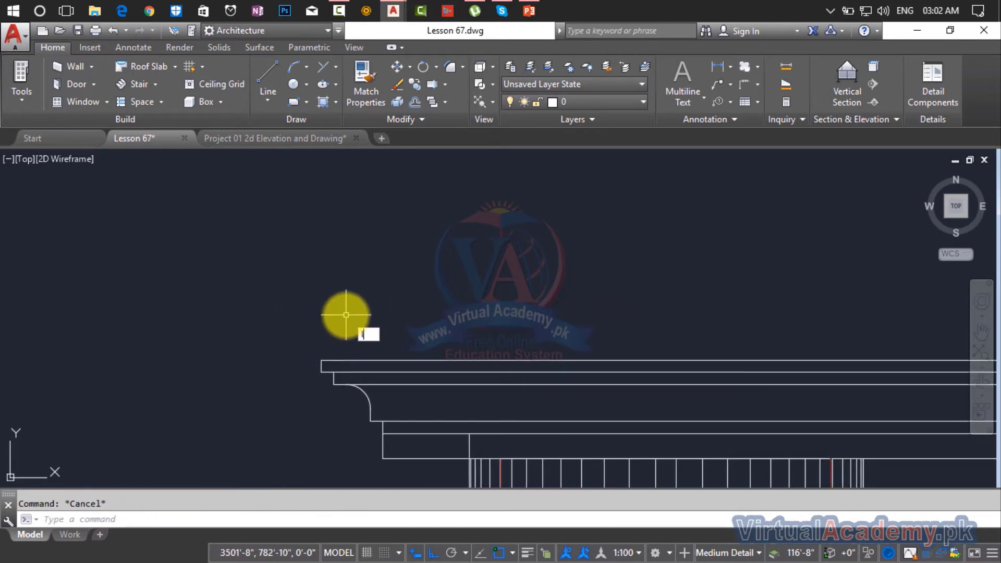
pyautogui.press('l')
pyautogui.press('Return')
pyautogui.click(321, 360)
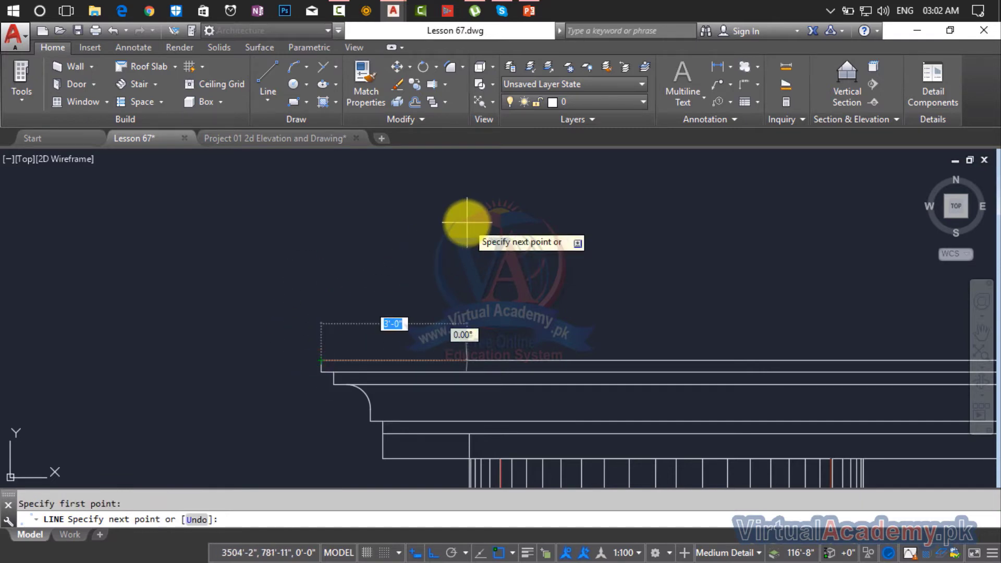
pyautogui.press('F8')
pyautogui.scroll(-3, 463, 208)
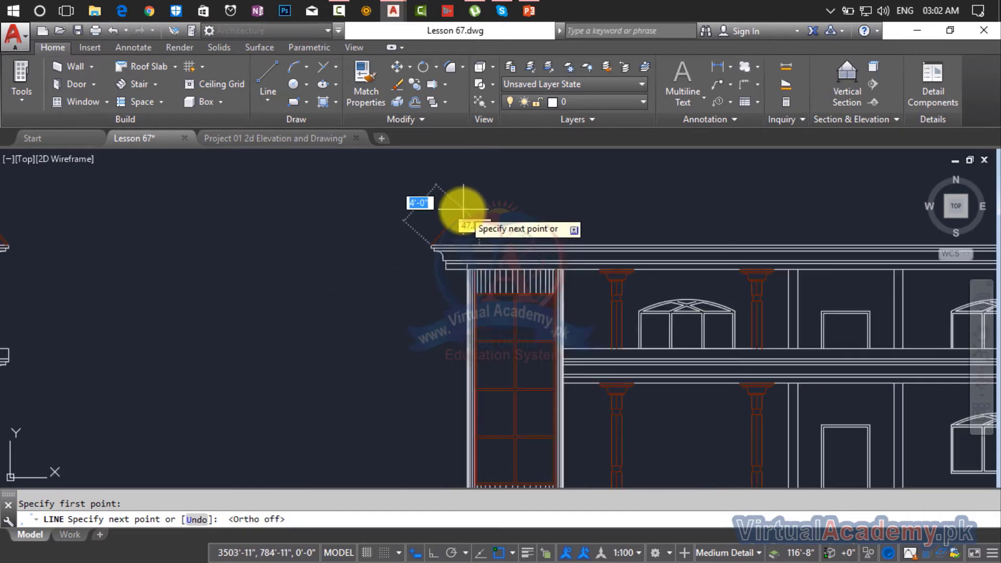
pyautogui.moveTo(462, 209)
pyautogui.mouseDown(button='middle')
pyautogui.moveTo(321, 372)
pyautogui.moveTo(327, 362)
pyautogui.mouseUp(button='middle')
pyautogui.scroll(-4, 323, 365)
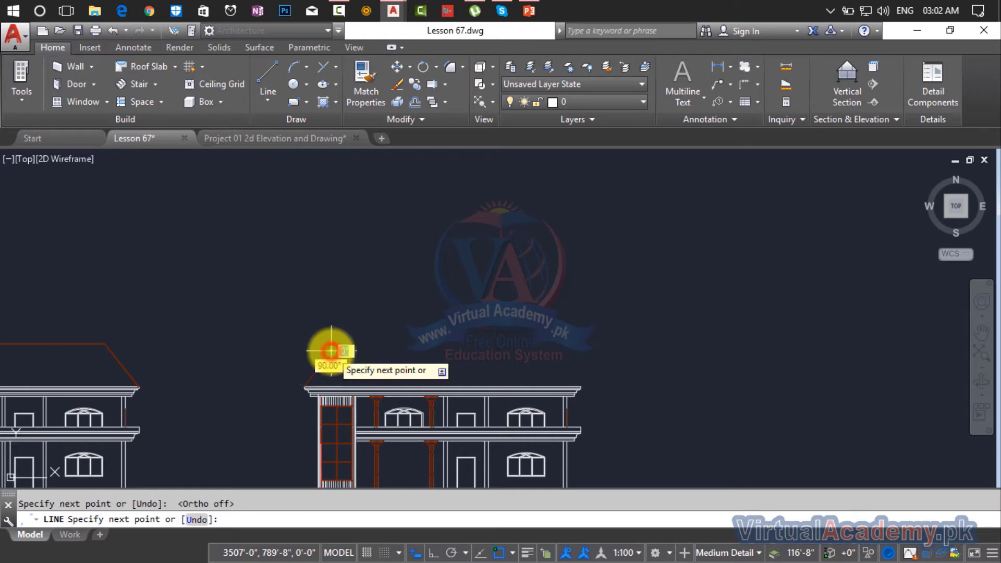
pyautogui.click(331, 350)
pyautogui.press('Return')
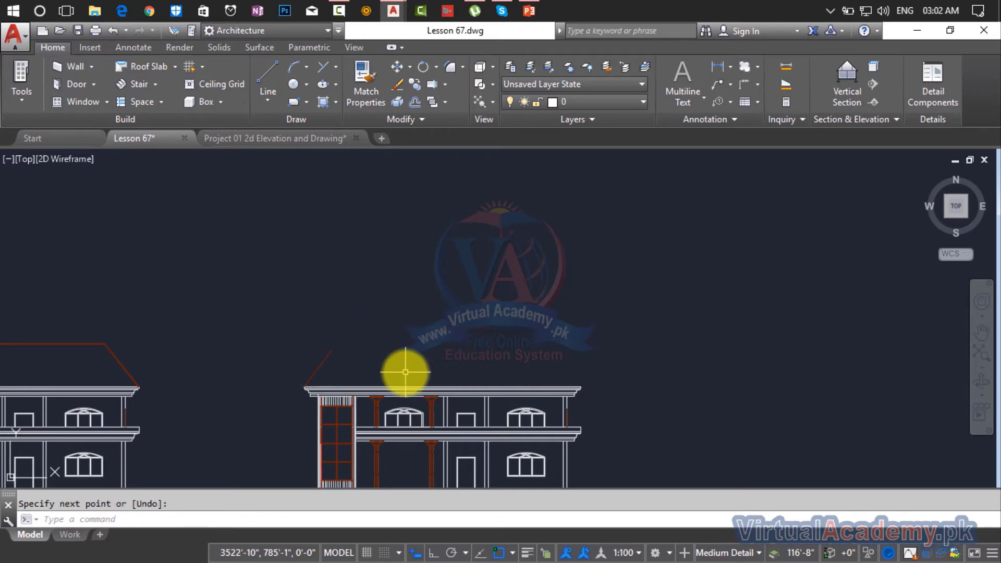
# - Mirror the sloping roof line about a vertical axis through the cornice's midpoint, keeping the original
pyautogui.write('mi')
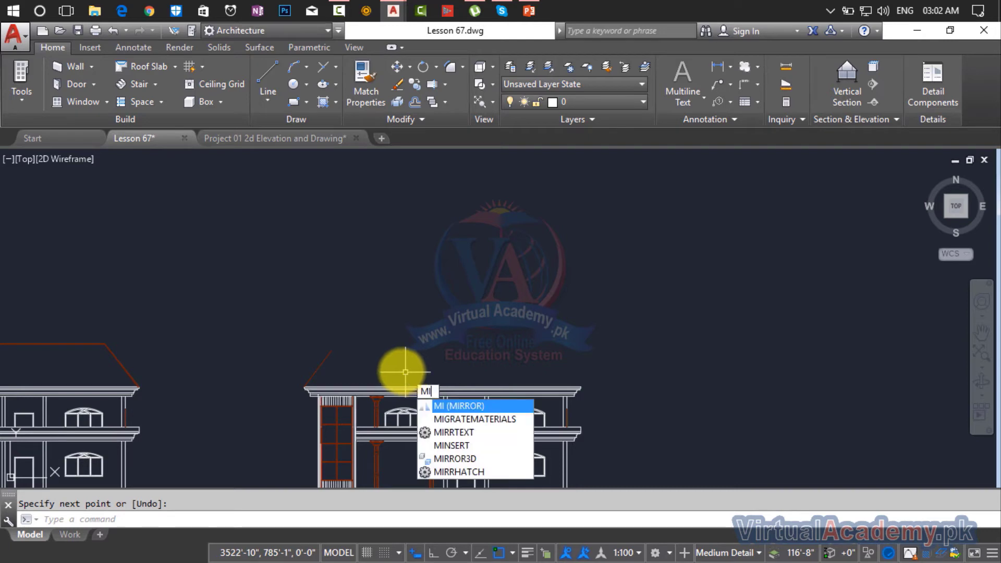
pyautogui.press('Return')
pyautogui.click(326, 358)
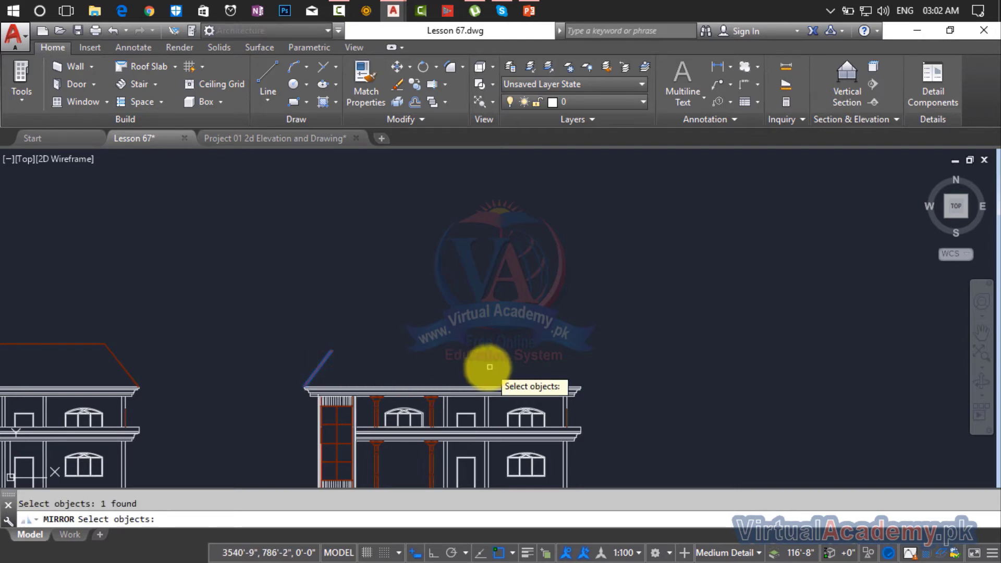
pyautogui.press('Return')
pyautogui.scroll(3, 424, 380)
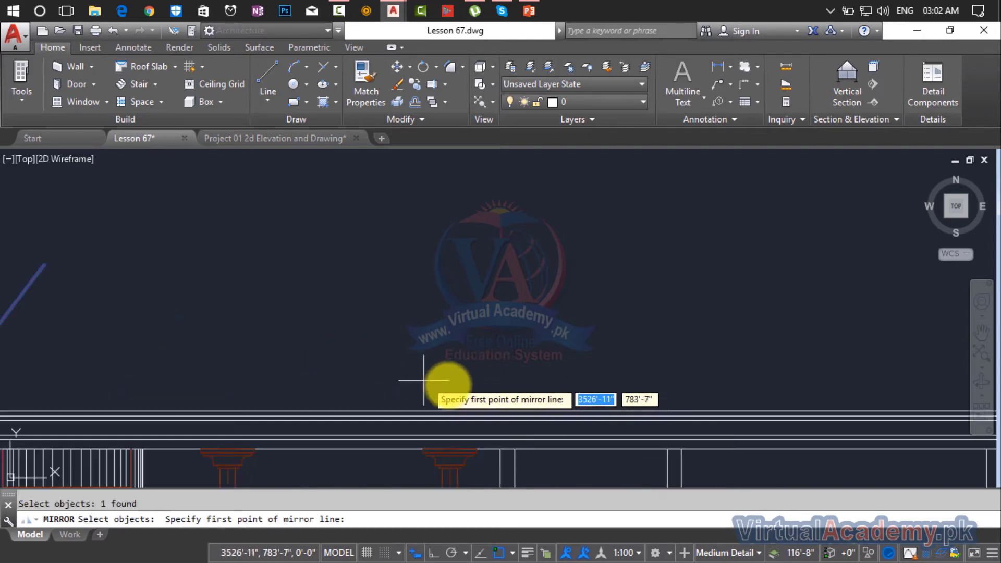
pyautogui.click(495, 410)
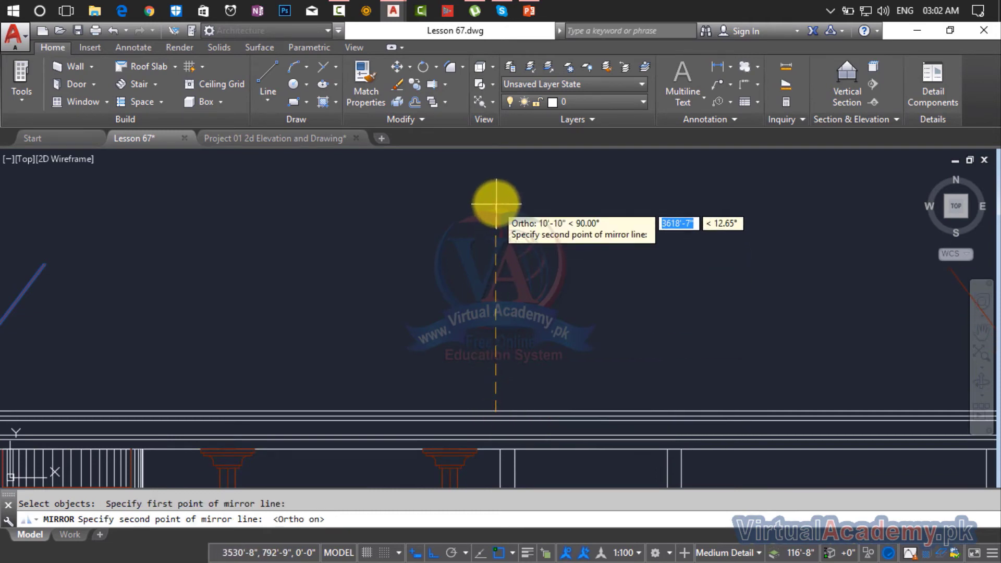
pyautogui.click(496, 192)
pyautogui.press('Return')
pyautogui.scroll(-4, 527, 351)
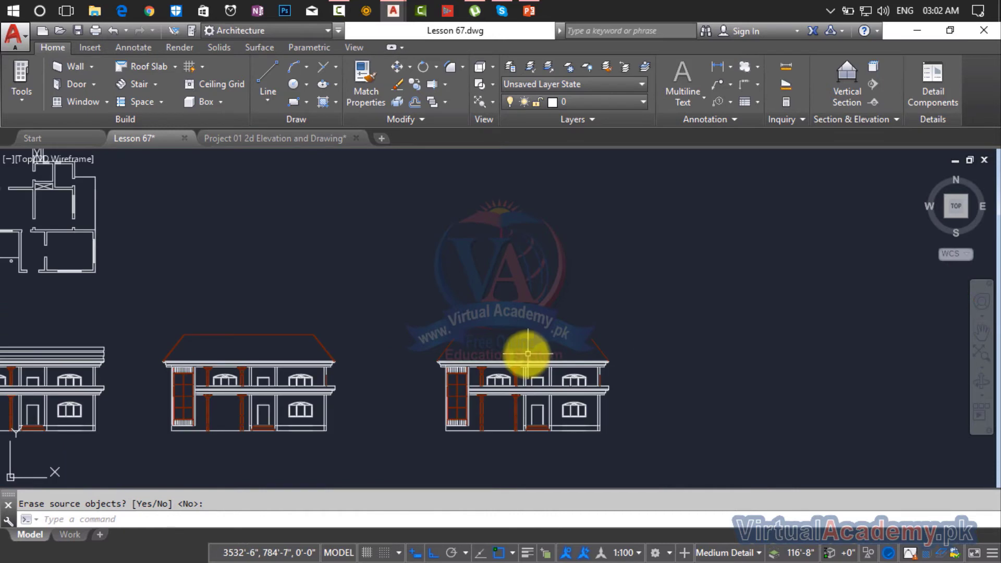
# - Draw a vertical line about 2' high from the left column capital's outer top corner to the cornice top
pyautogui.scroll(5, 528, 353)
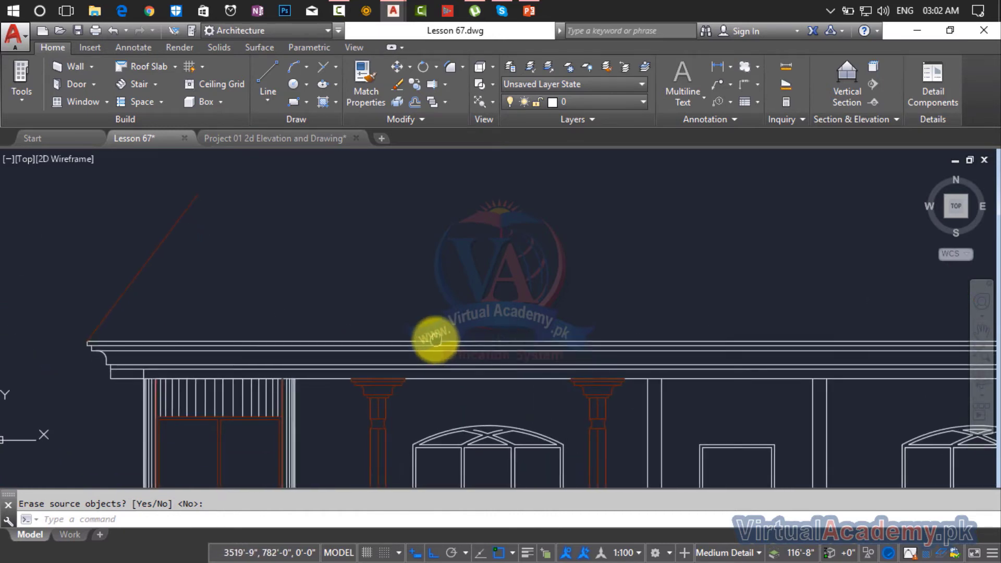
pyautogui.scroll(2, 433, 339)
pyautogui.scroll(-3, 430, 339)
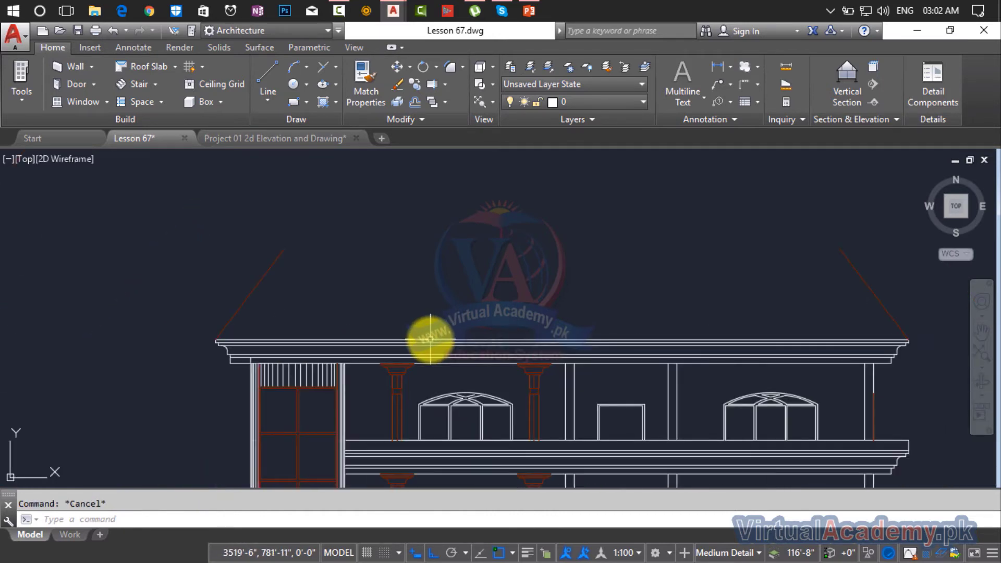
pyautogui.scroll(5, 369, 355)
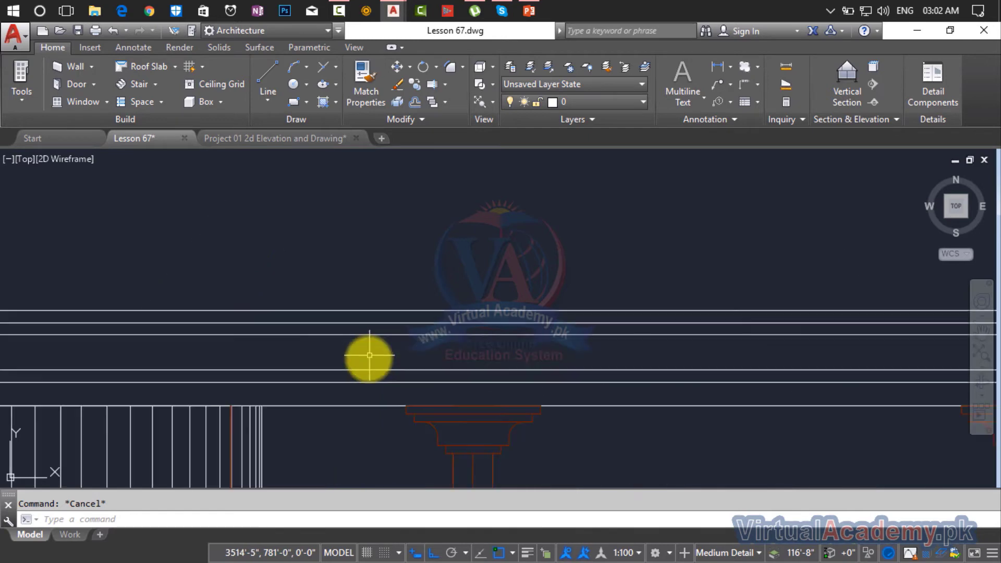
pyautogui.write('l')
pyautogui.press('Return')
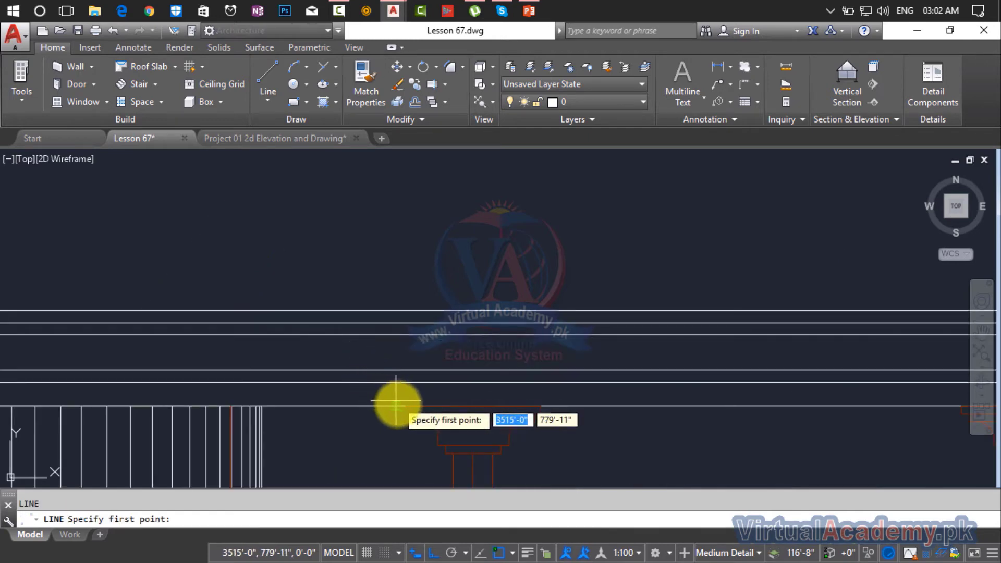
pyautogui.click(405, 405)
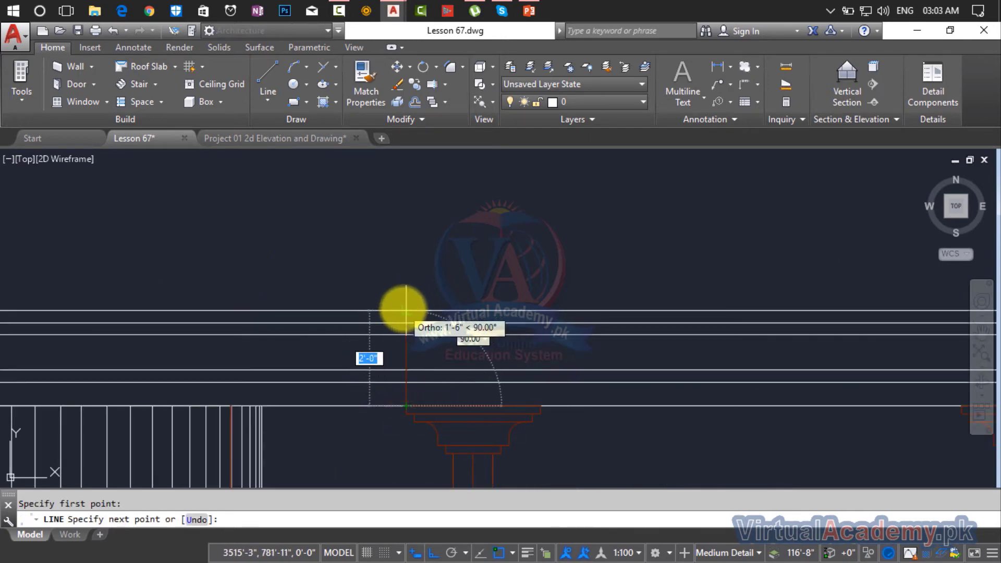
pyautogui.press('Return')
# - Draw a vertical line from the right column capital's outer top corner up to the cornice top
pyautogui.scroll(-4, 509, 290)
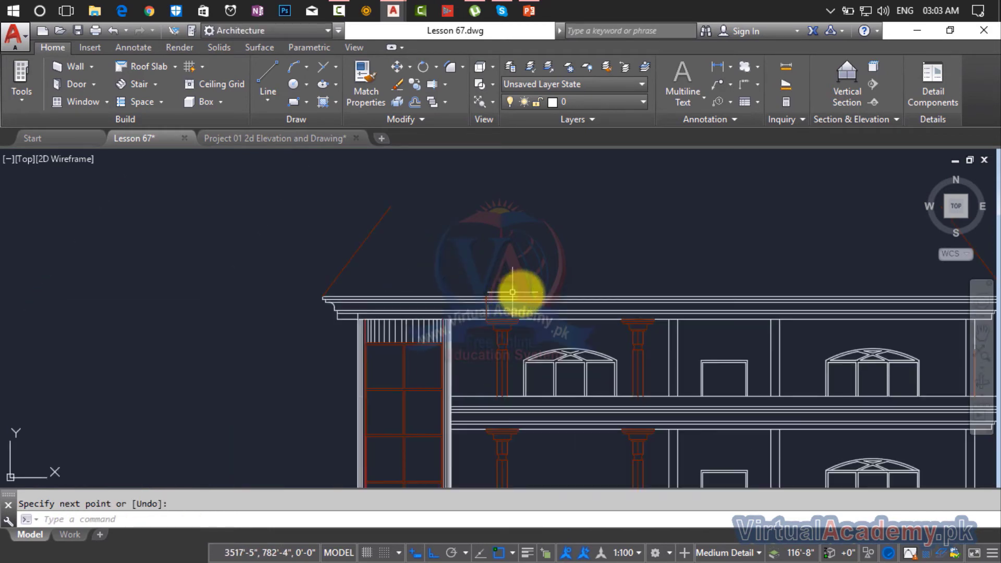
pyautogui.scroll(5, 619, 309)
pyautogui.press('Return')
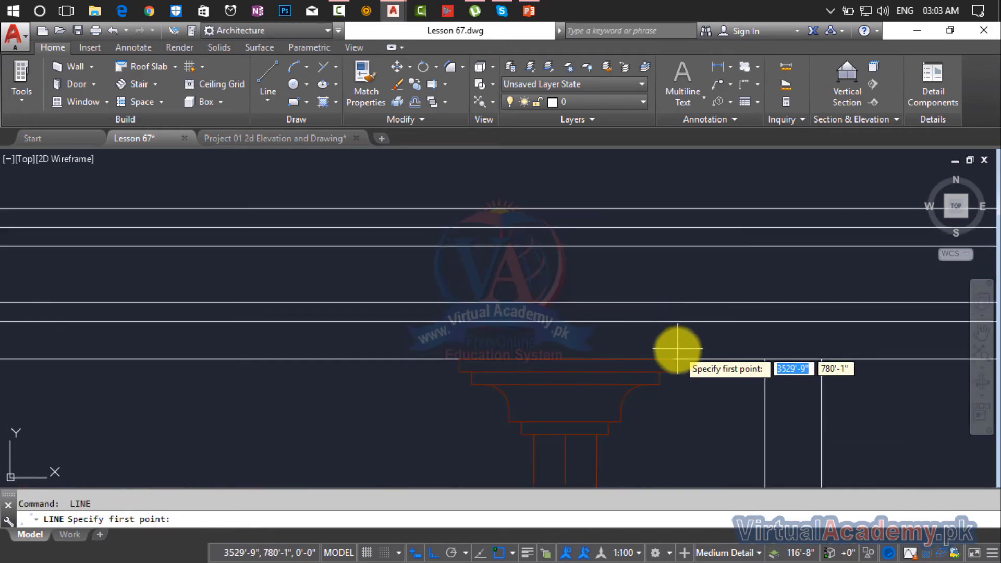
pyautogui.click(671, 359)
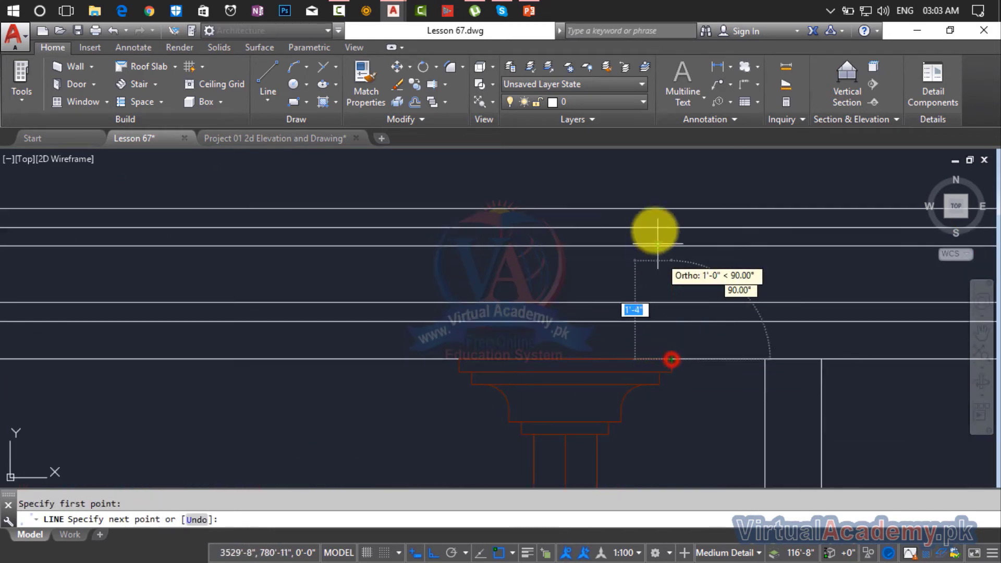
pyautogui.click(671, 209)
pyautogui.press('Return')
pyautogui.scroll(-4, 693, 290)
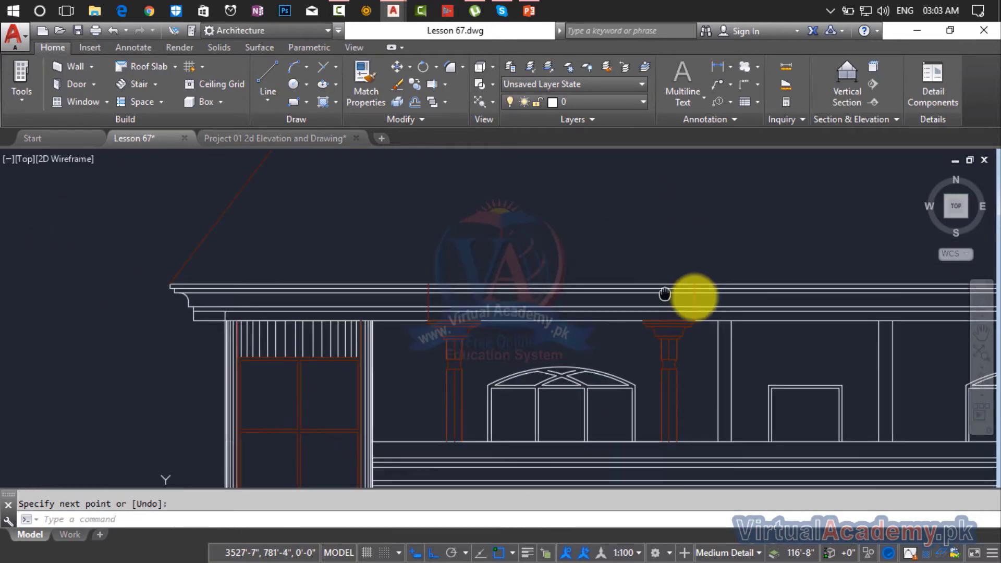
# - Draw a steep sloping roof line up to the right from the vertical line's top above the left column capital, with Ortho off
pyautogui.write('l')
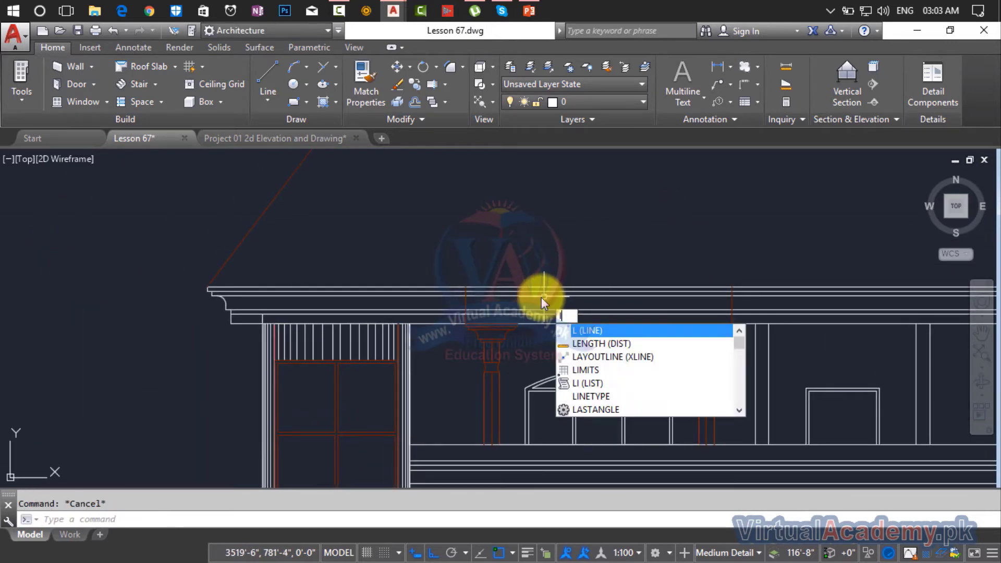
pyautogui.press('Return')
pyautogui.click(466, 287)
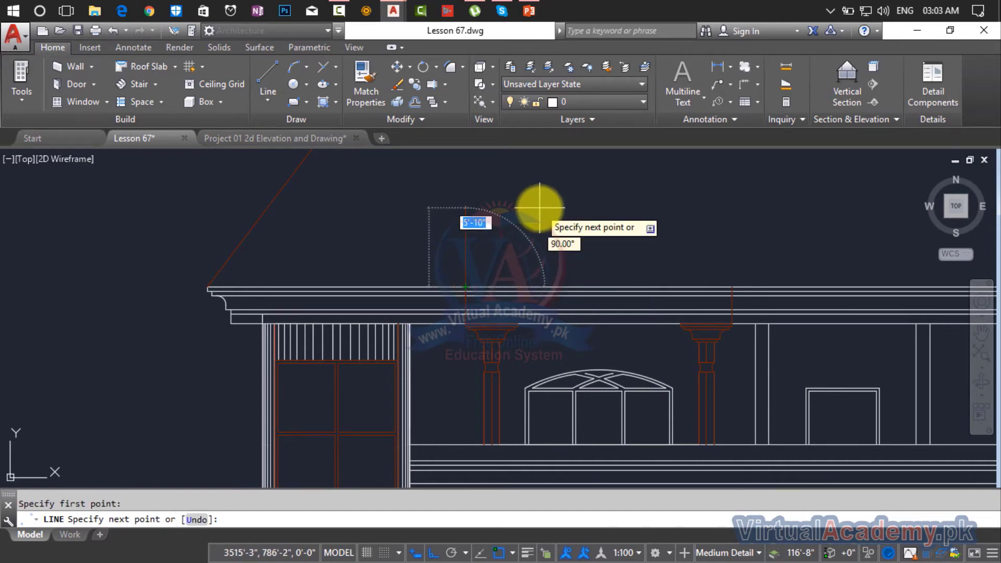
pyautogui.press('F8')
pyautogui.scroll(-3, 536, 208)
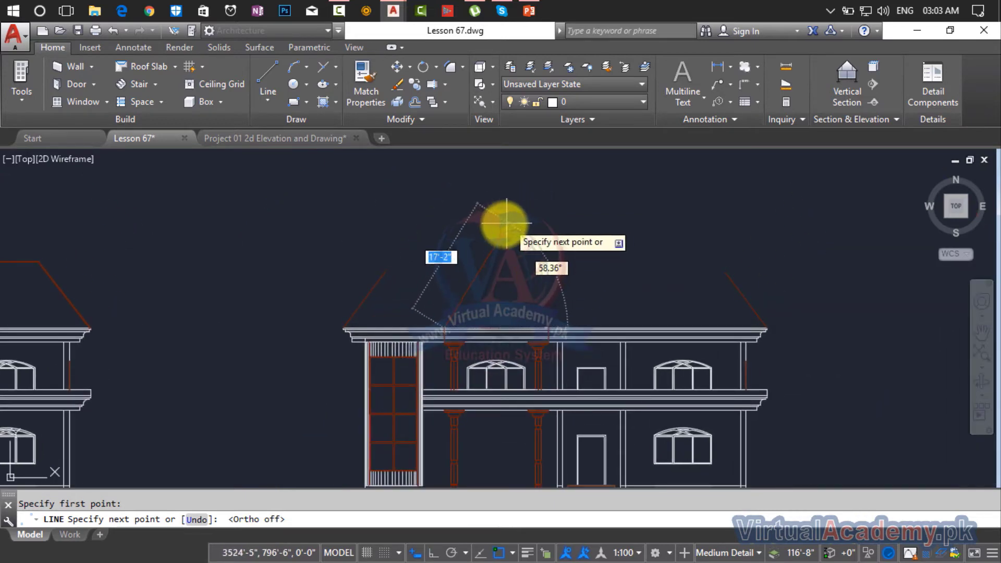
pyautogui.click(486, 245)
pyautogui.press('Return')
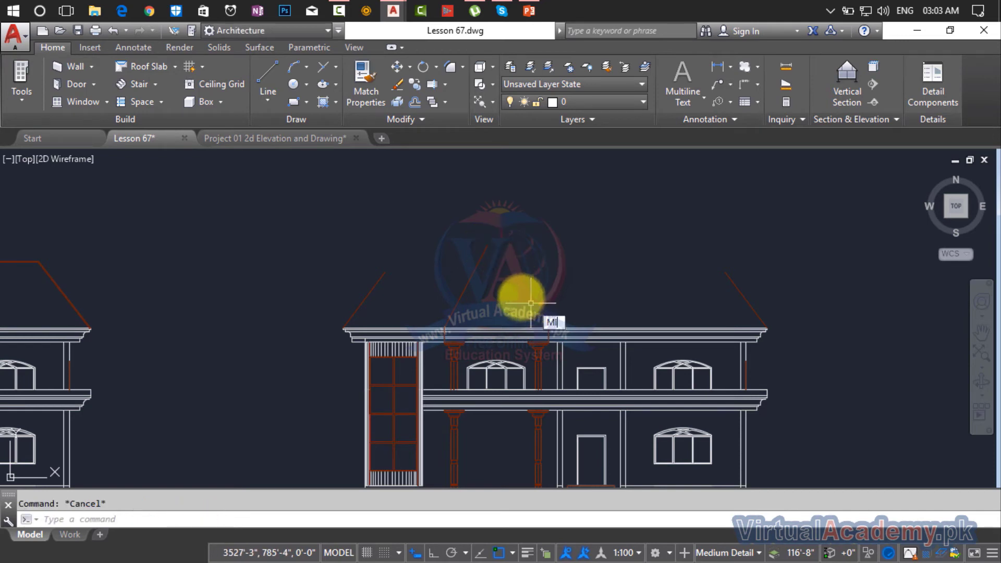
pyautogui.write('MI')
pyautogui.press('Return')
pyautogui.scroll(5, 469, 278)
pyautogui.press('Escape')
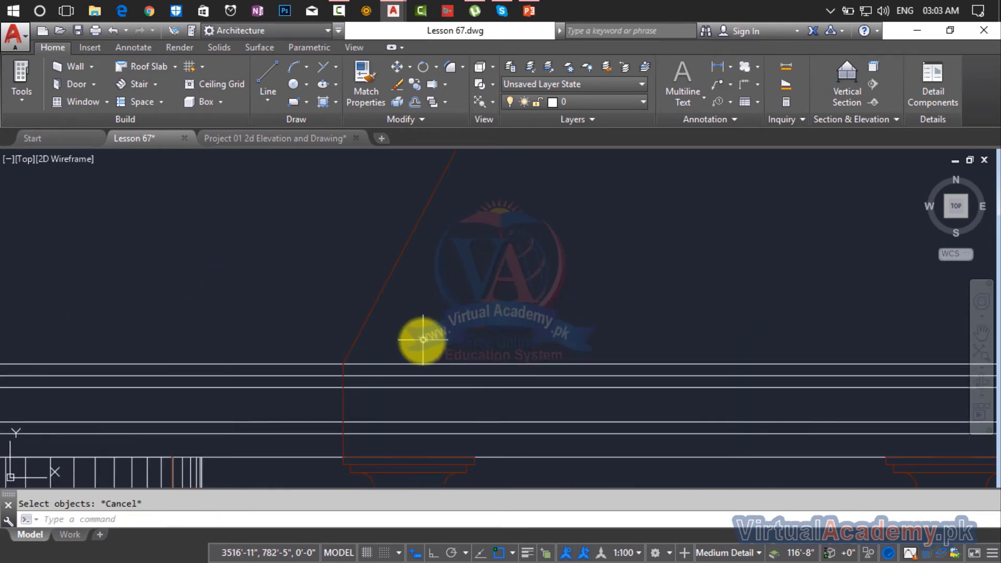
# - Draw a horizontal line along the cornice top joining the upper ends of the two vertical lines above the column capitals
pyautogui.write('L')
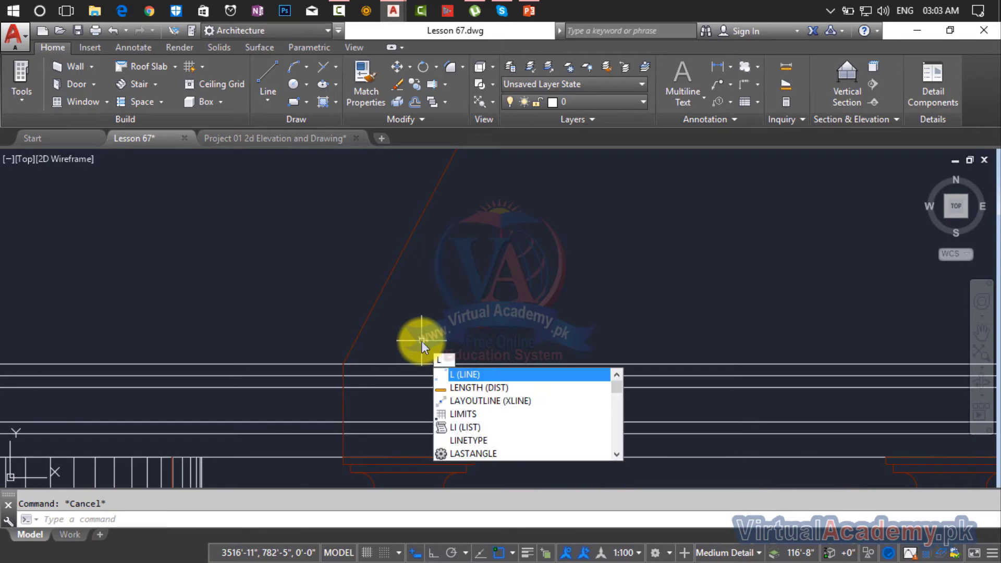
pyautogui.press('Return')
pyautogui.click(343, 361)
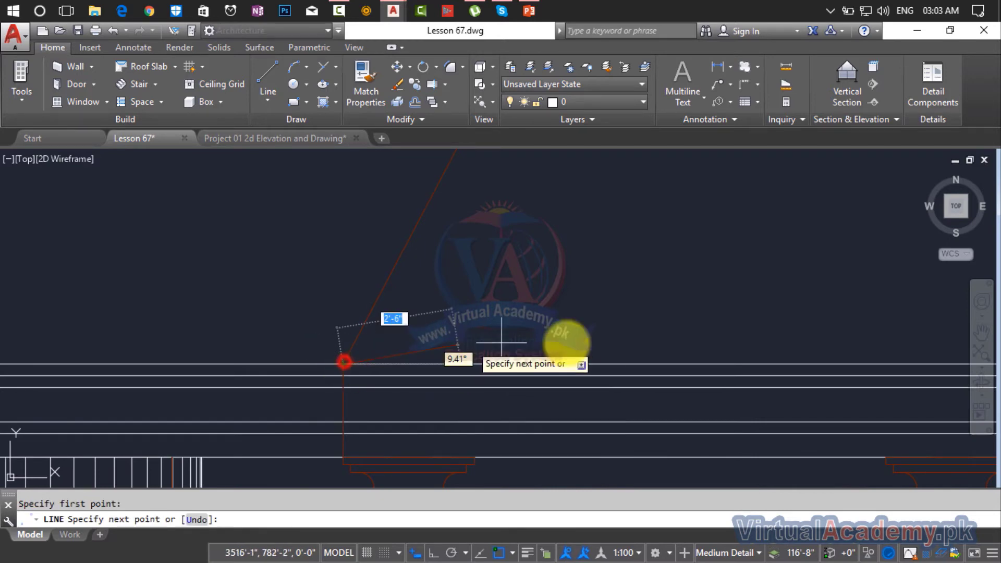
pyautogui.scroll(-4, 676, 345)
pyautogui.moveTo(676, 346); pyautogui.dragTo(348, 353, button='middle')
pyautogui.scroll(6, 441, 360)
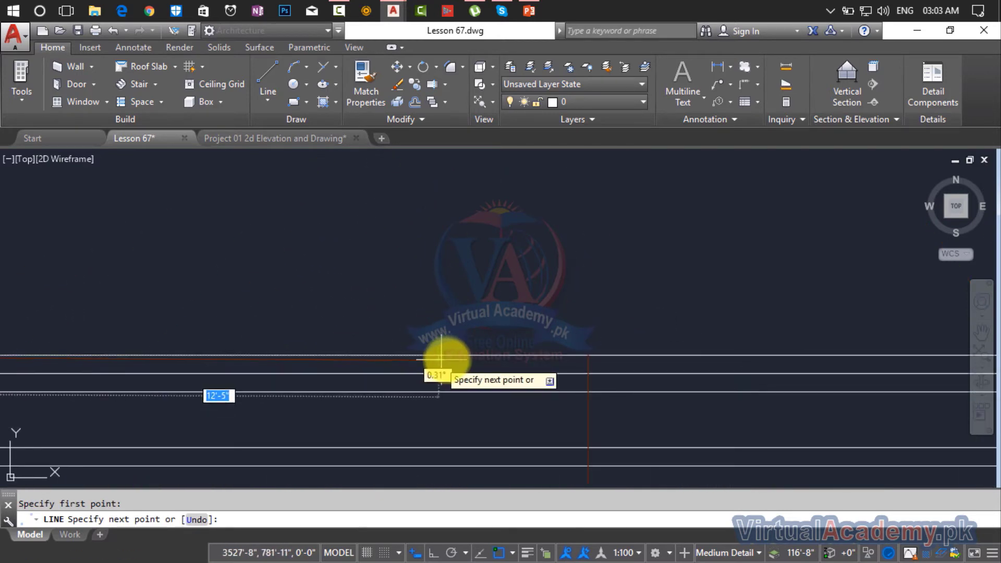
pyautogui.click(589, 355)
pyautogui.press('Return')
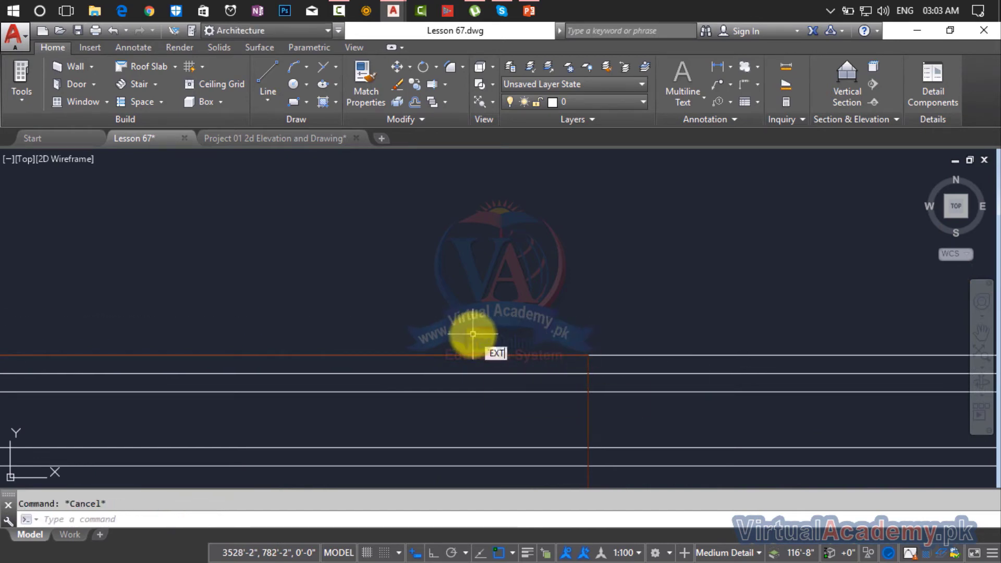
# - Mirror the steep sloping line about a vertical axis through the midpoint between the two columns, keeping the original
pyautogui.write('MU')
pyautogui.press('BackSpace')
pyautogui.press('BackSpace')
pyautogui.write('I')
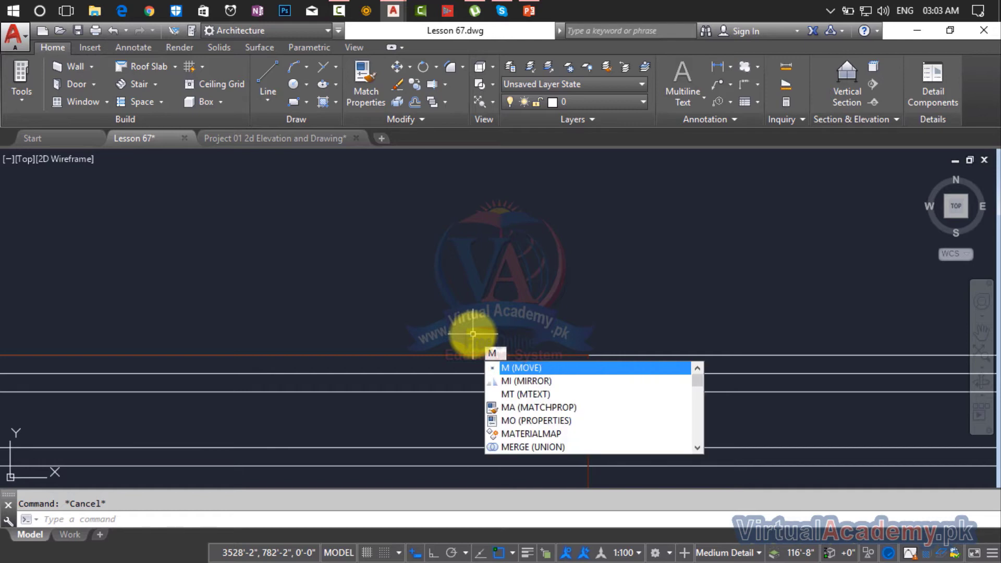
pyautogui.press('Return')
pyautogui.scroll(-1, 471, 334)
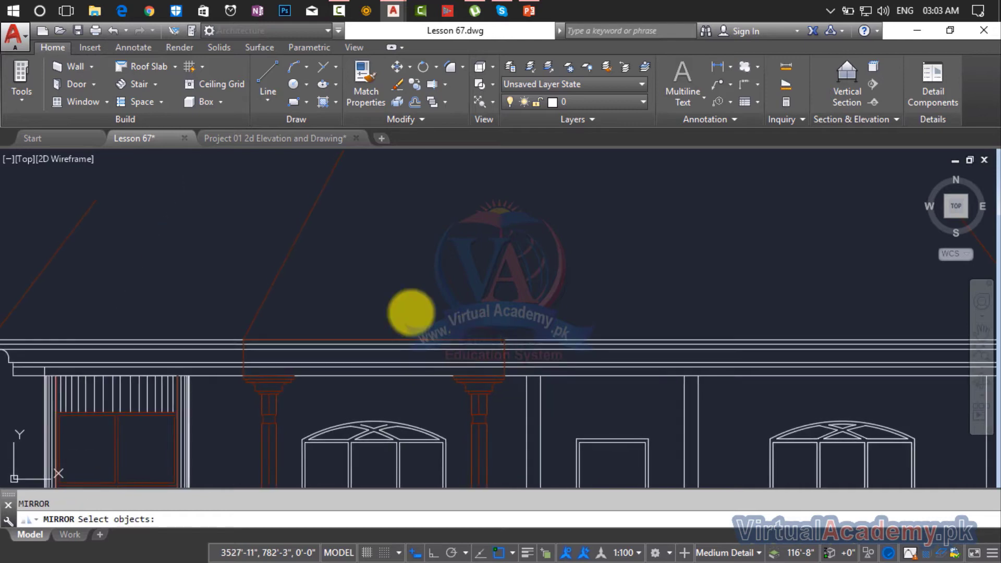
pyautogui.click(278, 269)
pyautogui.press('Return')
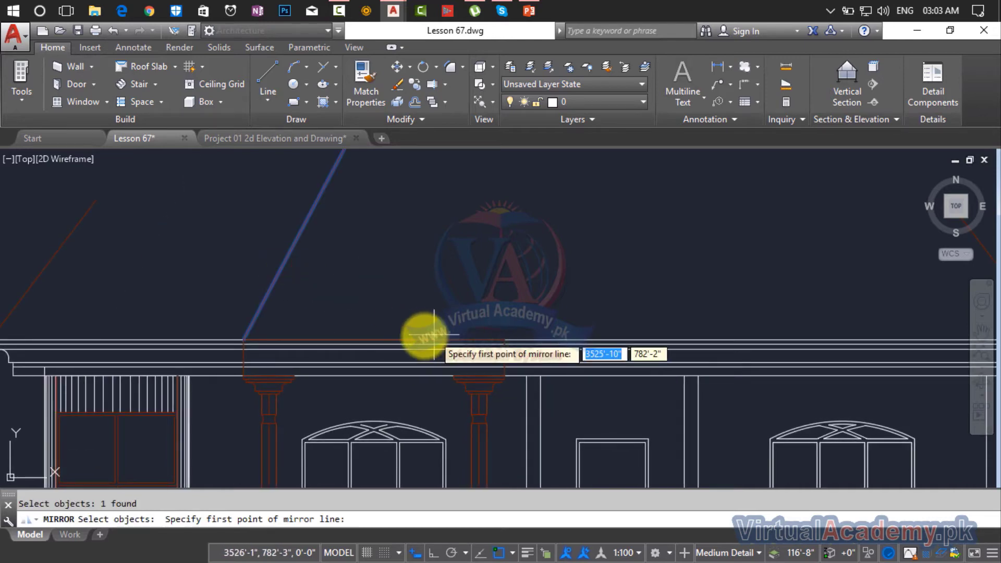
pyautogui.click(374, 340)
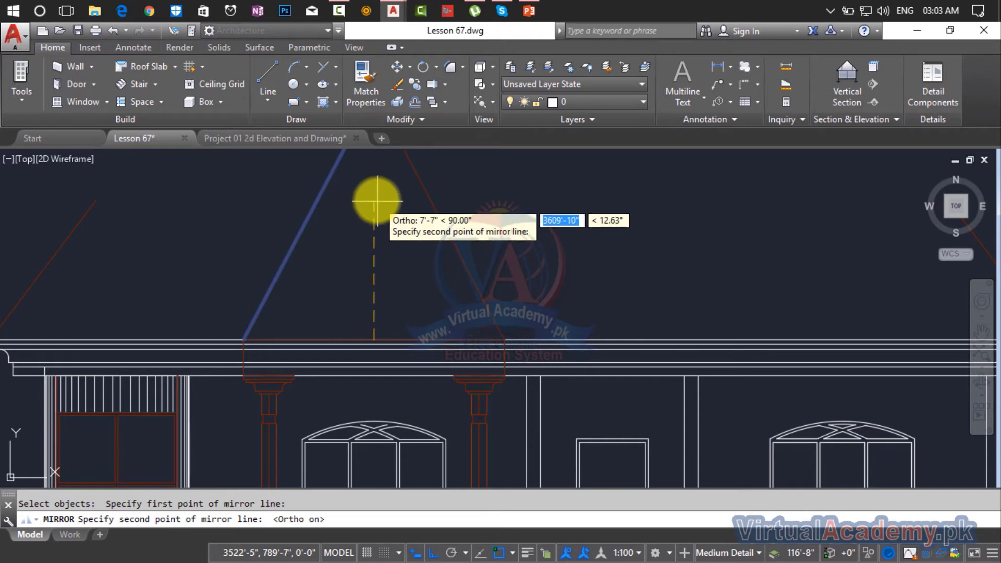
pyautogui.click(377, 199)
pyautogui.press('Return')
# - Draw a horizontal ridge line between the upper ends of the two outer roof slopes, with Ortho on
pyautogui.scroll(-3, 389, 269)
pyautogui.moveTo(389, 269); pyautogui.dragTo(451, 286, button='middle')
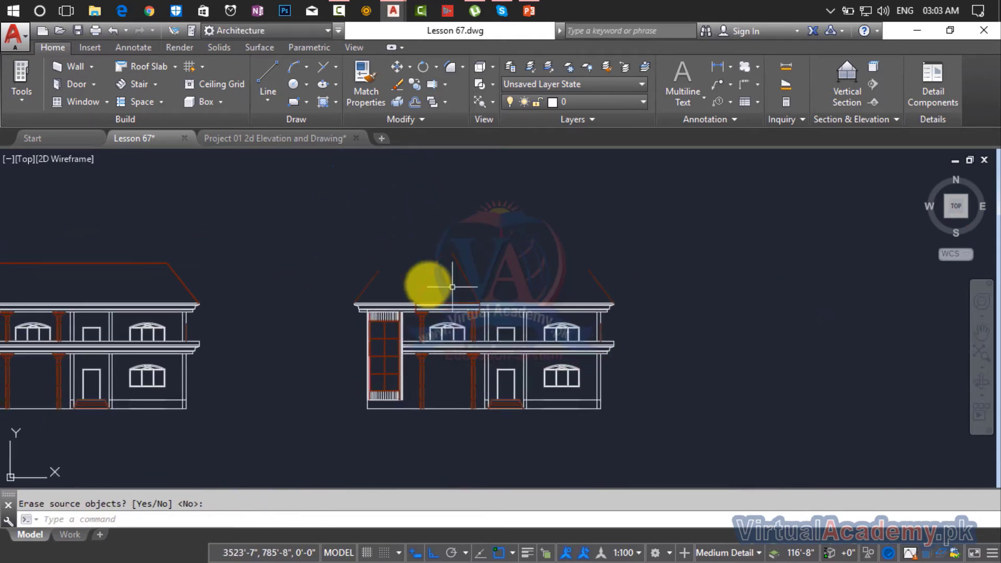
pyautogui.scroll(2, 377, 271)
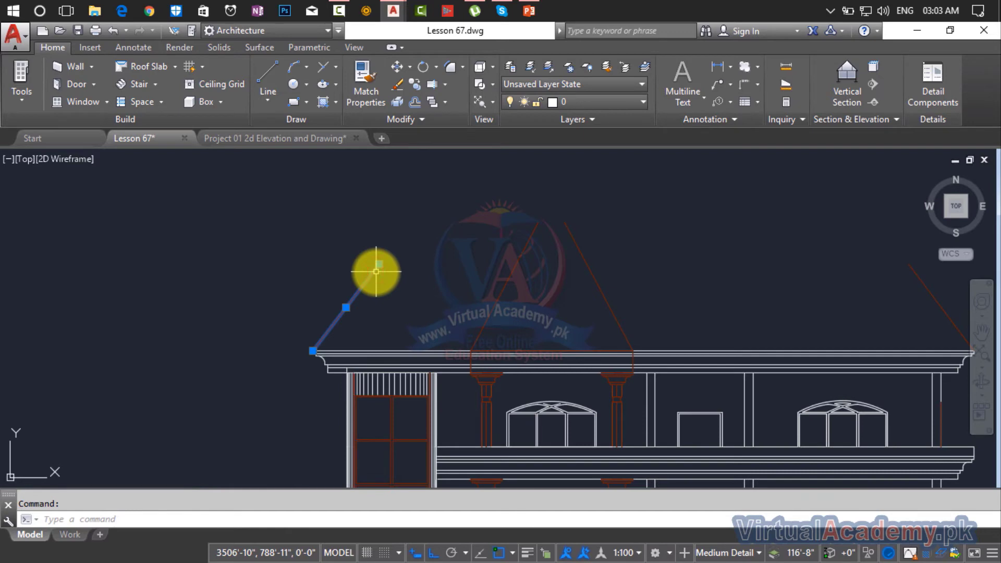
pyautogui.write('l')
pyautogui.press('Return')
pyautogui.click(379, 264)
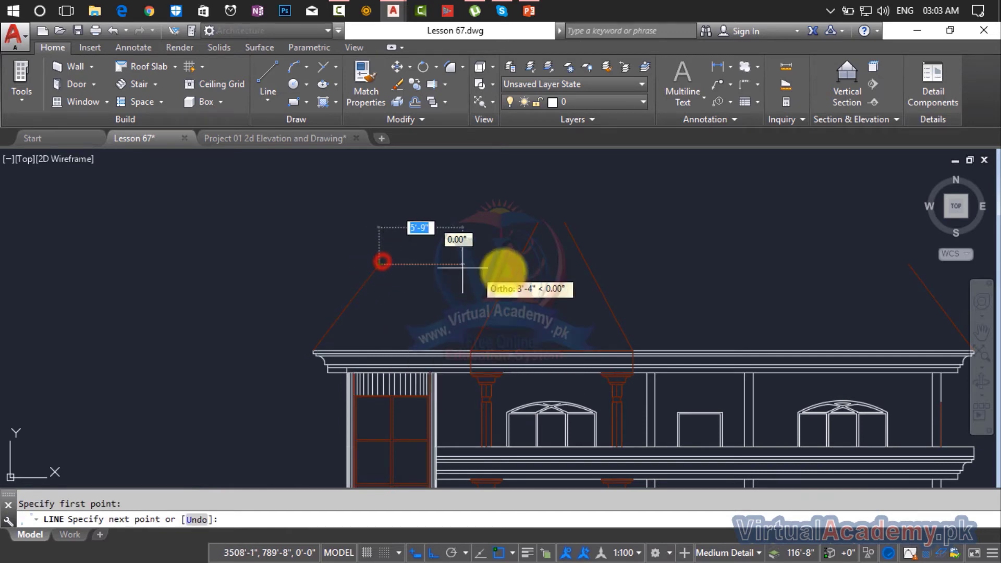
pyautogui.moveTo(735, 270); pyautogui.dragTo(530, 295, button='middle')
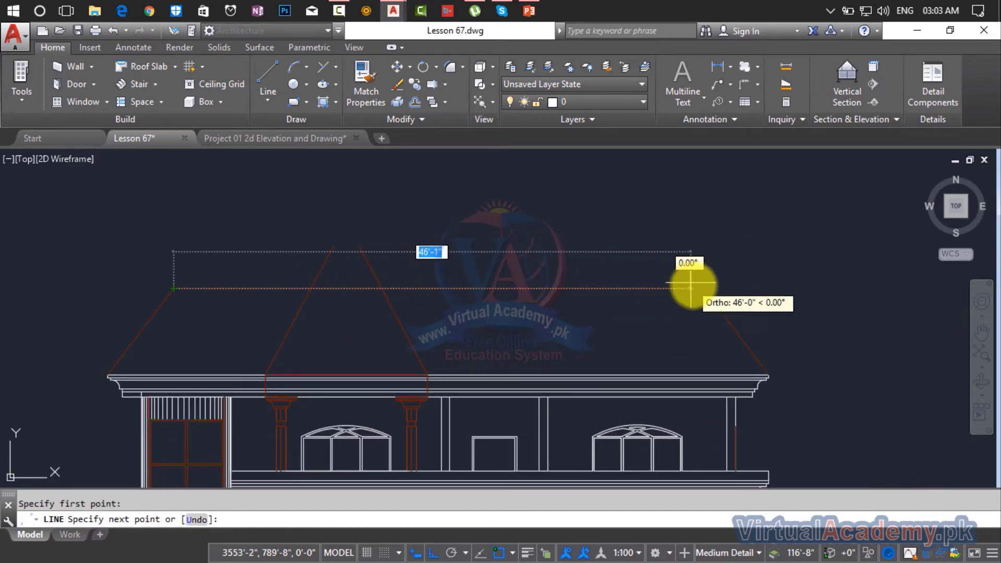
pyautogui.click(703, 288)
pyautogui.press('Escape')
# - Move the main ridge line straight down by about 2'-1"
pyautogui.moveTo(463, 293); pyautogui.dragTo(556, 290, button='middle')
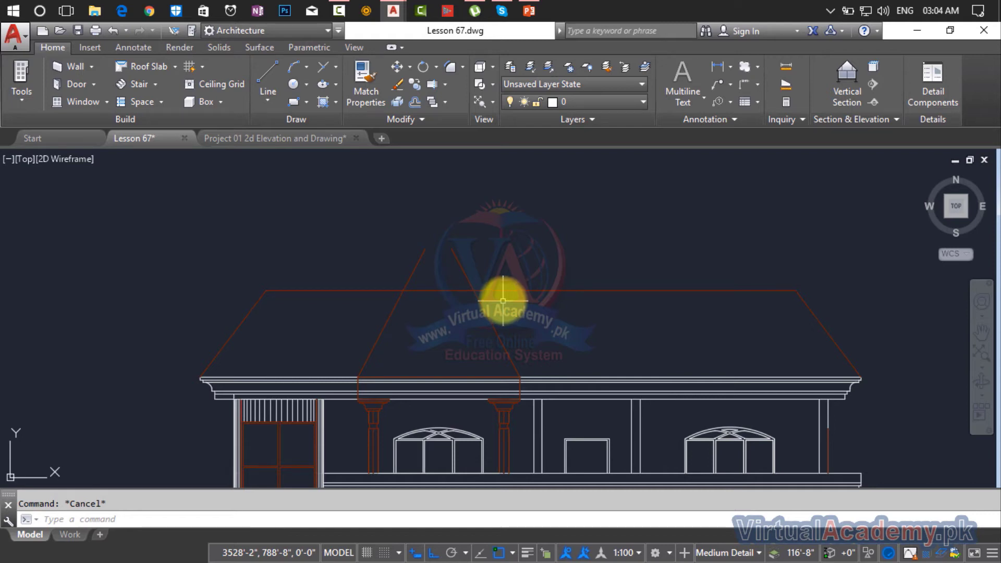
pyautogui.click(531, 290)
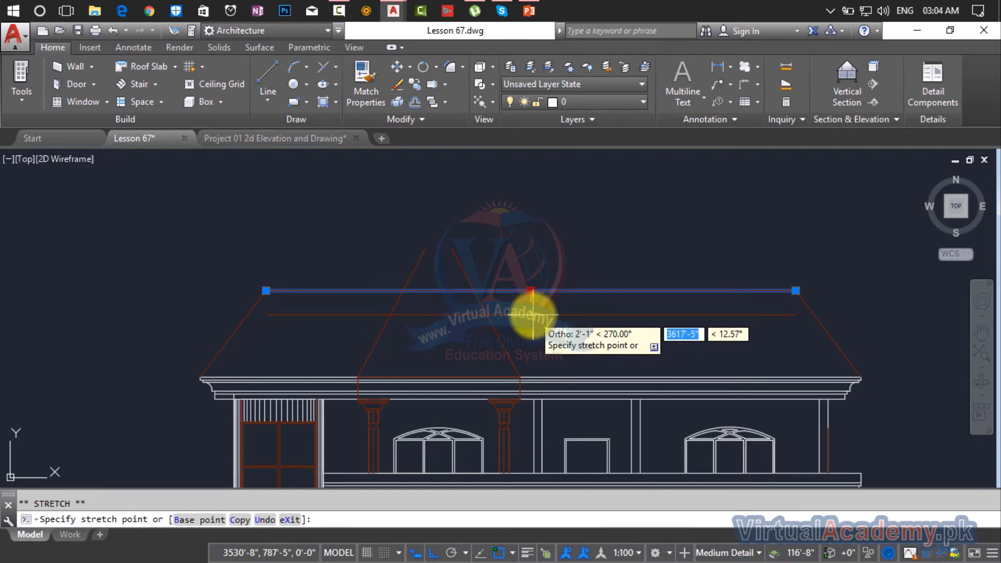
pyautogui.click(532, 315)
pyautogui.press('Escape')
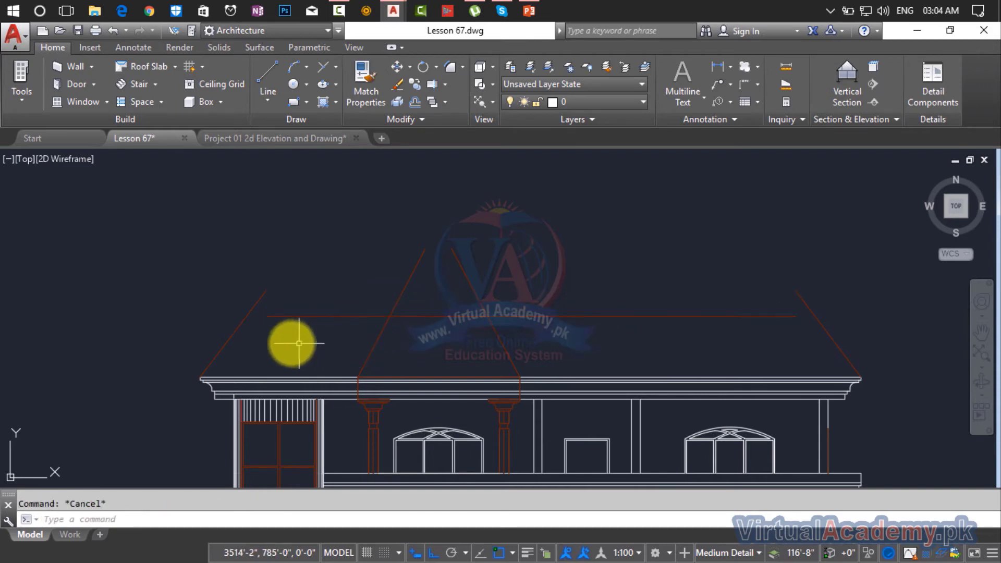
# - Fillet the lowered ridge line with the left and right outer roof slopes at radius 0 to form sharp corners
pyautogui.write('f')
pyautogui.press('Return')
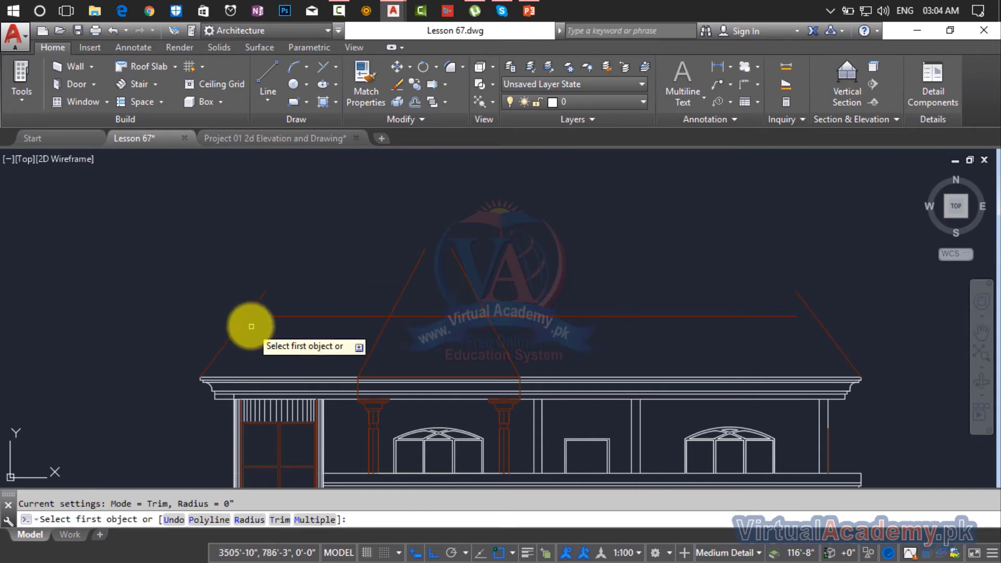
pyautogui.click(241, 321)
pyautogui.click(295, 314)
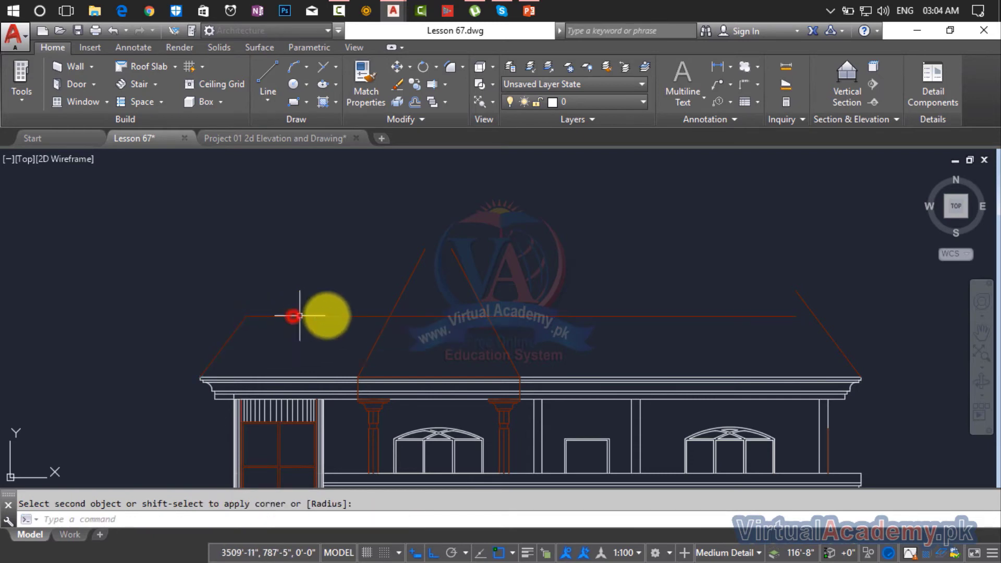
pyautogui.press('Return')
pyautogui.click(724, 317)
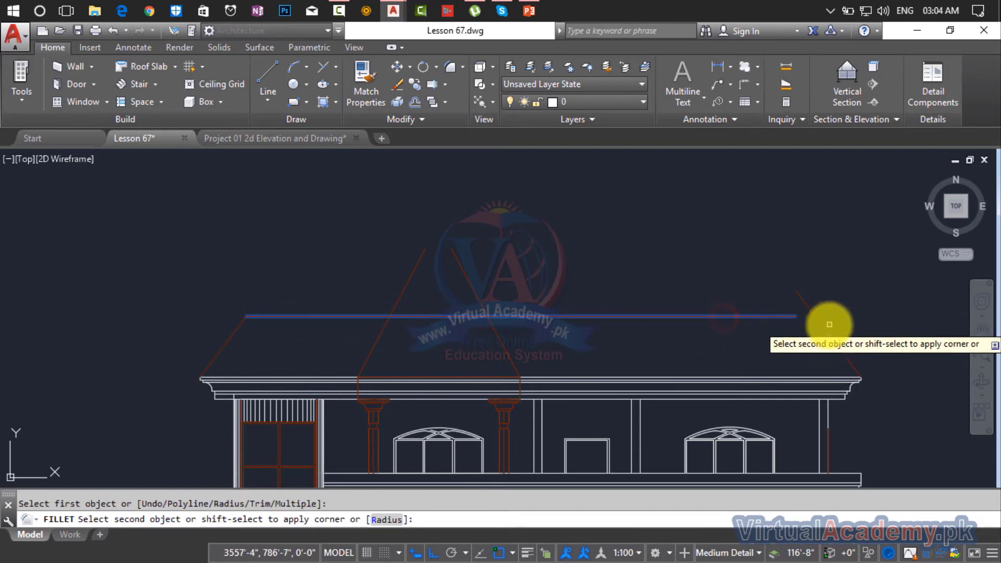
pyautogui.click(825, 324)
pyautogui.press('Return')
pyautogui.press('Escape')
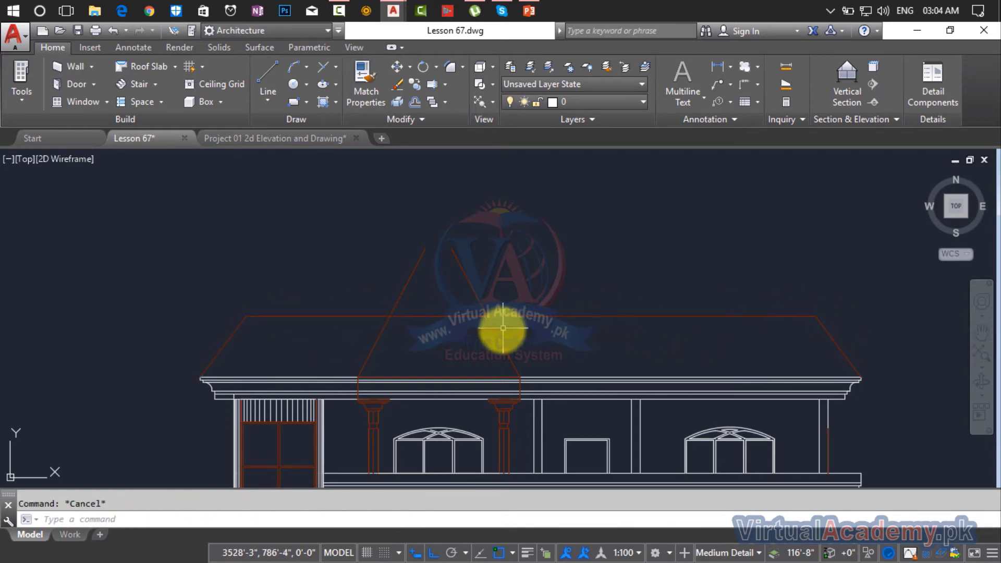
pyautogui.click(492, 318)
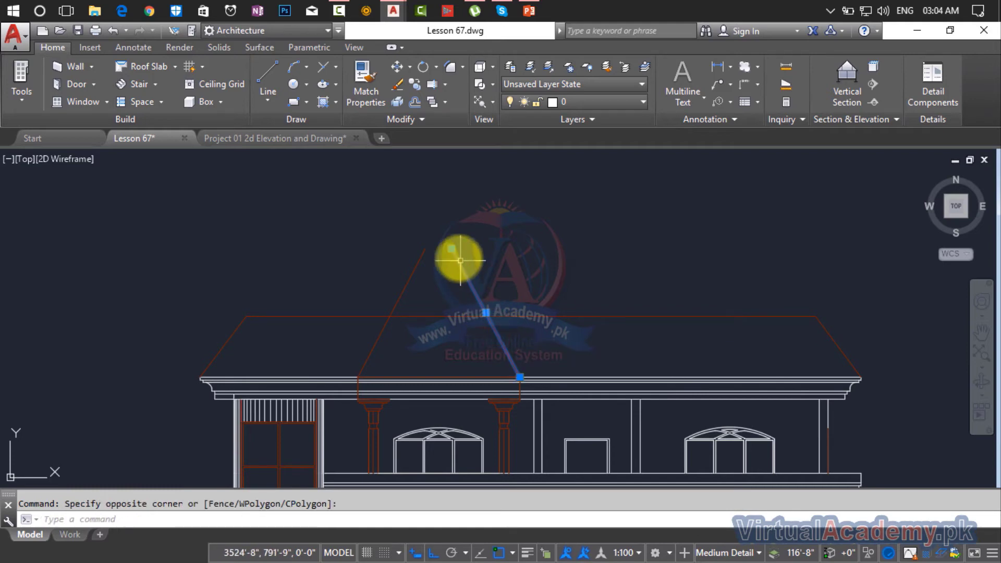
pyautogui.moveTo(452, 249)
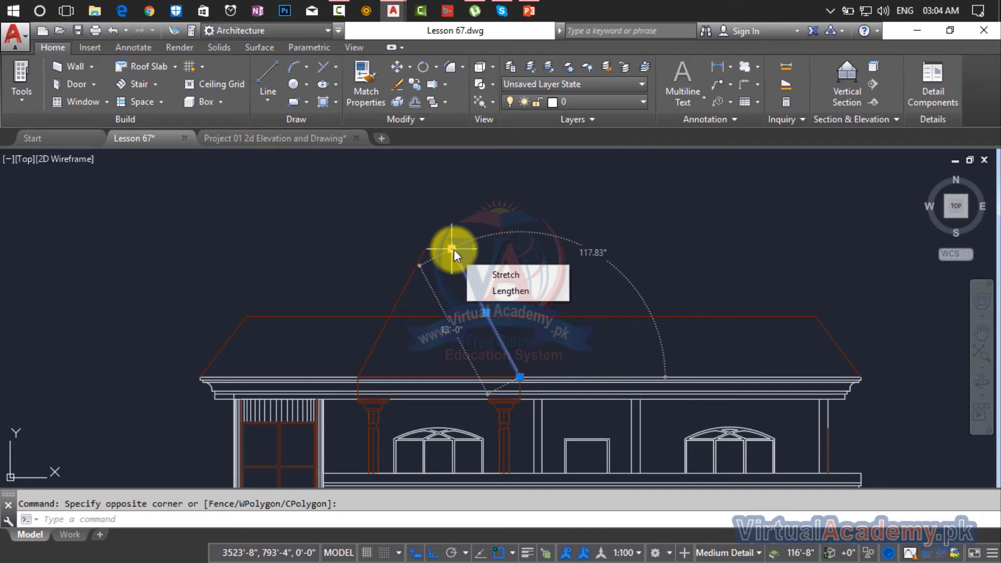
pyautogui.press('Escape')
pyautogui.scroll(-3, 451, 253)
pyautogui.moveTo(465, 262); pyautogui.dragTo(636, 306, button='middle')
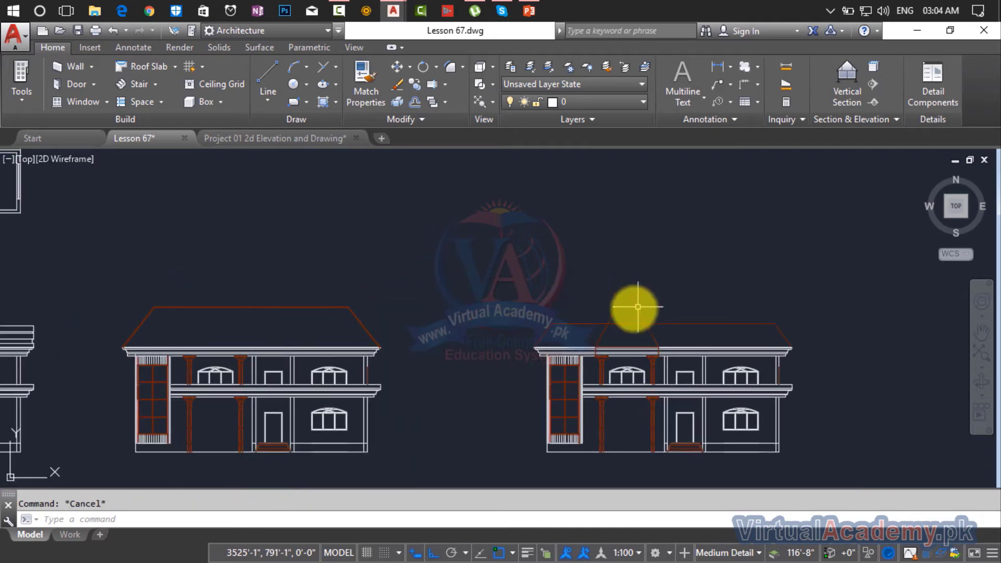
# - Draw a short horizontal line between the two steep slopes, above the main ridge and below their upper ends
pyautogui.scroll(2, 633, 309)
pyautogui.scroll(2, 634, 309)
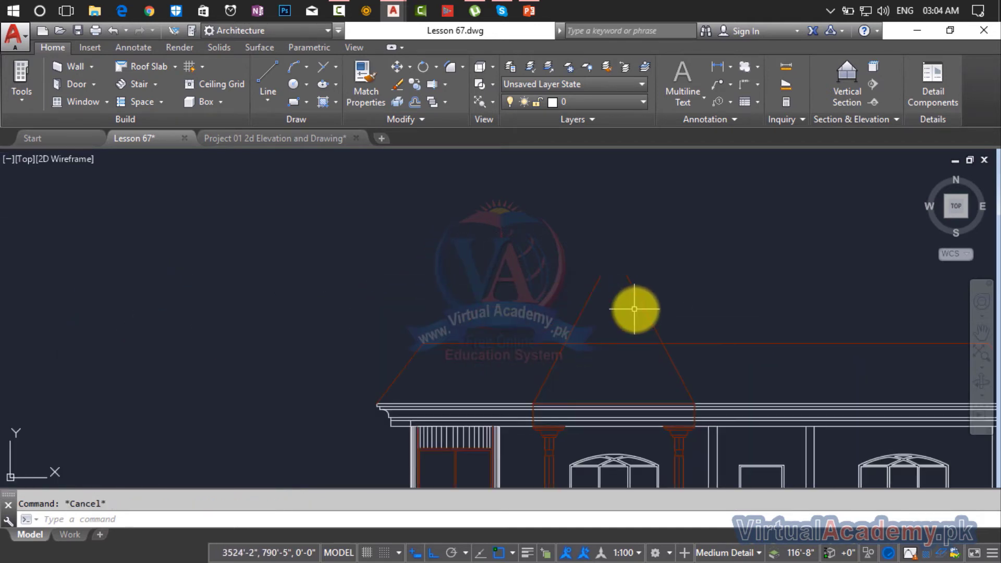
pyautogui.scroll(2, 644, 308)
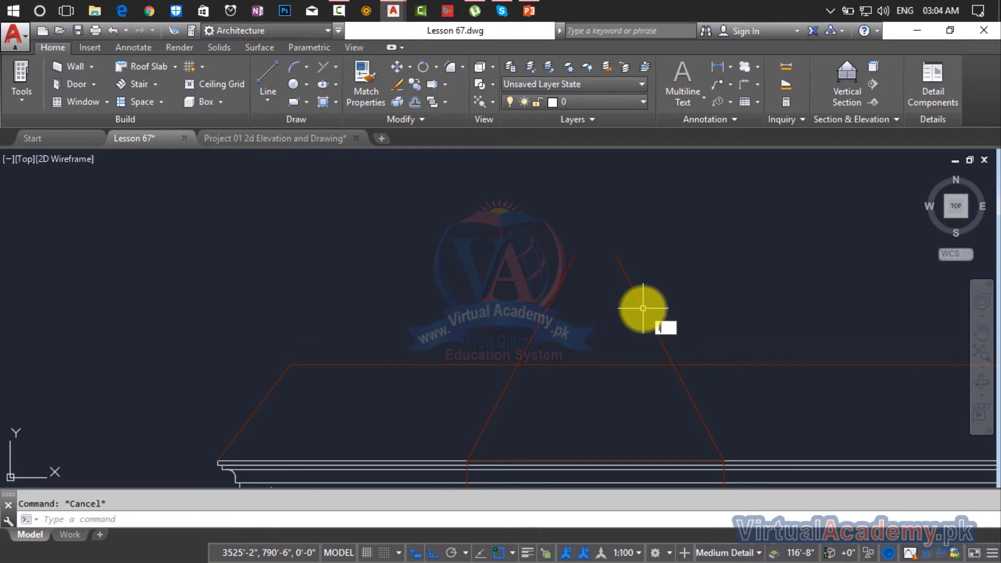
pyautogui.write('l')
pyautogui.press('Return')
pyautogui.click(644, 308)
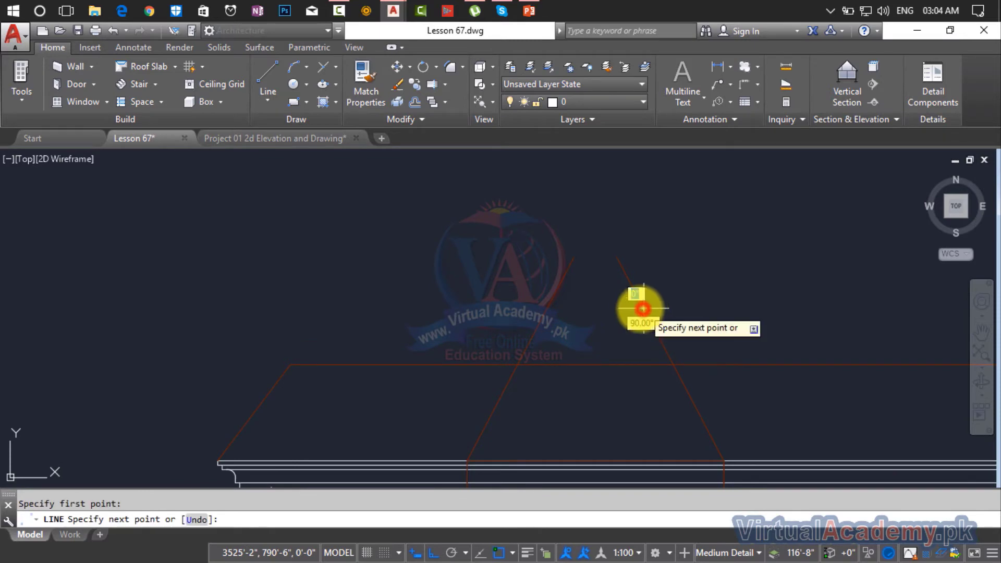
pyautogui.click(549, 310)
pyautogui.press('Return')
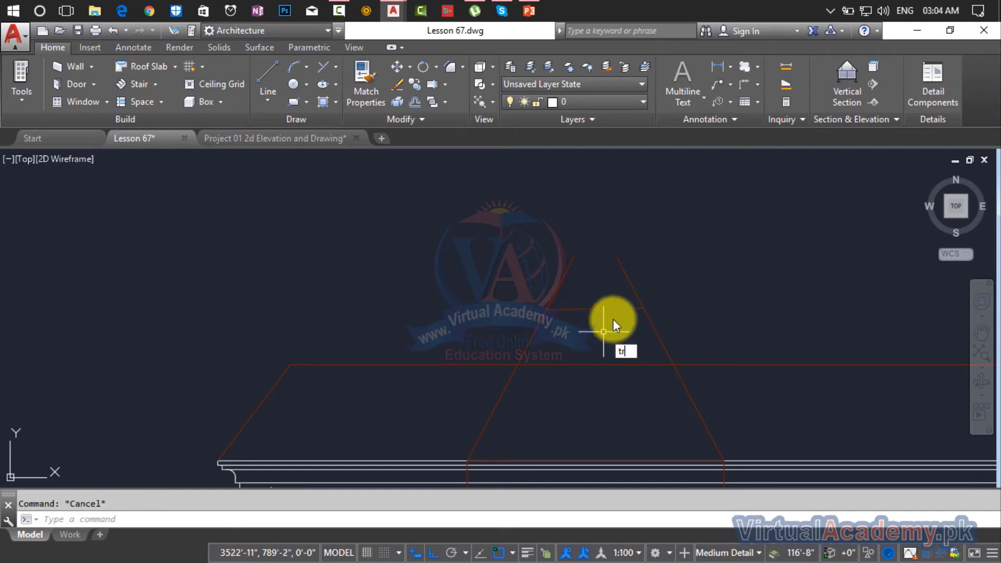
# - Trim the steep slopes' ends above the short horizontal line and the main ridge segment lying between the two slopes
pyautogui.press('Return')
pyautogui.press('Return')
pyautogui.click(654, 280)
pyautogui.click(534, 288)
pyautogui.scroll(-2, 592, 332)
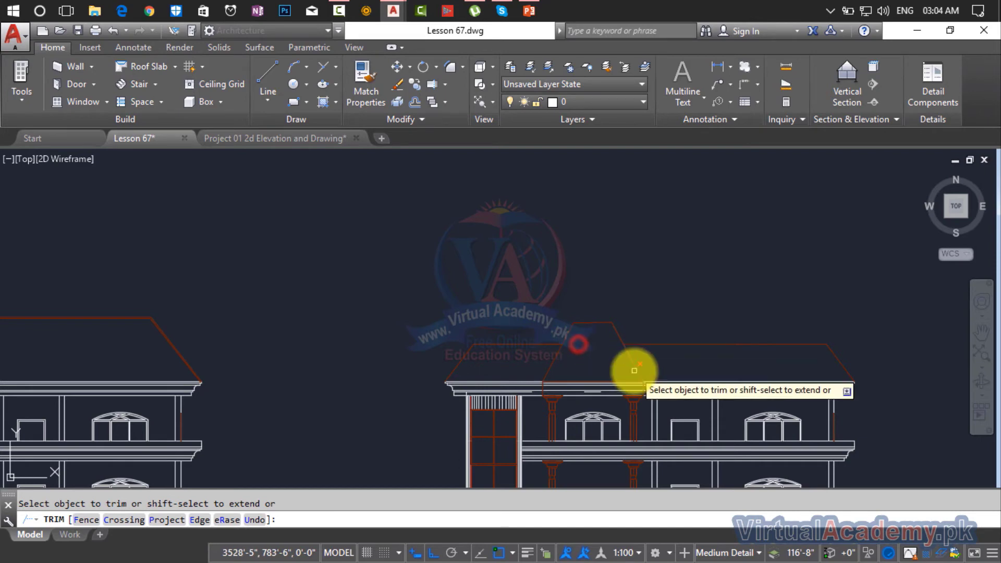
pyautogui.scroll(-3, 635, 371)
pyautogui.scroll(4, 580, 379)
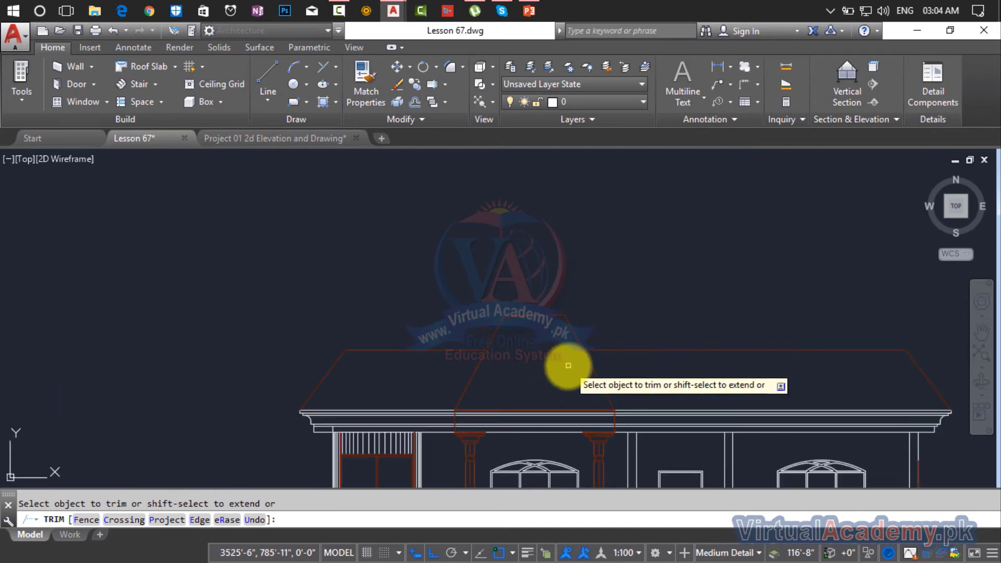
pyautogui.scroll(-4, 568, 364)
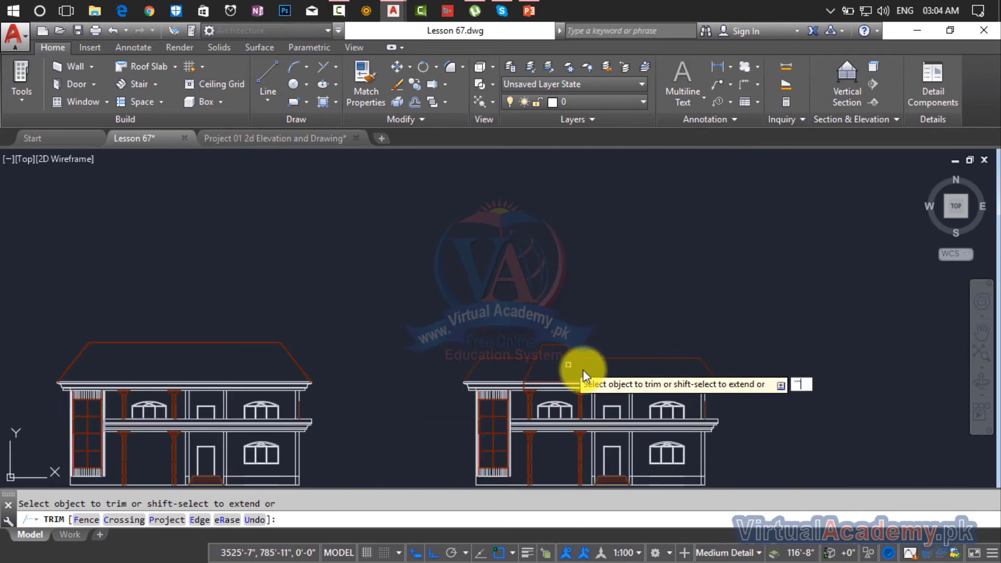
pyautogui.press('Escape')
pyautogui.press('Escape')
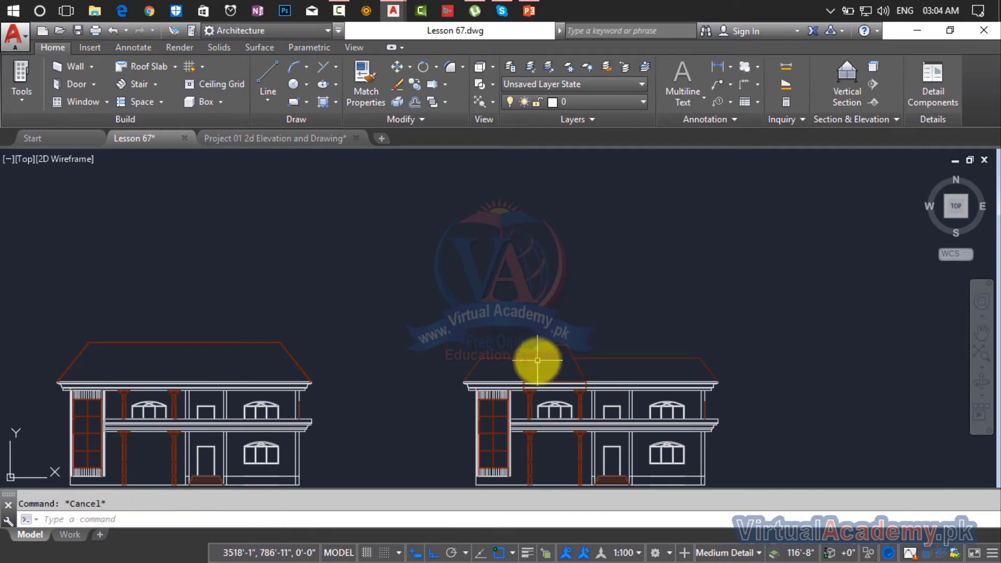
# - Offset the left ridge segment, the left outer slope and the raised section's left steep slope inward by 2
pyautogui.scroll(3, 557, 354)
pyautogui.scroll(-3, 557, 357)
pyautogui.moveTo(557, 358); pyautogui.dragTo(548, 335, button='middle')
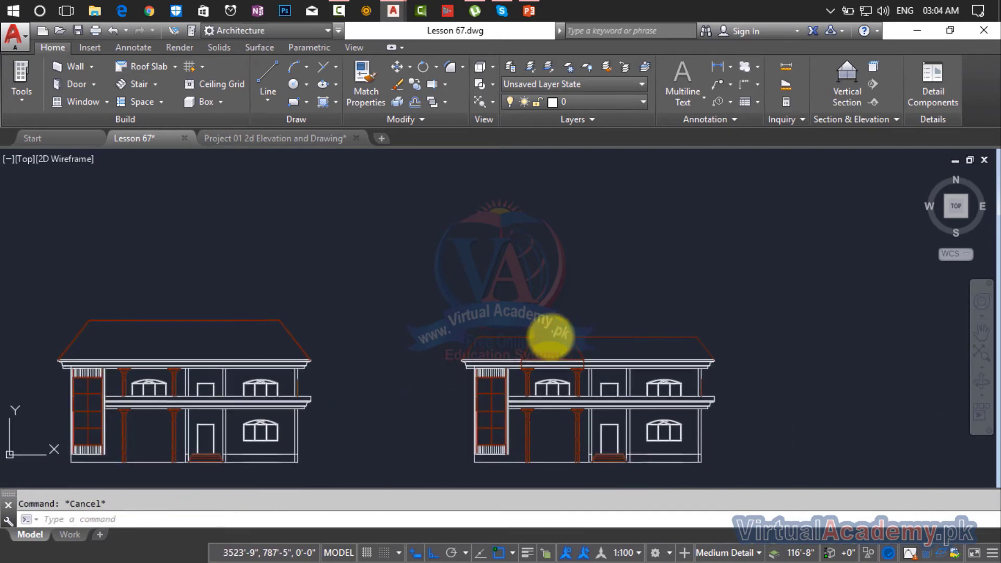
pyautogui.scroll(4, 500, 348)
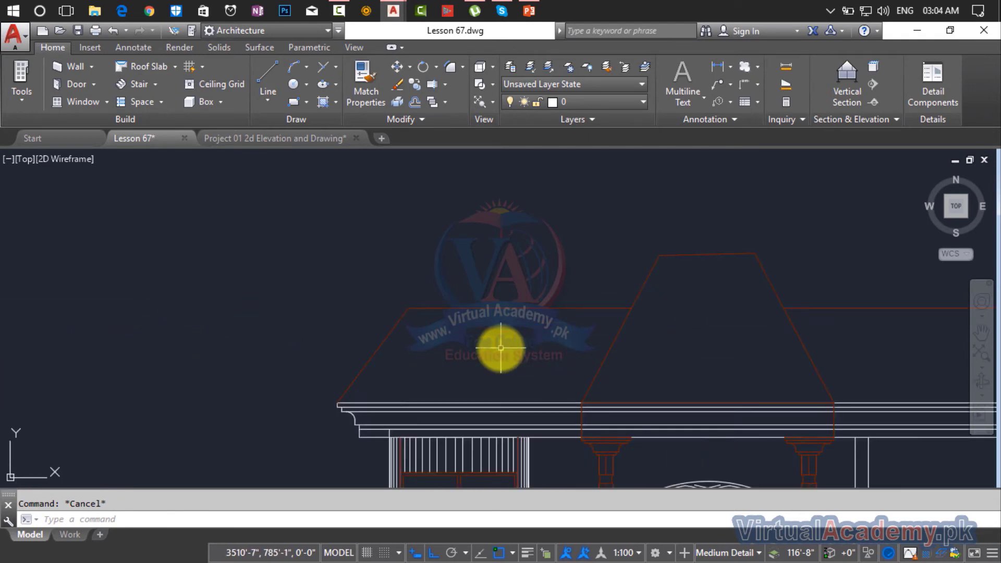
pyautogui.write('o')
pyautogui.press('Return')
pyautogui.write('2')
pyautogui.press('Return')
pyautogui.click(501, 313)
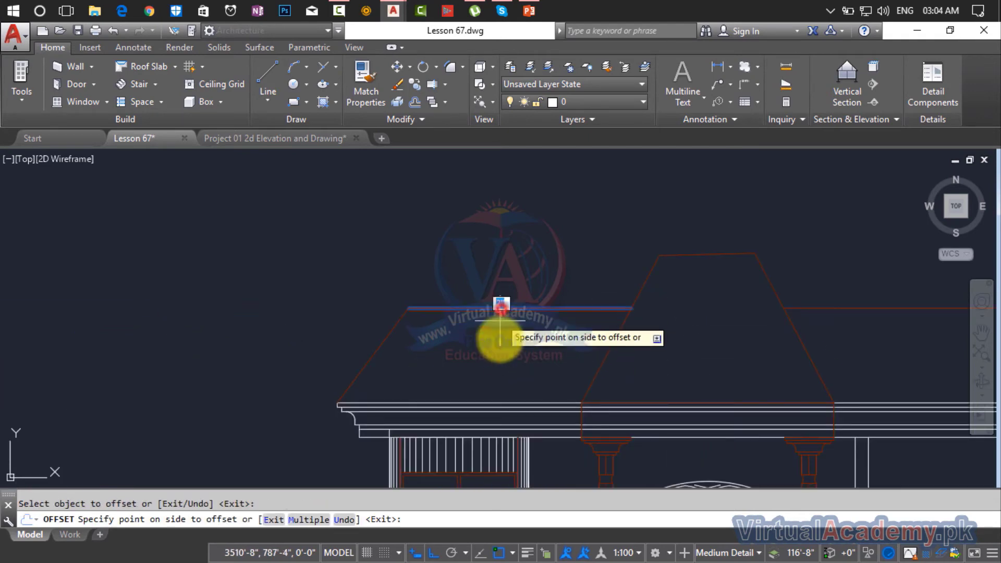
pyautogui.click(397, 347)
pyautogui.click(383, 344)
pyautogui.click(423, 358)
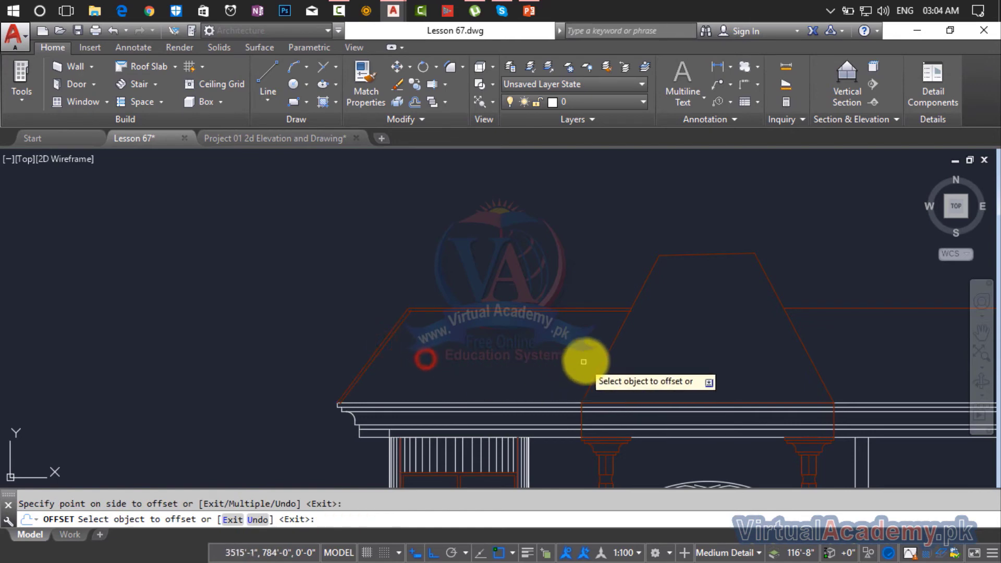
pyautogui.click(607, 353)
pyautogui.click(666, 363)
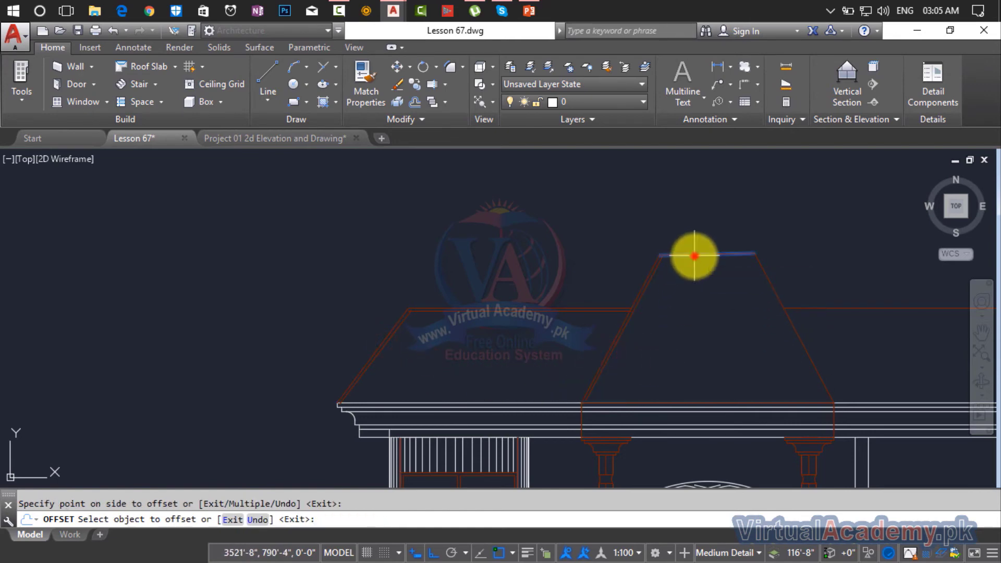
# - Offset the raised section's top line and right steep slope, plus the right ridge segment and right outer slope, inward at the same distance
pyautogui.click(693, 254)
pyautogui.click(691, 306)
pyautogui.click(775, 290)
pyautogui.click(699, 333)
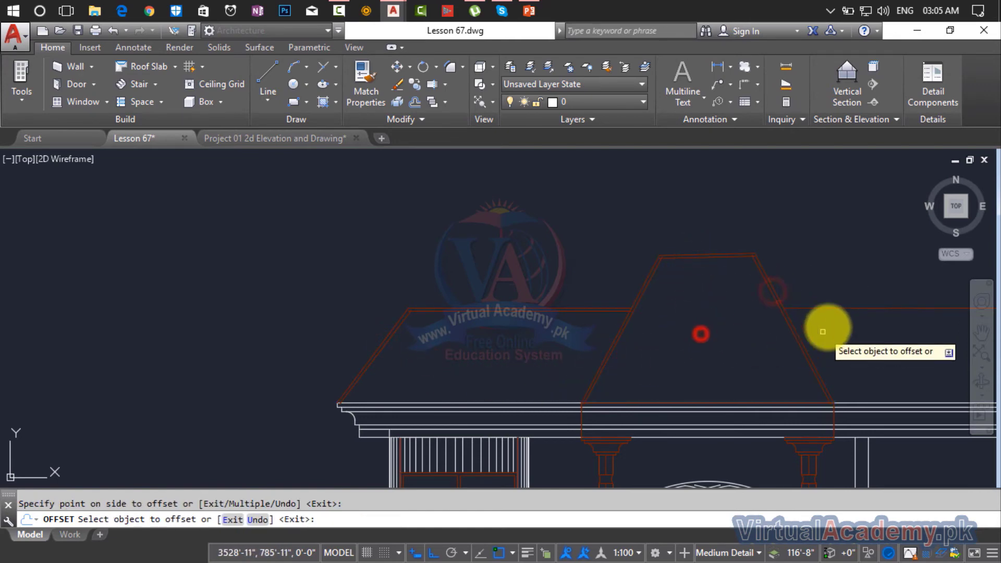
pyautogui.click(835, 309)
pyautogui.click(847, 350)
pyautogui.moveTo(887, 364); pyautogui.dragTo(336, 355, button='middle')
pyautogui.scroll(-3, 715, 339)
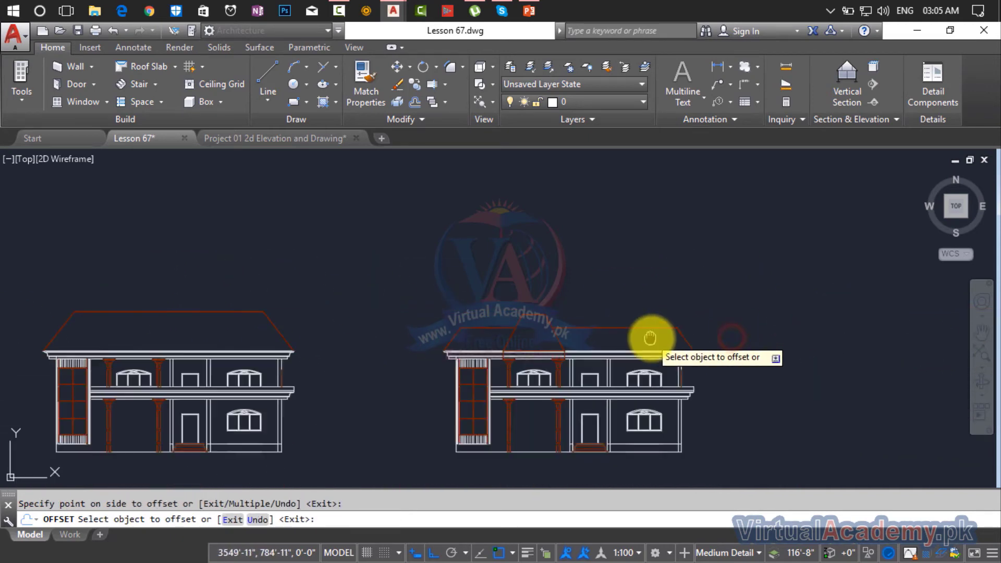
pyautogui.scroll(7, 599, 335)
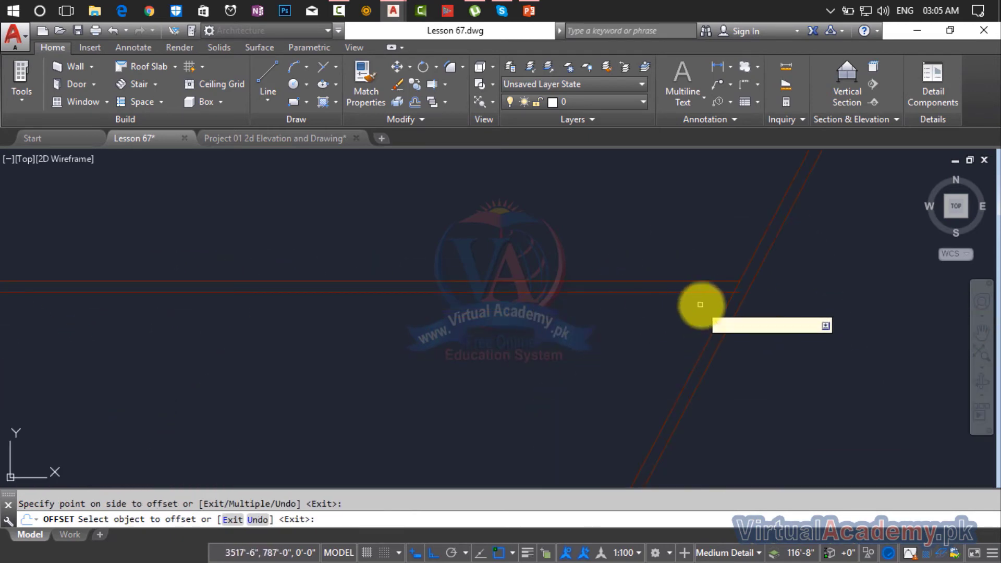
pyautogui.press('Escape')
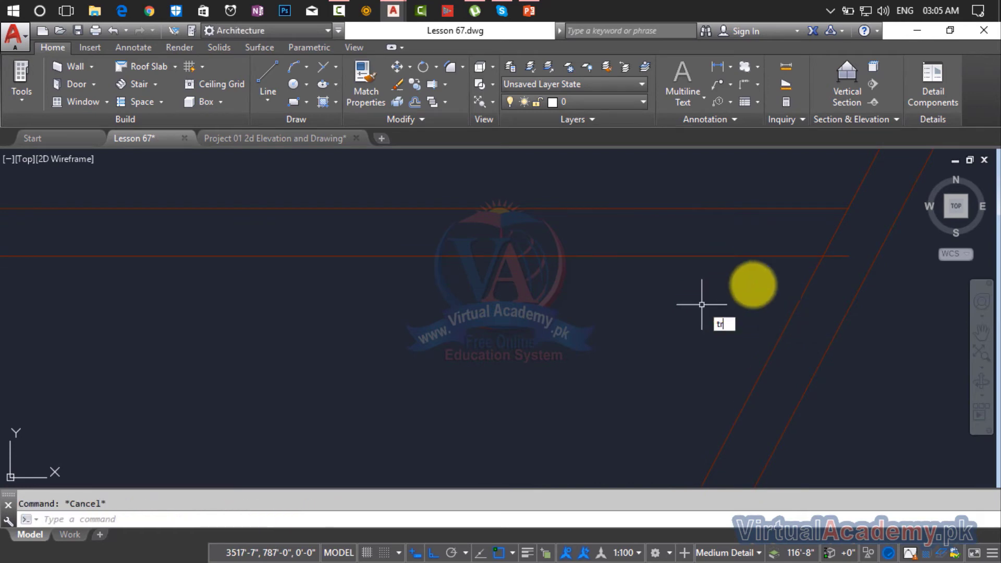
# - Trim the left ridge's inner offset line where it runs past the raised section's left steep slope
pyautogui.press('Return')
pyautogui.press('Return')
pyautogui.click(835, 259)
pyautogui.scroll(-2, 827, 258)
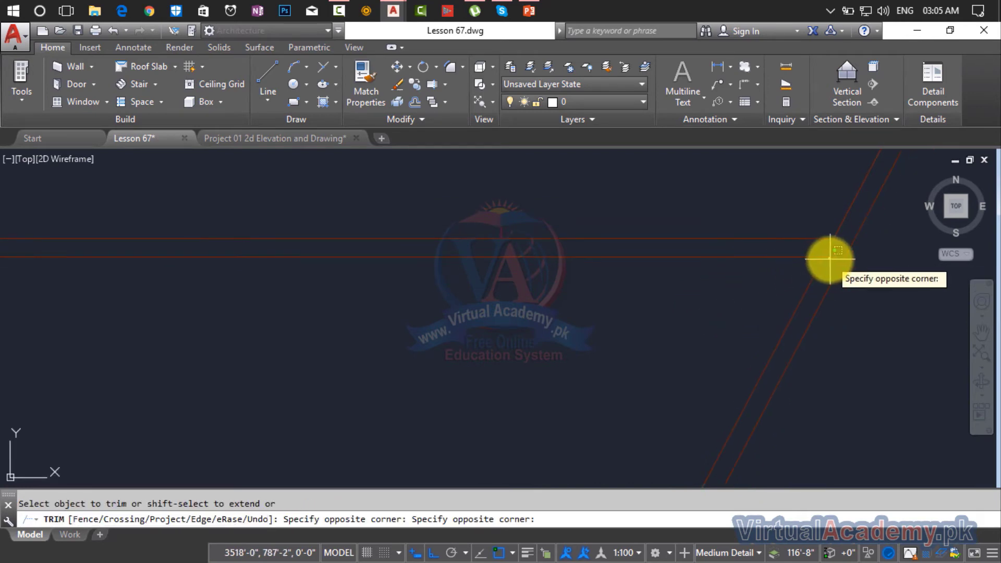
pyautogui.click(830, 259)
pyautogui.scroll(3, 830, 259)
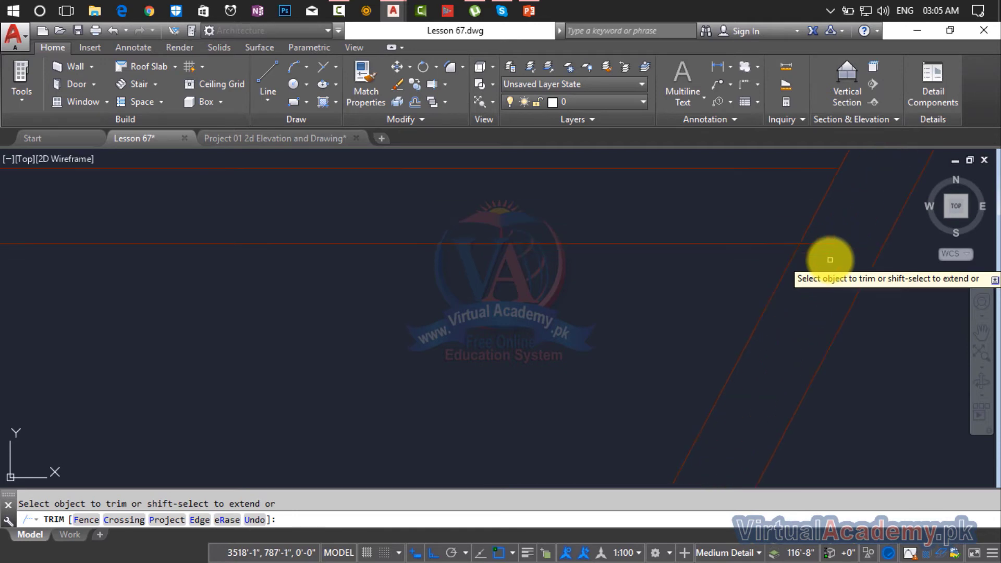
pyautogui.scroll(-4, 772, 253)
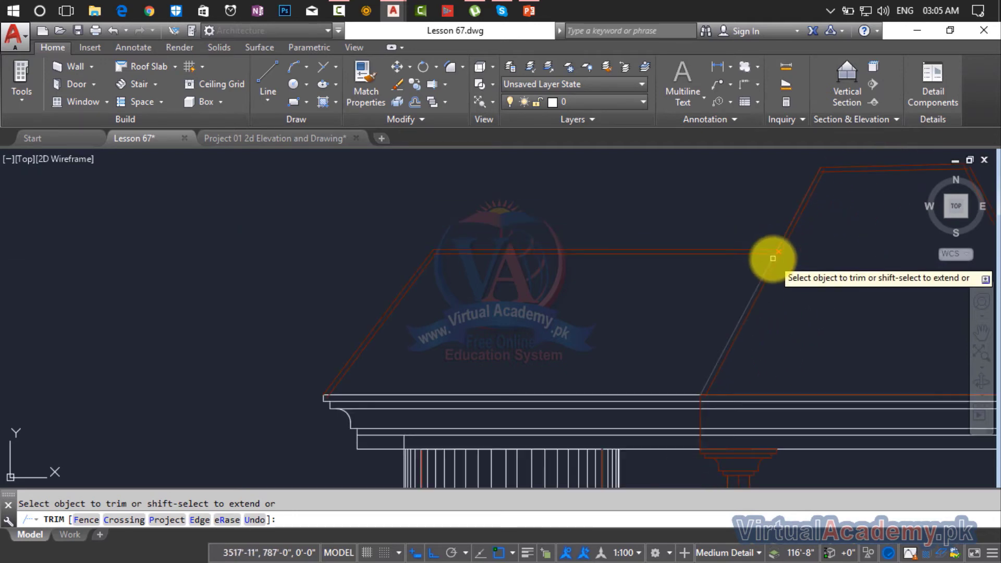
# - Trim the inner offset lines' overlapping ends at the left roof corner and the slope's inner end below the cornice's top edge
pyautogui.scroll(5, 647, 292)
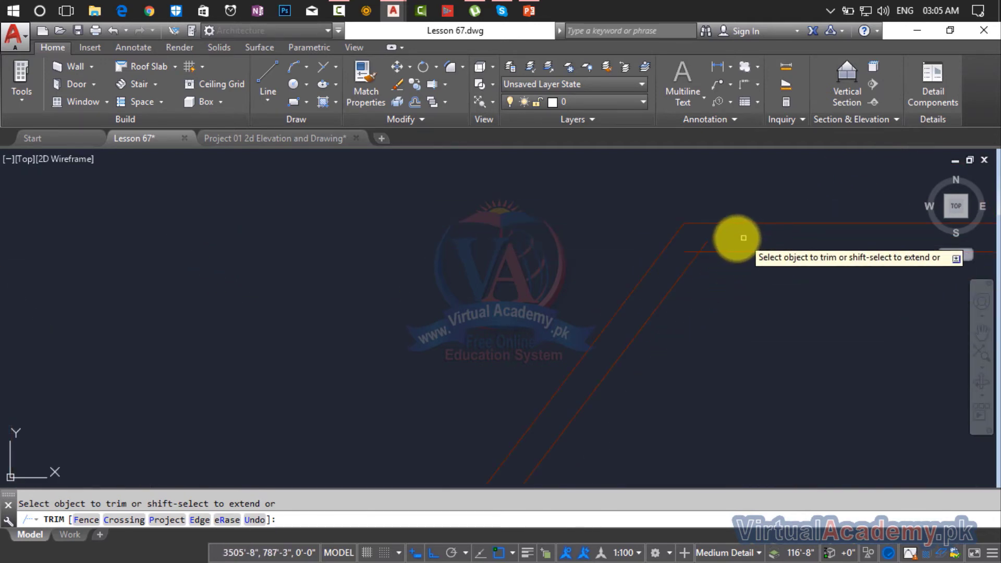
pyautogui.click(676, 253)
pyautogui.click(584, 254)
pyautogui.click(568, 262)
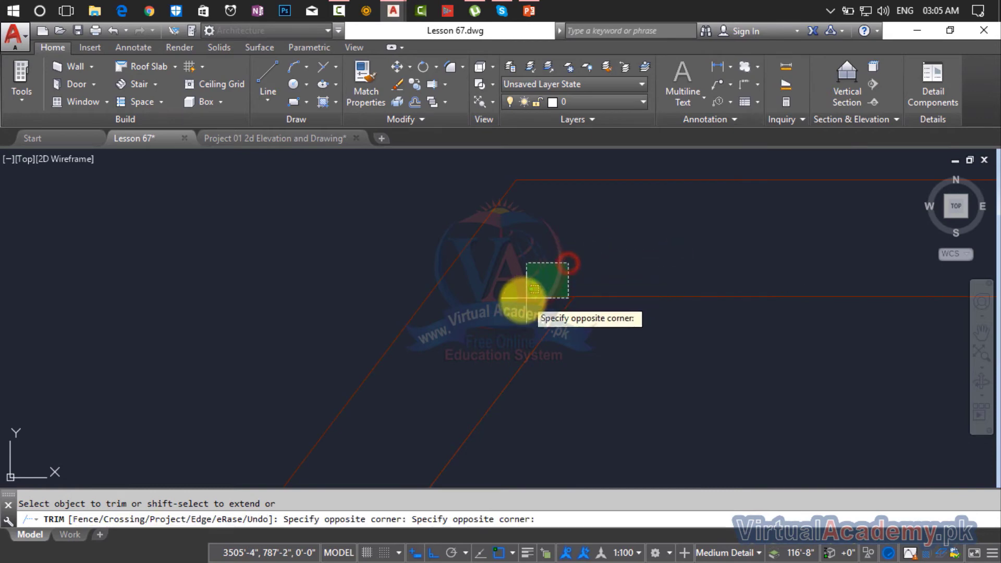
pyautogui.click(526, 299)
pyautogui.scroll(-5, 538, 309)
pyautogui.scroll(-3, 538, 322)
pyautogui.scroll(5, 501, 359)
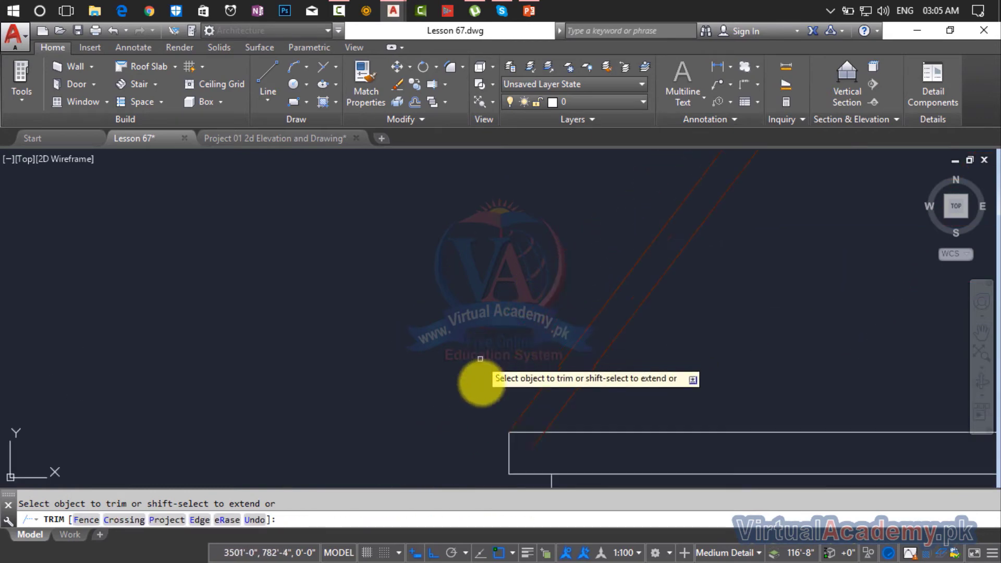
pyautogui.click(535, 444)
pyautogui.scroll(-6, 715, 363)
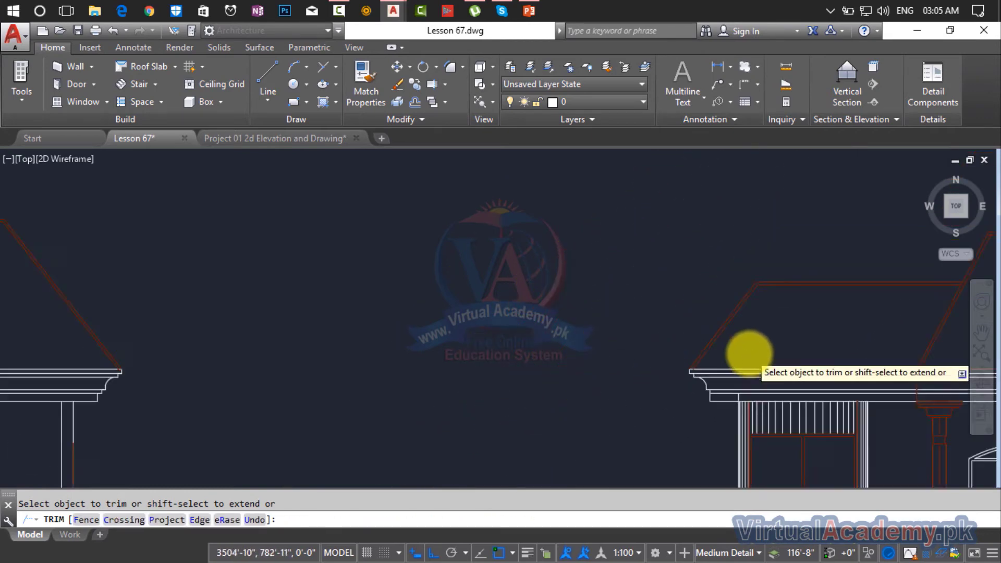
# - Erase the two vertical lines crossing the cornice between the raised section's base and the column capitals
pyautogui.moveTo(743, 356); pyautogui.dragTo(397, 344, button='middle')
pyautogui.scroll(6, 521, 352)
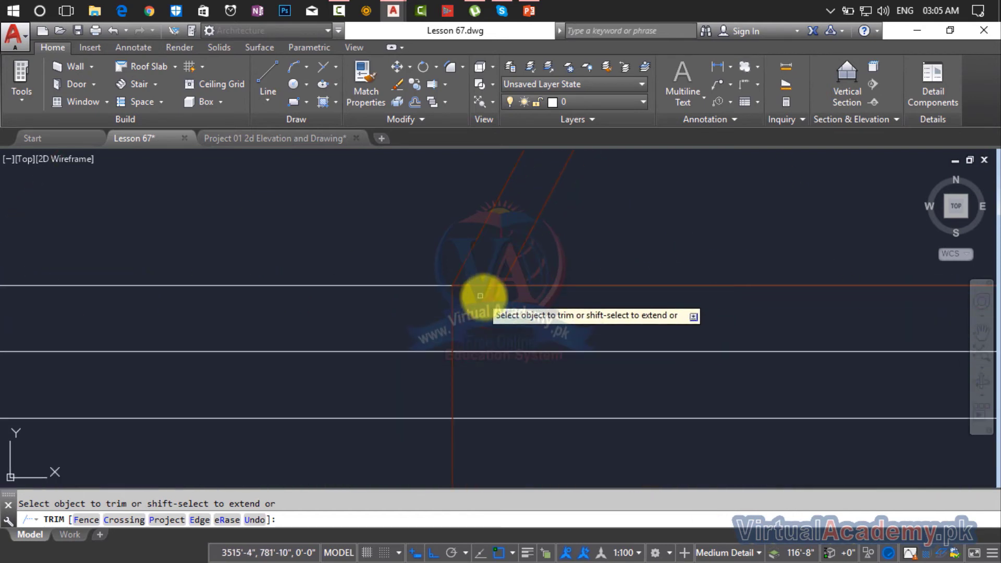
pyautogui.scroll(-2, 521, 308)
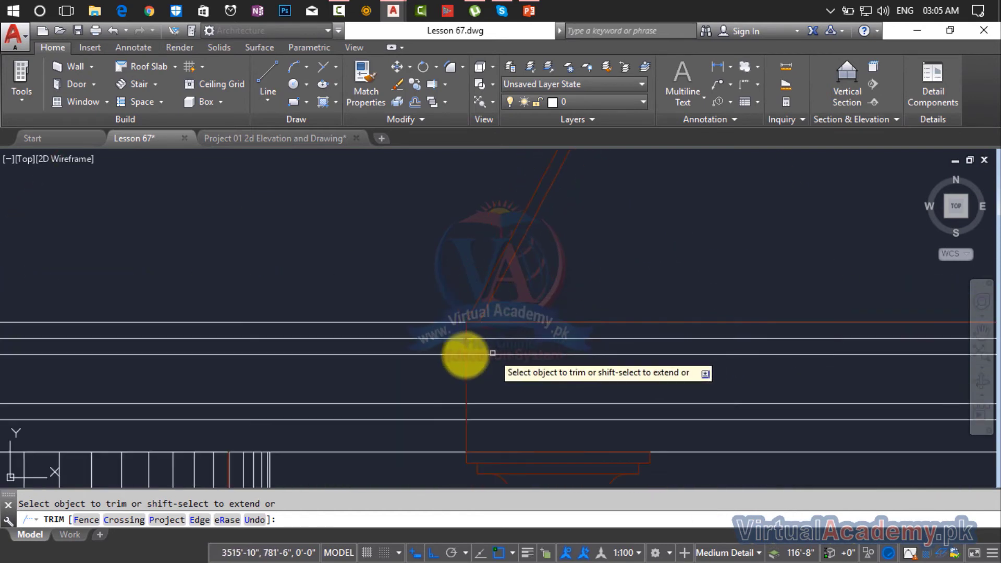
pyautogui.press('Escape')
pyautogui.press('Delete')
pyautogui.scroll(-5, 558, 329)
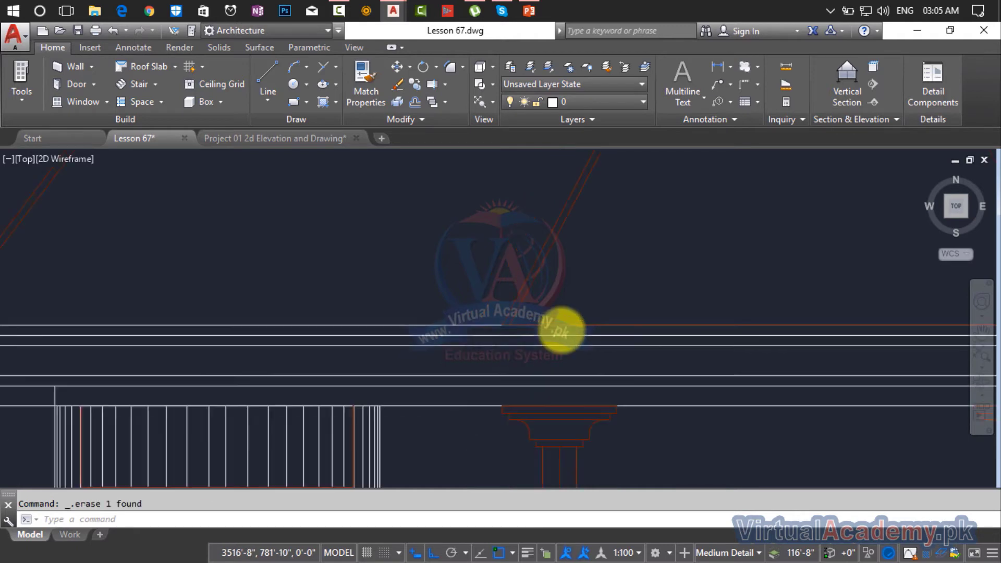
pyautogui.scroll(5, 629, 343)
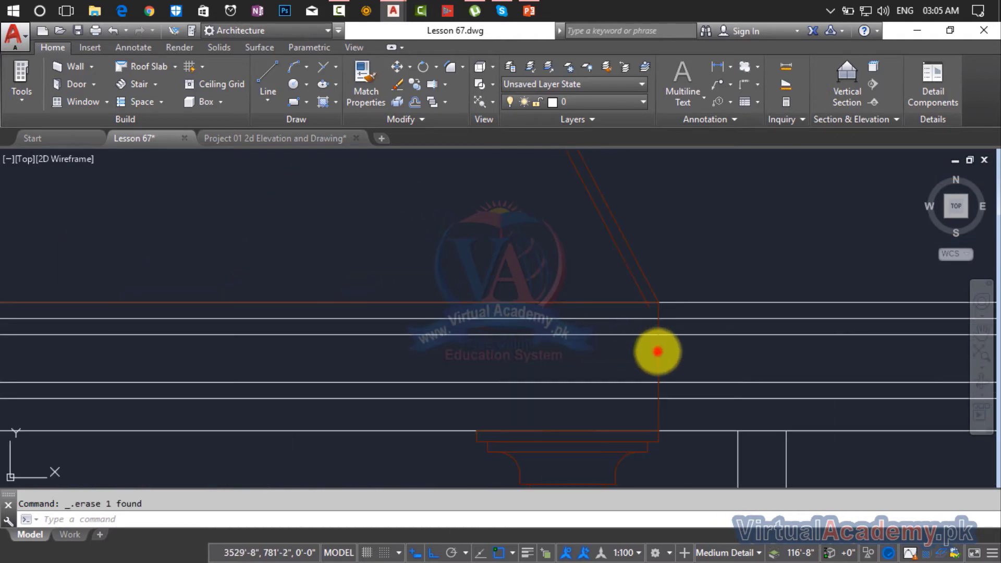
# - Trim the right steep slope's inner line below the raised section's base and the right ridge's inner line past the steep slope
pyautogui.scroll(5, 649, 307)
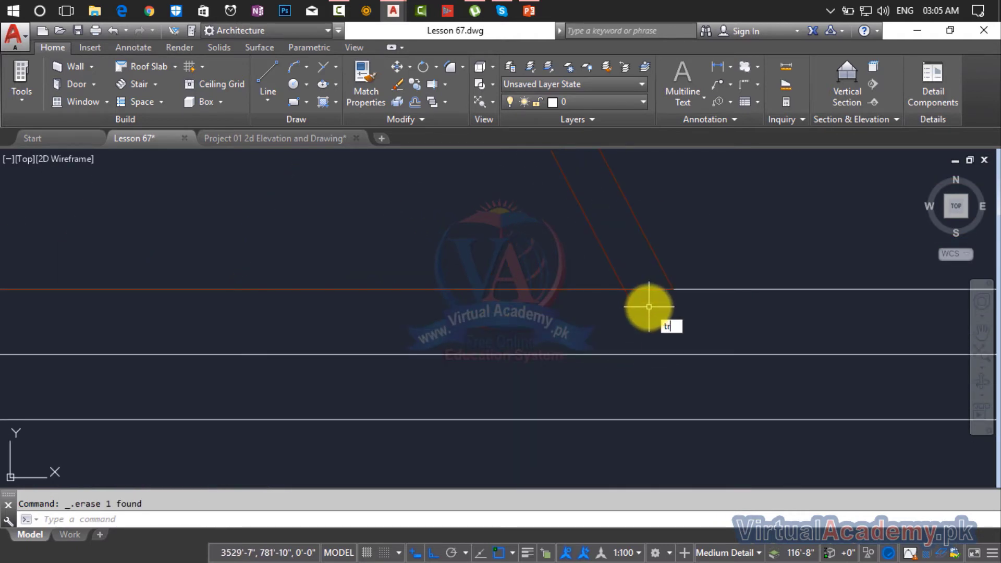
pyautogui.write('tr')
pyautogui.press('Return')
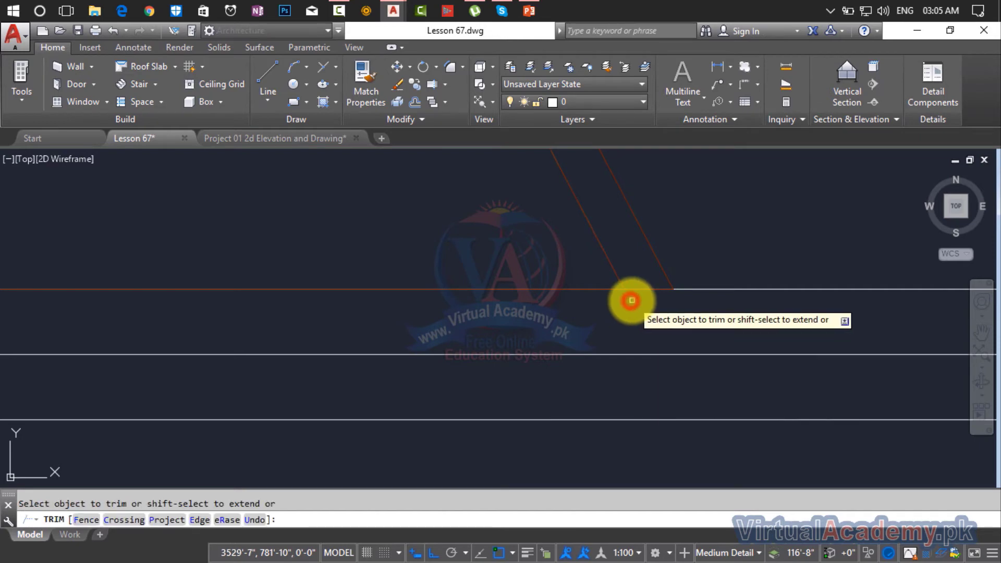
pyautogui.scroll(-5, 451, 362)
pyautogui.scroll(5, 472, 346)
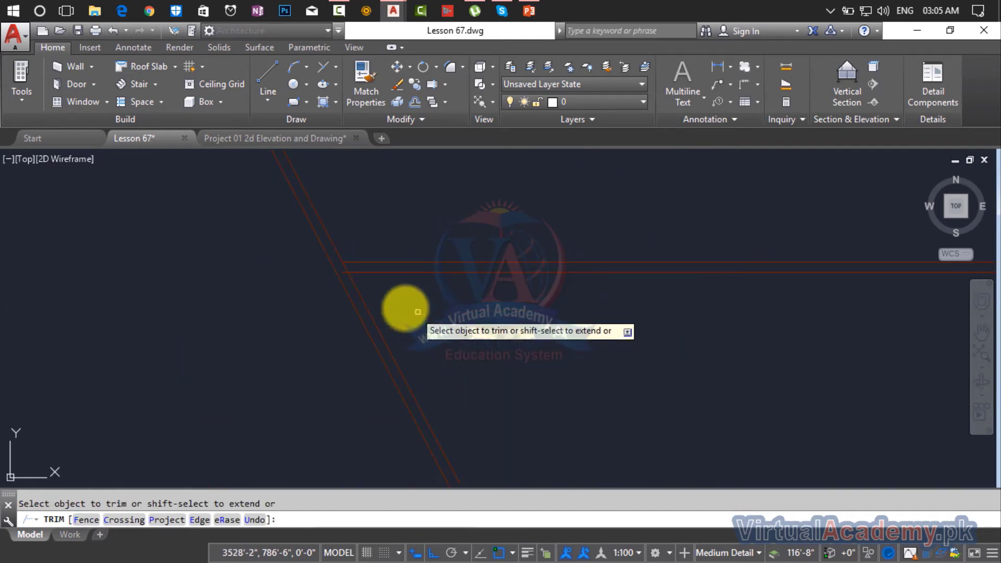
pyautogui.scroll(5, 340, 268)
pyautogui.click(312, 282)
# - Trim the overlapping ends of the inner offset lines where the right ridge meets the right outer slope
pyautogui.scroll(-5, 521, 284)
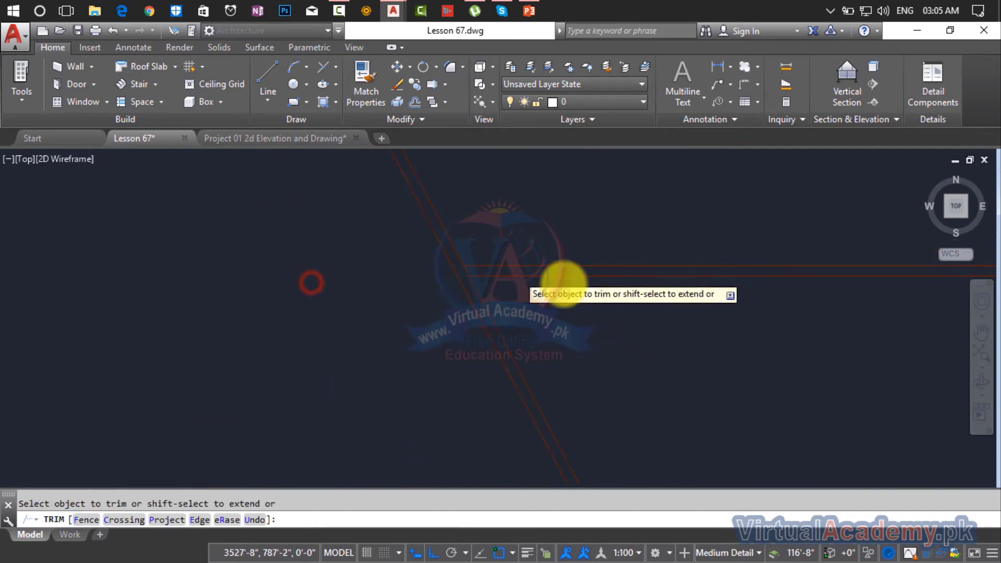
pyautogui.moveTo(745, 305); pyautogui.dragTo(279, 296, button='middle')
pyautogui.scroll(-4, 777, 300)
pyautogui.moveTo(780, 306); pyautogui.dragTo(193, 285, button='middle')
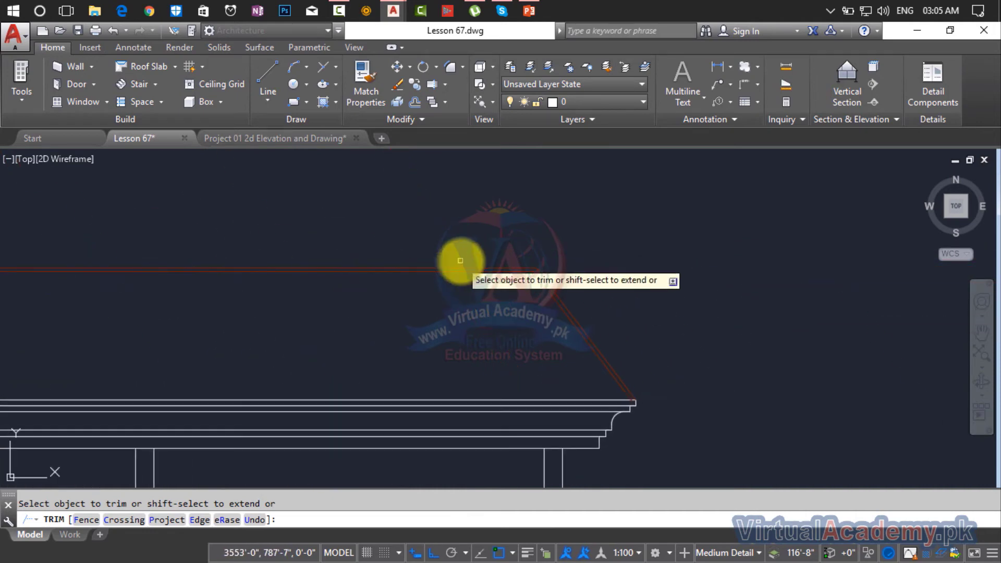
pyautogui.scroll(3, 522, 266)
pyautogui.click(639, 287)
pyautogui.click(649, 306)
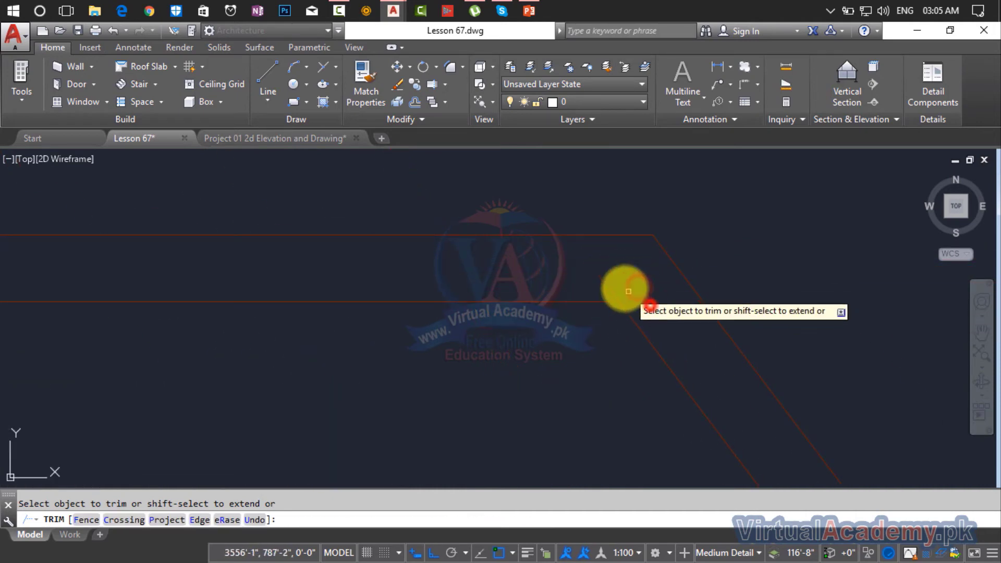
pyautogui.click(612, 274)
pyautogui.click(589, 284)
# - Trim the right outer slope's inner line where it extends below the cornice's top edge
pyautogui.scroll(-3, 622, 283)
pyautogui.moveTo(645, 352); pyautogui.dragTo(434, 211, button='middle')
pyautogui.scroll(-2, 540, 334)
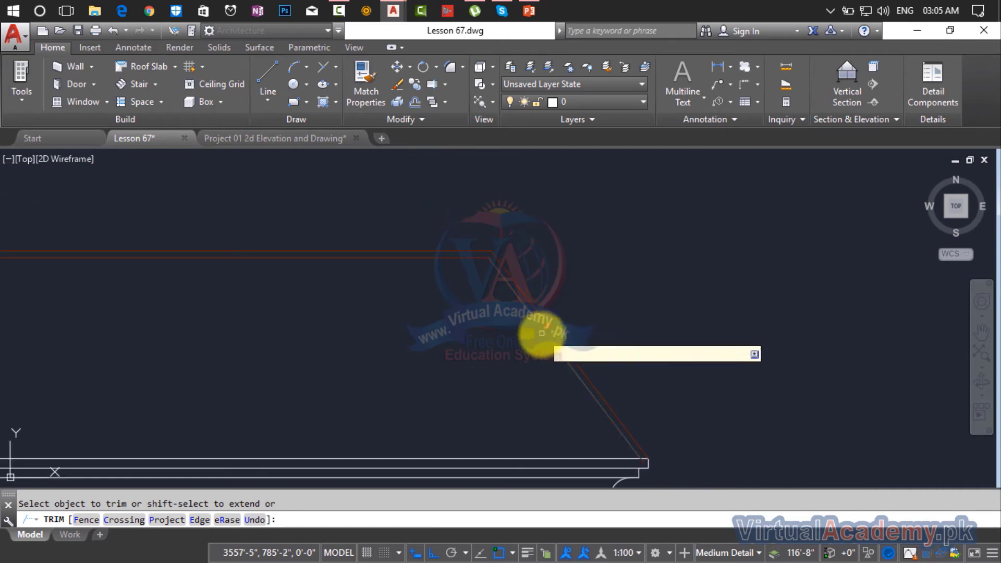
pyautogui.moveTo(542, 334); pyautogui.dragTo(487, 249, button='middle')
pyautogui.scroll(3, 582, 378)
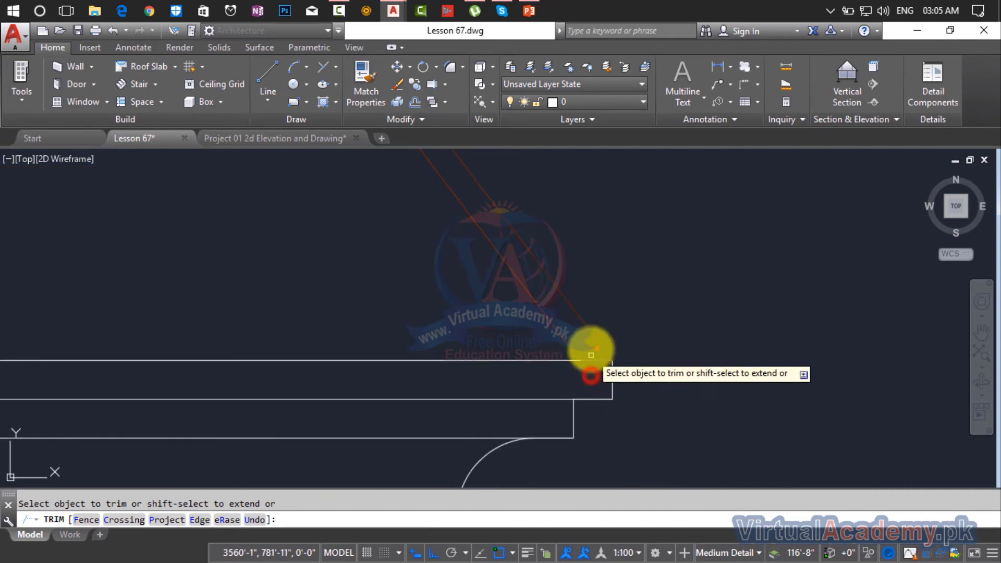
pyautogui.scroll(-5, 588, 349)
pyautogui.press('Escape')
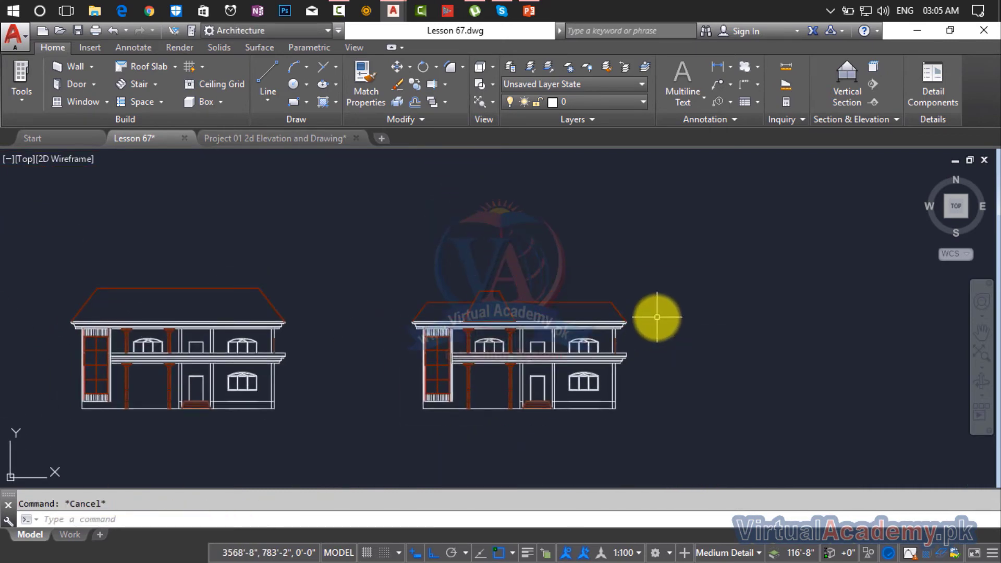
pyautogui.write('cp')
pyautogui.click(686, 262)
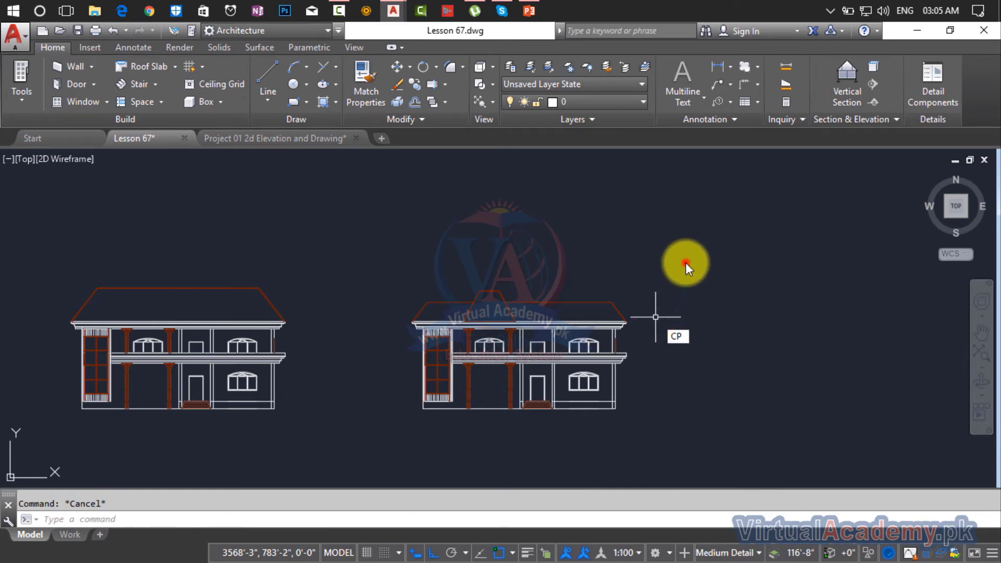
pyautogui.press('Escape')
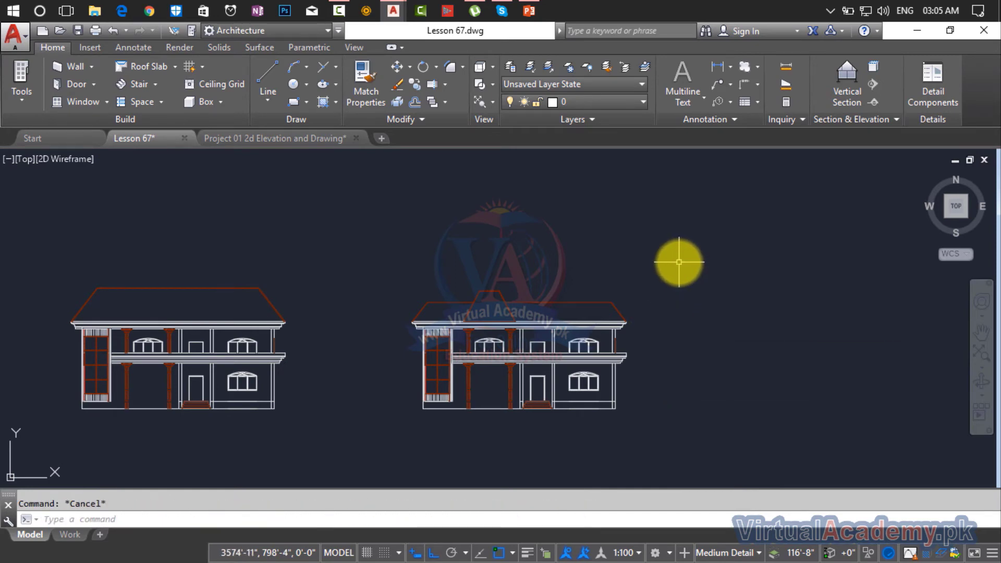
# - Copy the whole elevation with the raised roof section horizontally to the right, using its lower-left corner as base point
pyautogui.write('cp')
pyautogui.press('Return')
pyautogui.click(677, 262)
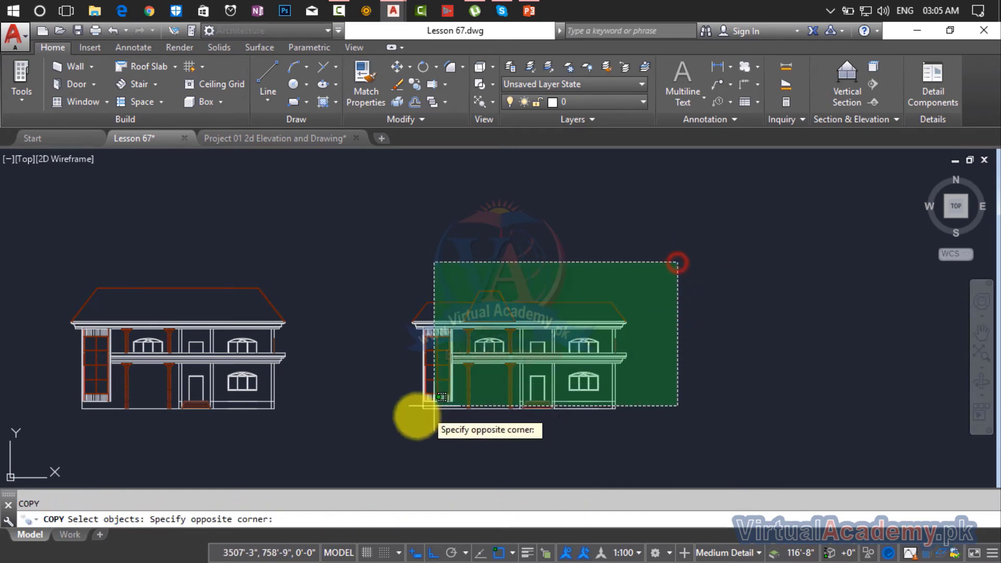
pyautogui.click(400, 425)
pyautogui.press('Return')
pyautogui.click(423, 408)
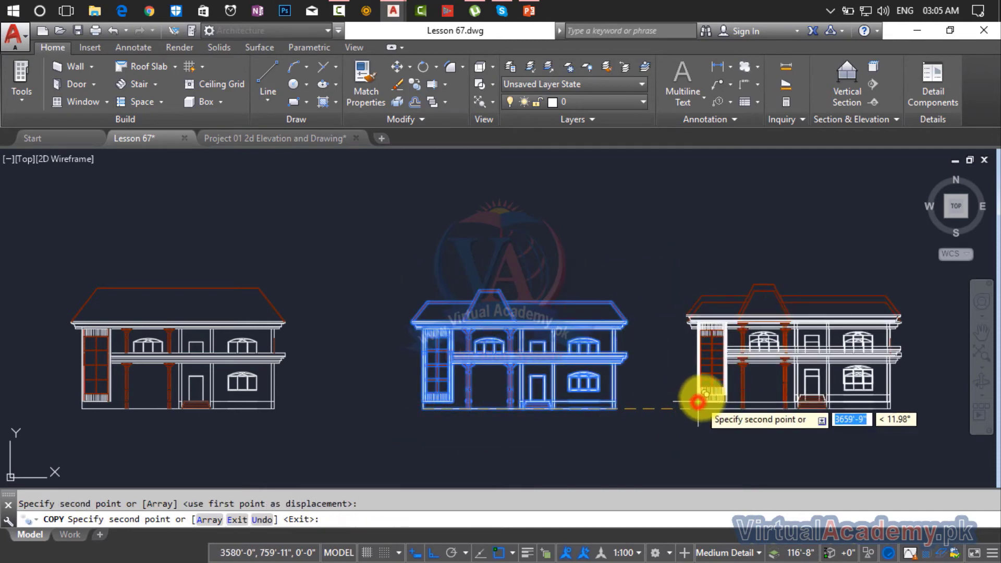
pyautogui.click(698, 408)
pyautogui.press('Escape')
pyautogui.scroll(8, 509, 411)
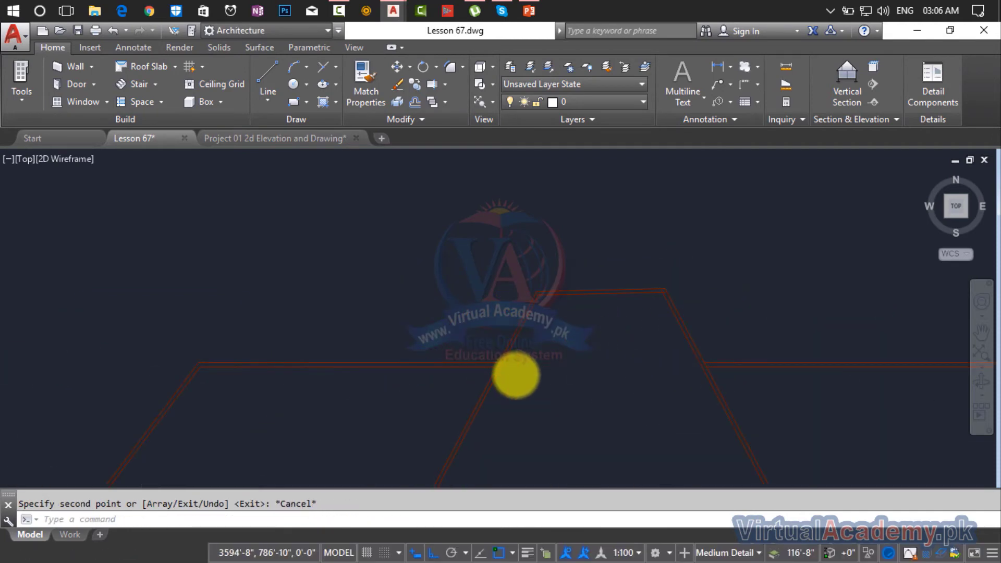
pyautogui.scroll(-3, 496, 342)
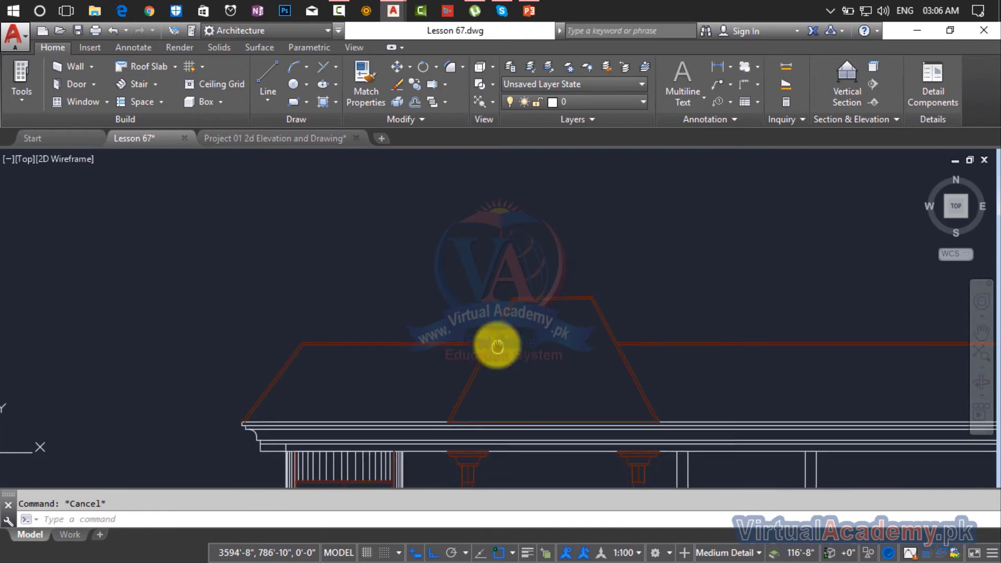
# - Draw a short vertical guide line downward from the midpoint of the raised section's inner top line
pyautogui.scroll(6, 458, 401)
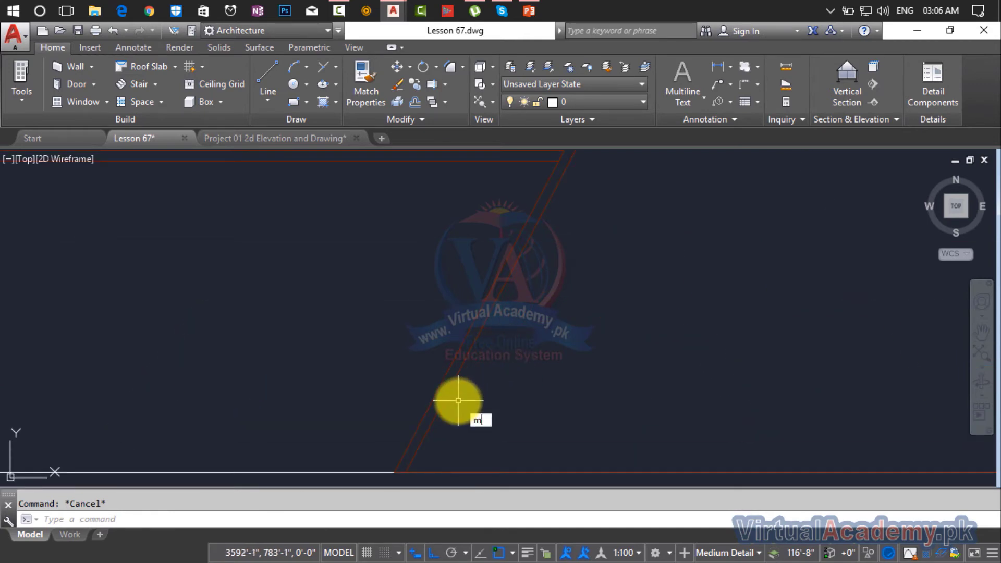
pyautogui.press('Return')
pyautogui.scroll(-4, 543, 391)
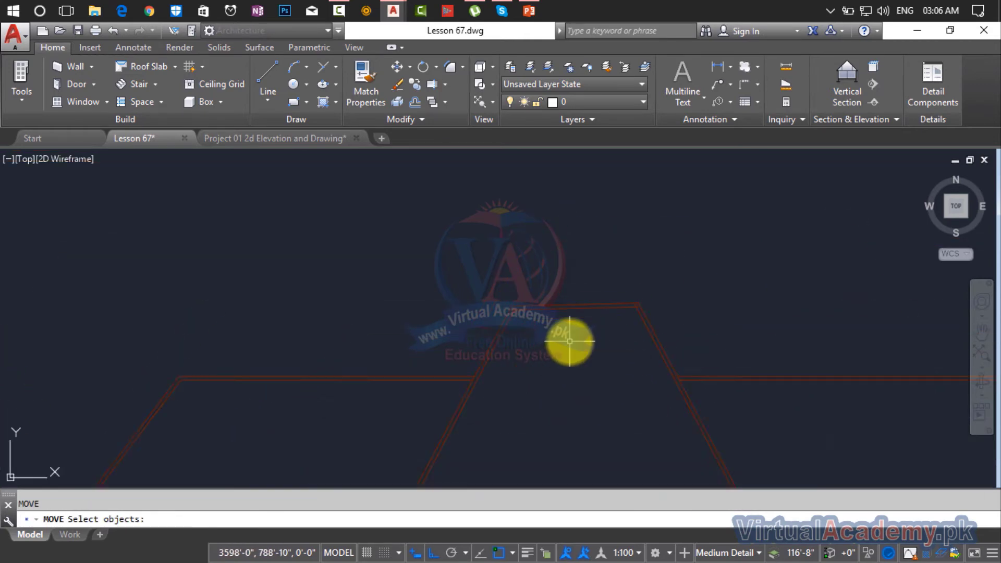
pyautogui.write('l')
pyautogui.press('Return')
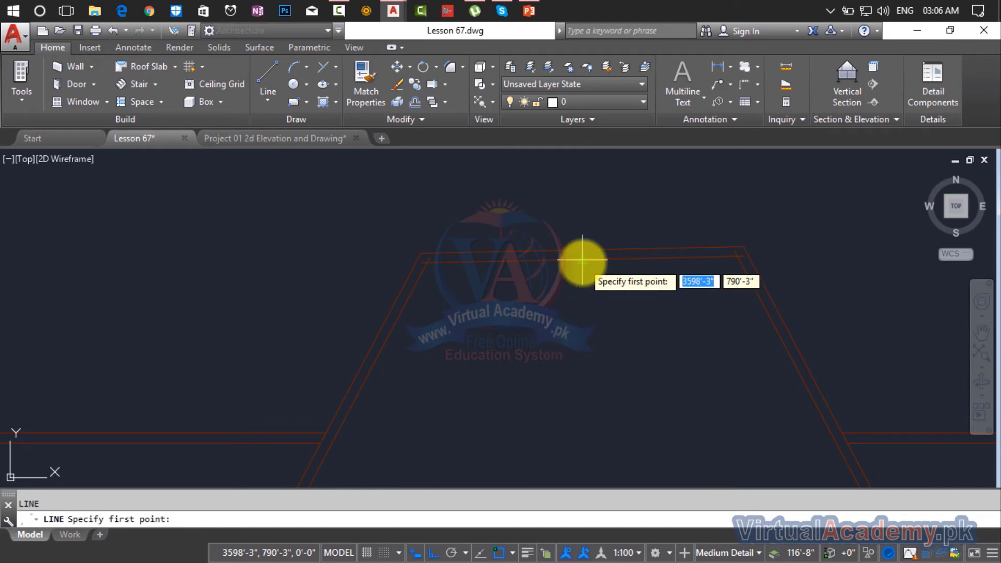
pyautogui.click(581, 259)
pyautogui.scroll(-3, 576, 250)
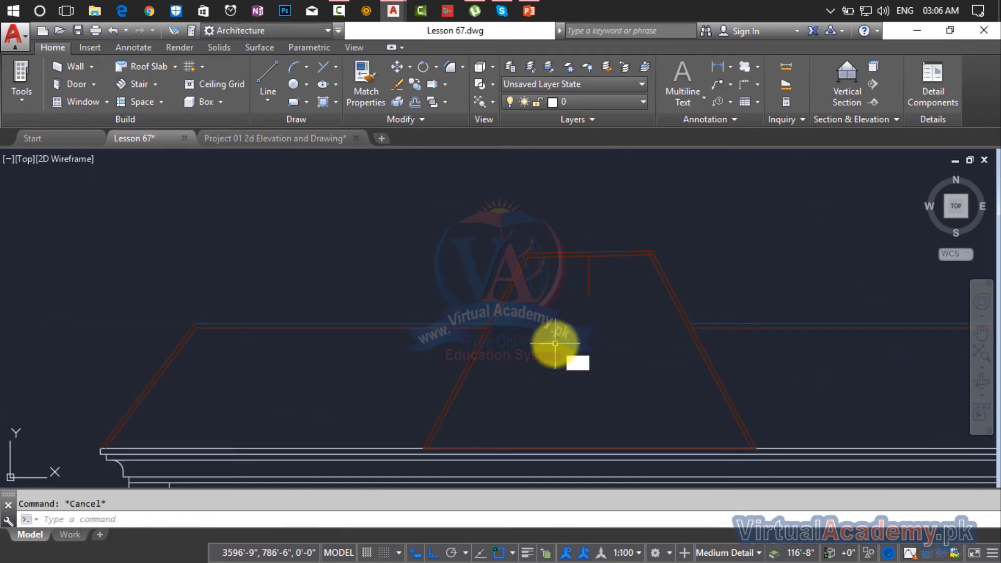
# - Draw a sloping line from the inner base corner of the raised section's left side to the top of the vertical guide line
pyautogui.write('l')
pyautogui.press('Return')
pyautogui.scroll(5, 448, 451)
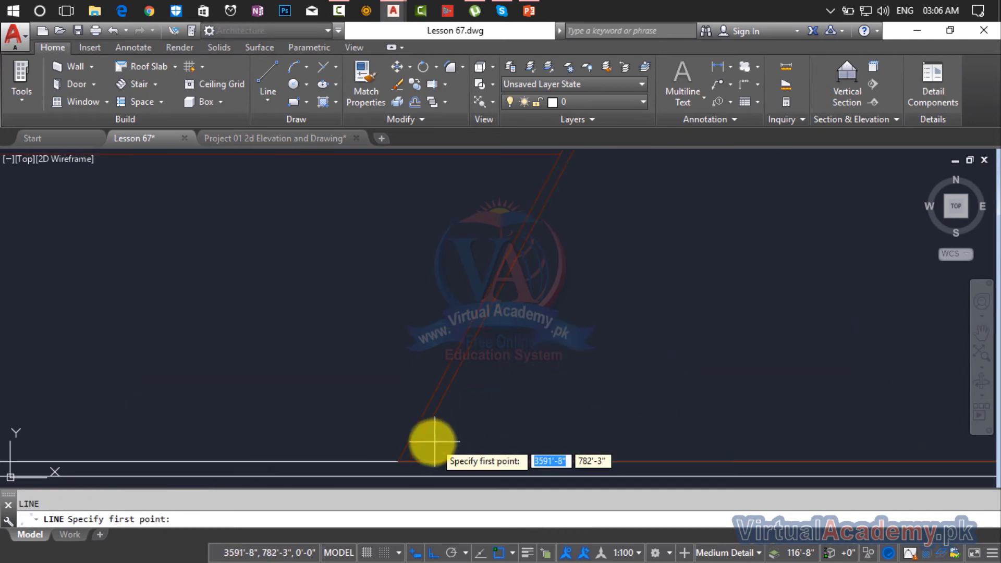
pyautogui.click(409, 461)
pyautogui.scroll(-3, 548, 365)
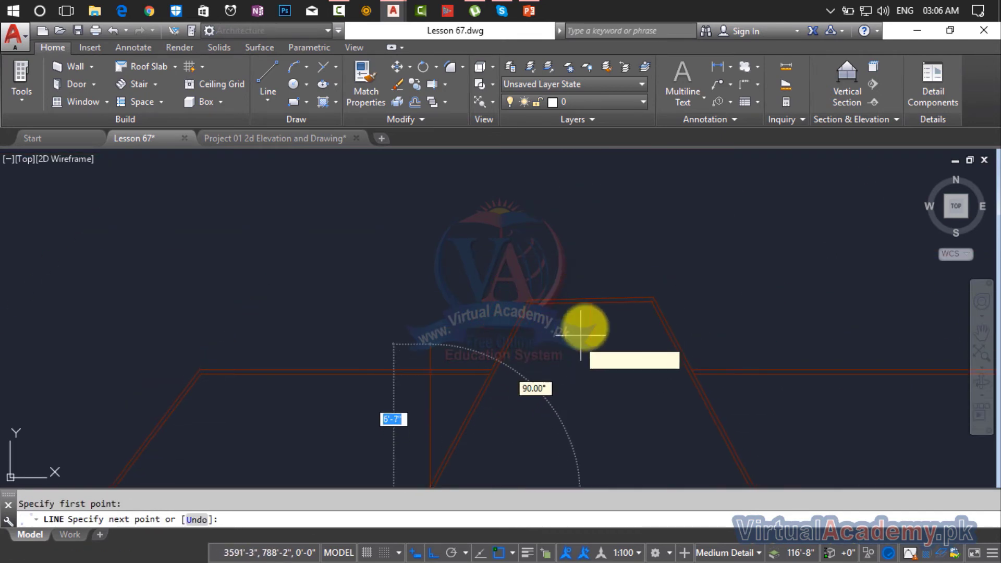
pyautogui.scroll(2, 590, 310)
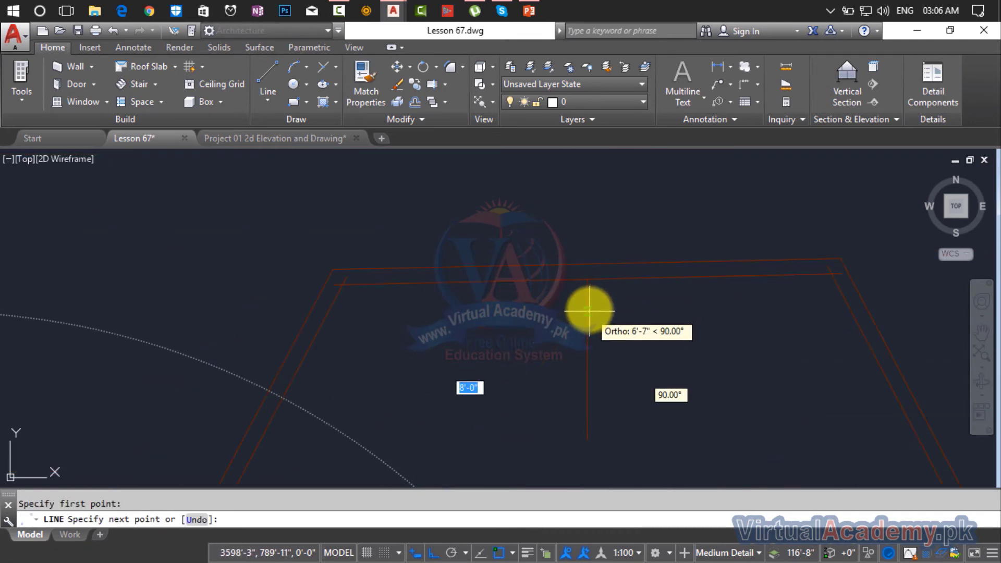
pyautogui.click(585, 282)
pyautogui.press('Return')
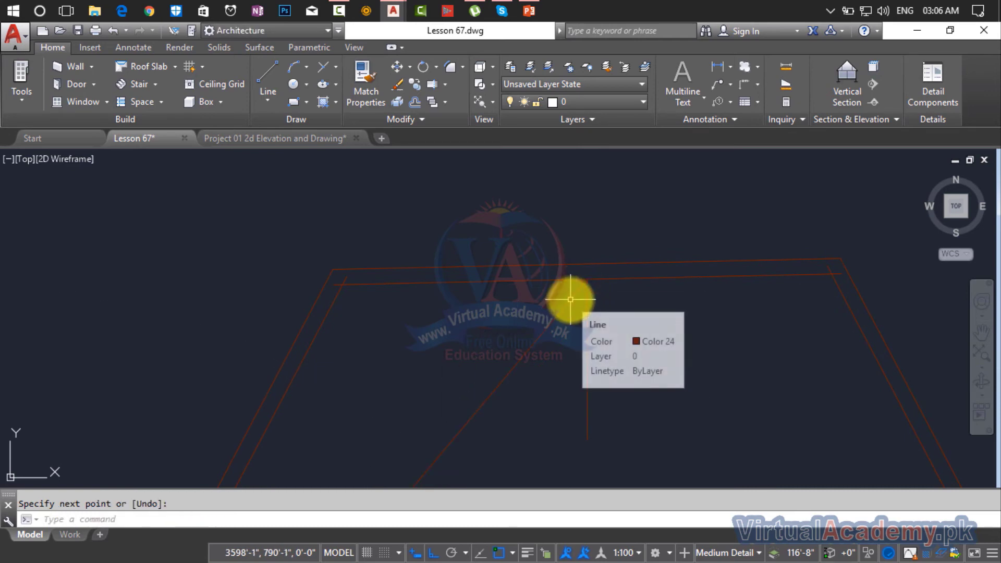
# - Mirror the new sloping line about the vertical guide line, keeping the source line, to form a gable
pyautogui.write('mi')
pyautogui.press('Return')
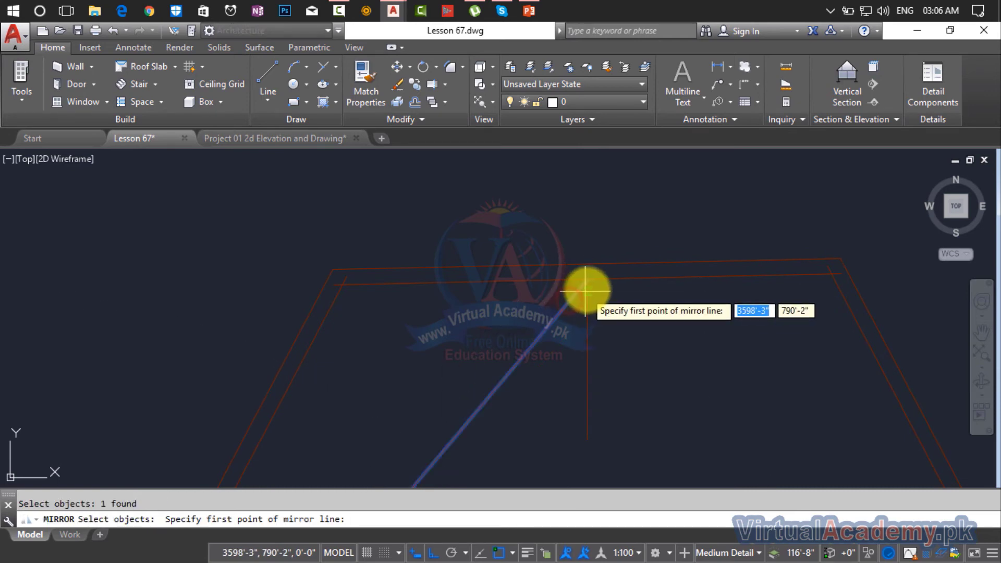
pyautogui.click(587, 282)
pyautogui.click(586, 430)
pyautogui.press('Return')
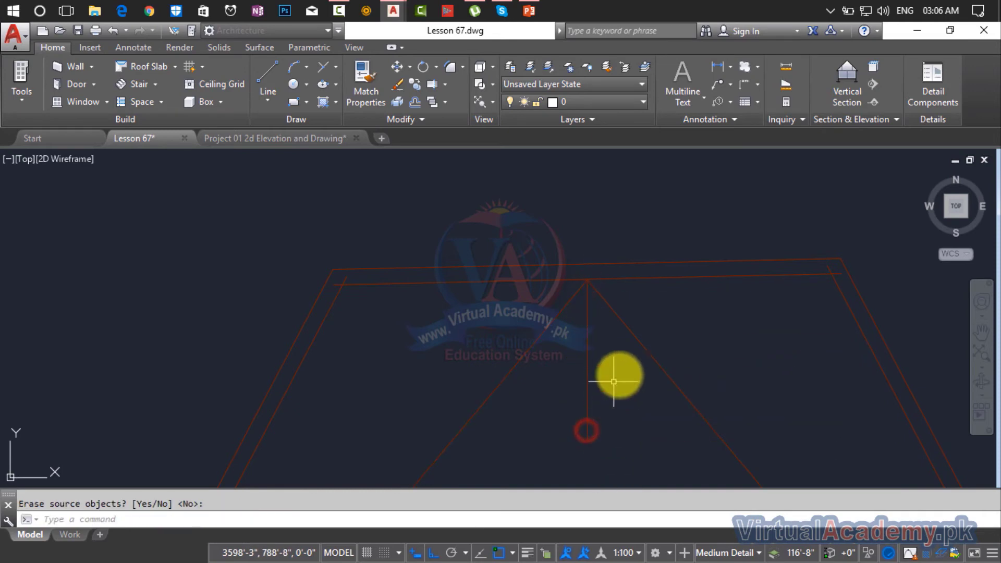
# - Delete the old double-lined steep slopes on both sides of the raised section, keeping the new gable lines
pyautogui.moveTo(633, 356)
pyautogui.mouseDown(button='middle')
pyautogui.moveTo(623, 277)
pyautogui.moveTo(604, 247)
pyautogui.mouseUp(button='middle')
pyautogui.scroll(-5, 623, 277)
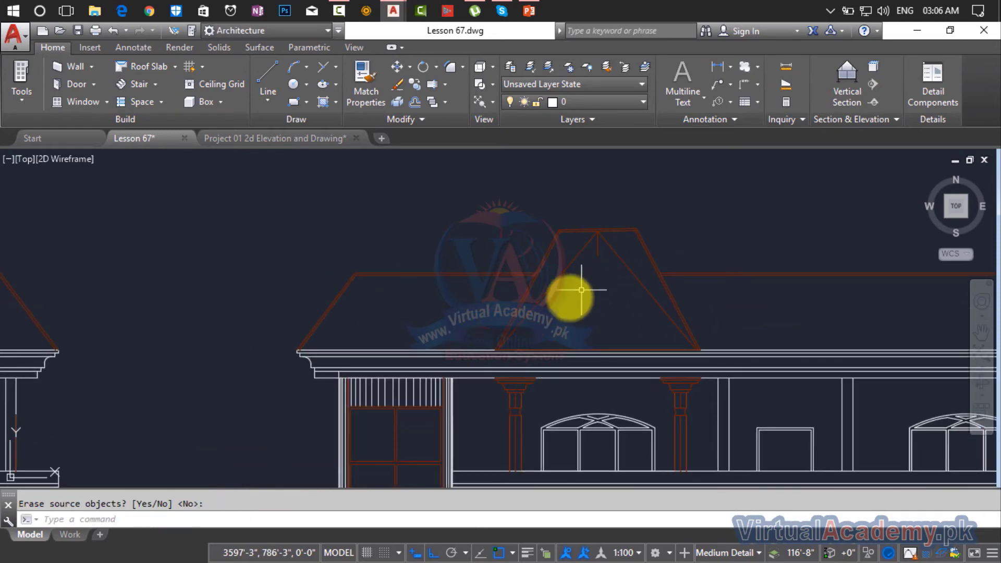
pyautogui.scroll(7, 573, 297)
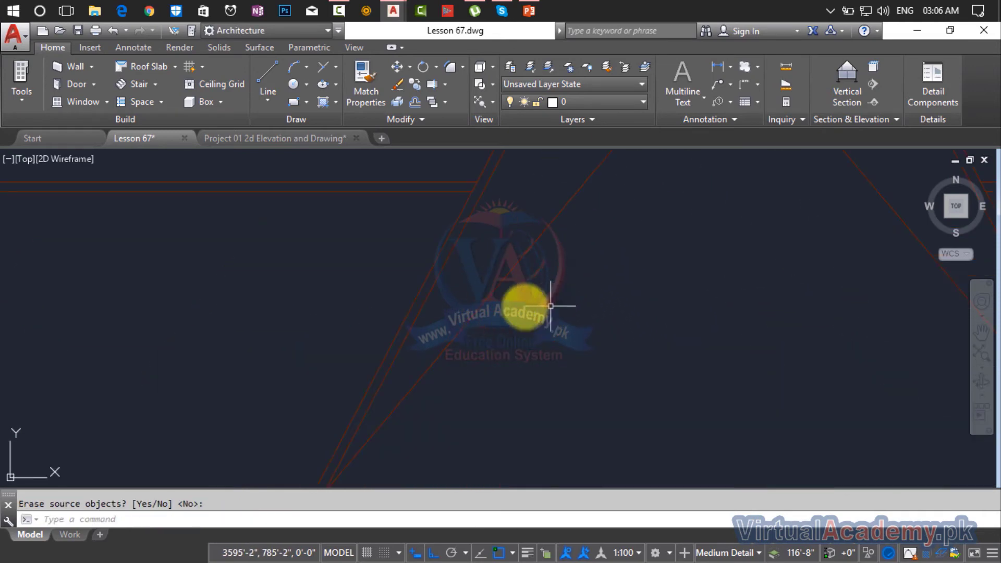
pyautogui.click(423, 301)
pyautogui.click(418, 294)
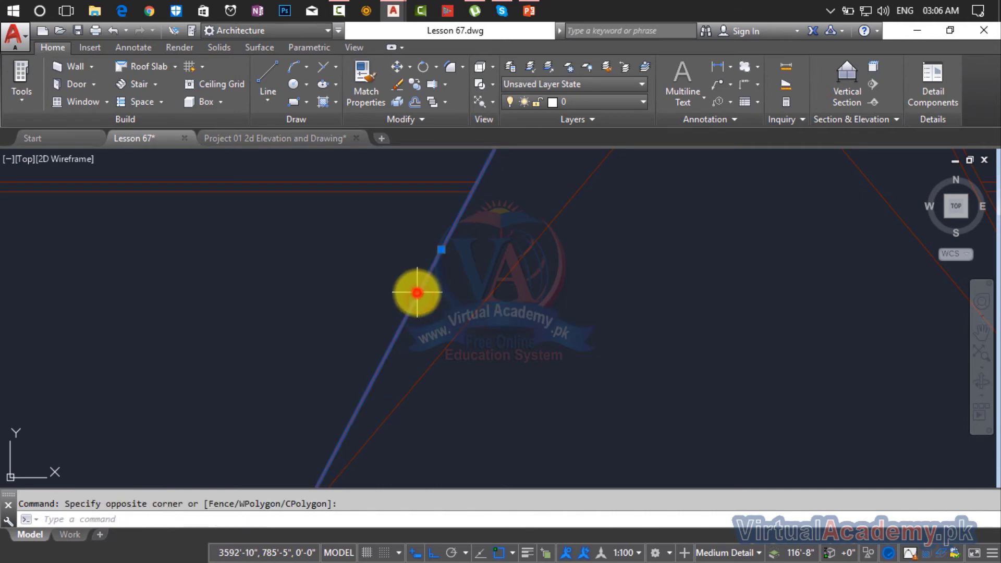
pyautogui.press('Delete')
pyautogui.scroll(-4, 504, 302)
pyautogui.scroll(5, 504, 289)
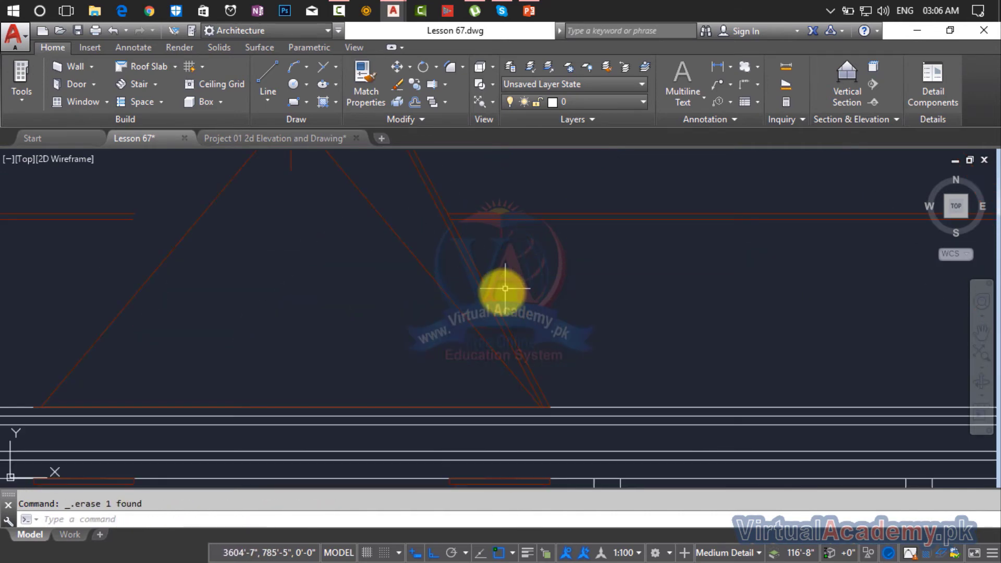
pyautogui.click(526, 287)
pyautogui.click(476, 298)
pyautogui.press('Delete')
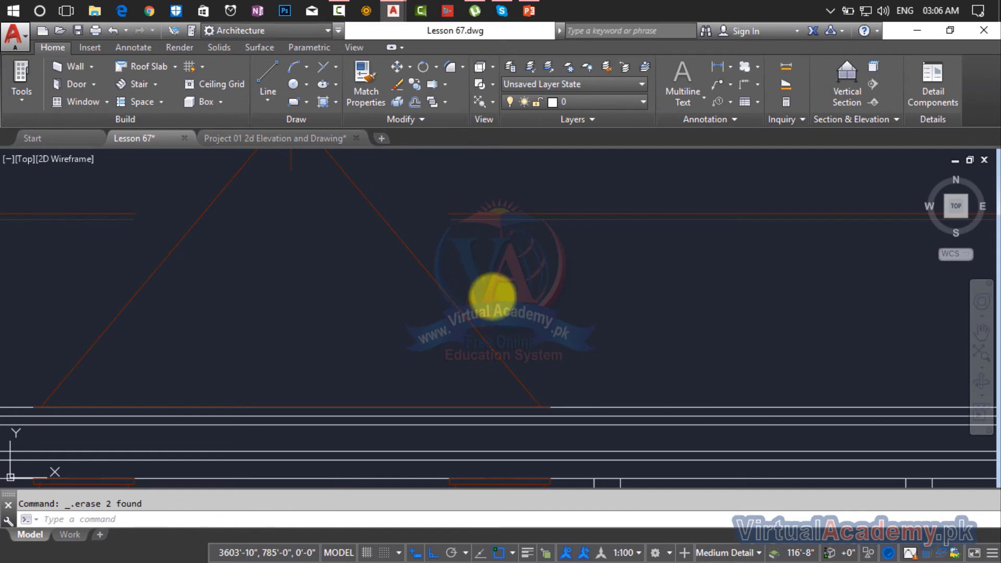
# - Delete the raised section's double top edge and the short vertical guide line at the gable's apex
pyautogui.moveTo(443, 242); pyautogui.dragTo(537, 340, button='middle')
pyautogui.click(473, 174)
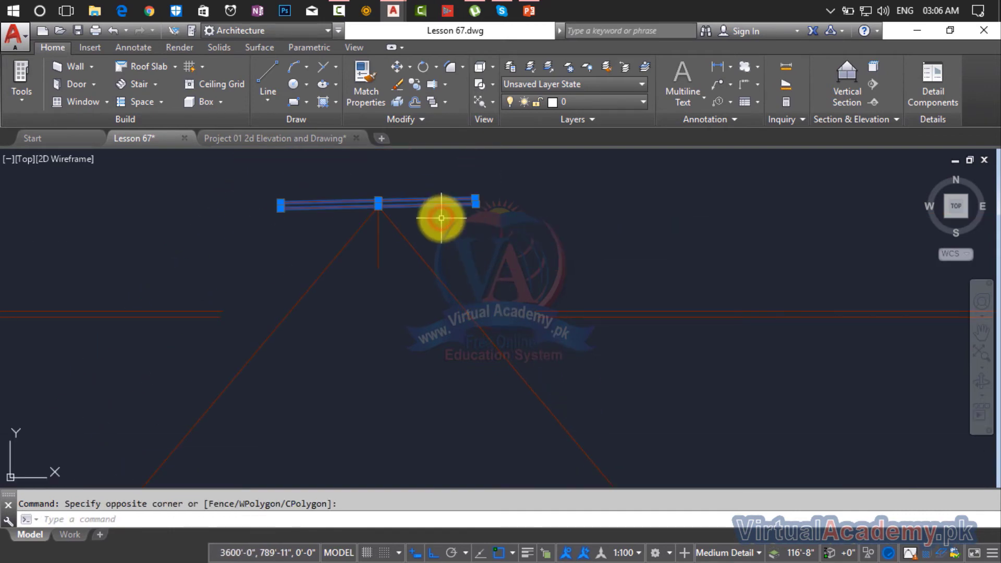
pyautogui.scroll(-3, 441, 220)
pyautogui.moveTo(441, 220); pyautogui.dragTo(455, 223, button='middle')
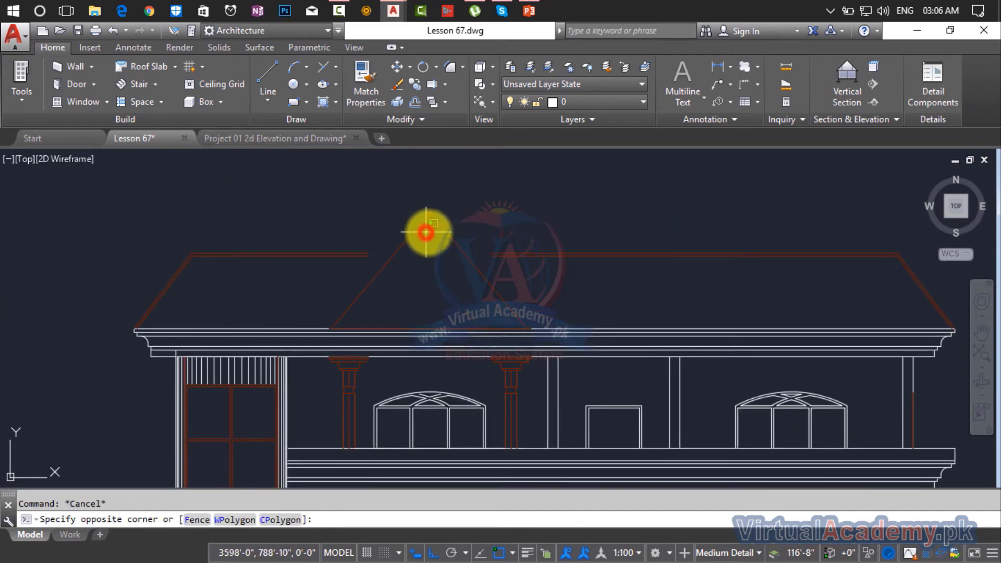
pyautogui.click(431, 232)
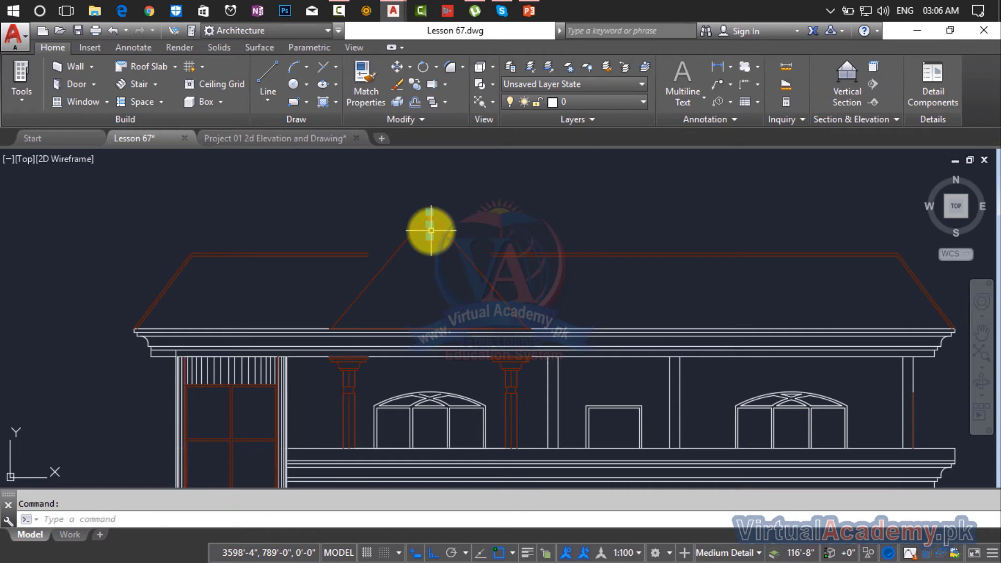
# - Offset both gable slope lines outward by 2 inches
pyautogui.scroll(2, 430, 231)
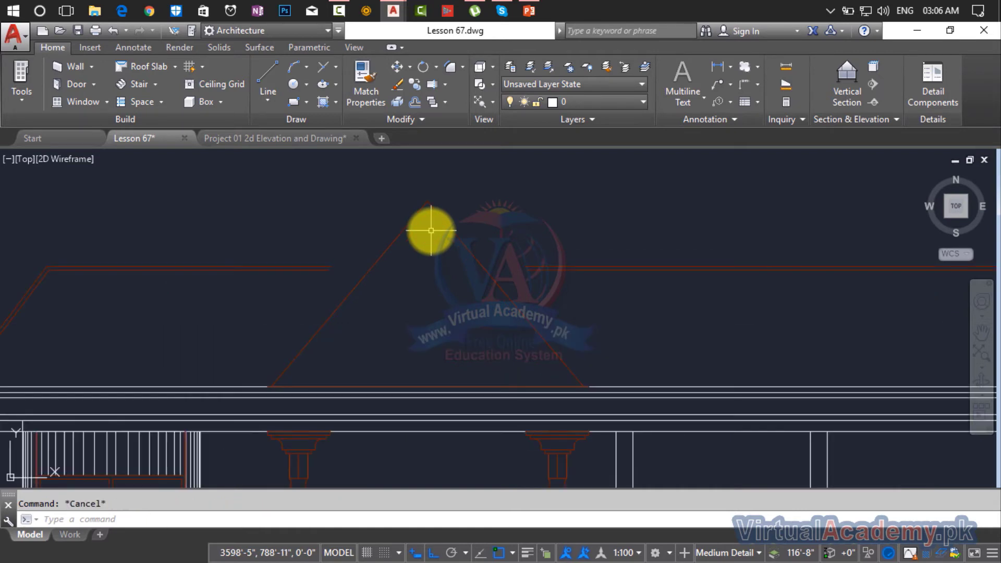
pyautogui.press('Return')
pyautogui.press('Return')
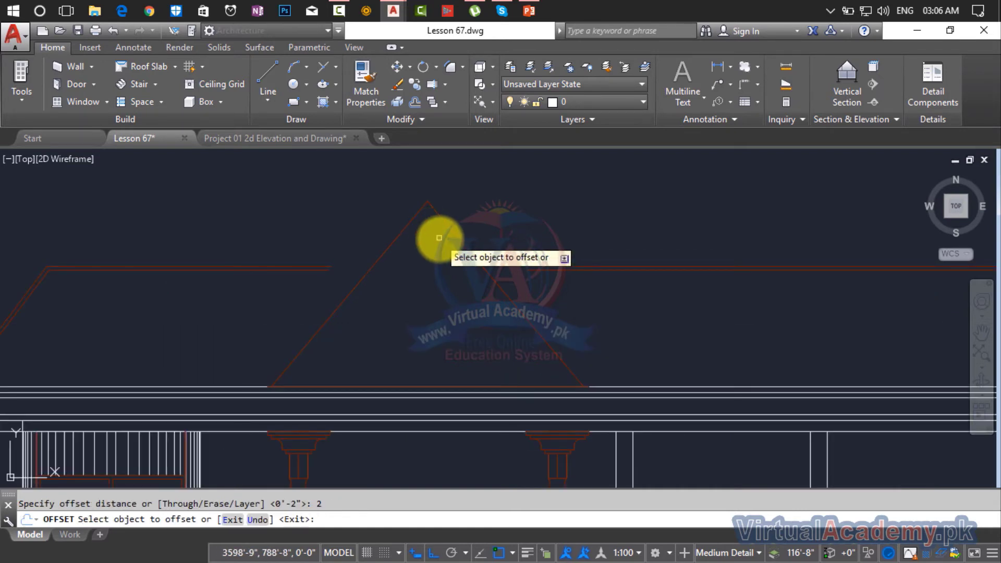
pyautogui.click(457, 238)
pyautogui.click(502, 234)
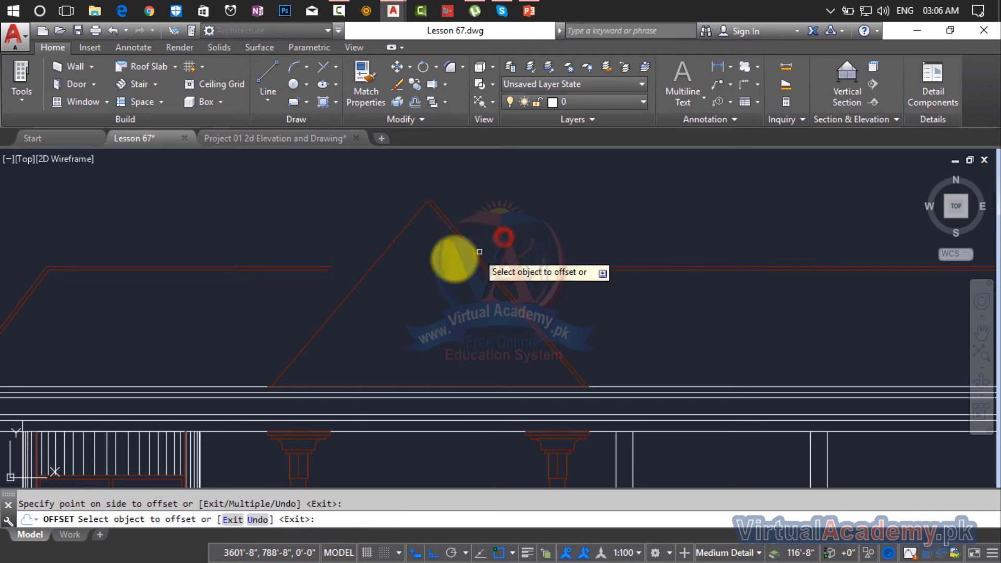
pyautogui.click(385, 251)
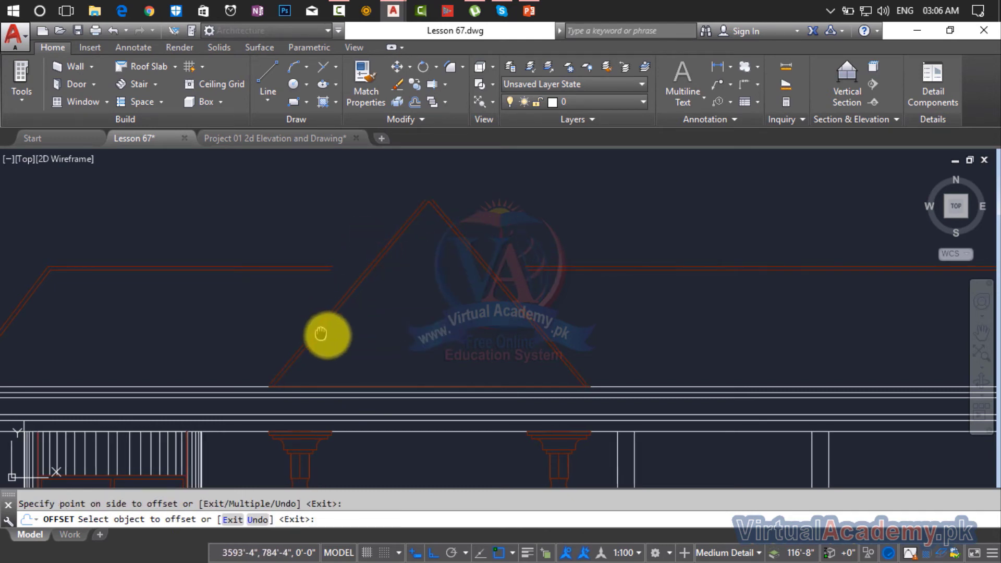
# - Fillet the gable's two outer offset lines so they meet in a sharp corner at the apex
pyautogui.scroll(2, 447, 257)
pyautogui.scroll(2, 522, 241)
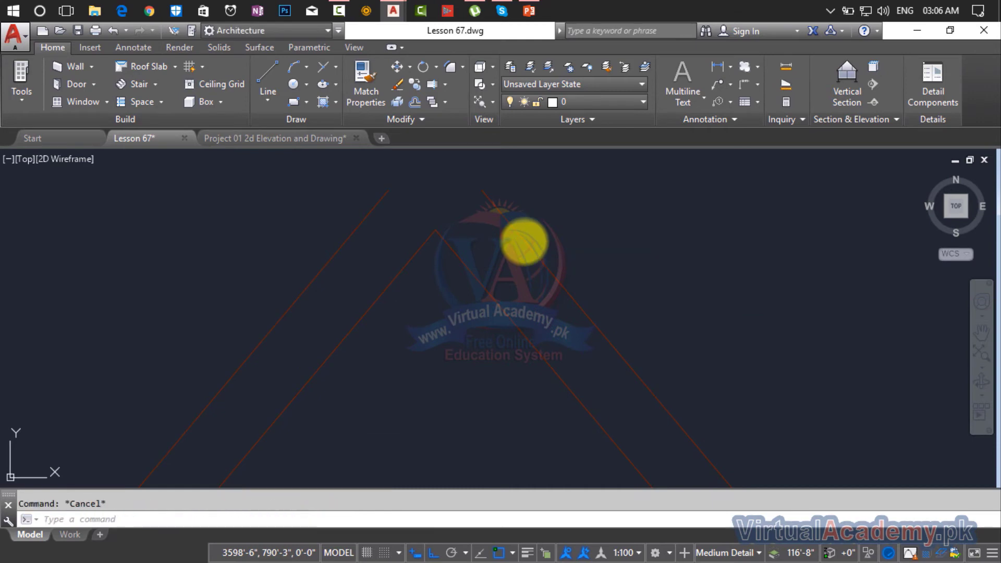
pyautogui.press('Return')
pyautogui.click(519, 235)
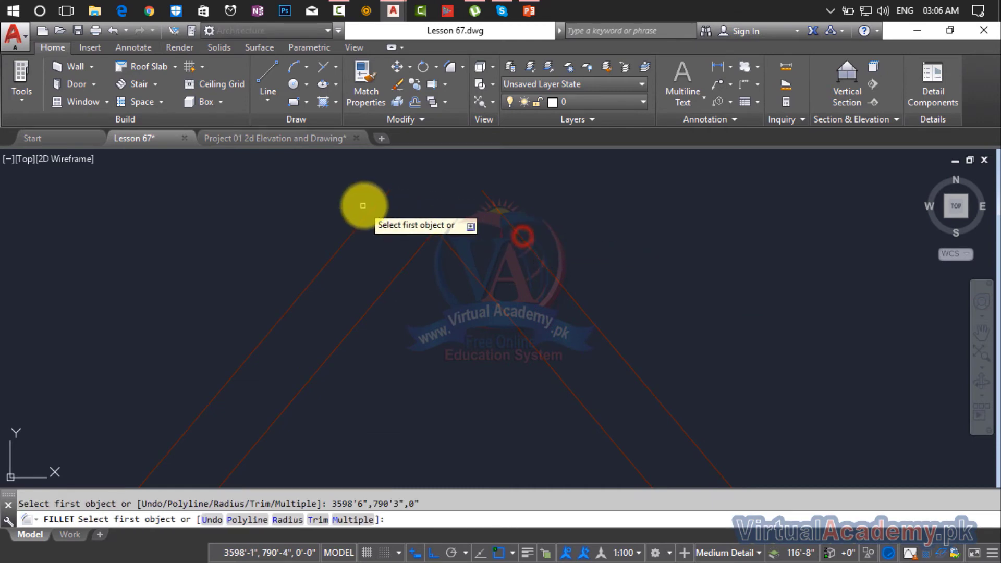
pyautogui.click(493, 207)
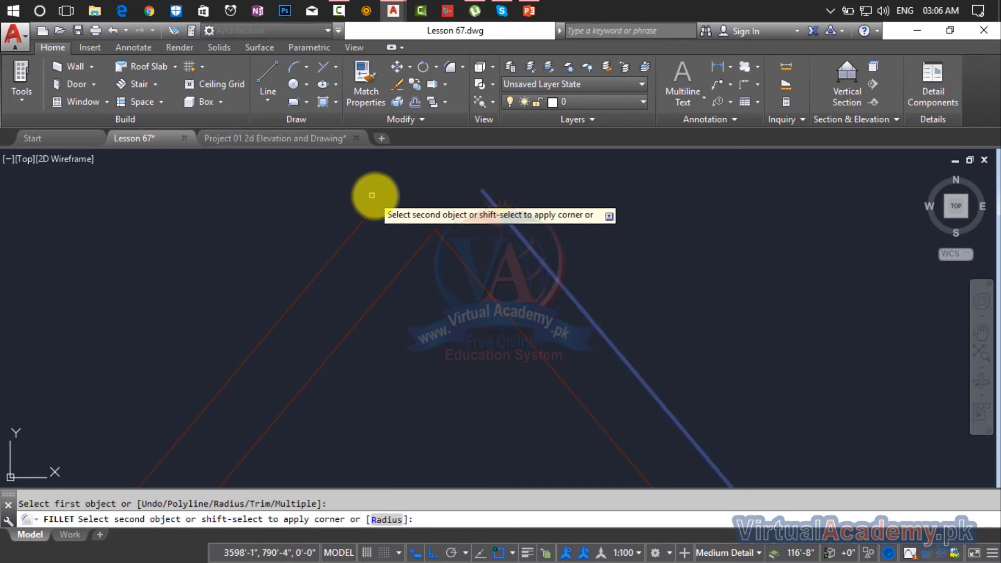
pyautogui.click(379, 200)
pyautogui.scroll(-6, 447, 256)
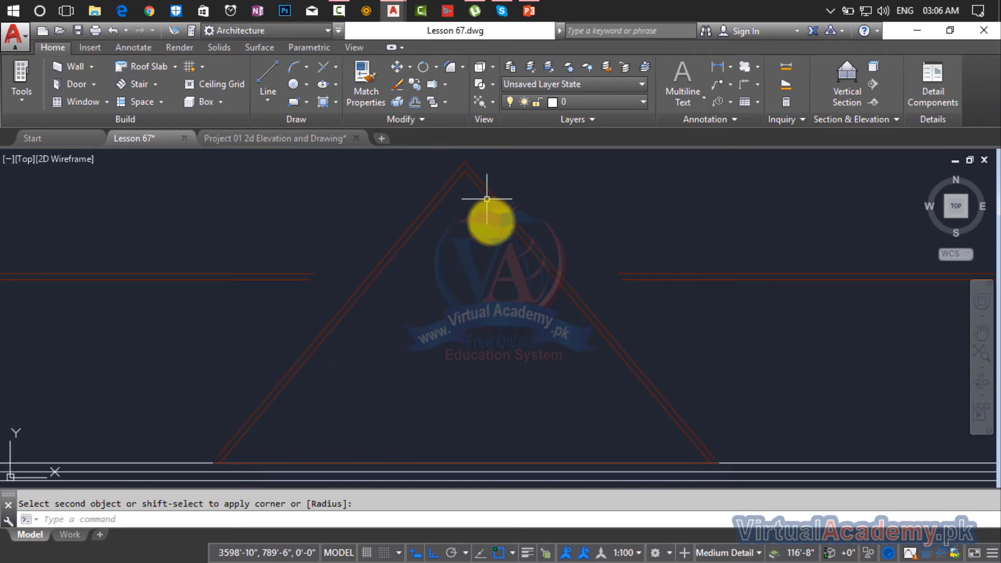
# - Extend the lower ends of the gable's left and right outer lines to the cornice's top edge
pyautogui.scroll(5, 448, 255)
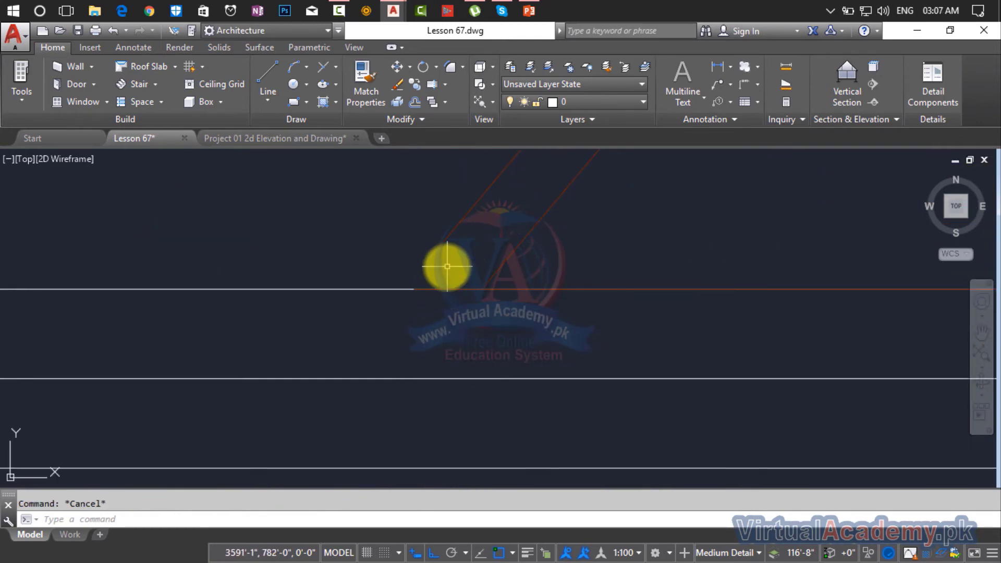
pyautogui.press('Return')
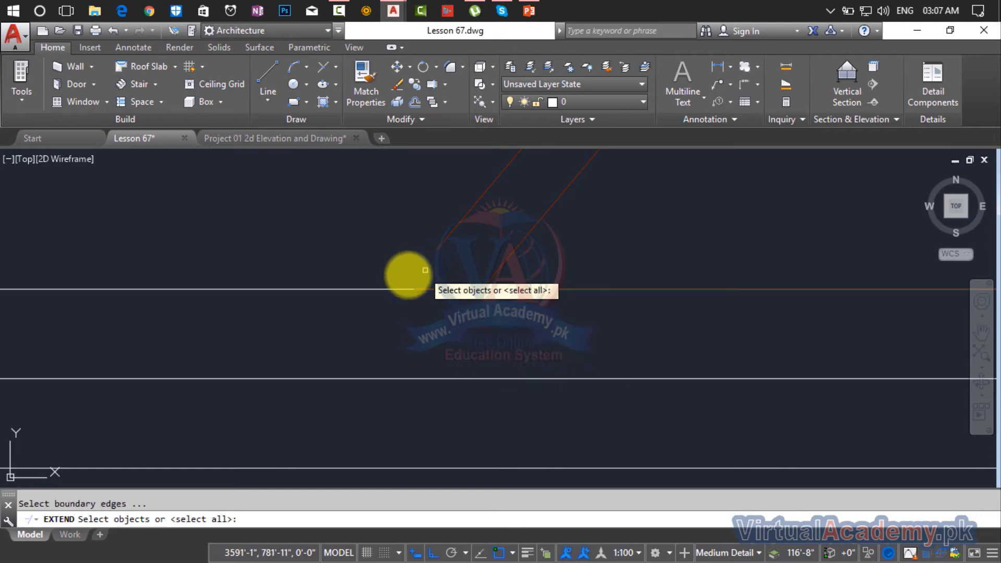
pyautogui.click(384, 289)
pyautogui.press('Return')
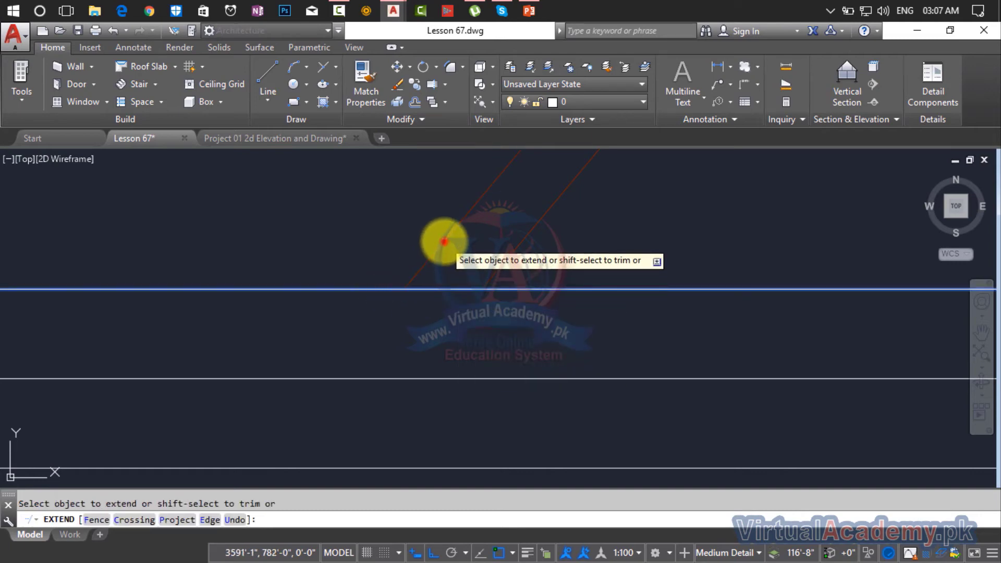
pyautogui.scroll(-3, 570, 264)
pyautogui.moveTo(570, 264); pyautogui.dragTo(6, 385, button='middle')
pyautogui.scroll(-5, 417, 367)
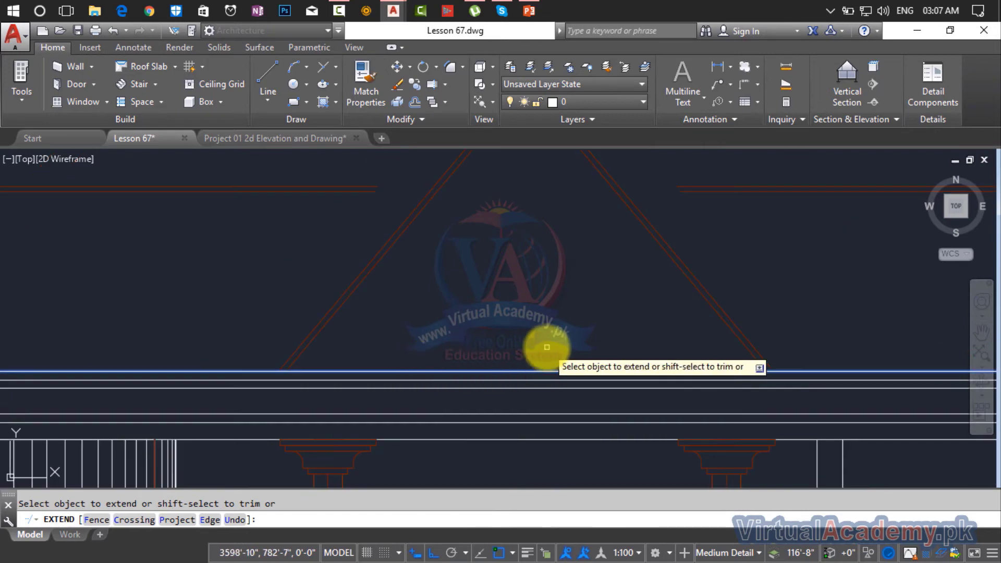
pyautogui.moveTo(545, 353); pyautogui.dragTo(367, 365, button='middle')
pyautogui.scroll(5, 490, 365)
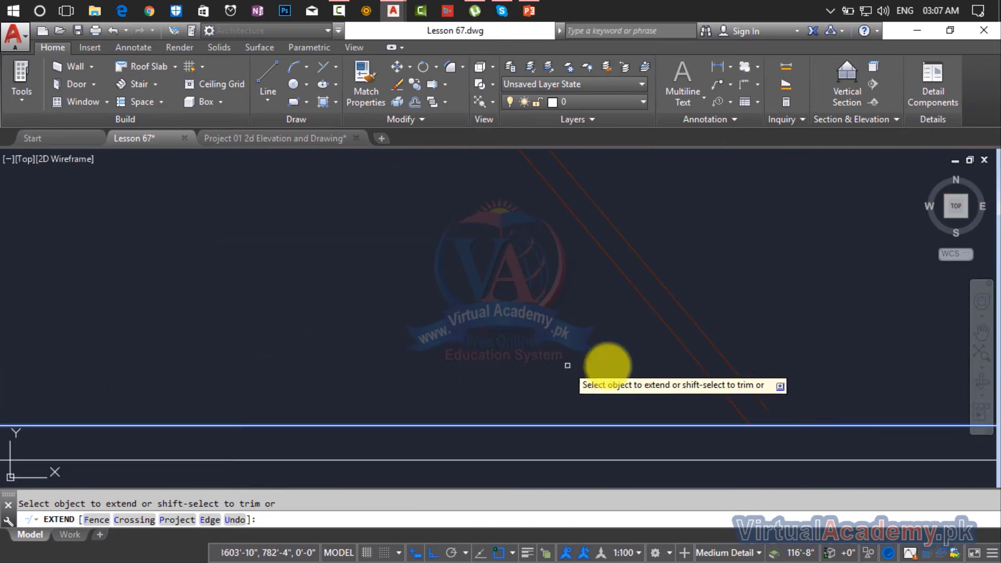
pyautogui.click(728, 367)
pyautogui.press('Return')
pyautogui.scroll(-4, 697, 418)
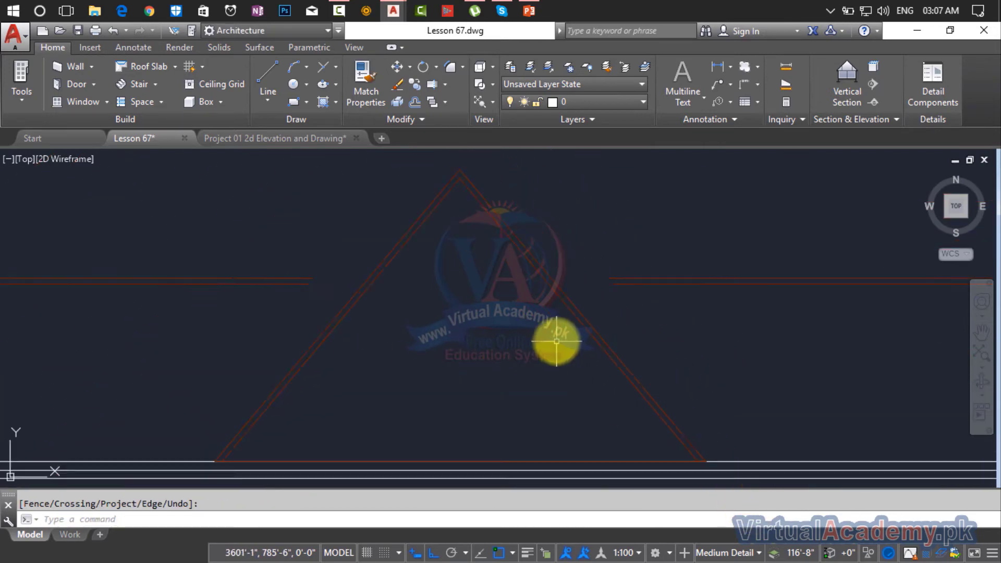
# - Extend the double lines of both the right and left ridges to the gable's right outer slope line
pyautogui.scroll(3, 574, 328)
pyautogui.press('Return')
pyautogui.scroll(3, 553, 317)
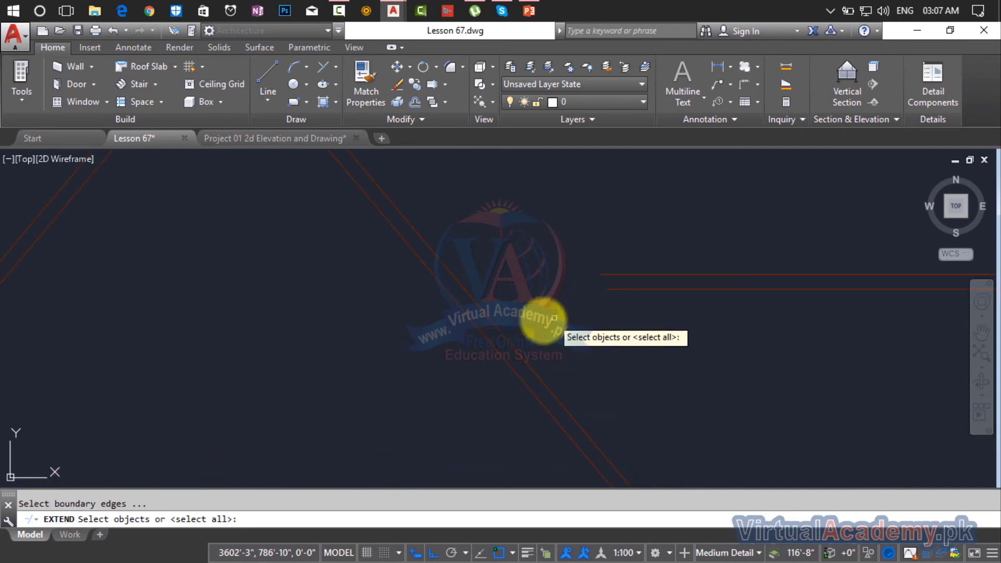
pyautogui.click(509, 337)
pyautogui.press('Return')
pyautogui.click(652, 257)
pyautogui.click(637, 328)
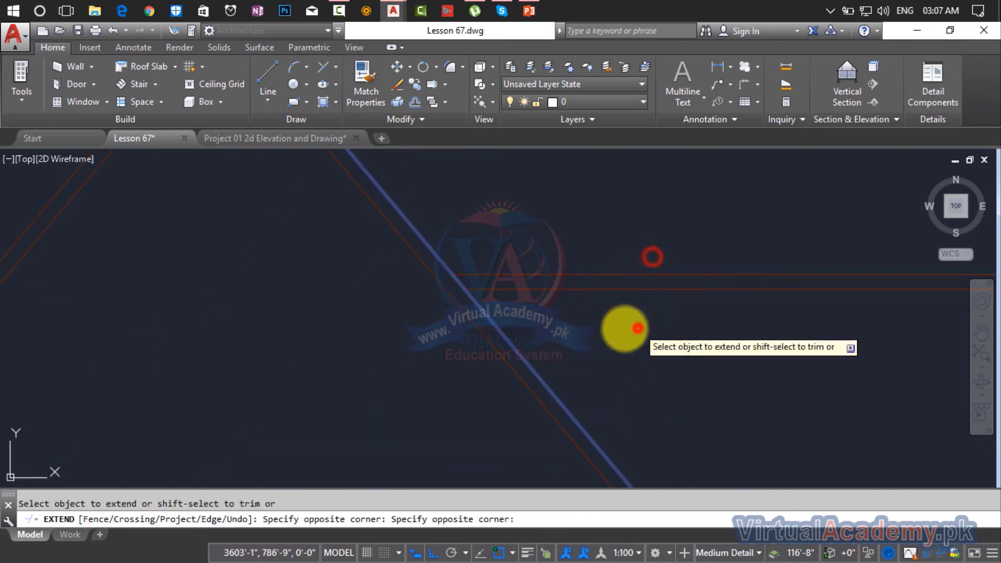
pyautogui.scroll(-4, 521, 320)
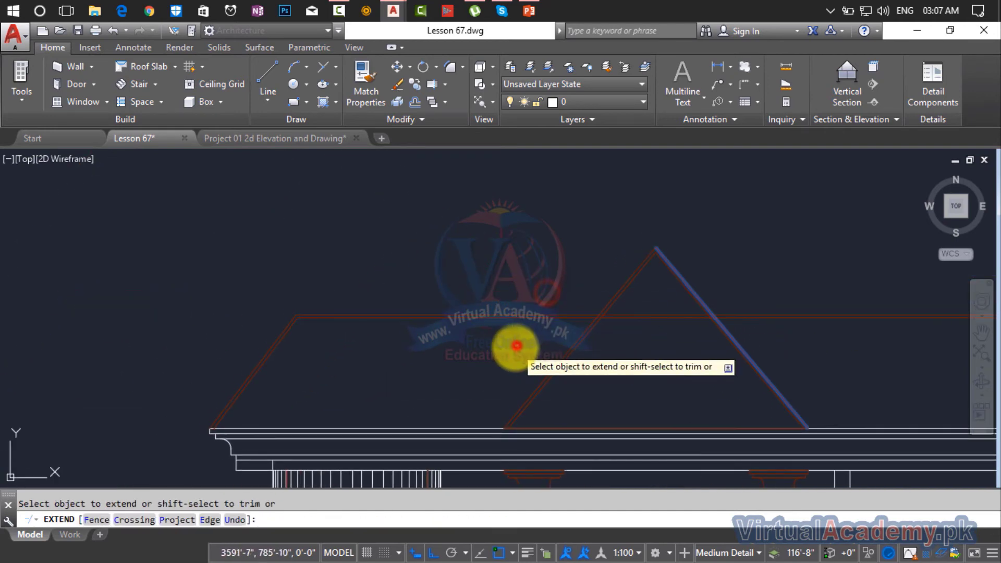
# - Trim away the ridge's double lines where they cross the inside of the gable
pyautogui.scroll(4, 646, 310)
pyautogui.press('Escape')
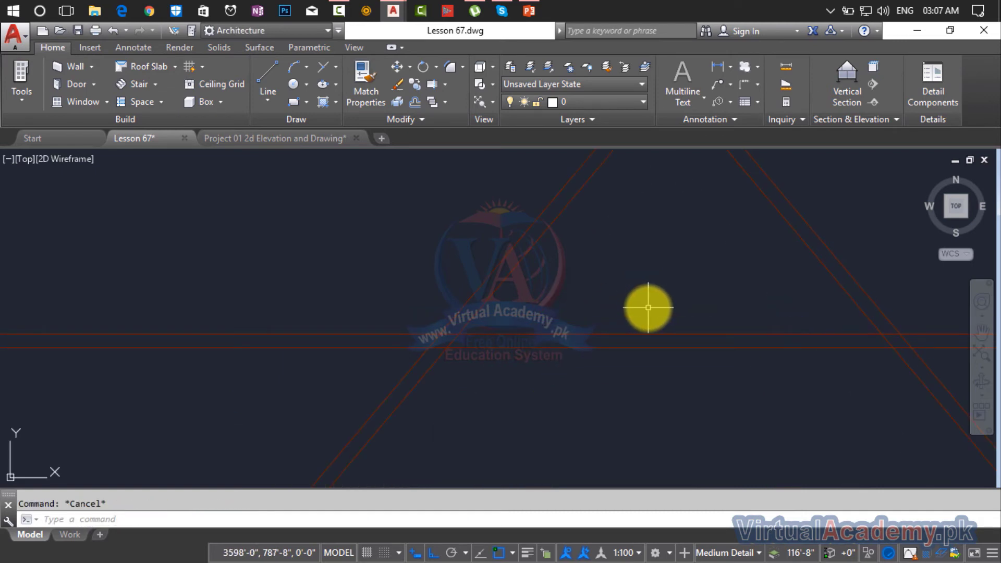
pyautogui.write('tr')
pyautogui.press('Return')
pyautogui.press('Return')
pyautogui.click(646, 286)
pyautogui.click(610, 377)
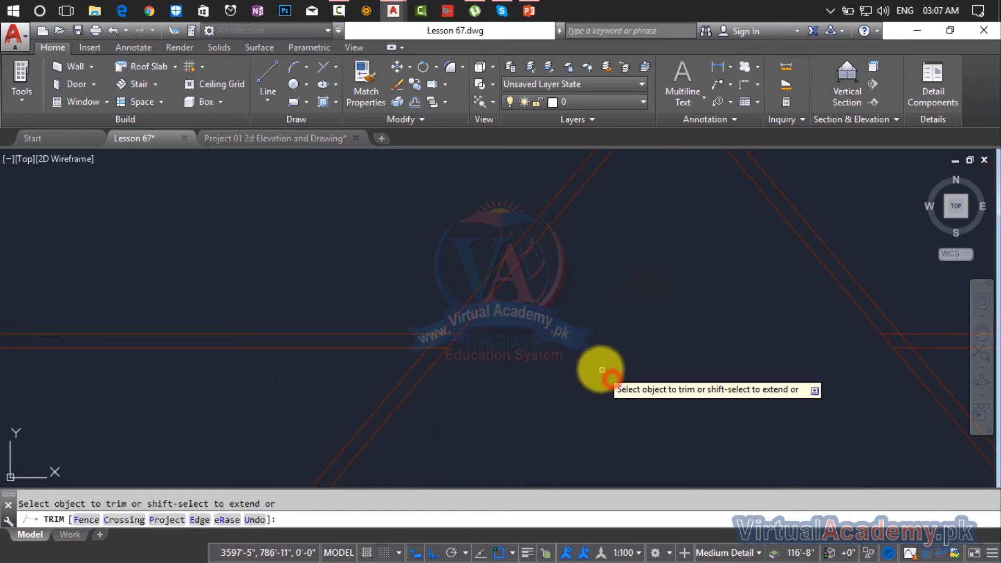
# - Trim both left ridge lines back to the gable's left outer slope line
pyautogui.scroll(3, 465, 350)
pyautogui.click(406, 274)
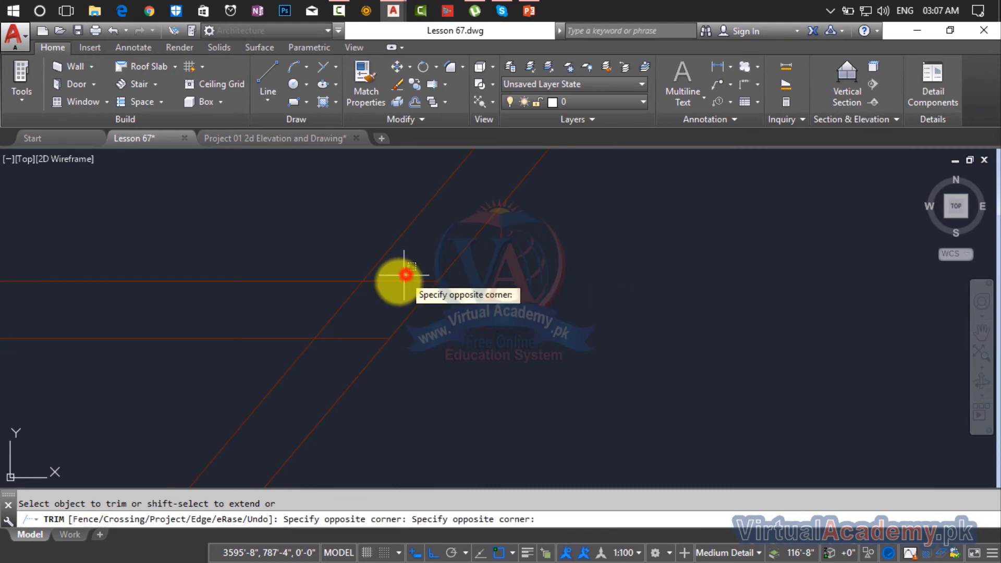
pyautogui.click(393, 287)
pyautogui.click(363, 324)
pyautogui.click(342, 338)
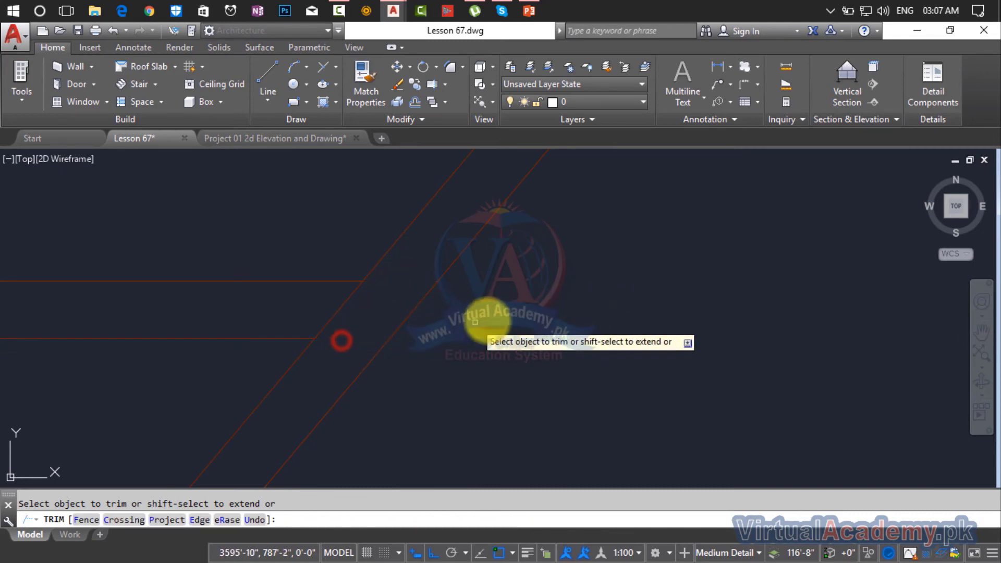
# - Remove the right ridge's leftover line pieces between the gable's two right slope lines
pyautogui.scroll(-3, 671, 324)
pyautogui.scroll(3, 459, 336)
pyautogui.scroll(2, 456, 337)
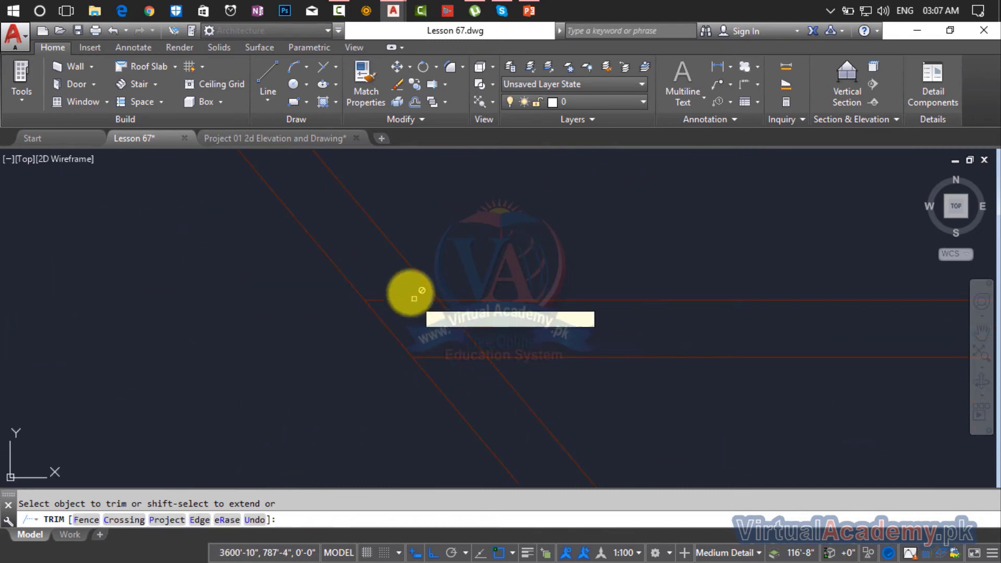
pyautogui.click(409, 289)
pyautogui.click(419, 324)
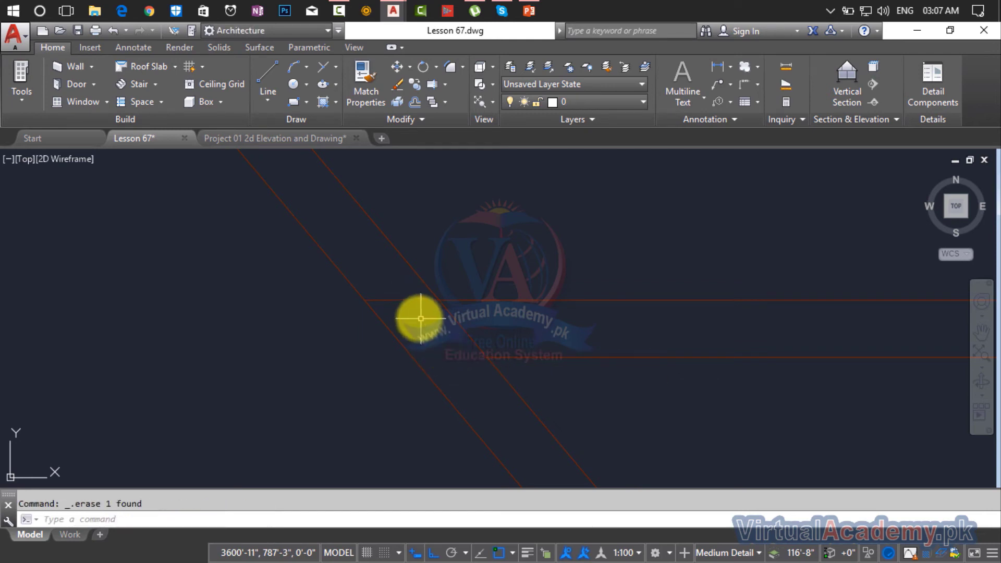
# - Examine the gabled elevation beside the other roof variations, including the gable's base line along the cornice
pyautogui.scroll(-8, 413, 329)
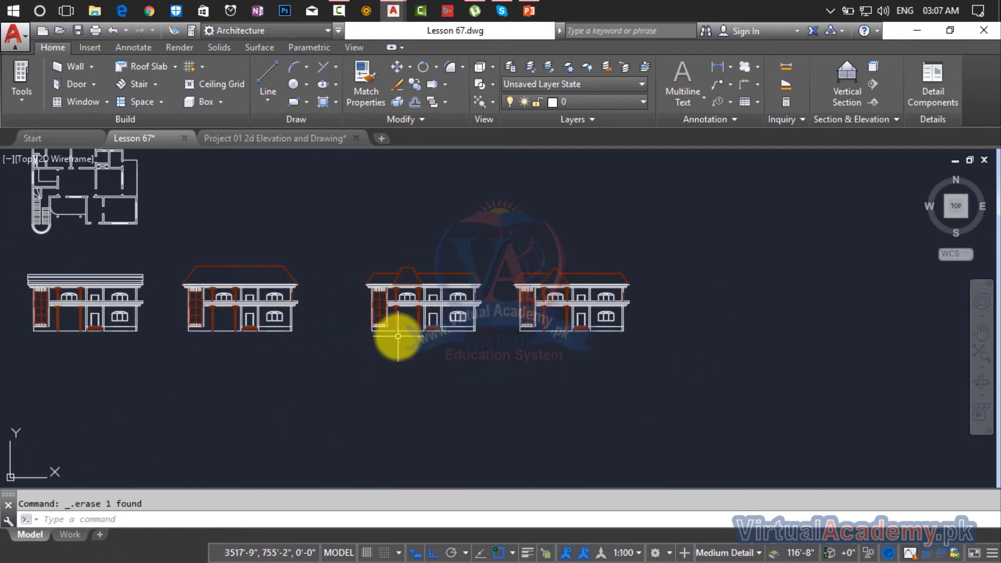
pyautogui.moveTo(397, 336); pyautogui.dragTo(509, 321, button='middle')
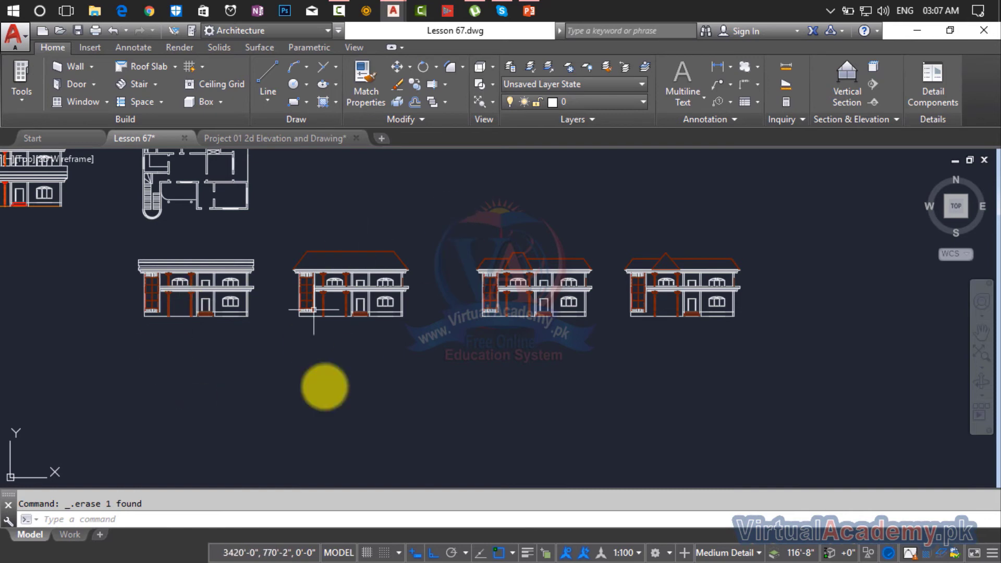
pyautogui.scroll(5, 664, 331)
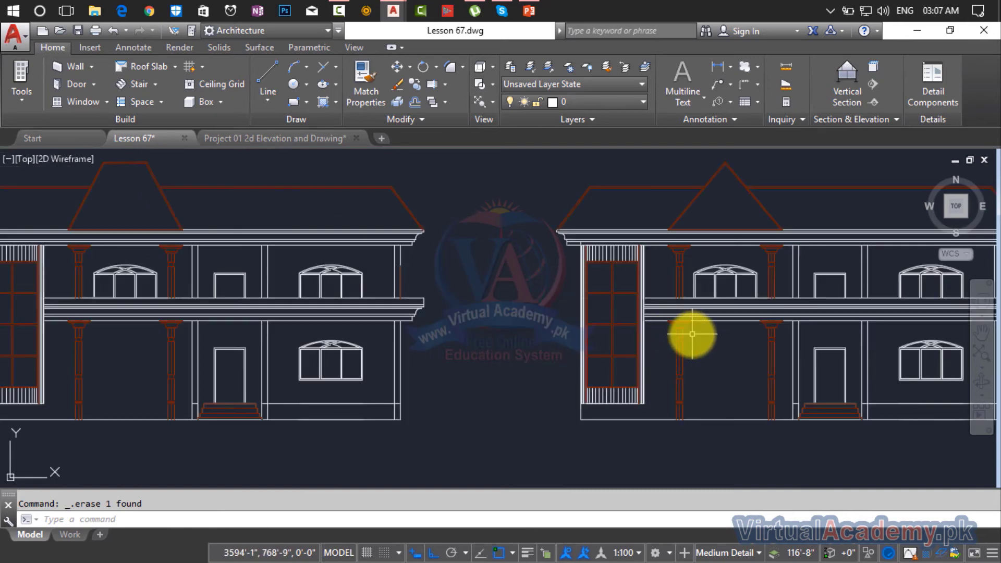
pyautogui.moveTo(691, 334); pyautogui.dragTo(704, 364, button='middle')
pyautogui.scroll(-4, 722, 313)
pyautogui.moveTo(722, 313); pyautogui.dragTo(530, 339, button='middle')
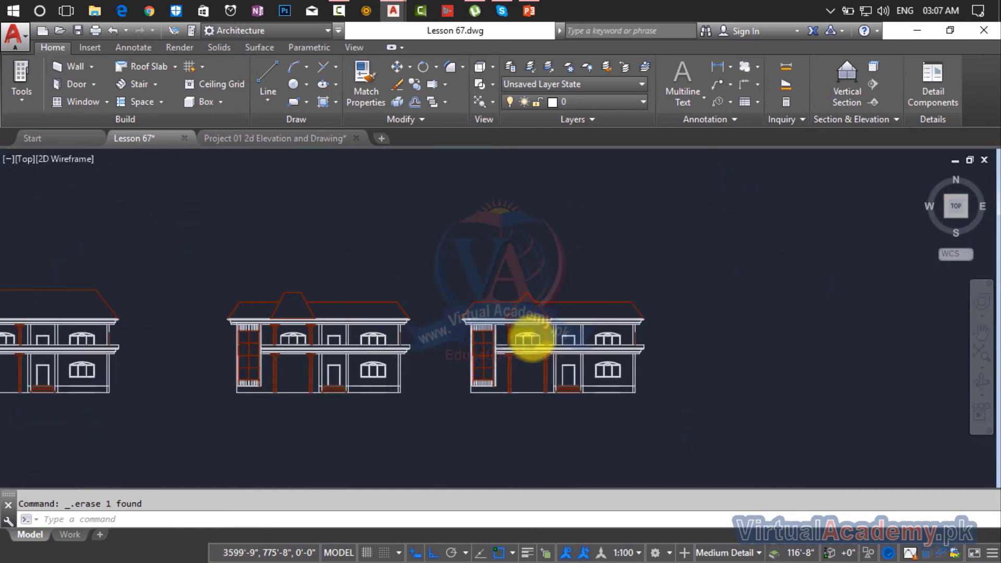
pyautogui.scroll(7, 553, 319)
pyautogui.scroll(2, 550, 319)
pyautogui.scroll(-2, 553, 318)
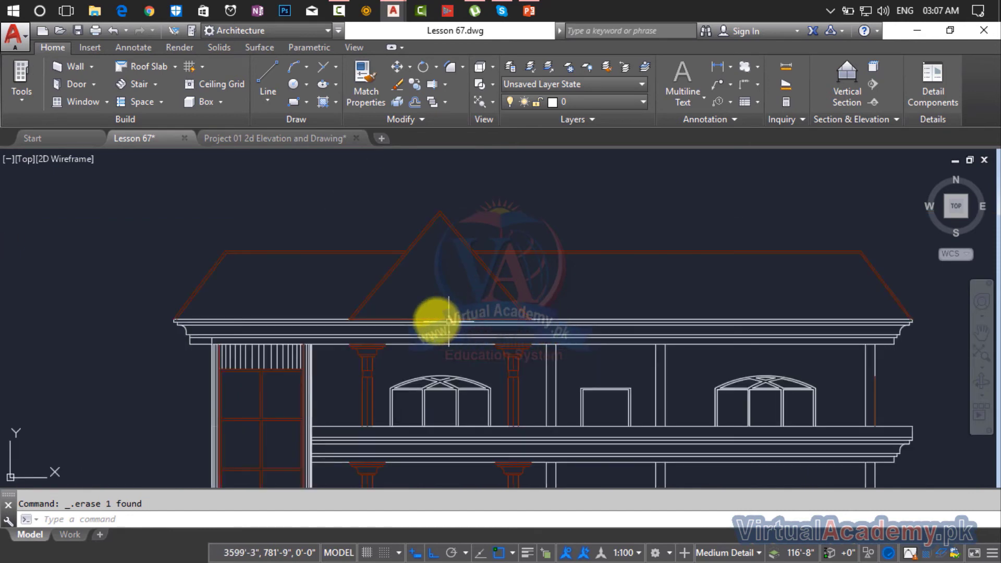
pyautogui.scroll(6, 401, 319)
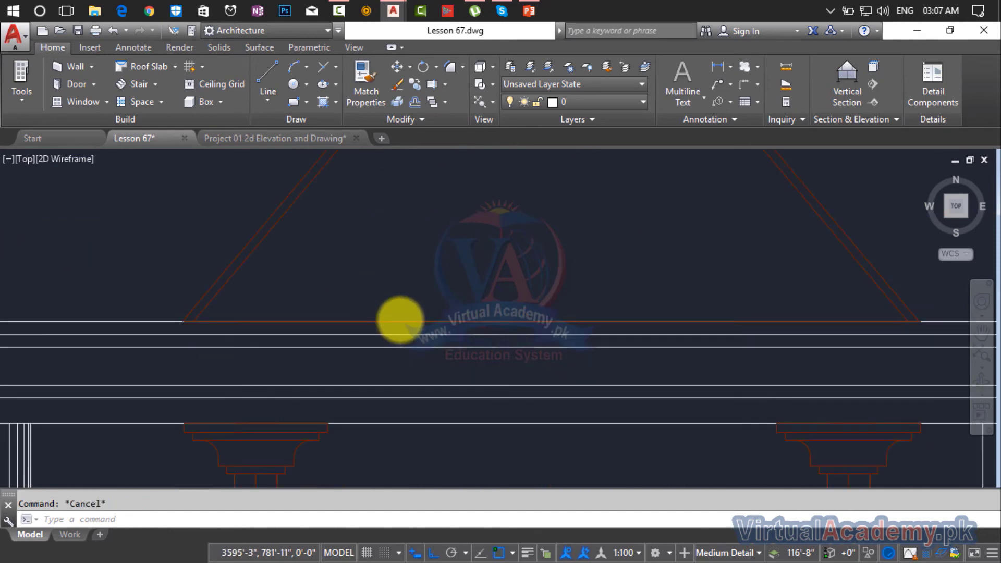
pyautogui.scroll(-5, 399, 320)
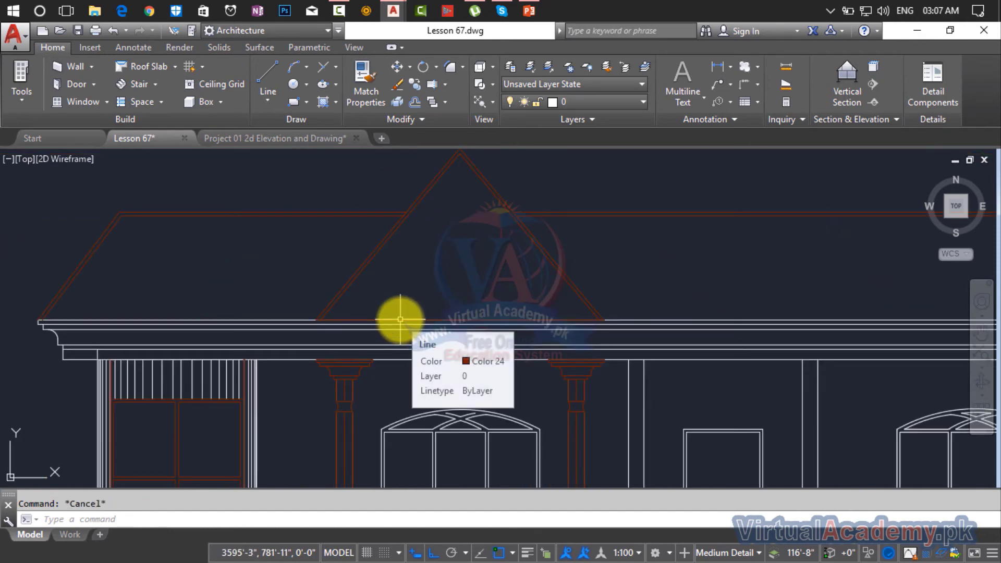
pyautogui.scroll(-4, 419, 452)
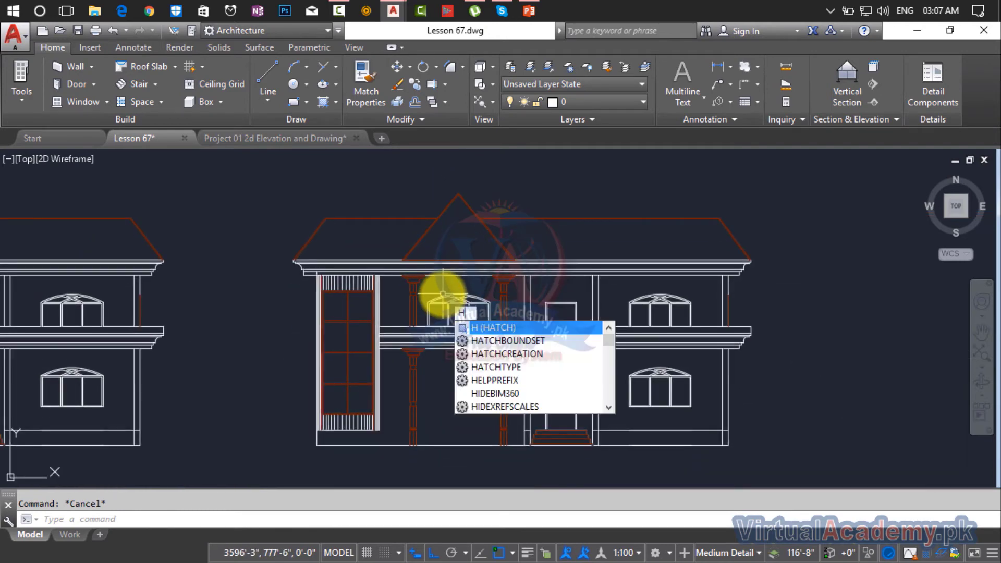
# - Hatch the right roof face, the left roof face and the gable's interior with the ANGLE pattern
pyautogui.press('Escape')
pyautogui.write('h')
pyautogui.press('Return')
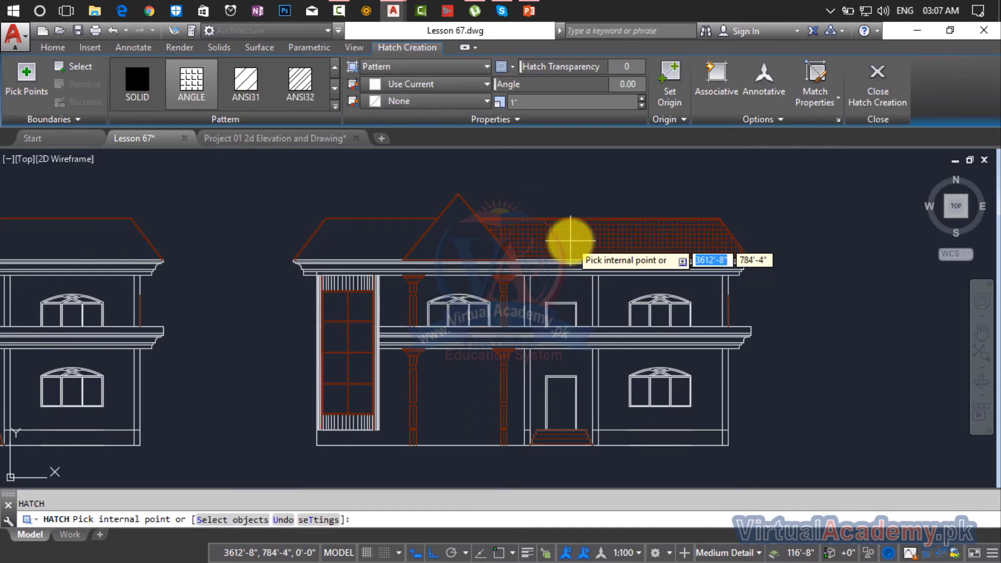
pyautogui.scroll(2, 570, 240)
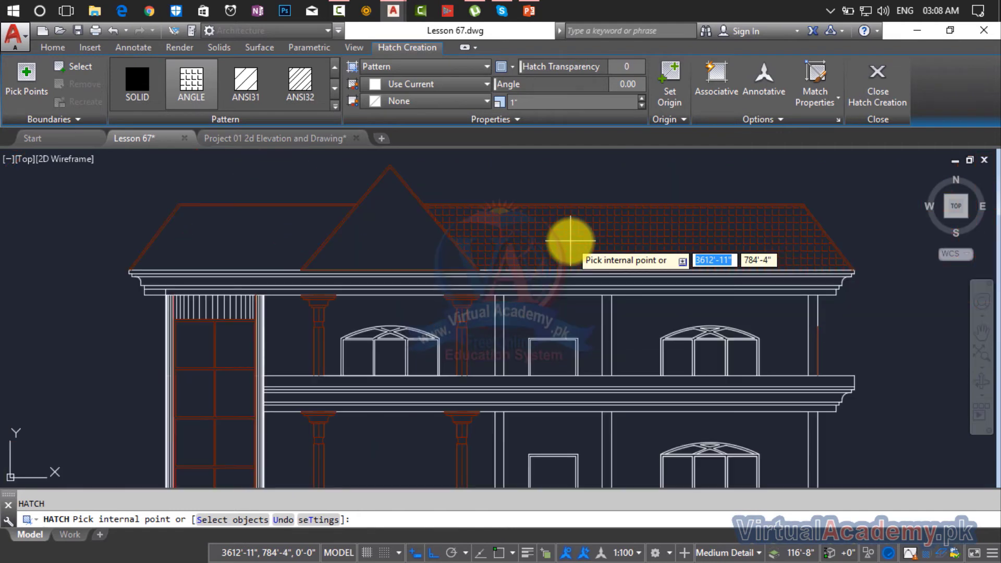
pyautogui.click(571, 241)
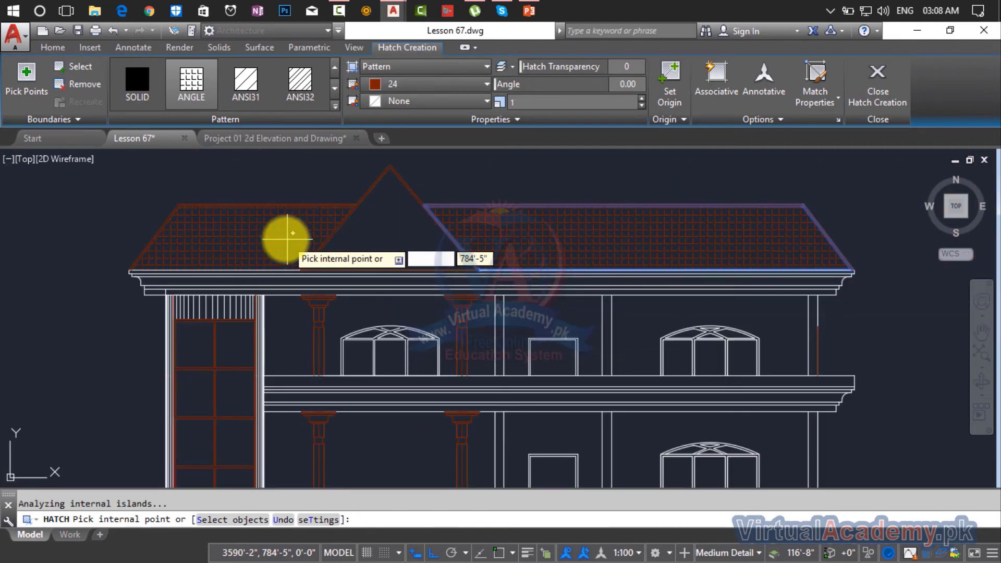
pyautogui.click(275, 238)
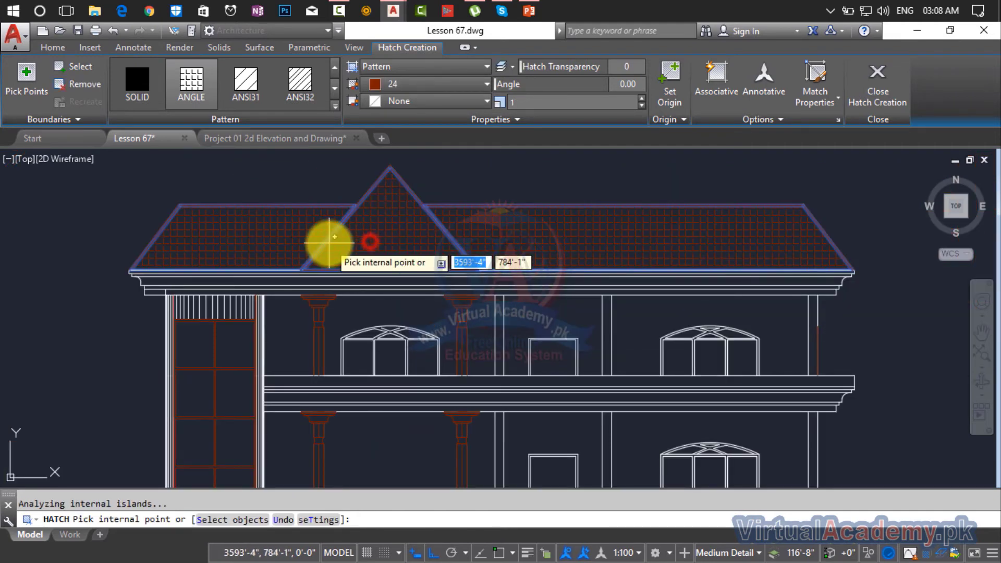
pyautogui.click(448, 265)
pyautogui.press('Return')
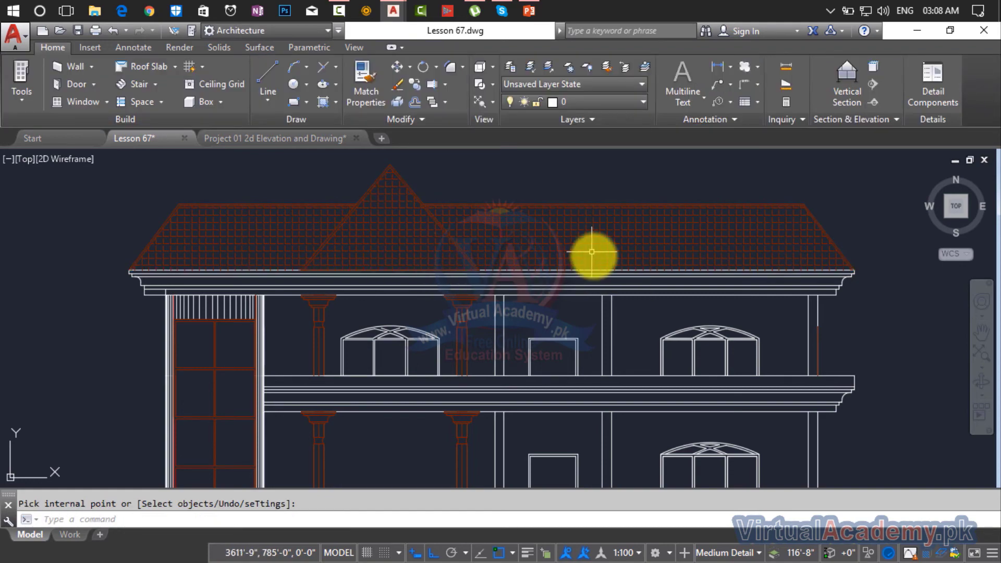
# - Hatch the capital of the left ground-floor column with the ANGLE pattern at scale 1
pyautogui.scroll(-3, 568, 256)
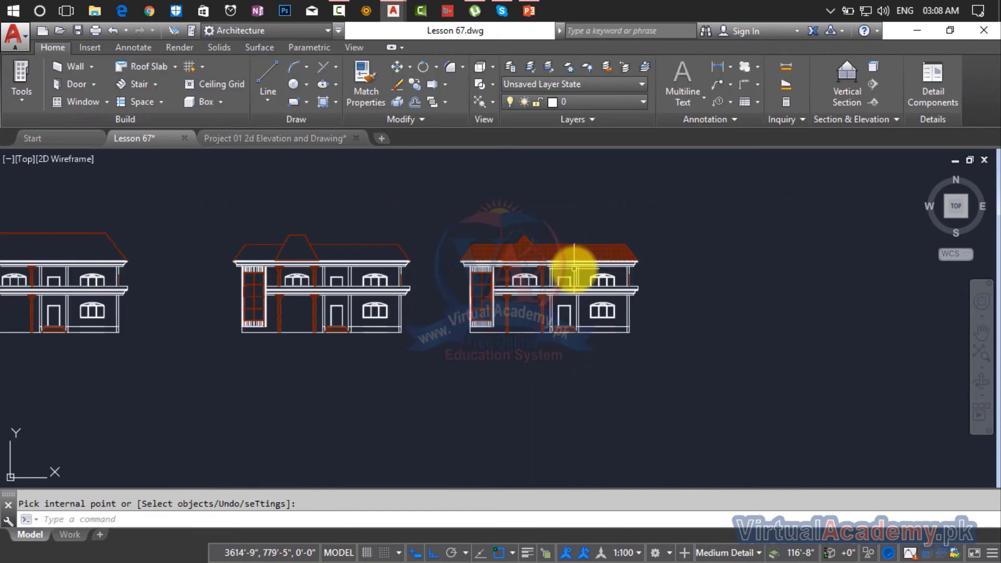
pyautogui.scroll(5, 573, 266)
pyautogui.moveTo(572, 269); pyautogui.dragTo(611, 351, button='middle')
pyautogui.scroll(-2, 527, 346)
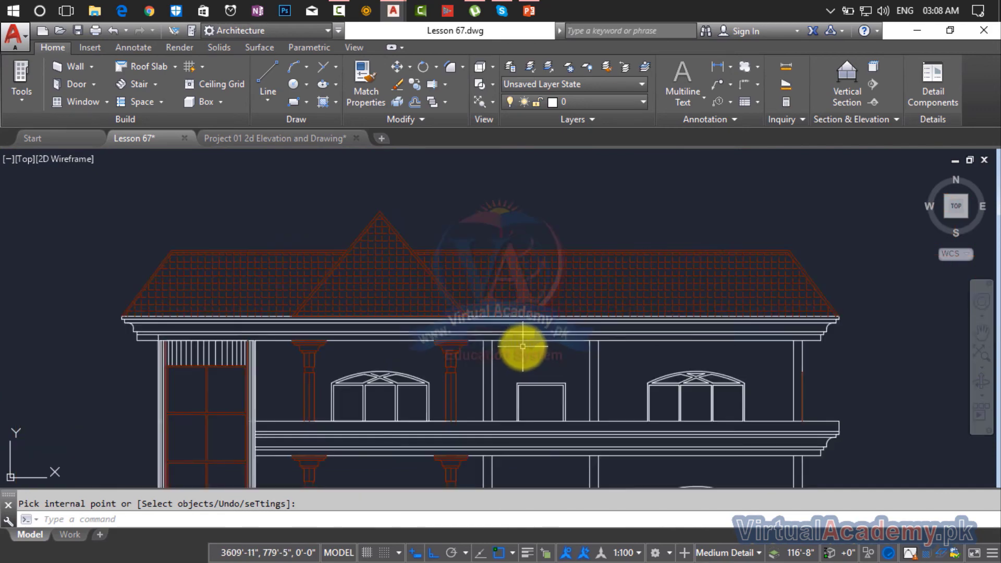
pyautogui.moveTo(527, 344); pyautogui.dragTo(607, 264, button='middle')
pyautogui.moveTo(569, 305); pyautogui.dragTo(601, 194, button='middle')
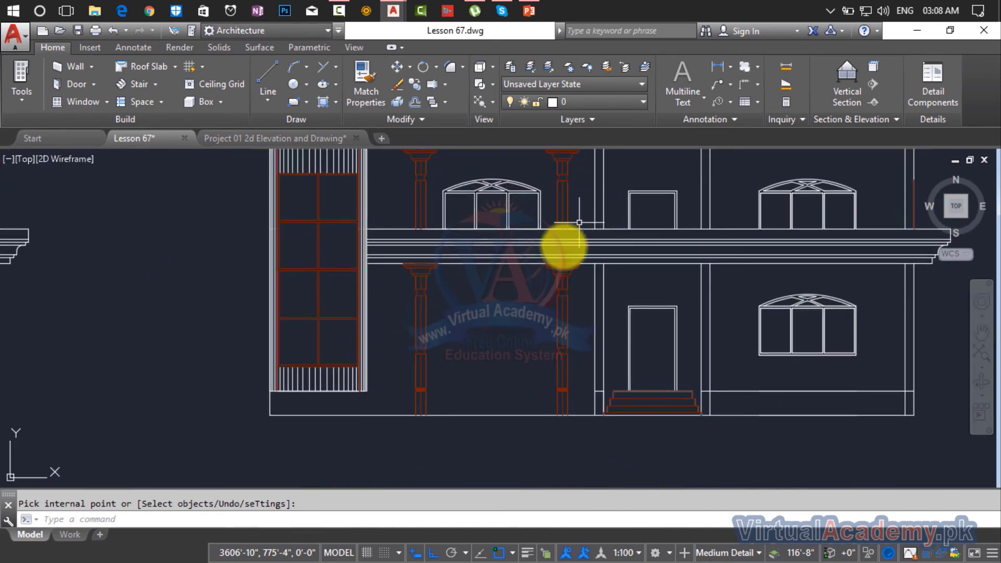
pyautogui.scroll(4, 420, 268)
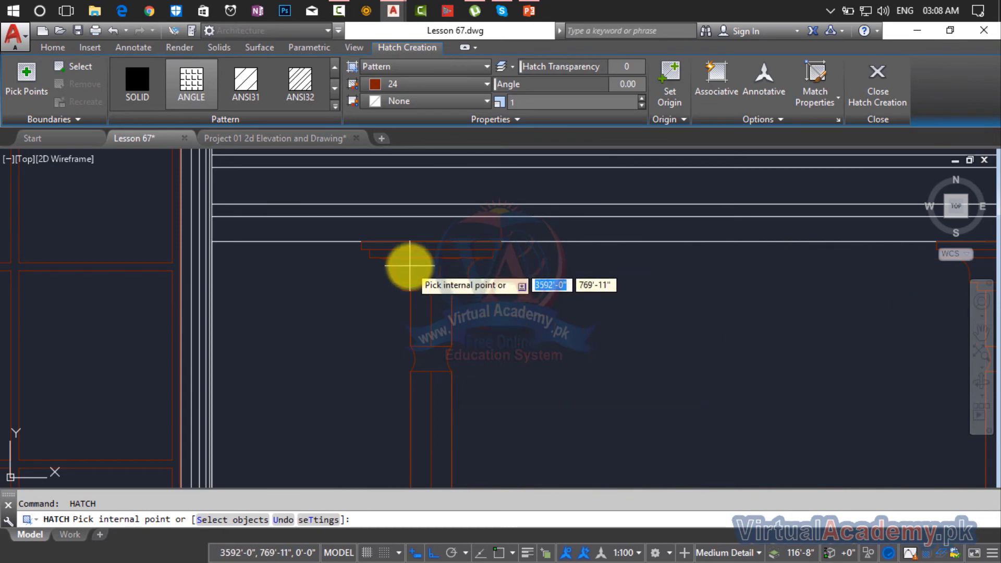
pyautogui.scroll(5, 410, 265)
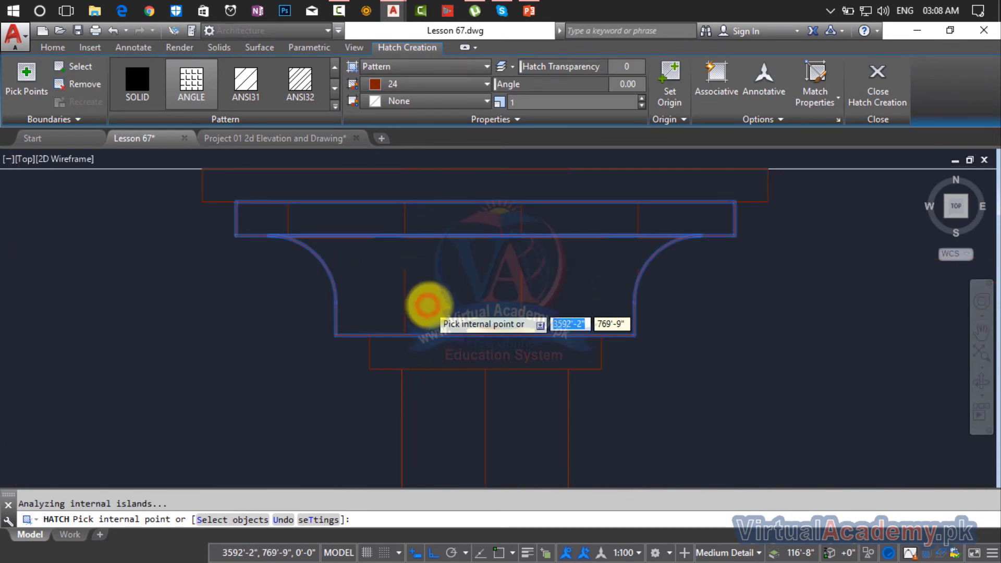
pyautogui.scroll(-3, 447, 202)
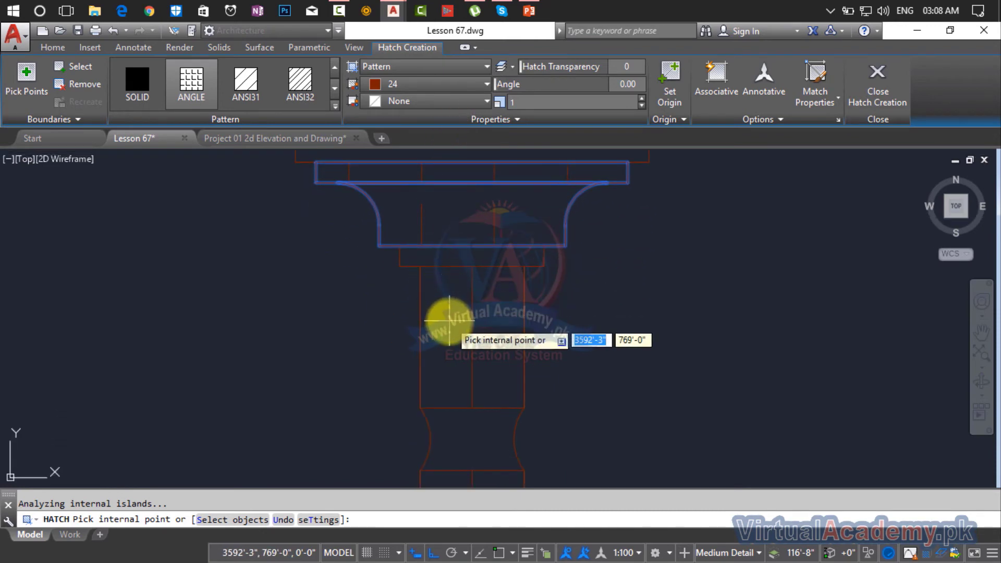
# - Hatch the capital parts of the right ground-floor column with the same ANGLE pattern
pyautogui.scroll(-3, 448, 319)
pyautogui.moveTo(447, 322); pyautogui.dragTo(448, 223, button='middle')
pyautogui.scroll(-4, 498, 283)
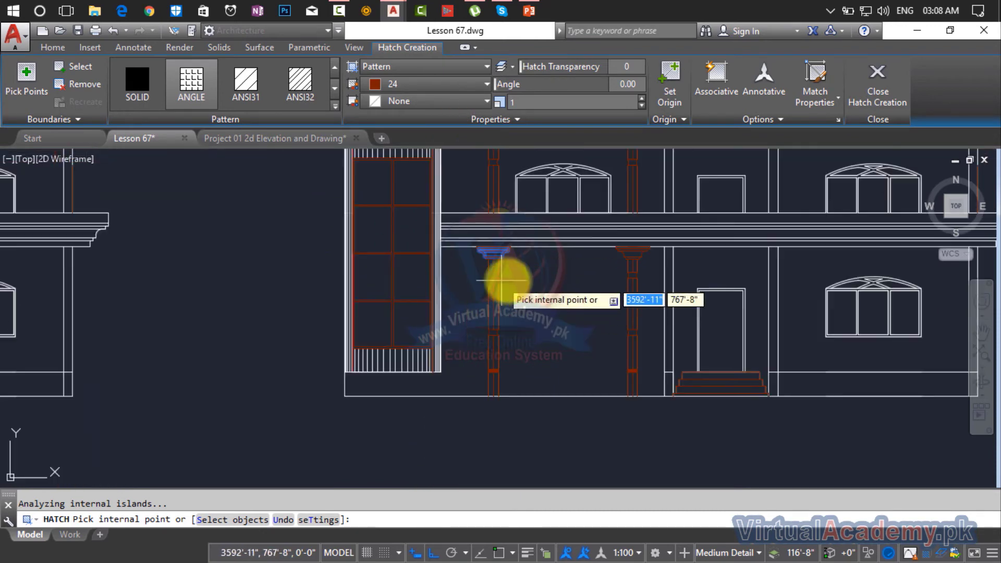
pyautogui.moveTo(507, 282); pyautogui.dragTo(333, 320, button='middle')
pyautogui.scroll(1, 452, 299)
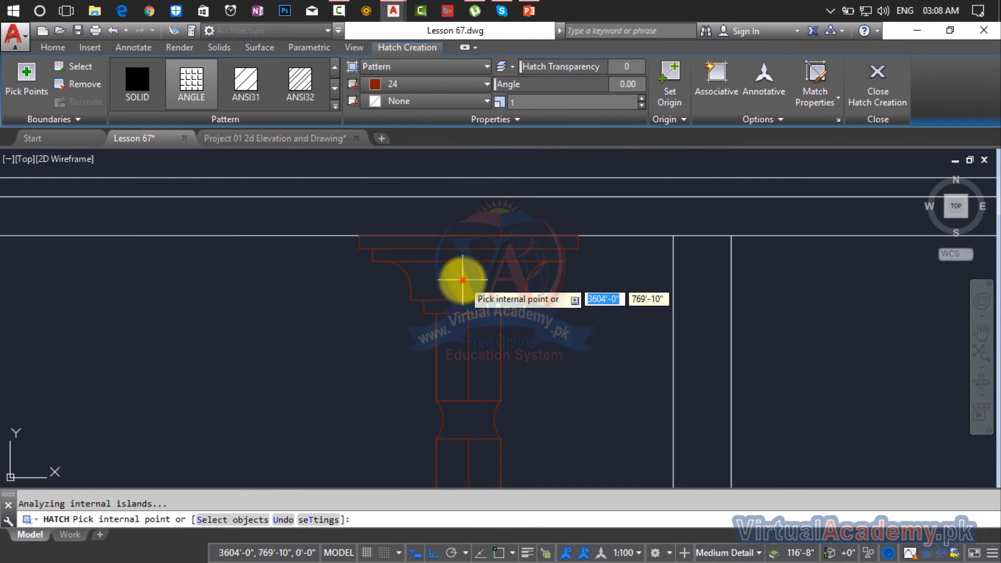
pyautogui.click(469, 272)
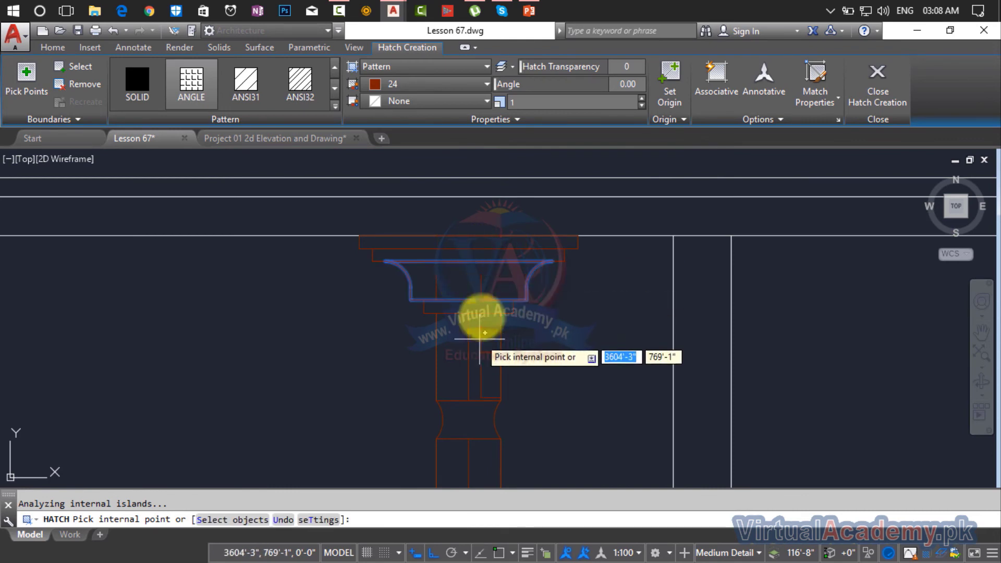
pyautogui.click(477, 251)
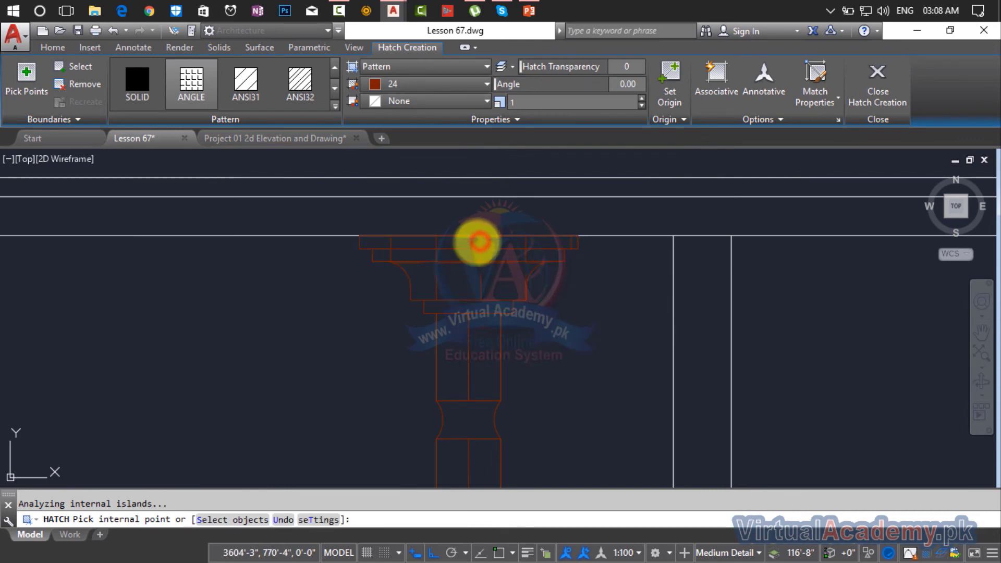
pyautogui.press('Return')
# - Hatch the plinth panel beneath the right ground-floor window with the AR-CONC pattern
pyautogui.scroll(-3, 443, 255)
pyautogui.scroll(-3, 463, 292)
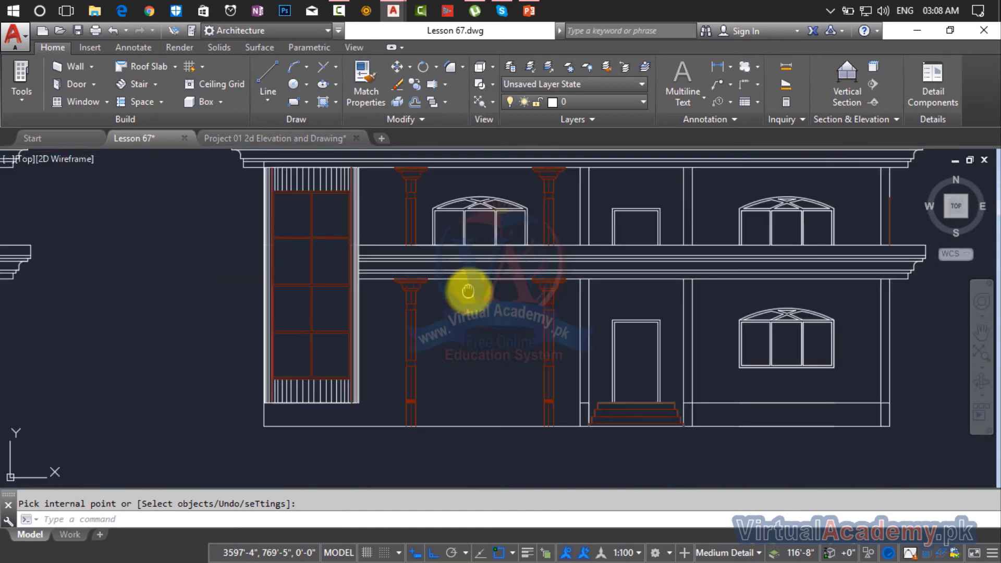
pyautogui.scroll(-3, 453, 312)
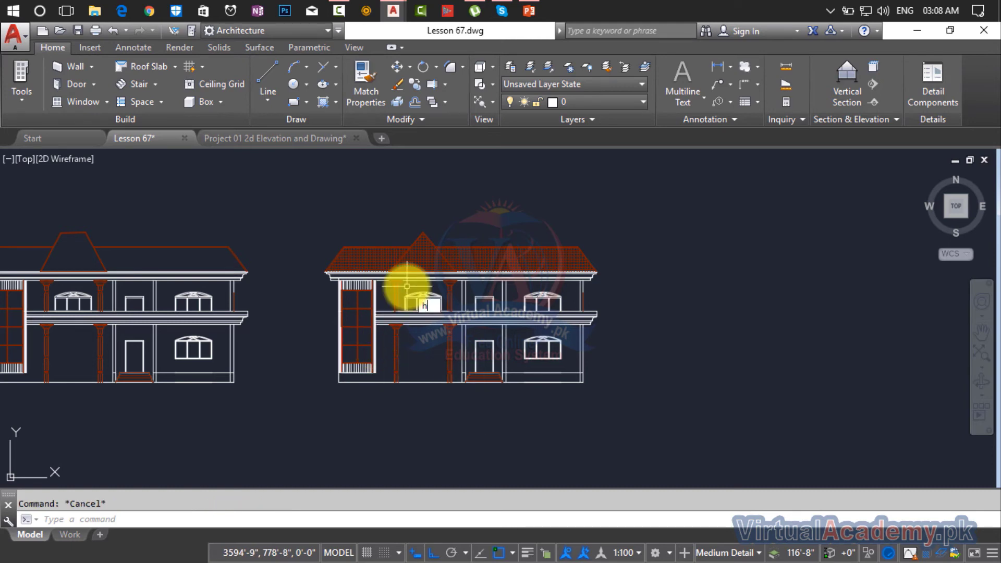
pyautogui.press('Return')
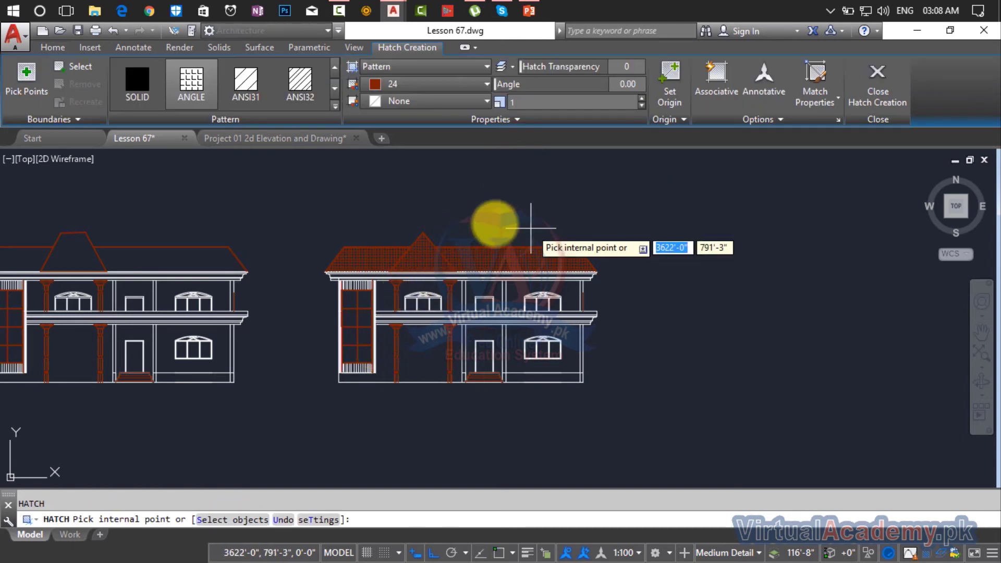
pyautogui.click(335, 108)
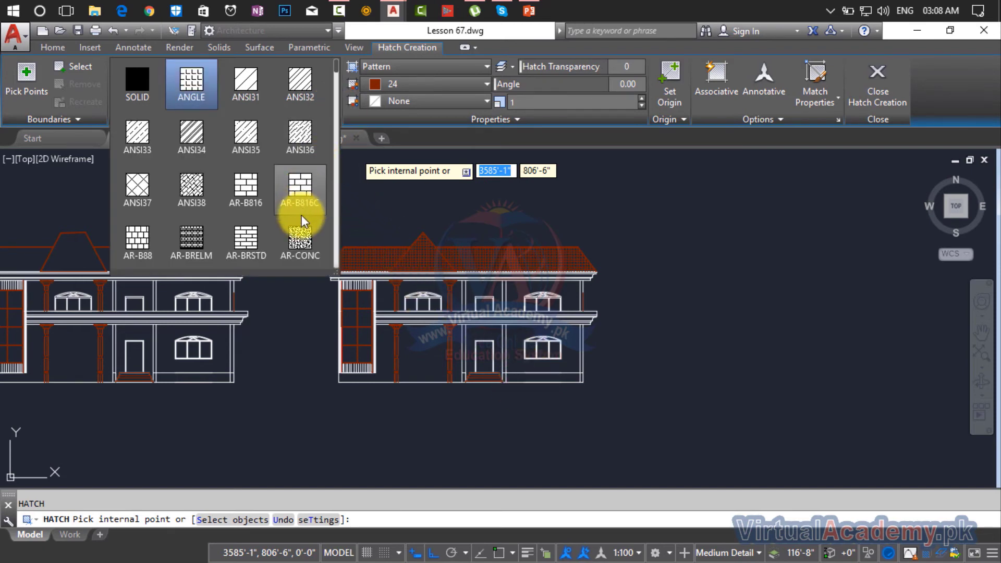
pyautogui.click(299, 236)
pyautogui.scroll(5, 531, 372)
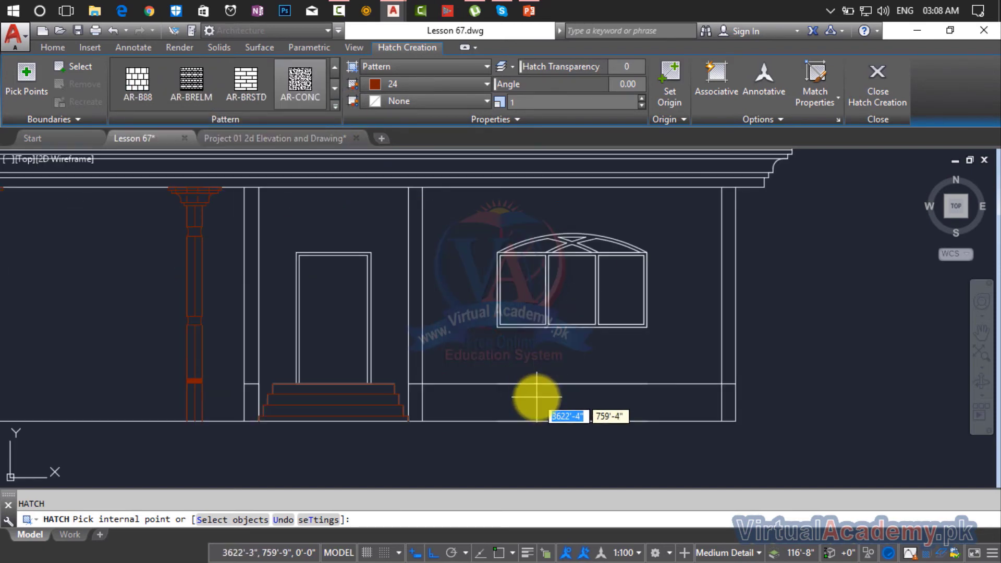
pyautogui.click(536, 399)
# - Change the plinth panel's hatch to the SITEWORK_GRAVEL pattern in colour 8 at scale 5
pyautogui.click(335, 106)
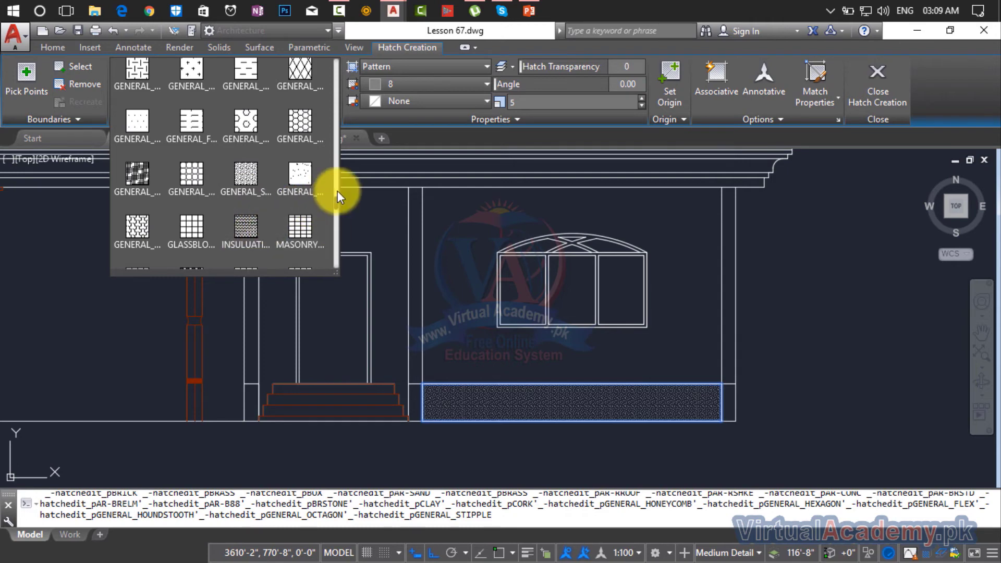
pyautogui.moveTo(336, 191); pyautogui.dragTo(335, 242)
pyautogui.scroll(-1, 337, 229)
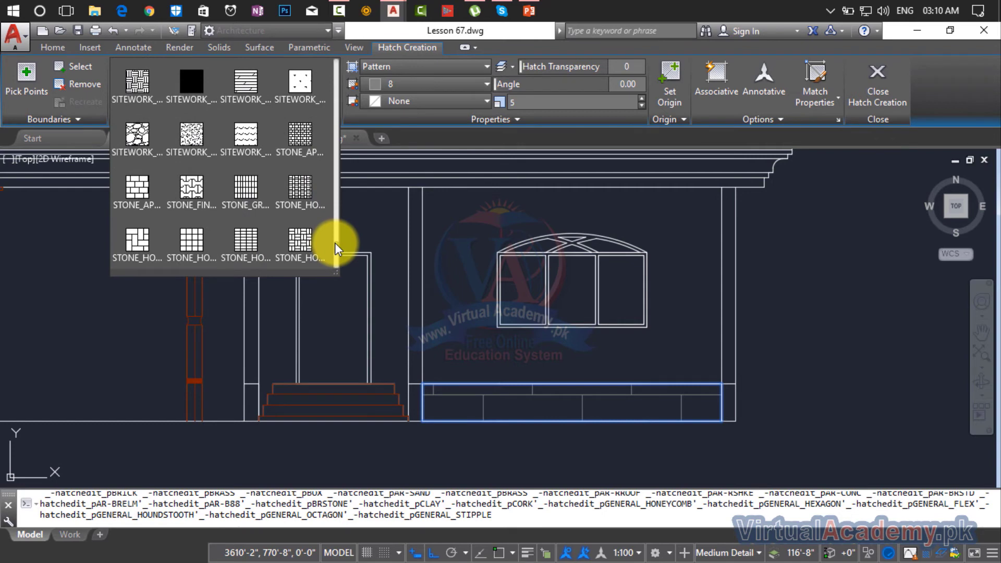
pyautogui.click(147, 149)
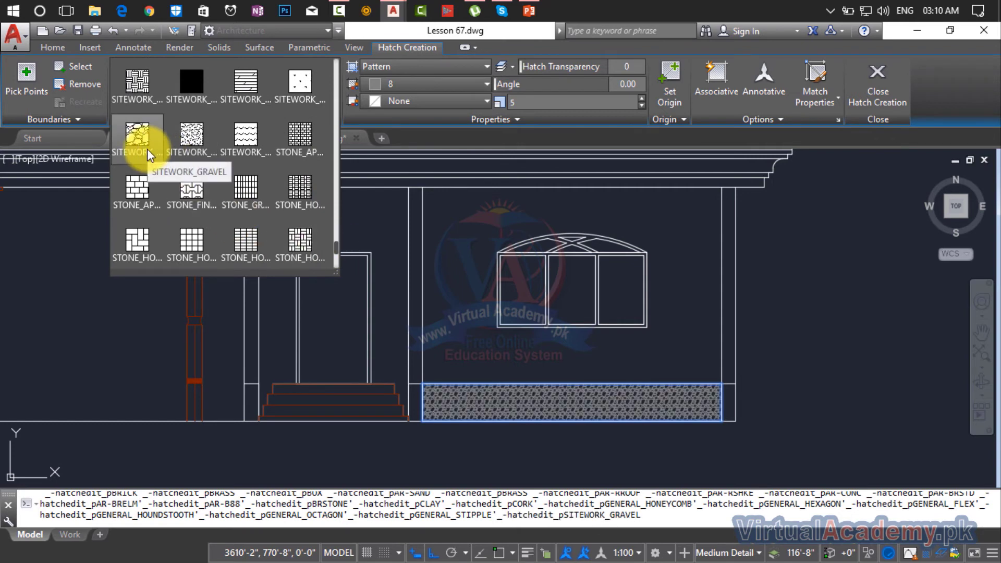
pyautogui.click(147, 148)
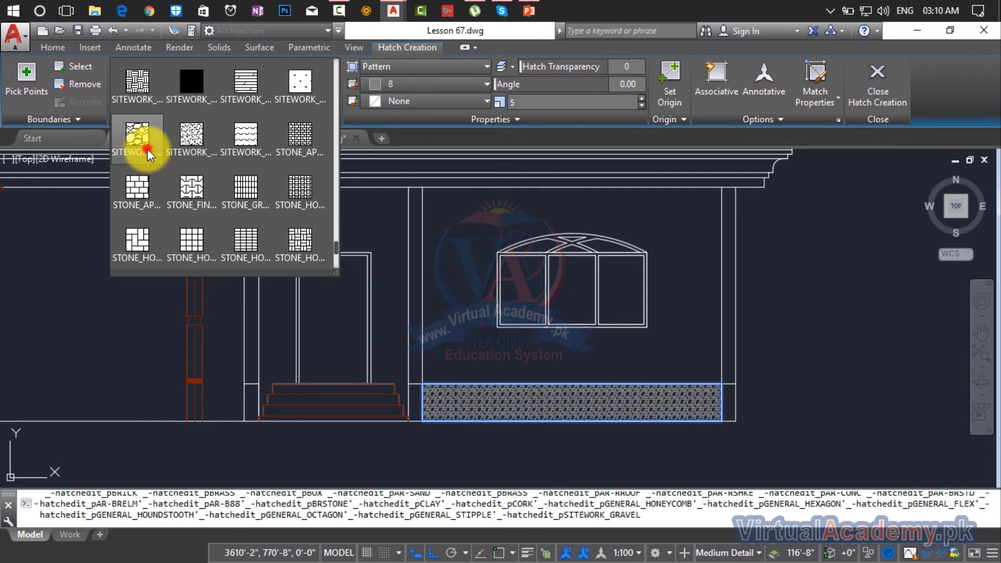
# - Try to extend the gravel hatch to both end strips of the right plinth and to the wall beside the right column
pyautogui.click(411, 406)
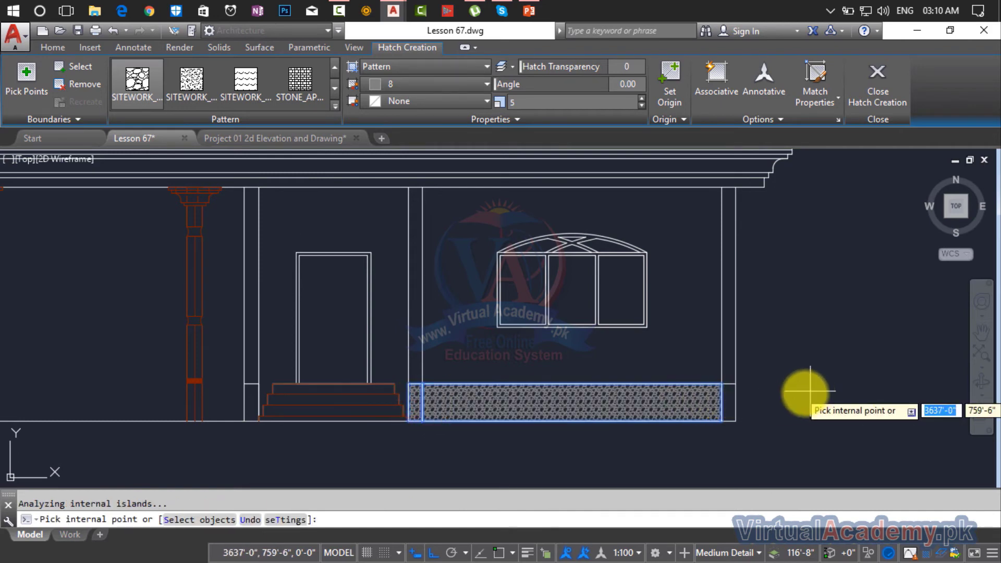
pyautogui.click(729, 406)
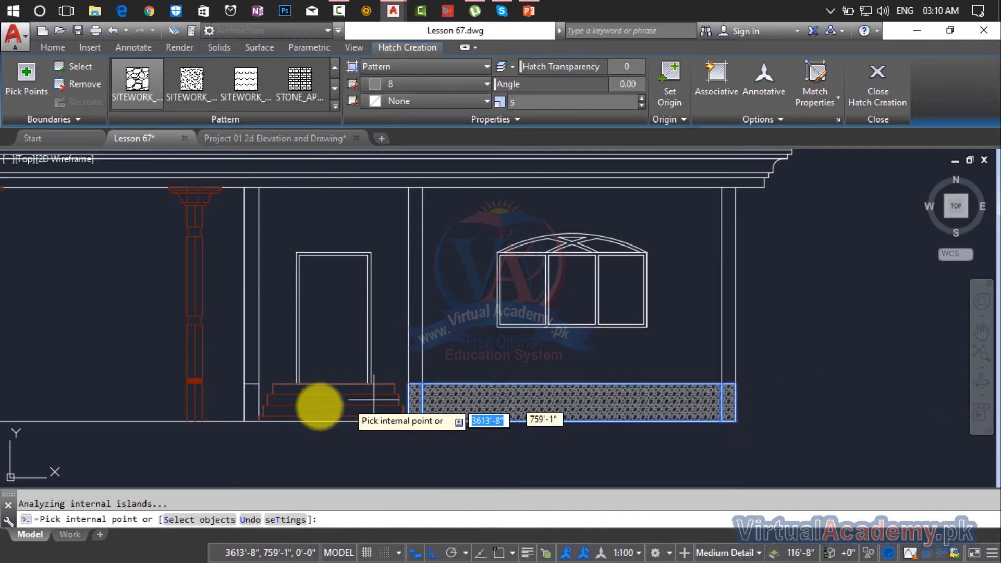
pyautogui.click(226, 403)
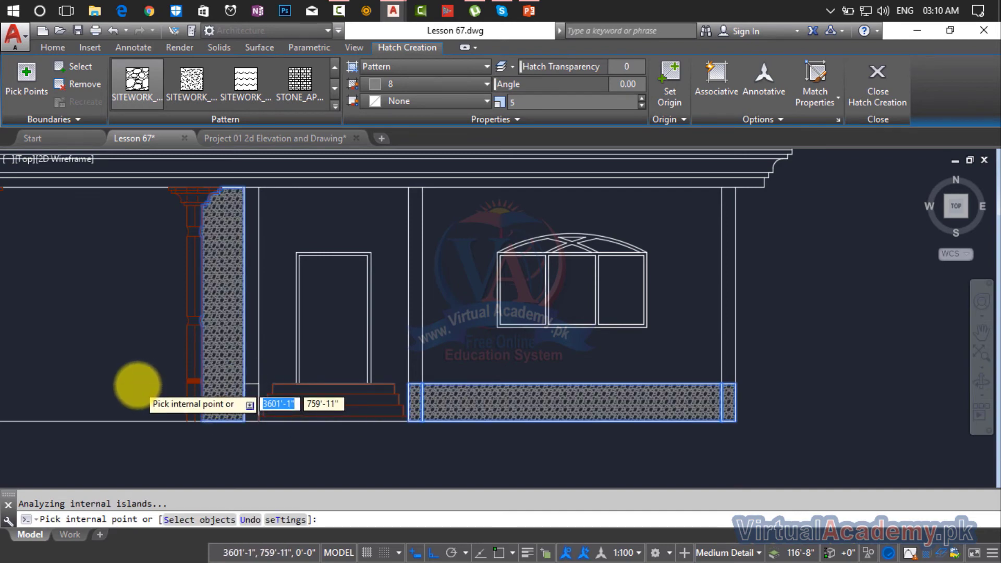
pyautogui.scroll(-5, 138, 386)
pyautogui.moveTo(208, 368); pyautogui.dragTo(341, 357, button='middle')
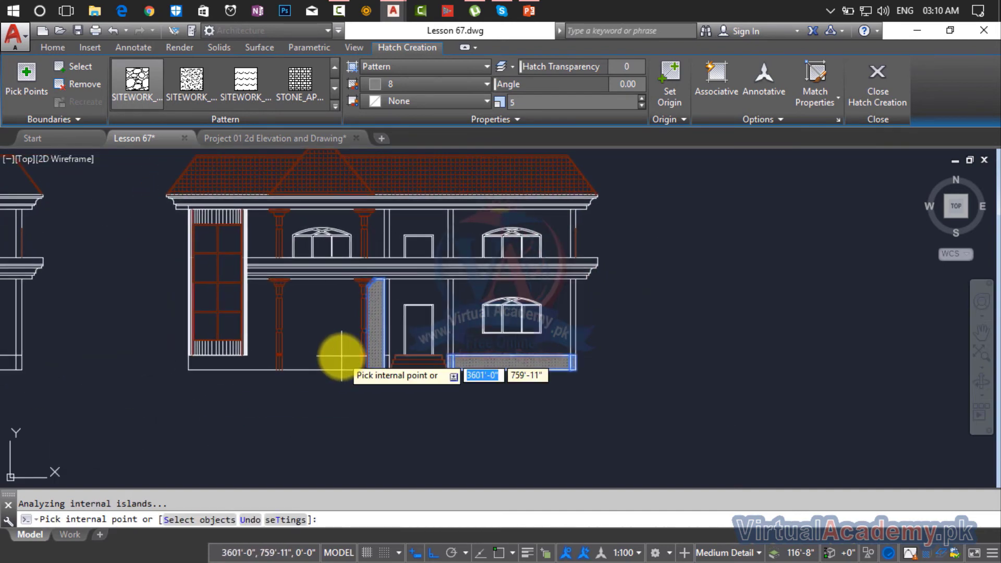
pyautogui.scroll(4, 342, 356)
pyautogui.scroll(-5, 179, 376)
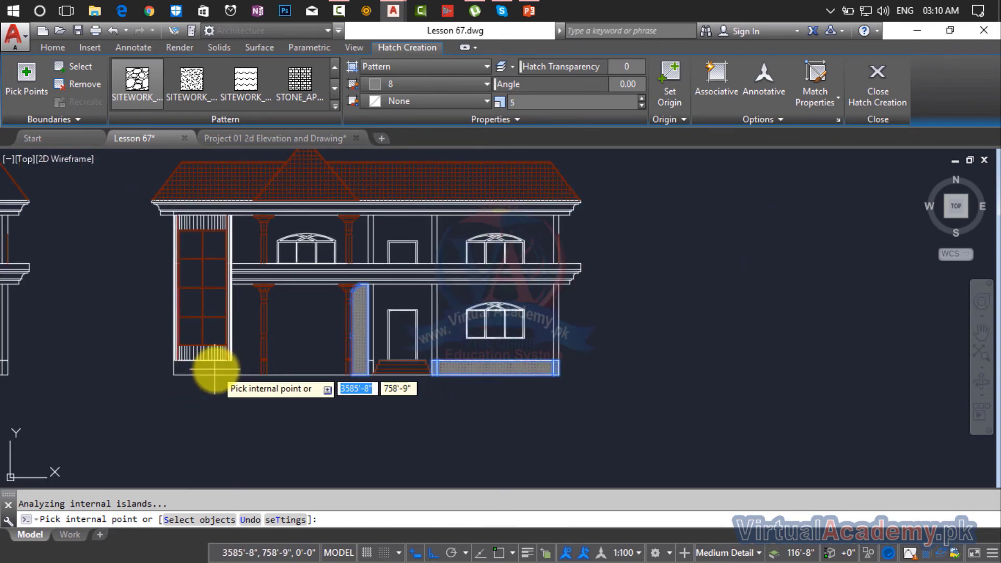
pyautogui.press('Escape')
pyautogui.press('Escape')
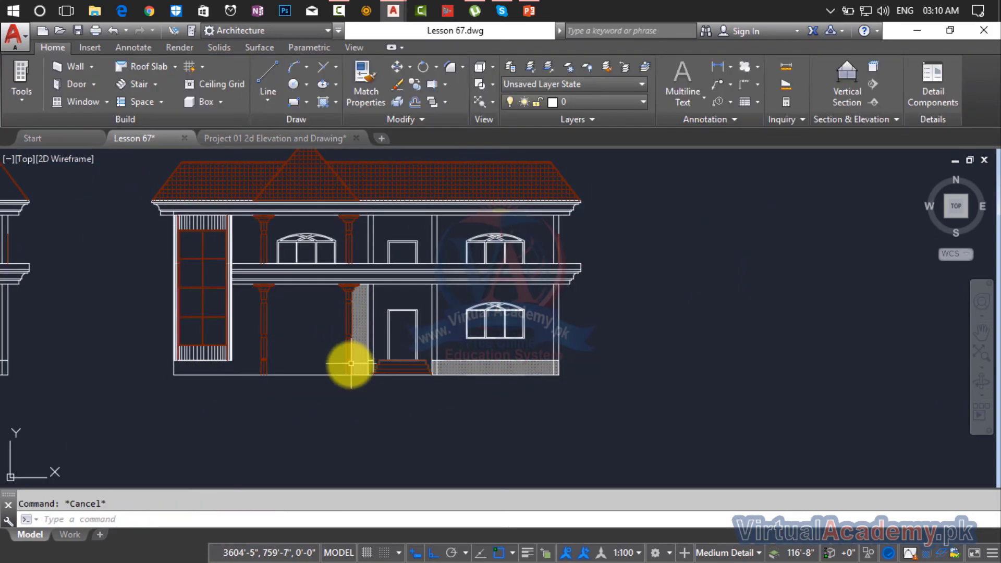
# - Delete the gravel hatch covering the right plinth and the wall area beside the right column
pyautogui.click(360, 354)
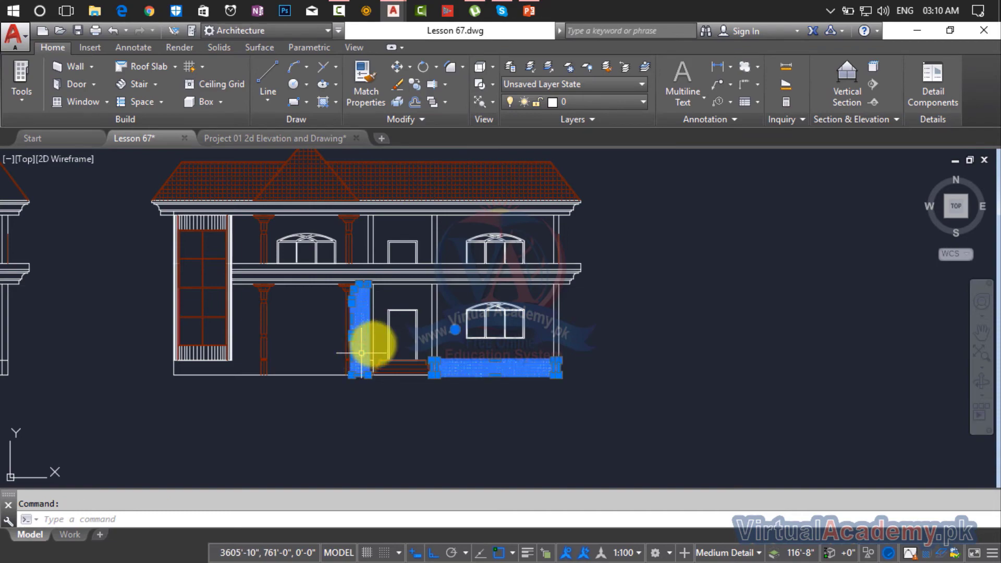
pyautogui.doubleClick(361, 353)
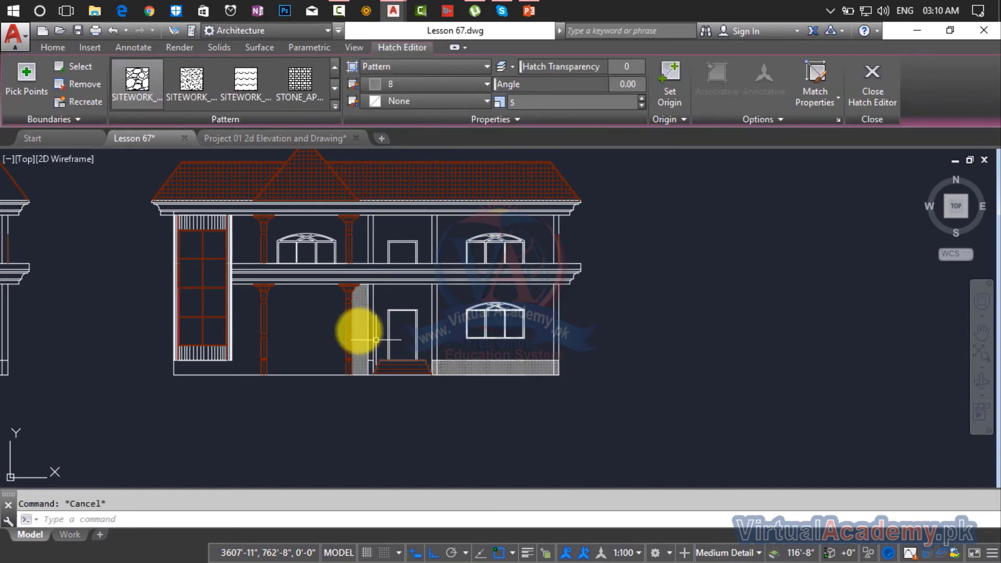
pyautogui.press('Escape')
pyautogui.scroll(6, 376, 340)
pyautogui.click(349, 341)
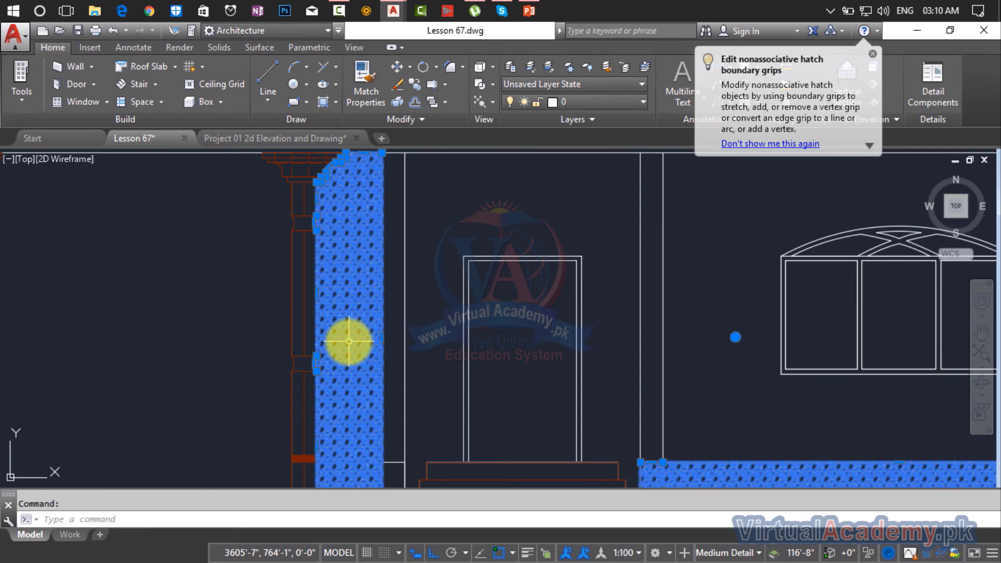
pyautogui.press('Delete')
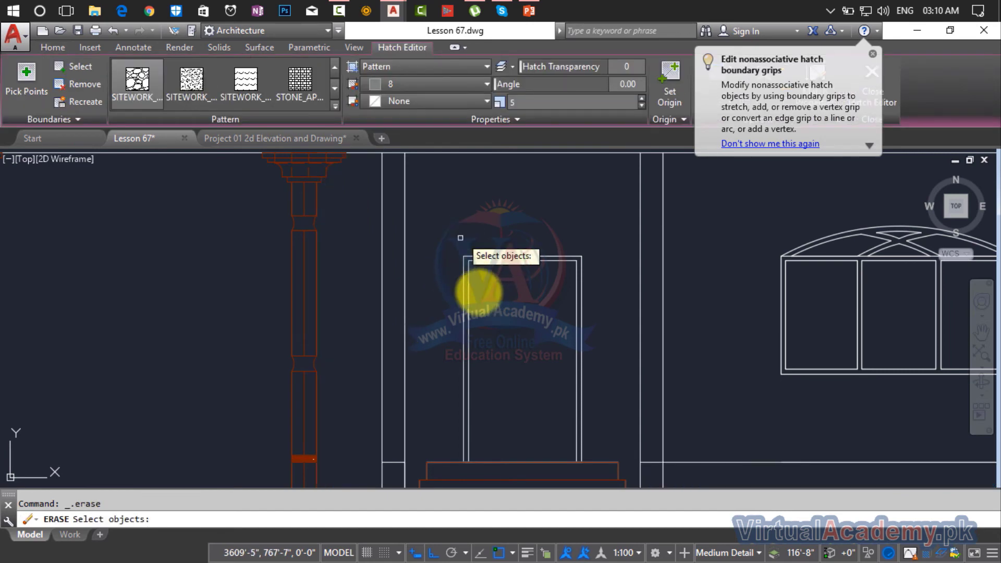
pyautogui.scroll(-3, 460, 238)
pyautogui.press('Escape')
pyautogui.press('Escape')
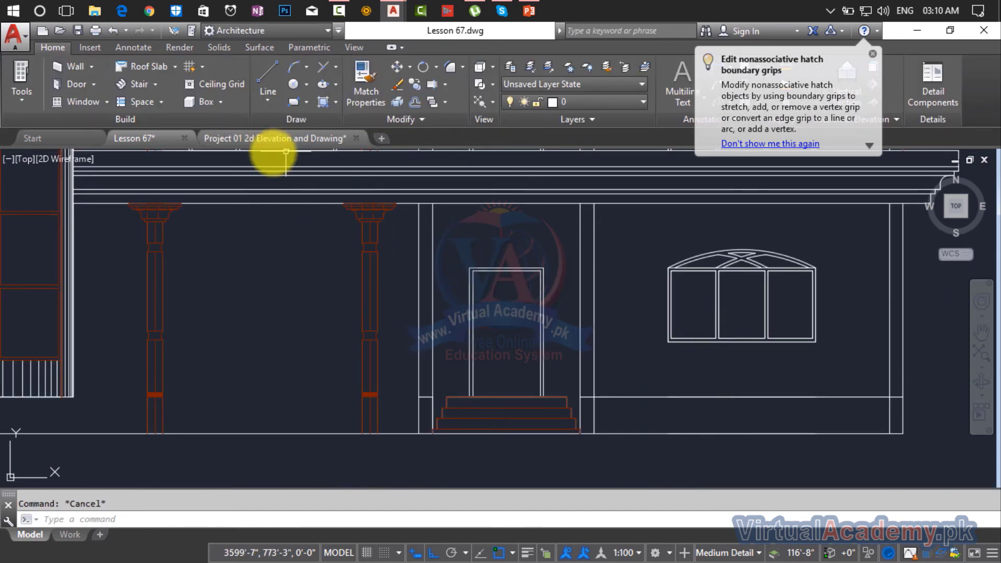
# - Hatch the plinth panel below the right window, its right end strip and the pillar base left of the entrance steps with SITEWORK_GRAVEL
pyautogui.write('h')
pyautogui.press('Return')
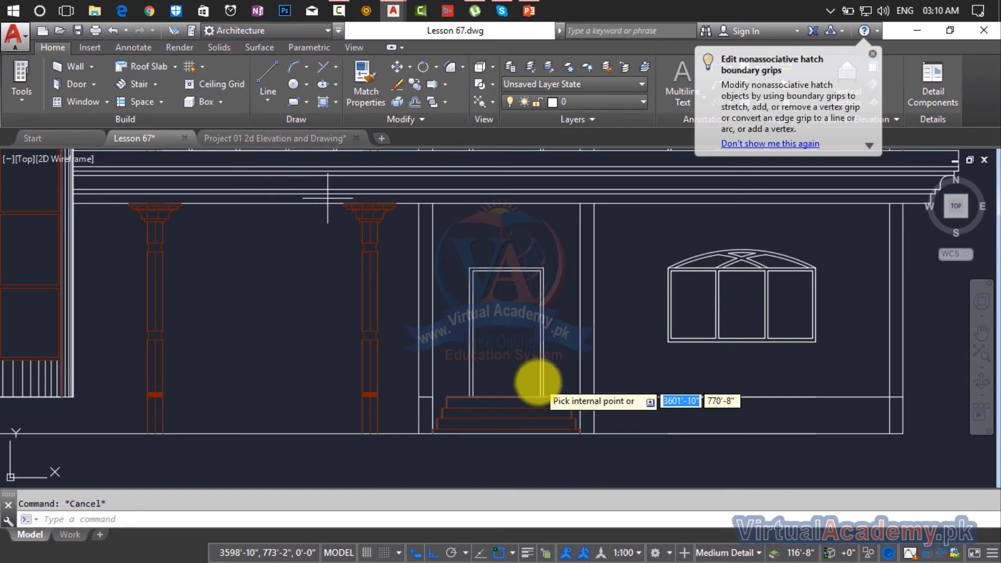
pyautogui.click(646, 411)
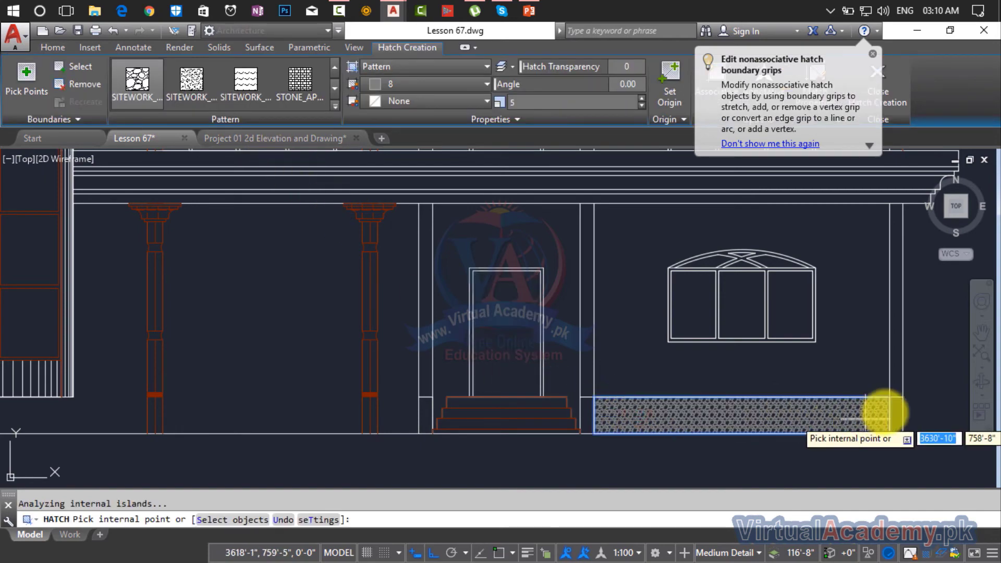
pyautogui.scroll(4, 882, 414)
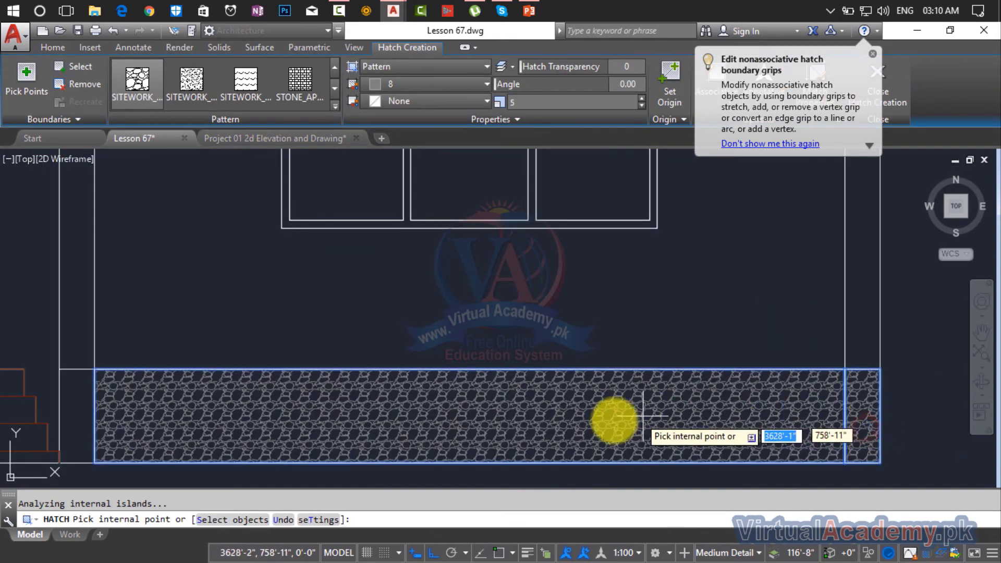
pyautogui.click(863, 414)
pyautogui.scroll(-2, 245, 434)
pyautogui.moveTo(245, 435); pyautogui.dragTo(996, 400, button='middle')
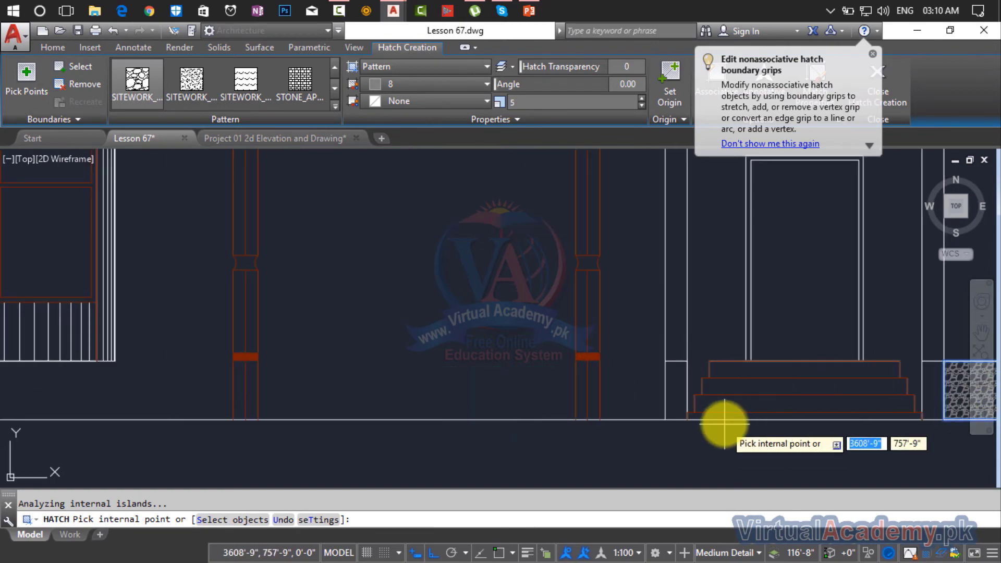
pyautogui.click(683, 396)
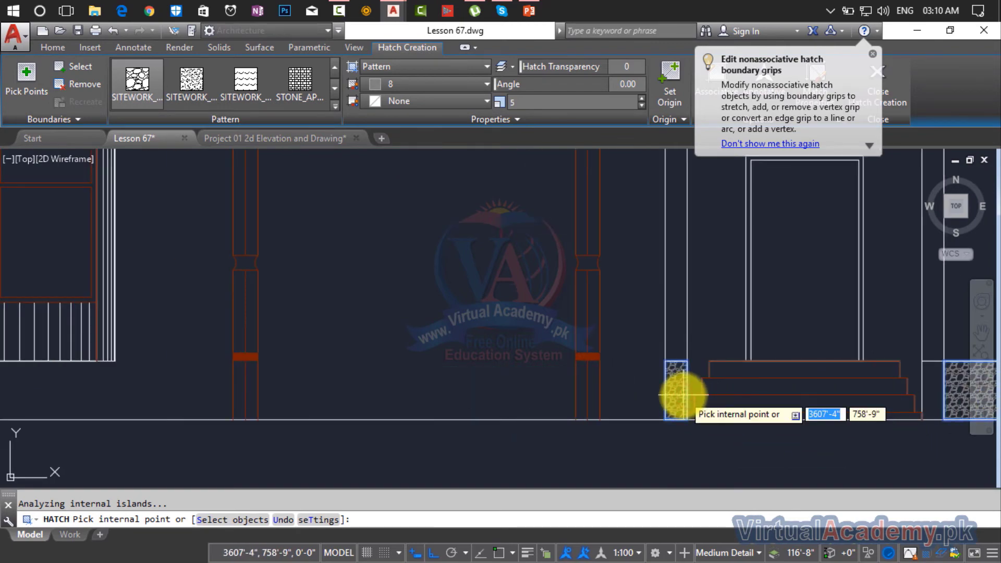
pyautogui.press('Return')
pyautogui.scroll(-4, 681, 394)
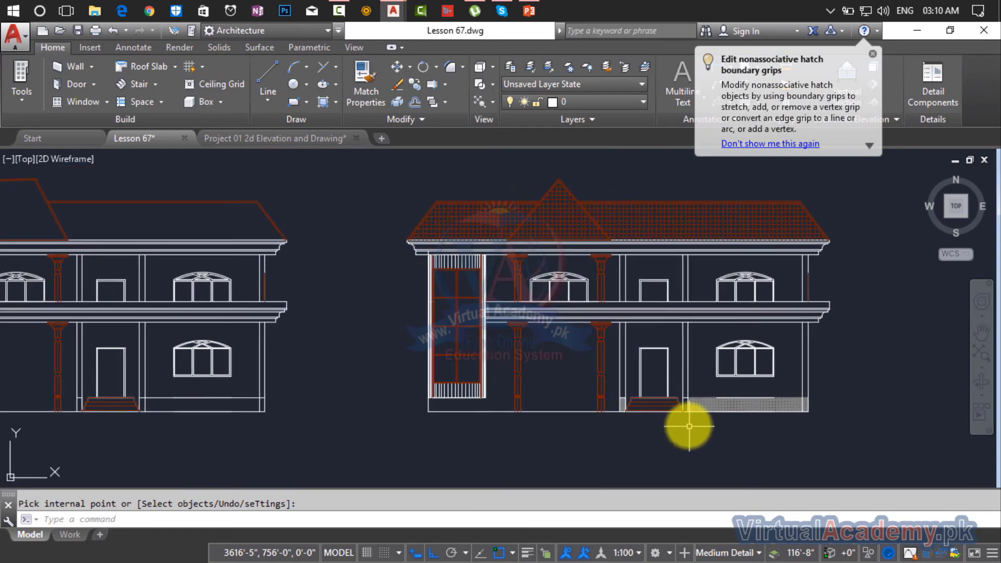
# - Hatch the narrow pillar base just right of the entrance steps with the same gravel pattern
pyautogui.scroll(5, 686, 401)
pyautogui.press('Return')
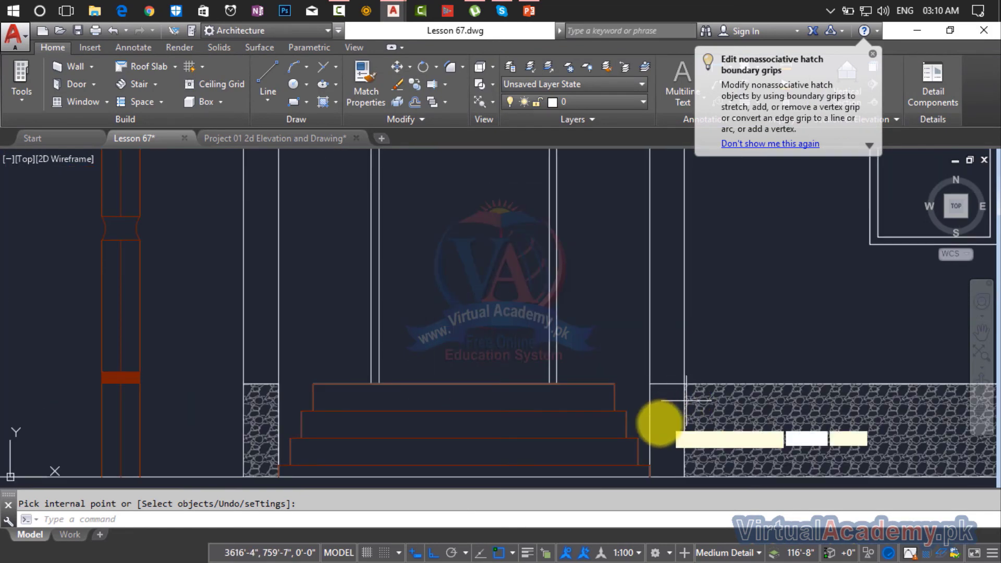
pyautogui.click(660, 419)
pyautogui.press('Return')
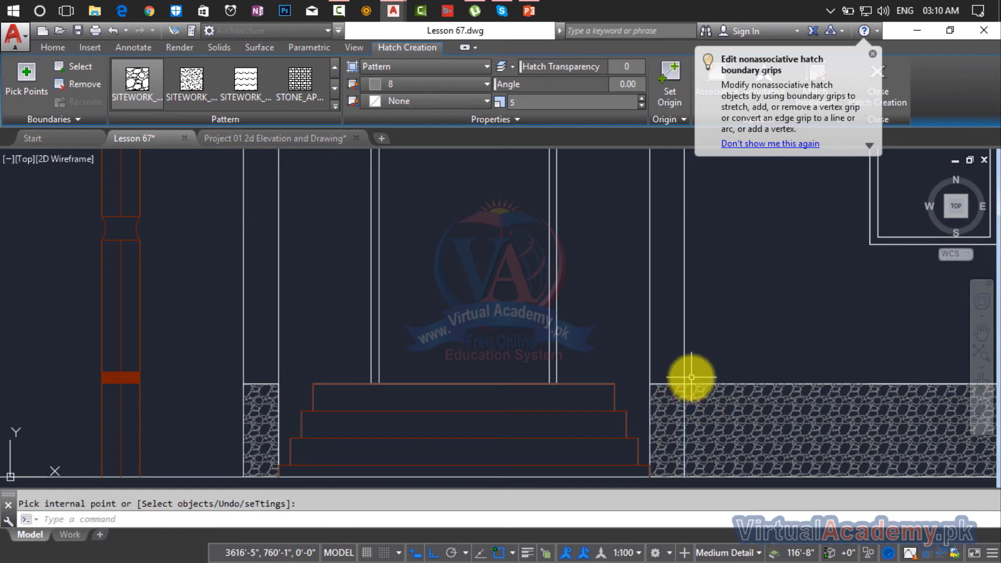
# - Draw a horizontal line from the lower right corner of the glazed bay to the left ground-floor column
pyautogui.scroll(-5, 696, 378)
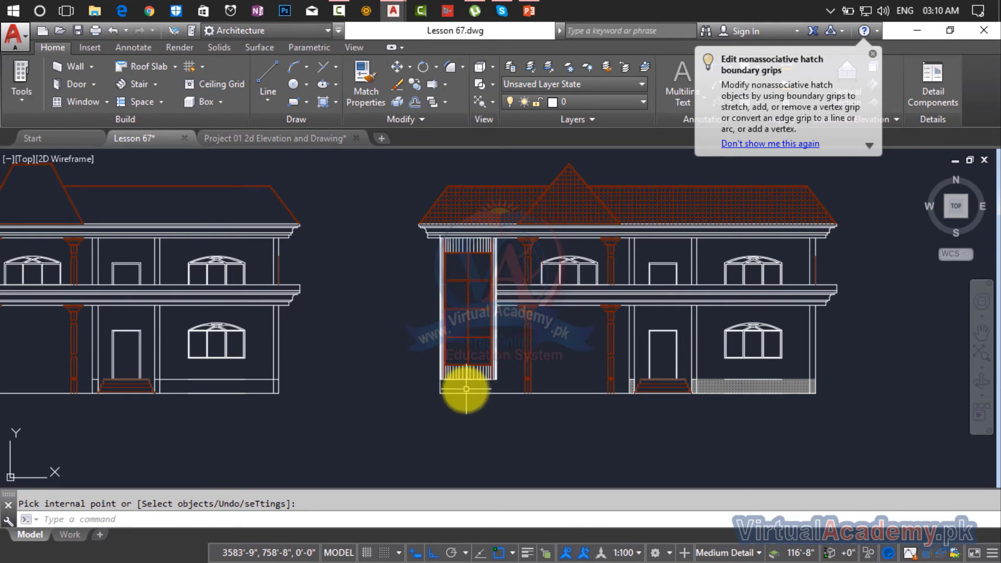
pyautogui.scroll(6, 471, 385)
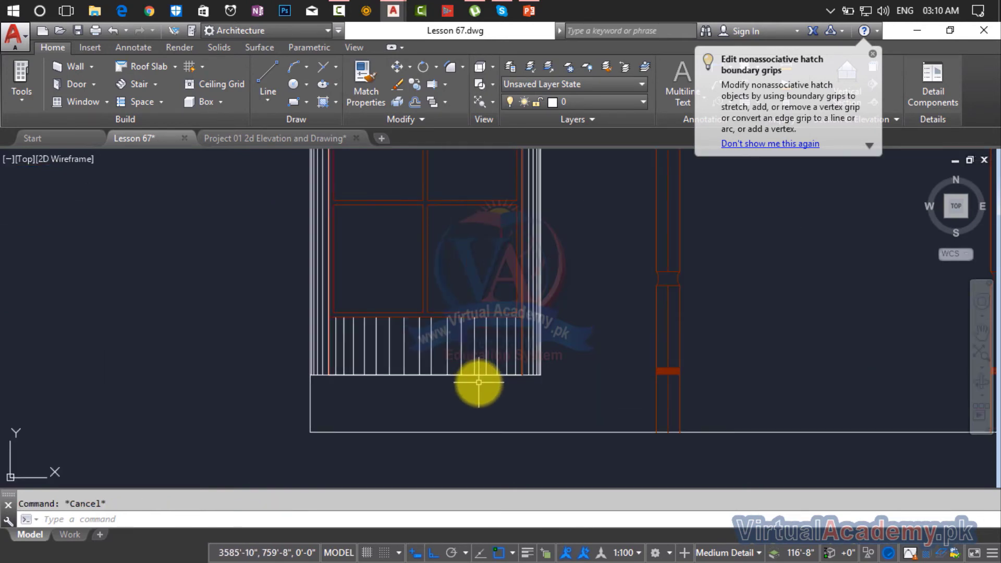
pyautogui.press('Return')
pyautogui.click(539, 374)
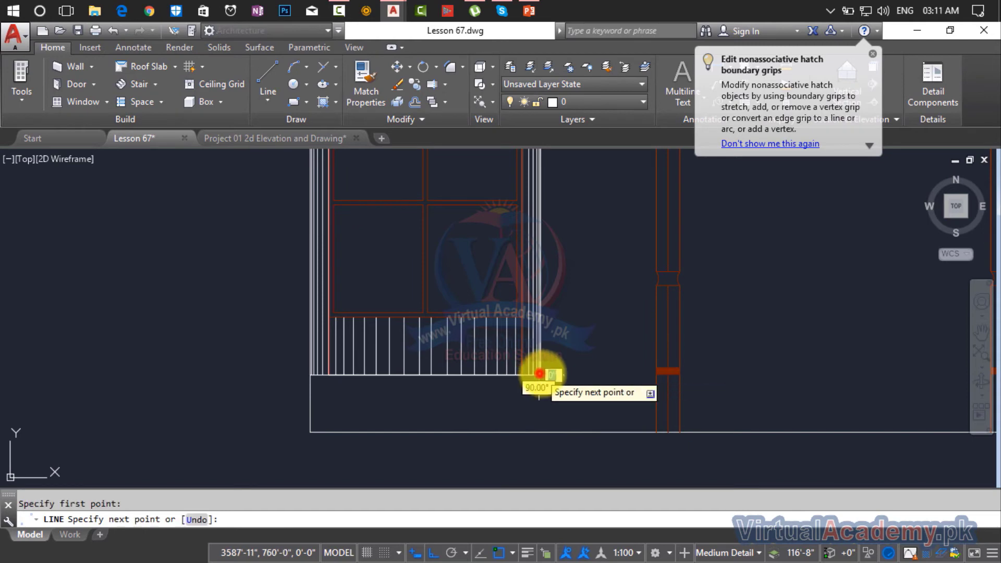
pyautogui.click(654, 374)
pyautogui.press('Return')
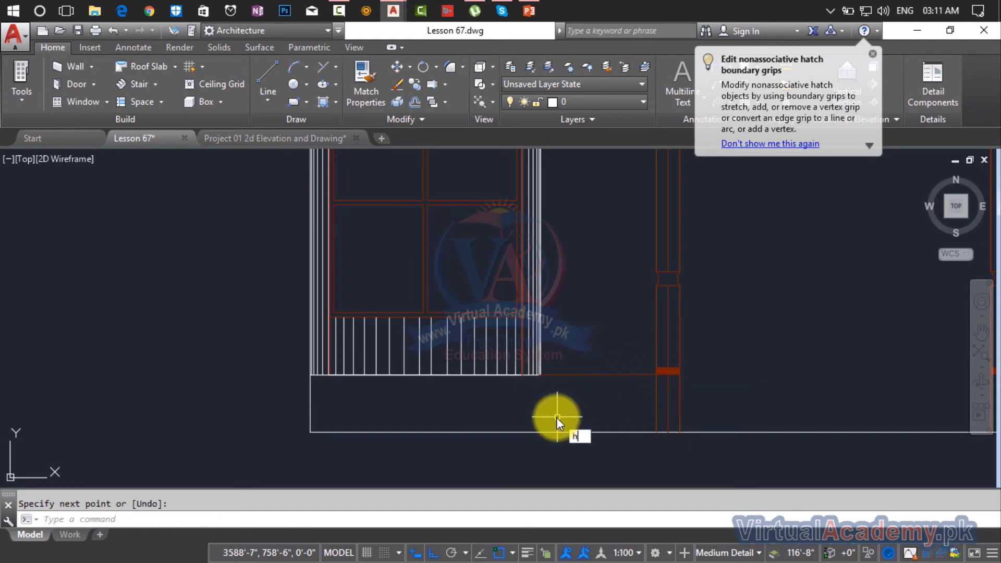
# - Hatch the plinth from beneath the glazed bay to the left ground-floor column with the gravel pattern
pyautogui.write('h')
pyautogui.press('Return')
pyautogui.click(553, 400)
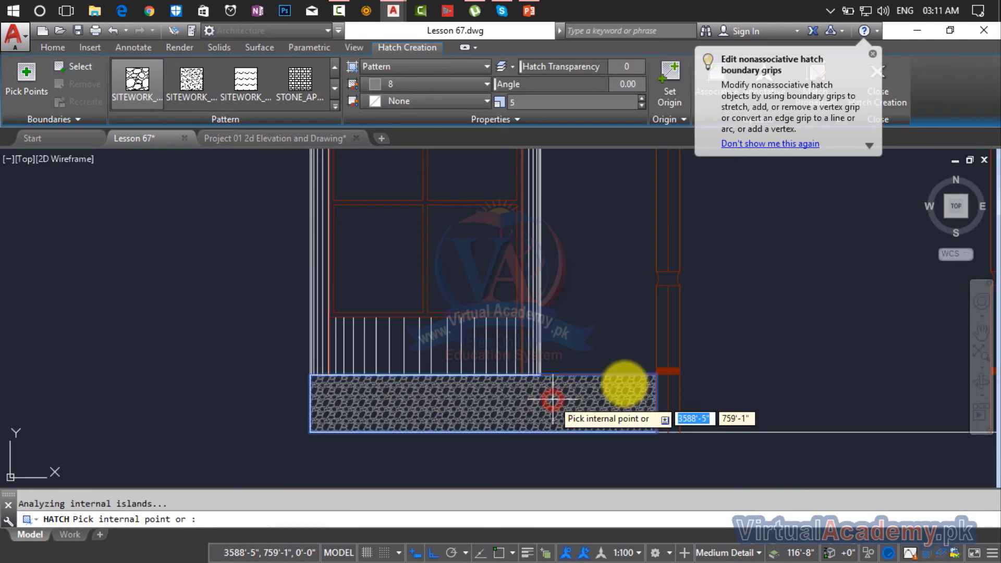
pyautogui.scroll(-1, 424, 380)
pyautogui.moveTo(424, 380); pyautogui.dragTo(225, 377, button='middle')
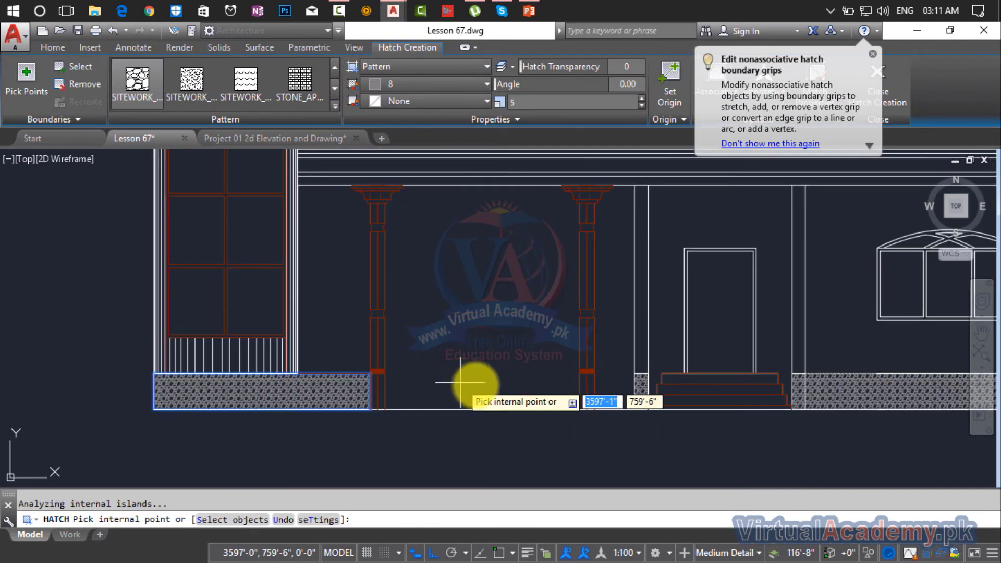
pyautogui.click(538, 386)
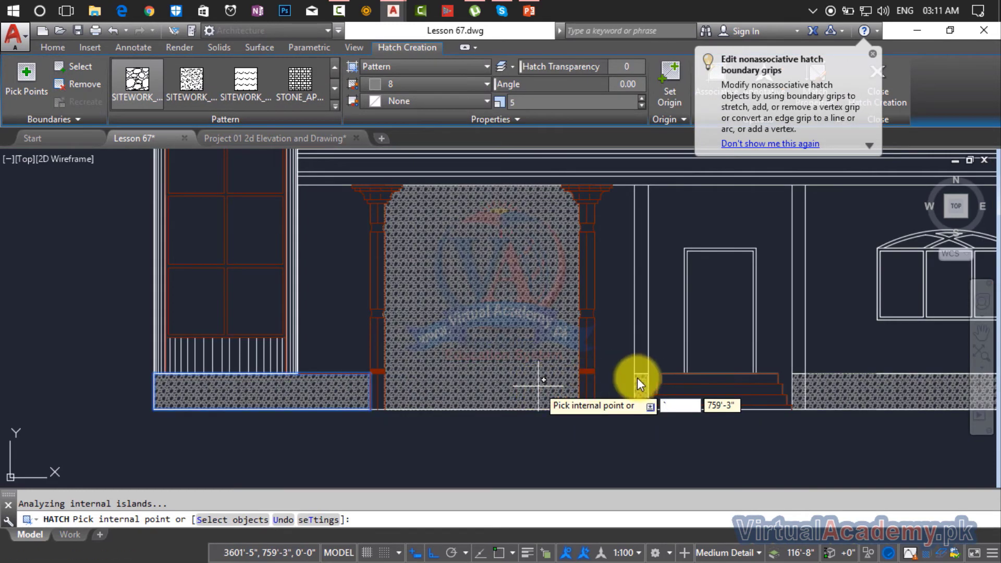
pyautogui.press('Escape')
pyautogui.press('Escape')
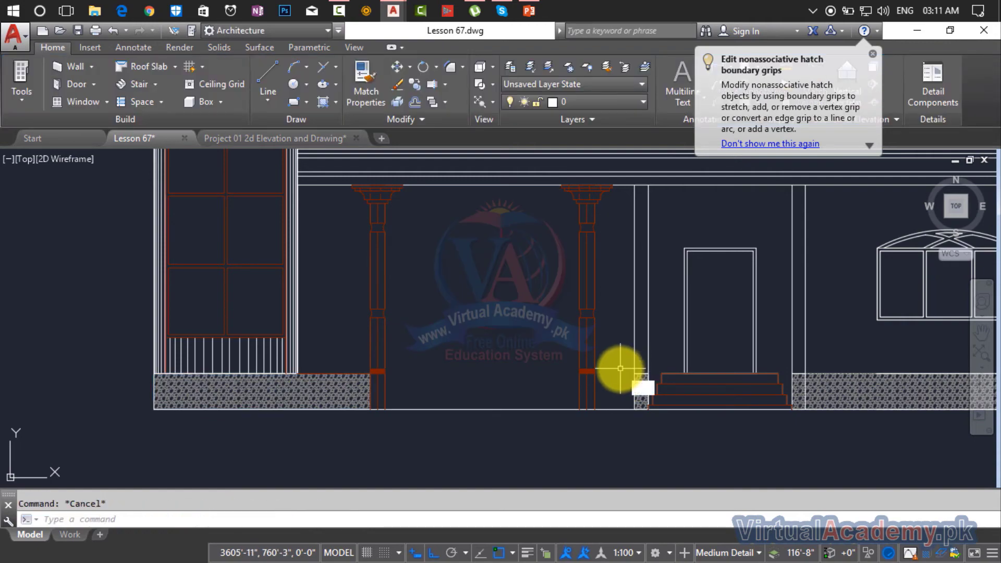
# - Draw a horizontal line from the top of the pillar base left of the entrance steps to the right ground-floor column
pyautogui.write('l')
pyautogui.press('Return')
pyautogui.scroll(8, 620, 373)
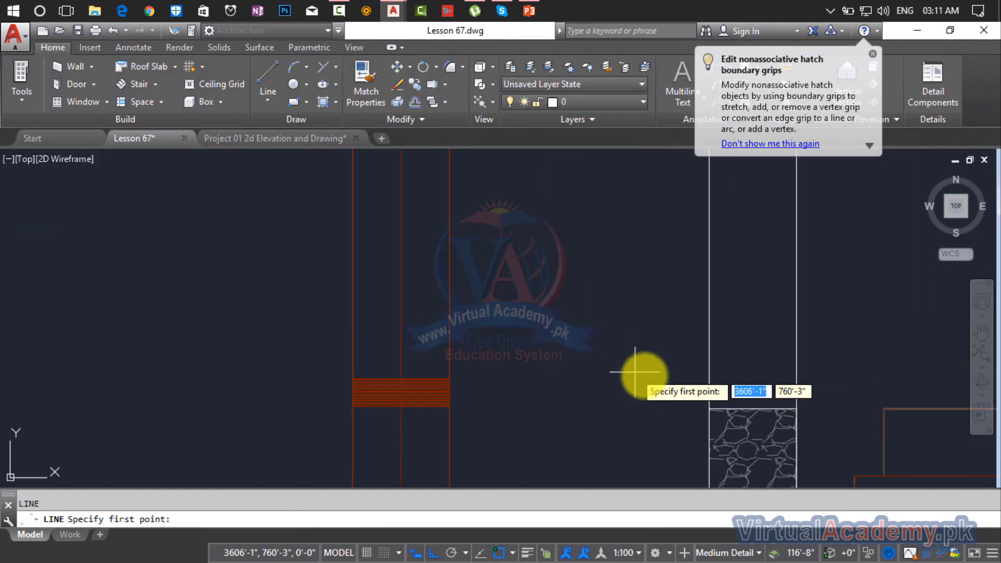
pyautogui.click(709, 409)
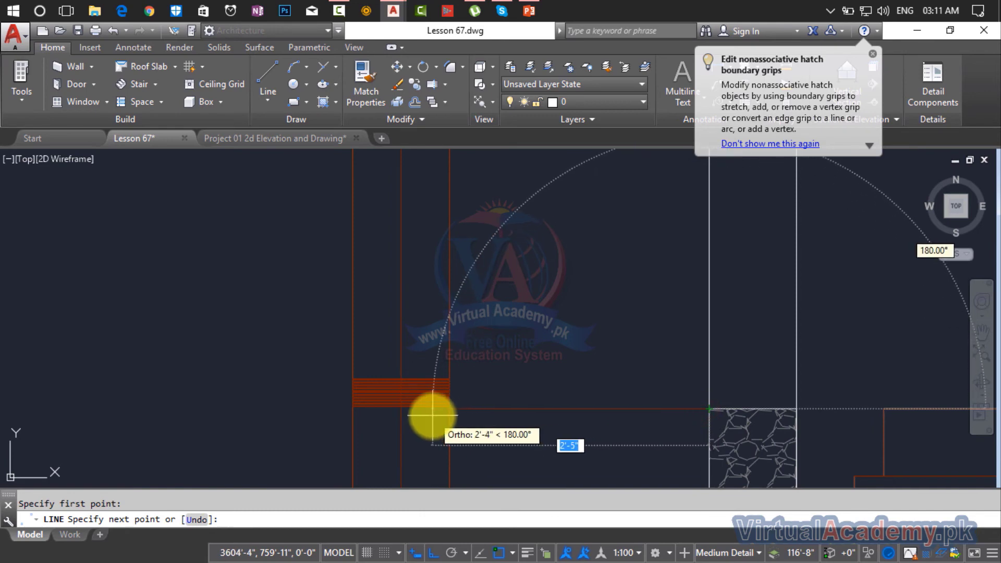
pyautogui.click(349, 408)
pyautogui.press('Return')
pyautogui.scroll(-4, 681, 418)
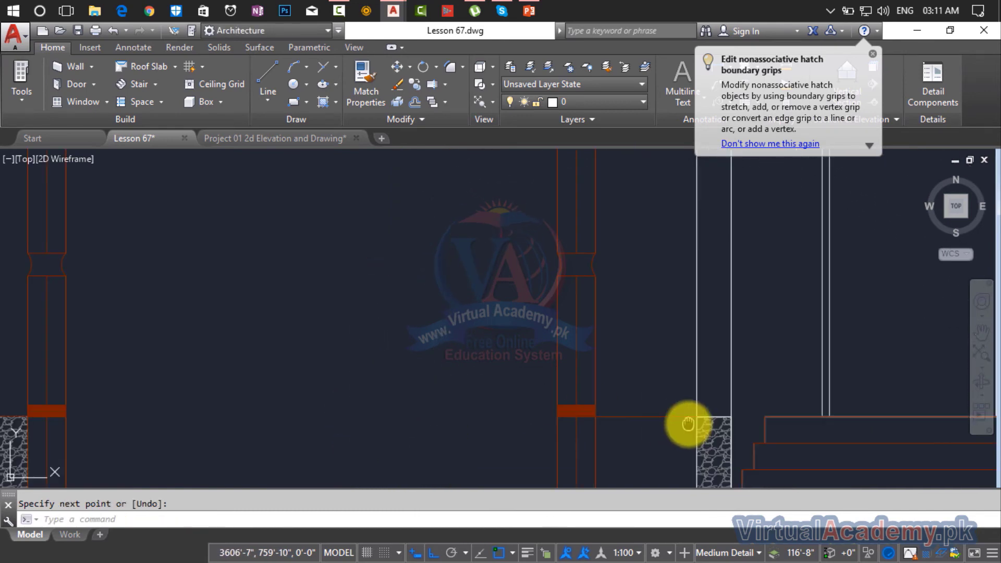
# - Draw a horizontal line along the top of the entrance steps from the left pillar base to the right one
pyautogui.press('Return')
pyautogui.click(578, 342)
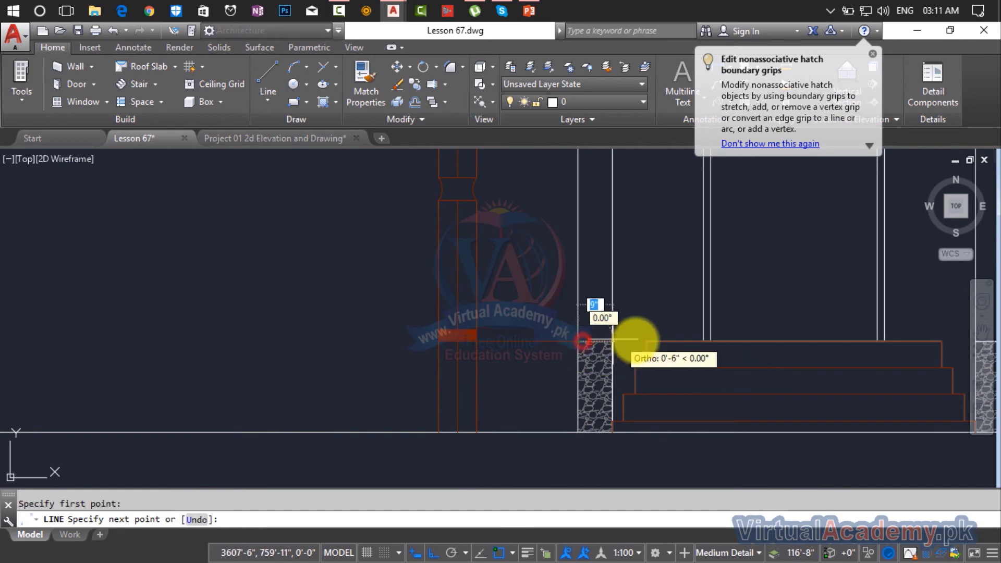
pyautogui.click(646, 342)
pyautogui.scroll(-4, 648, 338)
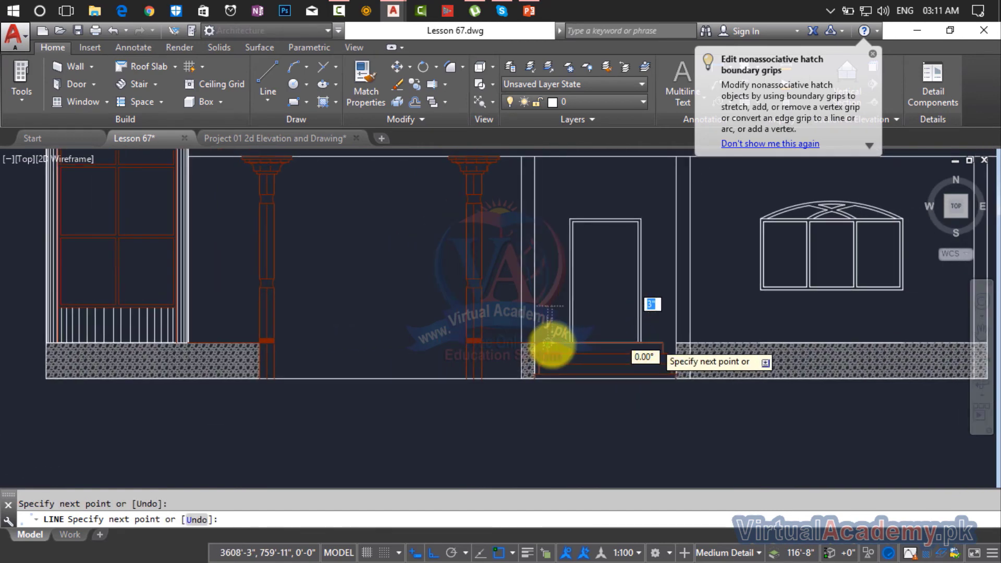
pyautogui.click(676, 343)
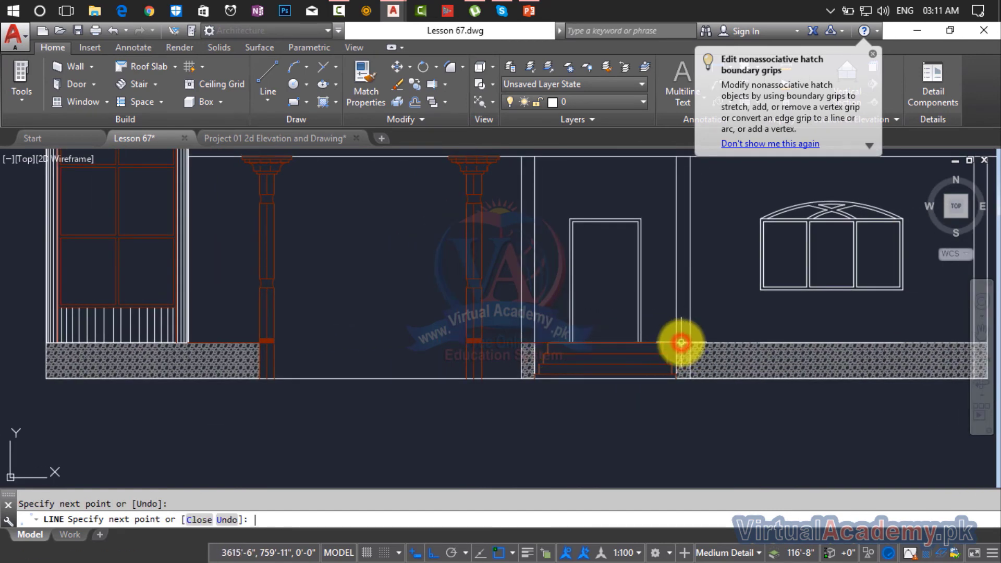
pyautogui.press('Return')
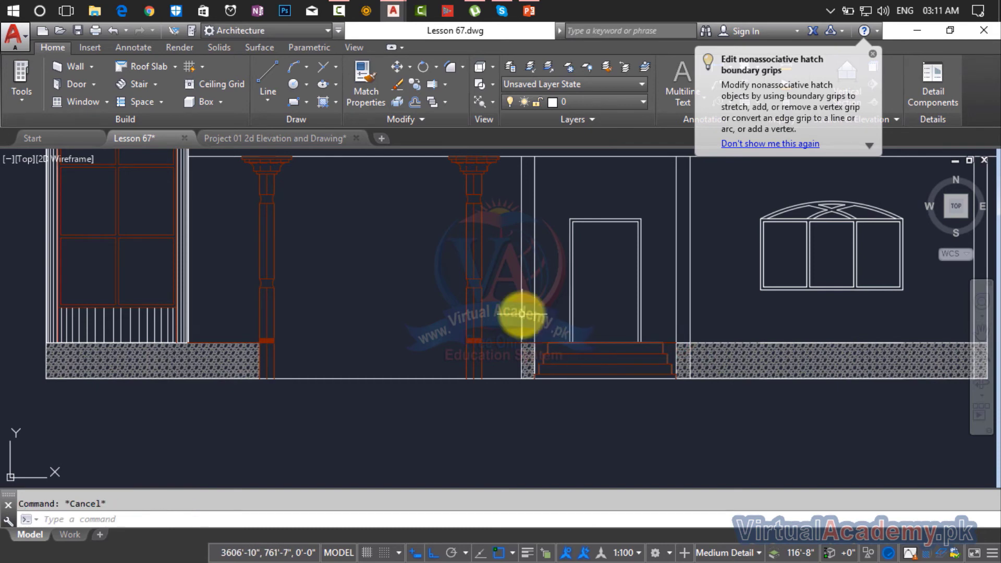
# - Hatch the plinth between the right column and its neighbouring pillar, plus the stepped gaps beside the entrance steps, with the gravel pattern
pyautogui.write('h')
pyautogui.press('Return')
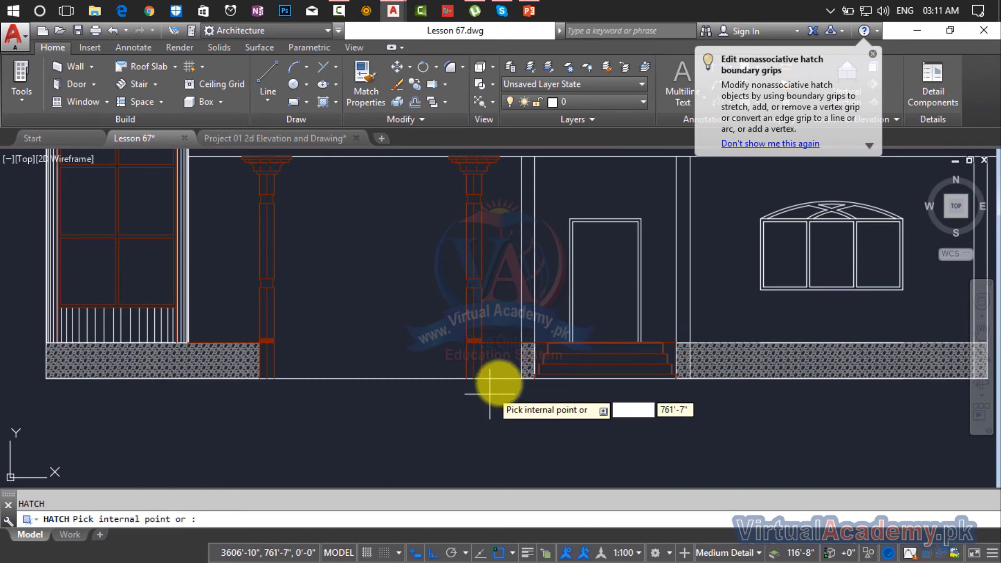
pyautogui.click(500, 368)
pyautogui.scroll(5, 505, 357)
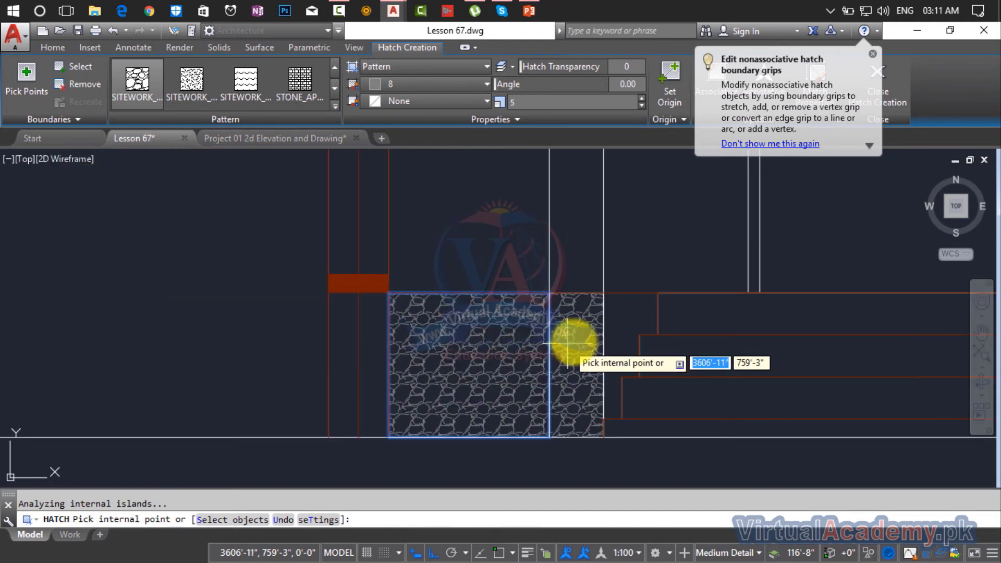
pyautogui.click(619, 326)
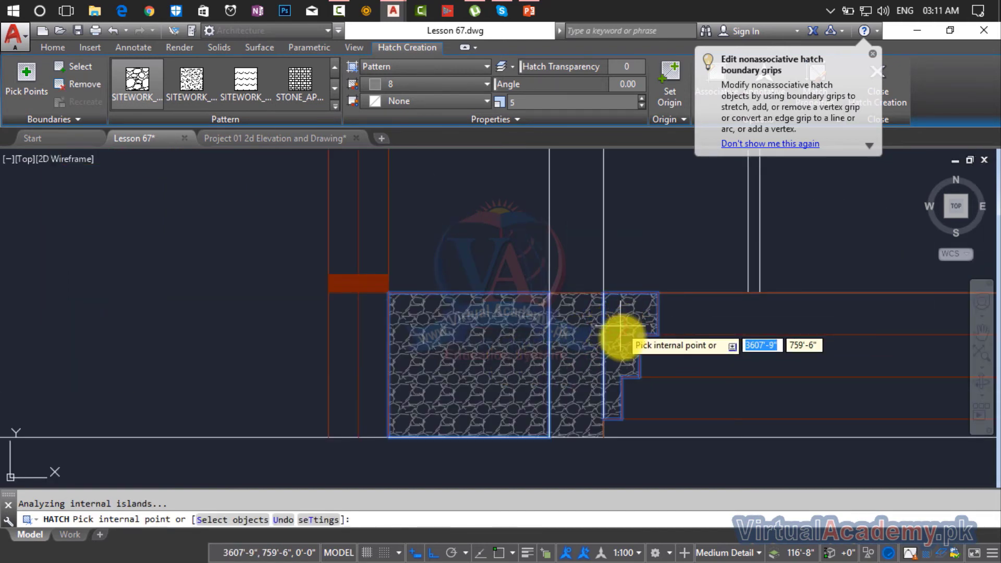
pyautogui.scroll(-2, 415, 362)
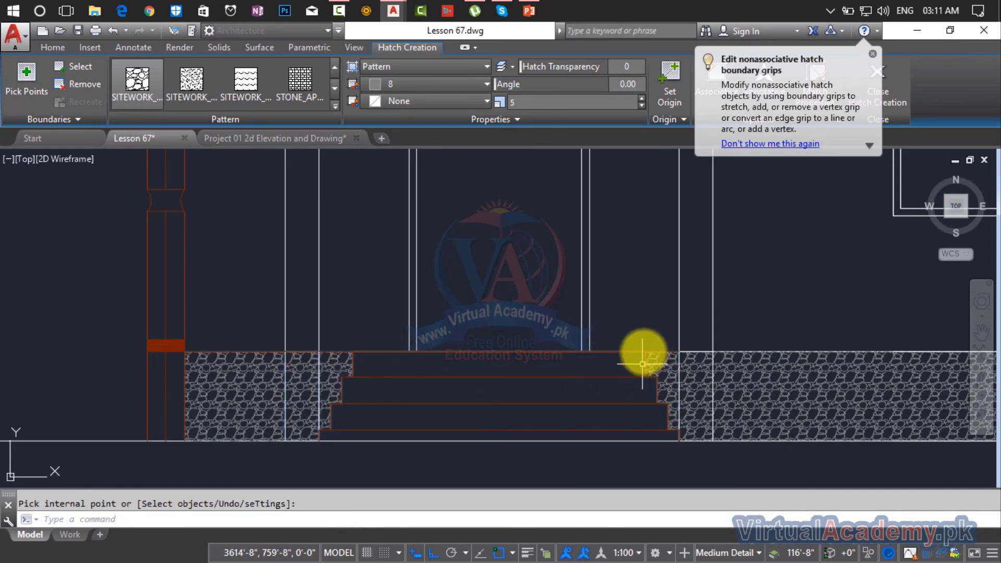
pyautogui.press('Return')
pyautogui.scroll(-5, 657, 339)
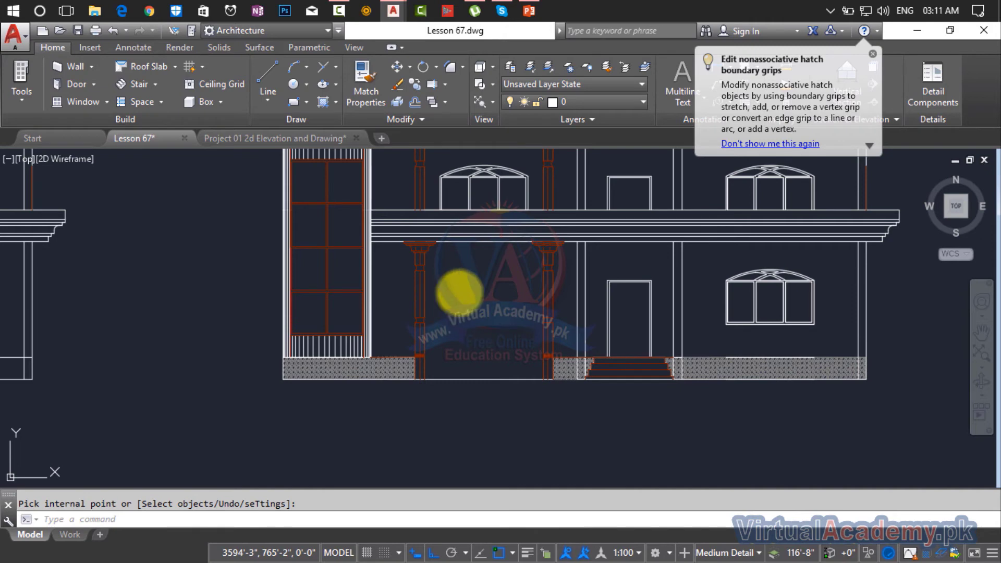
# - Hatch the ground-floor wall around the right window with the BRSTONE pattern at scale 1
pyautogui.press('Return')
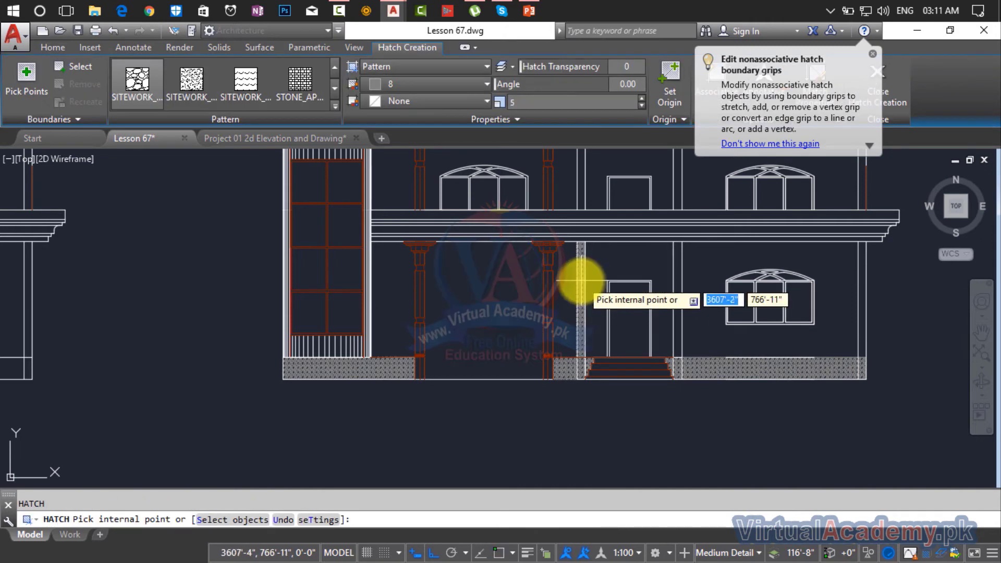
pyautogui.click(334, 90)
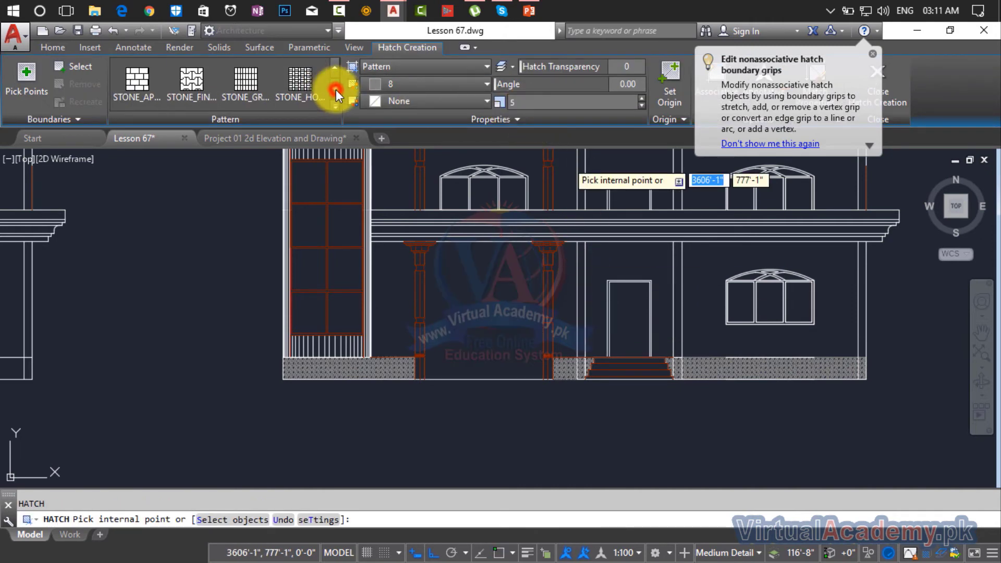
pyautogui.click(336, 106)
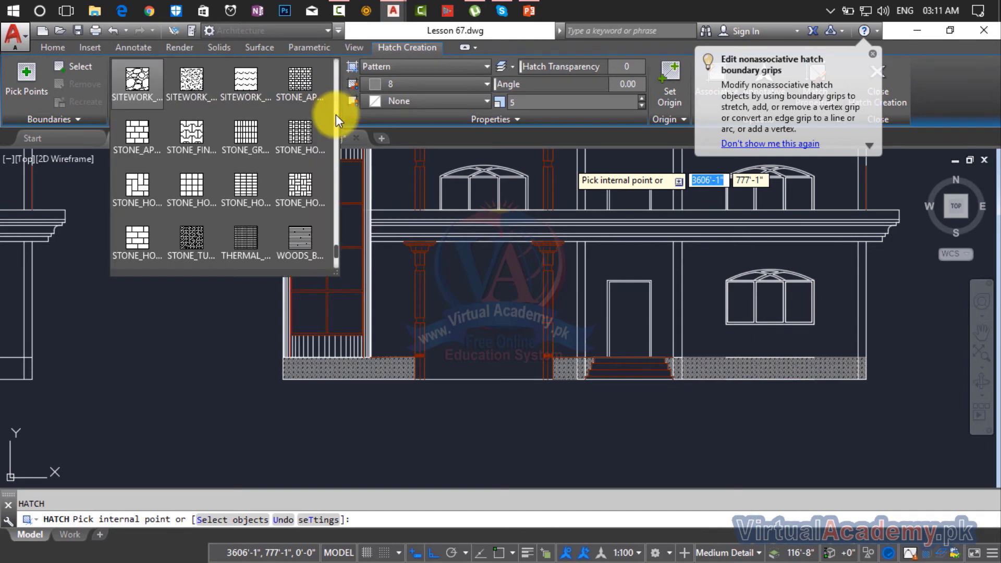
pyautogui.scroll(5, 335, 249)
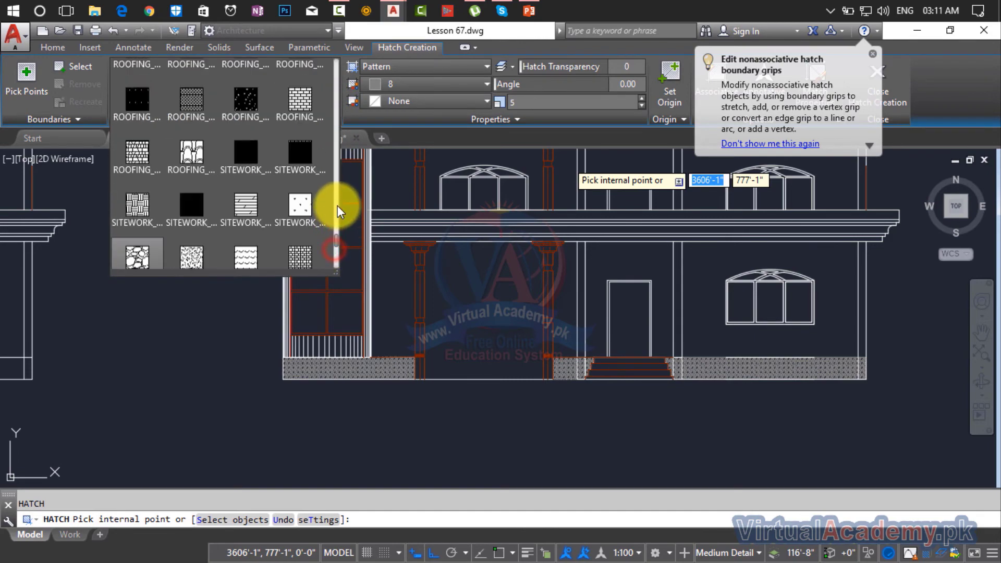
pyautogui.moveTo(337, 198)
pyautogui.mouseDown()
pyautogui.moveTo(331, 58)
pyautogui.moveTo(333, 76)
pyautogui.mouseUp()
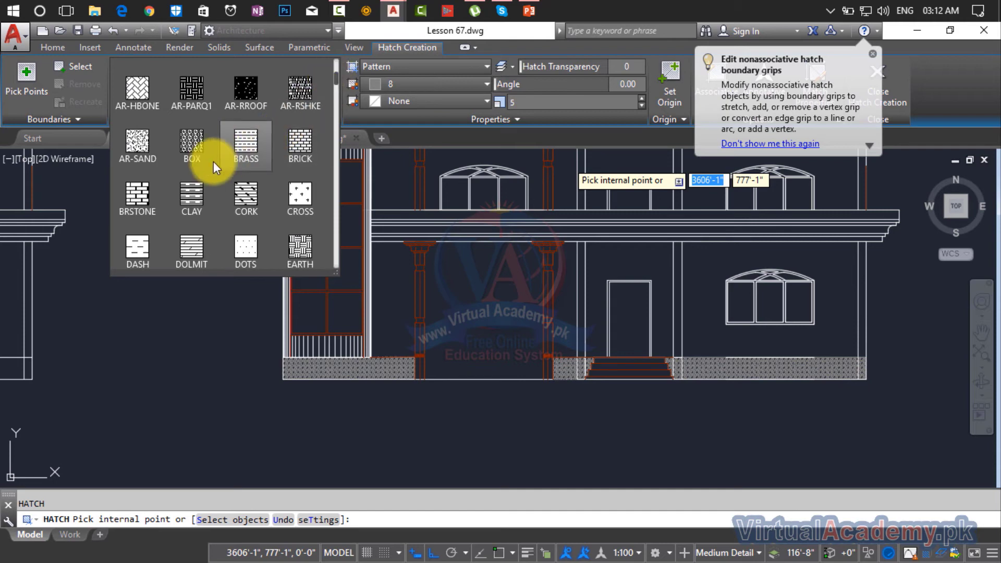
pyautogui.click(138, 195)
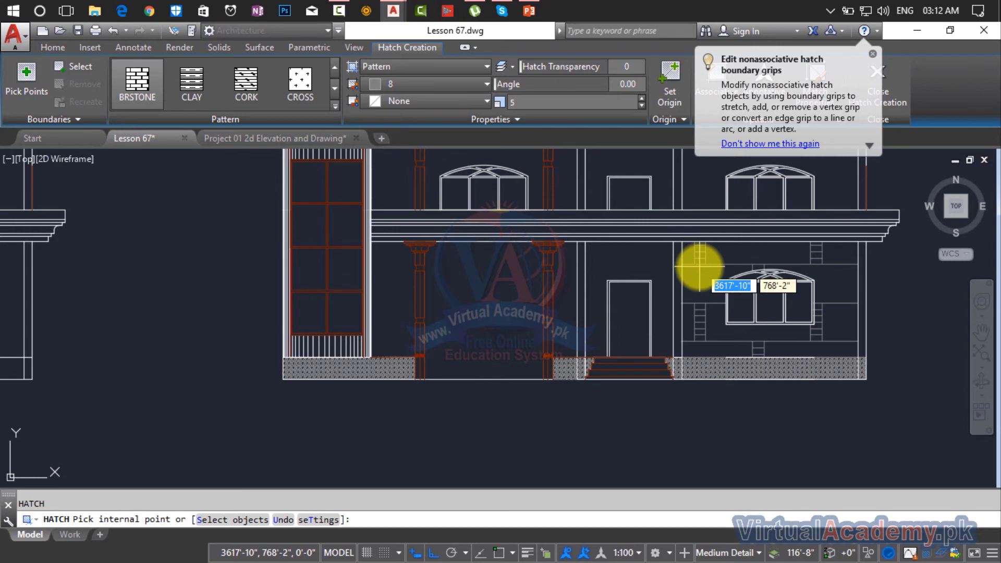
pyautogui.click(628, 97)
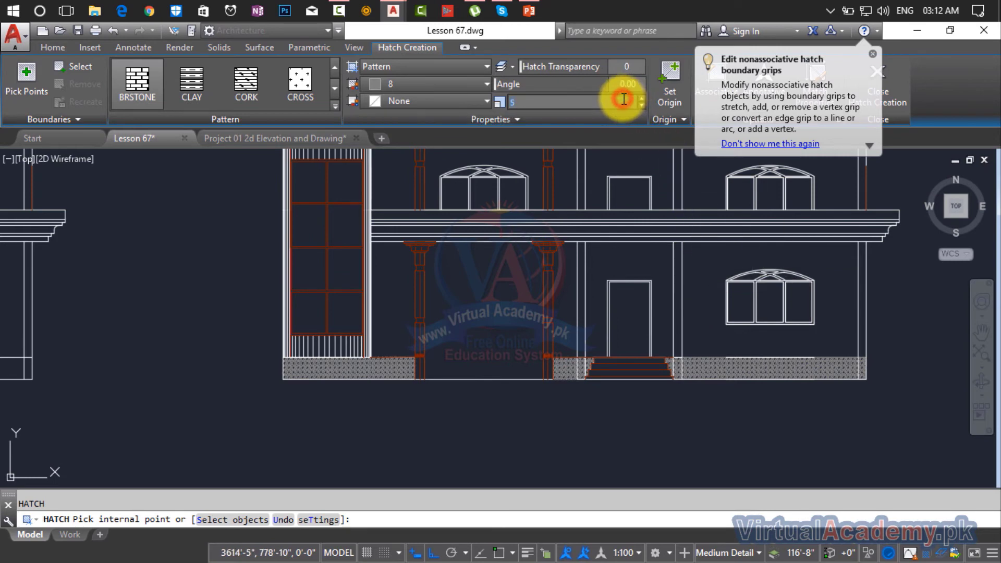
pyautogui.click(697, 274)
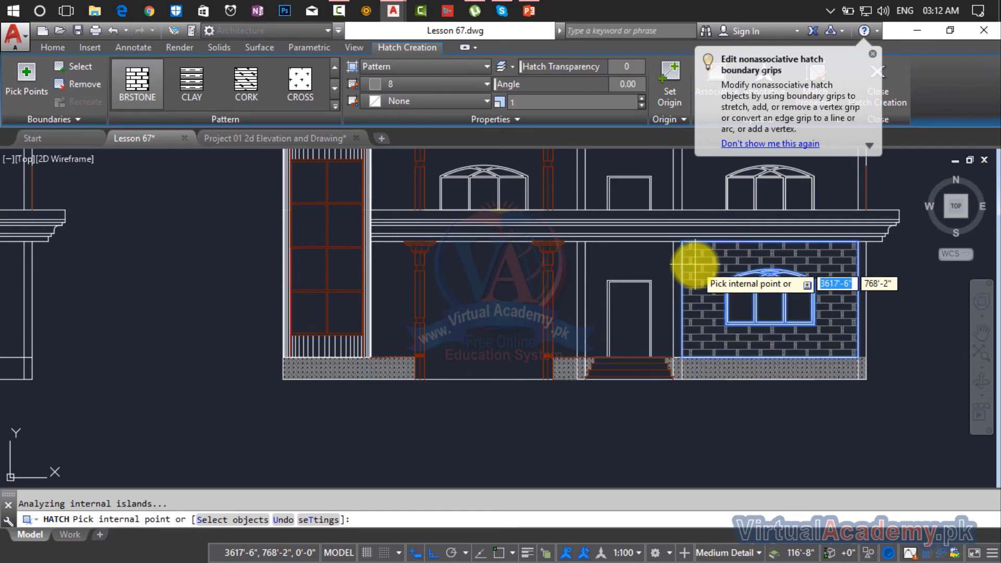
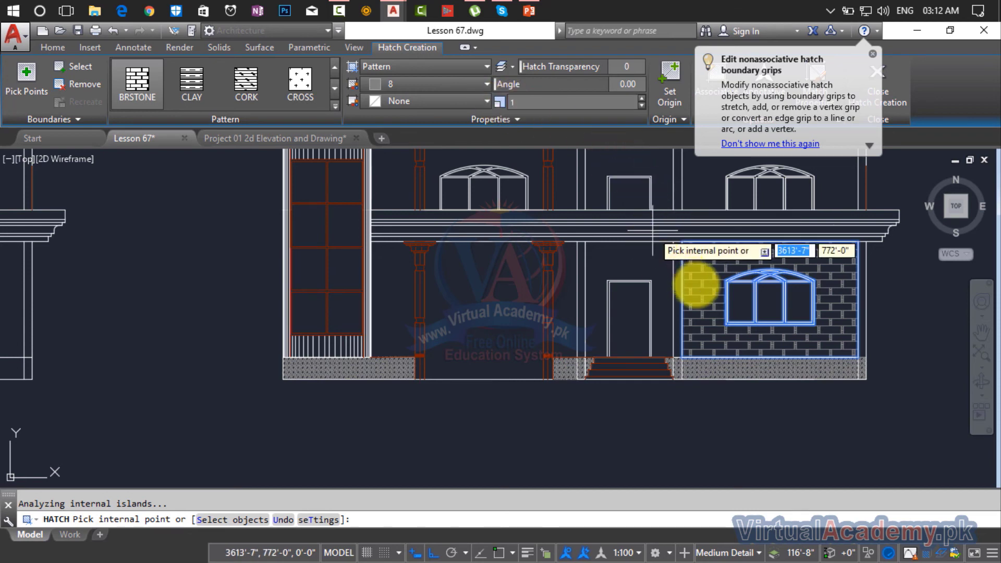
# - Add the ground-floor wall around the door and the wall strips outside both columns to the BRSTONE hatch
pyautogui.click(654, 256)
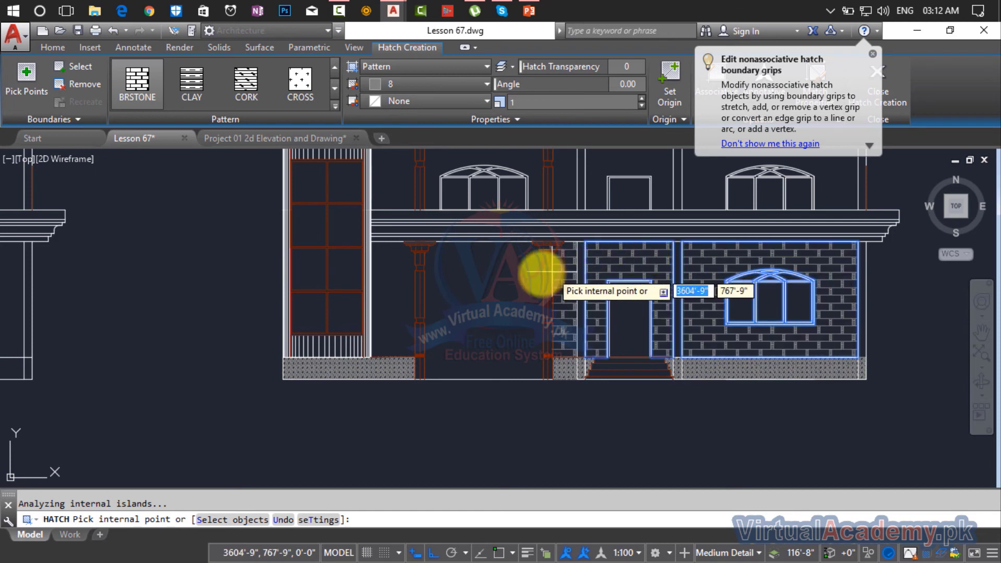
pyautogui.click(402, 285)
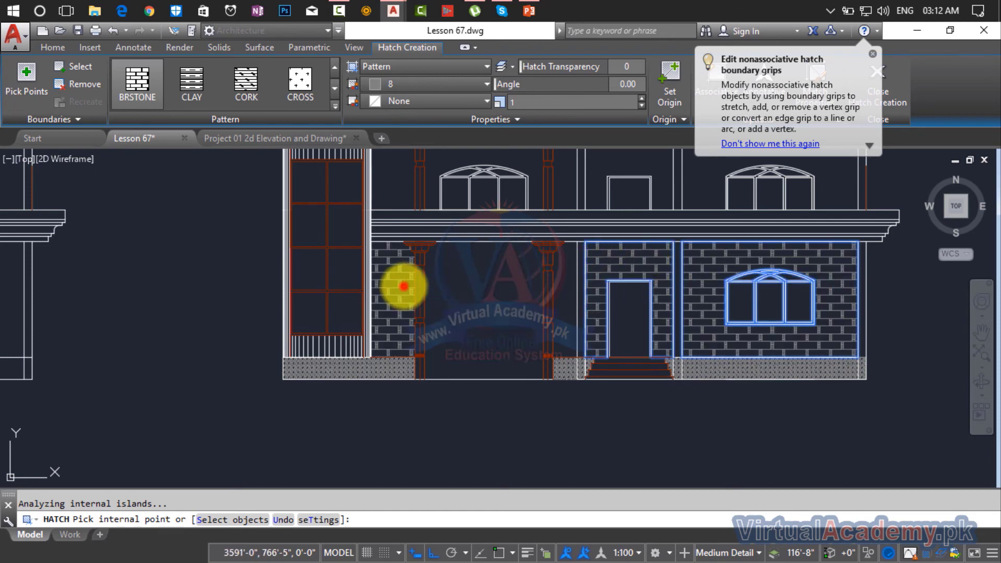
pyautogui.click(565, 288)
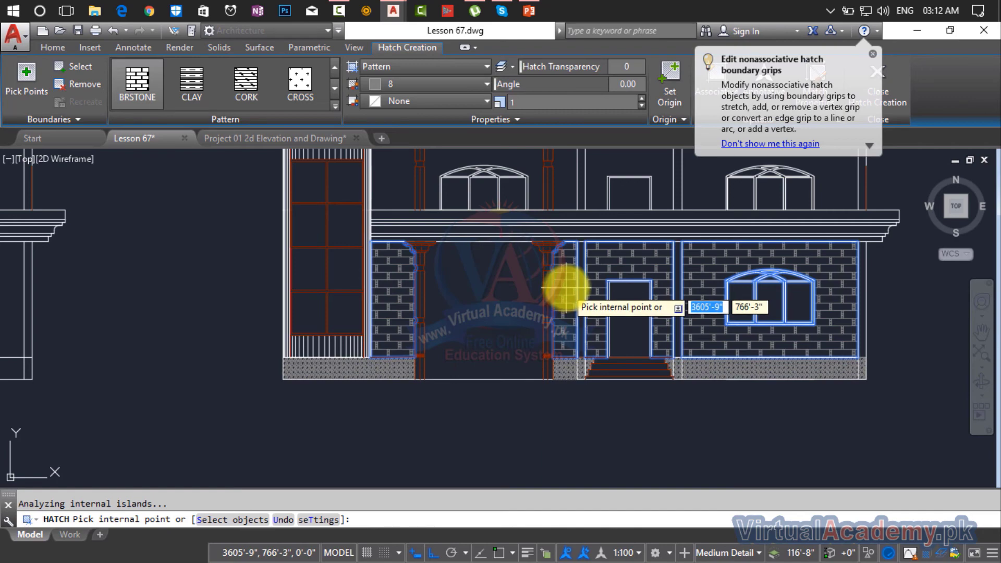
# - Extend the BRSTONE hatch to the upper-floor wall panels around the windows, door and columns
pyautogui.scroll(-4, 565, 287)
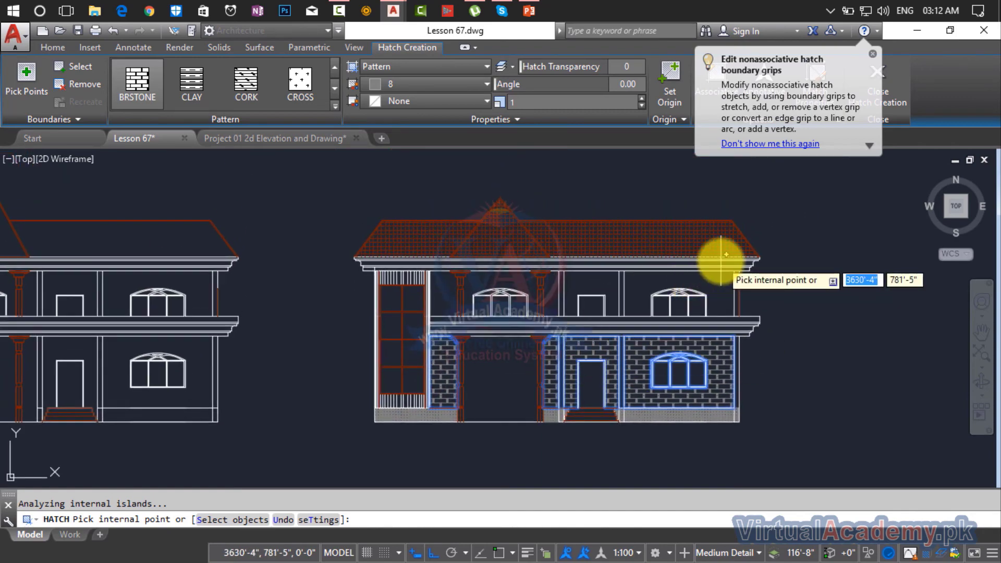
pyautogui.click(712, 285)
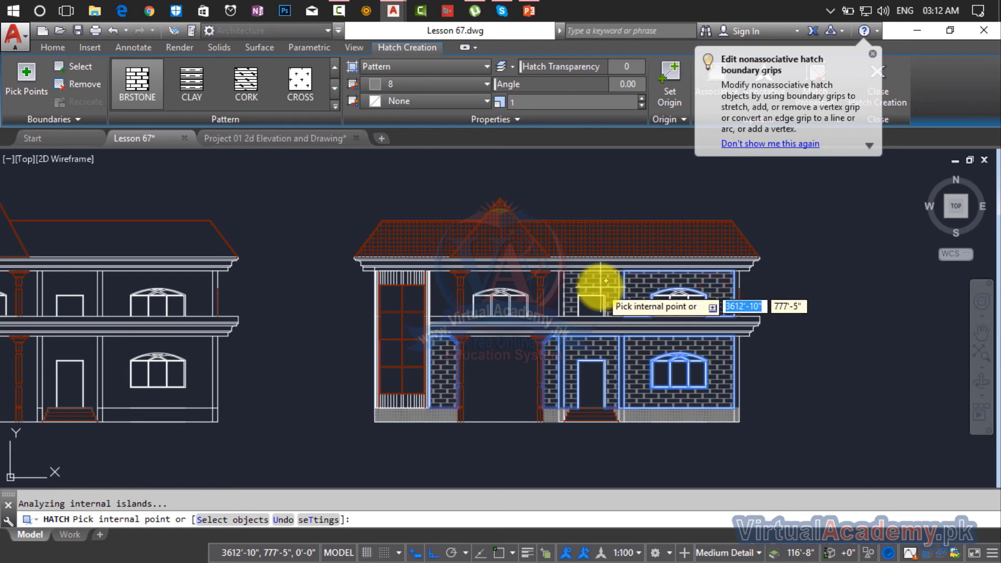
pyautogui.click(588, 287)
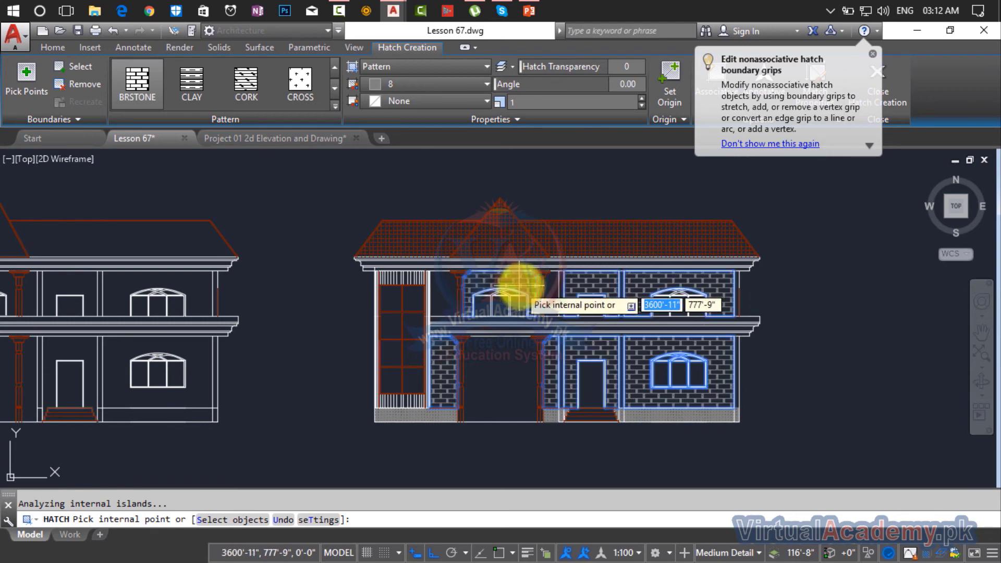
pyautogui.click(547, 287)
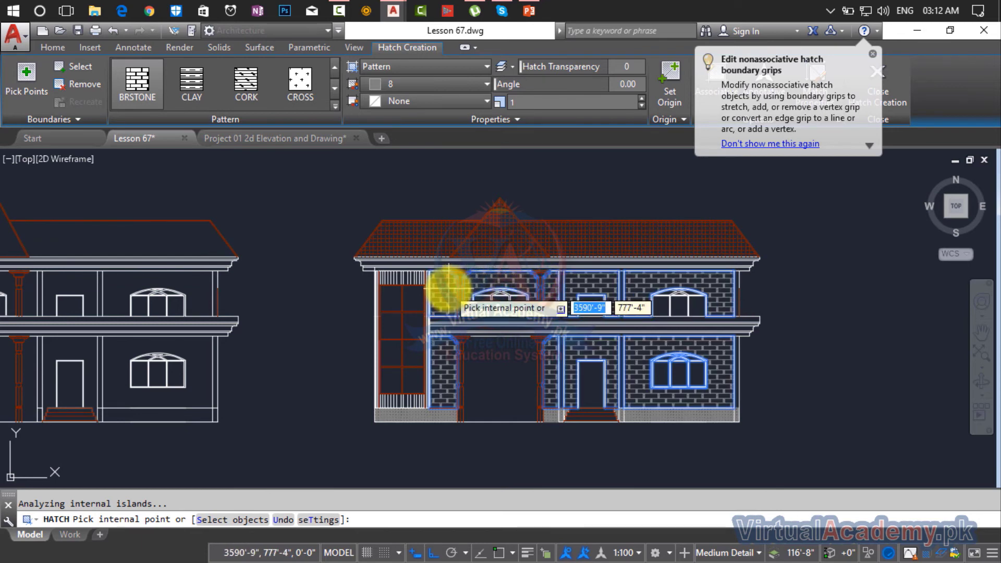
pyautogui.press('Return')
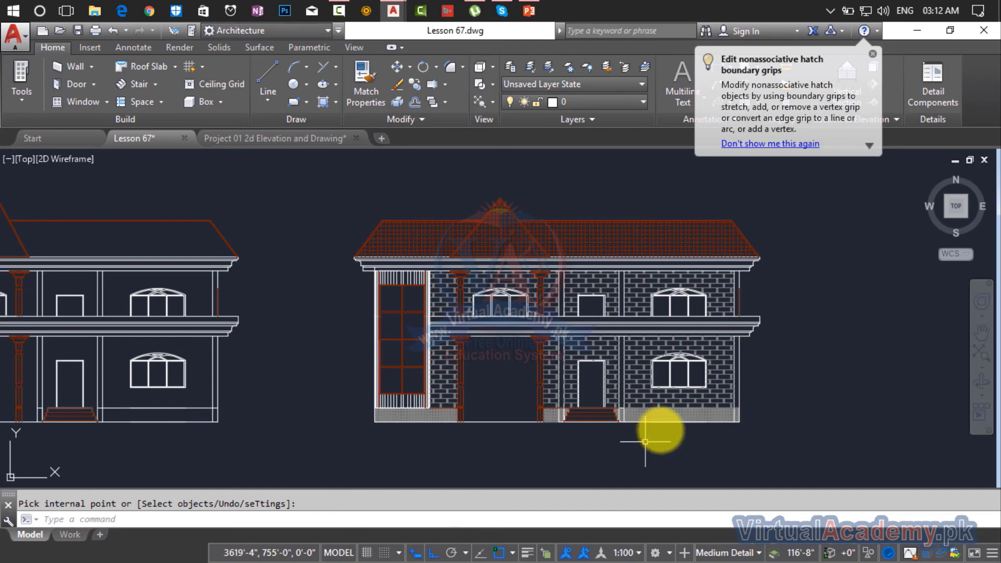
pyautogui.scroll(8, 730, 302)
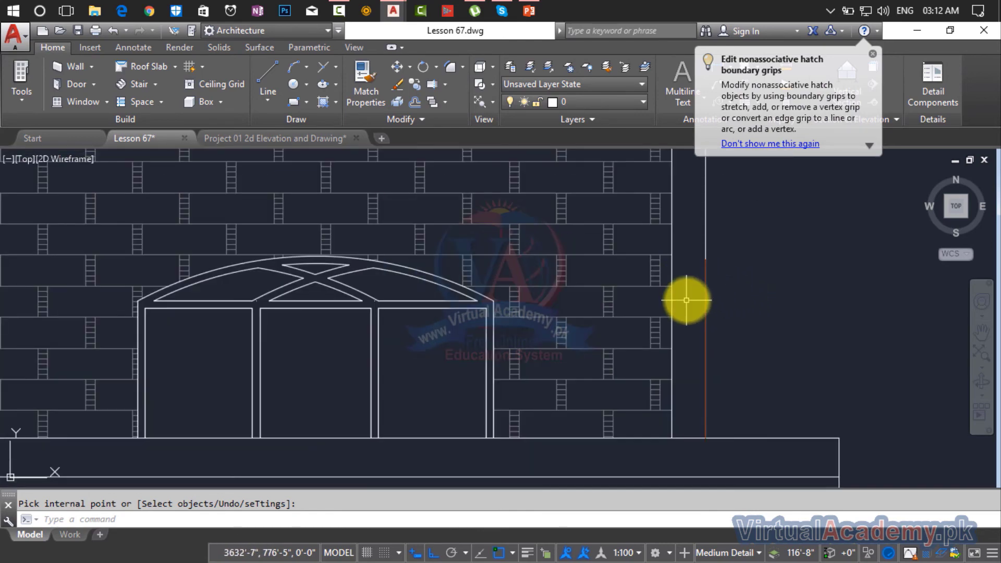
pyautogui.scroll(-4, 686, 300)
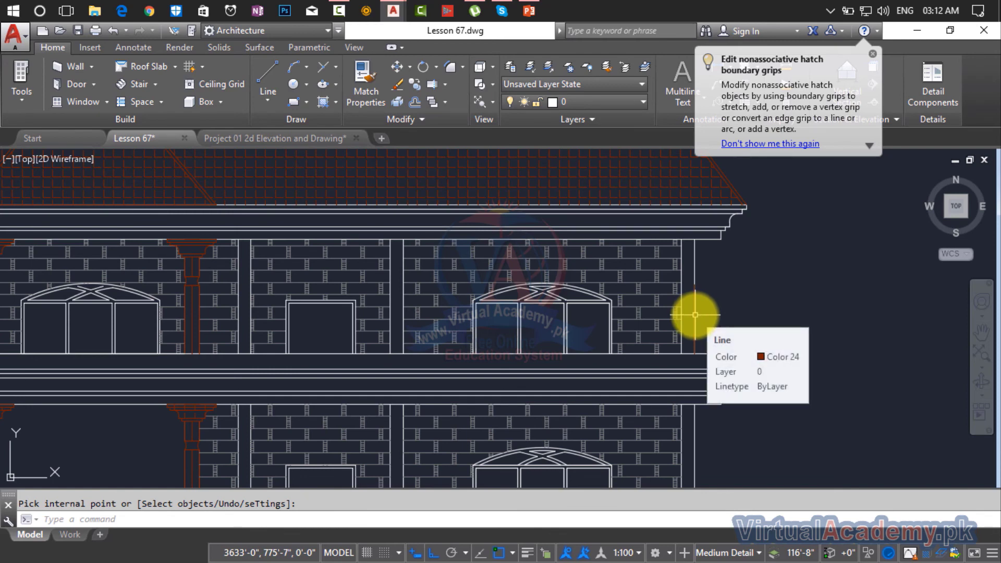
# - Hatch the three upper-floor pillar strips with the CLAY pattern in dark red 153,27,30 at scale 1
pyautogui.write('h')
pyautogui.press('Return')
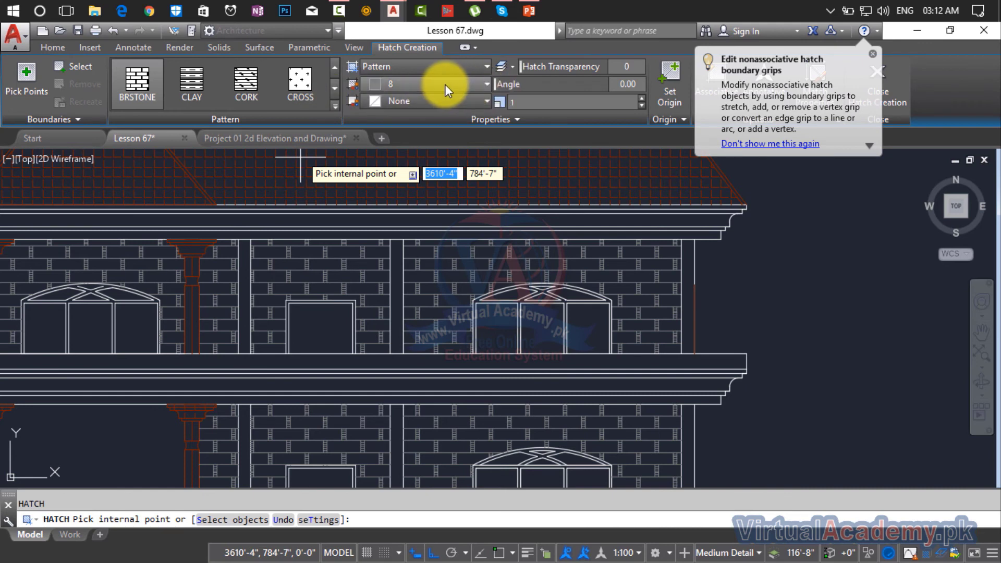
pyautogui.click(430, 85)
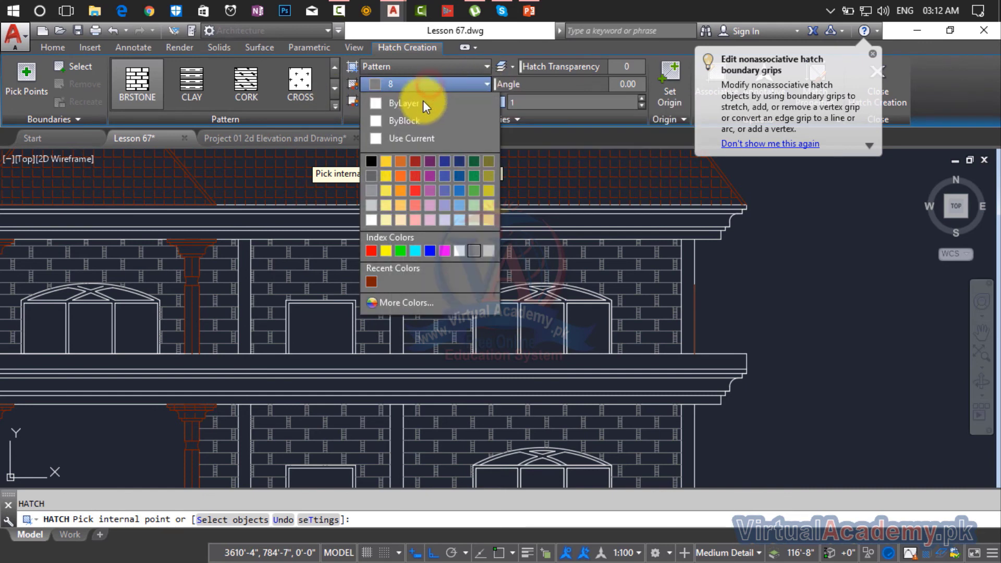
pyautogui.click(415, 161)
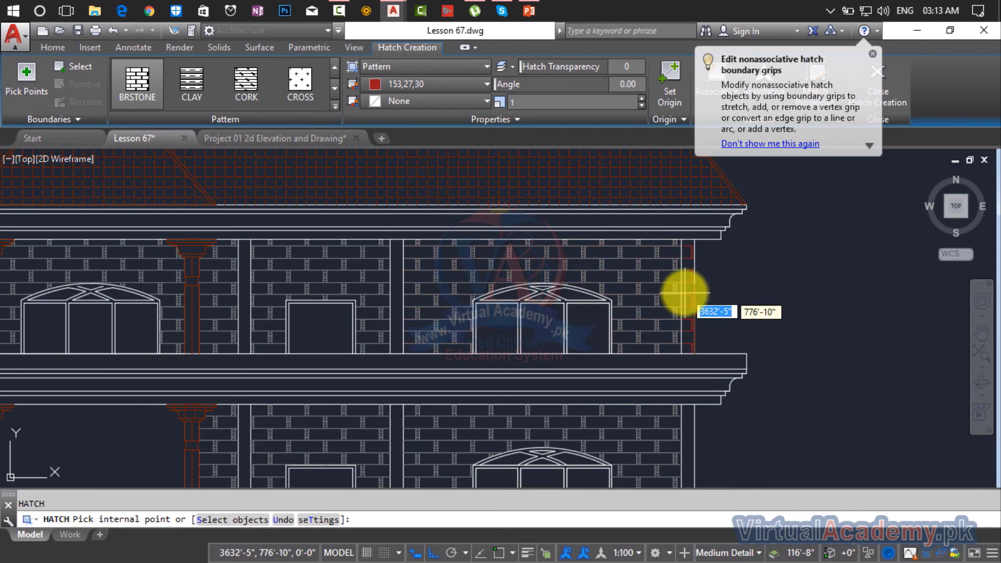
pyautogui.click(199, 92)
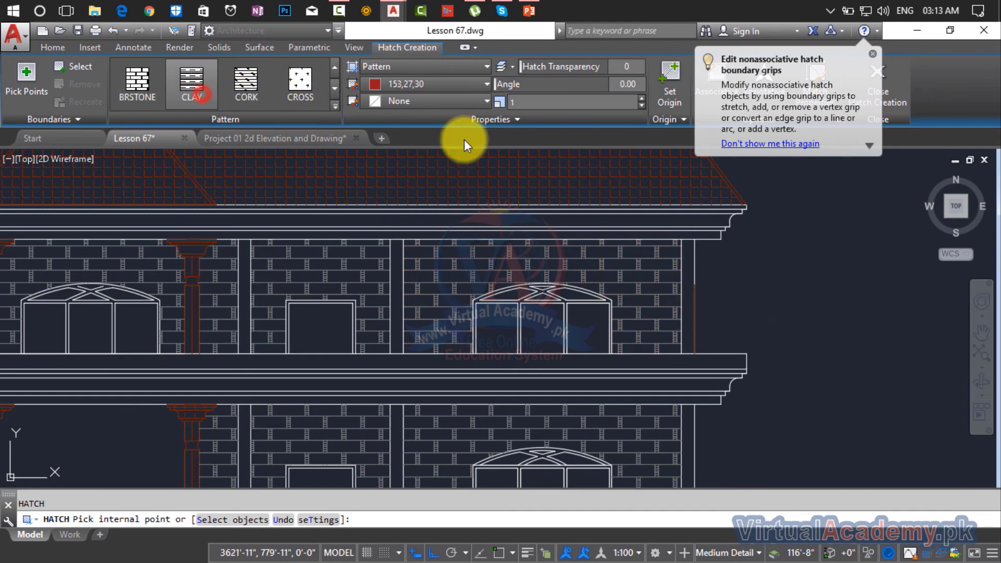
pyautogui.click(686, 302)
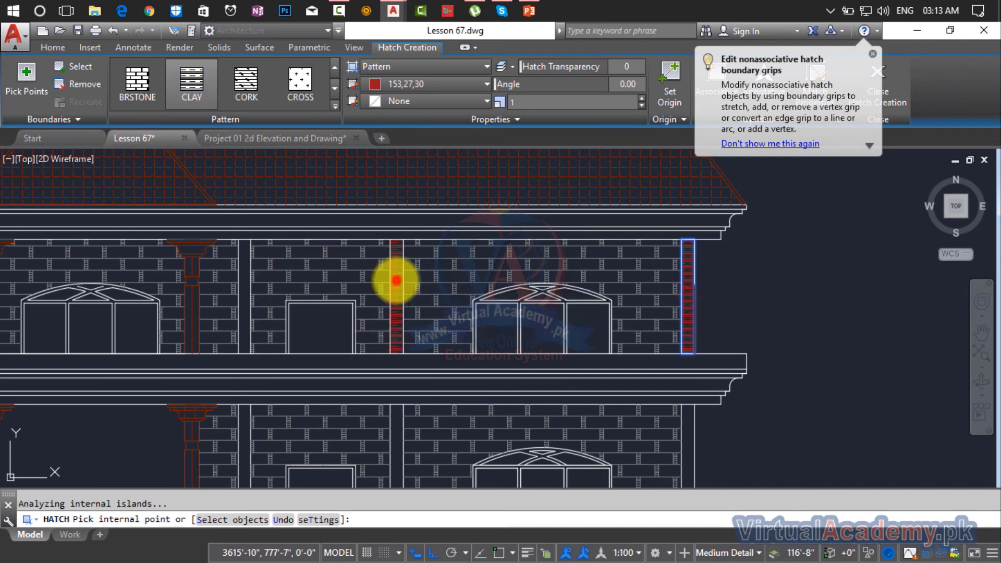
pyautogui.click(397, 281)
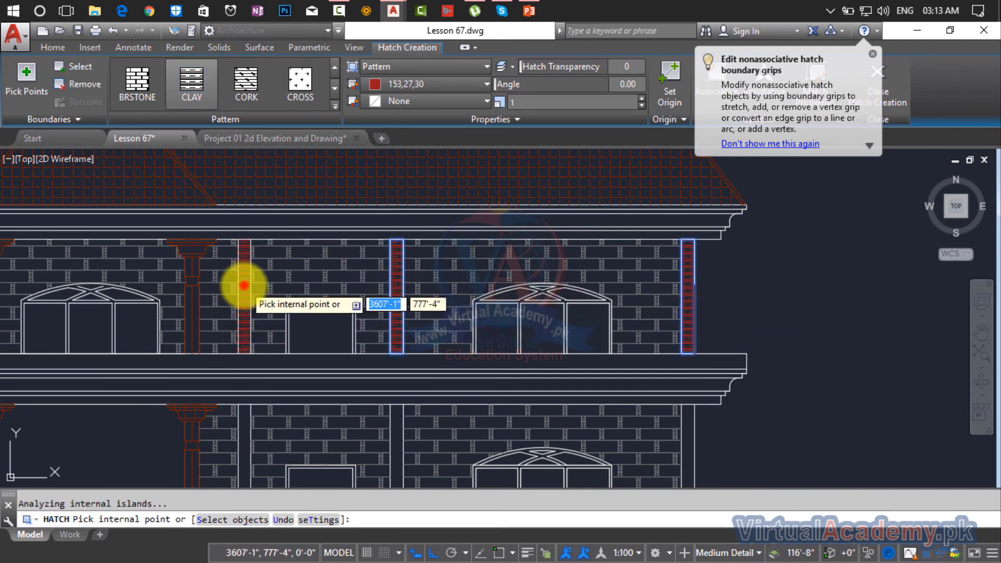
pyautogui.click(244, 286)
# - Add the three ground-floor pillar strips to the CLAY hatch and finish it
pyautogui.moveTo(241, 297); pyautogui.dragTo(394, 164, button='middle')
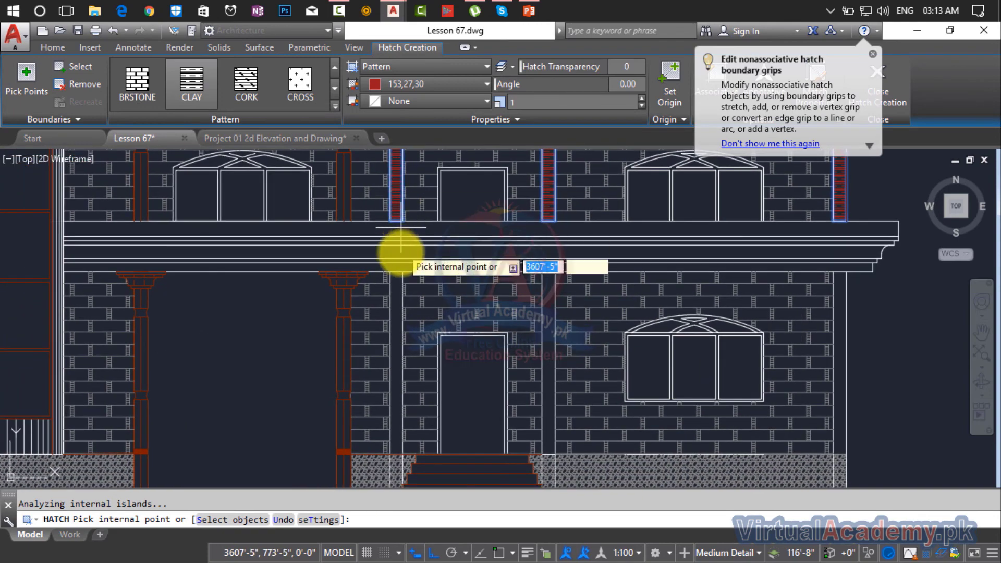
pyautogui.click(396, 307)
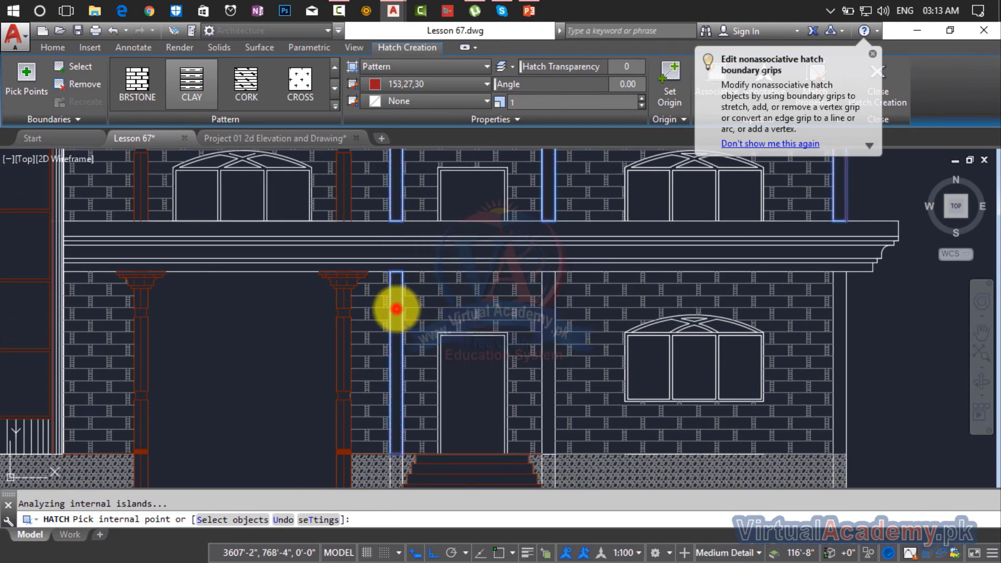
pyautogui.click(551, 332)
pyautogui.scroll(-5, 552, 334)
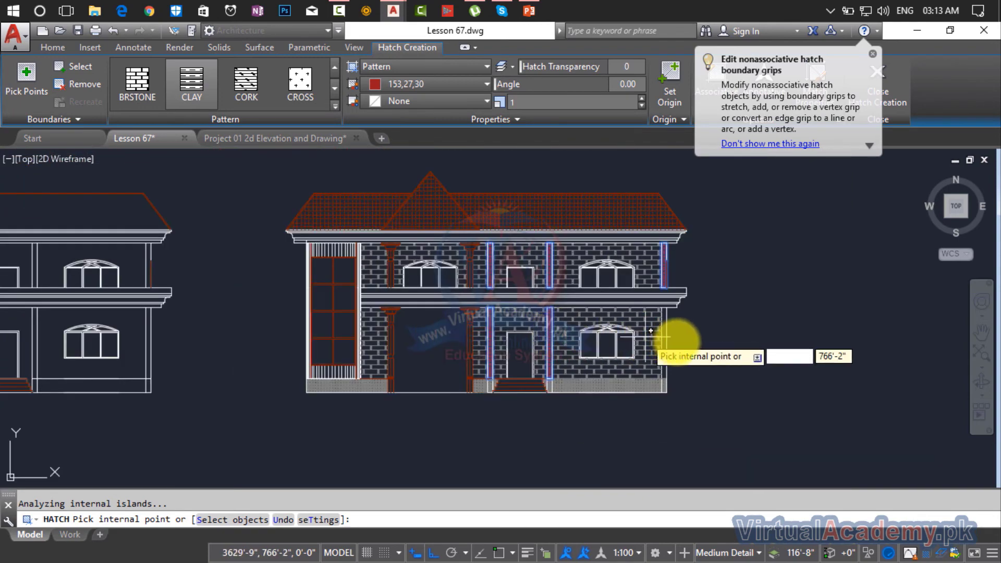
pyautogui.scroll(5, 646, 341)
pyautogui.click(633, 352)
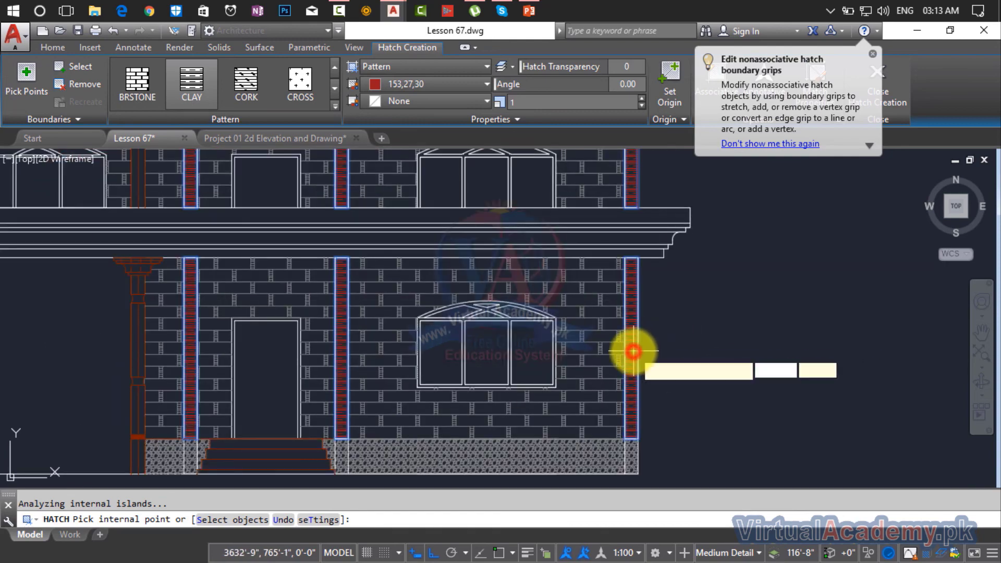
pyautogui.press('Return')
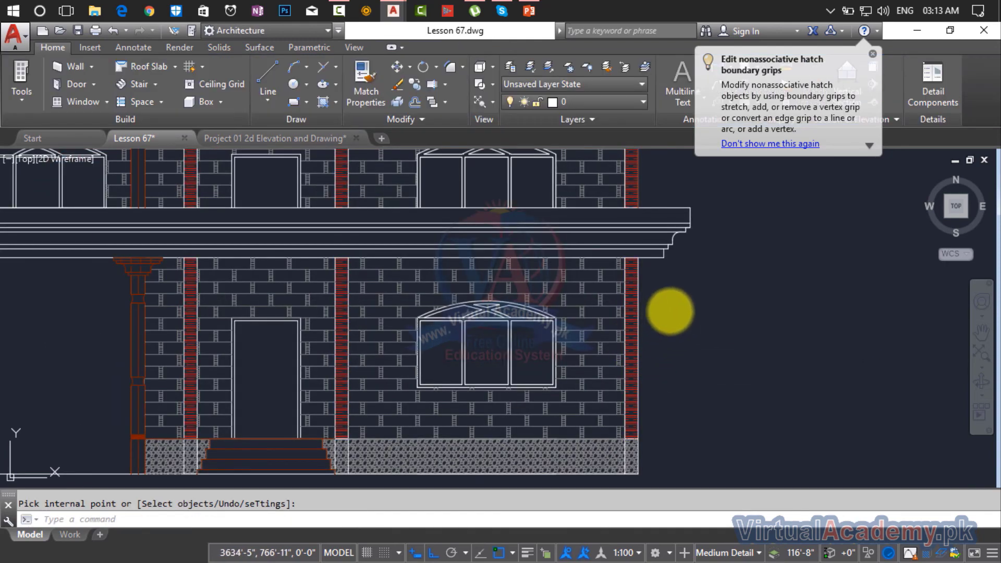
# - Hatch all the entrance steps below the door with the same dark red CLAY pattern
pyautogui.press('Return')
pyautogui.scroll(-1, 670, 311)
pyautogui.moveTo(670, 311); pyautogui.dragTo(781, 261, button='middle')
pyautogui.press('Return')
pyautogui.scroll(3, 552, 351)
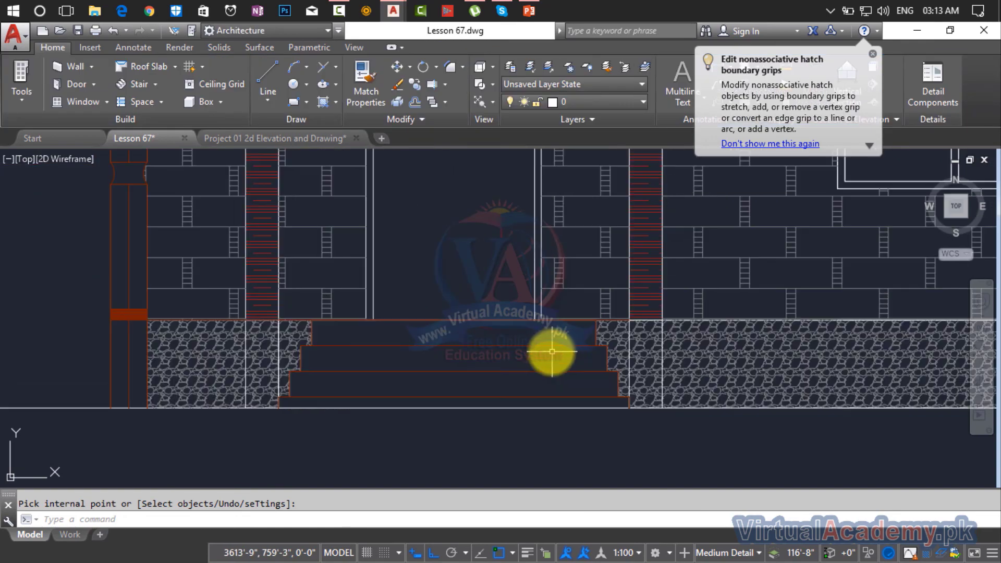
pyautogui.press('Return')
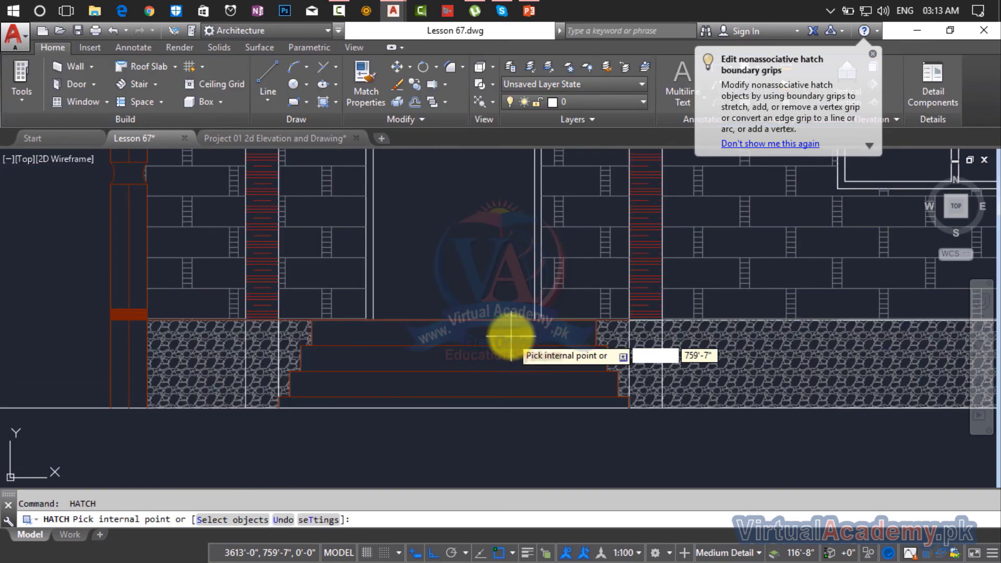
pyautogui.click(510, 336)
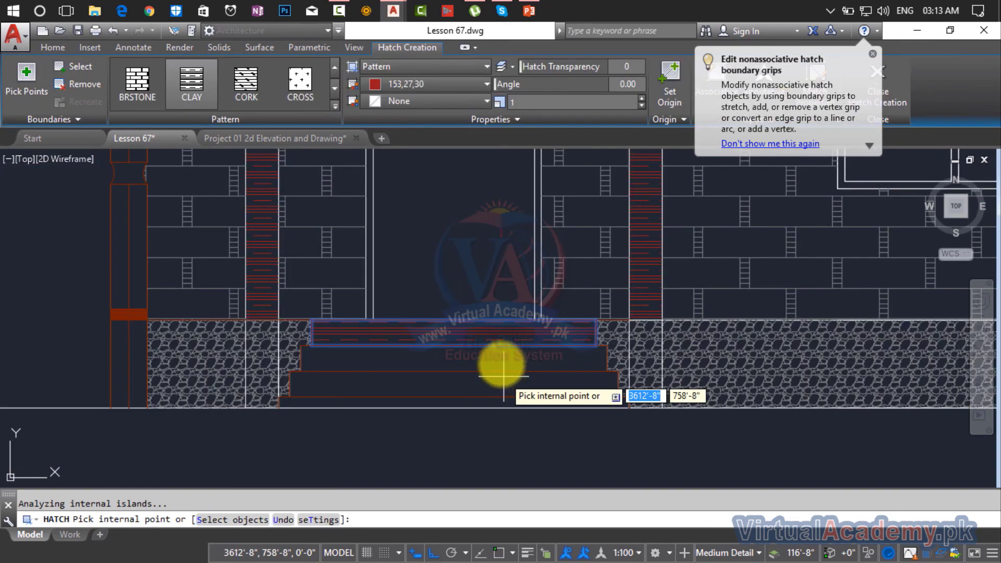
pyautogui.click(499, 354)
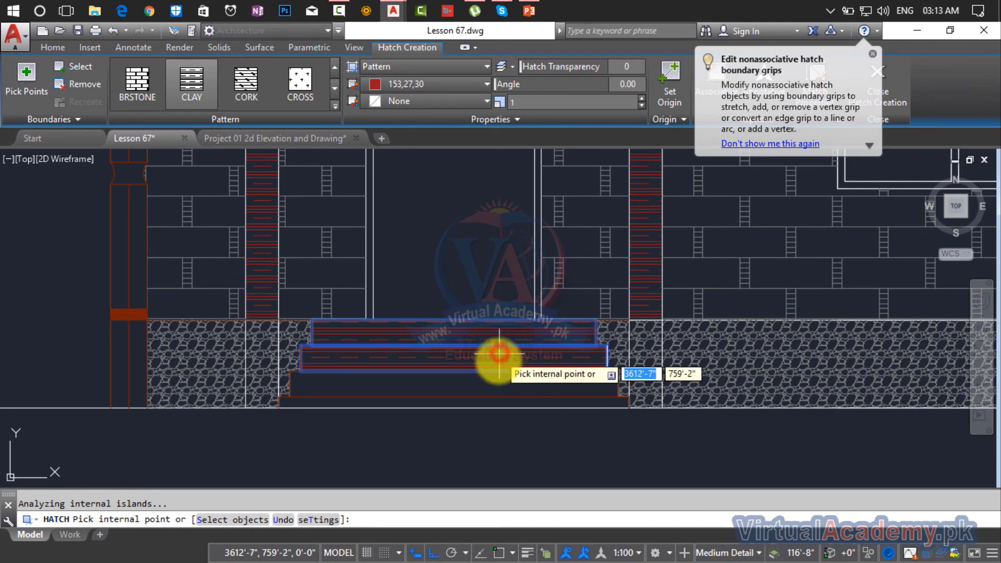
pyautogui.click(495, 384)
pyautogui.scroll(4, 495, 404)
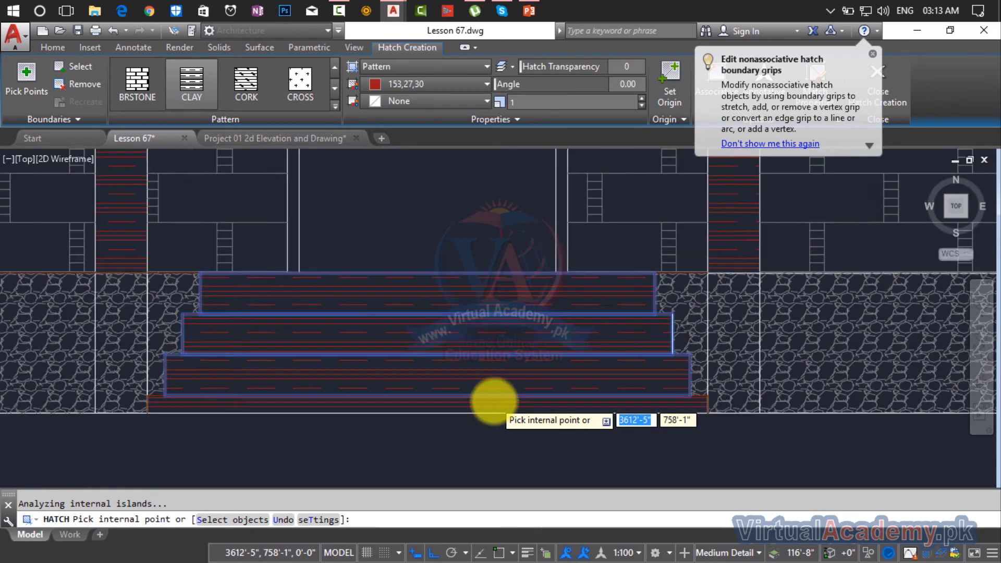
pyautogui.scroll(-8, 543, 348)
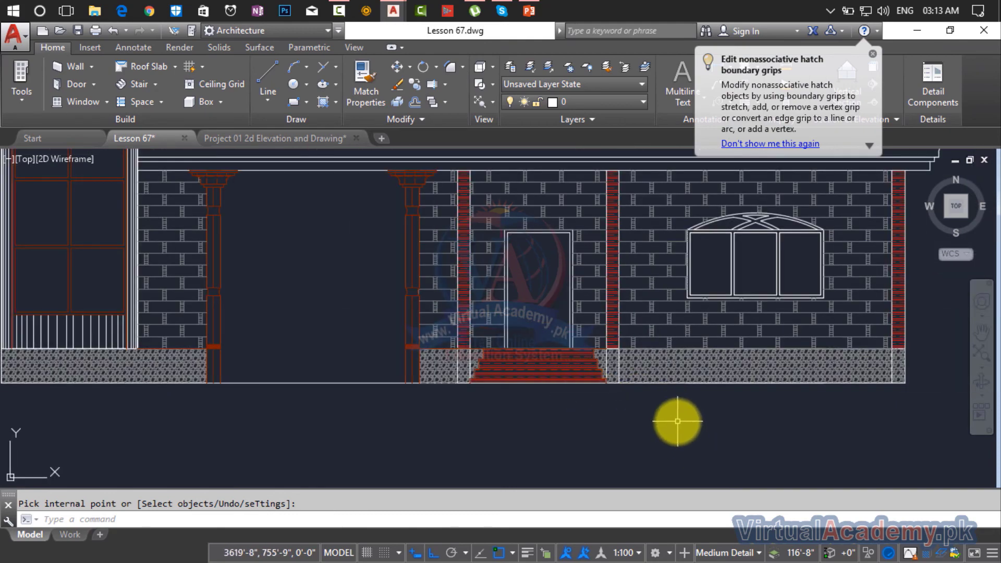
# - Hatch the bands of the cornice between the two floors with the JIS_STN_1E pattern in dark red 153,27,30
pyautogui.scroll(-3, 677, 420)
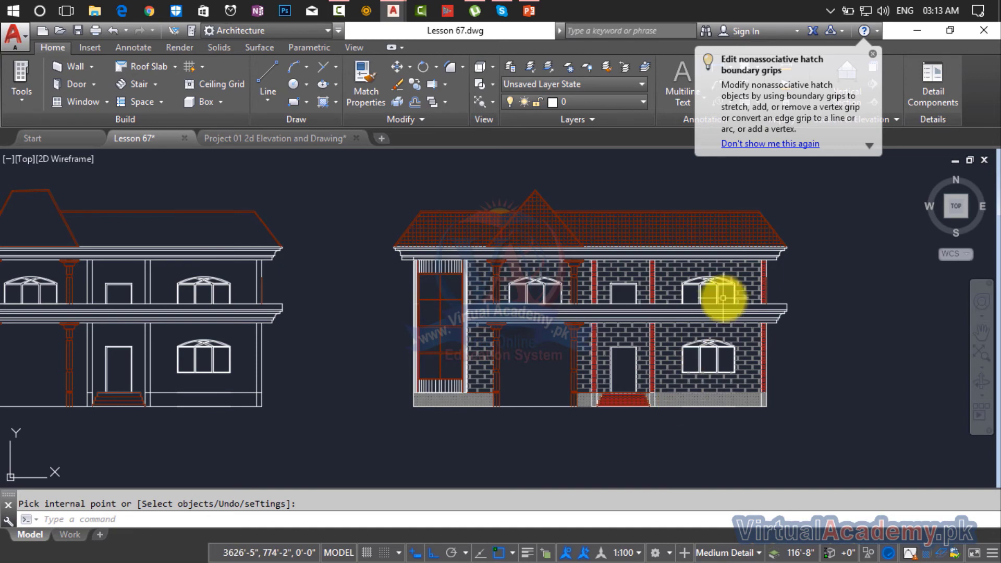
pyautogui.scroll(4, 722, 297)
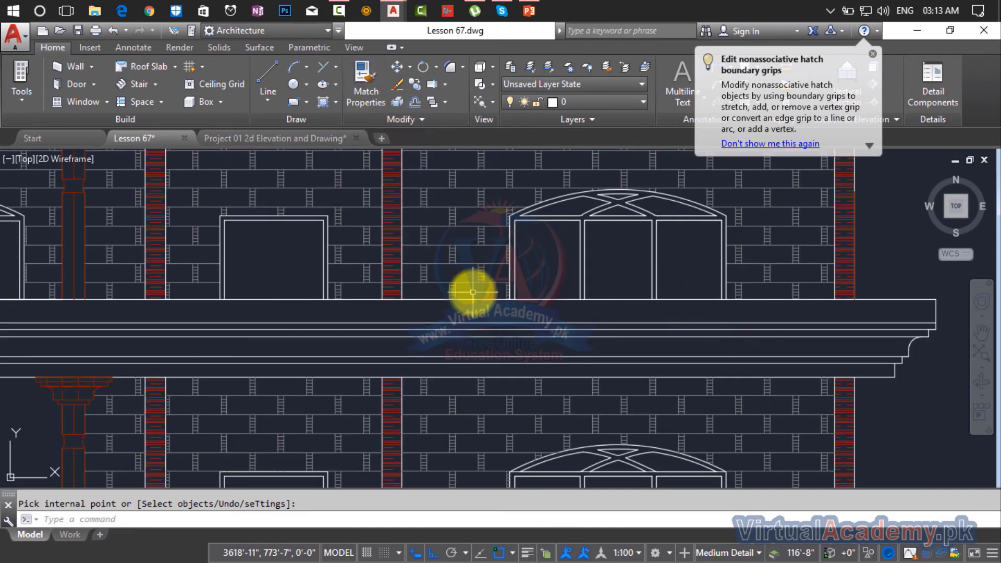
pyautogui.press('Return')
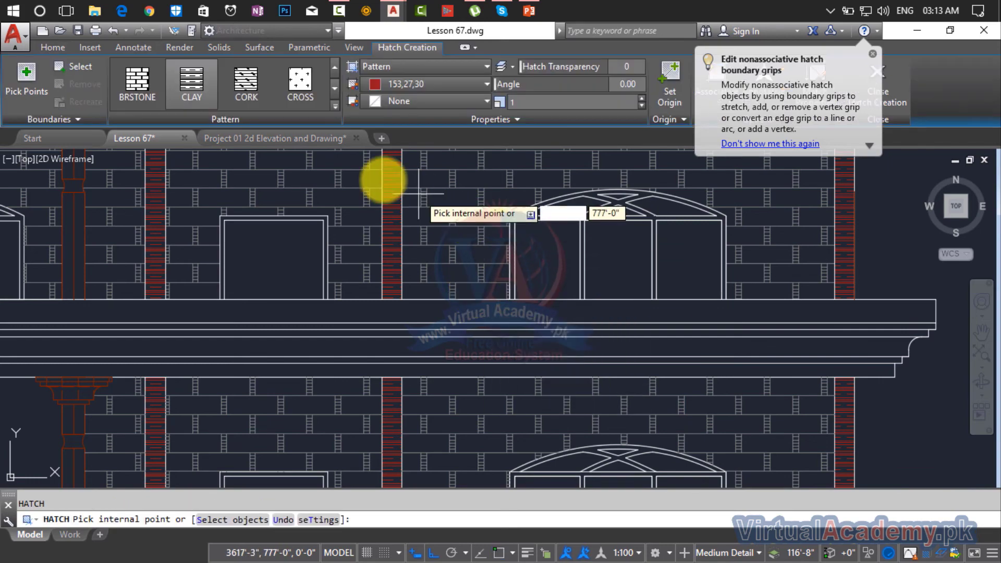
pyautogui.click(334, 106)
pyautogui.moveTo(335, 88); pyautogui.dragTo(334, 119)
pyautogui.click(297, 183)
pyautogui.click(446, 315)
pyautogui.click(444, 346)
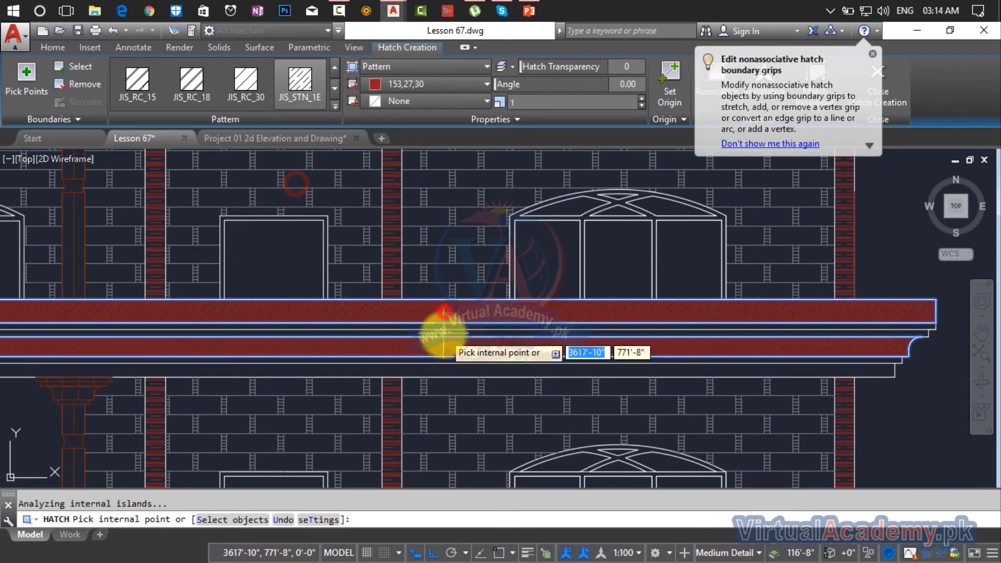
pyautogui.scroll(2, 444, 326)
pyautogui.click(444, 327)
pyautogui.click(443, 334)
pyautogui.click(436, 432)
pyautogui.click(436, 417)
# - Extend the JIS_STN_1E hatch to the wide middle band of the roof cornice and finish it
pyautogui.scroll(-5, 446, 381)
pyautogui.scroll(5, 424, 321)
pyautogui.click(424, 320)
pyautogui.click(424, 284)
pyautogui.click(615, 317)
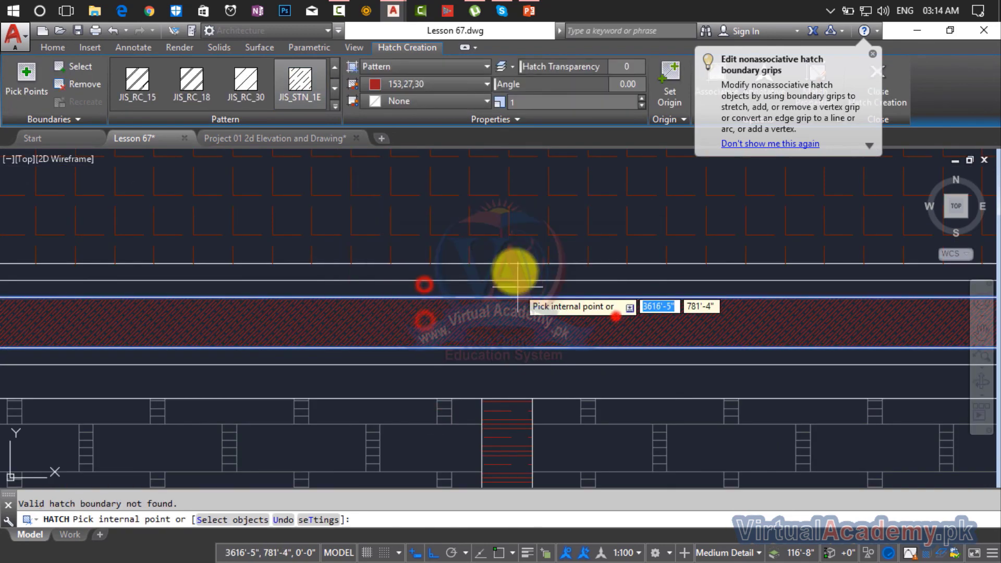
pyautogui.click(513, 273)
pyautogui.press('Return')
pyautogui.scroll(-5, 575, 322)
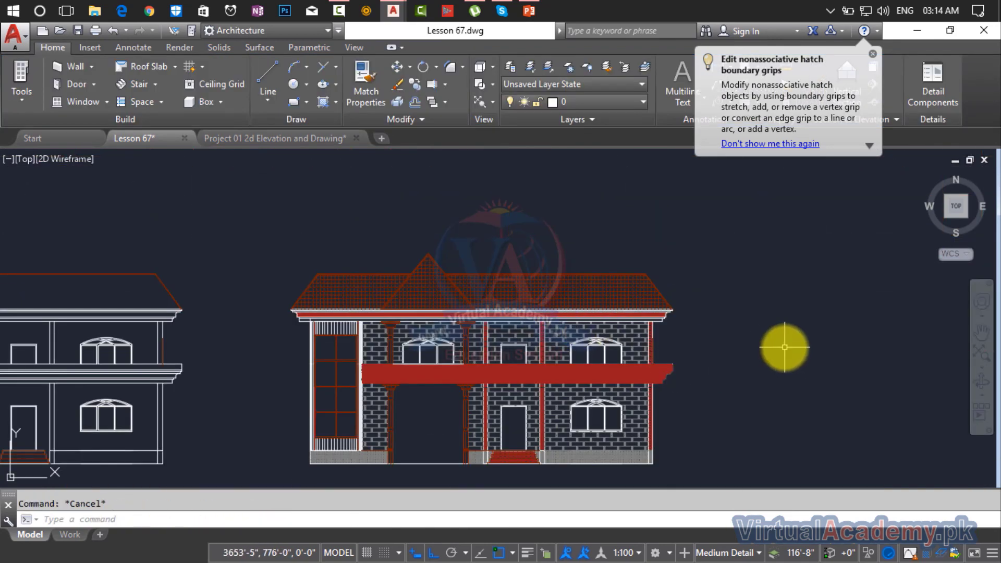
# - Erase the line between the two columns beneath the upper-floor arched window
pyautogui.scroll(5, 431, 351)
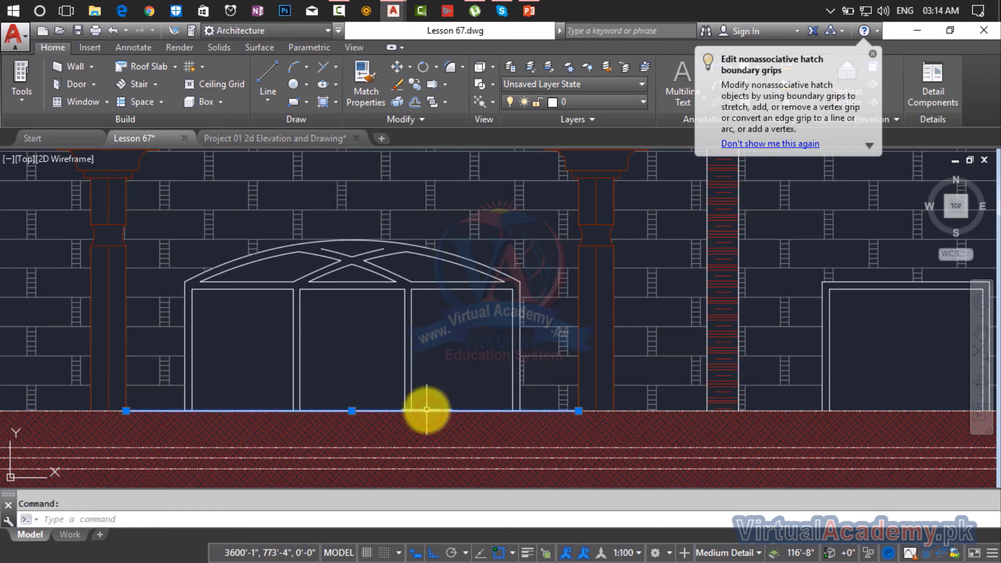
pyautogui.press('Delete')
pyautogui.scroll(-5, 487, 380)
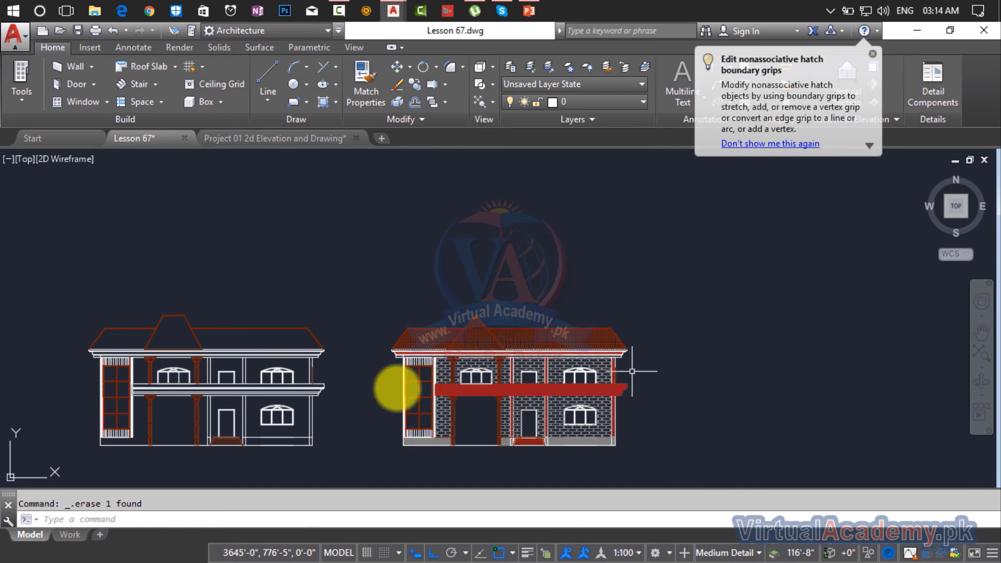
# - Start a new hatch for the tall glazed bay and set its fill type to Gradient
pyautogui.scroll(5, 470, 410)
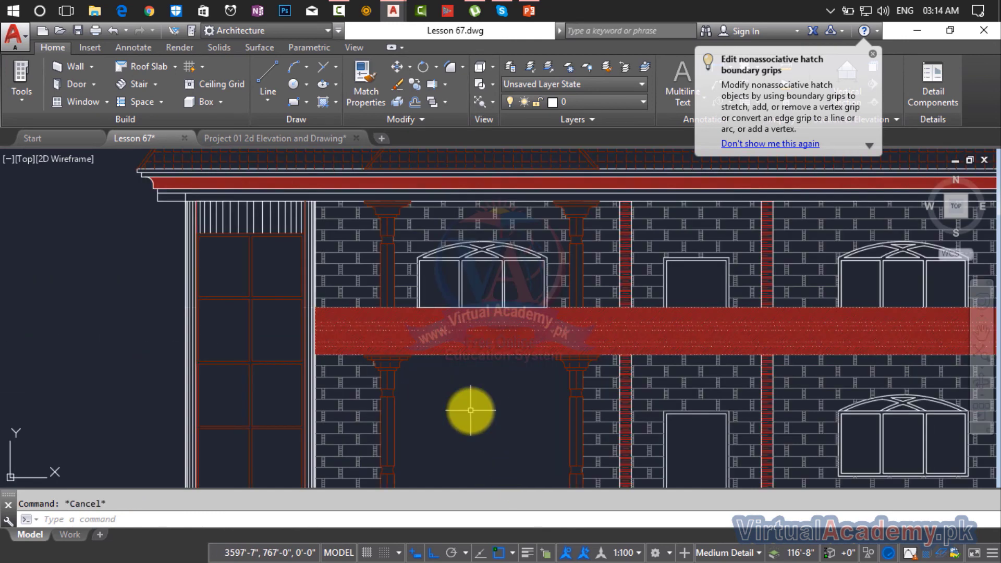
pyautogui.press('Return')
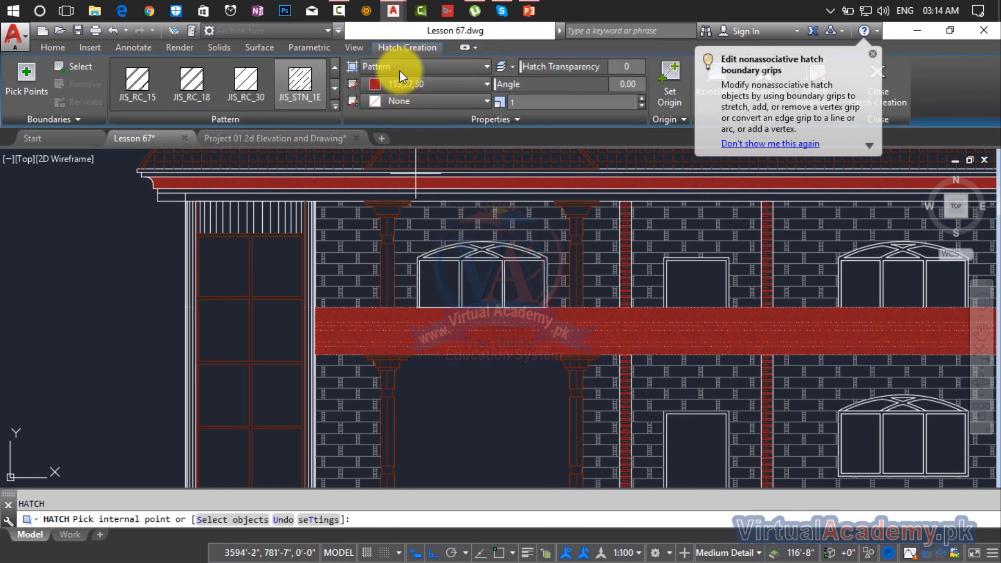
pyautogui.click(405, 84)
pyautogui.click(406, 86)
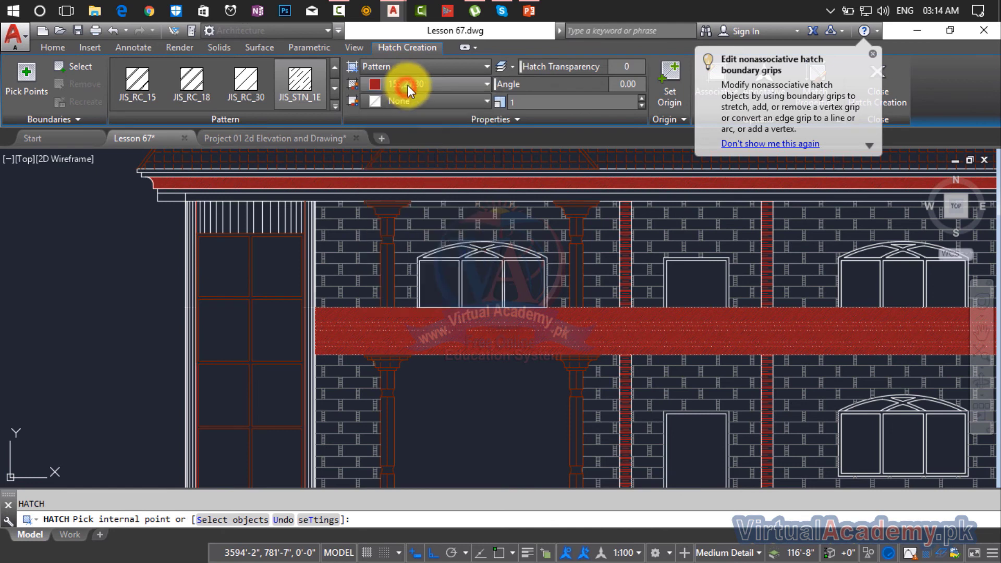
pyautogui.click(410, 68)
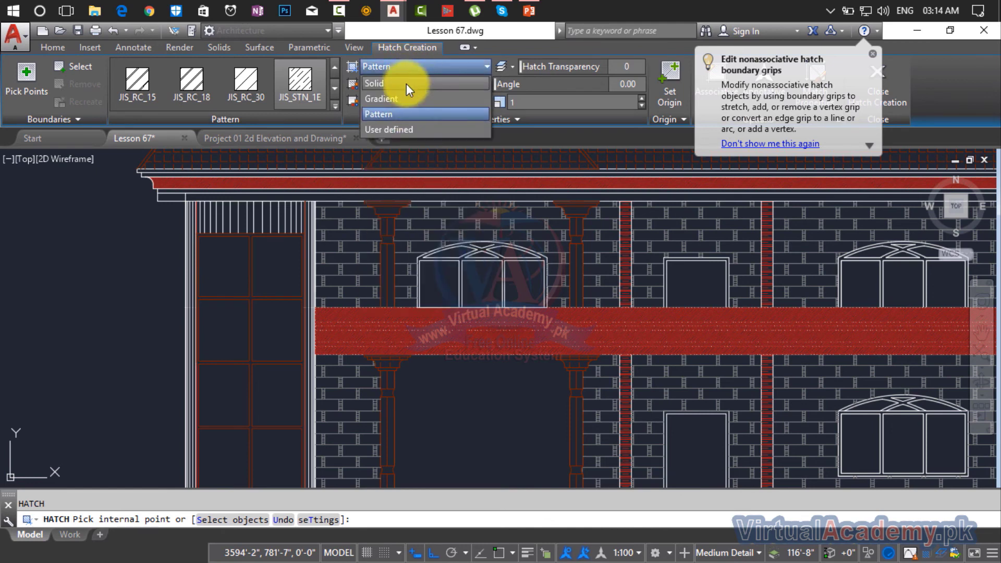
pyautogui.click(405, 83)
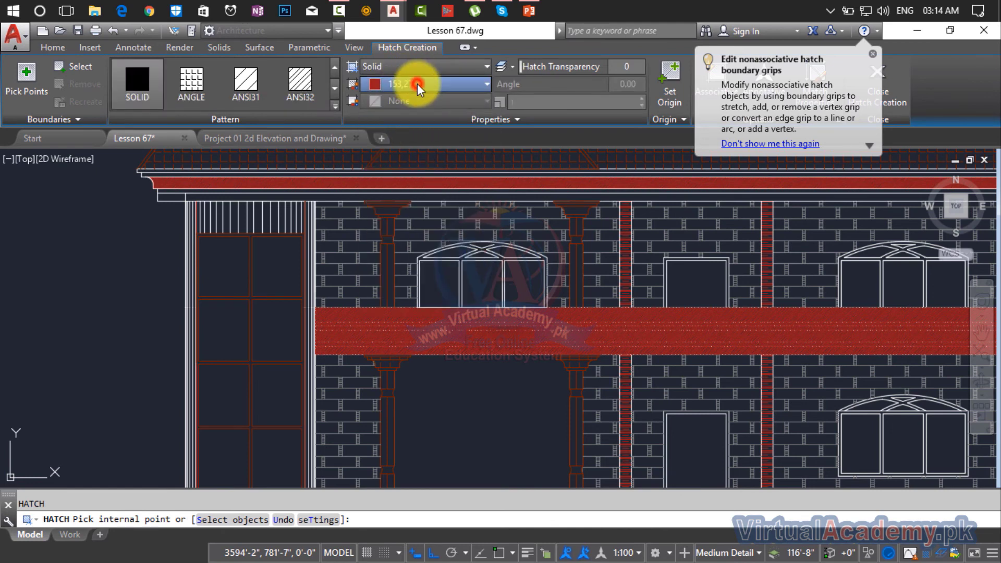
pyautogui.click(417, 83)
pyautogui.click(418, 73)
pyautogui.click(418, 70)
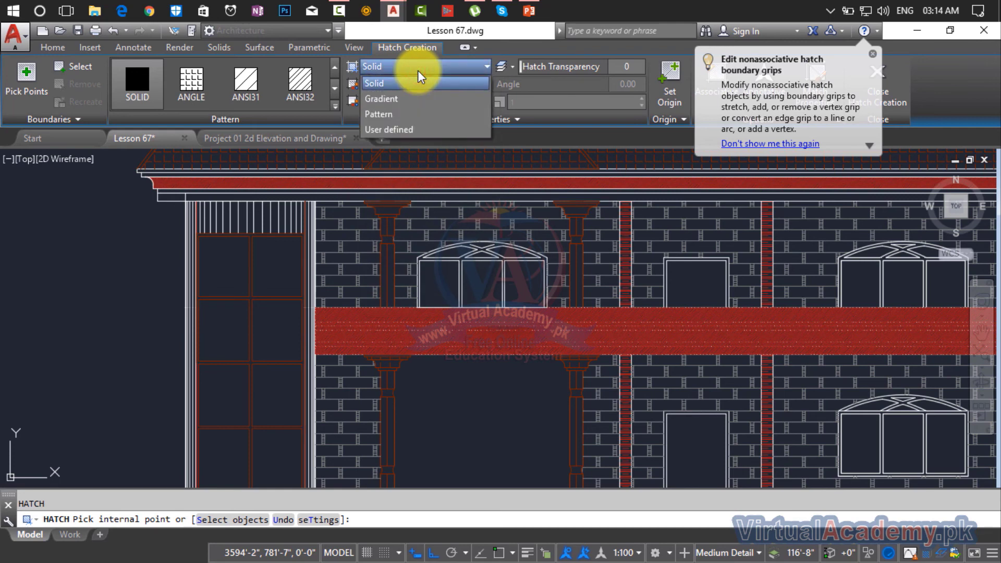
pyautogui.click(412, 97)
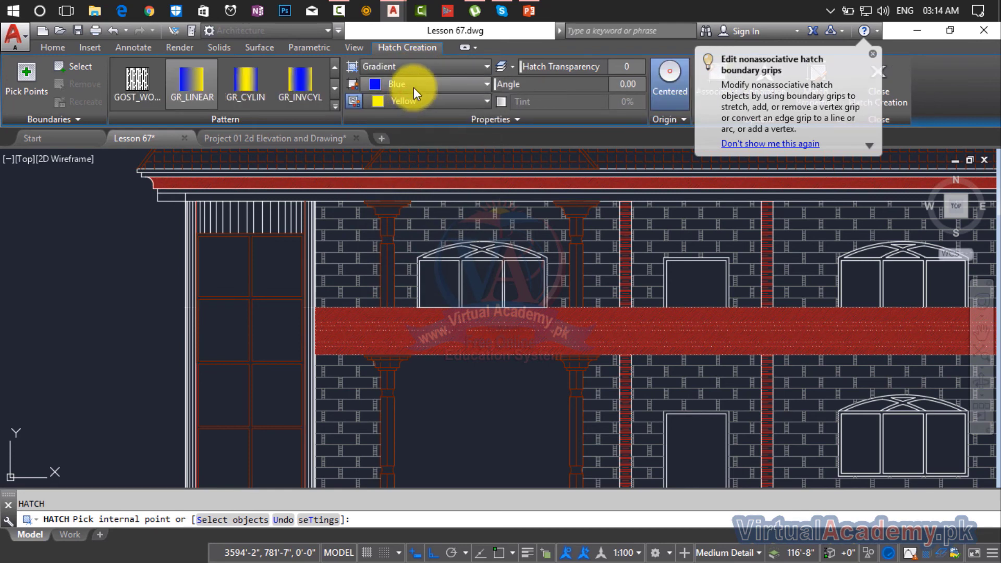
# - Choose the GR_INVCUR gradient and set its first colour to dark red 153,27,30
pyautogui.click(333, 93)
pyautogui.click(332, 98)
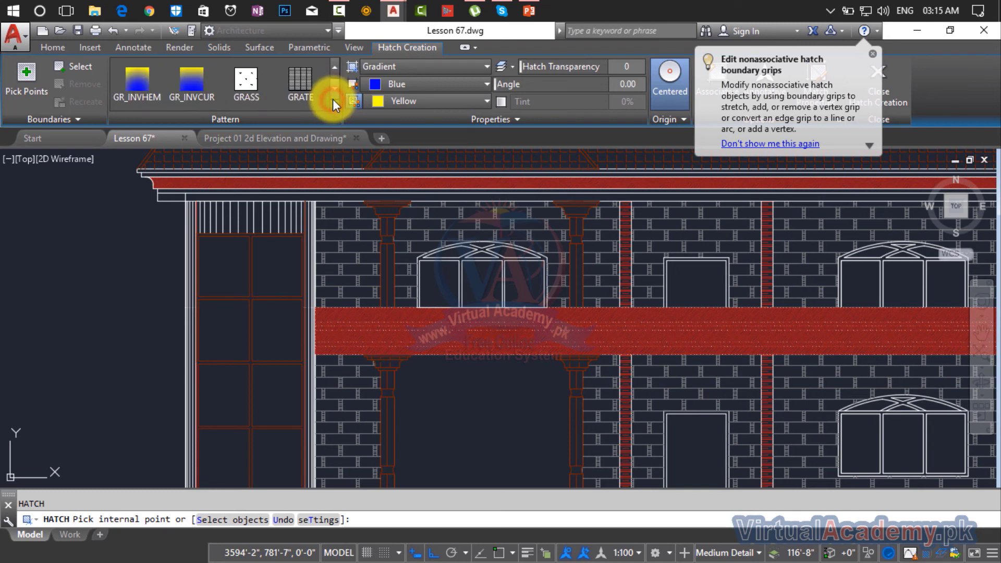
pyautogui.click(199, 84)
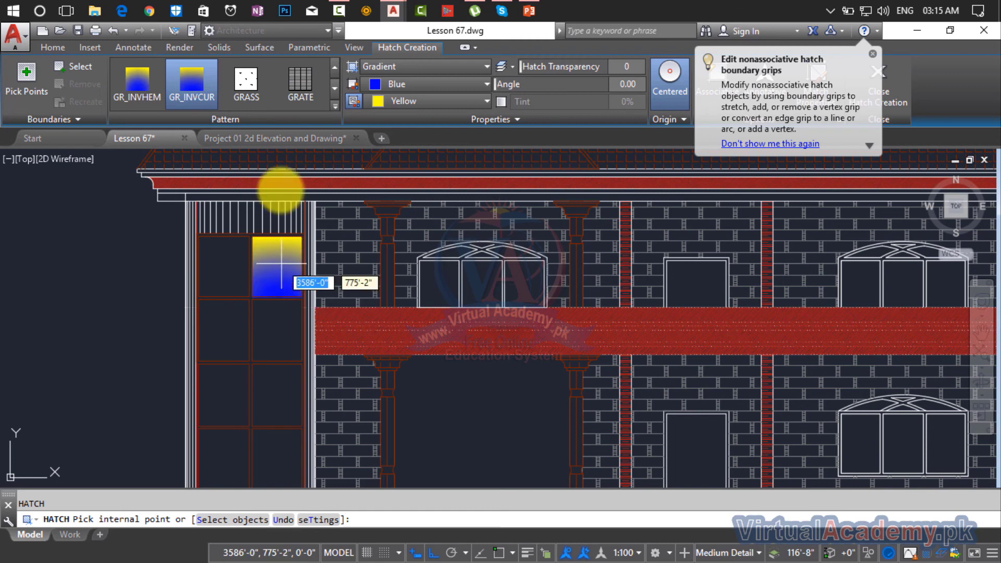
pyautogui.click(377, 86)
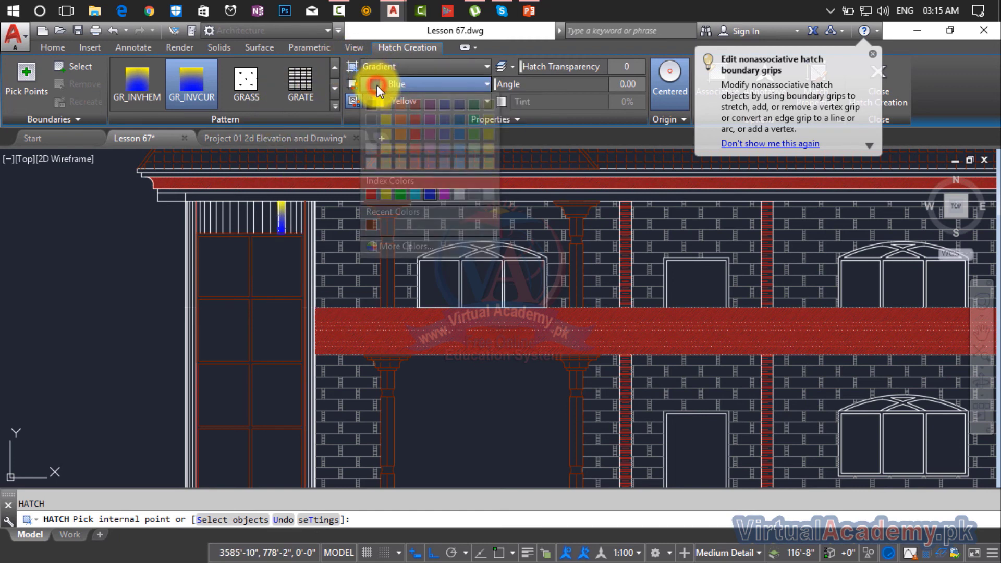
pyautogui.click(414, 104)
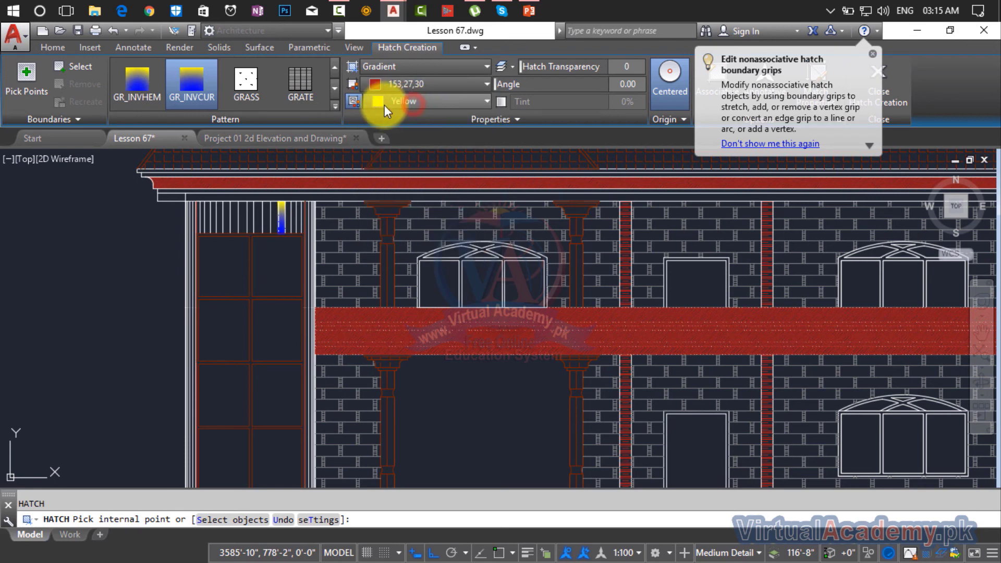
# - Fill all eight panes of the tall glazed bay with the red-to-yellow gradient
pyautogui.click(276, 263)
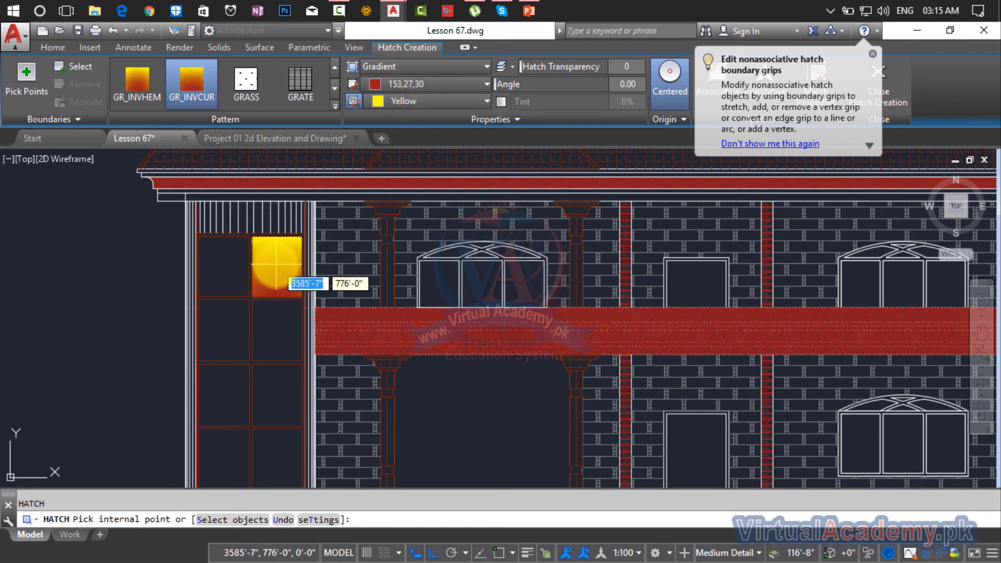
pyautogui.click(210, 266)
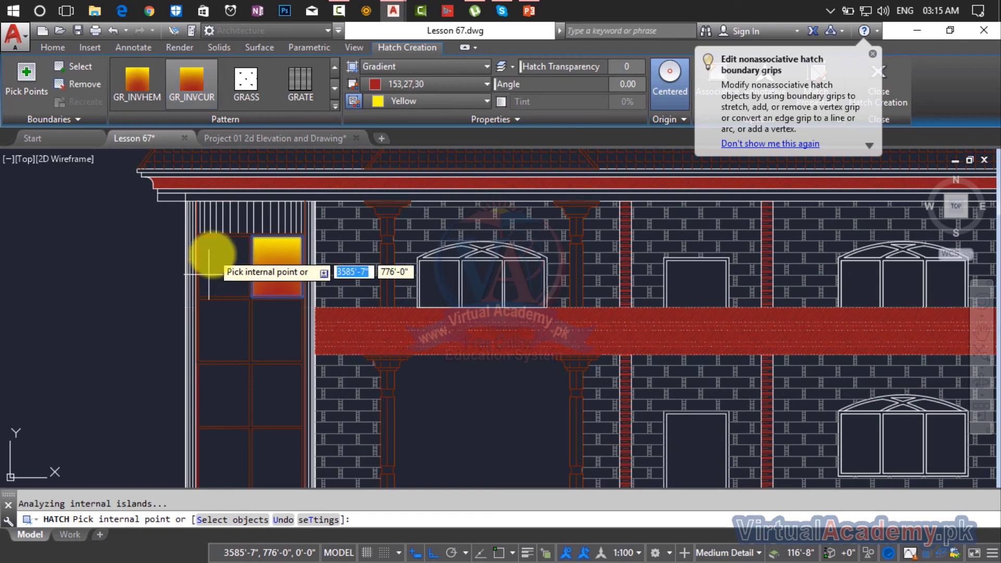
pyautogui.click(213, 336)
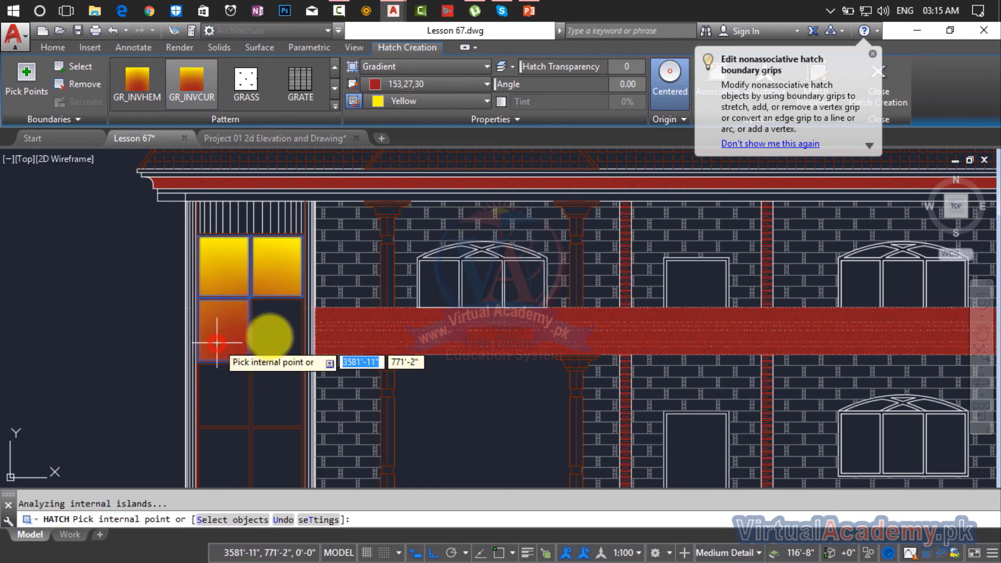
pyautogui.click(280, 333)
pyautogui.moveTo(281, 333); pyautogui.dragTo(344, 157, button='middle')
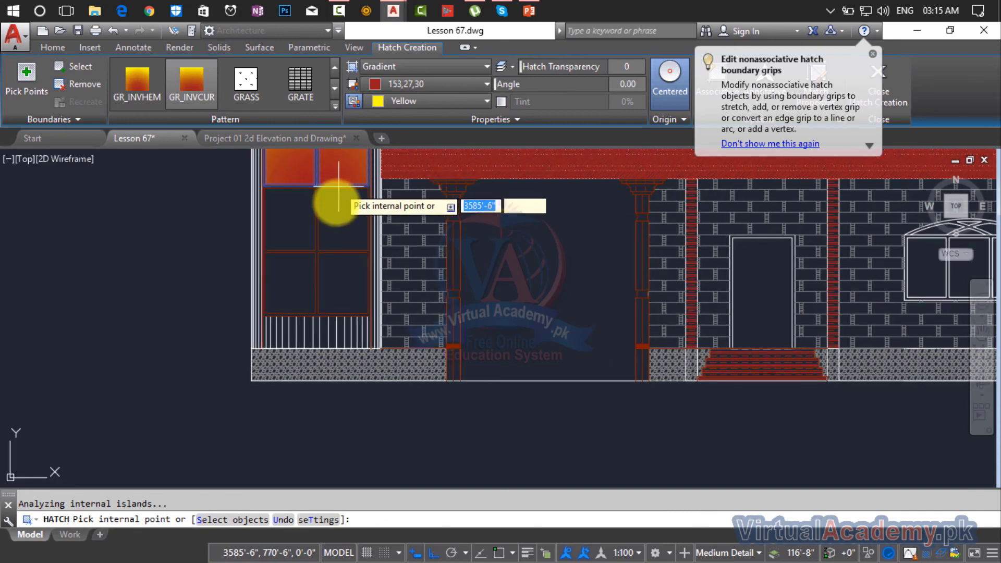
pyautogui.click(338, 216)
pyautogui.click(290, 219)
pyautogui.click(291, 275)
pyautogui.click(341, 282)
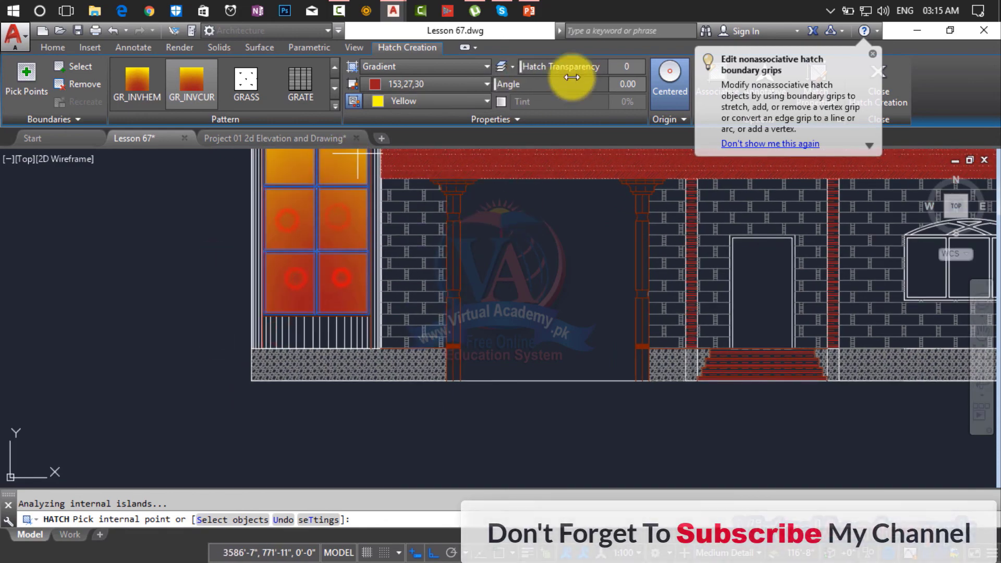
# - Try the same gradient on the three panes of the upper-floor arched window between the columns
pyautogui.click(364, 321)
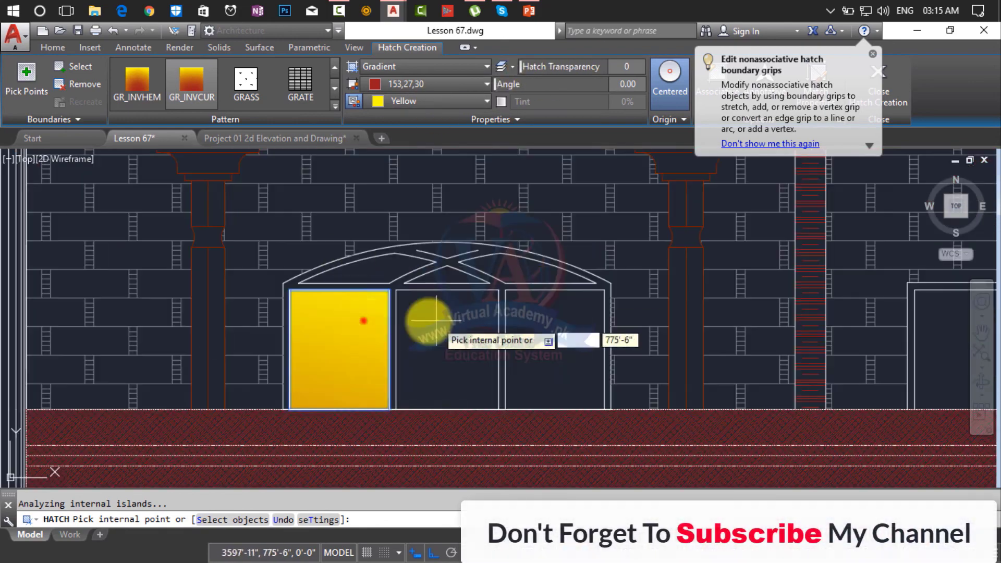
pyautogui.click(436, 319)
pyautogui.click(542, 320)
# - Fill the panes of all three arched windows with a Solid hatch in dark red 153,27,30
pyautogui.click(447, 101)
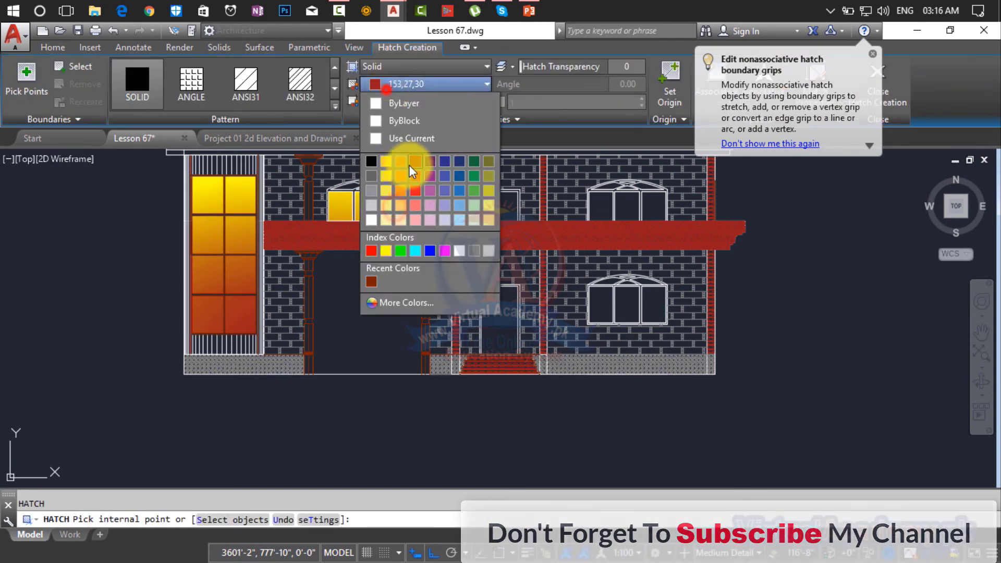
pyautogui.click(342, 206)
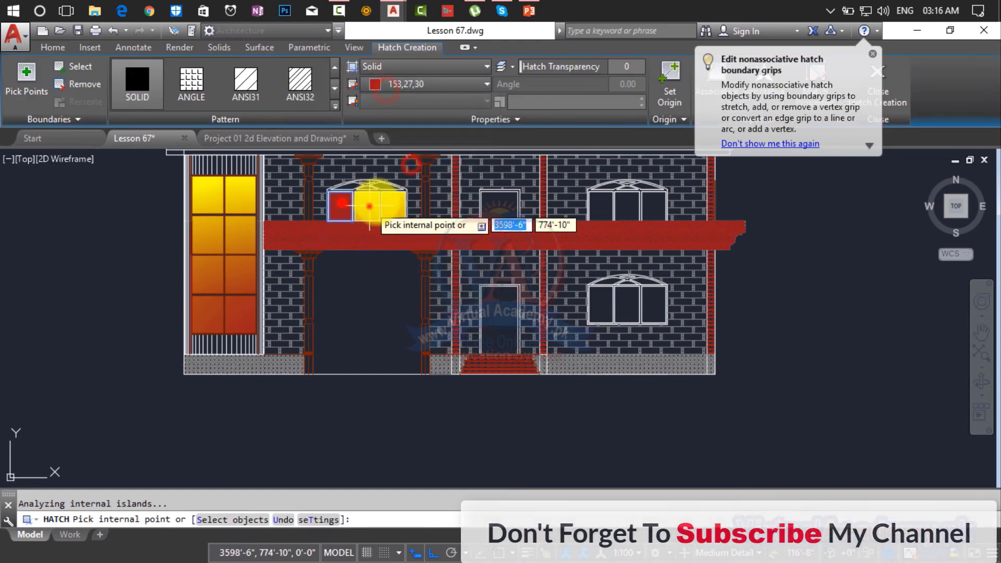
pyautogui.click(368, 206)
pyautogui.click(401, 207)
pyautogui.click(599, 201)
pyautogui.click(631, 203)
pyautogui.click(654, 206)
pyautogui.click(653, 305)
pyautogui.click(627, 305)
pyautogui.click(600, 305)
pyautogui.press('Return')
# - Fill the frame of the arched window between the upper columns with a Solid hatch in purple 169,83,160
pyautogui.scroll(6, 364, 180)
pyautogui.press('Return')
pyautogui.click(398, 84)
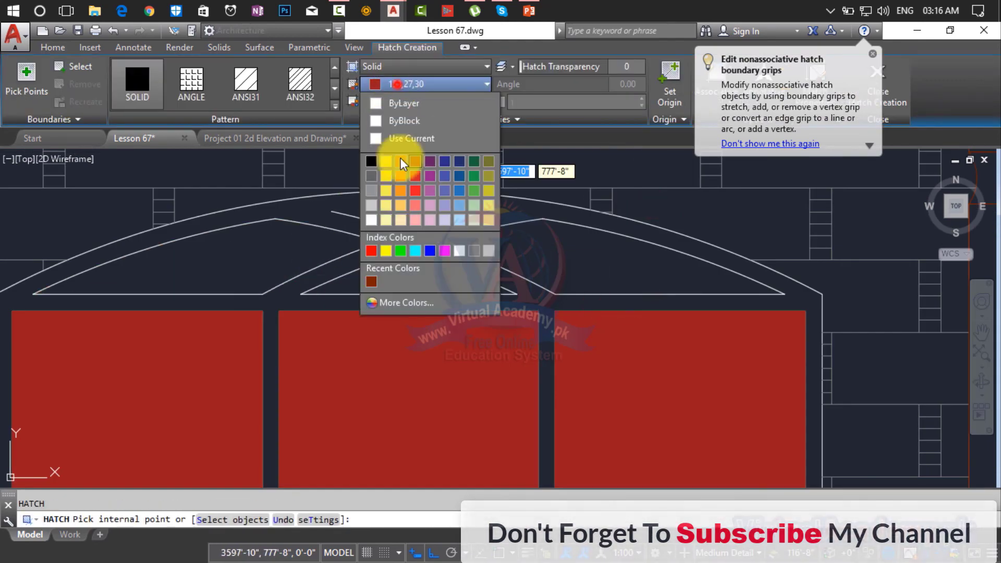
pyautogui.click(435, 193)
pyautogui.click(375, 219)
pyautogui.press('Return')
# - Apply the purple solid fill to the frame and arch of the upper-floor arched window in the far bay
pyautogui.scroll(-3, 411, 223)
pyautogui.moveTo(786, 272); pyautogui.dragTo(626, 259, button='middle')
pyautogui.scroll(3, 572, 215)
pyautogui.press('Return')
pyautogui.click(572, 215)
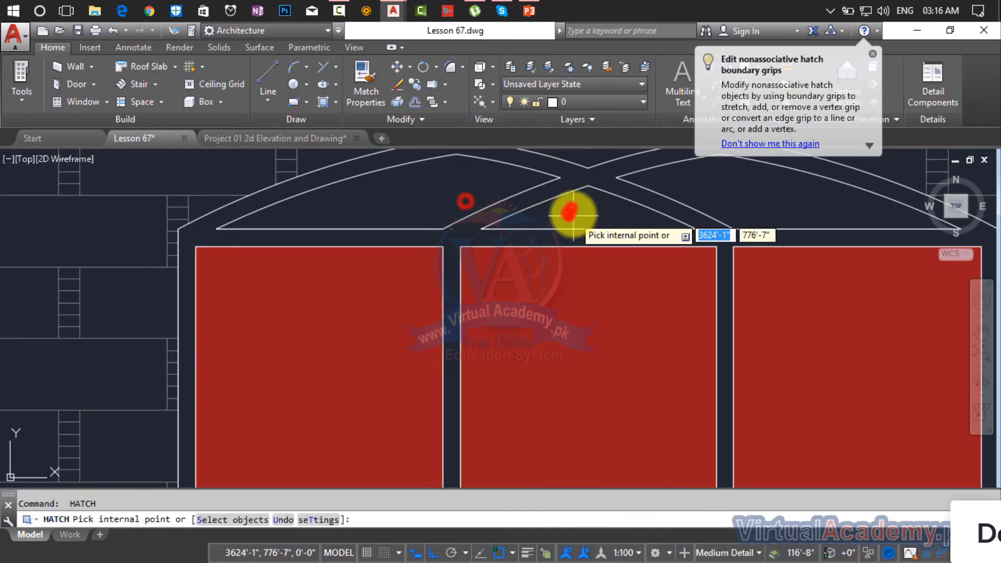
pyautogui.click(378, 180)
pyautogui.scroll(2, 292, 261)
pyautogui.click(608, 329)
pyautogui.click(360, 296)
pyautogui.press('Return')
# - Apply the purple solid fill to the frame of the ground-floor arched window
pyautogui.scroll(-5, 422, 232)
pyautogui.scroll(3, 619, 232)
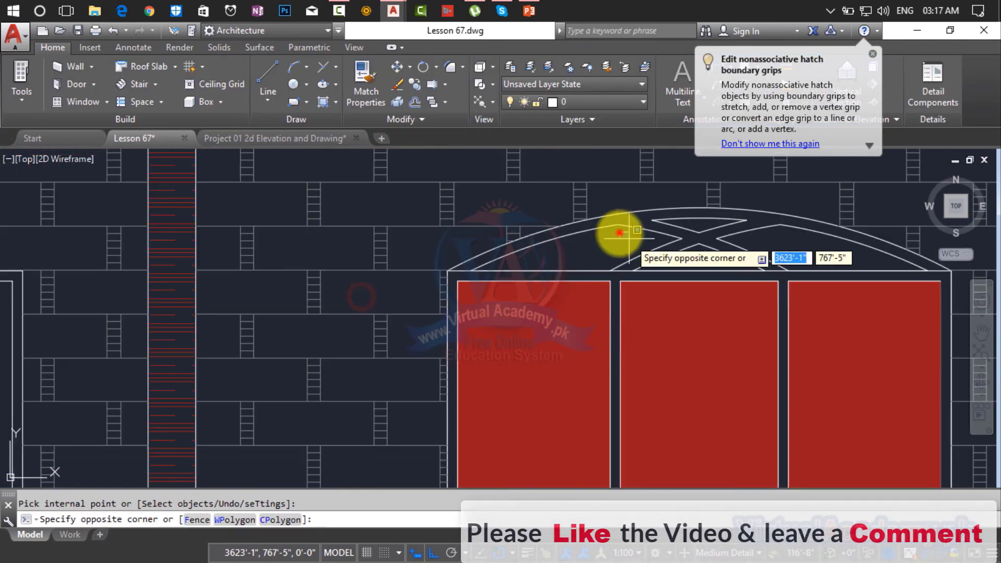
pyautogui.press('Return')
pyautogui.click(620, 247)
pyautogui.press('Return')
pyautogui.press('Escape')
# - Hatch the ground-floor door and the opening above it with the PLAST pattern in olive 114,116,48
pyautogui.scroll(-5, 756, 260)
pyautogui.press('Return')
pyautogui.click(335, 106)
pyautogui.moveTo(334, 68); pyautogui.dragTo(334, 194)
pyautogui.click(236, 167)
pyautogui.click(447, 84)
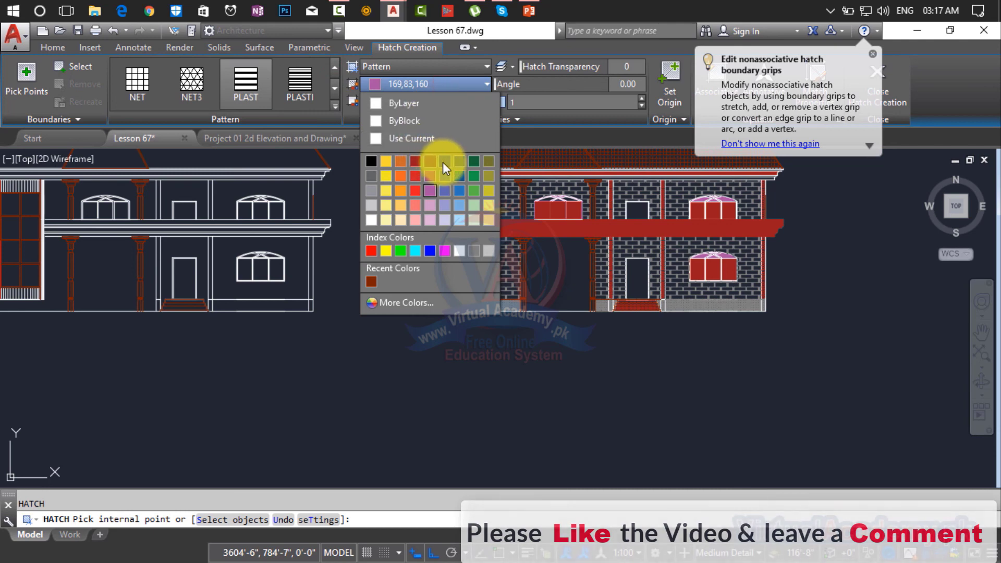
pyautogui.click(488, 162)
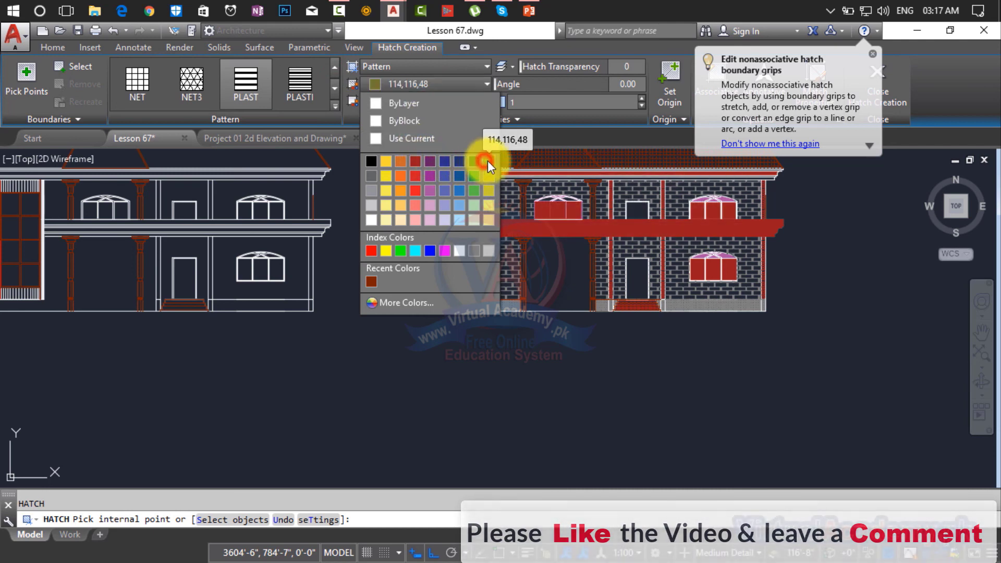
pyautogui.click(633, 280)
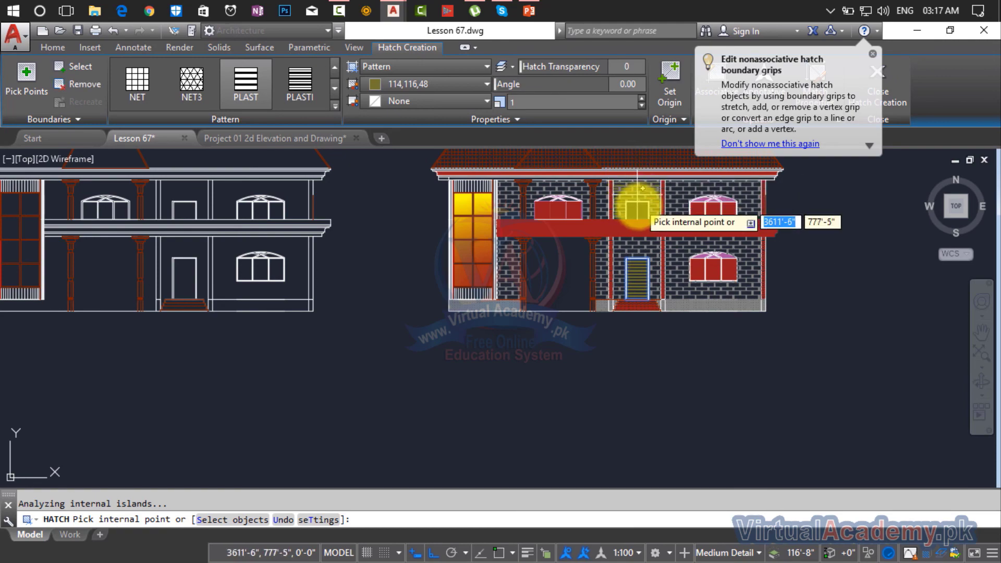
pyautogui.click(638, 212)
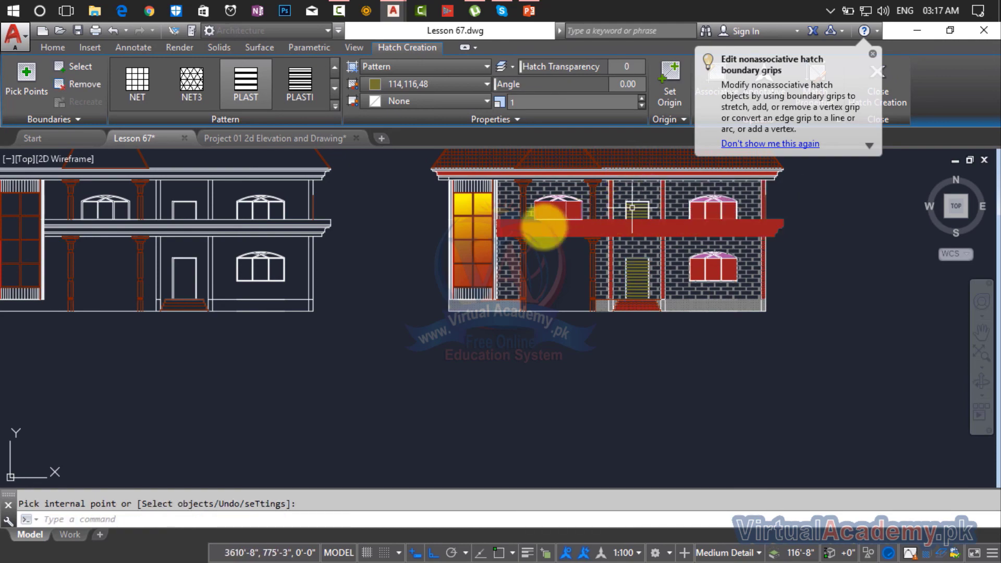
pyautogui.press('Return')
# - Erase the line along the bottom edge of the arched window between the upper columns
pyautogui.scroll(8, 556, 224)
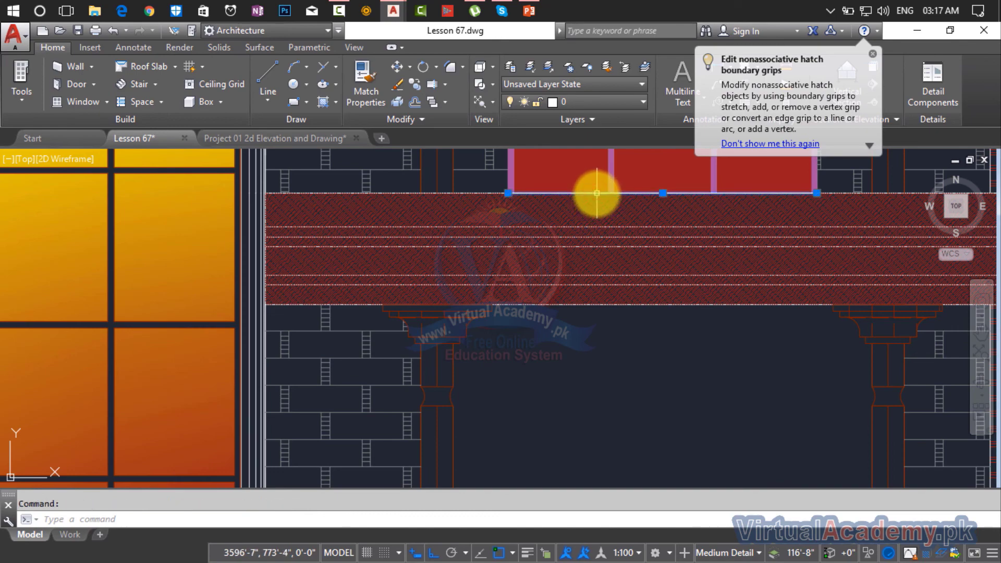
pyautogui.scroll(-8, 597, 194)
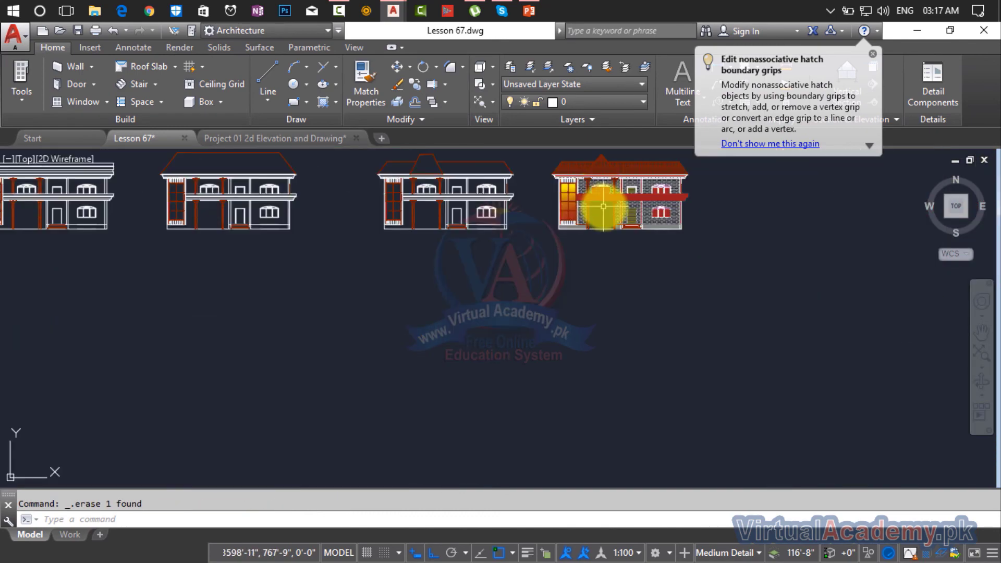
pyautogui.scroll(5, 495, 250)
pyautogui.press('Escape')
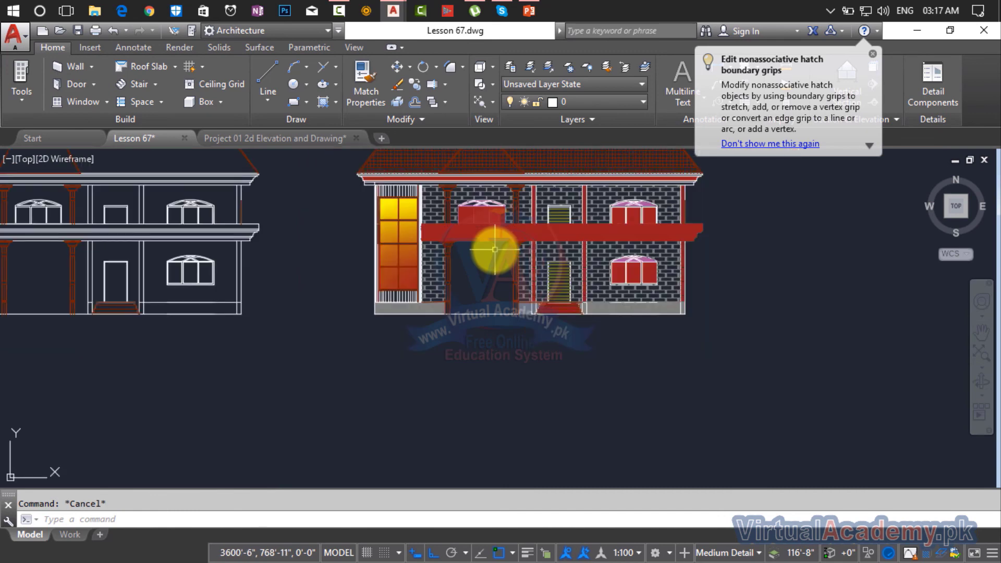
# - With Ortho off, draw a slanted three-line ground outline beneath the hatched elevation, joining its two base corners, with a front edge about 75' long
pyautogui.moveTo(494, 250); pyautogui.dragTo(493, 228, button='middle')
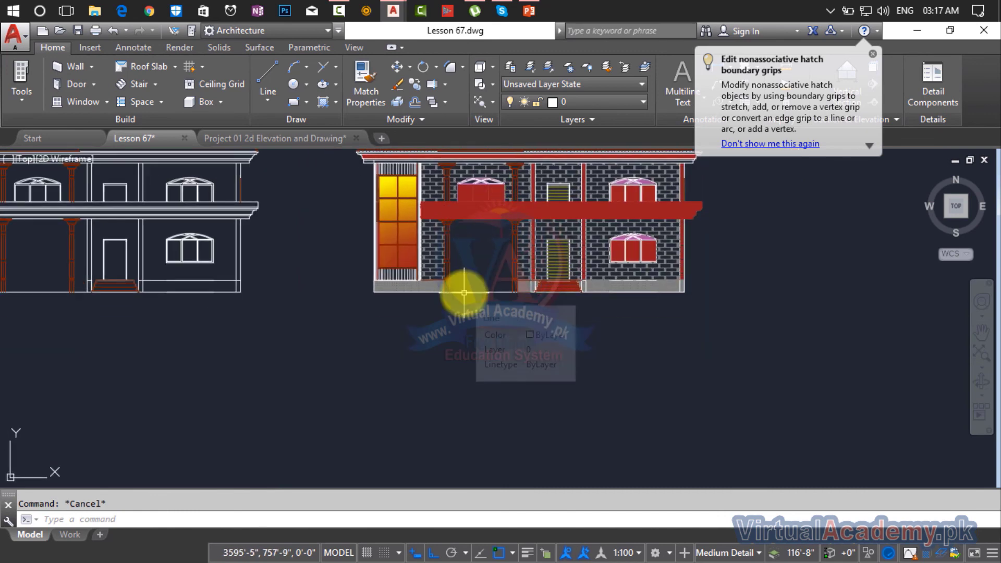
pyautogui.write('rec')
pyautogui.press('Escape')
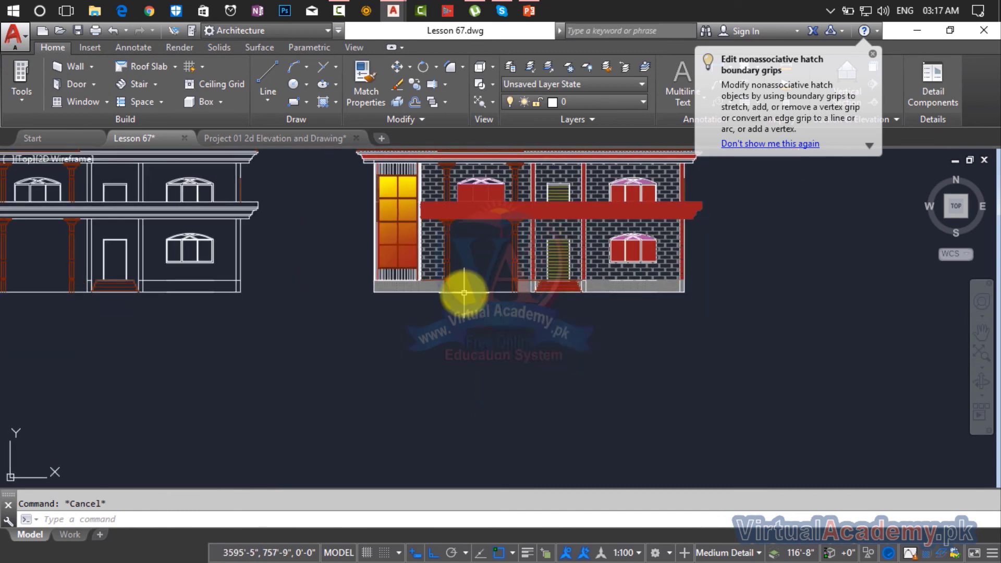
pyautogui.write('l')
pyautogui.press('Return')
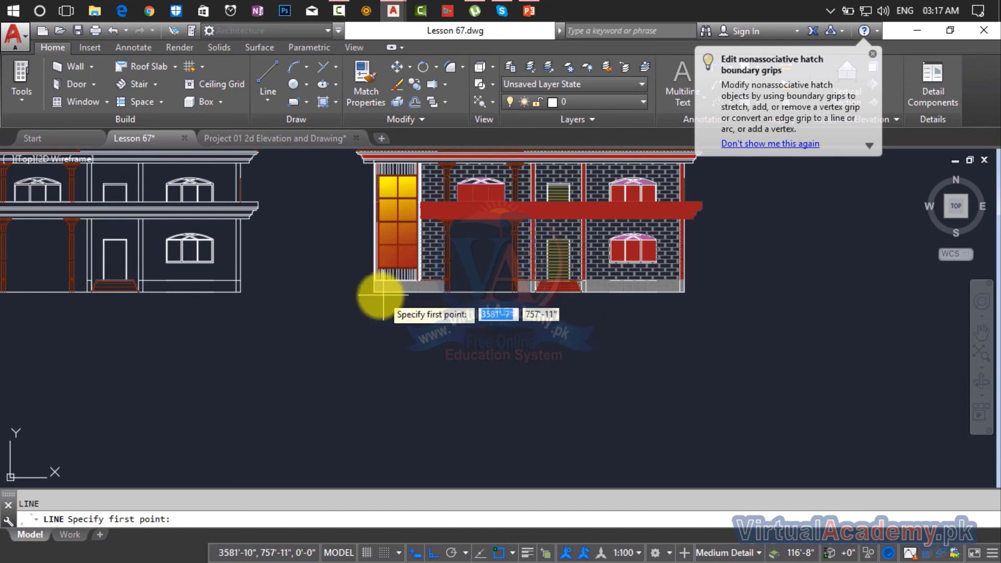
pyautogui.click(374, 291)
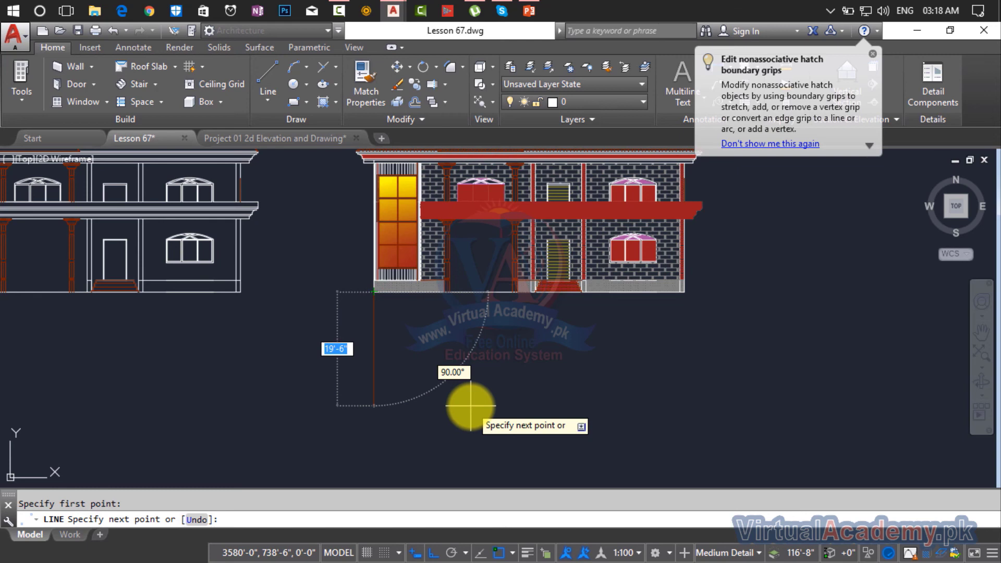
pyautogui.press('F8')
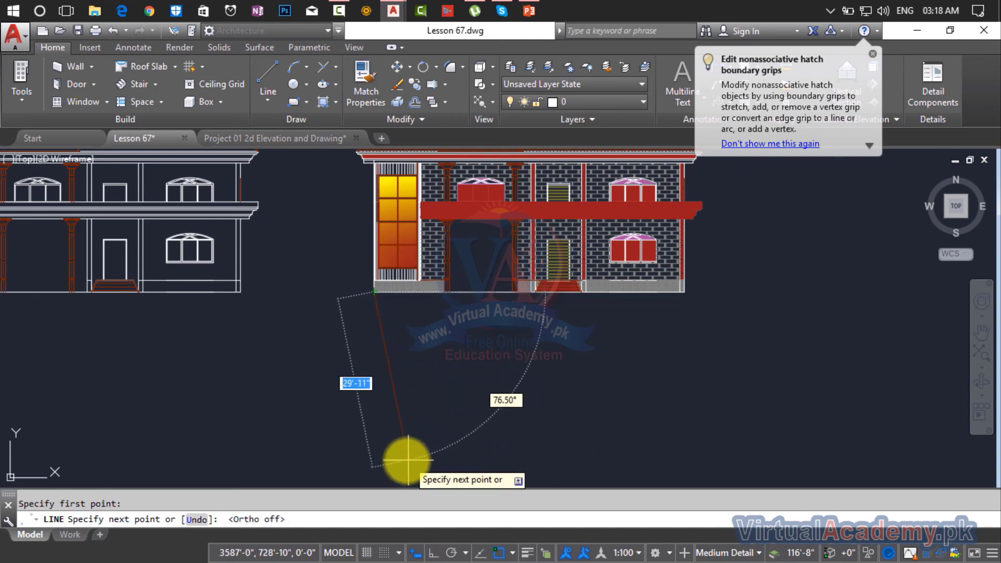
pyautogui.moveTo(412, 445); pyautogui.dragTo(409, 339, button='middle')
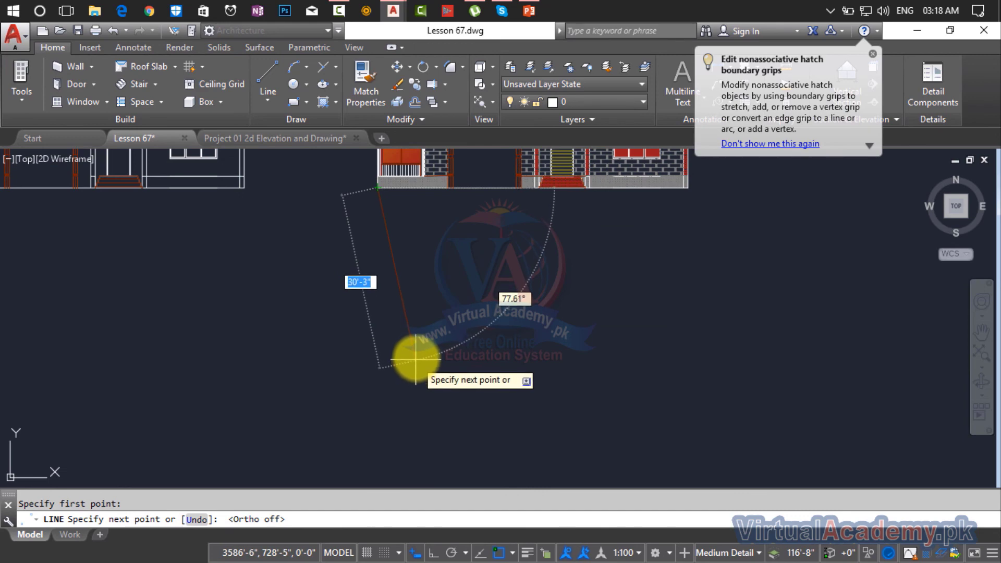
pyautogui.click(419, 346)
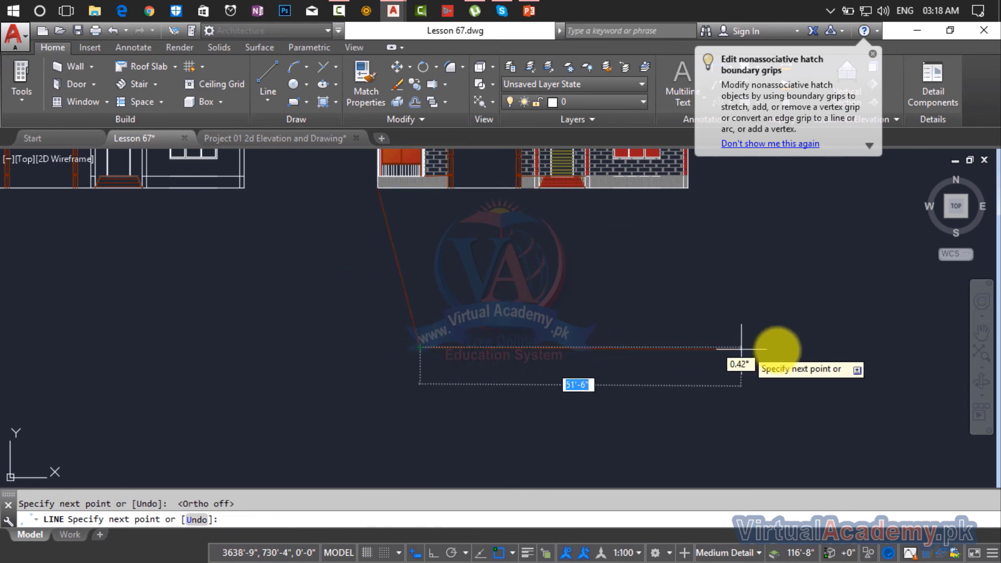
pyautogui.click(863, 346)
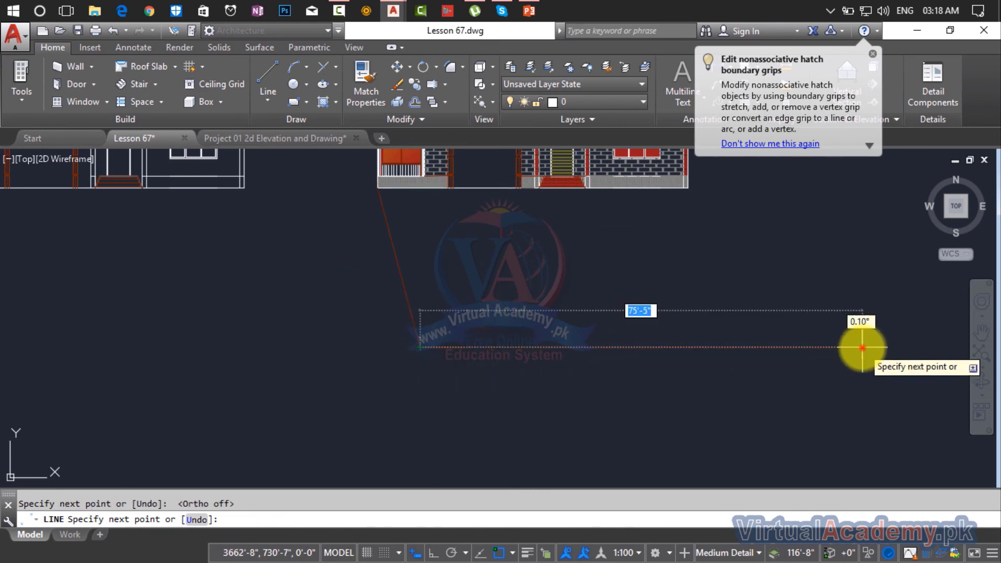
pyautogui.click(690, 191)
pyautogui.press('Return')
pyautogui.scroll(-2, 663, 339)
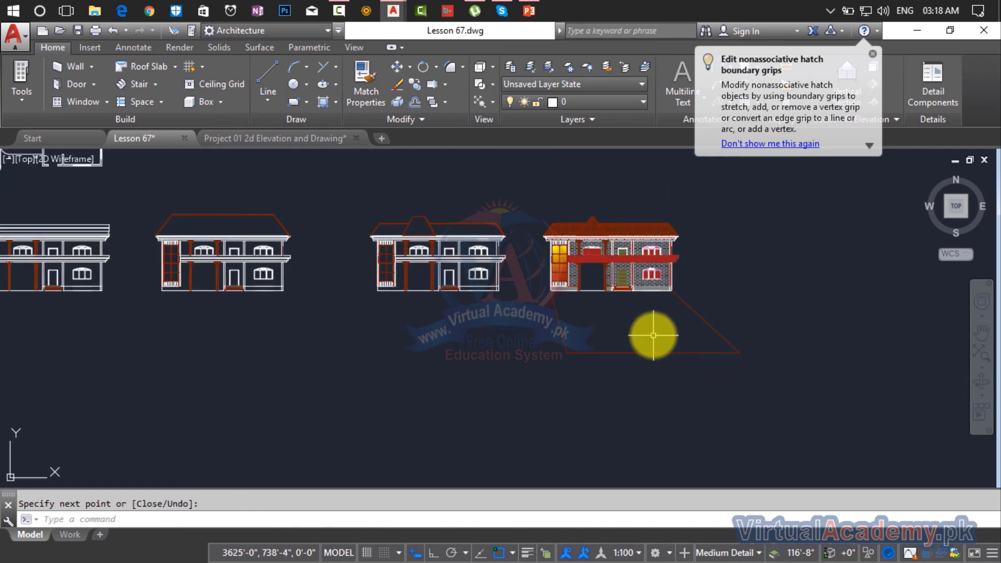
# - Fill the slanted ground area beneath the hatched elevation with a solid hatch in dark green 19,103,52
pyautogui.scroll(2, 631, 309)
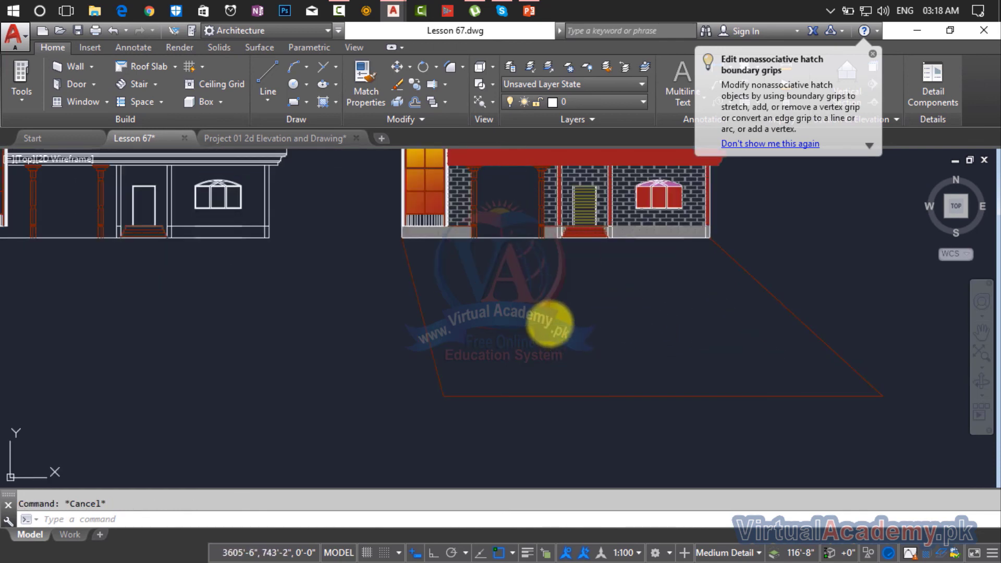
pyautogui.write('h')
pyautogui.press('Return')
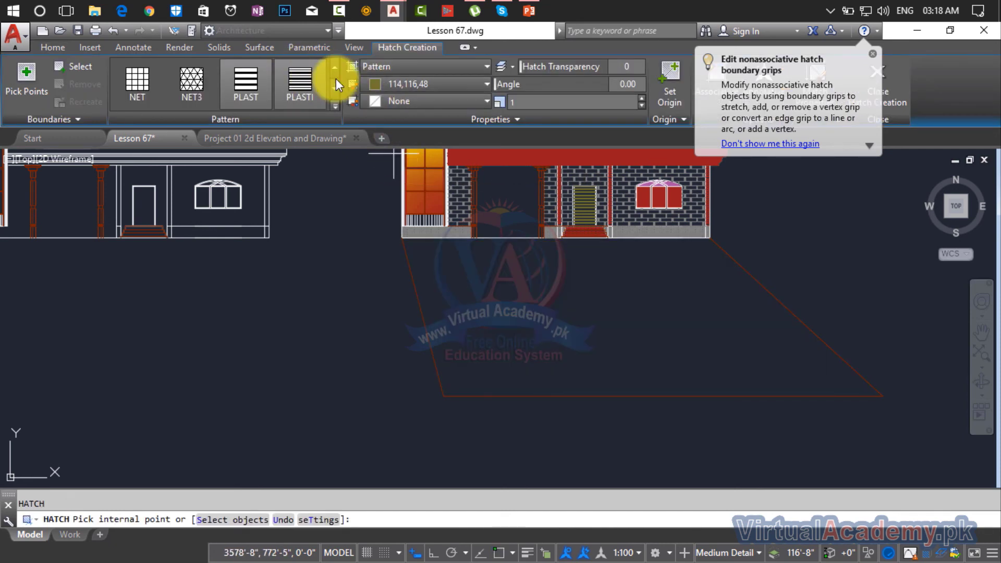
pyautogui.click(390, 71)
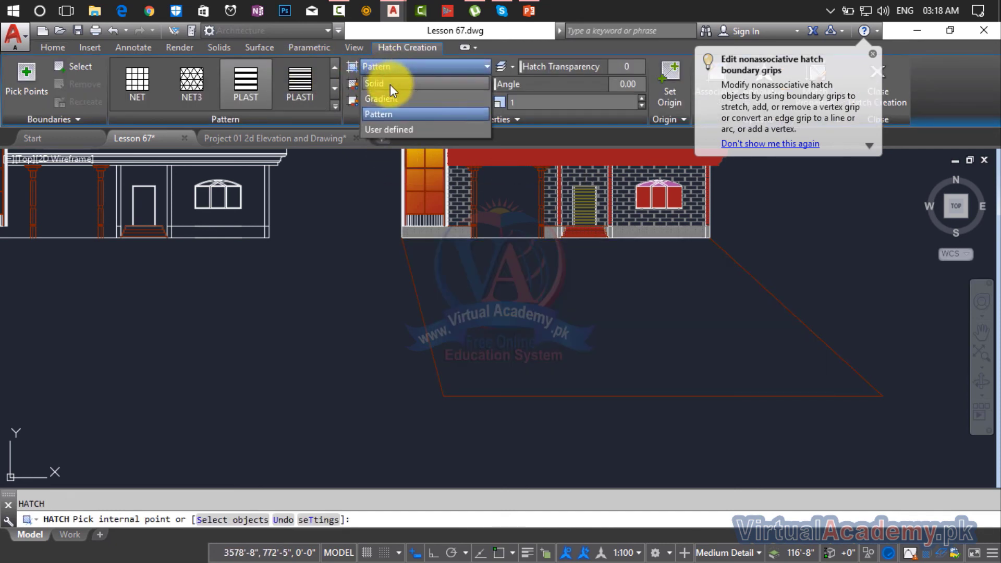
pyautogui.click(390, 84)
pyautogui.click(414, 86)
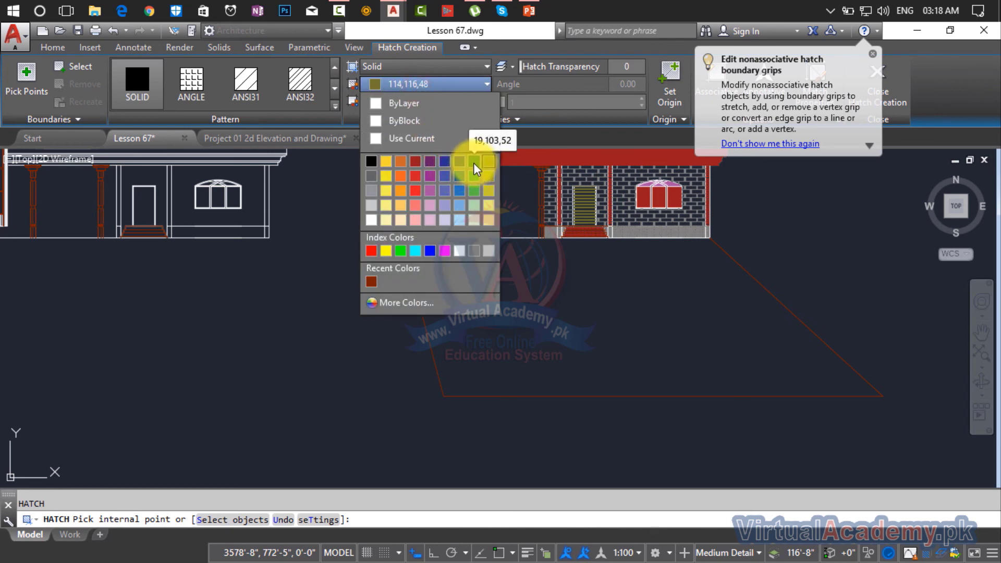
pyautogui.click(476, 178)
pyautogui.click(568, 330)
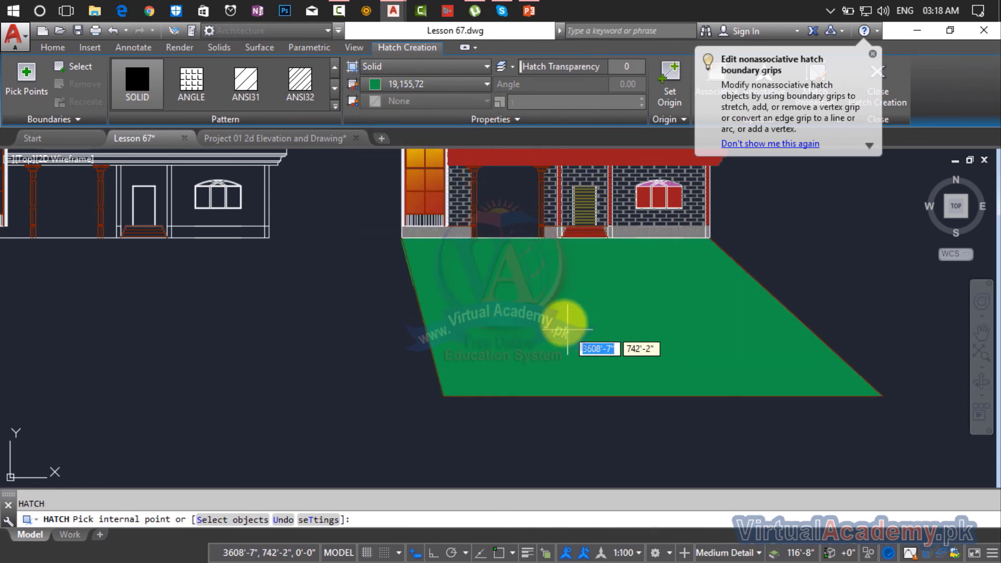
pyautogui.click(440, 85)
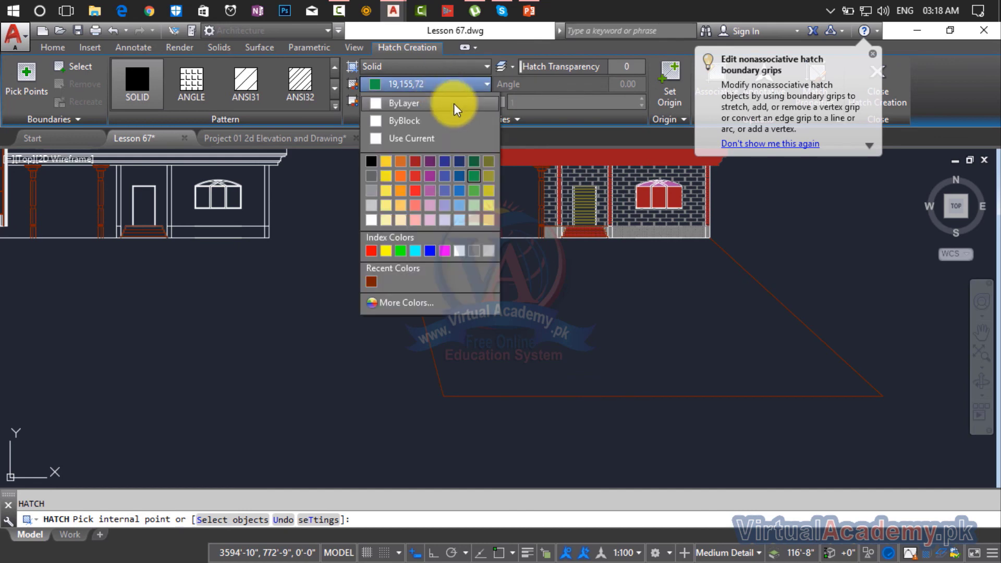
pyautogui.click(473, 162)
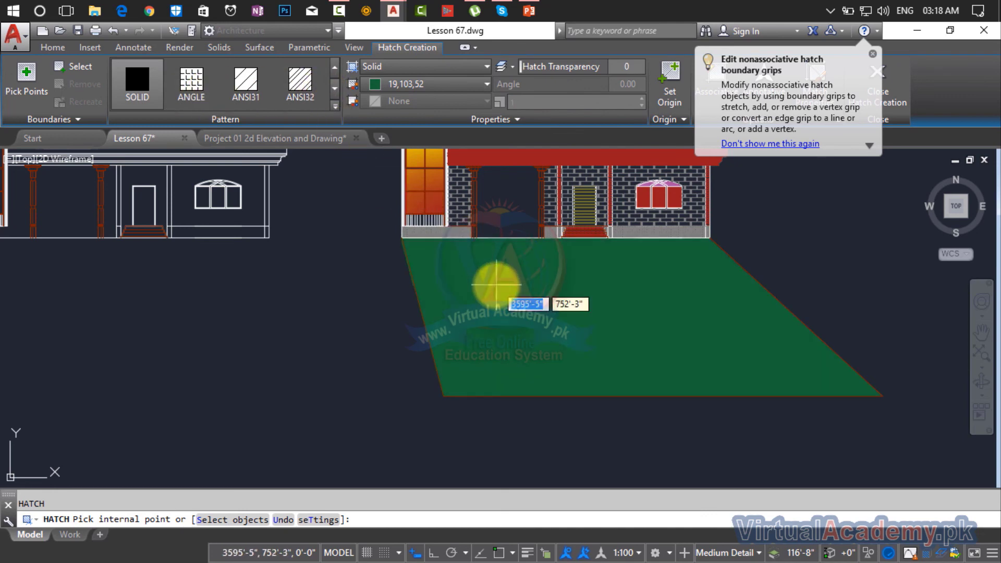
pyautogui.click(497, 286)
pyautogui.press('Escape')
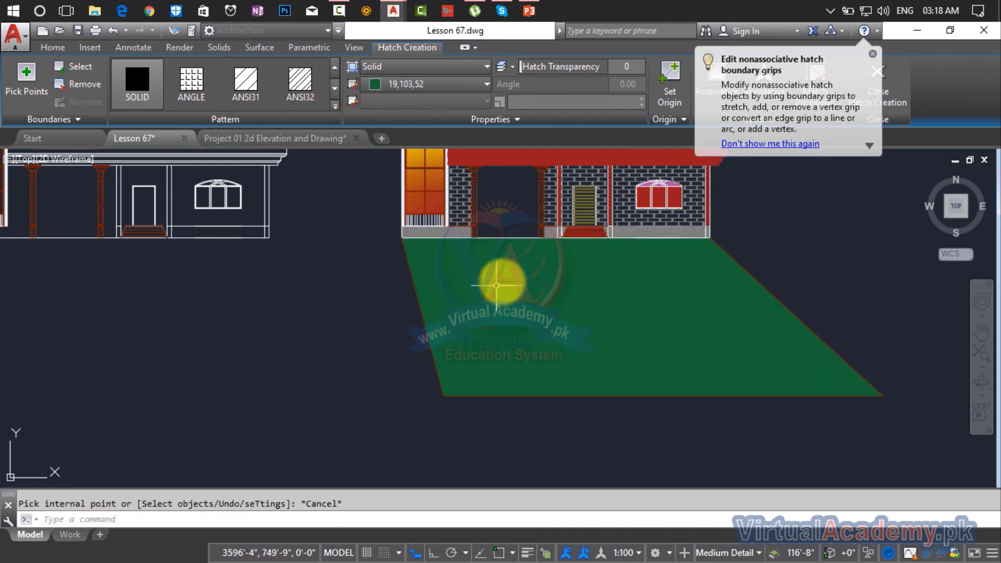
# - Switch to the Project 01 2d Elevation and Drawing file and copy the palm trees, front-view car and pickup from its coloured elevation
pyautogui.scroll(-2, 497, 285)
pyautogui.moveTo(496, 286); pyautogui.dragTo(458, 331, button='middle')
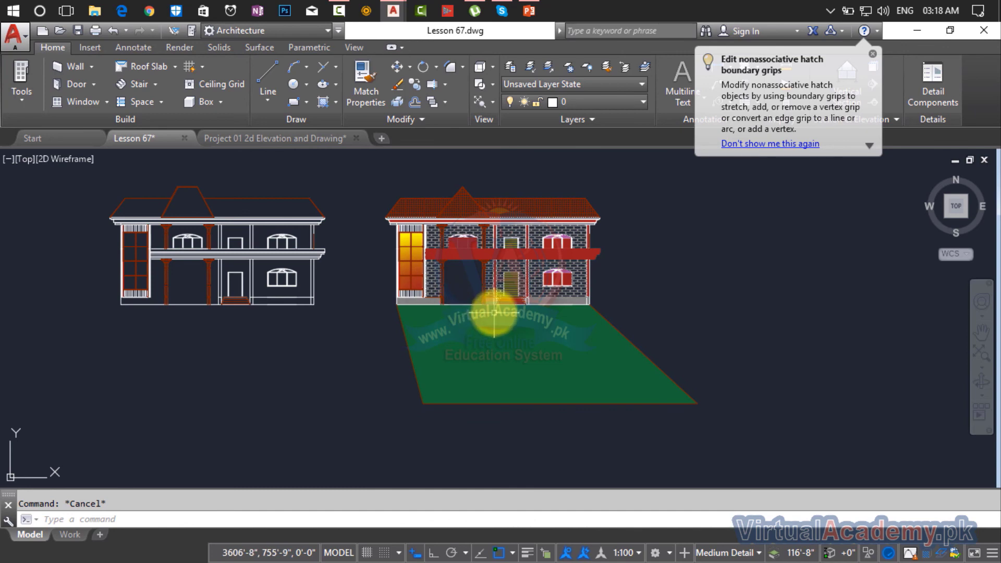
pyautogui.click(224, 136)
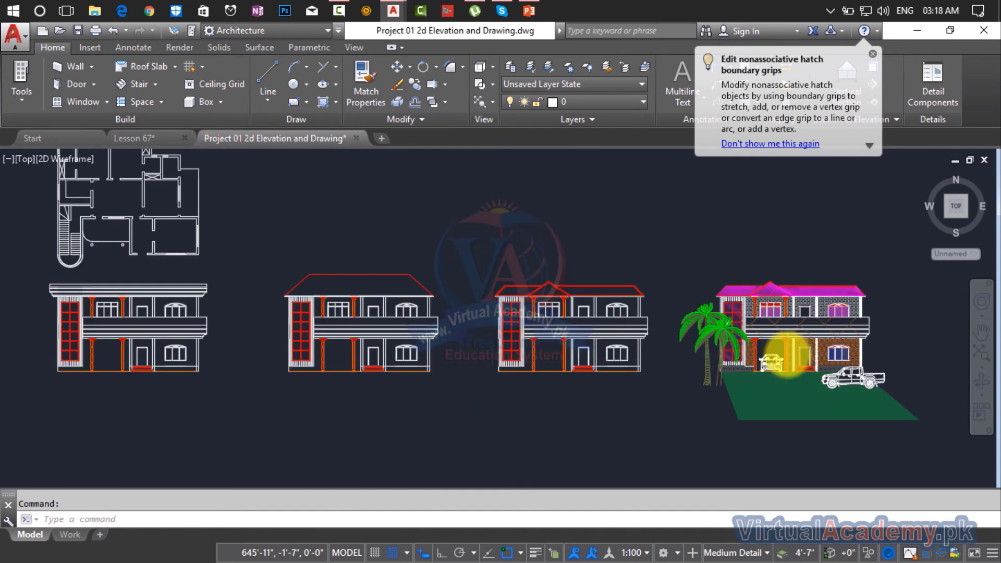
pyautogui.scroll(6, 787, 359)
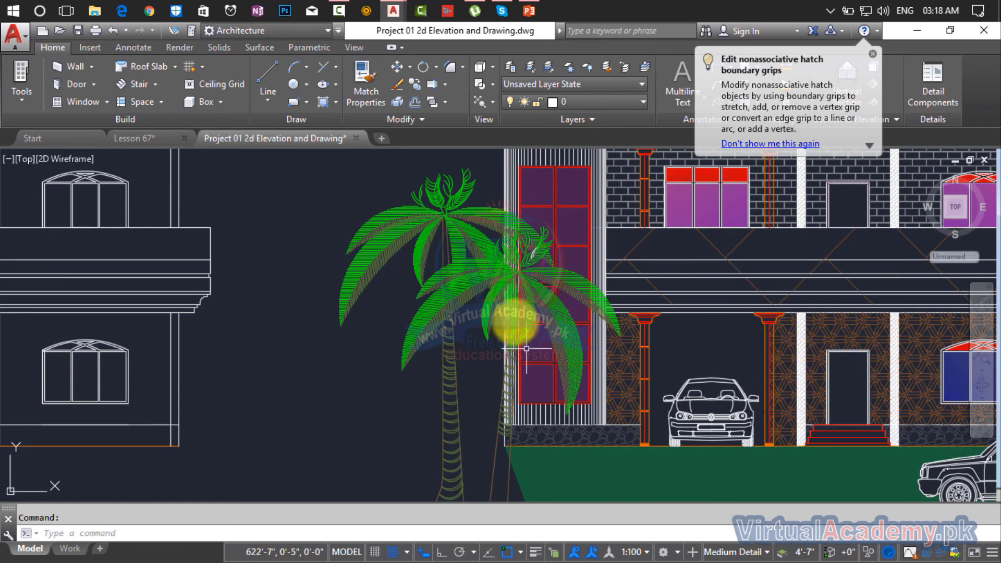
pyautogui.click(495, 282)
pyautogui.scroll(-5, 494, 282)
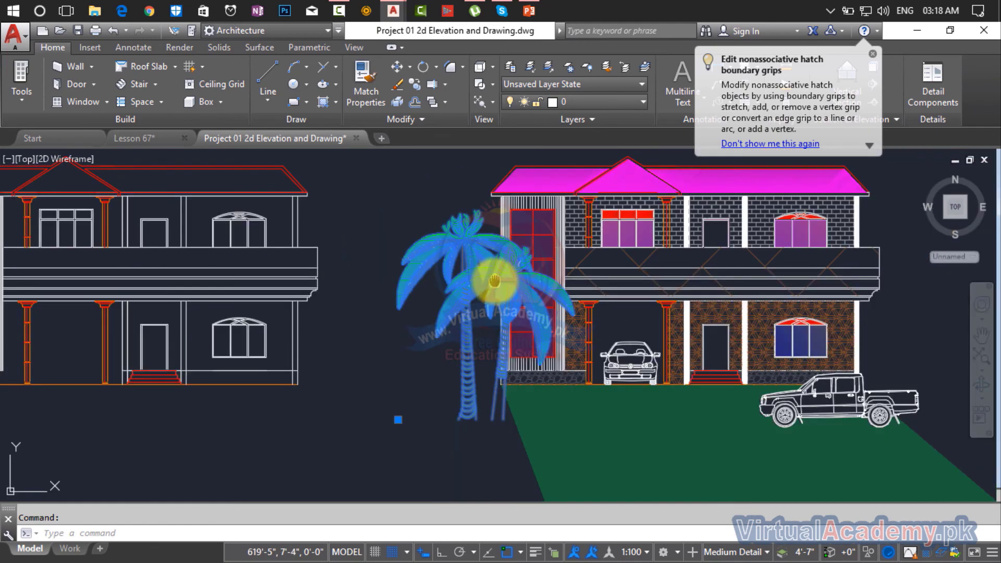
pyautogui.moveTo(481, 272); pyautogui.dragTo(492, 230, button='middle')
pyautogui.scroll(3, 484, 380)
pyautogui.press('Escape')
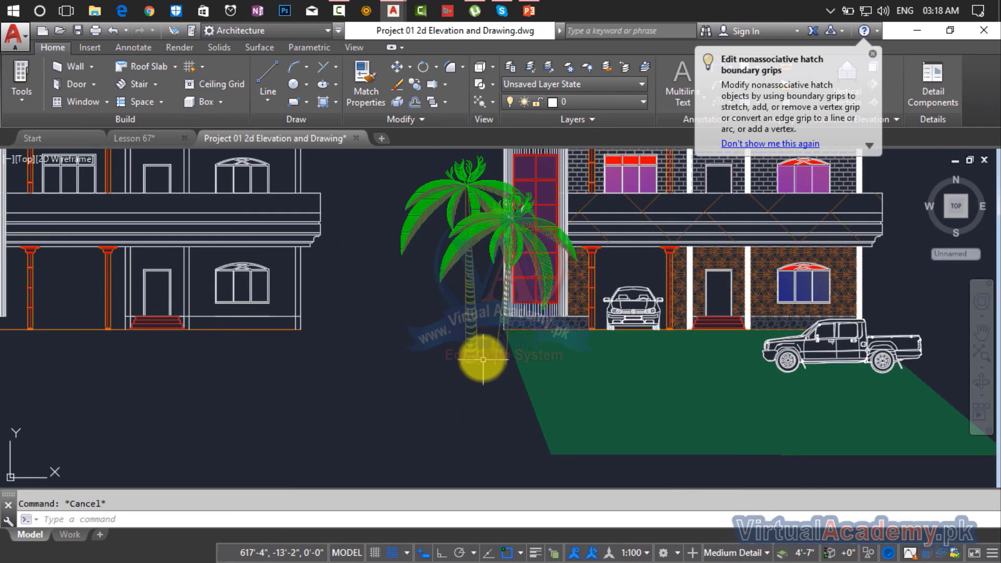
pyautogui.click(483, 360)
pyautogui.click(603, 320)
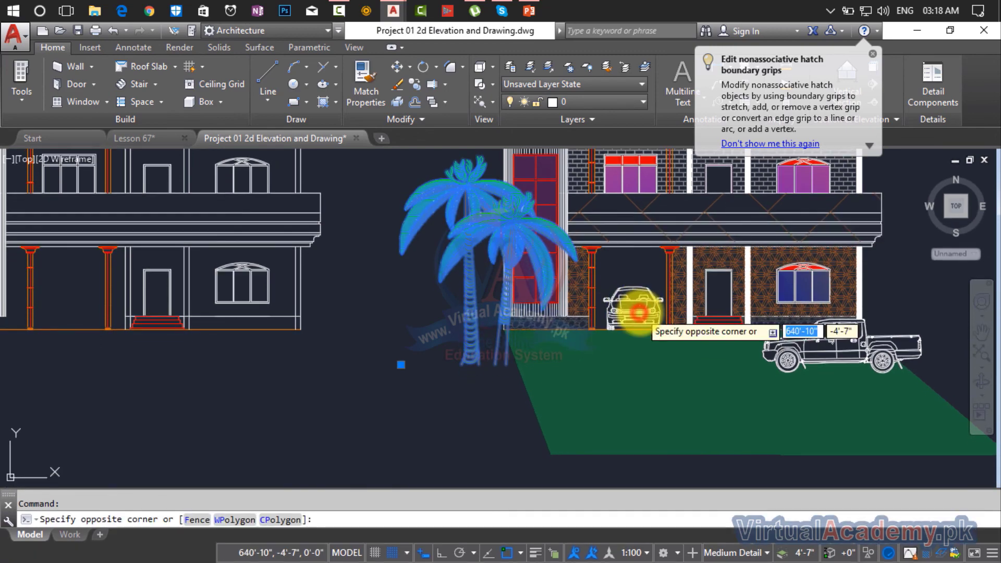
pyautogui.click(639, 313)
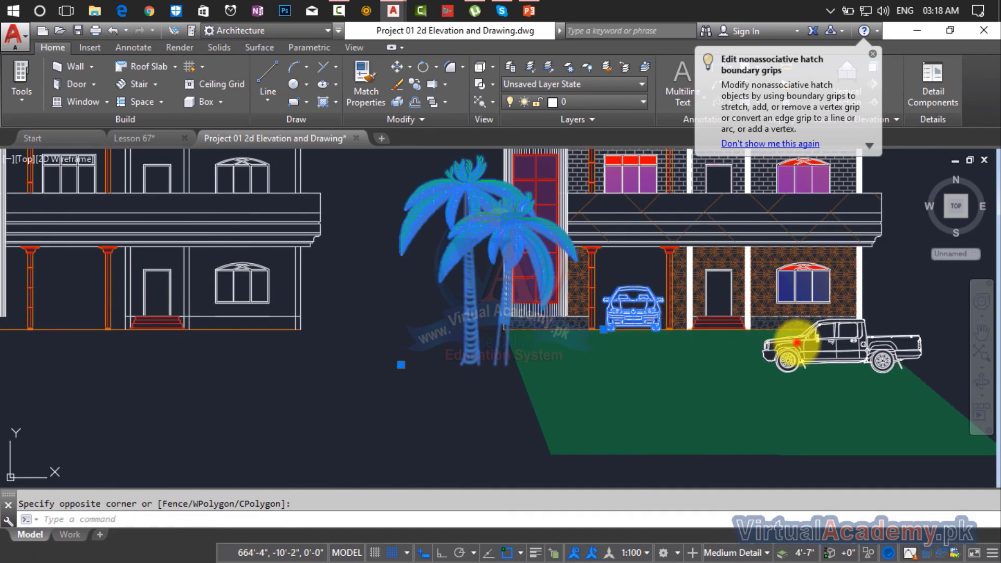
pyautogui.click(797, 343)
pyautogui.hotkey('ctrl', 'c')
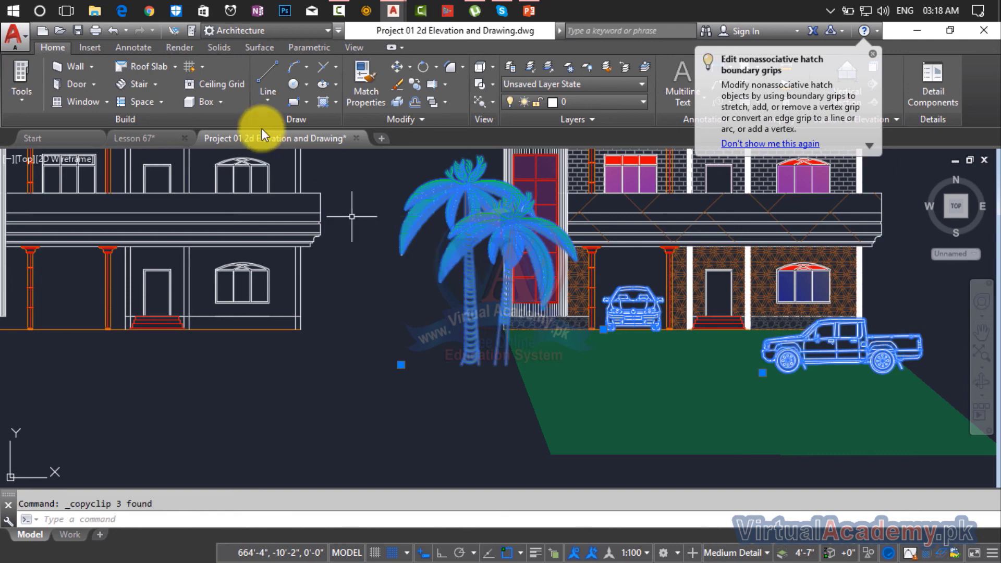
# - Return to Lesson 67.dwg and paste the copied trees and vehicles, with the palms beside the glazed bay and the vehicles in front
pyautogui.click(266, 137)
pyautogui.click(164, 138)
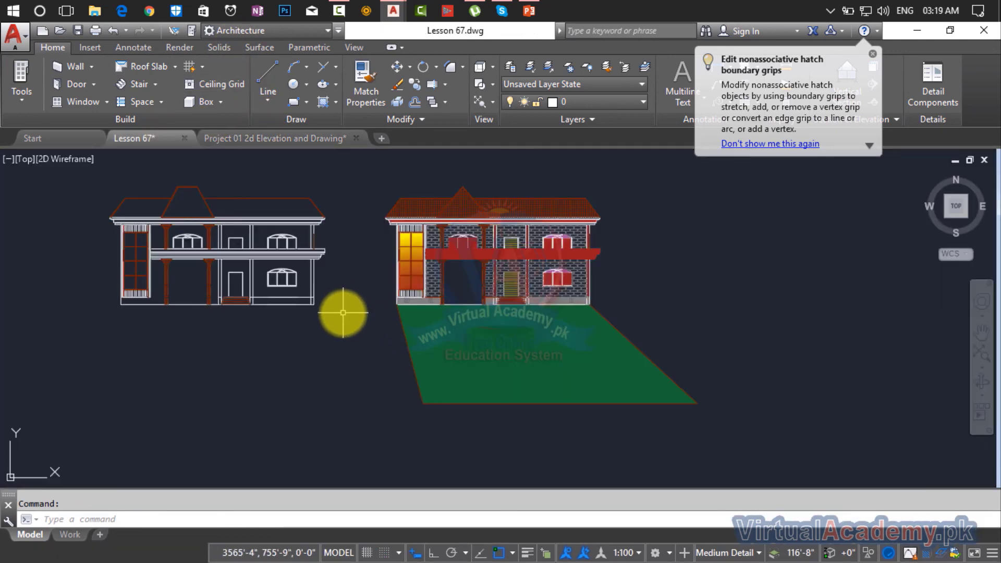
pyautogui.hotkey('ctrl', 'v')
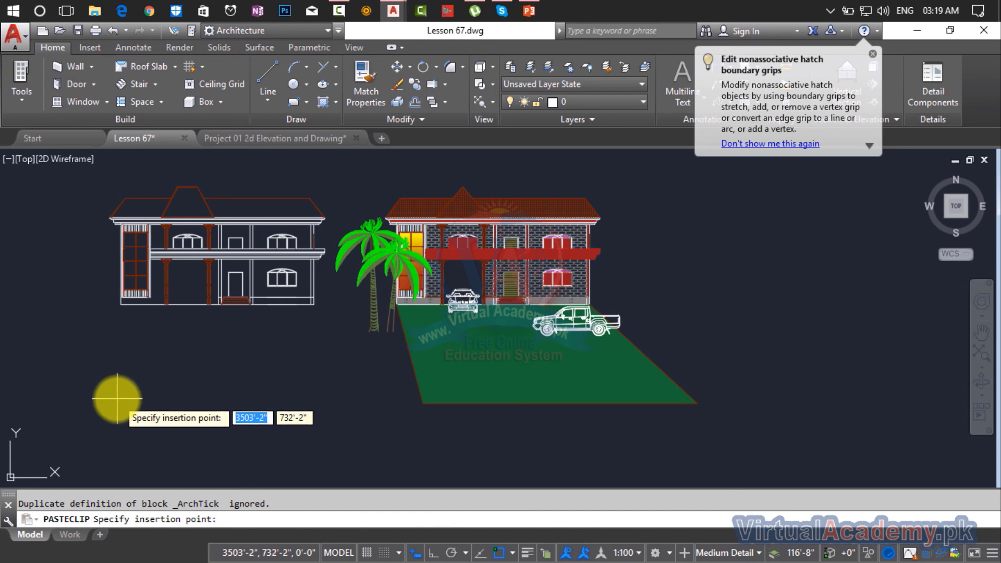
pyautogui.click(117, 400)
# - Check the pasted palm trees and vehicles by selecting them, and clear the selection
pyautogui.scroll(-1, 402, 335)
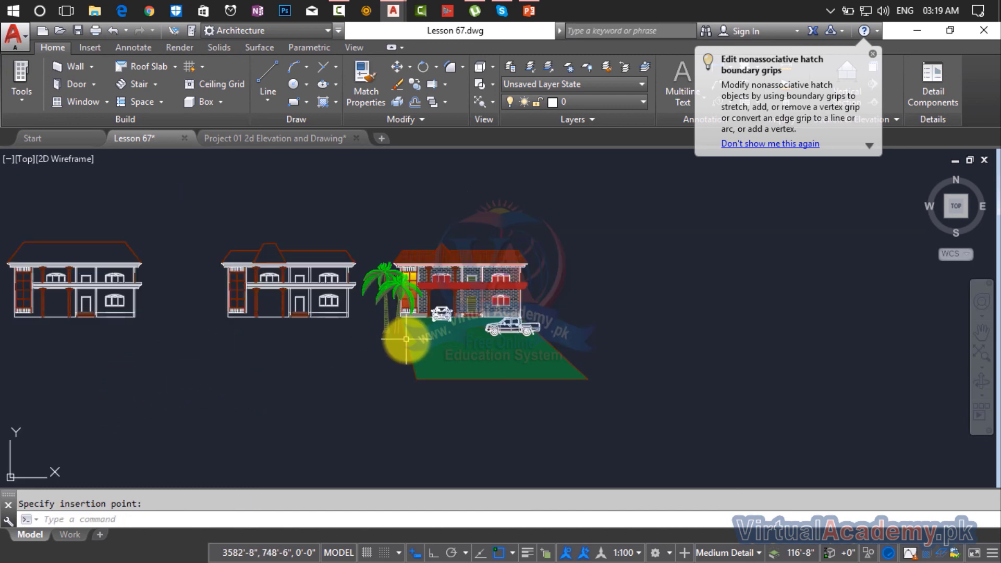
pyautogui.scroll(3, 396, 318)
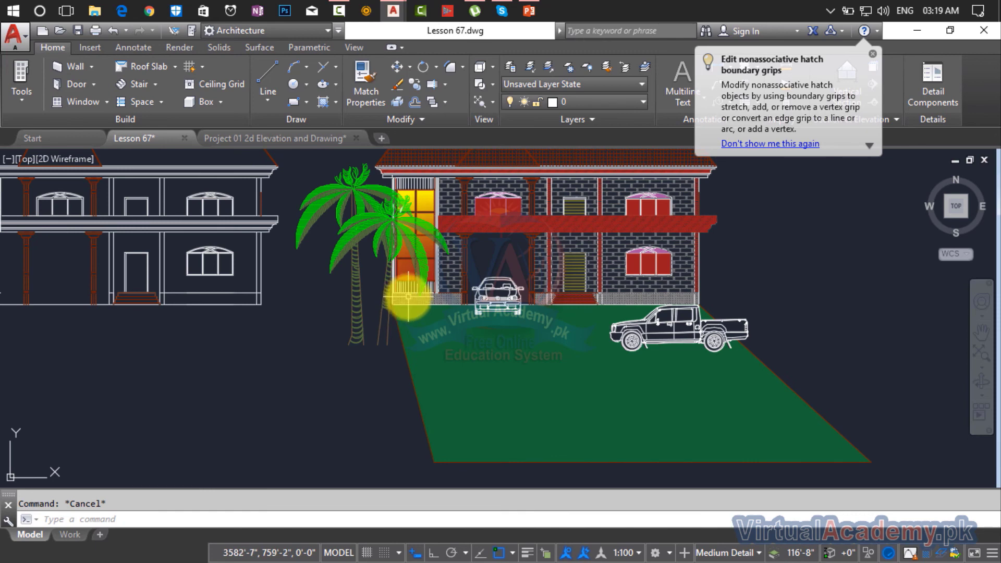
pyautogui.scroll(-2, 408, 297)
pyautogui.click(399, 265)
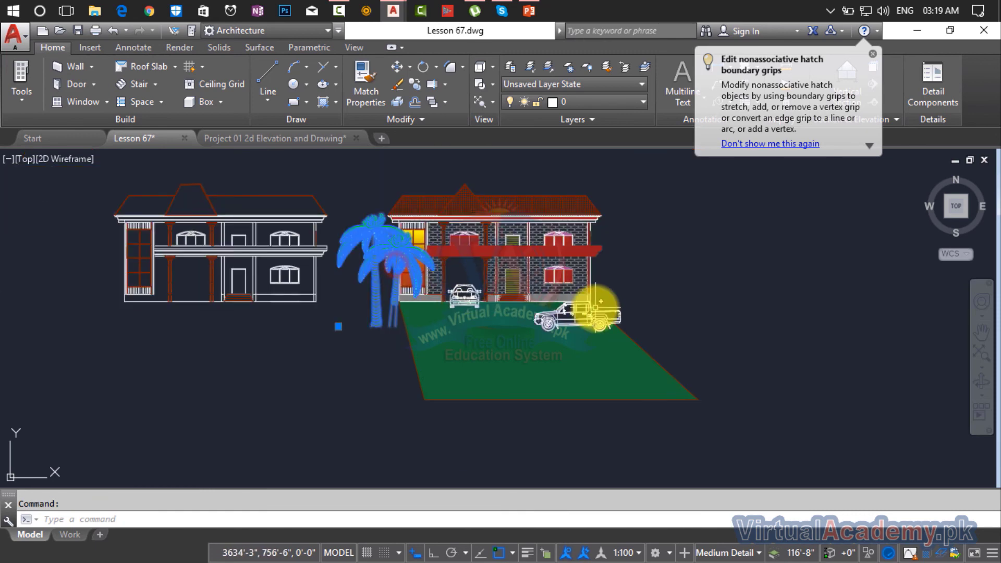
pyautogui.click(599, 304)
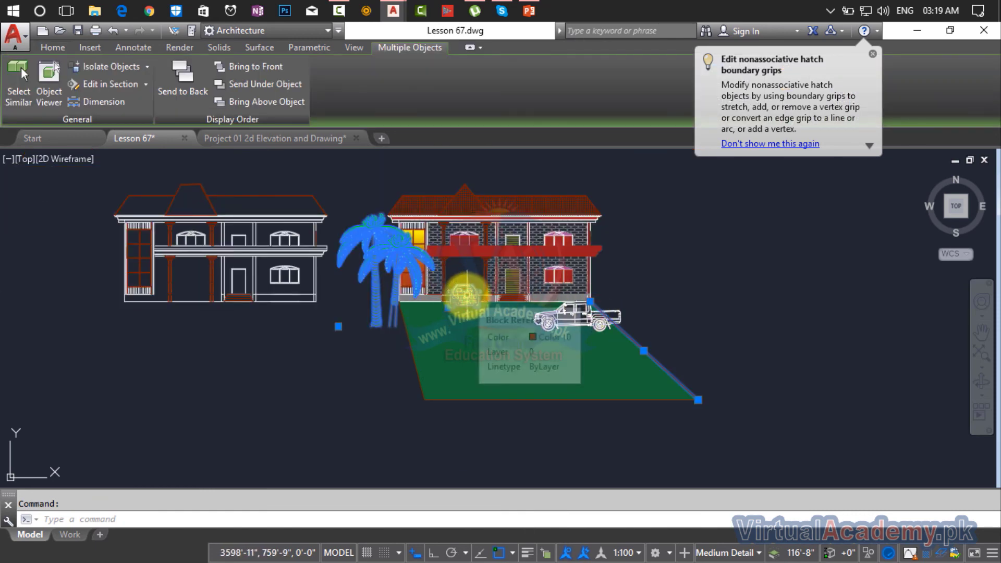
pyautogui.press('Escape')
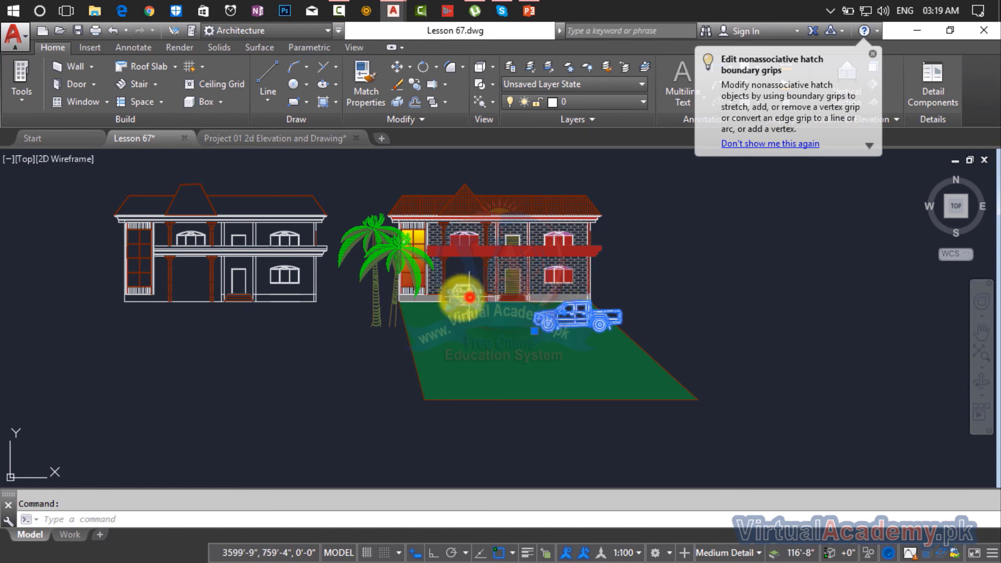
pyautogui.click(470, 296)
pyautogui.press('Escape')
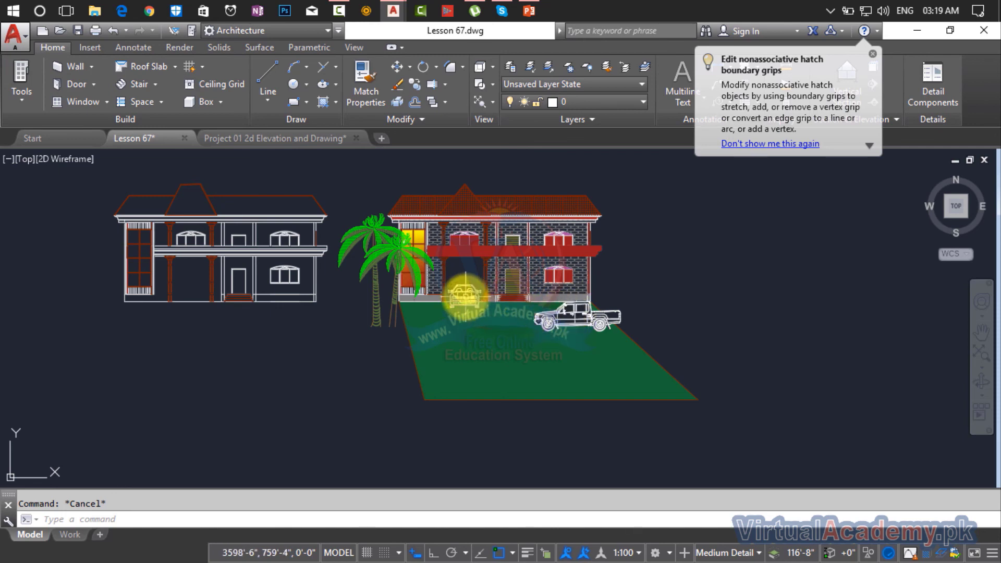
# - Examine the coloured elevation up close, including the frame of the arched window between the upper columns
pyautogui.scroll(4, 479, 294)
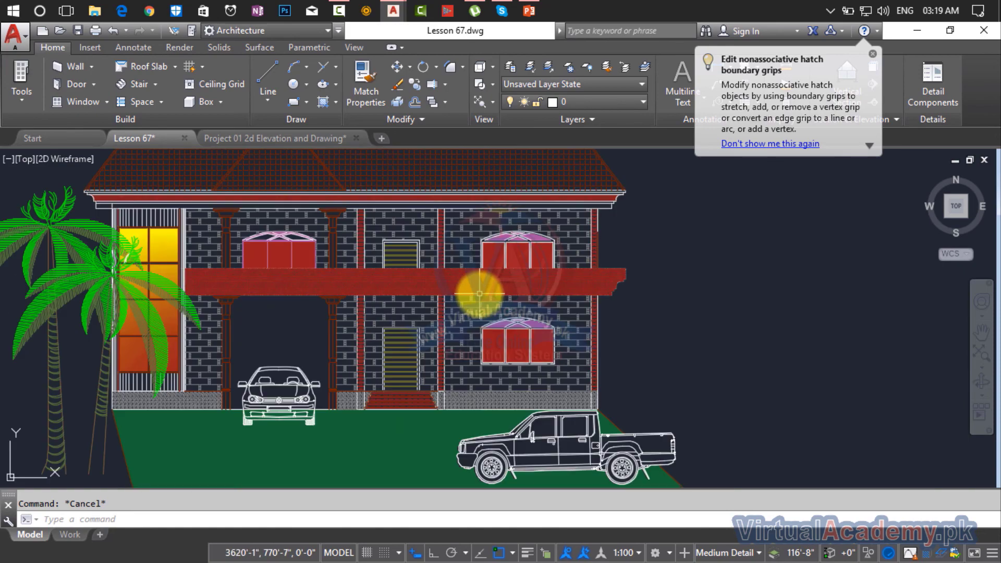
pyautogui.moveTo(482, 293); pyautogui.dragTo(574, 295, button='middle')
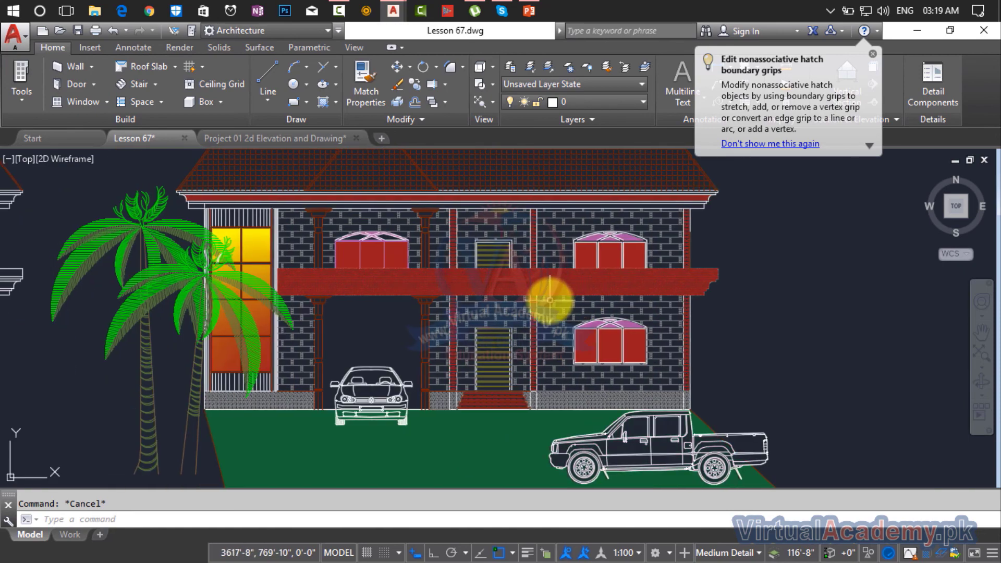
pyautogui.scroll(-2, 550, 299)
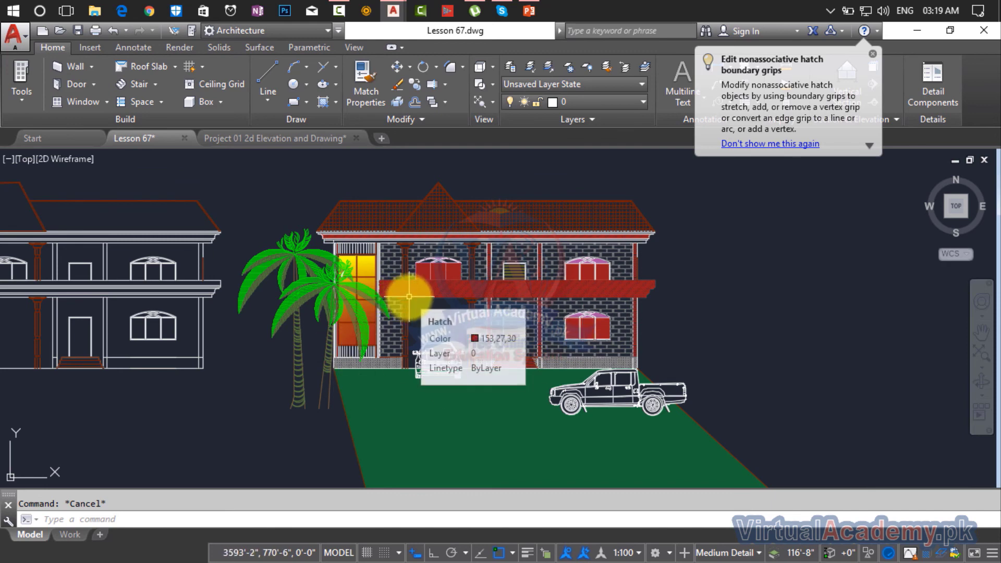
pyautogui.scroll(5, 417, 285)
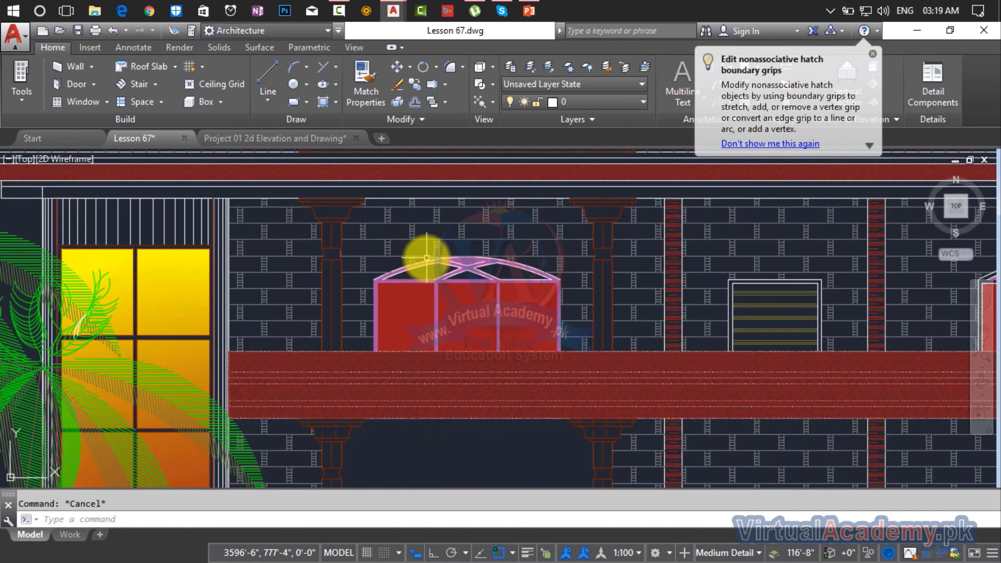
pyautogui.scroll(2, 426, 256)
pyautogui.scroll(2, 426, 259)
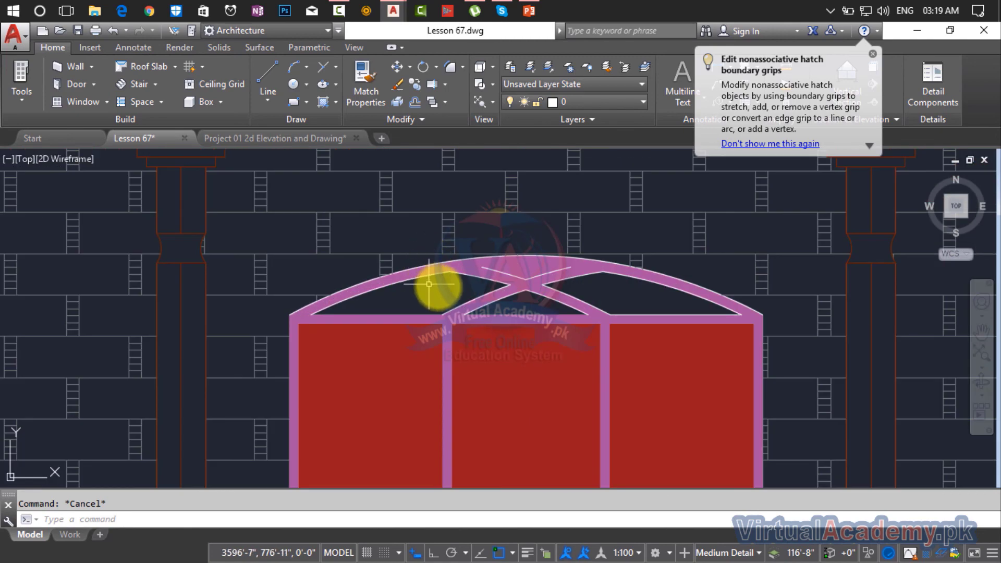
pyautogui.scroll(-8, 430, 285)
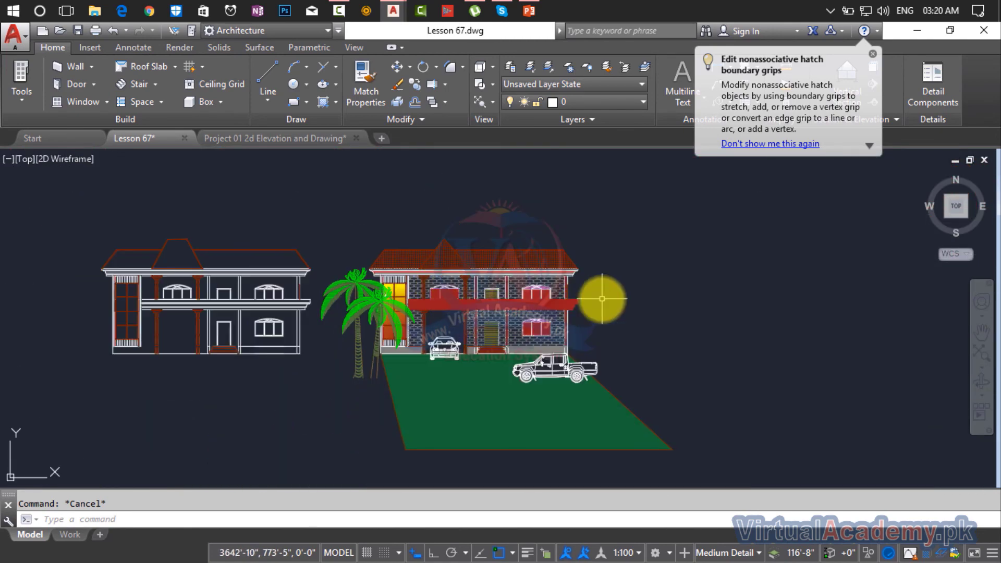
# - Review the floor plan and the row of elevations, ending on the finished coloured elevation with its trees and vehicles
pyautogui.scroll(-5, 602, 299)
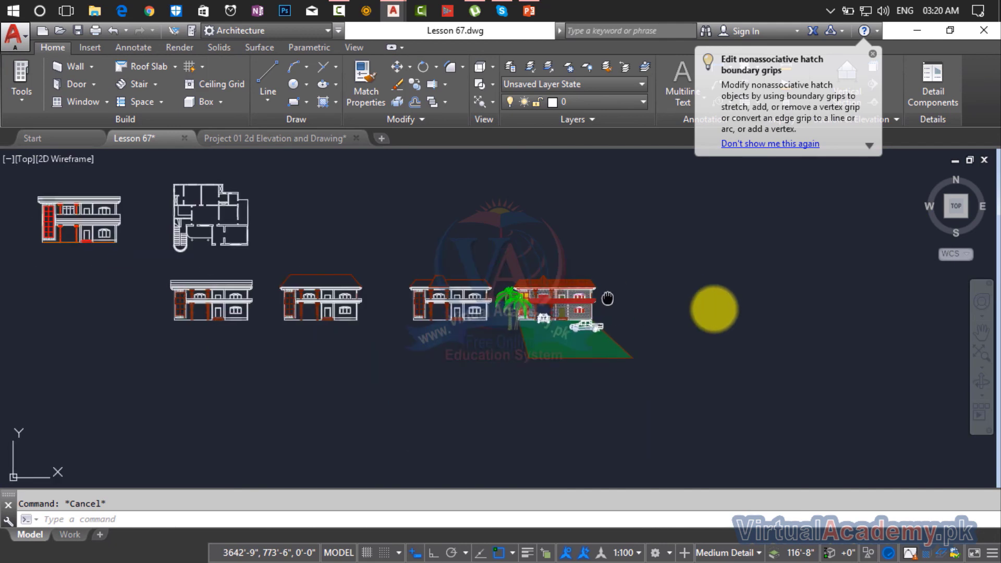
pyautogui.scroll(6, 413, 253)
pyautogui.scroll(3, 370, 281)
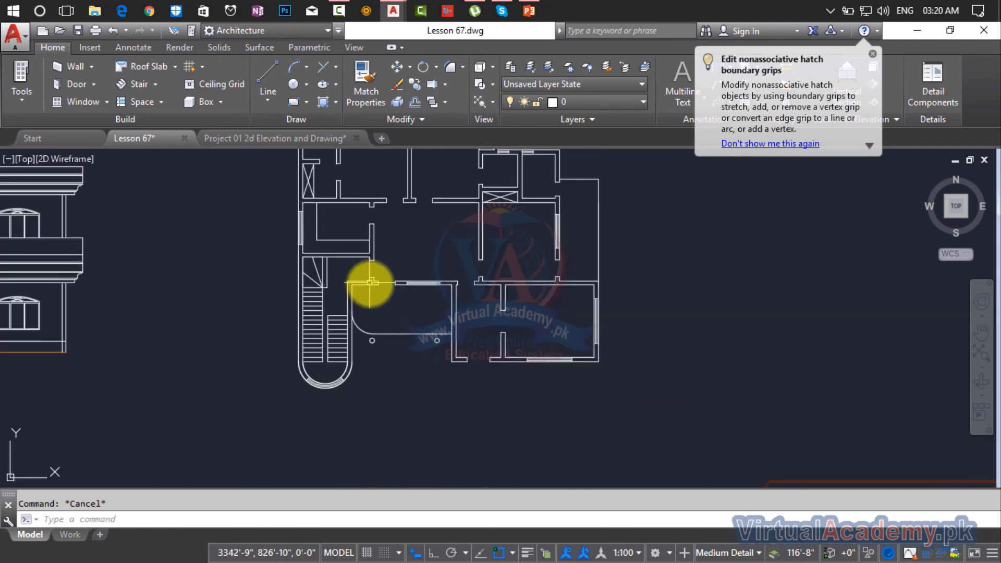
pyautogui.moveTo(369, 282); pyautogui.dragTo(370, 365, button='middle')
pyautogui.scroll(-4, 371, 364)
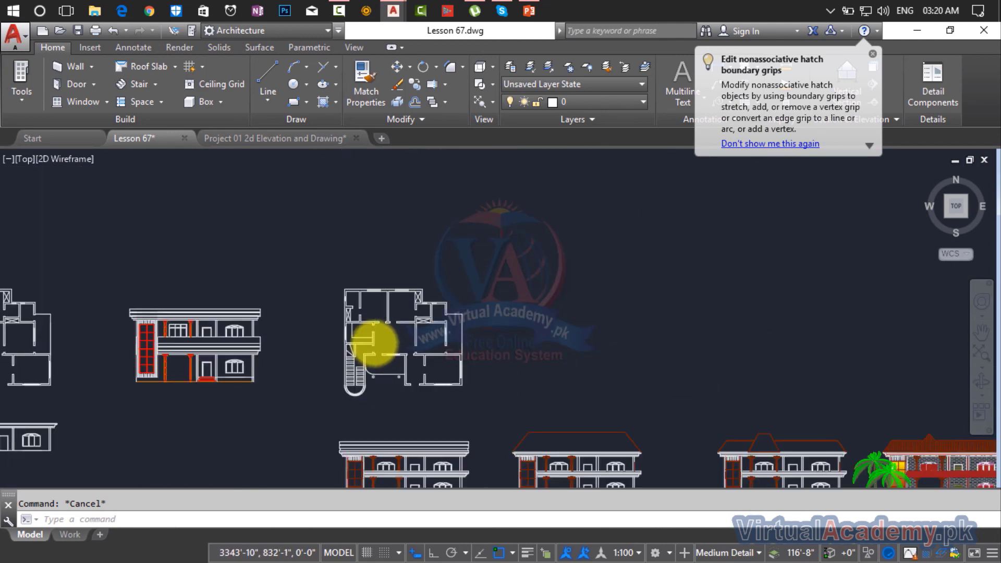
pyautogui.scroll(-4, 339, 319)
pyautogui.scroll(8, 406, 342)
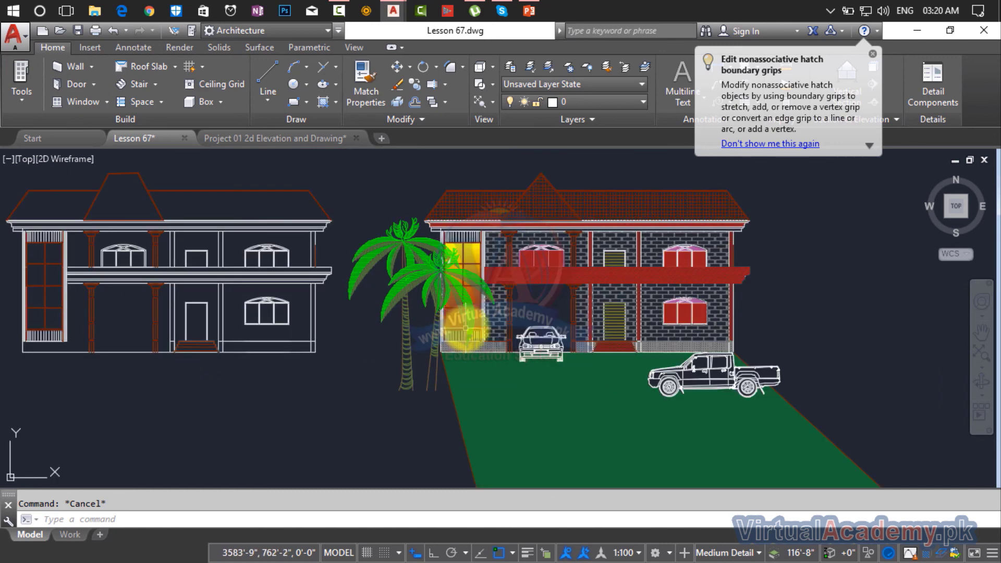
pyautogui.scroll(2, 342, 391)
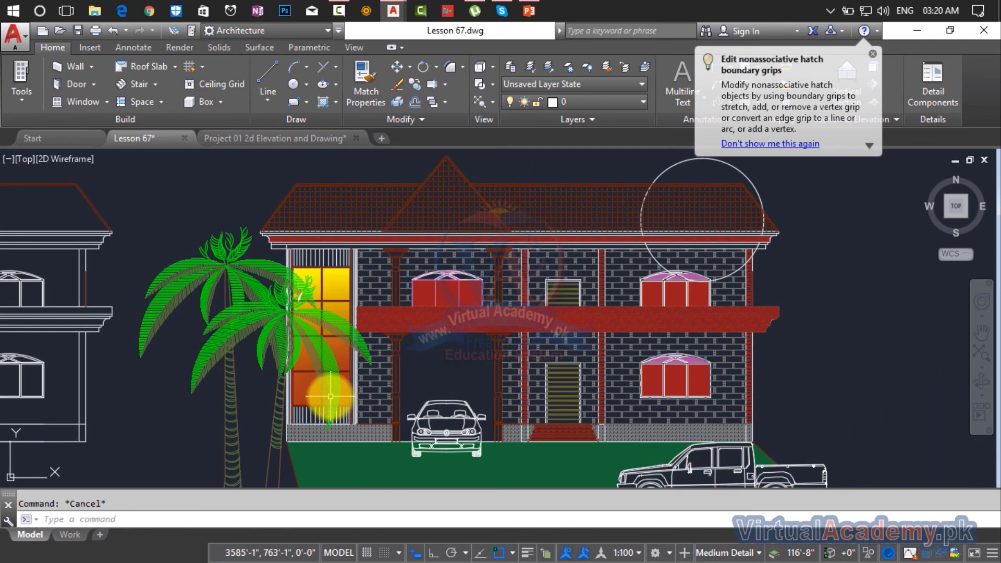